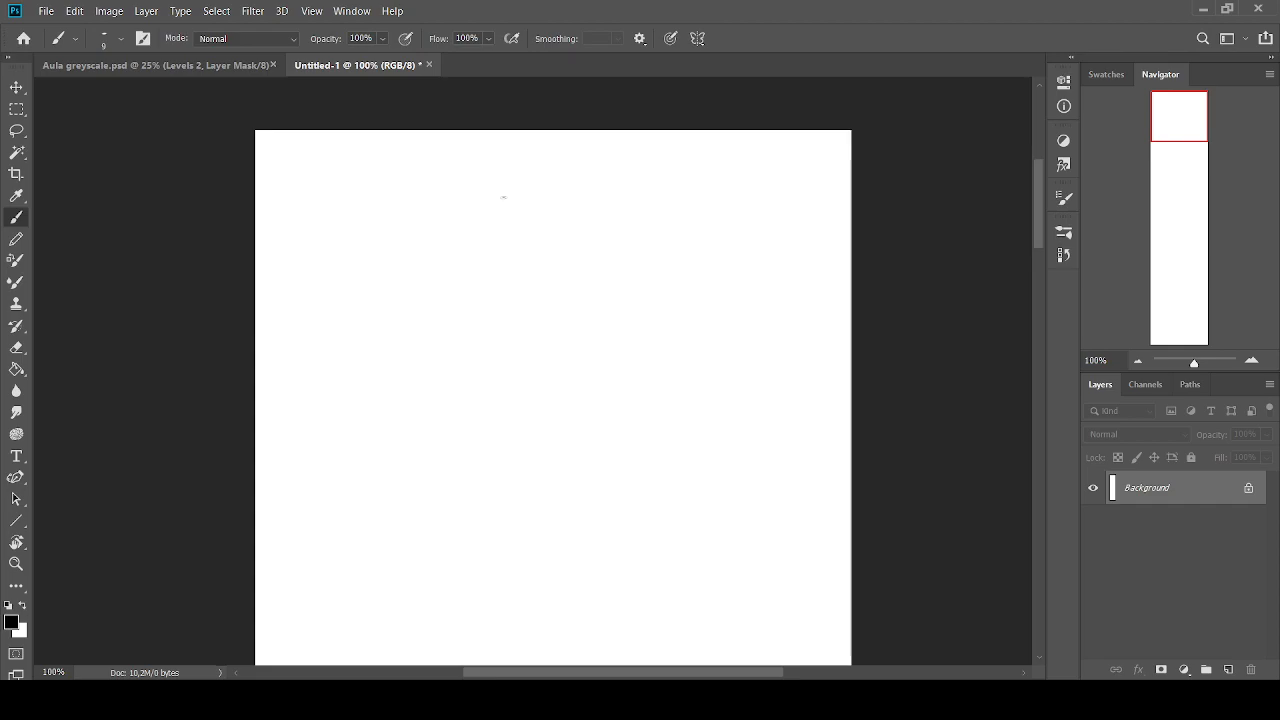
# Handwrite the heading "Brushwork / técnicas" in black near the upper edge of the canvas
pyautogui.moveTo(392, 154); pyautogui.dragTo(402, 179)
pyautogui.moveTo(475, 150)
pyautogui.mouseDown()
pyautogui.moveTo(513, 172)
pyautogui.moveTo(544, 154)
pyautogui.moveTo(566, 172)
pyautogui.moveTo(577, 148)
pyautogui.moveTo(648, 154)
pyautogui.mouseUp()
pyautogui.moveTo(656, 168); pyautogui.dragTo(705, 173)
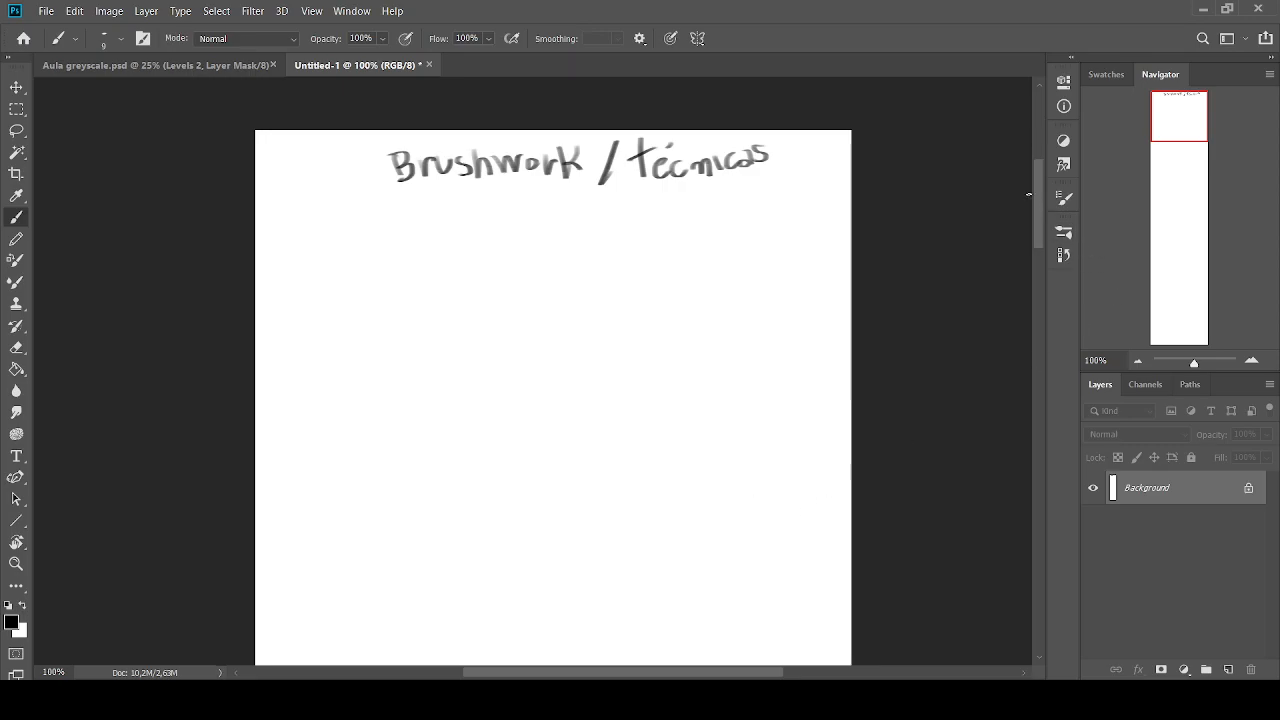
pyautogui.click(1251, 360)
pyautogui.click(1137, 362)
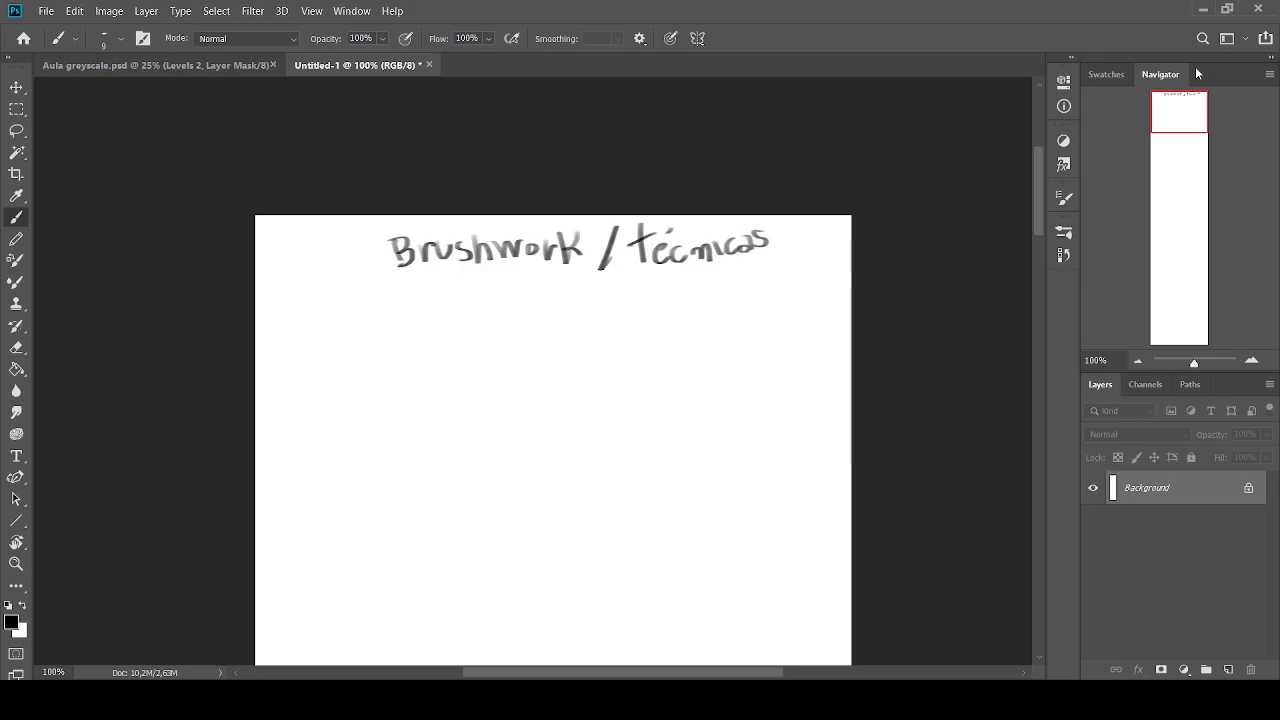
# Handwrite the bullet point "controle" below the heading with a small flat brush
pyautogui.press(']')
pyautogui.press(']')
pyautogui.press(']')
pyautogui.press(']')
pyautogui.press(']')
pyautogui.press(']')
pyautogui.press(']')
pyautogui.press(']')
pyautogui.press(']')
pyautogui.press(']')
pyautogui.press(']')
pyautogui.press(']')
pyautogui.press(']')
pyautogui.press(']')
pyautogui.press(']')
pyautogui.press('[')
pyautogui.press(']')
pyautogui.press('[')
pyautogui.press('[')
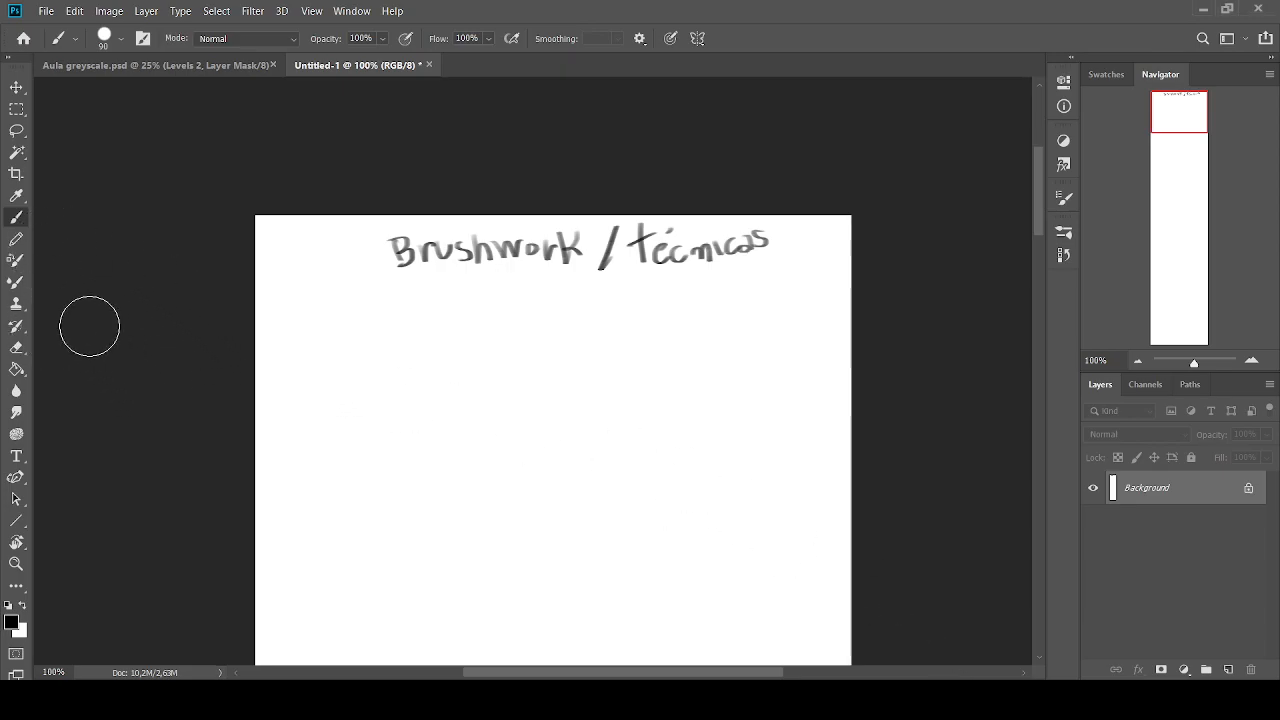
pyautogui.press('.')
pyautogui.press('[')
pyautogui.press('[')
pyautogui.press('[')
pyautogui.press('[')
pyautogui.press('[')
pyautogui.press('[')
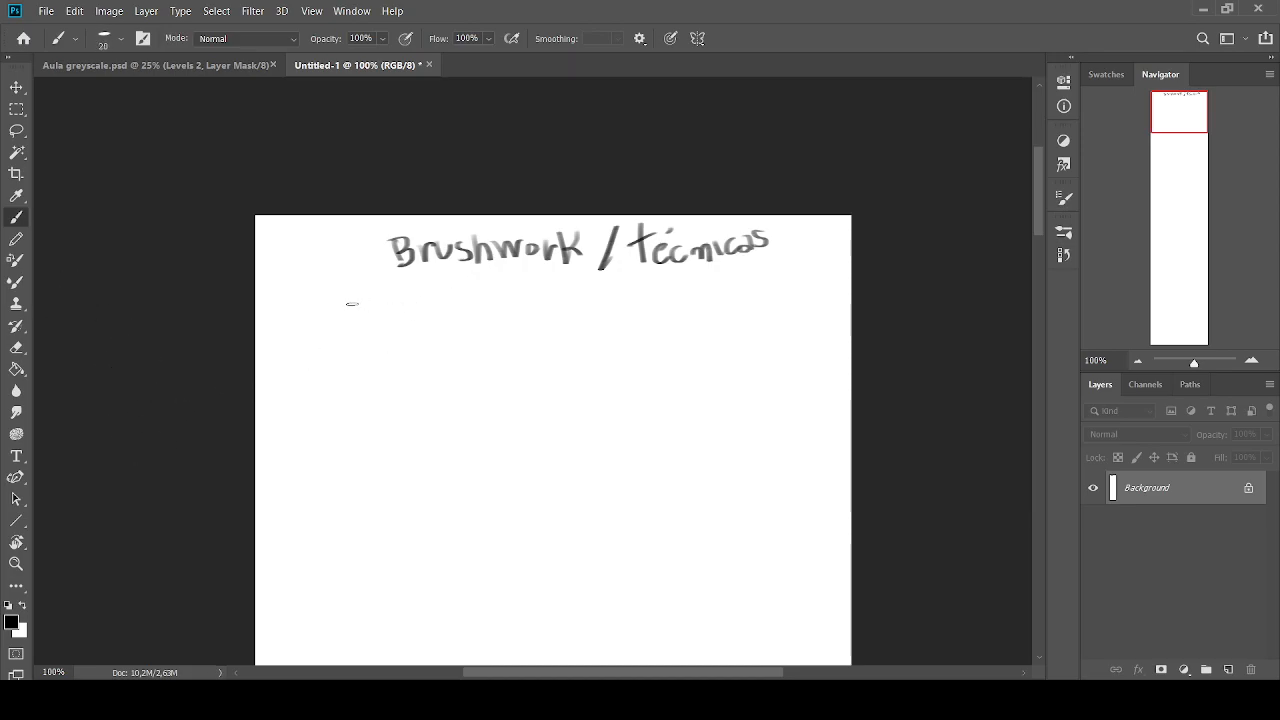
pyautogui.moveTo(400, 306); pyautogui.dragTo(404, 309)
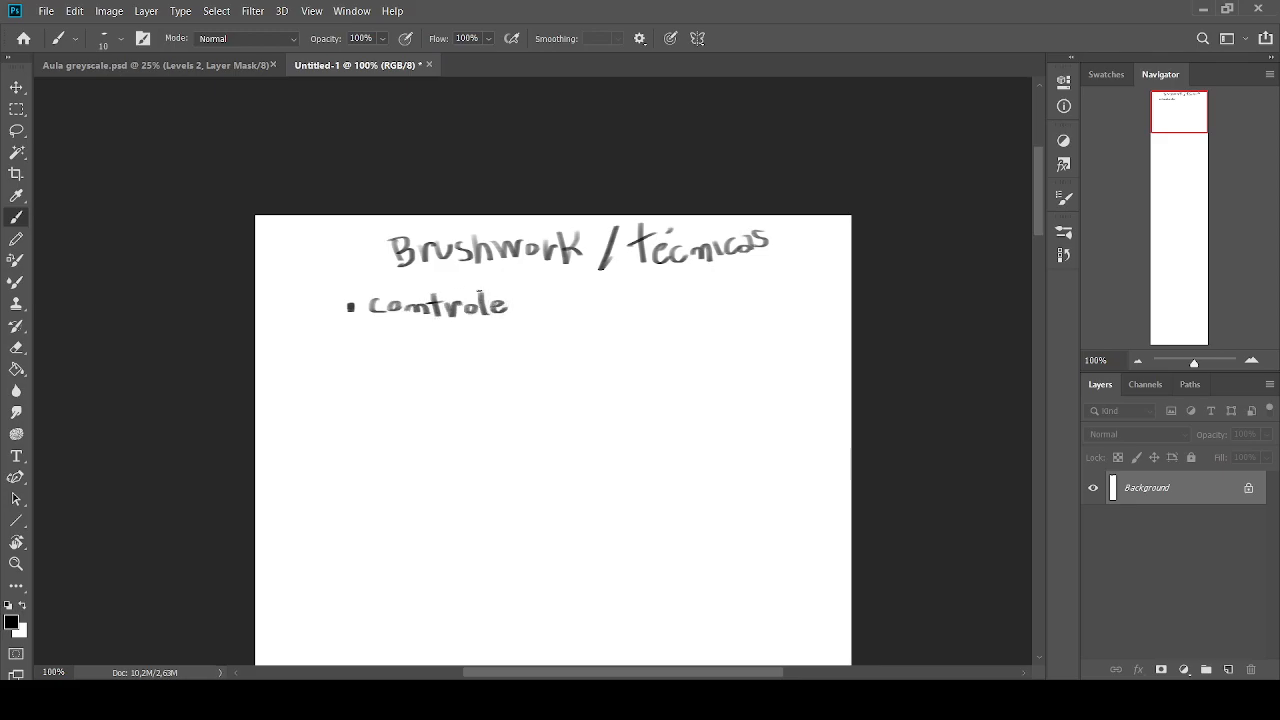
# Underline the heading with two thick curved strokes, using a flat brush at size 35
pyautogui.moveTo(378, 319); pyautogui.dragTo(481, 326)
pyautogui.hotkey('ctrl', 'z')
pyautogui.moveTo(466, 280); pyautogui.dragTo(700, 279)
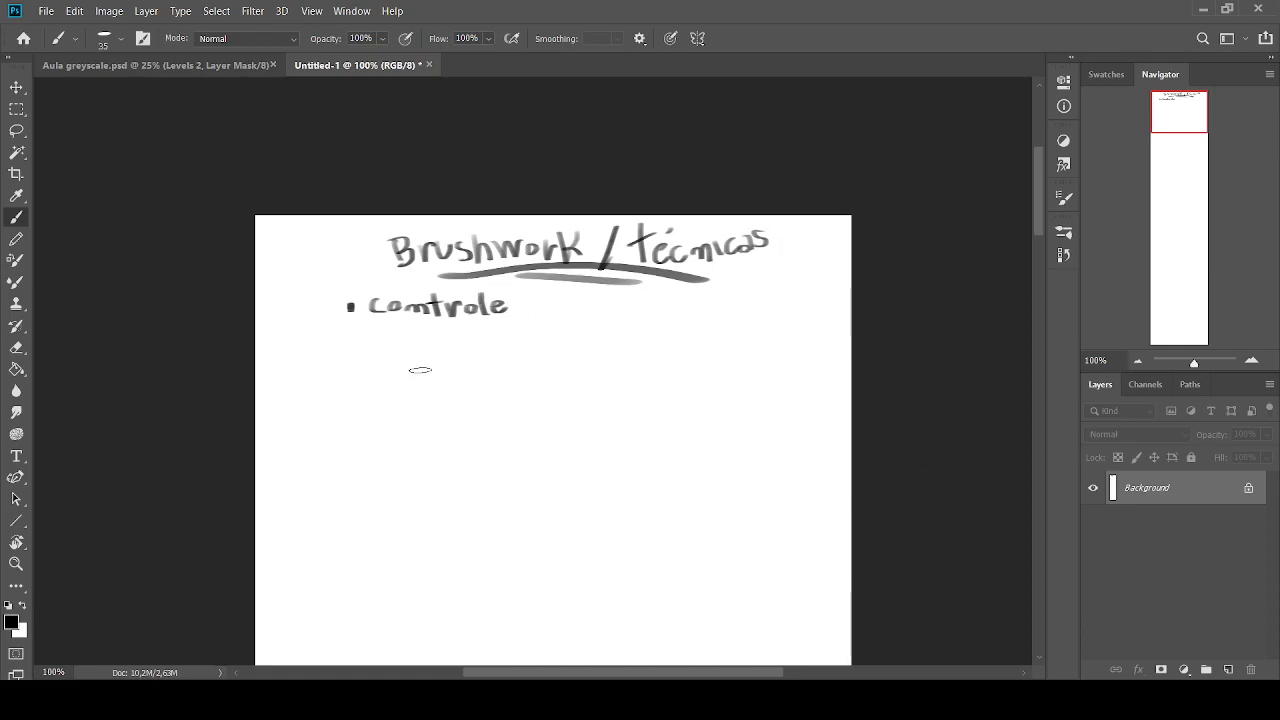
# Paint a large solid black circle in the blank area below the bullet point
pyautogui.press('[')
pyautogui.press('[')
pyautogui.press('[')
pyautogui.click(1064, 198)
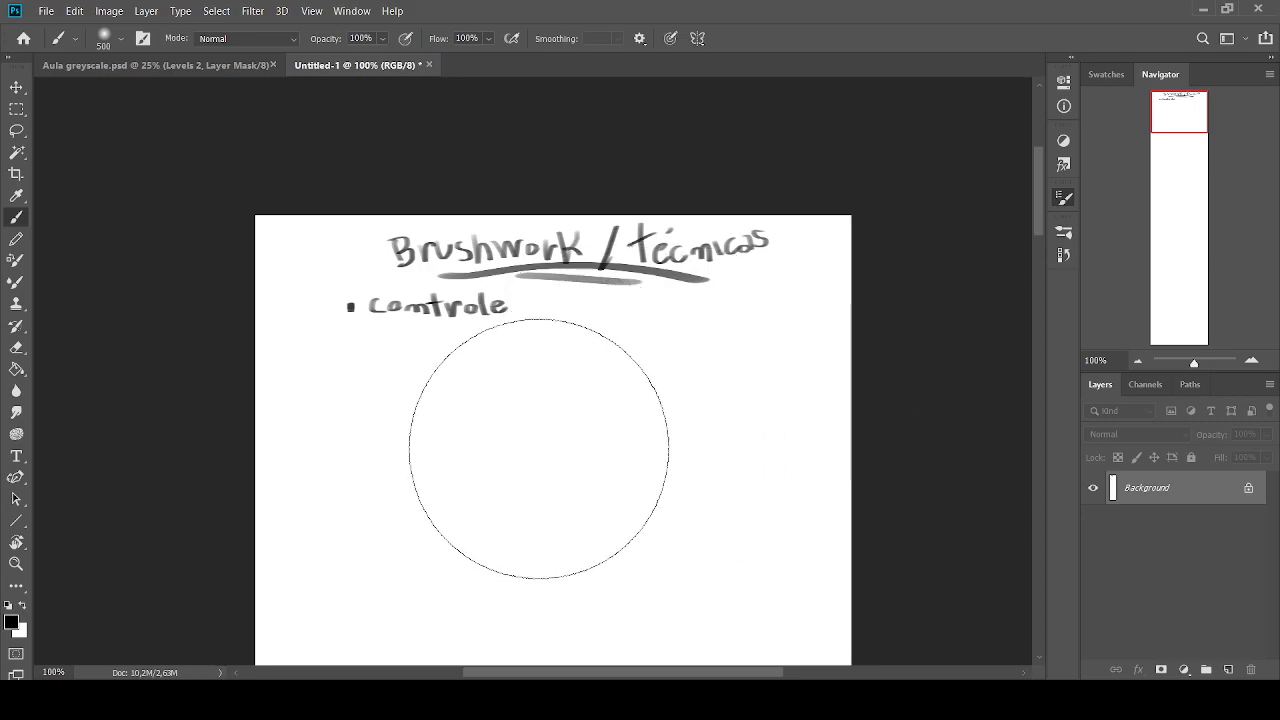
pyautogui.press('.')
pyautogui.press('.')
pyautogui.press('.')
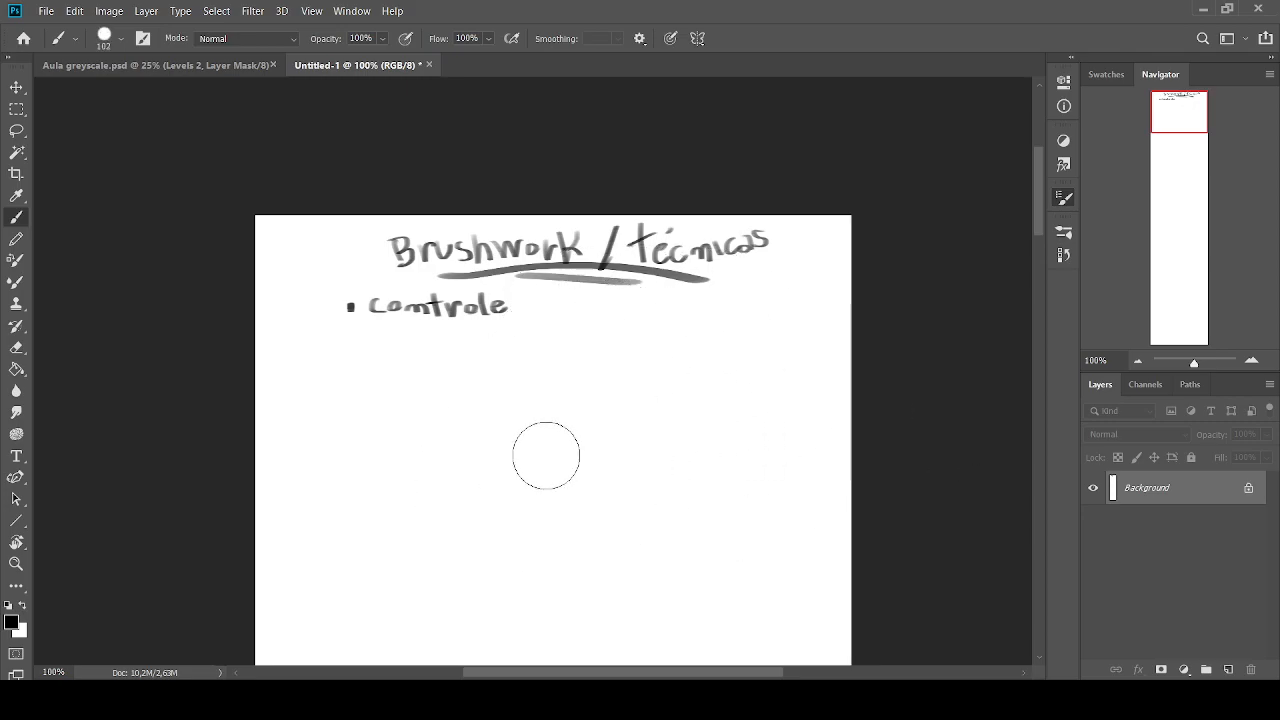
pyautogui.press('.')
pyautogui.press(']')
pyautogui.click(528, 450)
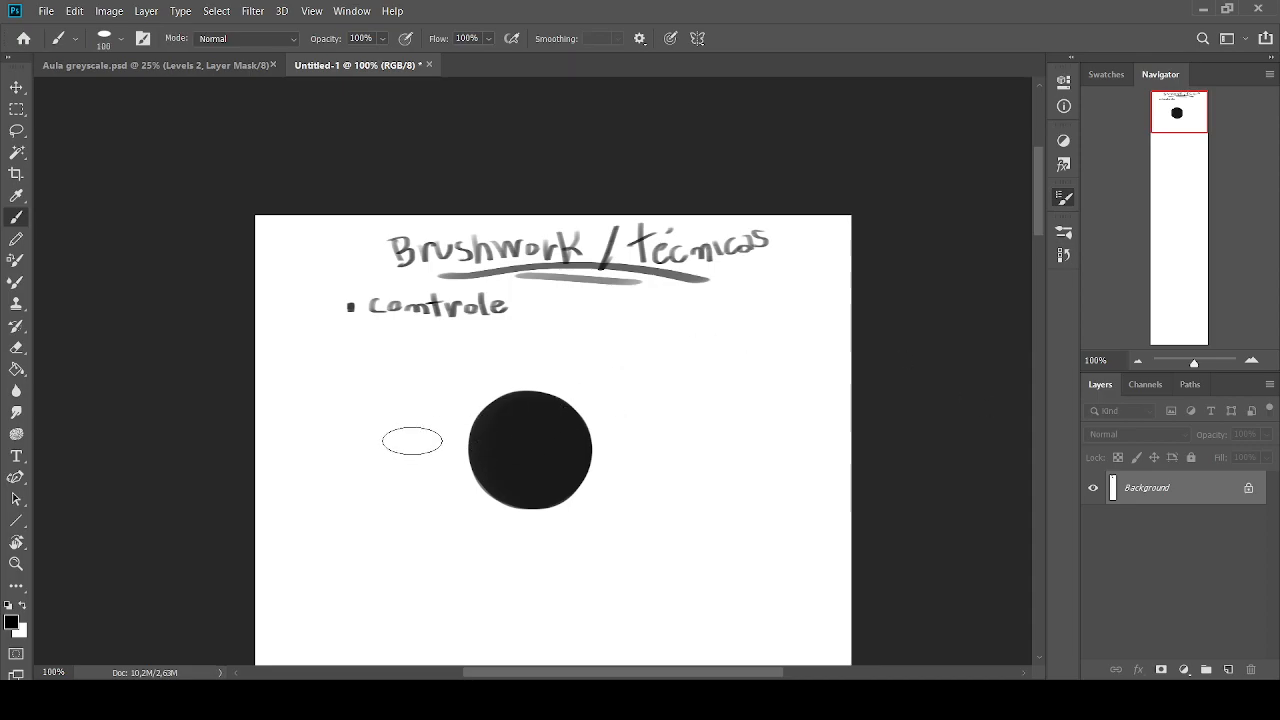
# Stamp flat elliptical dabs beside and below the black circle, using the flat brush at sizes 125 and 100
pyautogui.press(']')
pyautogui.click(390, 436)
pyautogui.press('[')
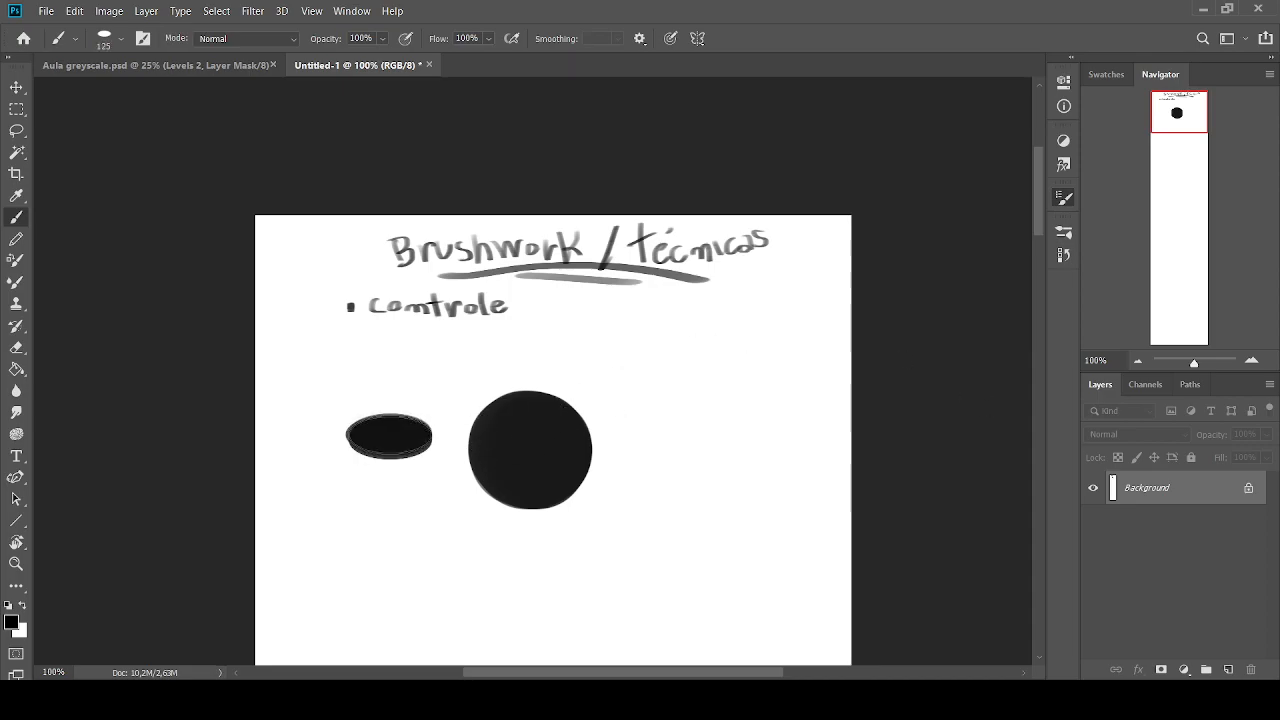
pyautogui.click(390, 527)
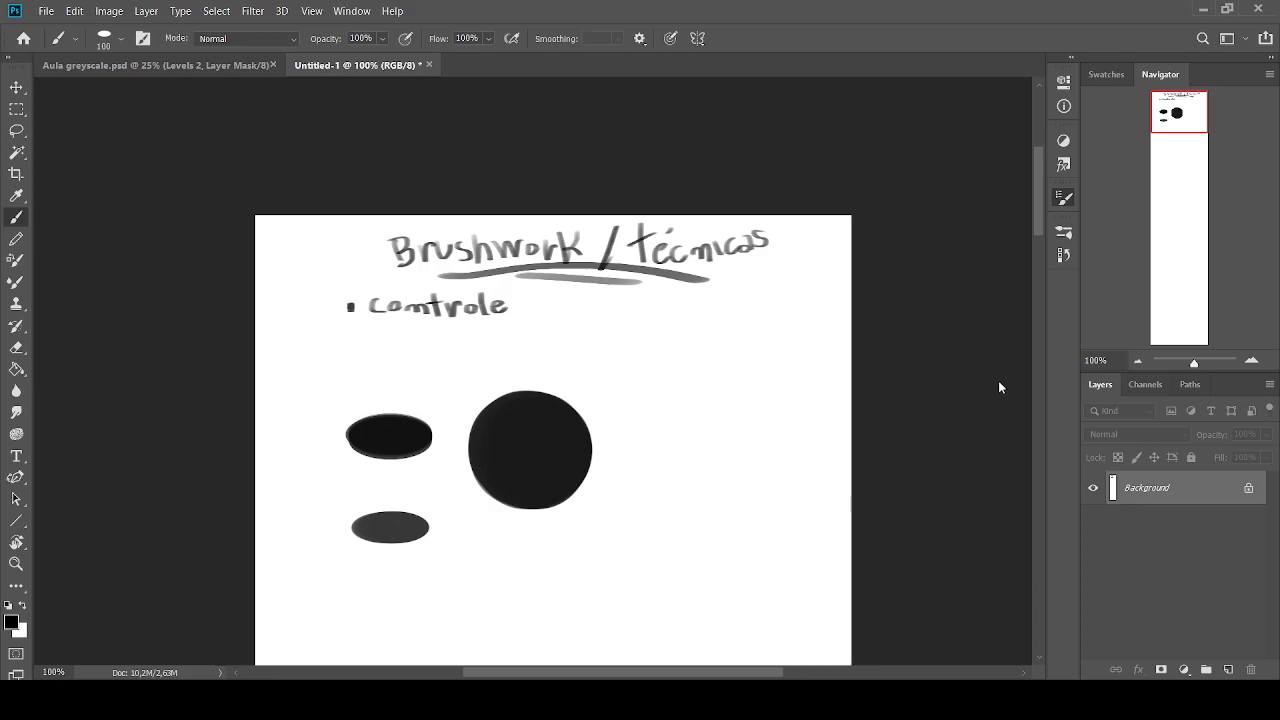
pyautogui.press('[')
pyautogui.click(536, 562)
# Clear the test circle and elliptical dabs from the canvas
pyautogui.press(']')
pyautogui.press(']')
pyautogui.press(']')
pyautogui.hotkey('ctrl', 'z')
pyautogui.hotkey('ctrl', 'z')
pyautogui.moveTo(531, 457)
pyautogui.mouseDown()
pyautogui.moveTo(409, 447)
pyautogui.moveTo(425, 547)
pyautogui.moveTo(339, 469)
pyautogui.moveTo(323, 528)
pyautogui.mouseUp()
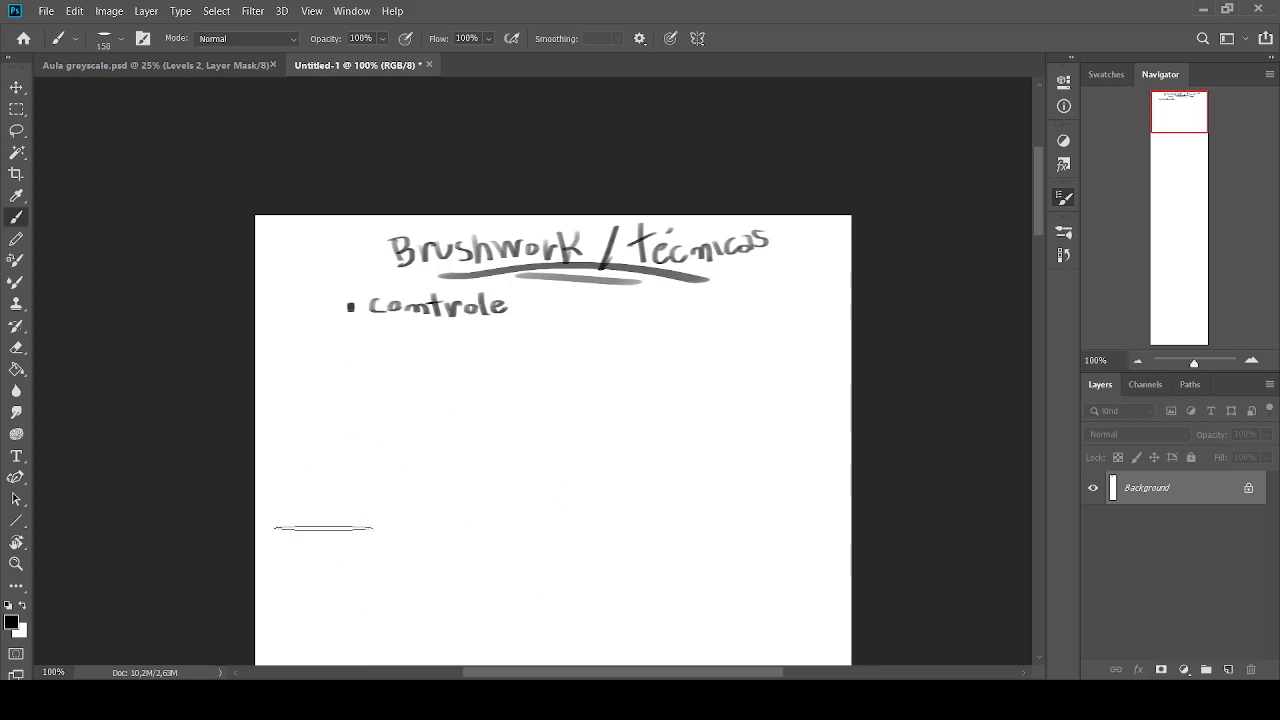
pyautogui.click(1018, 159)
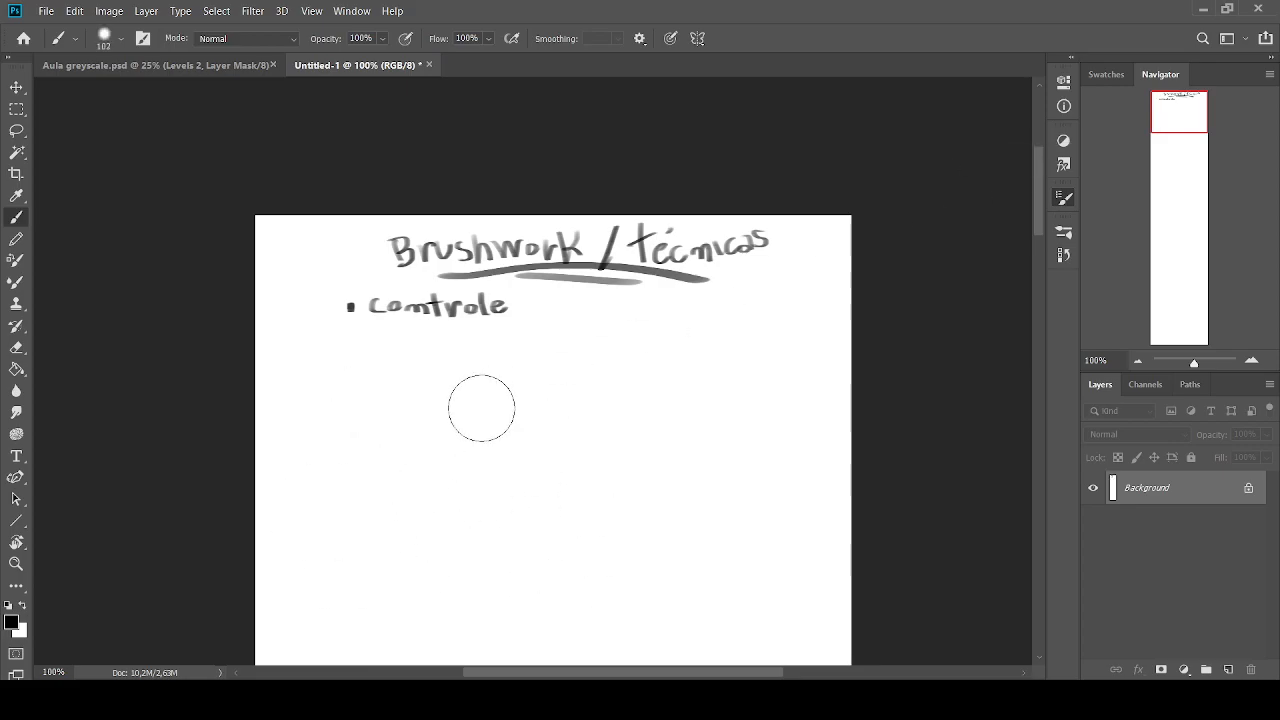
# Add a new layer and paint a short vertical black dab below the bullet point with a round brush at size 60
pyautogui.press('[')
pyautogui.press('[')
pyautogui.press('[')
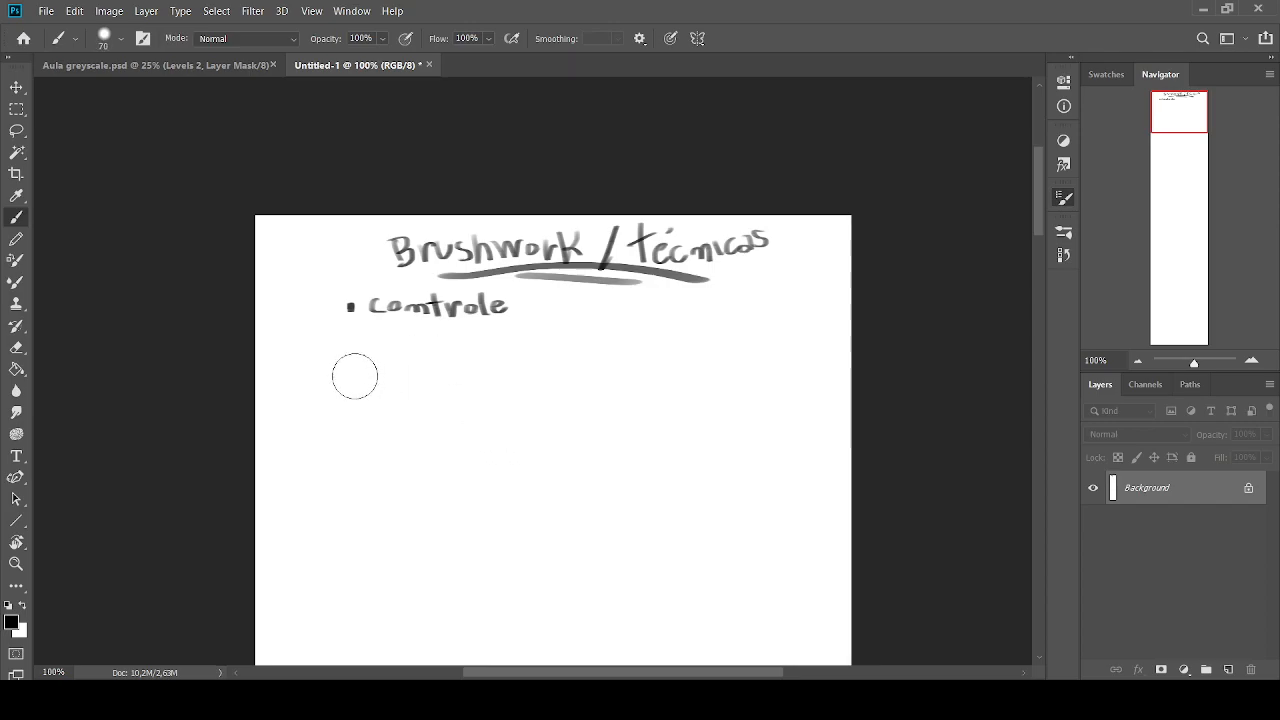
pyautogui.click(1229, 670)
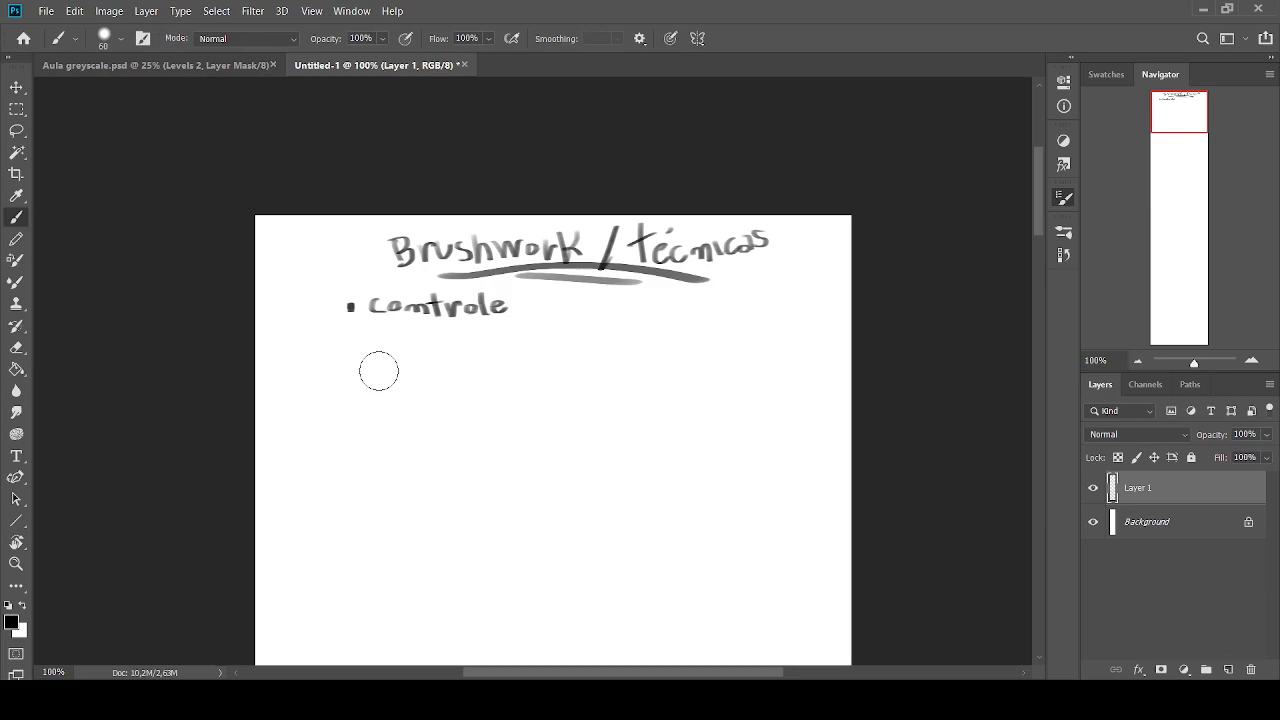
pyautogui.press('alt')
pyautogui.moveTo(376, 370); pyautogui.dragTo(376, 370)
pyautogui.hotkey('ctrl', 'z')
pyautogui.moveTo(370, 367); pyautogui.dragTo(370, 366)
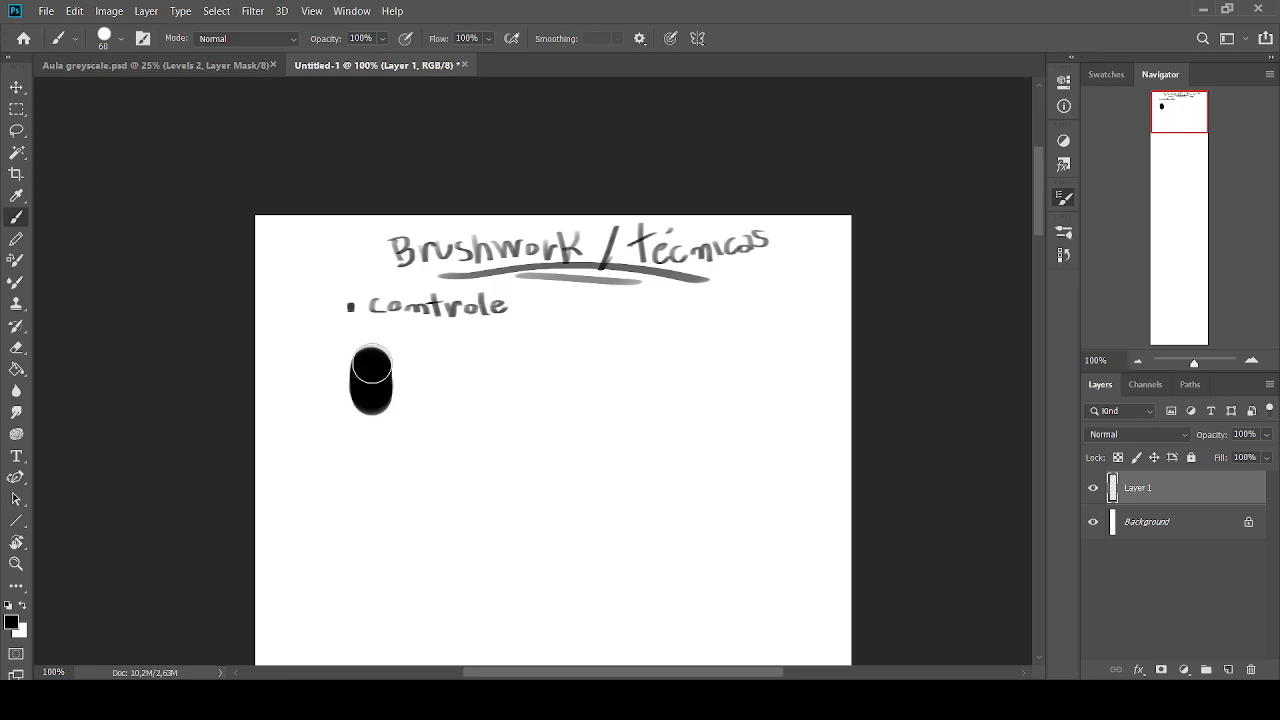
# Blend the black dab downward into mid grey by sampling intermediate tones, with the round brush at size 70
pyautogui.press(']')
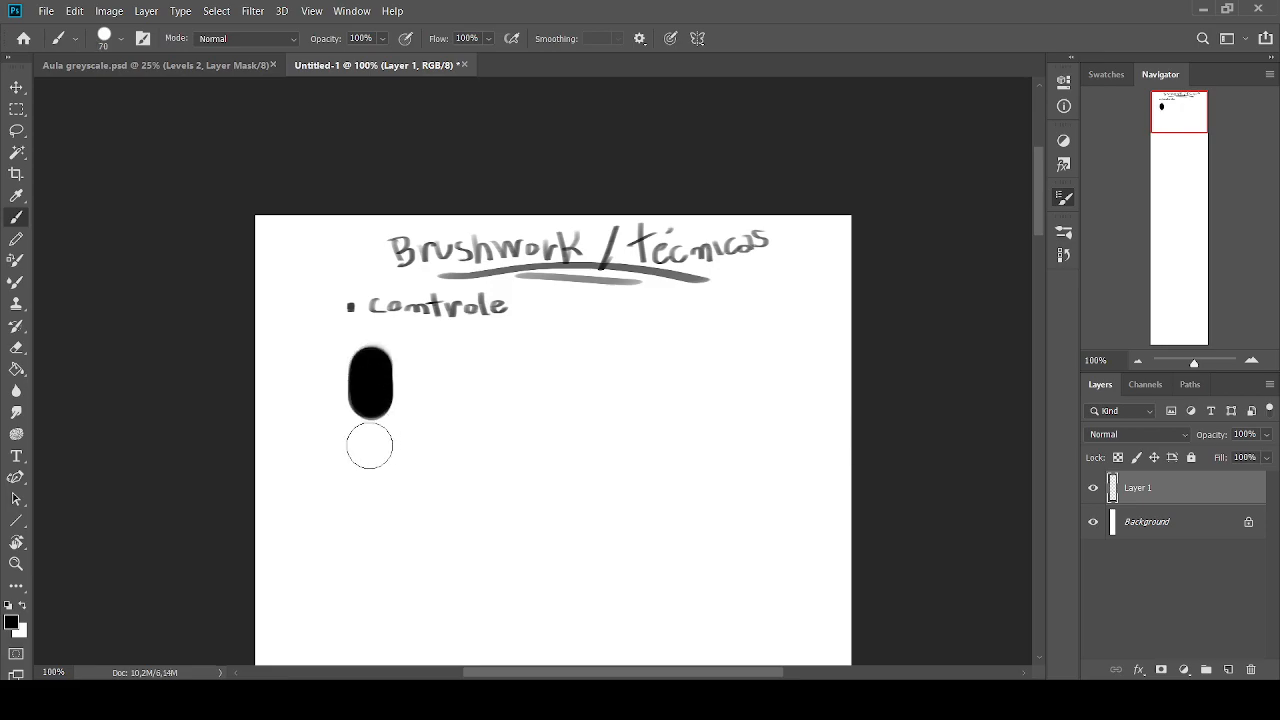
pyautogui.keyDown('alt'); pyautogui.click(373, 465); pyautogui.keyUp('alt')
pyautogui.moveTo(368, 412)
pyautogui.mouseDown()
pyautogui.moveTo(371, 371)
pyautogui.moveTo(369, 425)
pyautogui.moveTo(369, 363)
pyautogui.moveTo(371, 400)
pyautogui.mouseUp()
pyautogui.keyDown('alt'); pyautogui.click(372, 382); pyautogui.keyUp('alt')
pyautogui.keyDown('alt'); pyautogui.click(369, 372); pyautogui.keyUp('alt')
pyautogui.keyDown('alt'); pyautogui.click(371, 447); pyautogui.keyUp('alt')
pyautogui.keyDown('alt'); pyautogui.click(371, 407); pyautogui.keyUp('alt')
pyautogui.keyDown('alt'); pyautogui.click(368, 366); pyautogui.keyUp('alt')
pyautogui.keyDown('alt'); pyautogui.click(367, 410); pyautogui.keyUp('alt')
pyautogui.keyDown('alt'); pyautogui.click(368, 364); pyautogui.keyUp('alt')
pyautogui.keyDown('alt'); pyautogui.click(373, 409); pyautogui.keyUp('alt')
pyautogui.press('[')
pyautogui.press('[')
pyautogui.press('[')
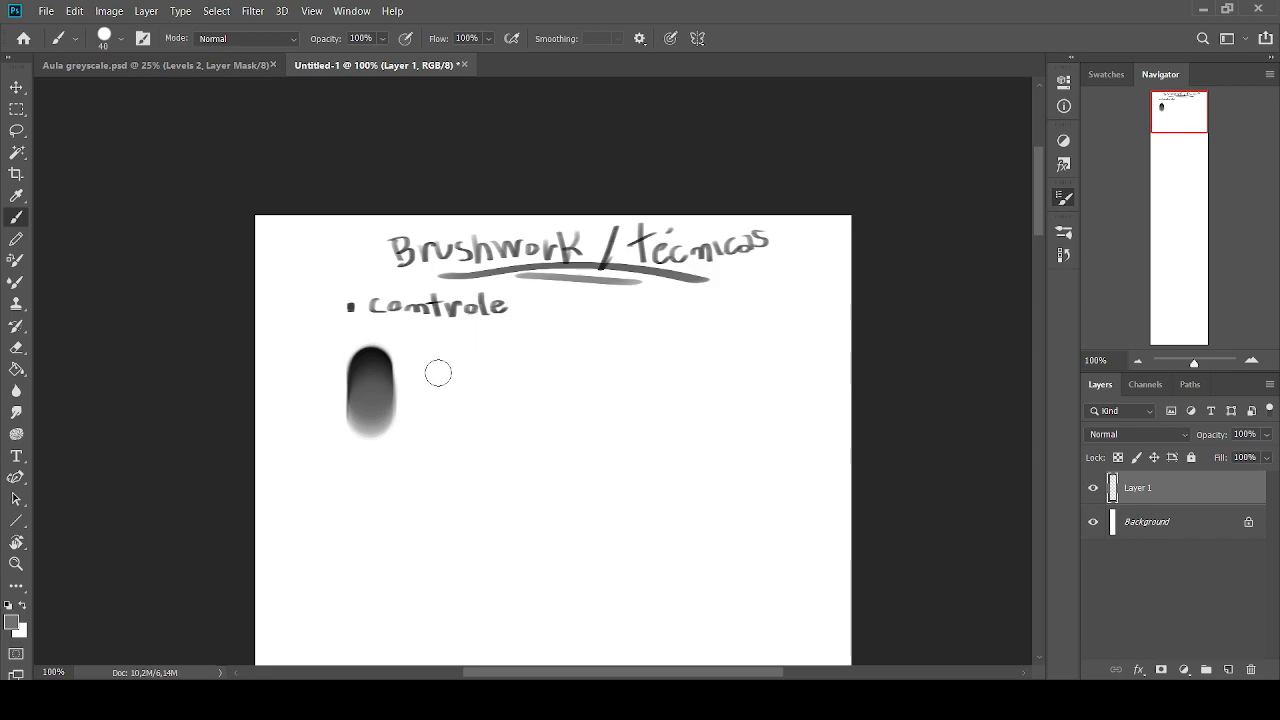
pyautogui.press(']')
pyautogui.press(']')
pyautogui.press(']')
pyautogui.press('[')
pyautogui.press('[')
pyautogui.moveTo(440, 358)
pyautogui.mouseDown()
pyautogui.moveTo(435, 429)
pyautogui.moveTo(436, 348)
pyautogui.moveTo(435, 378)
pyautogui.moveTo(370, 357)
pyautogui.moveTo(435, 377)
pyautogui.mouseUp()
pyautogui.hotkey('ctrl', 'z')
# Reset the colours to black and white and paint a second, smaller dark-to-light gradient dab beside the first, with the brush at size 60
pyautogui.press('d')
pyautogui.press(']')
pyautogui.press('x')
pyautogui.press('x')
pyautogui.press('x')
pyautogui.keyDown('alt'); pyautogui.click(433, 362); pyautogui.keyUp('alt')
pyautogui.keyDown('alt'); pyautogui.click(435, 413); pyautogui.keyUp('alt')
pyautogui.keyDown('alt'); pyautogui.click(434, 364); pyautogui.keyUp('alt')
pyautogui.keyDown('alt'); pyautogui.click(436, 429); pyautogui.keyUp('alt')
pyautogui.keyDown('alt'); pyautogui.click(434, 350); pyautogui.keyUp('alt')
pyautogui.keyDown('alt'); pyautogui.click(369, 359); pyautogui.keyUp('alt')
pyautogui.keyDown('alt'); pyautogui.click(434, 385); pyautogui.keyUp('alt')
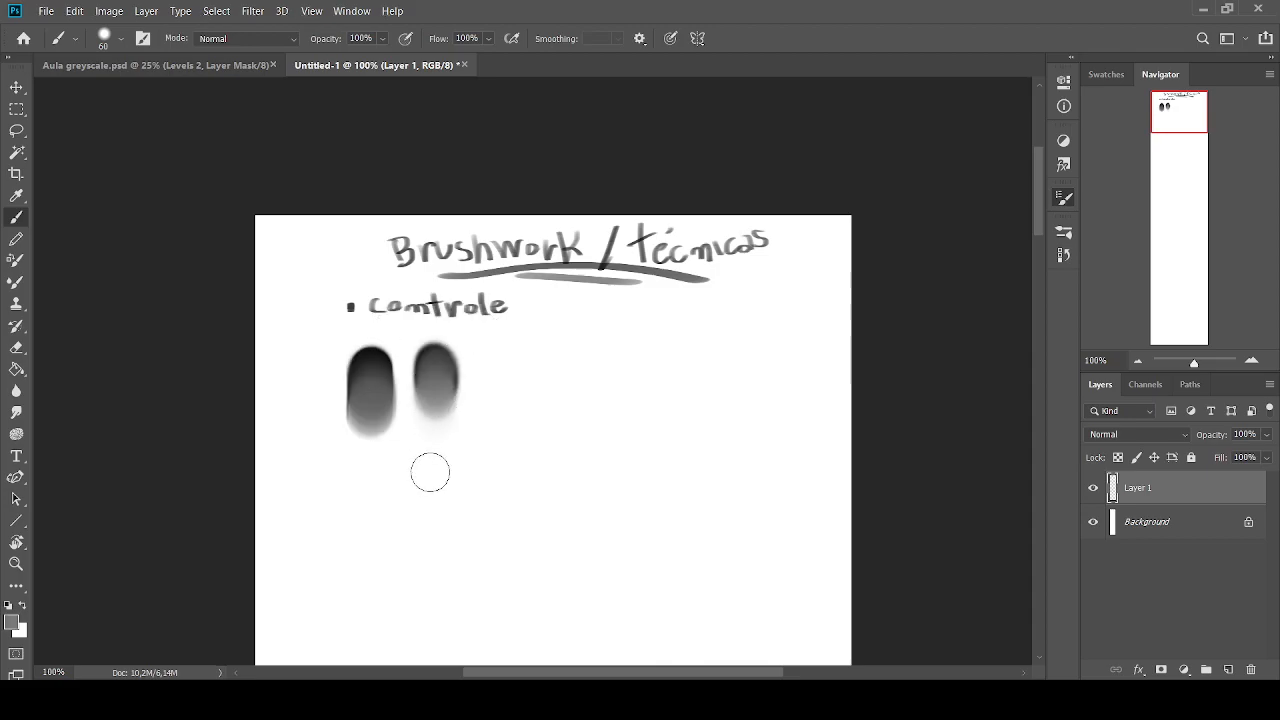
# Reset the foreground colour to black and paint a soft black dab beside the second gradient
pyautogui.press(']')
pyautogui.press(']')
pyautogui.press(']')
pyautogui.press(']')
pyautogui.press(']')
pyautogui.press(']')
pyautogui.press(']')
pyautogui.press(']')
pyautogui.press(']')
pyautogui.press(']')
pyautogui.press(']')
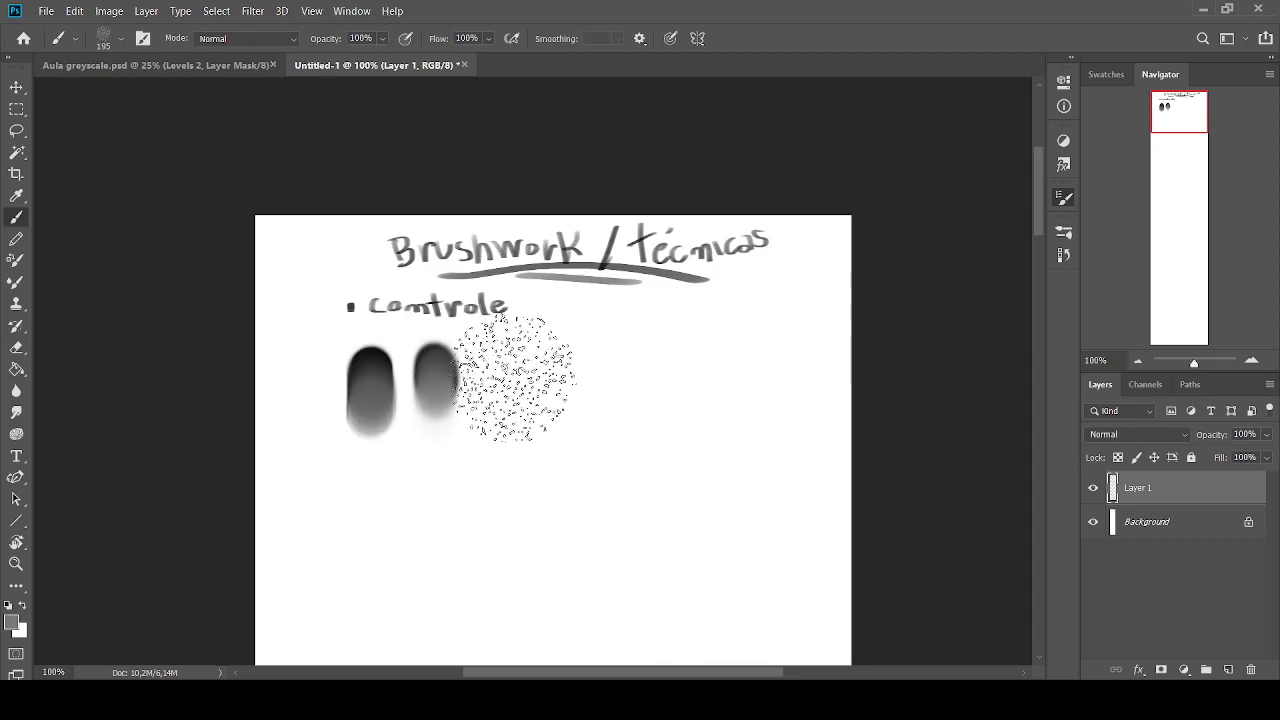
pyautogui.press('[')
pyautogui.press('[')
pyautogui.press('[')
pyautogui.press('[')
pyautogui.press('[')
pyautogui.press('[')
pyautogui.press('[')
pyautogui.press('[')
pyautogui.press('[')
pyautogui.click(9, 605)
pyautogui.press(']')
pyautogui.moveTo(503, 372)
pyautogui.mouseDown()
pyautogui.moveTo(512, 432)
pyautogui.moveTo(512, 359)
pyautogui.moveTo(514, 452)
pyautogui.moveTo(512, 356)
pyautogui.moveTo(508, 396)
pyautogui.mouseUp()
# Fade the third dab downward from black to light grey with a large soft brush at size 125
pyautogui.press('x')
pyautogui.press('x')
pyautogui.press(']')
pyautogui.press(']')
pyautogui.keyDown('alt'); pyautogui.click(508, 440); pyautogui.keyUp('alt')
pyautogui.keyDown('alt'); pyautogui.click(510, 371); pyautogui.keyUp('alt')
pyautogui.keyDown('alt'); pyautogui.click(509, 450); pyautogui.keyUp('alt')
pyautogui.keyDown('alt'); pyautogui.click(512, 358); pyautogui.keyUp('alt')
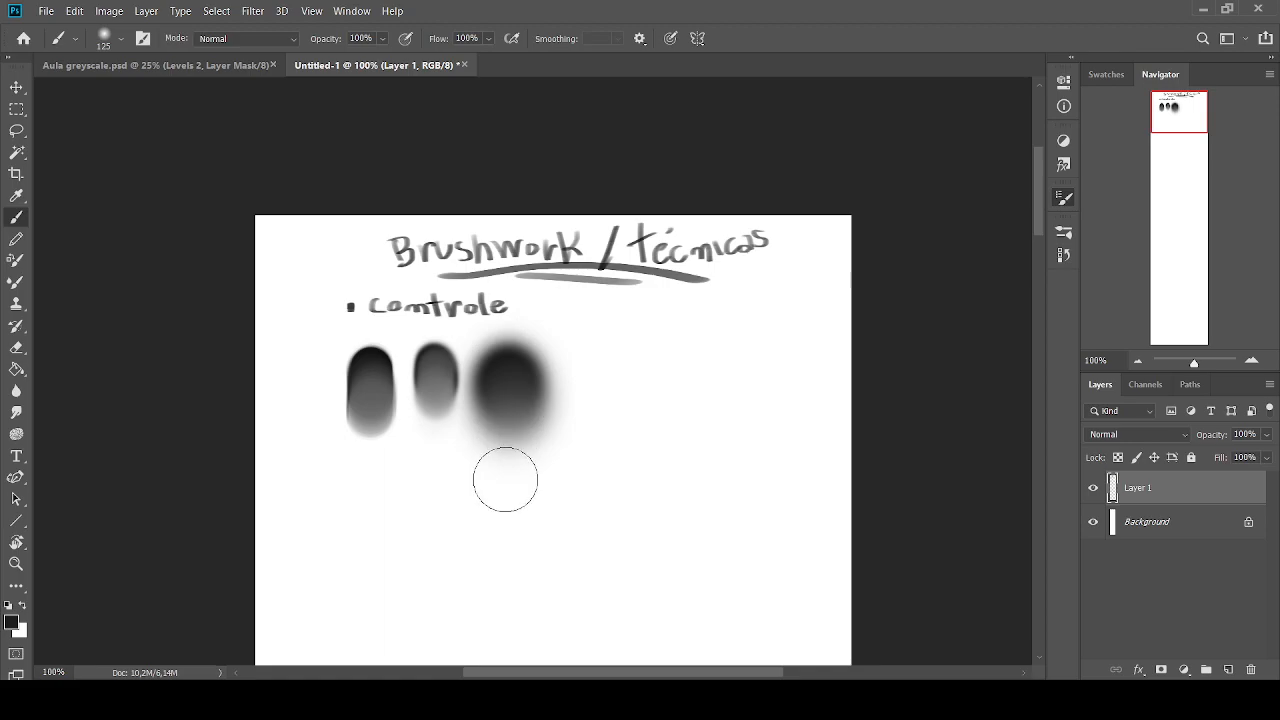
# Erase the outer edges of the first gradient dab to square it into an upright rectangular swatch
pyautogui.click(16, 347)
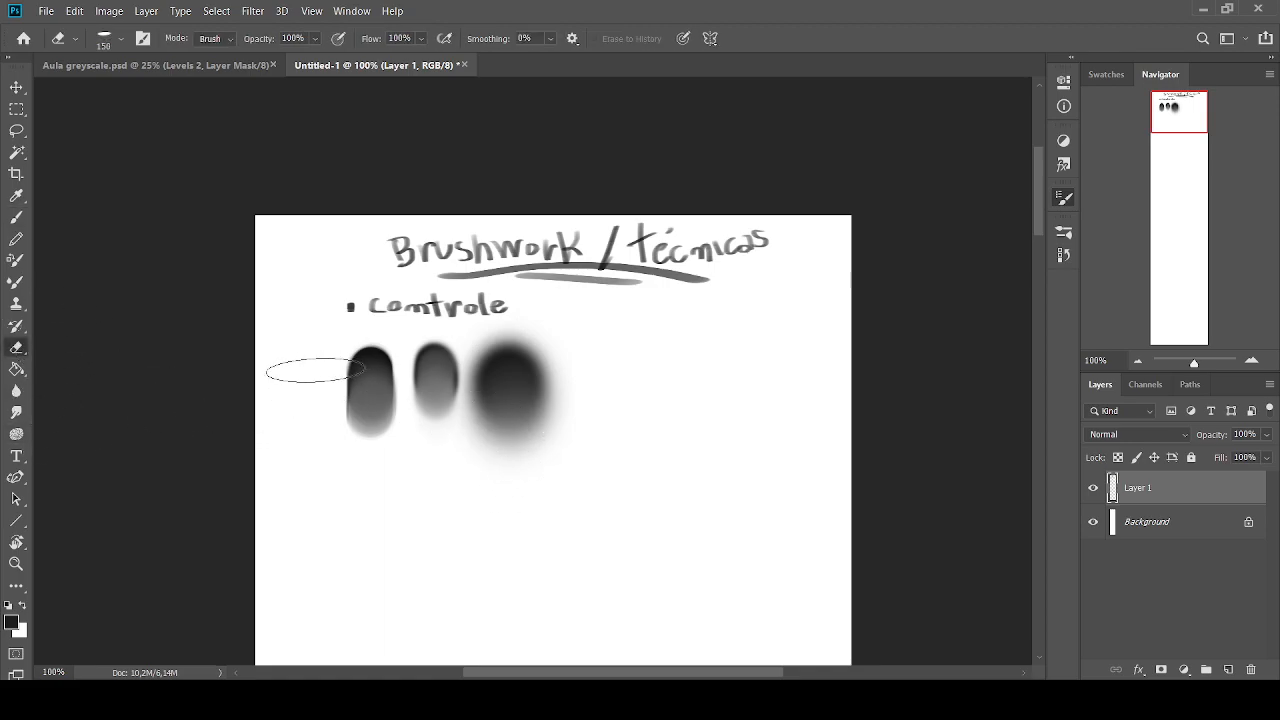
pyautogui.moveTo(319, 422)
pyautogui.mouseDown()
pyautogui.moveTo(359, 343)
pyautogui.moveTo(393, 391)
pyautogui.moveTo(396, 338)
pyautogui.moveTo(398, 432)
pyautogui.mouseUp()
pyautogui.press('[')
pyautogui.press('[')
pyautogui.press('[')
pyautogui.press('[')
pyautogui.press('[')
pyautogui.press('[')
pyautogui.press('[')
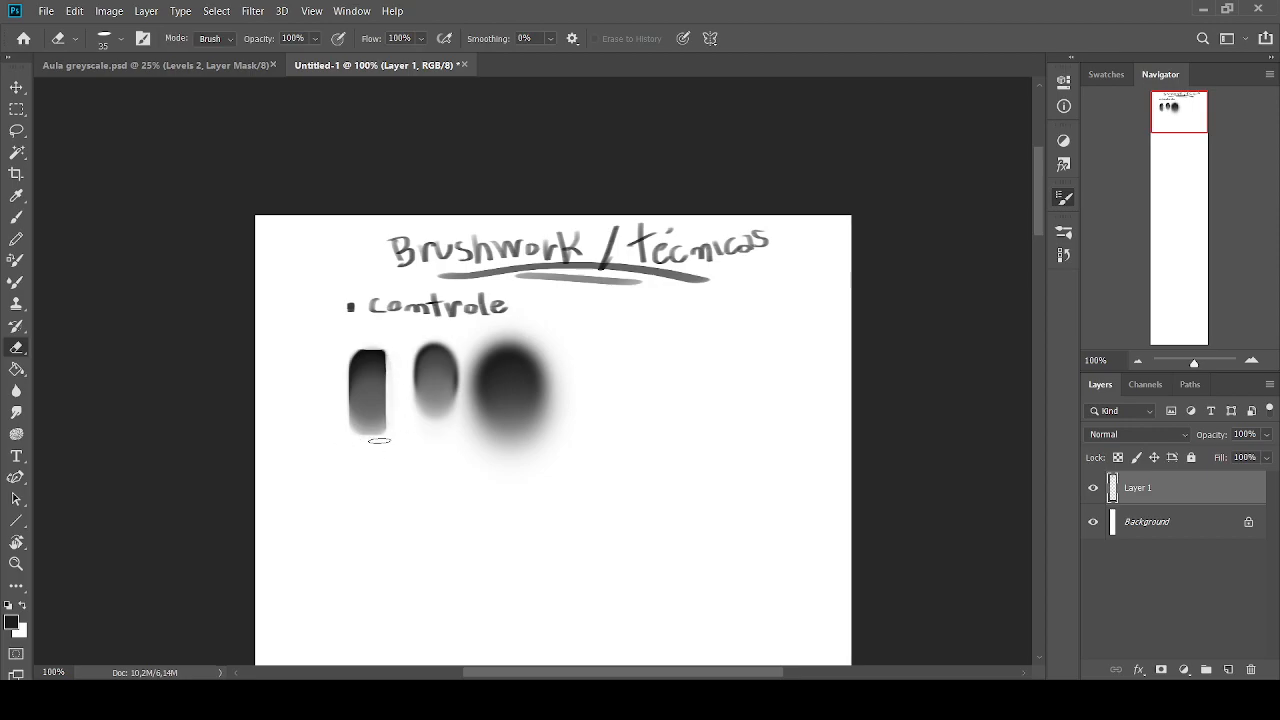
# Erase around the second gradient dab to trim it into a narrow rectangular swatch
pyautogui.moveTo(411, 345); pyautogui.dragTo(407, 402)
pyautogui.press('[')
pyautogui.moveTo(453, 343); pyautogui.dragTo(455, 428)
pyautogui.moveTo(417, 343)
pyautogui.mouseDown()
pyautogui.moveTo(434, 418)
pyautogui.moveTo(482, 369)
pyautogui.moveTo(468, 344)
pyautogui.moveTo(461, 442)
pyautogui.mouseUp()
# Erase the blurred edges of the third gradient dab with a larger eraser to form a straight-sided swatch
pyautogui.press(']')
pyautogui.moveTo(471, 354); pyautogui.dragTo(470, 469)
pyautogui.press(']')
pyautogui.moveTo(492, 335)
pyautogui.mouseDown()
pyautogui.moveTo(521, 337)
pyautogui.moveTo(548, 452)
pyautogui.mouseUp()
pyautogui.press(']')
pyautogui.moveTo(548, 324)
pyautogui.mouseDown()
pyautogui.moveTo(545, 438)
pyautogui.moveTo(553, 322)
pyautogui.moveTo(524, 470)
pyautogui.moveTo(460, 473)
pyautogui.moveTo(510, 456)
pyautogui.mouseUp()
pyautogui.press(']')
pyautogui.press('[')
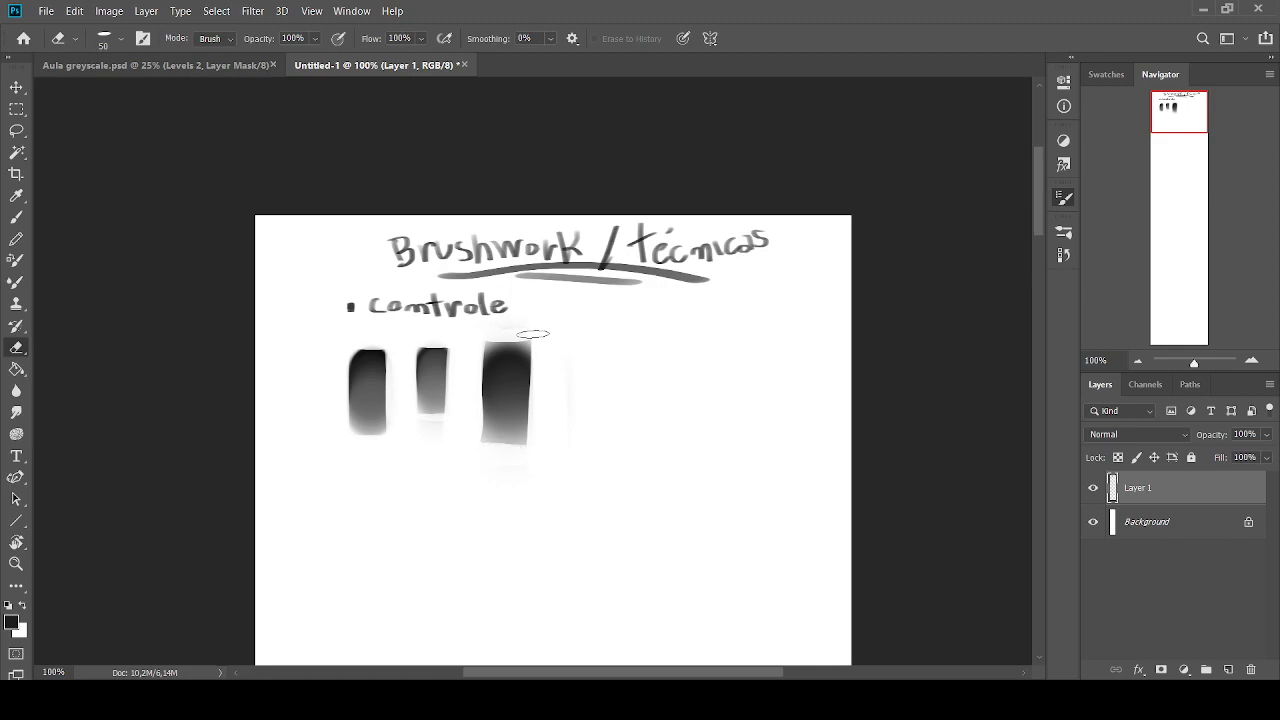
pyautogui.press(']')
pyautogui.press(']')
# Paint a dark vertical block beside the third swatch with the Brush tool
pyautogui.click(16, 219)
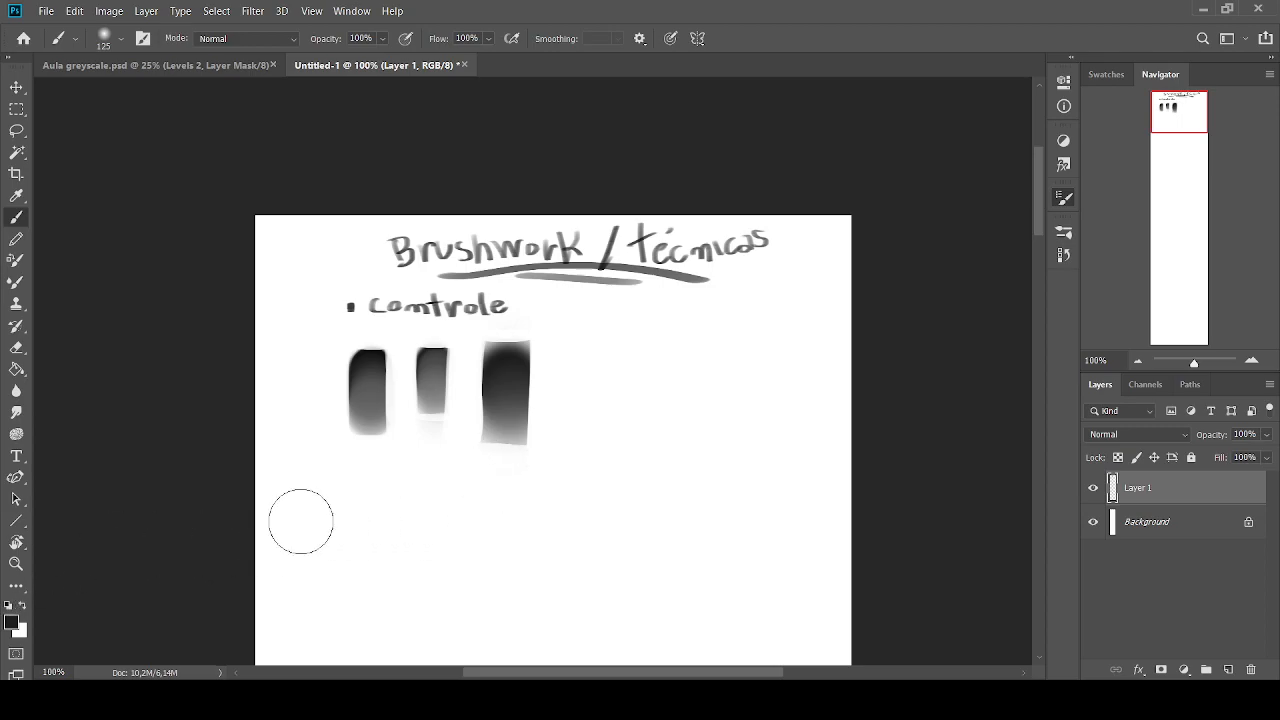
pyautogui.press('.')
pyautogui.press('.')
pyautogui.press('.')
pyautogui.press('.')
pyautogui.press('[')
pyautogui.moveTo(592, 351); pyautogui.dragTo(598, 442)
pyautogui.keyDown('alt'); pyautogui.click(597, 438); pyautogui.keyUp('alt')
# Blend the fourth block downward from black to light grey using the flat brush at size 100, and trim its sides straight
pyautogui.press(']')
pyautogui.keyDown('alt'); pyautogui.click(595, 355); pyautogui.keyUp('alt')
pyautogui.keyDown('alt'); pyautogui.click(592, 447); pyautogui.keyUp('alt')
pyautogui.keyDown('alt'); pyautogui.click(596, 368); pyautogui.keyUp('alt')
pyautogui.moveTo(597, 376); pyautogui.dragTo(594, 444)
pyautogui.keyDown('alt'); pyautogui.click(590, 467); pyautogui.keyUp('alt')
pyautogui.keyDown('alt'); pyautogui.click(598, 403); pyautogui.keyUp('alt')
pyautogui.keyDown('alt'); pyautogui.click(604, 352); pyautogui.keyUp('alt')
pyautogui.keyDown('alt'); pyautogui.click(595, 441); pyautogui.keyUp('alt')
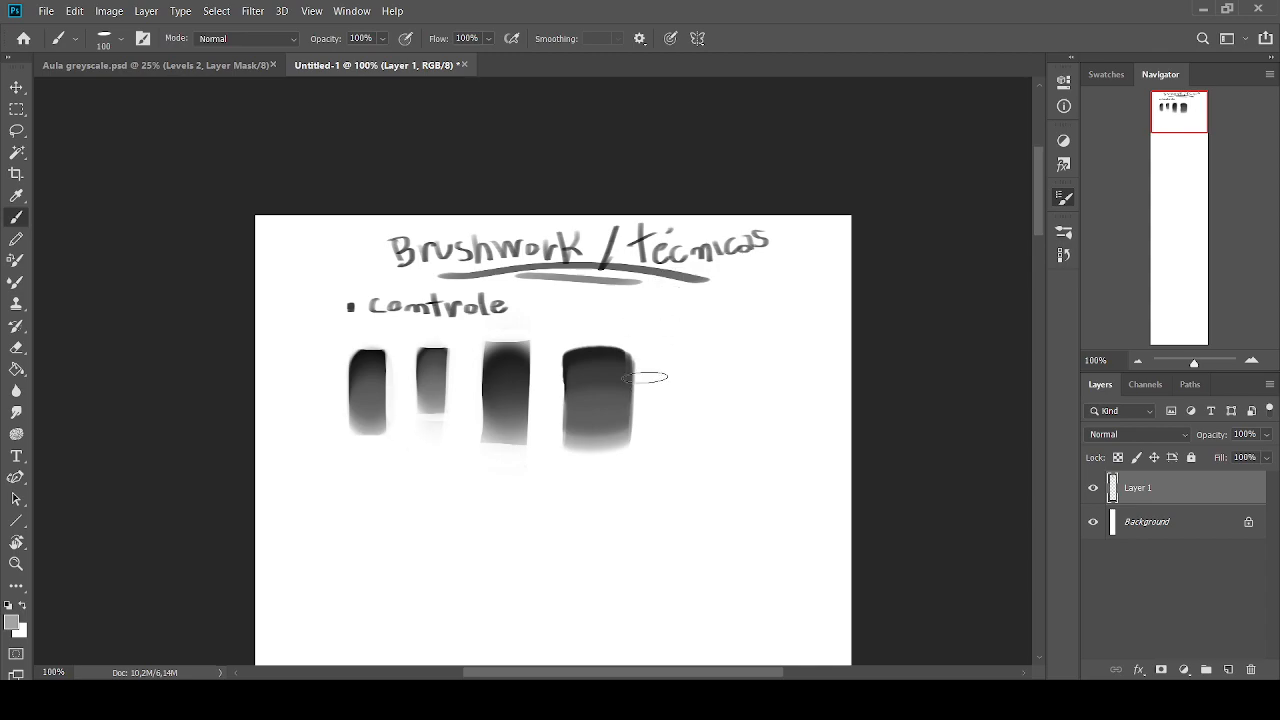
pyautogui.moveTo(644, 330); pyautogui.dragTo(641, 440)
pyautogui.moveTo(551, 332); pyautogui.dragTo(566, 478)
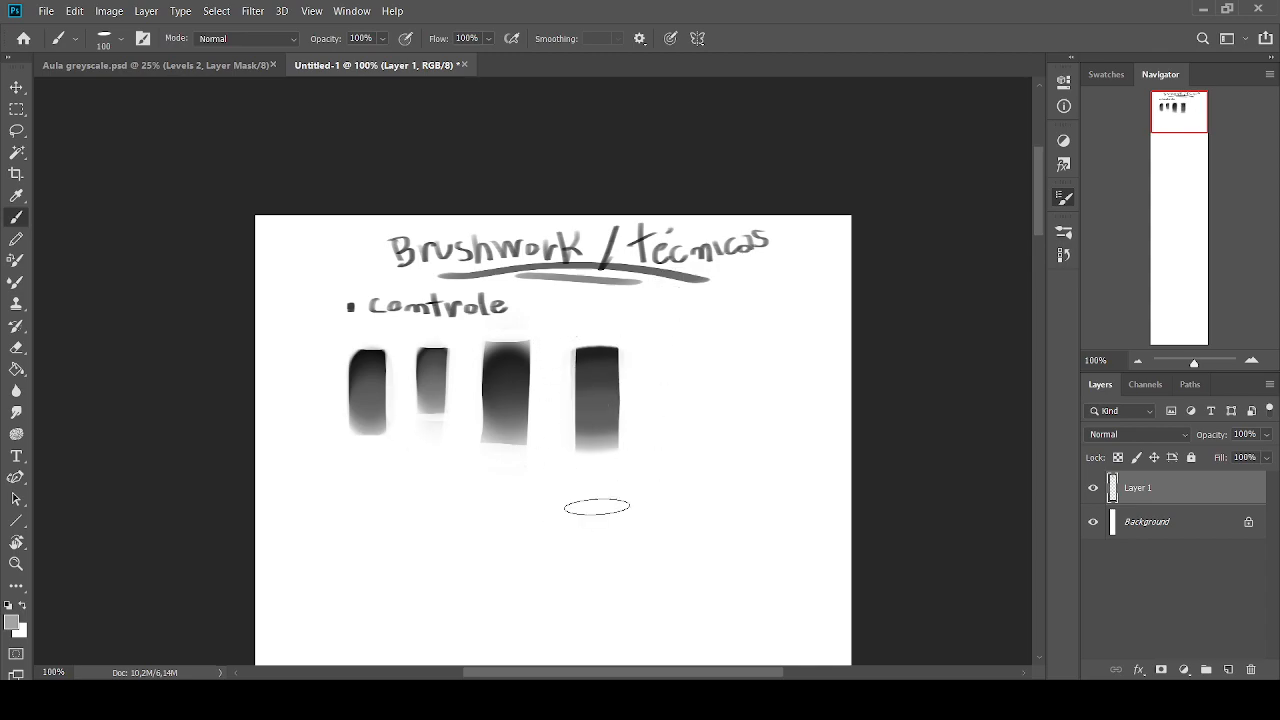
# Sample the dark tone of the first swatch and paint a solid near-black dab beside the fourth swatch with a round brush
pyautogui.press('.')
pyautogui.hscroll(3, 585, 645)
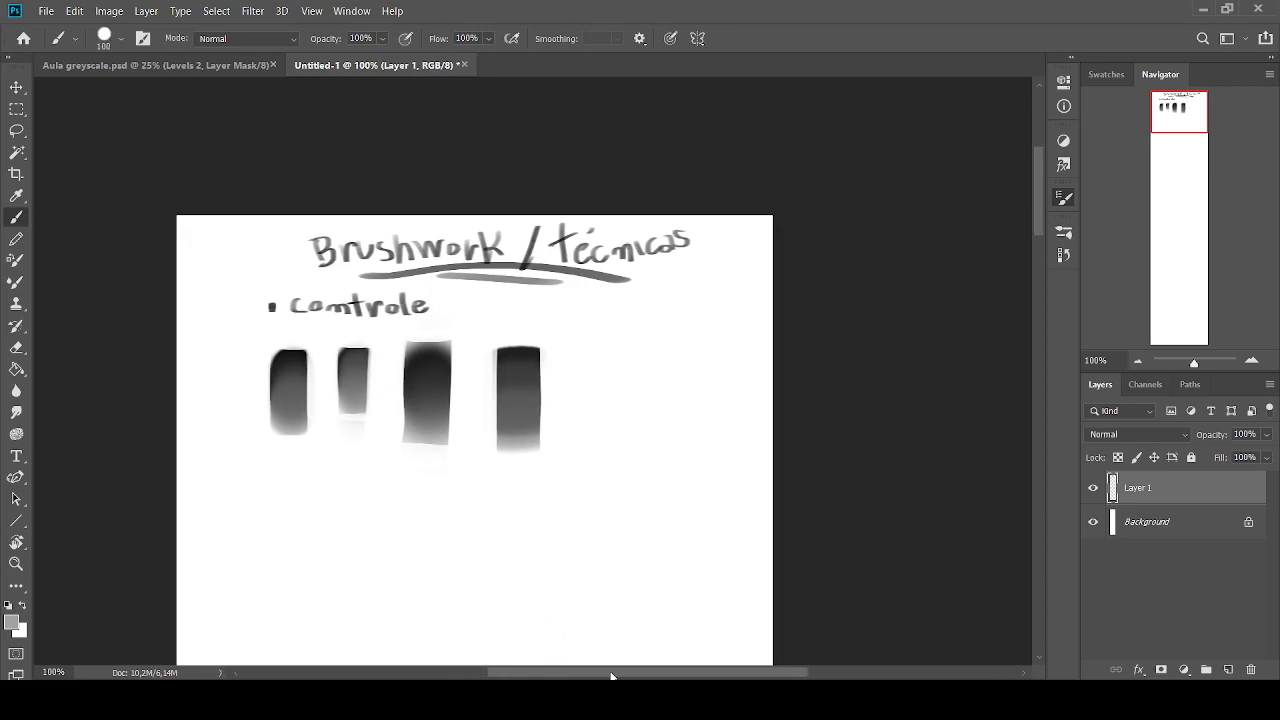
pyautogui.press('[')
pyautogui.press('[')
pyautogui.press('[')
pyautogui.press('[')
pyautogui.keyDown('alt'); pyautogui.click(269, 355); pyautogui.keyUp('alt')
pyautogui.press('[')
pyautogui.press(']')
pyautogui.press(']')
pyautogui.moveTo(574, 358)
pyautogui.mouseDown()
pyautogui.moveTo(577, 385)
pyautogui.moveTo(579, 359)
pyautogui.mouseUp()
pyautogui.press('[')
pyautogui.press('[')
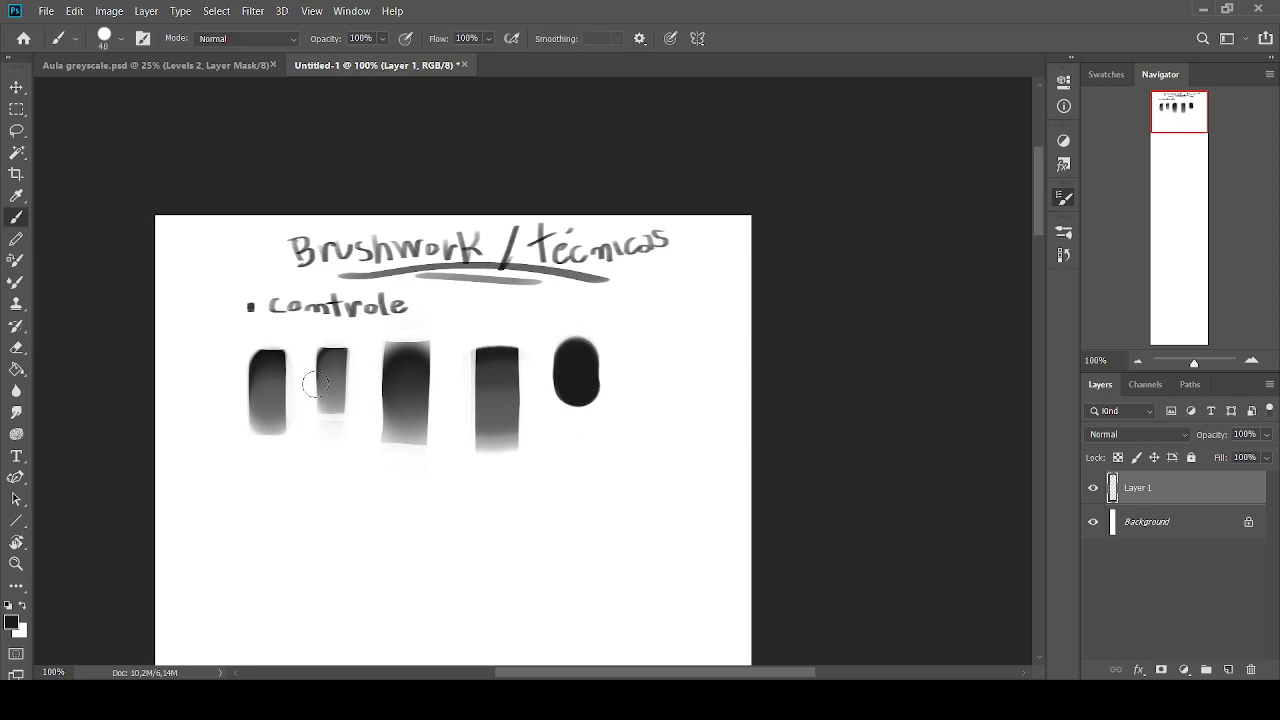
pyautogui.press('[')
pyautogui.press('[')
pyautogui.press('[')
pyautogui.press('[')
pyautogui.moveTo(286, 489); pyautogui.dragTo(245, 487)
pyautogui.moveTo(268, 471); pyautogui.dragTo(268, 581)
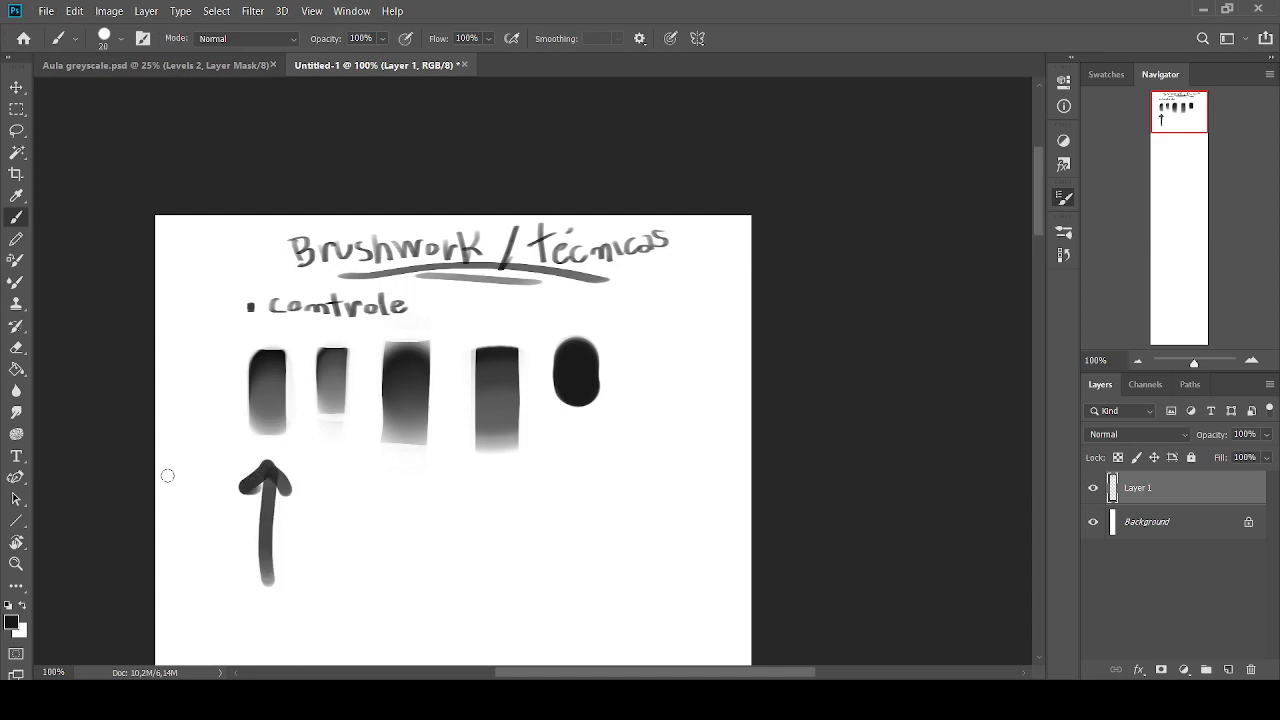
pyautogui.hotkey('ctrl', 'z')
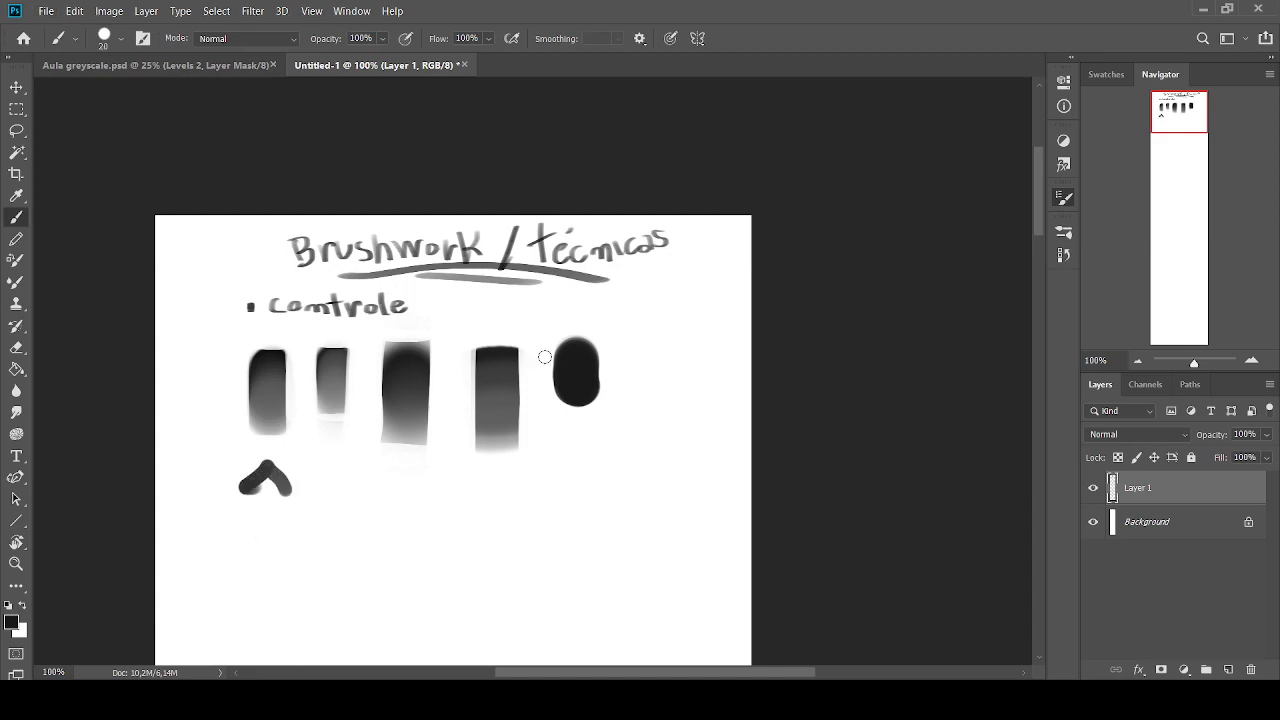
pyautogui.hotkey('ctrl', 'z')
# Blend the fifth dab downward from near-black to light grey with sampled tones and the round brush at about size 40
pyautogui.press(']')
pyautogui.press(']')
pyautogui.press(']')
pyautogui.press(']')
pyautogui.press(']')
pyautogui.press(']')
pyautogui.keyDown('alt'); pyautogui.click(578, 413); pyautogui.keyUp('alt')
pyautogui.moveTo(555, 415)
pyautogui.mouseDown()
pyautogui.moveTo(577, 404)
pyautogui.moveTo(573, 361)
pyautogui.moveTo(564, 367)
pyautogui.moveTo(588, 383)
pyautogui.moveTo(569, 374)
pyautogui.moveTo(582, 358)
pyautogui.moveTo(564, 345)
pyautogui.moveTo(571, 404)
pyautogui.mouseUp()
pyautogui.keyDown('alt'); pyautogui.click(571, 376); pyautogui.keyUp('alt')
pyautogui.keyDown('alt'); pyautogui.click(574, 413); pyautogui.keyUp('alt')
pyautogui.keyDown('alt'); pyautogui.click(577, 380); pyautogui.keyUp('alt')
pyautogui.press('[')
pyautogui.keyDown('alt'); pyautogui.click(576, 358); pyautogui.keyUp('alt')
pyautogui.keyDown('alt'); pyautogui.click(578, 391); pyautogui.keyUp('alt')
pyautogui.keyDown('alt'); pyautogui.click(577, 361); pyautogui.keyUp('alt')
pyautogui.keyDown('alt'); pyautogui.click(581, 377); pyautogui.keyUp('alt')
pyautogui.keyDown('alt'); pyautogui.click(571, 354); pyautogui.keyUp('alt')
pyautogui.keyDown('alt'); pyautogui.click(577, 366); pyautogui.keyUp('alt')
pyautogui.keyDown('alt'); pyautogui.click(574, 341); pyautogui.keyUp('alt')
pyautogui.keyDown('alt'); pyautogui.click(577, 351); pyautogui.keyUp('alt')
pyautogui.keyDown('alt'); pyautogui.click(569, 377); pyautogui.keyUp('alt')
pyautogui.keyDown('alt'); pyautogui.click(581, 388); pyautogui.keyUp('alt')
pyautogui.keyDown('alt'); pyautogui.click(577, 412); pyautogui.keyUp('alt')
pyautogui.keyDown('alt'); pyautogui.click(572, 401); pyautogui.keyUp('alt')
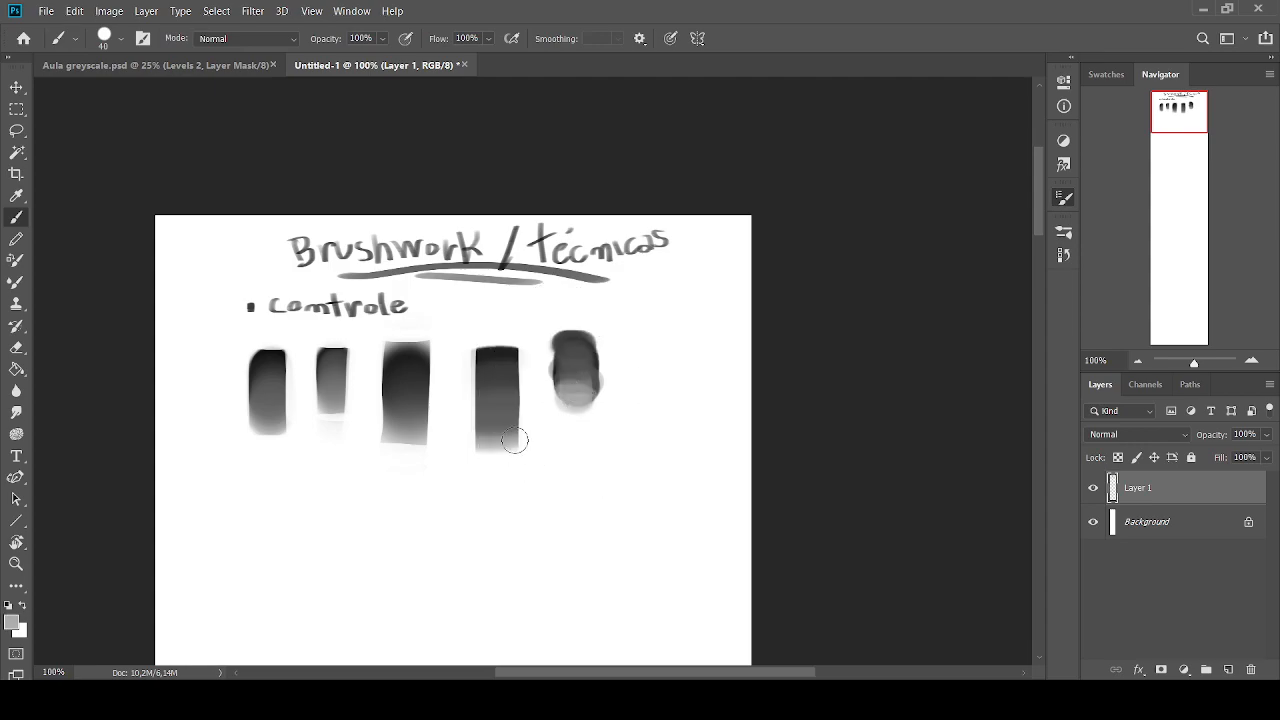
# Trim both sides of the fifth dab into straight edges with white strokes at brush size 35
pyautogui.press('[')
pyautogui.moveTo(611, 340)
pyautogui.mouseDown()
pyautogui.moveTo(609, 422)
pyautogui.moveTo(609, 411)
pyautogui.mouseUp()
pyautogui.moveTo(543, 328); pyautogui.dragTo(546, 392)
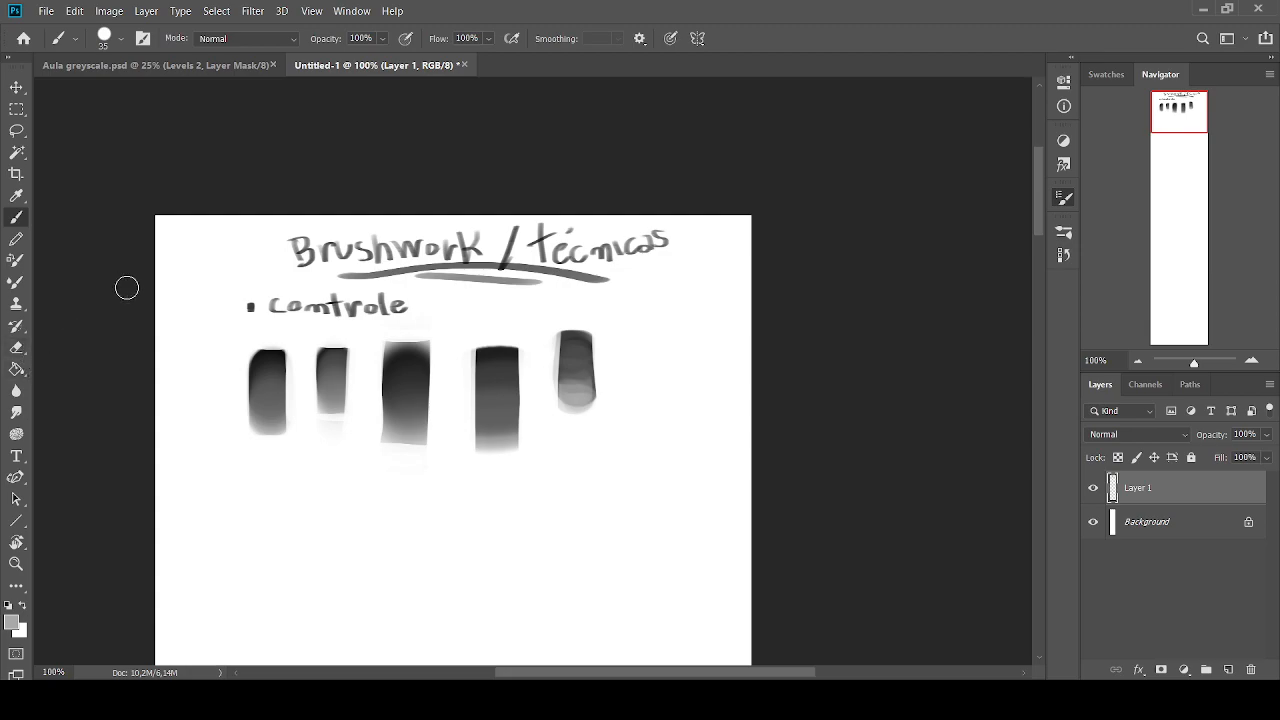
# Handwrite an L-shaped connector and the label "lasso tool /" in black beneath the swatches with the flat brush at size 10
pyautogui.click(9, 606)
pyautogui.press('.')
pyautogui.press('.')
pyautogui.press(',')
pyautogui.press('[')
pyautogui.press('[')
pyautogui.press('[')
pyautogui.press('[')
pyautogui.press('[')
pyautogui.press('[')
pyautogui.press('[')
pyautogui.moveTo(313, 482)
pyautogui.mouseDown()
pyautogui.moveTo(328, 511)
pyautogui.moveTo(376, 526)
pyautogui.mouseUp()
pyautogui.hotkey('ctrl', 'z')
pyautogui.moveTo(392, 508); pyautogui.dragTo(412, 526)
pyautogui.moveTo(426, 506); pyautogui.dragTo(416, 524)
pyautogui.moveTo(446, 504); pyautogui.dragTo(432, 524)
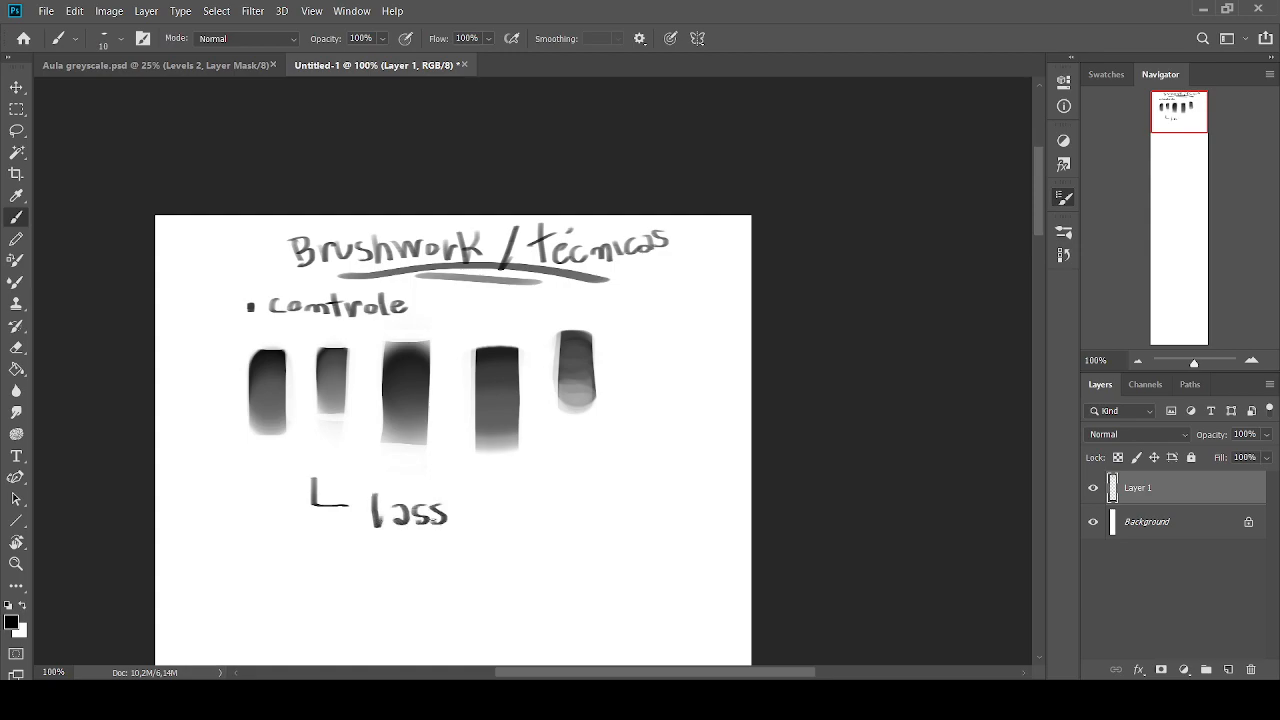
pyautogui.moveTo(489, 492); pyautogui.dragTo(491, 521)
pyautogui.moveTo(477, 502); pyautogui.dragTo(520, 510)
pyautogui.moveTo(537, 487); pyautogui.dragTo(539, 522)
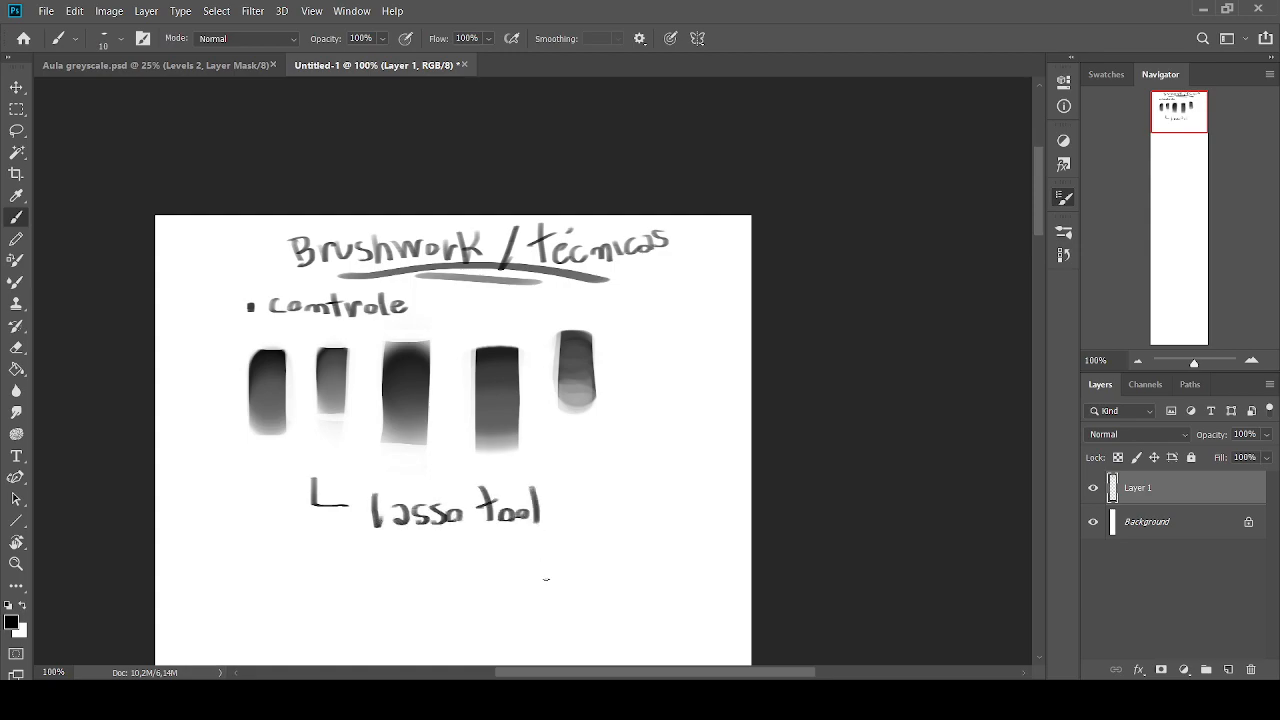
pyautogui.moveTo(578, 481); pyautogui.dragTo(546, 535)
# Handwrite "Pen tool" after the slash to complete the label
pyautogui.moveTo(613, 672); pyautogui.dragTo(640, 672)
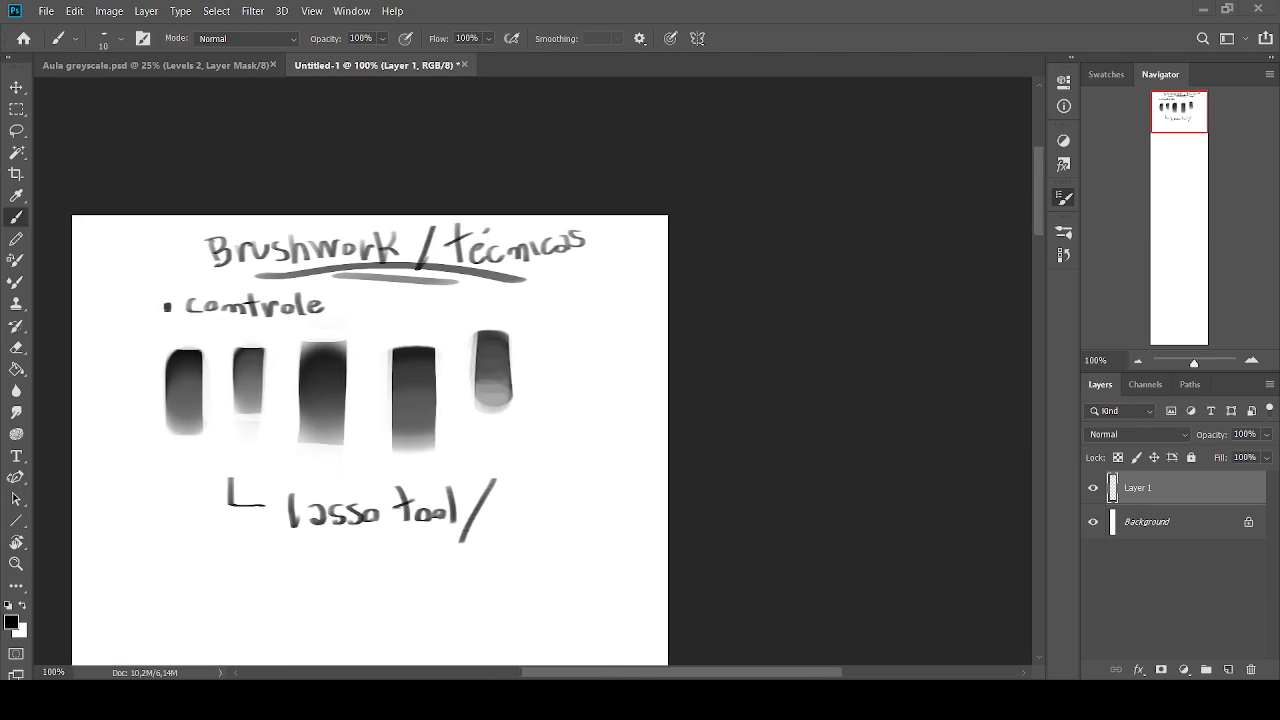
pyautogui.moveTo(505, 502)
pyautogui.mouseDown()
pyautogui.moveTo(504, 528)
pyautogui.moveTo(507, 516)
pyautogui.mouseUp()
pyautogui.moveTo(524, 514); pyautogui.dragTo(565, 527)
pyautogui.moveTo(586, 500); pyautogui.dragTo(589, 524)
pyautogui.moveTo(629, 487); pyautogui.dragTo(635, 518)
# Outline a long, roughly rectangular selection beneath the handwritten label with the Lasso tool
pyautogui.moveTo(500, 480)
pyautogui.mouseDown()
pyautogui.moveTo(529, 340)
pyautogui.moveTo(611, 320)
pyautogui.mouseUp()
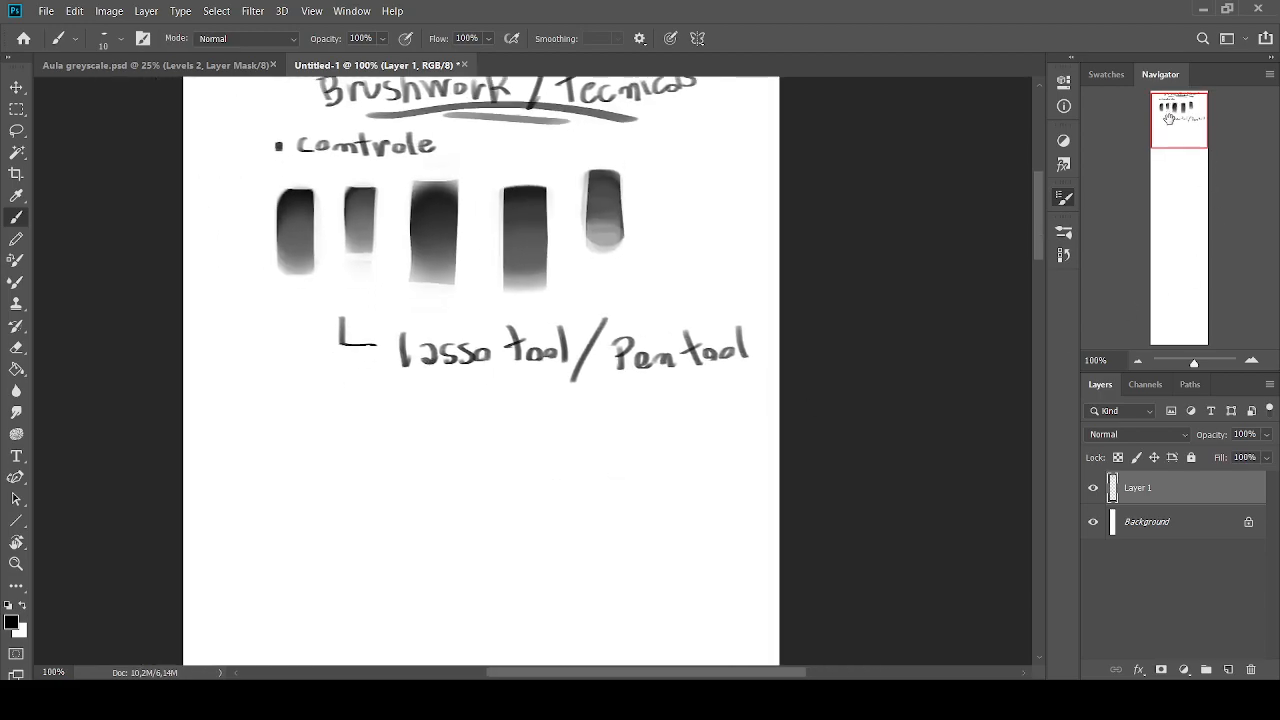
pyautogui.click(12, 130)
pyautogui.moveTo(459, 411)
pyautogui.mouseDown()
pyautogui.moveTo(377, 421)
pyautogui.moveTo(297, 462)
pyautogui.mouseUp()
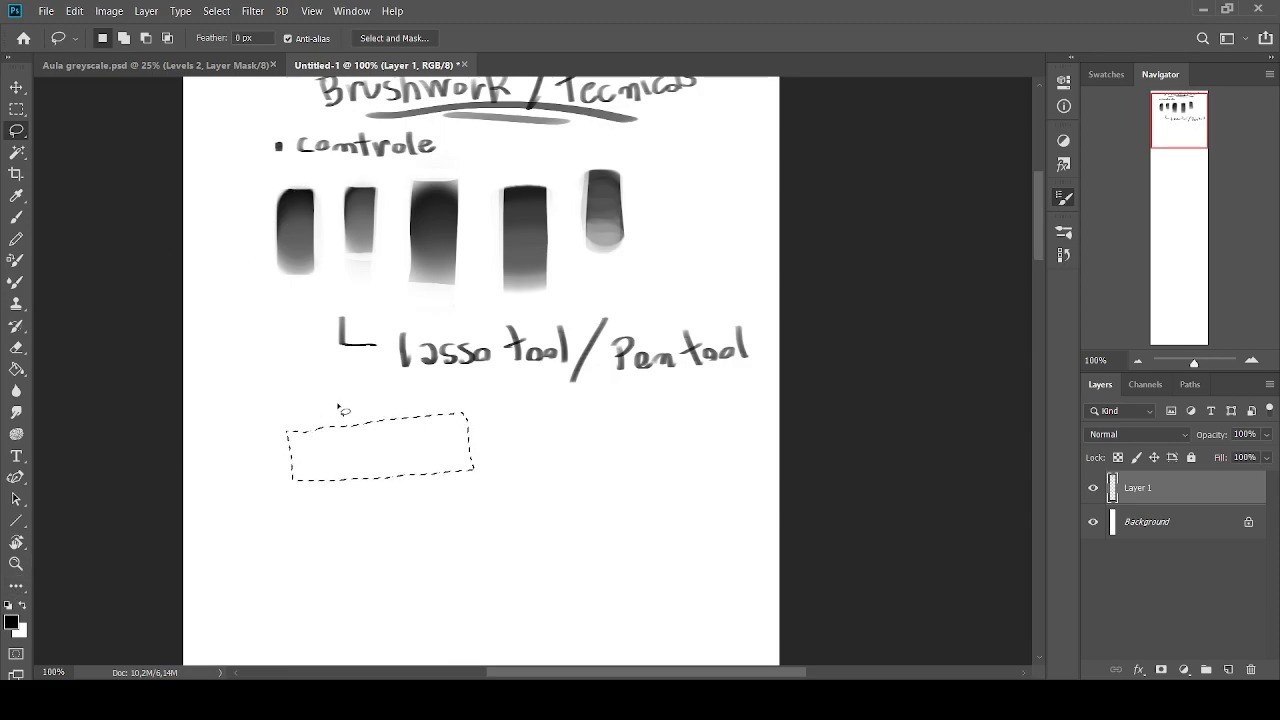
# Fill the selection with a smooth horizontal black-to-white gradient using the round brush at size 125, and deselect it
pyautogui.click(12, 218)
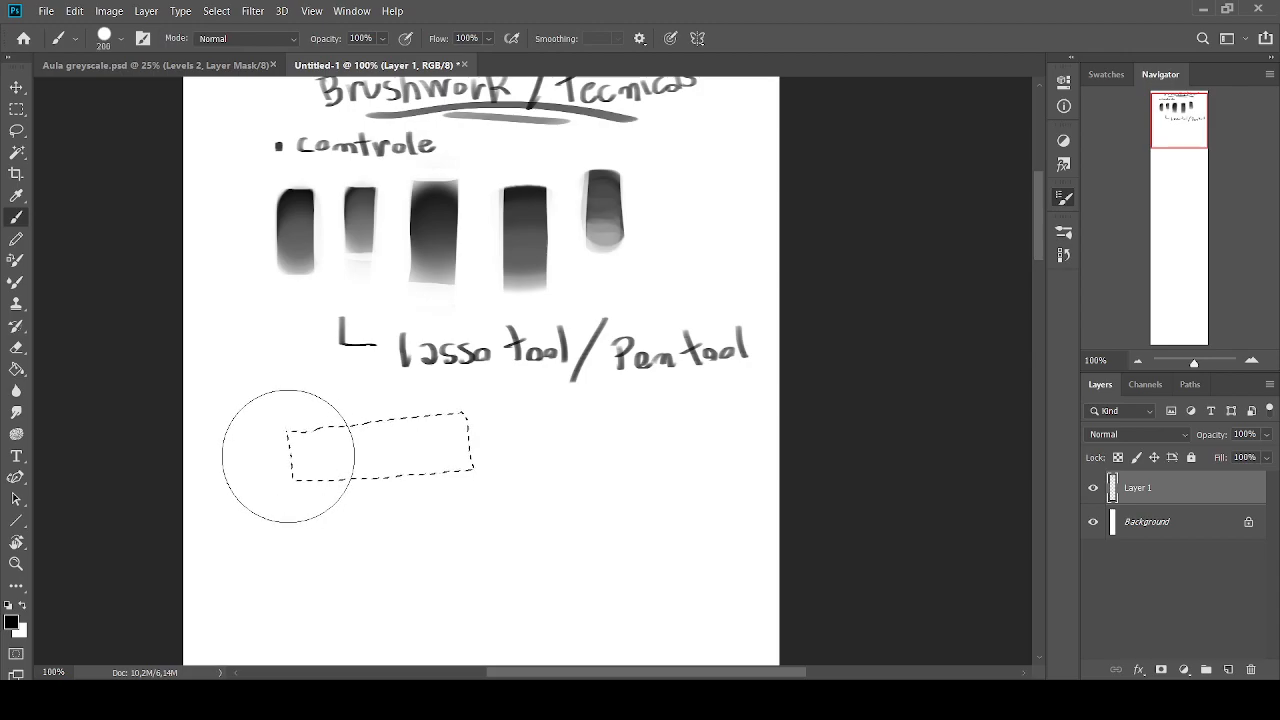
pyautogui.press(']')
pyautogui.moveTo(245, 430)
pyautogui.mouseDown()
pyautogui.moveTo(341, 440)
pyautogui.moveTo(241, 458)
pyautogui.moveTo(346, 447)
pyautogui.moveTo(394, 452)
pyautogui.moveTo(425, 443)
pyautogui.mouseUp()
pyautogui.press('x')
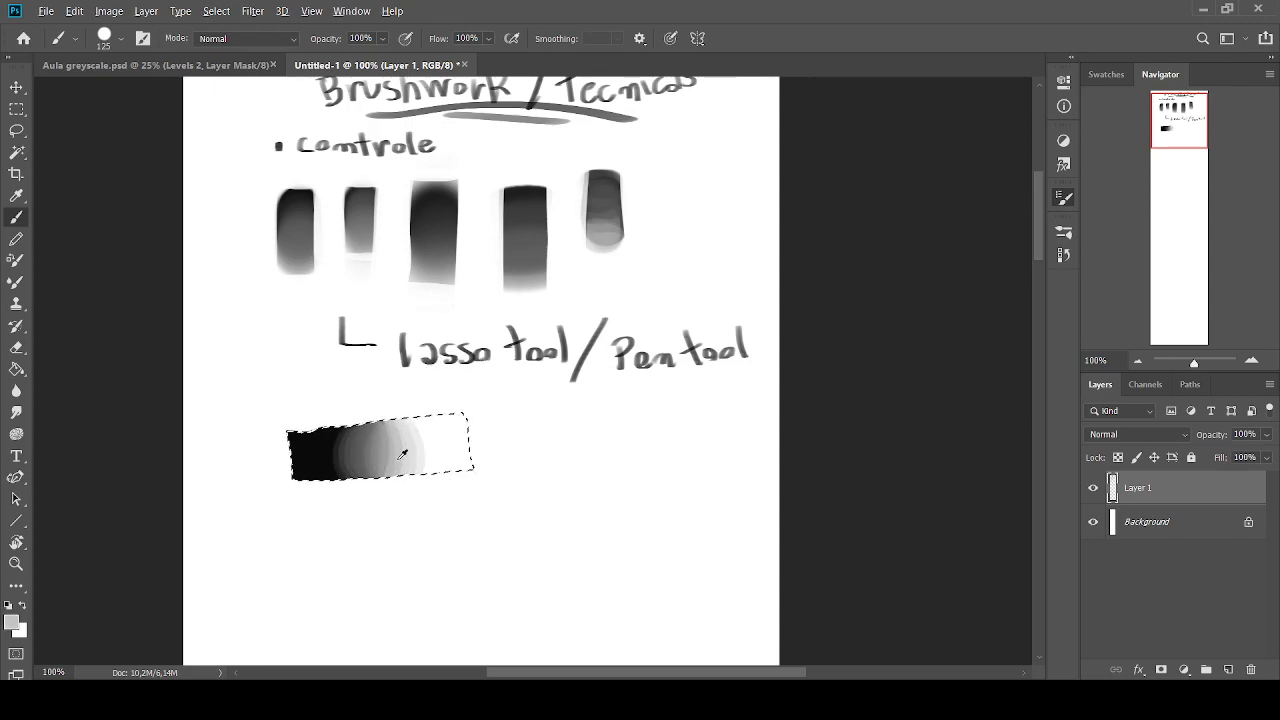
pyautogui.keyDown('alt'); pyautogui.click(348, 458); pyautogui.keyUp('alt')
pyautogui.moveTo(350, 457)
pyautogui.mouseDown()
pyautogui.moveTo(409, 460)
pyautogui.moveTo(296, 454)
pyautogui.moveTo(500, 451)
pyautogui.moveTo(431, 446)
pyautogui.mouseUp()
pyautogui.keyDown('alt'); pyautogui.click(303, 456); pyautogui.keyUp('alt')
pyautogui.keyDown('alt'); pyautogui.click(463, 457); pyautogui.keyUp('alt')
pyautogui.keyDown('alt'); pyautogui.click(351, 453); pyautogui.keyUp('alt')
pyautogui.keyDown('alt'); pyautogui.click(503, 451); pyautogui.keyUp('alt')
pyautogui.keyDown('alt'); pyautogui.click(378, 454); pyautogui.keyUp('alt')
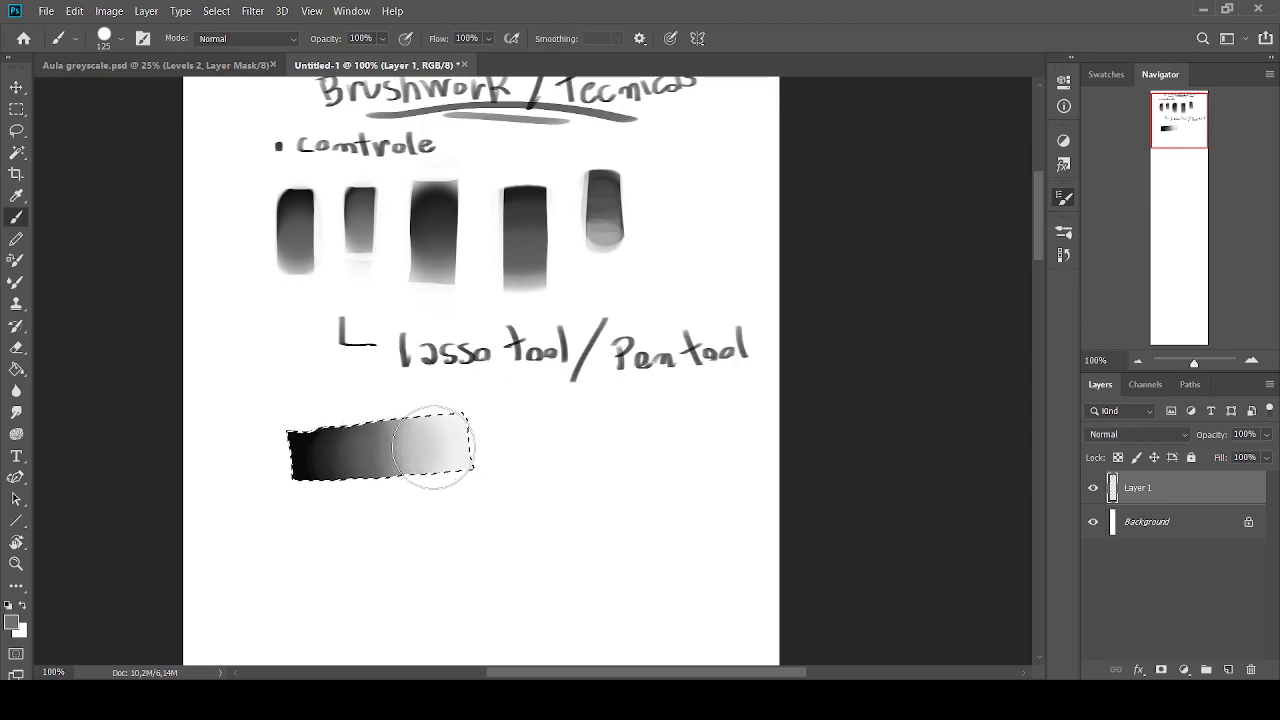
pyautogui.click(16, 130)
pyautogui.hotkey('ctrl', 'd')
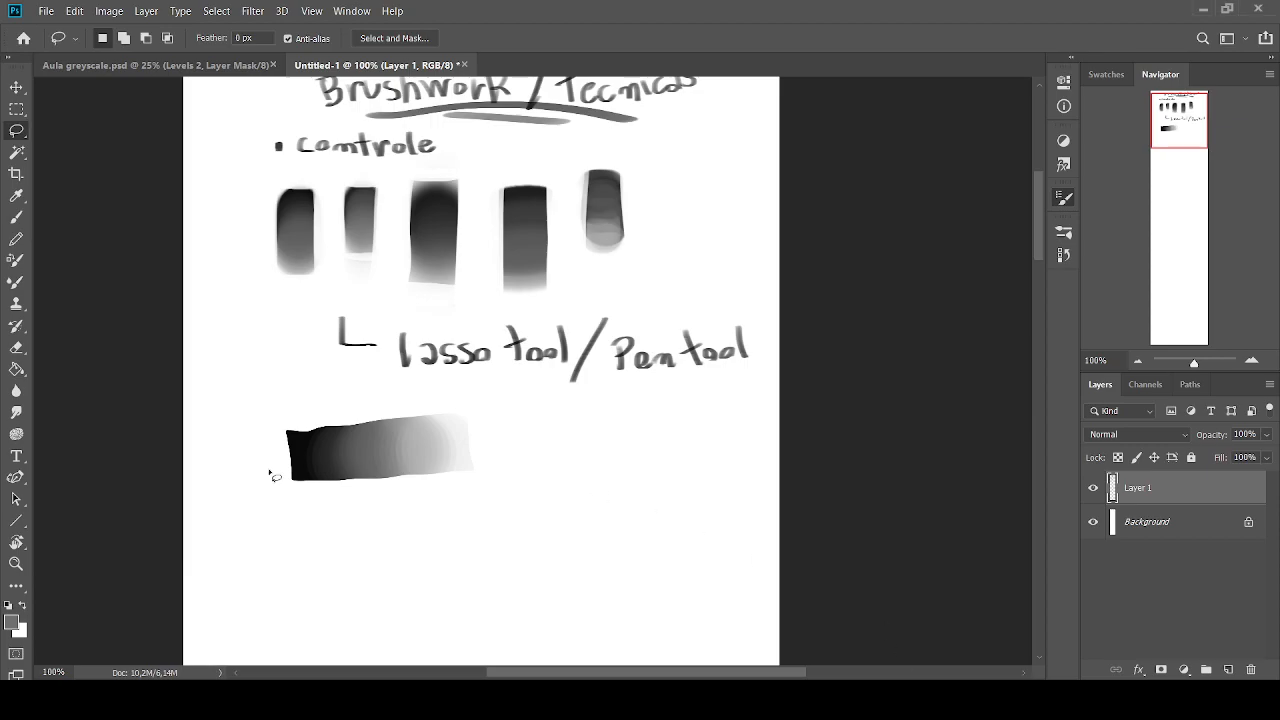
# Try to outline a four-cornered area beside the gradient bar with the Pen tool and convert the path into a selection
pyautogui.click(18, 479)
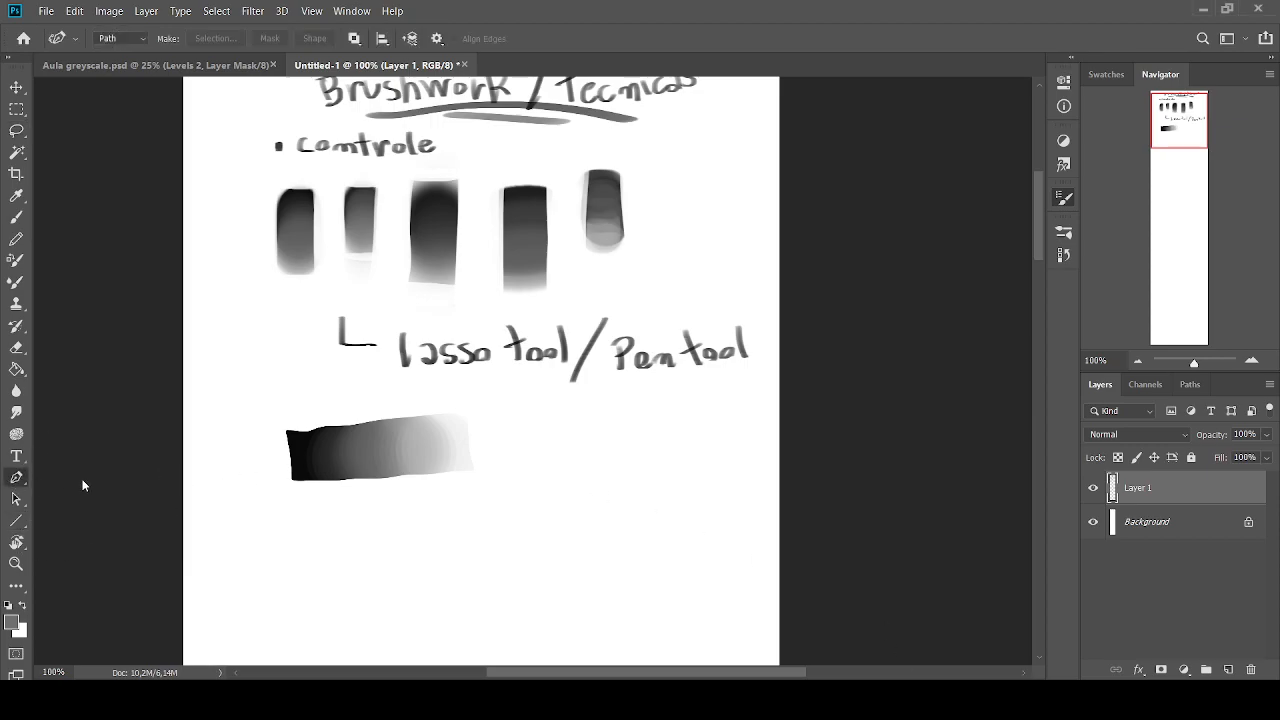
pyautogui.click(523, 412)
pyautogui.click(524, 470)
pyautogui.click(655, 482)
pyautogui.click(658, 415)
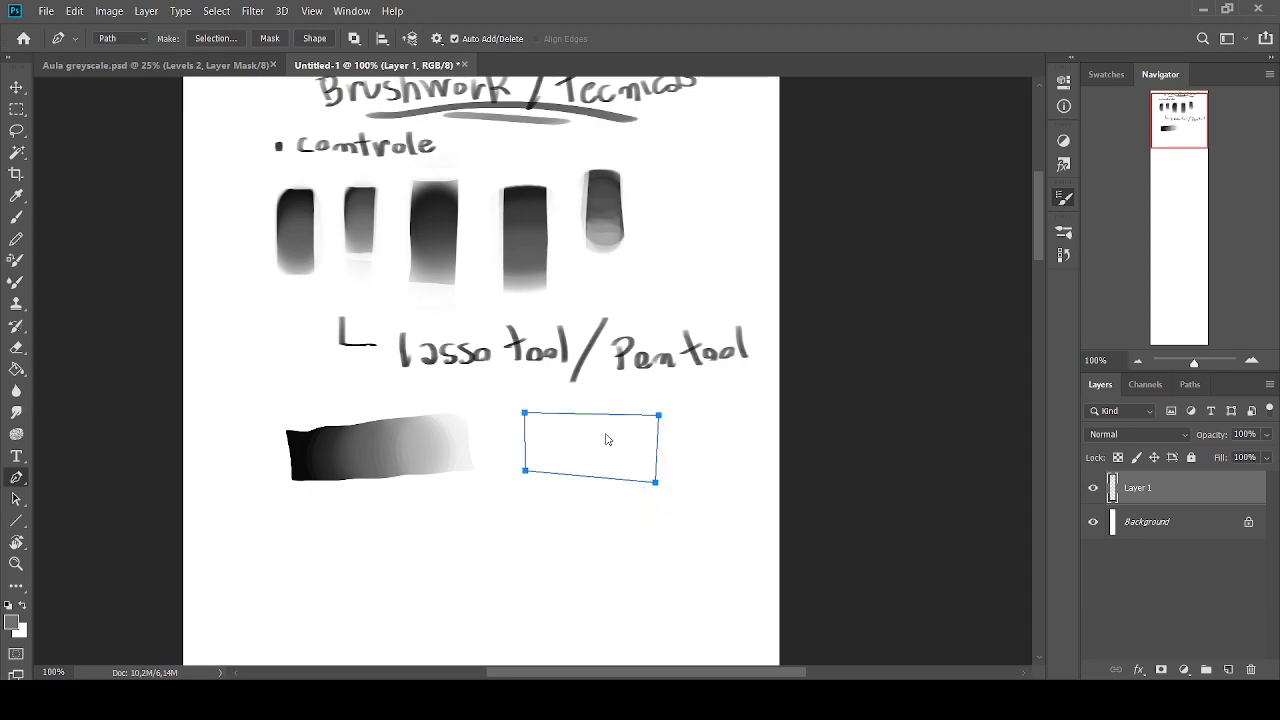
pyautogui.hotkey('ctrl', 'Return')
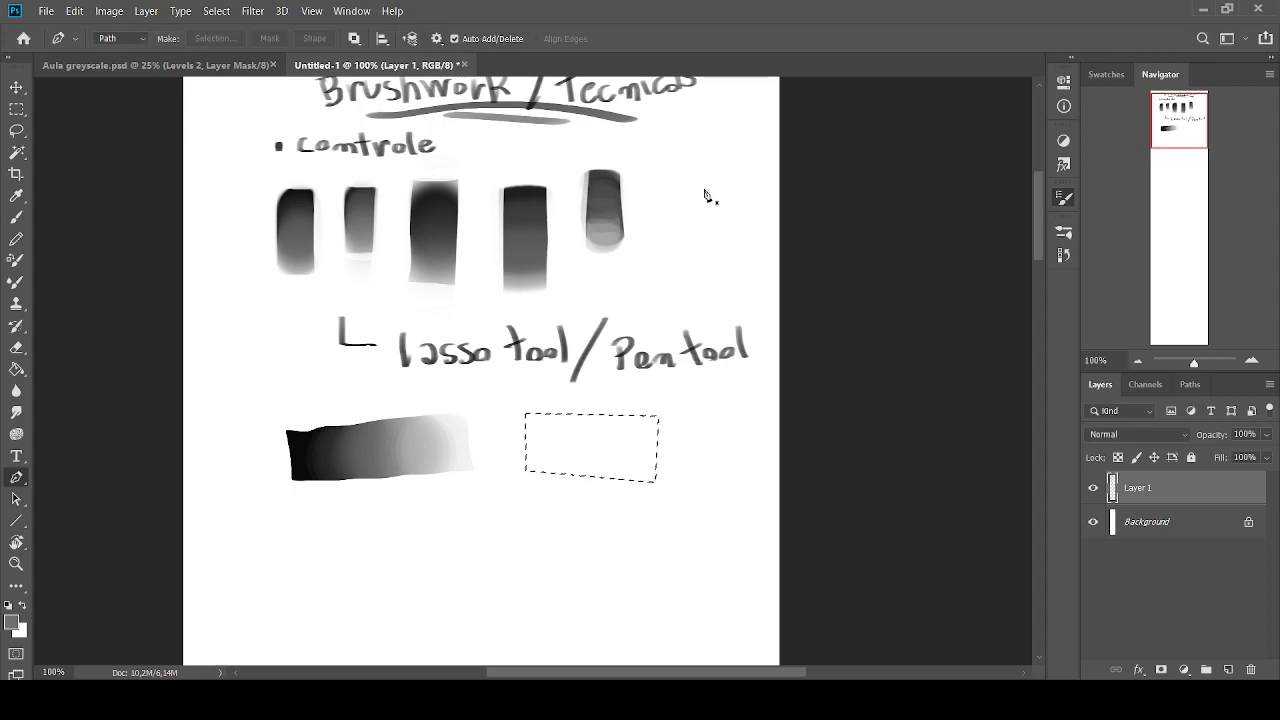
pyautogui.hotkey('ctrl', 'z')
pyautogui.hotkey('ctrl', 'z')
pyautogui.hotkey('ctrl', 'z')
pyautogui.hotkey('ctrl', 'z')
# Sketch a form with a curved top and diagonal sides in black beside the gradient bar with the flat brush at size 15
pyautogui.click(16, 217)
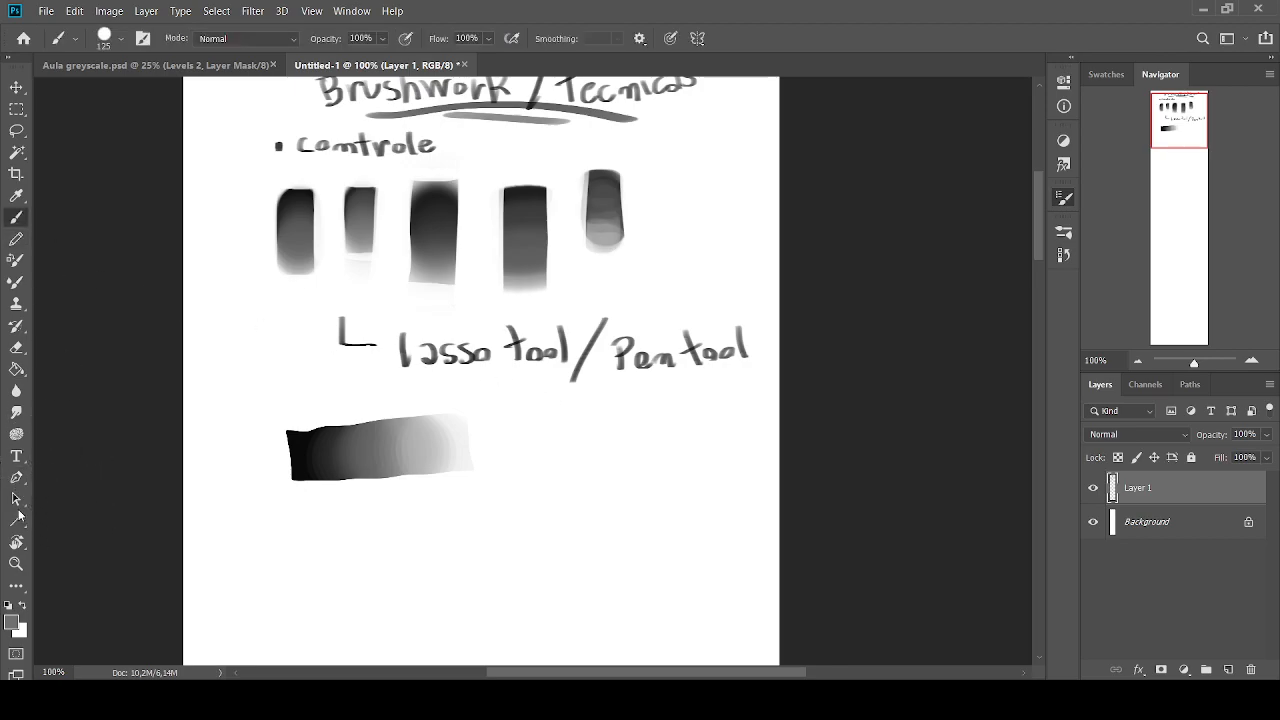
pyautogui.click(8, 605)
pyautogui.press('[')
pyautogui.press('[')
pyautogui.press('.')
pyautogui.press('[')
pyautogui.press('[')
pyautogui.press('[')
pyautogui.press('[')
pyautogui.press('[')
pyautogui.press('[')
pyautogui.press('[')
pyautogui.press('[')
pyautogui.press('[')
pyautogui.press('[')
pyautogui.press('[')
pyautogui.press('[')
pyautogui.moveTo(640, 411)
pyautogui.mouseDown()
pyautogui.moveTo(593, 430)
pyautogui.moveTo(550, 490)
pyautogui.mouseUp()
pyautogui.moveTo(674, 452)
pyautogui.mouseDown()
pyautogui.moveTo(632, 455)
pyautogui.moveTo(615, 490)
pyautogui.moveTo(557, 517)
pyautogui.mouseUp()
pyautogui.moveTo(592, 446)
pyautogui.mouseDown()
pyautogui.moveTo(628, 414)
pyautogui.moveTo(536, 493)
pyautogui.mouseUp()
pyautogui.moveTo(676, 451)
pyautogui.mouseDown()
pyautogui.moveTo(654, 453)
pyautogui.moveTo(662, 477)
pyautogui.mouseUp()
# Lasso the rounded upper area of the sketched form along its black outline
pyautogui.moveTo(1174, 129)
pyautogui.mouseDown()
pyautogui.moveTo(1188, 139)
pyautogui.moveTo(1156, 119)
pyautogui.moveTo(1180, 136)
pyautogui.mouseUp()
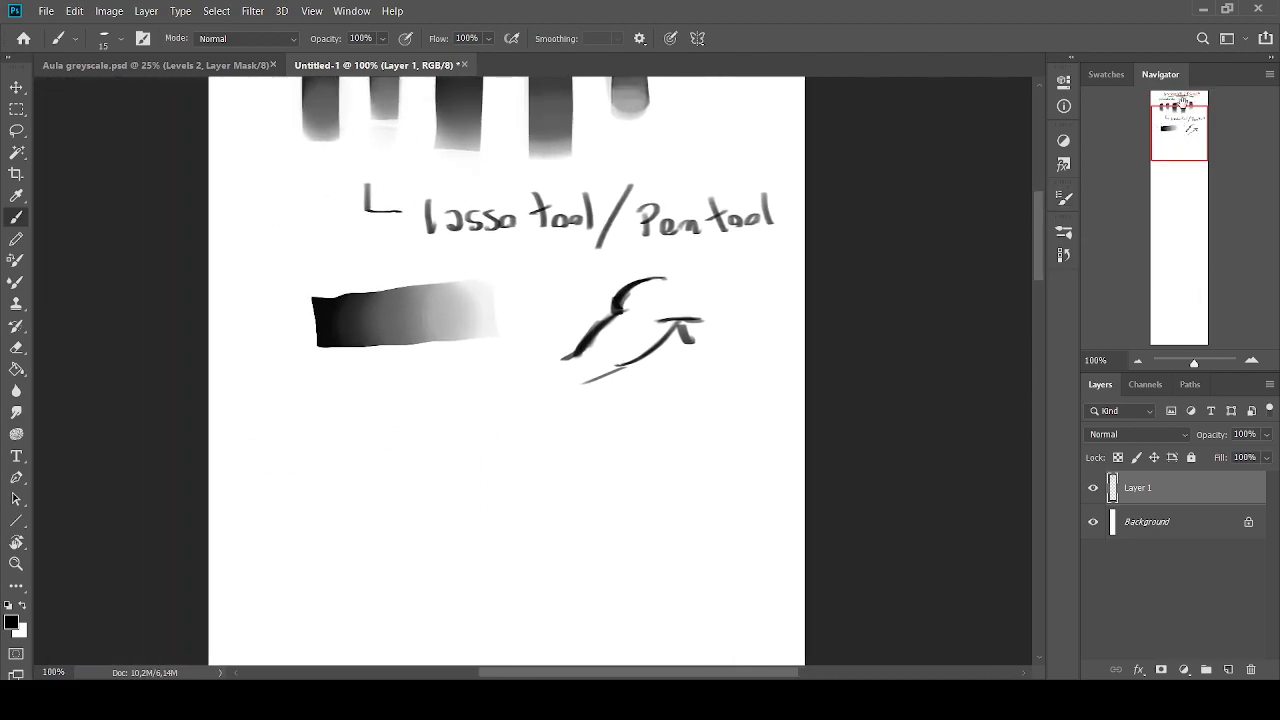
pyautogui.click(16, 130)
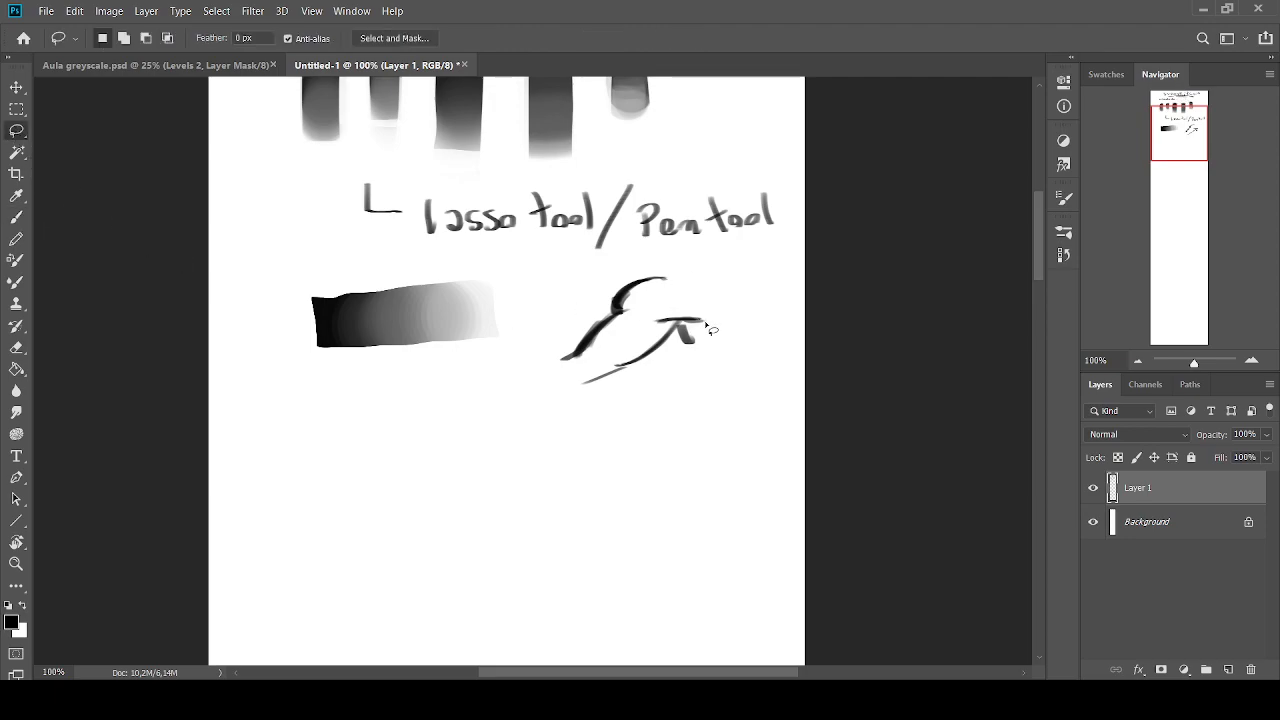
pyautogui.moveTo(703, 326); pyautogui.dragTo(655, 330)
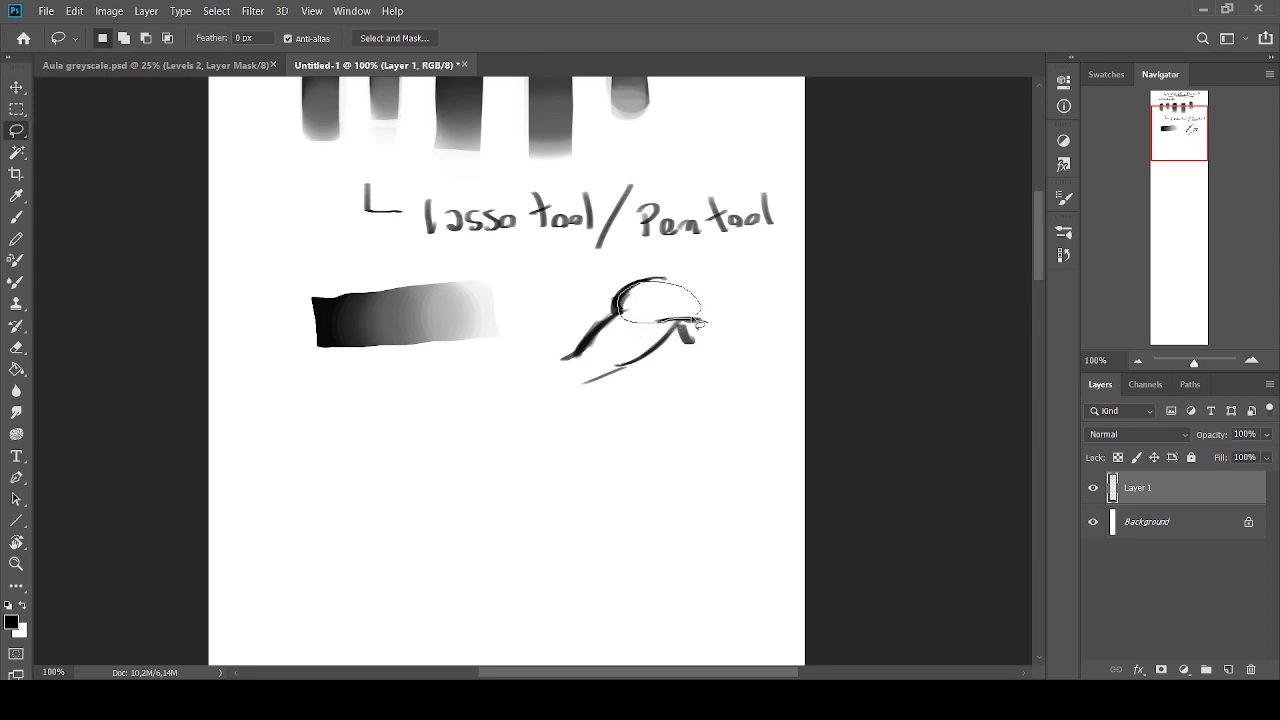
# Shade the selected rounded area with soft grey tones blending into white, using the flat brush at about size 45 to 60
pyautogui.click(16, 217)
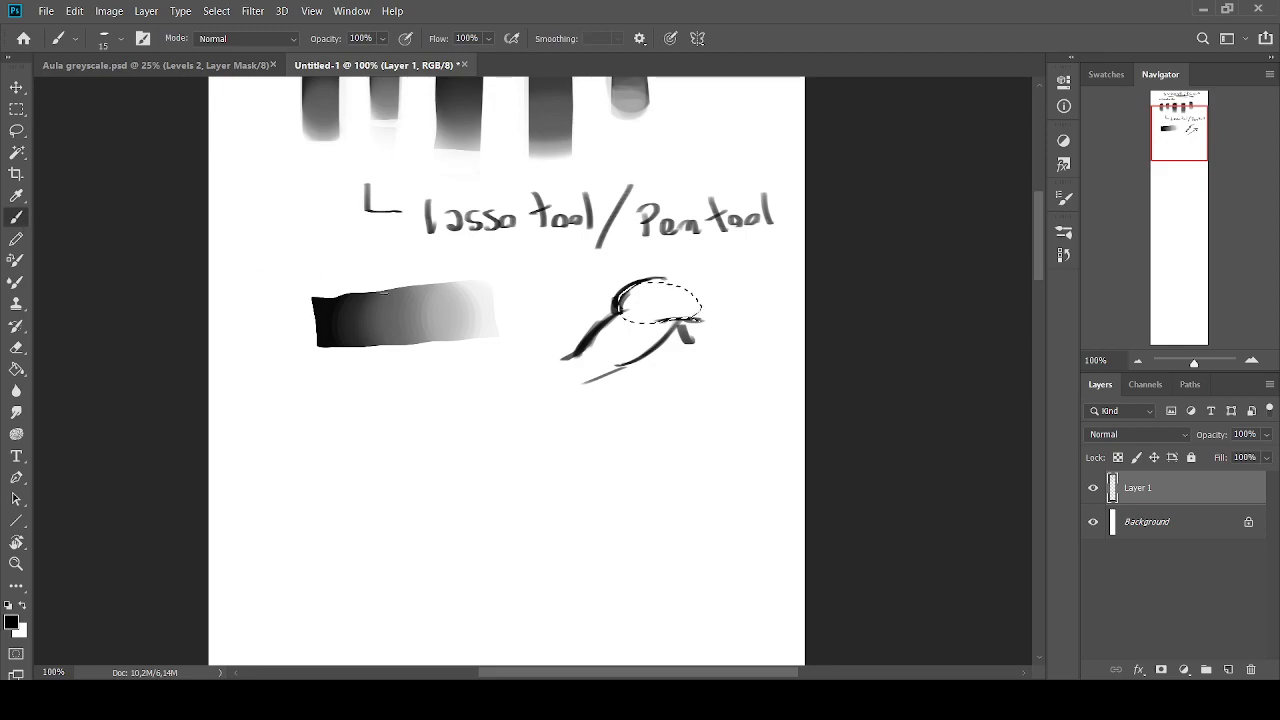
pyautogui.press(']')
pyautogui.press(']')
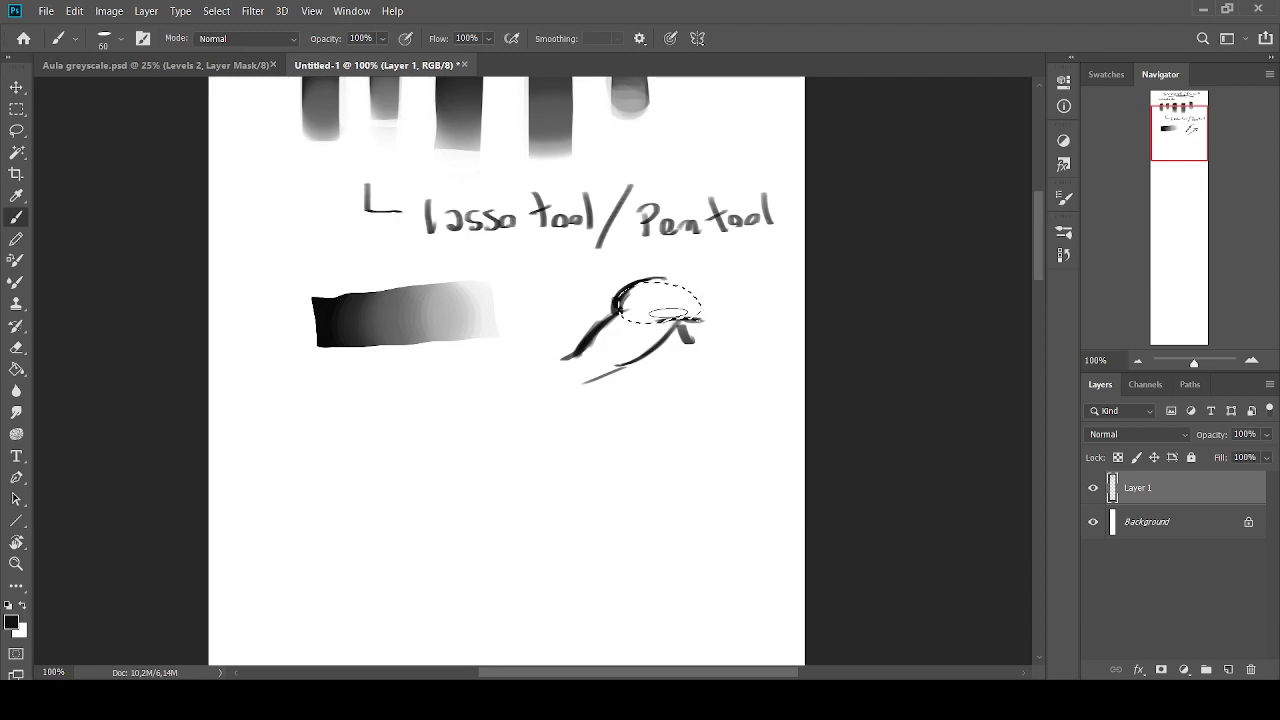
pyautogui.press('[')
pyautogui.press('[')
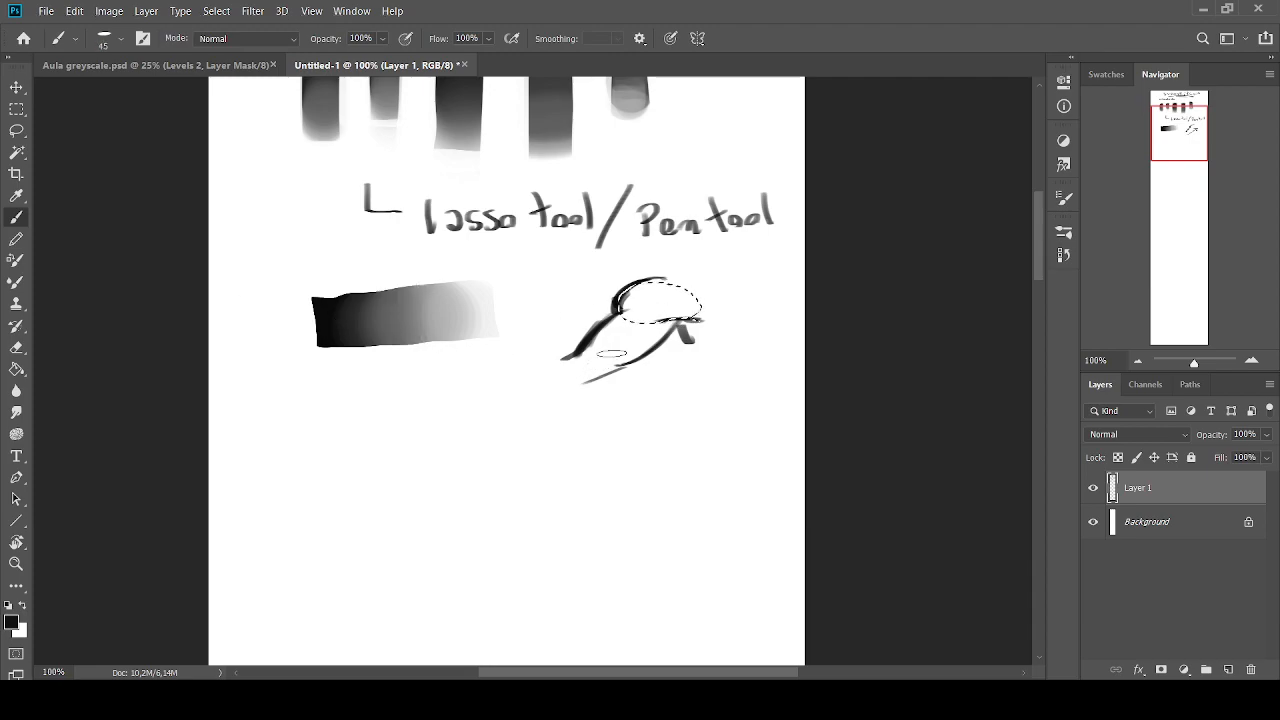
pyautogui.moveTo(640, 310); pyautogui.dragTo(647, 309)
pyautogui.keyDown('alt'); pyautogui.click(648, 288); pyautogui.keyUp('alt')
pyautogui.keyDown('alt'); pyautogui.click(648, 305); pyautogui.keyUp('alt')
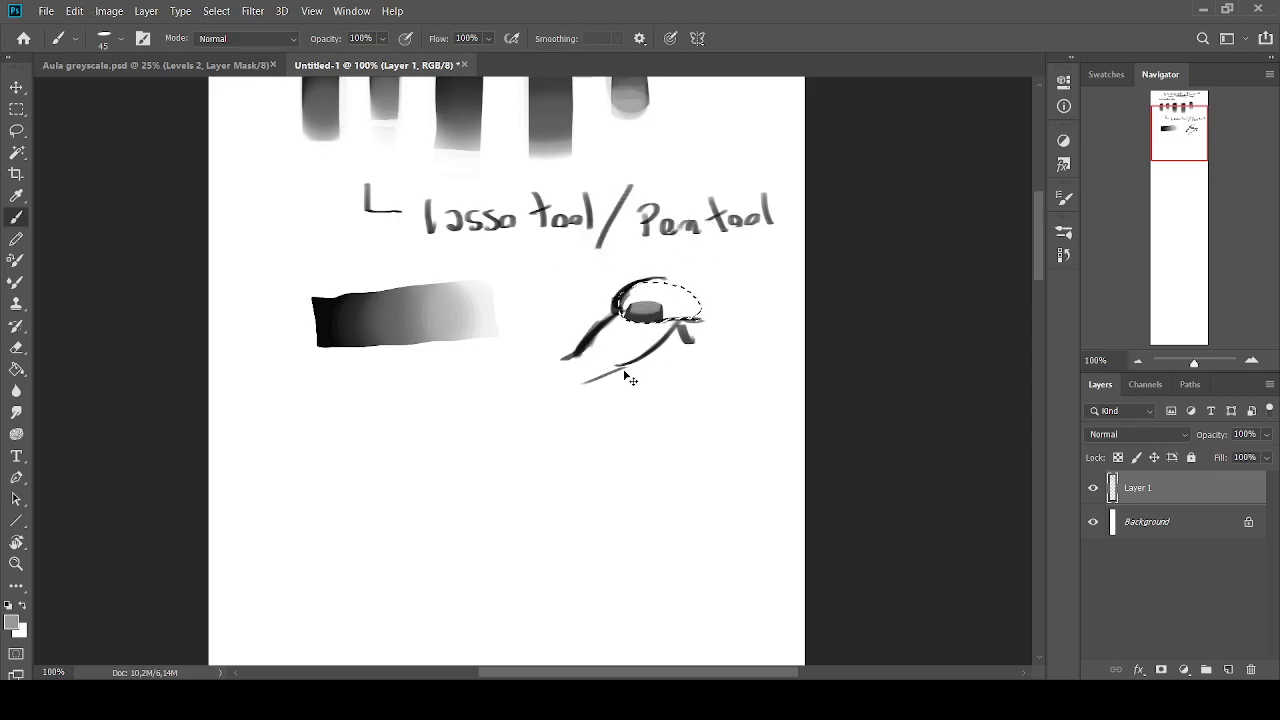
pyautogui.keyDown('alt'); pyautogui.click(346, 316); pyautogui.keyUp('alt')
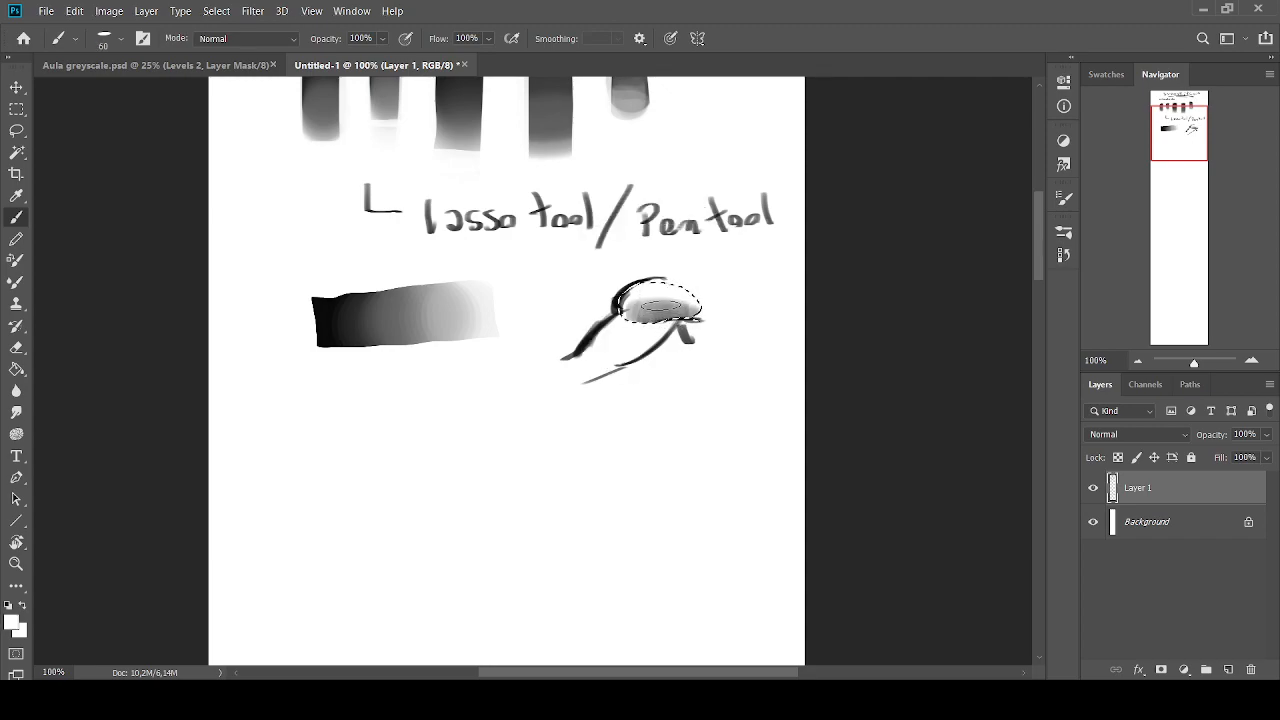
pyautogui.keyDown('alt'); pyautogui.click(674, 312); pyautogui.keyUp('alt')
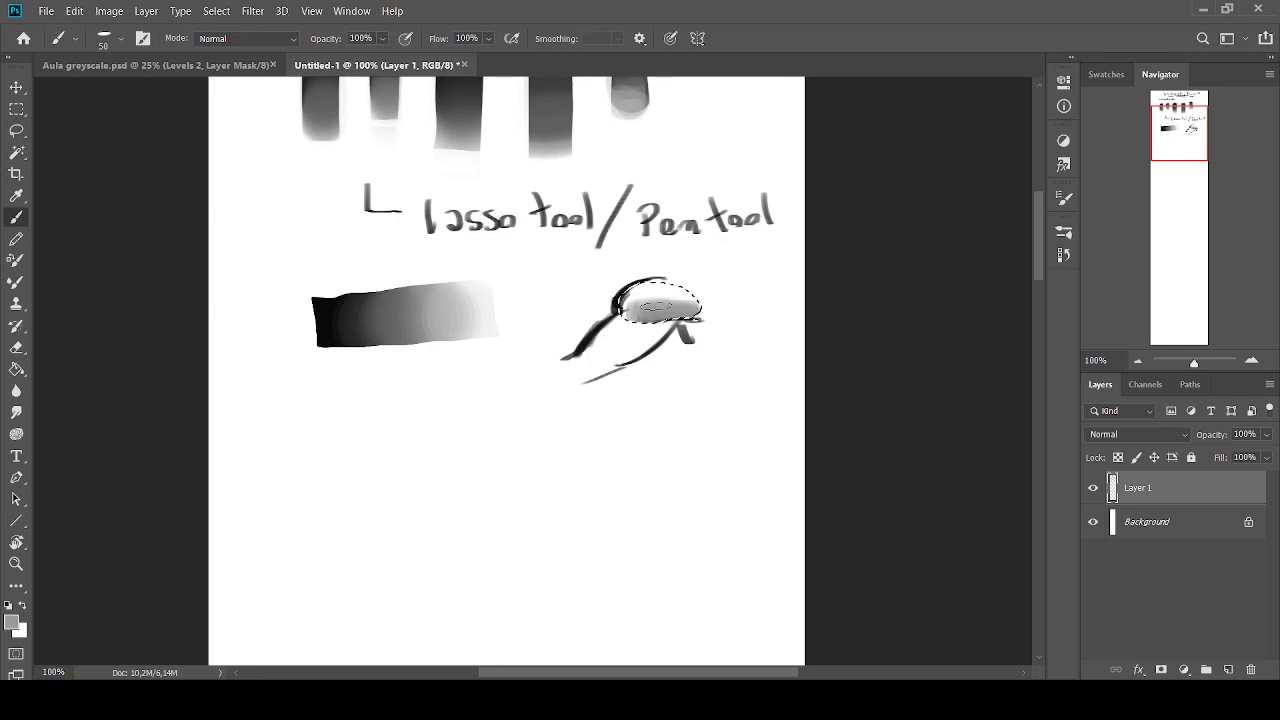
pyautogui.keyDown('alt'); pyautogui.click(656, 285); pyautogui.keyUp('alt')
pyautogui.moveTo(654, 292); pyautogui.dragTo(638, 303)
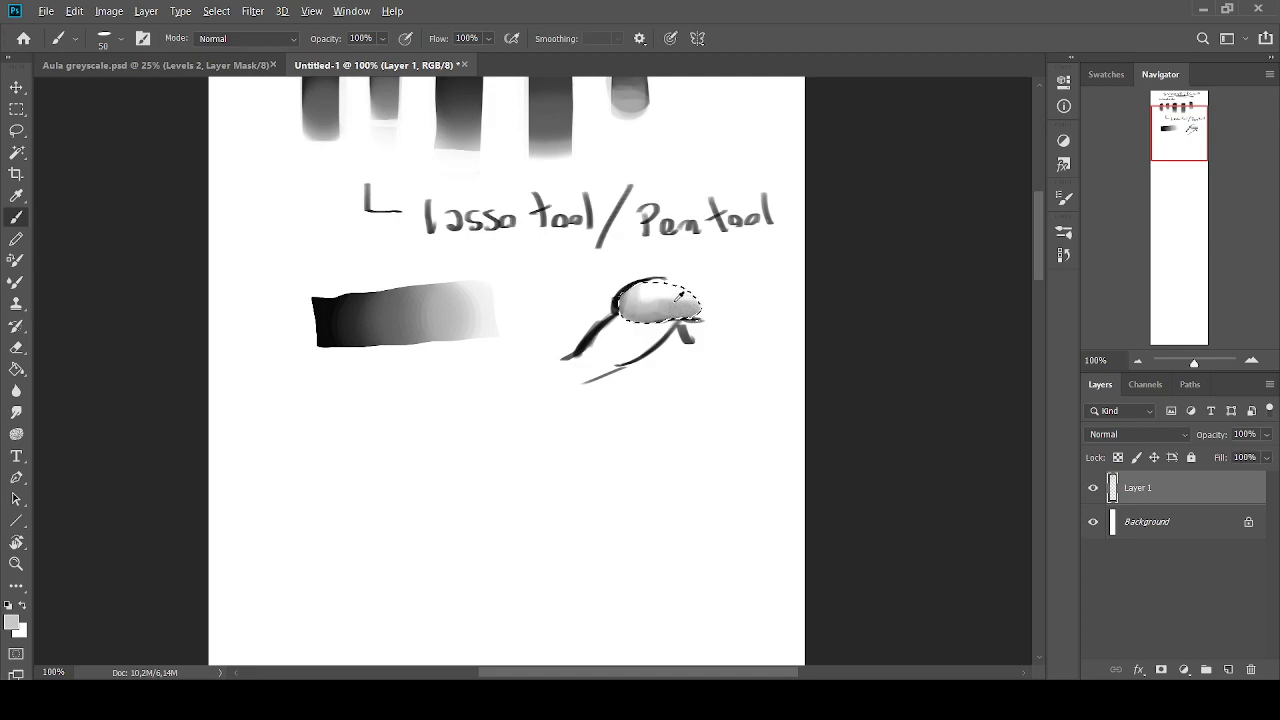
pyautogui.keyDown('alt'); pyautogui.click(656, 288); pyautogui.keyUp('alt')
pyautogui.moveTo(652, 292); pyautogui.dragTo(634, 301)
pyautogui.keyDown('alt'); pyautogui.click(662, 311); pyautogui.keyUp('alt')
# Release the rounded selection and lasso the tapering area beneath it along the lower diagonal outline
pyautogui.click(16, 130)
pyautogui.moveTo(655, 322); pyautogui.dragTo(648, 323)
pyautogui.hotkey('ctrl', 'z')
pyautogui.hotkey('ctrl', 'd')
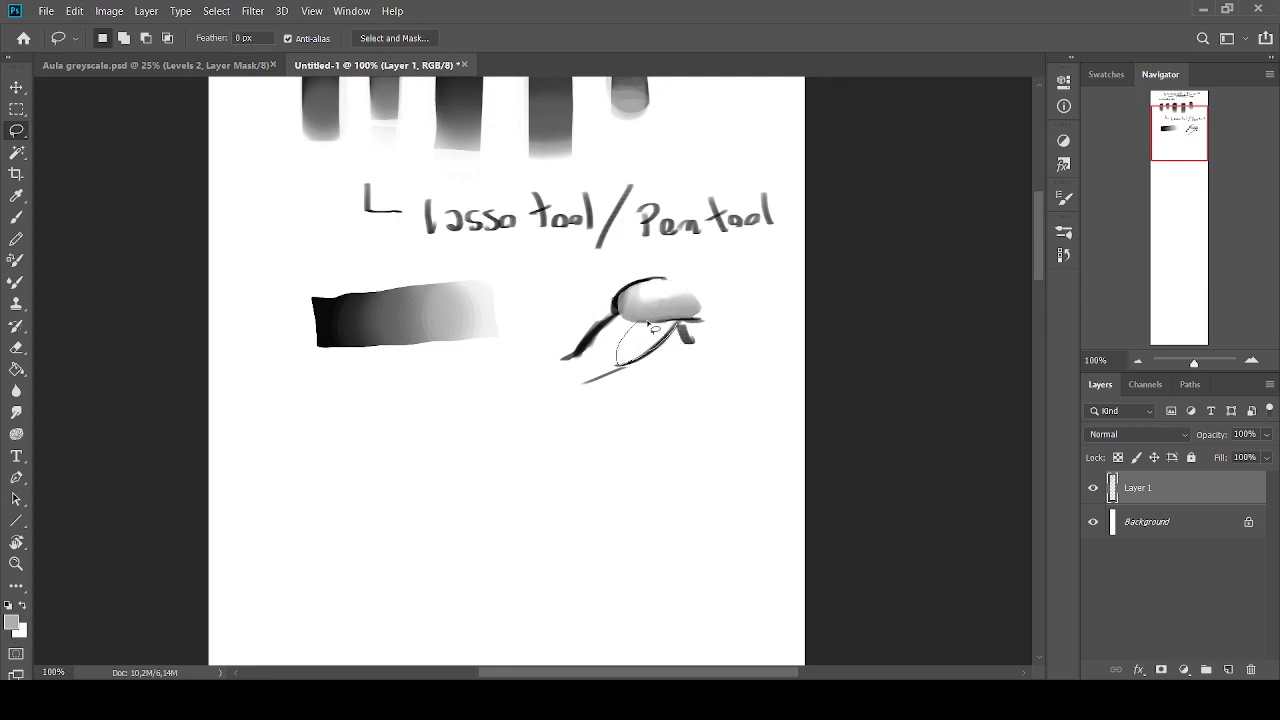
# Shade the tapering selection from grey at its outer edge to near-white with the flat brush at size 35
pyautogui.press('b')
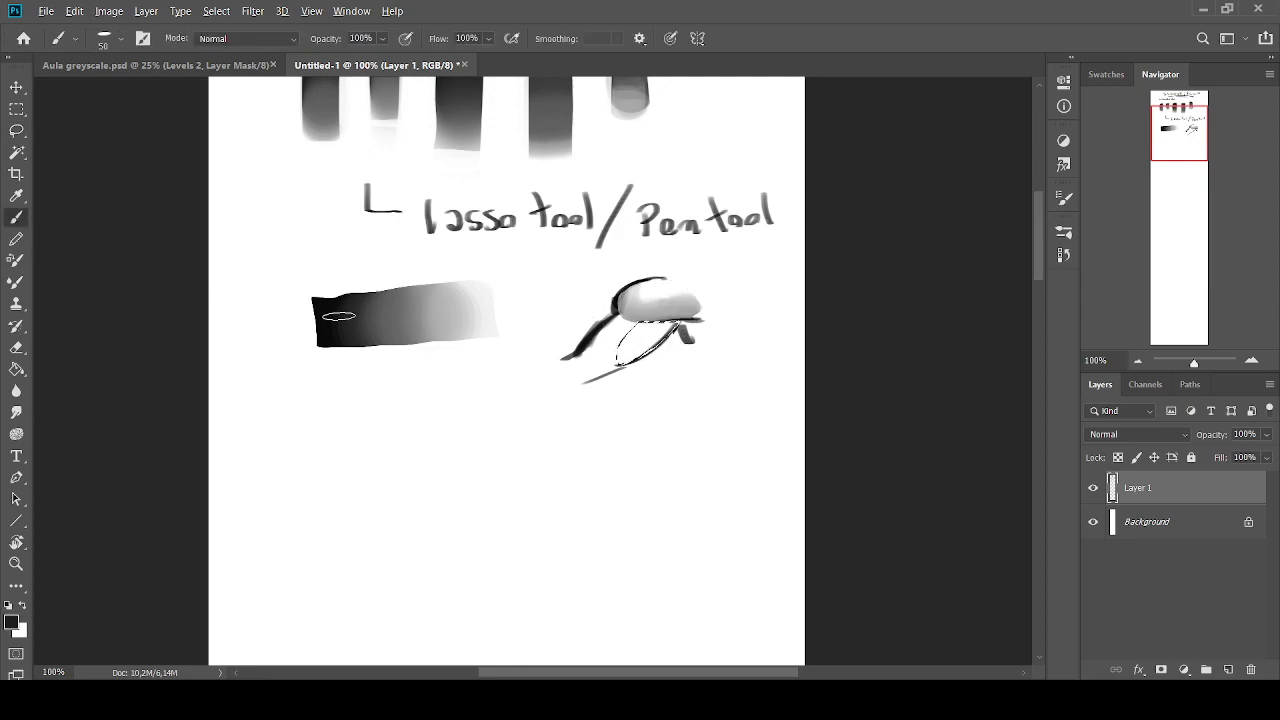
pyautogui.keyDown('alt'); pyautogui.click(645, 331); pyautogui.keyUp('alt')
pyautogui.keyDown('alt'); pyautogui.click(657, 340); pyautogui.keyUp('alt')
pyautogui.keyDown('alt'); pyautogui.click(667, 328); pyautogui.keyUp('alt')
pyautogui.keyDown('alt'); pyautogui.click(647, 328); pyautogui.keyUp('alt')
pyautogui.keyDown('alt'); pyautogui.click(661, 334); pyautogui.keyUp('alt')
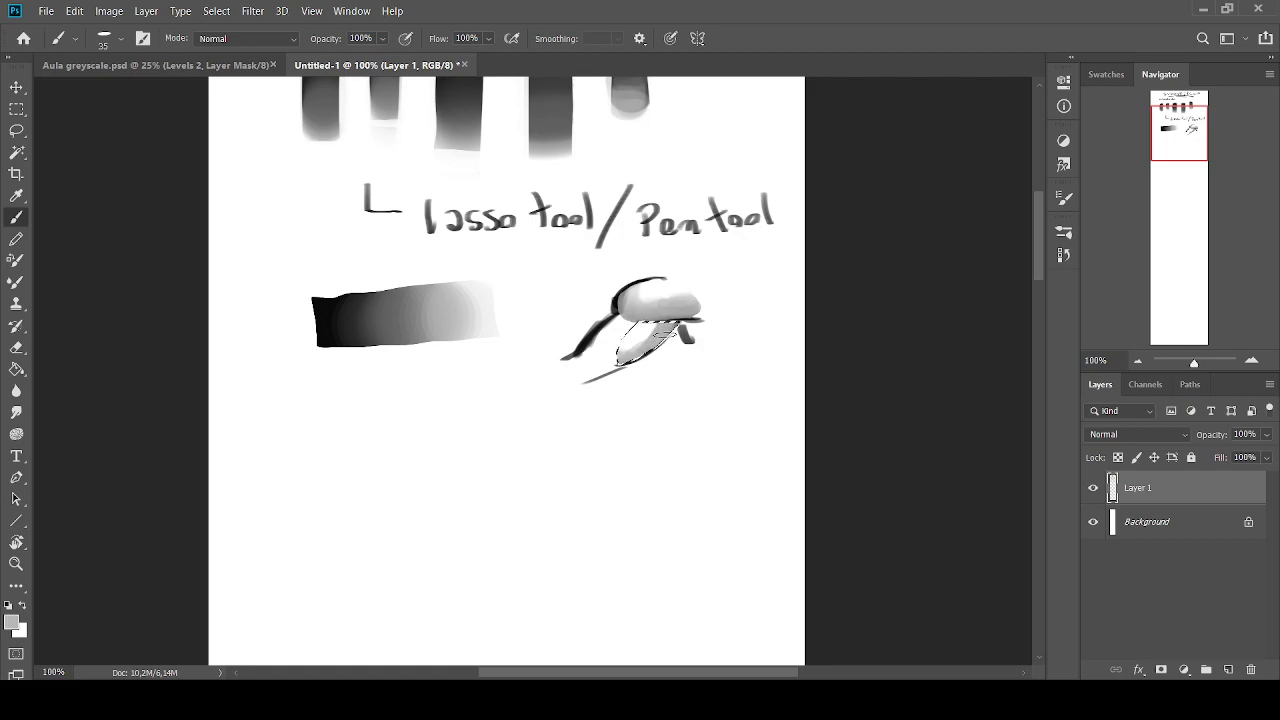
pyautogui.keyDown('alt'); pyautogui.click(645, 326); pyautogui.keyUp('alt')
pyautogui.moveTo(640, 335); pyautogui.dragTo(634, 351)
pyautogui.keyDown('alt'); pyautogui.click(640, 345); pyautogui.keyUp('alt')
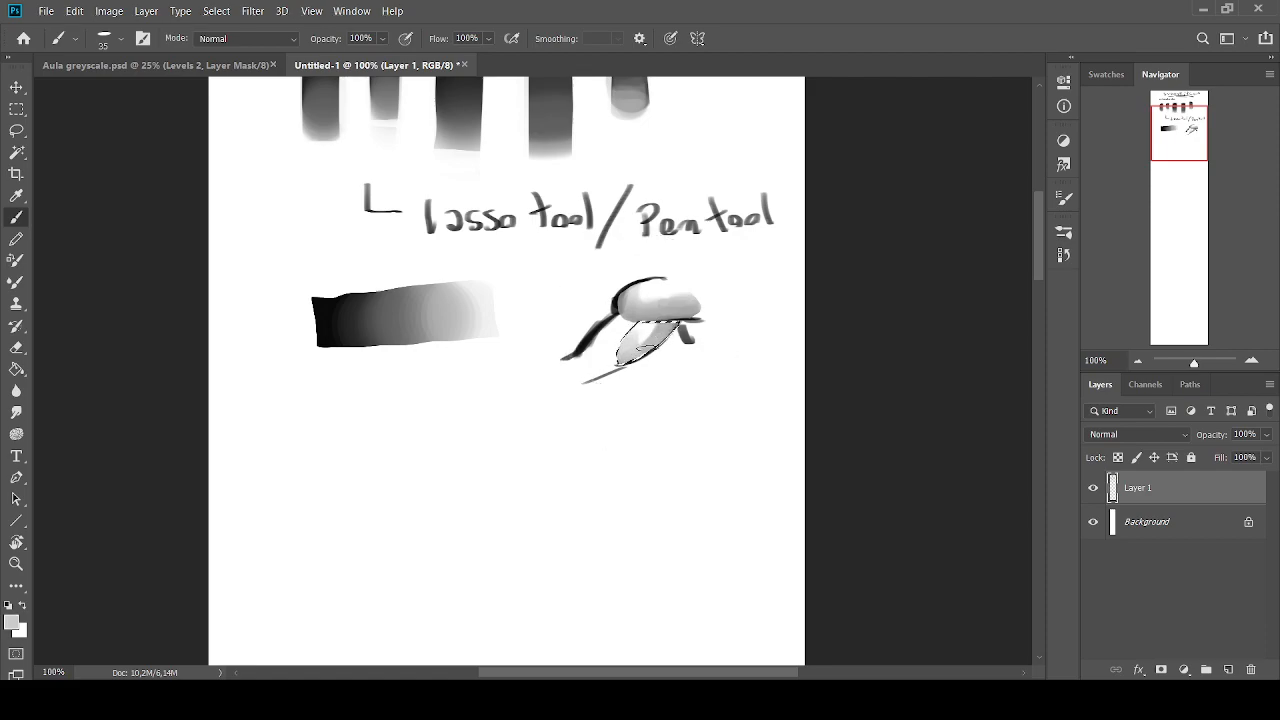
pyautogui.keyDown('alt'); pyautogui.click(640, 328); pyautogui.keyUp('alt')
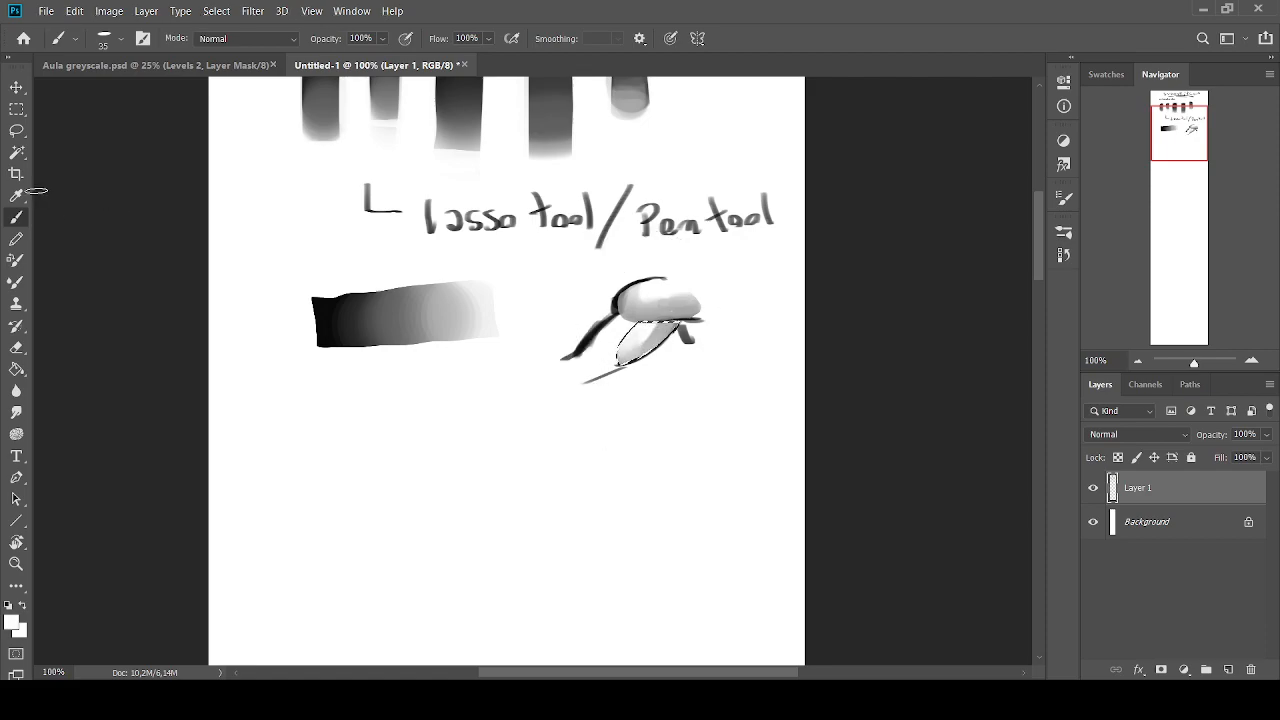
# Lasso the narrow area inside the form's left diagonal outline and shade it light grey with the flat brush at size 30
pyautogui.click(16, 152)
pyautogui.click(16, 130)
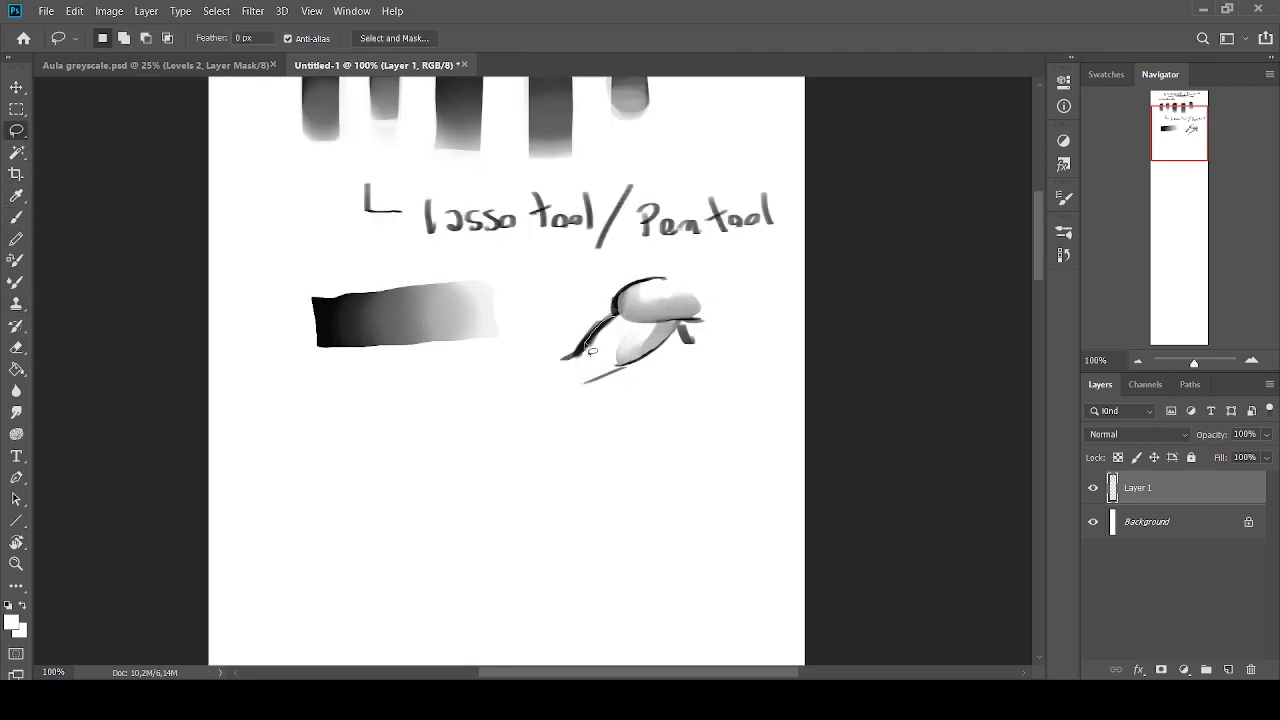
pyautogui.click(16, 217)
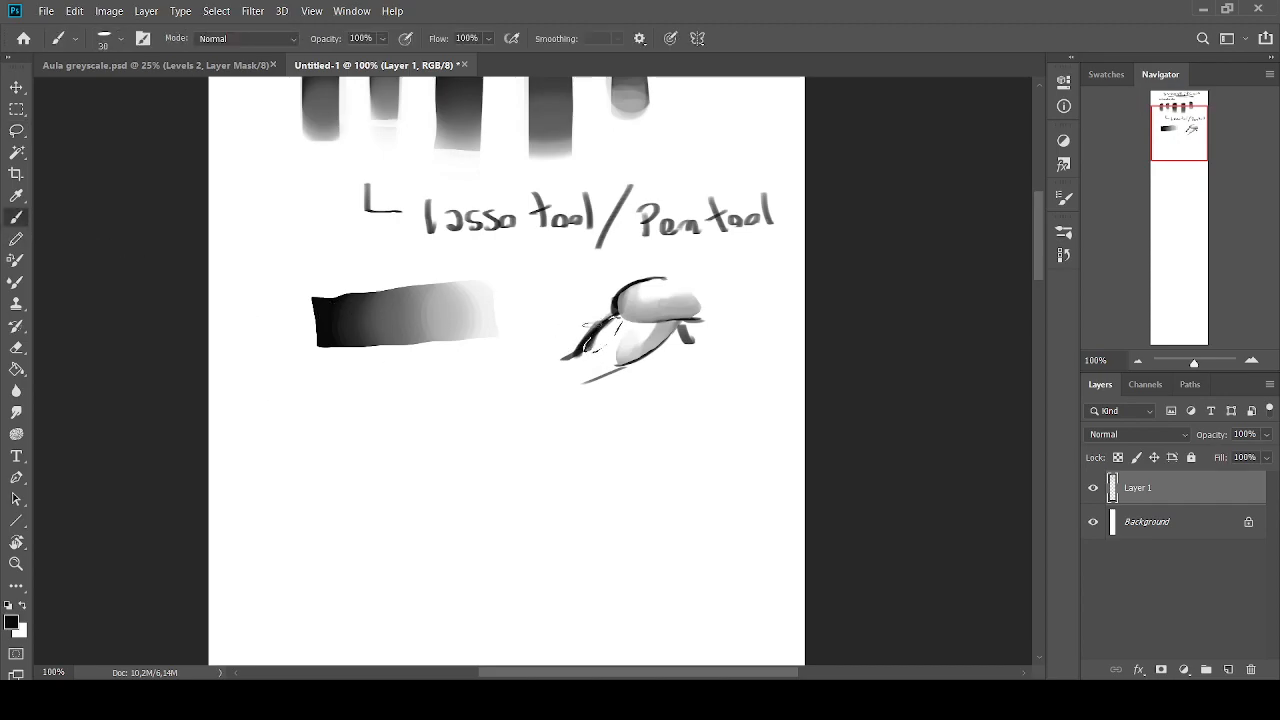
pyautogui.keyDown('alt'); pyautogui.click(622, 320); pyautogui.keyUp('alt')
pyautogui.moveTo(604, 324)
pyautogui.mouseDown()
pyautogui.moveTo(592, 345)
pyautogui.moveTo(600, 331)
pyautogui.mouseUp()
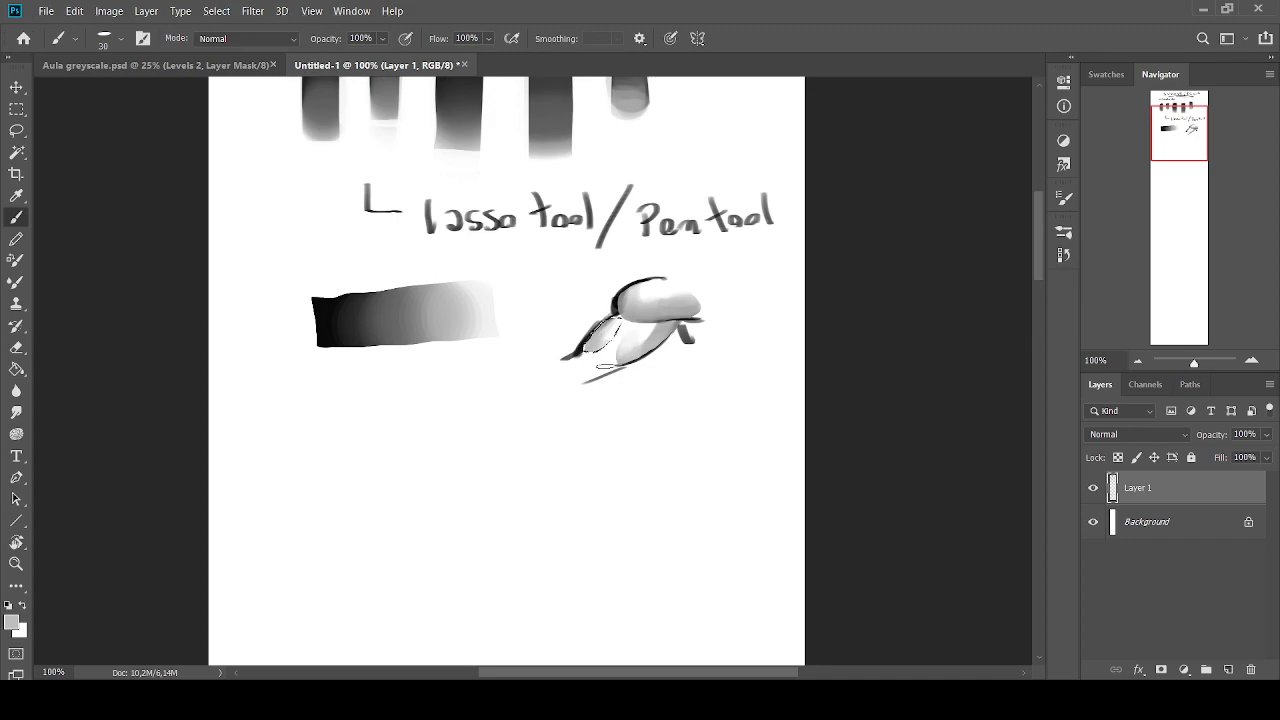
# Lasso an oval inside the rounded upper area, paint white into it with the brush at size 25, and release the selection
pyautogui.press('l')
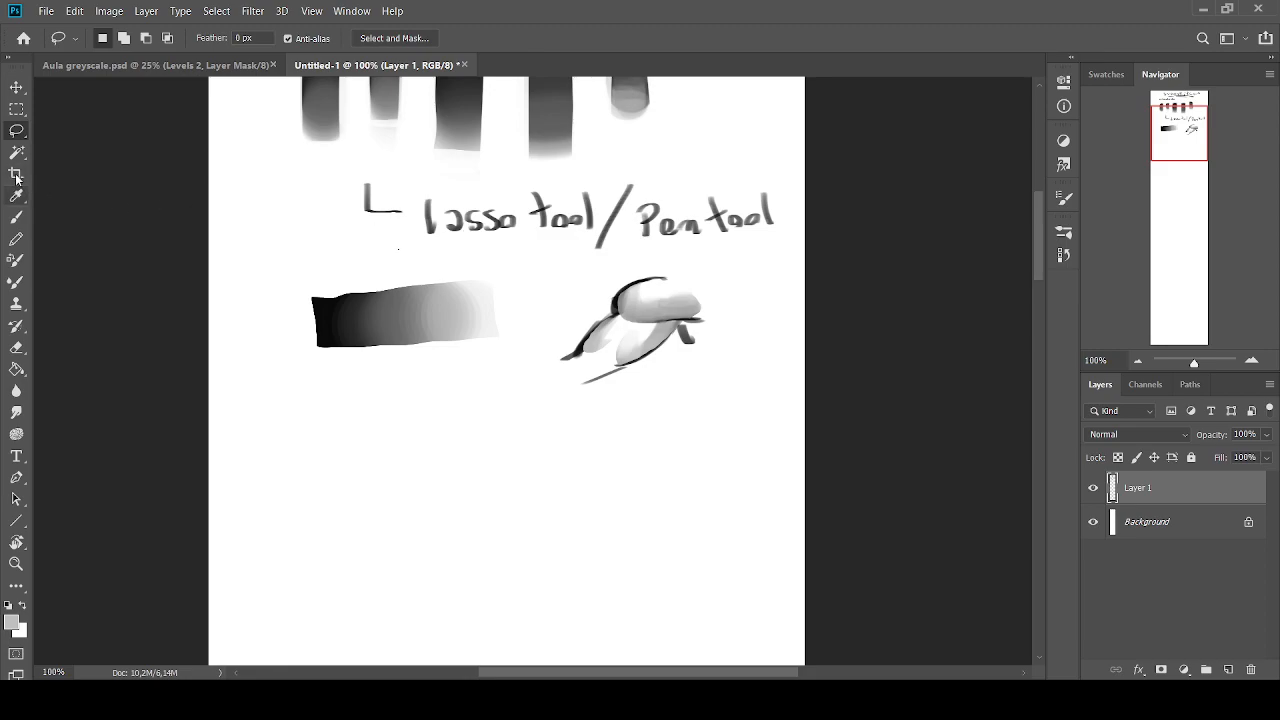
pyautogui.moveTo(644, 299)
pyautogui.mouseDown()
pyautogui.moveTo(672, 290)
pyautogui.moveTo(692, 308)
pyautogui.moveTo(645, 302)
pyautogui.mouseUp()
pyautogui.click(16, 217)
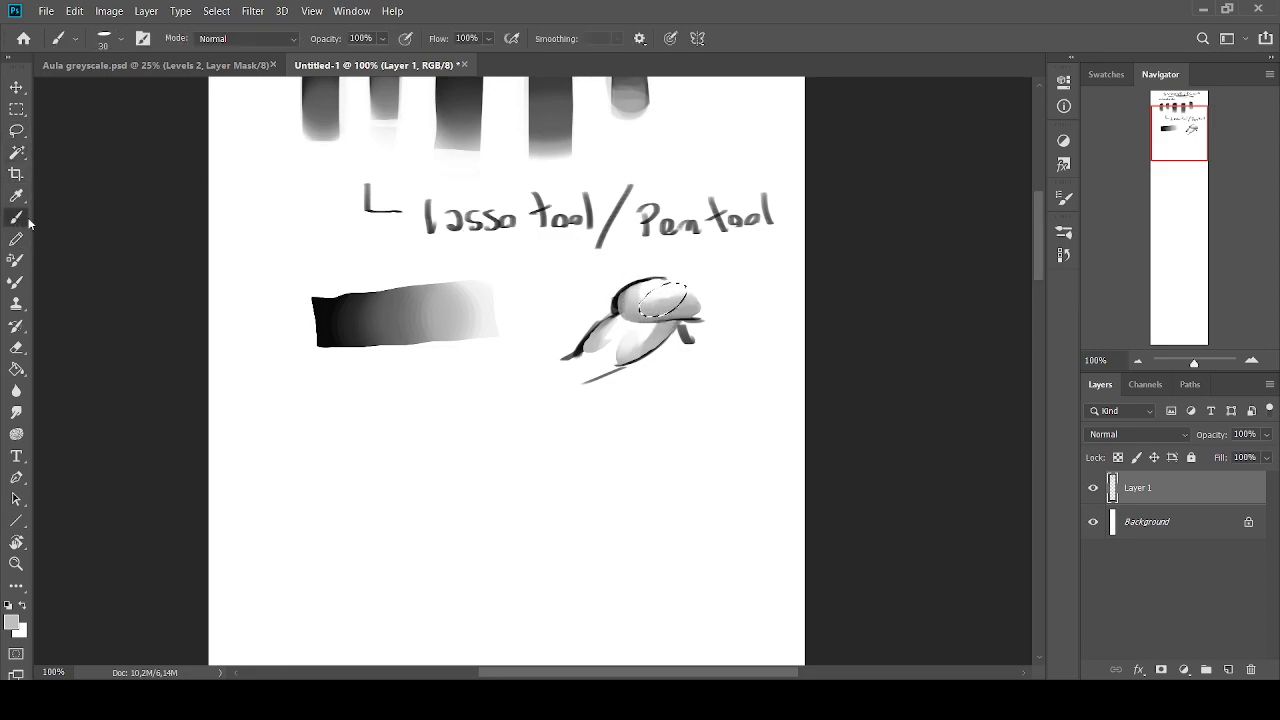
pyautogui.press('d')
pyautogui.keyDown('alt'); pyautogui.click(648, 310); pyautogui.keyUp('alt')
pyautogui.press('[')
pyautogui.keyDown('alt'); pyautogui.click(667, 286); pyautogui.keyUp('alt')
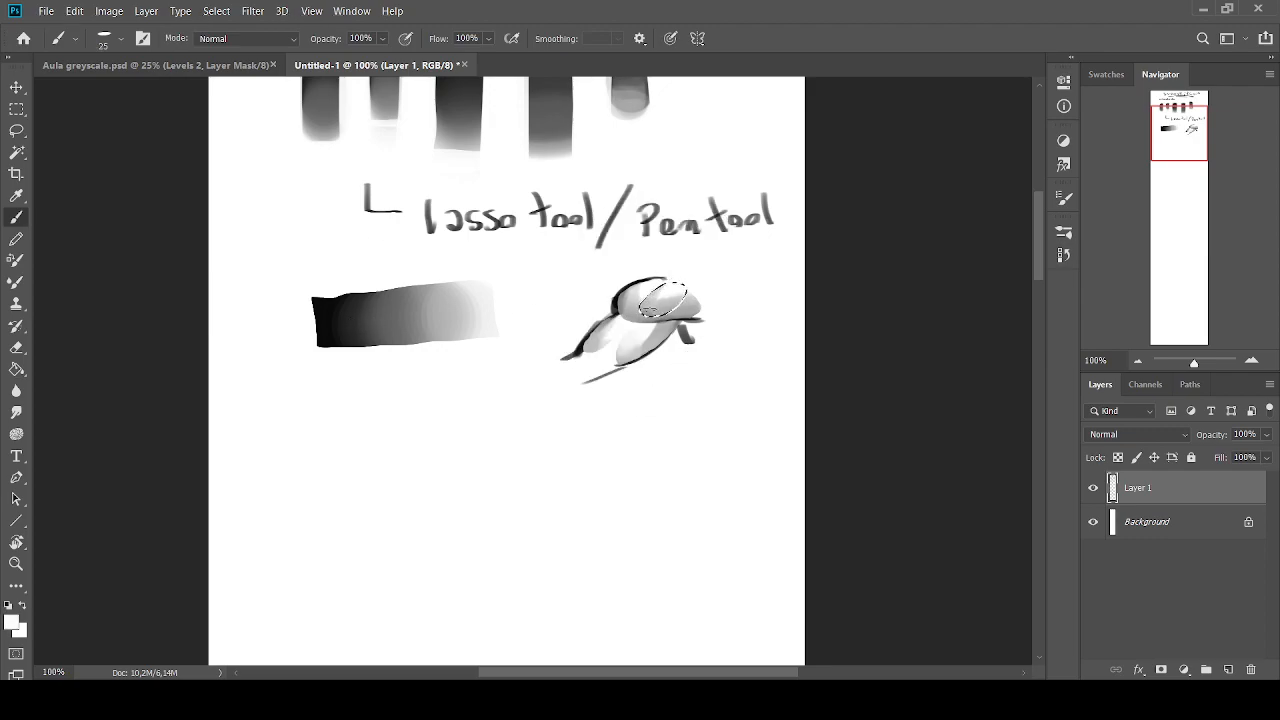
pyautogui.click(16, 131)
pyautogui.hotkey('ctrl', 'd')
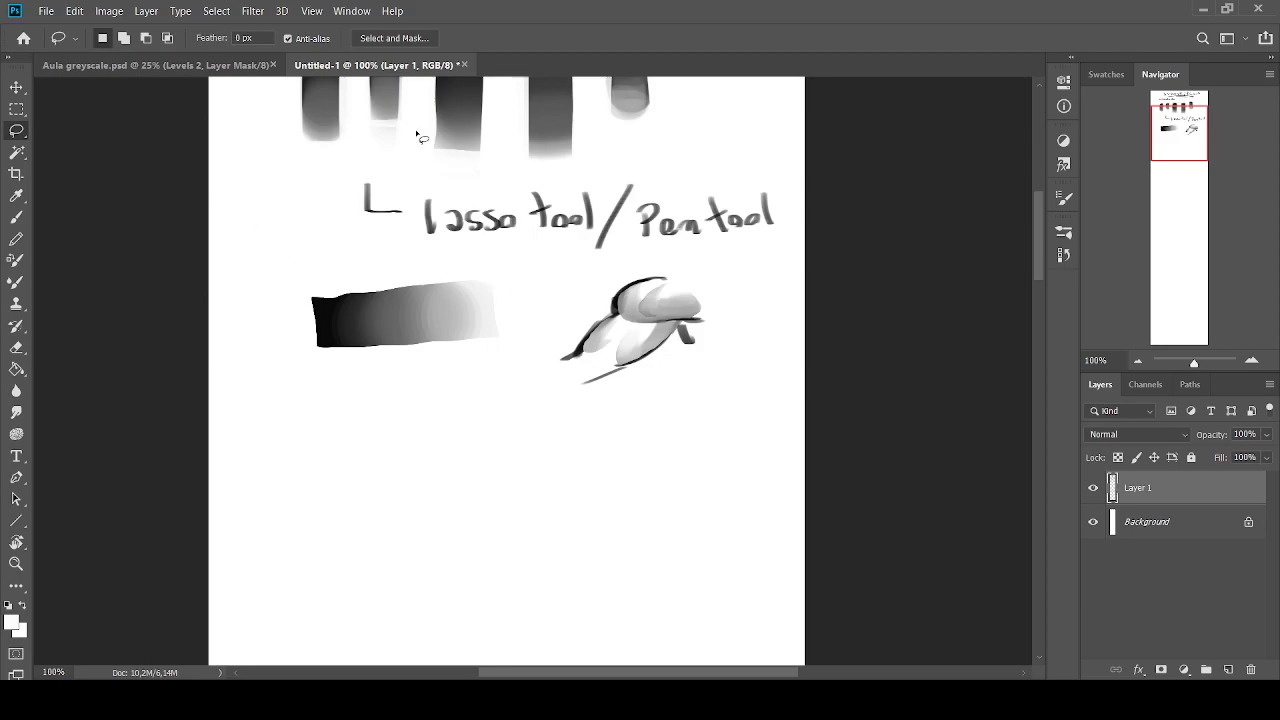
# Without a selection, blend light greys over the tapering and left areas and their dark outlines with the brush at size 25 to 30
pyautogui.click(16, 216)
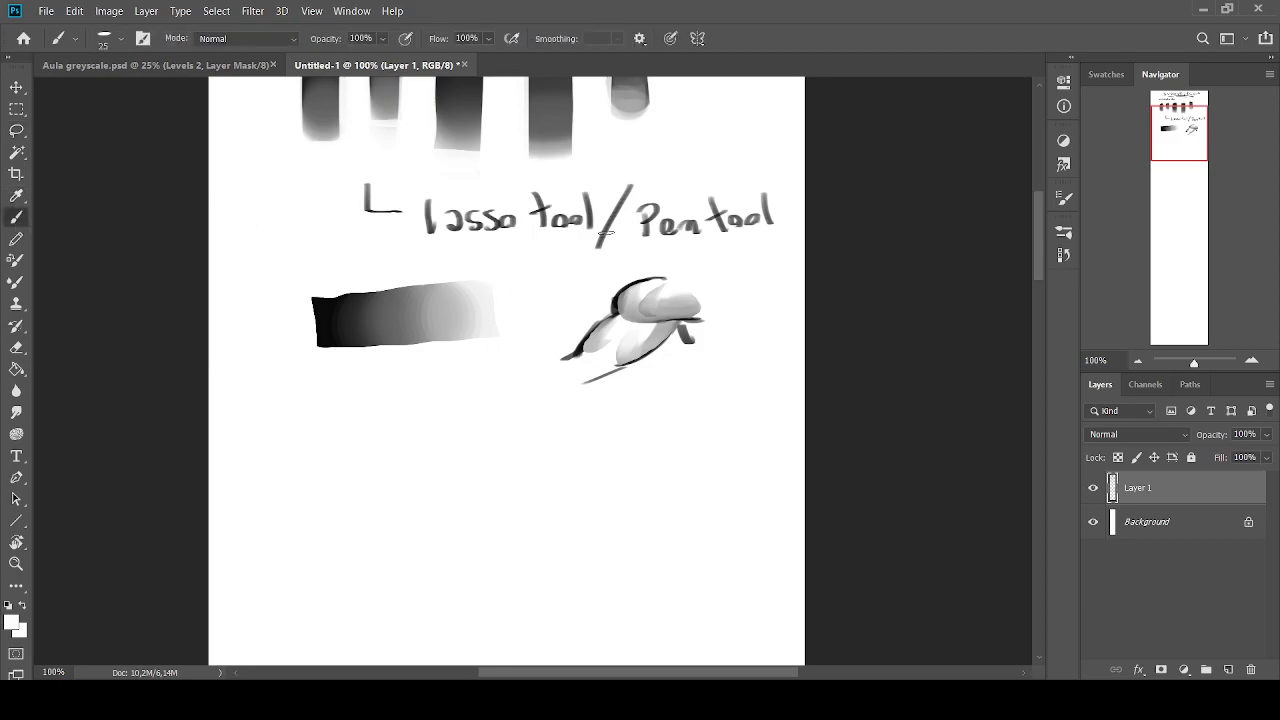
pyautogui.keyDown('alt'); pyautogui.click(657, 312); pyautogui.keyUp('alt')
pyautogui.keyDown('alt'); pyautogui.click(673, 287); pyautogui.keyUp('alt')
pyautogui.keyDown('alt'); pyautogui.click(672, 302); pyautogui.keyUp('alt')
pyautogui.keyDown('alt'); pyautogui.click(669, 308); pyautogui.keyUp('alt')
pyautogui.press('[')
pyautogui.keyDown('alt'); pyautogui.click(663, 323); pyautogui.keyUp('alt')
pyautogui.moveTo(671, 319)
pyautogui.mouseDown()
pyautogui.moveTo(637, 350)
pyautogui.moveTo(635, 322)
pyautogui.moveTo(621, 366)
pyautogui.moveTo(587, 379)
pyautogui.mouseUp()
pyautogui.keyDown('alt'); pyautogui.click(648, 328); pyautogui.keyUp('alt')
pyautogui.keyDown('alt'); pyautogui.click(656, 334); pyautogui.keyUp('alt')
pyautogui.keyDown('alt'); pyautogui.click(634, 322); pyautogui.keyUp('alt')
pyautogui.keyDown('alt'); pyautogui.click(632, 356); pyautogui.keyUp('alt')
pyautogui.moveTo(604, 330)
pyautogui.mouseDown()
pyautogui.moveTo(616, 318)
pyautogui.moveTo(566, 358)
pyautogui.mouseUp()
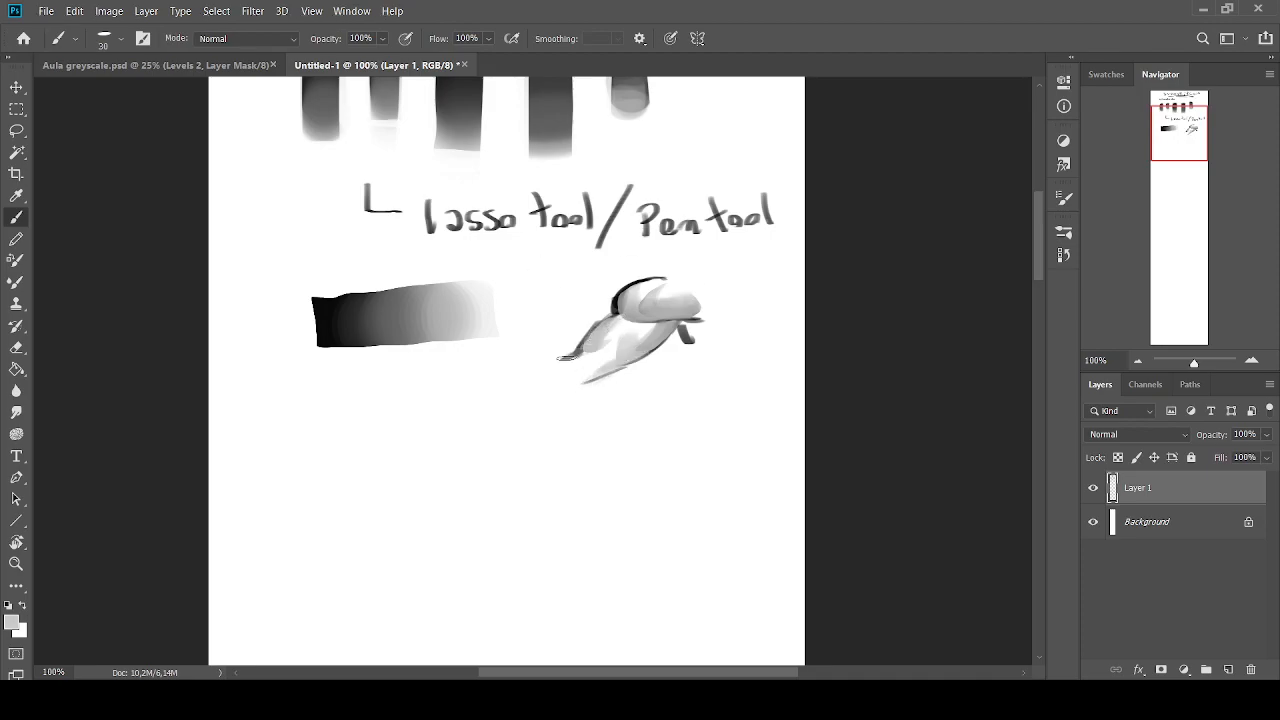
# Paint grey over the black outline of the rounded upper area to soften it, with the brush at size 30 to 35
pyautogui.click(1251, 359)
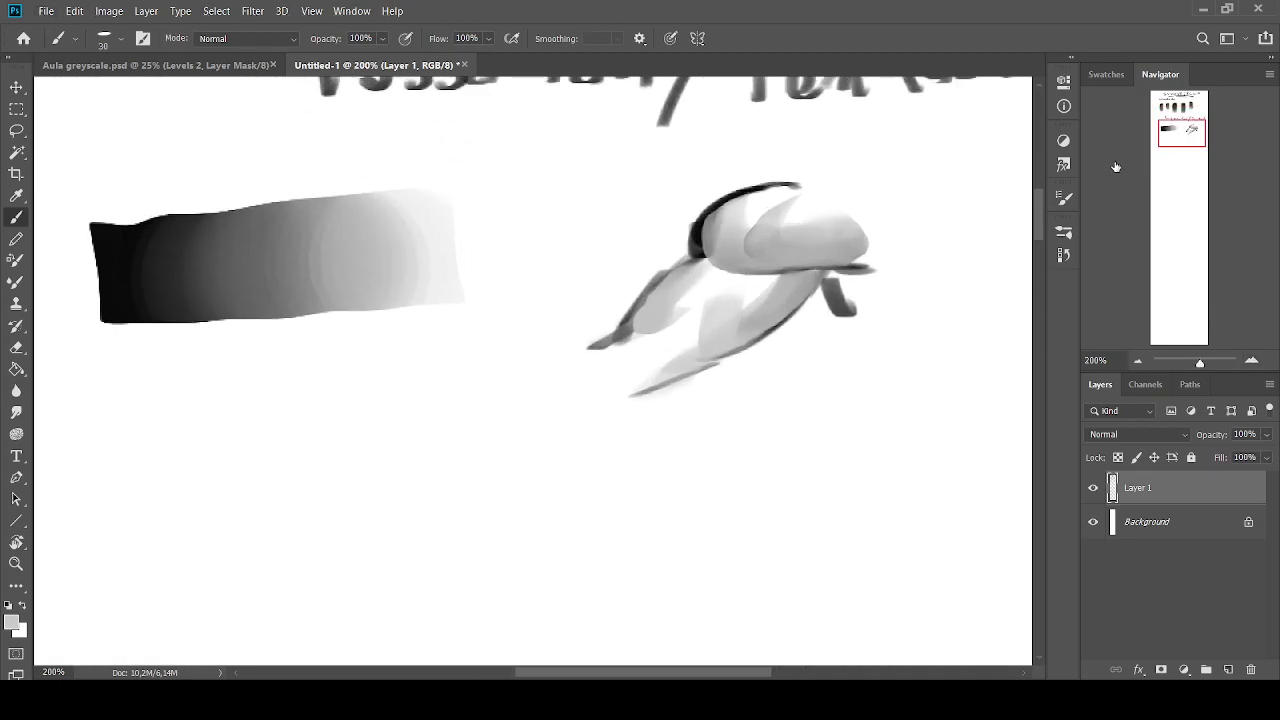
pyautogui.click(1137, 361)
pyautogui.keyDown('alt'); pyautogui.click(632, 286); pyautogui.keyUp('alt')
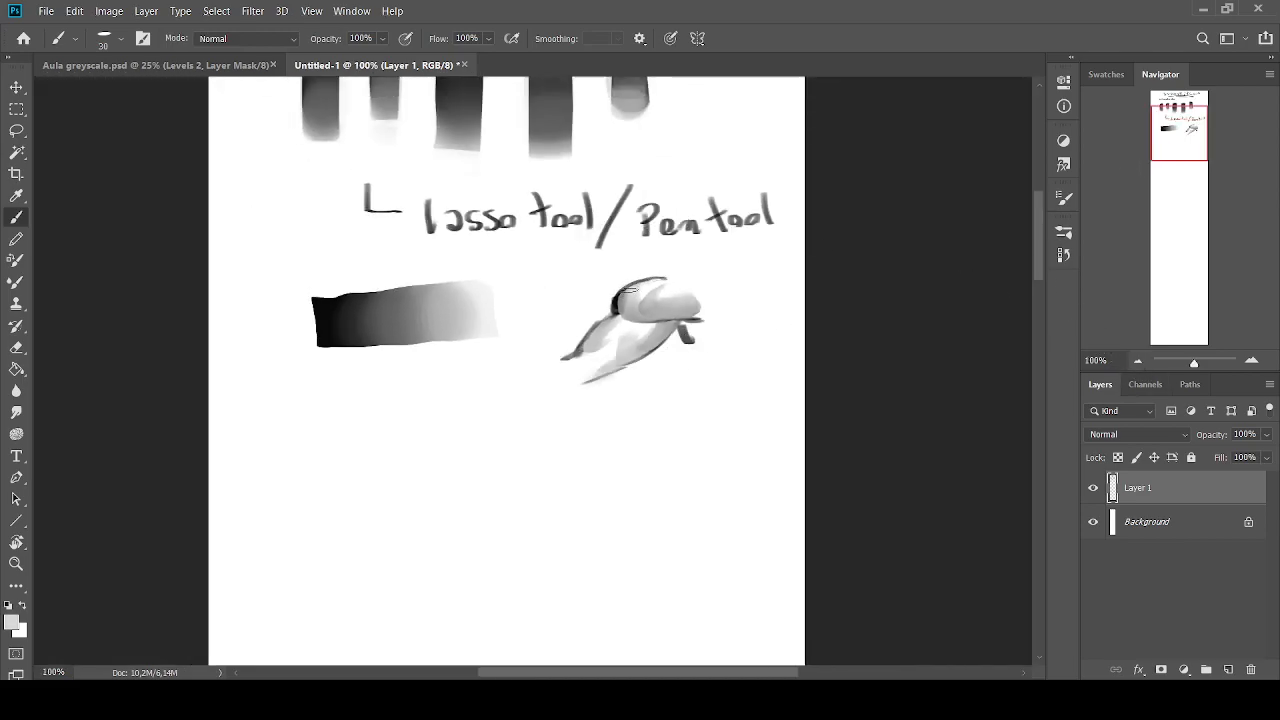
pyautogui.keyDown('alt'); pyautogui.click(628, 290); pyautogui.keyUp('alt')
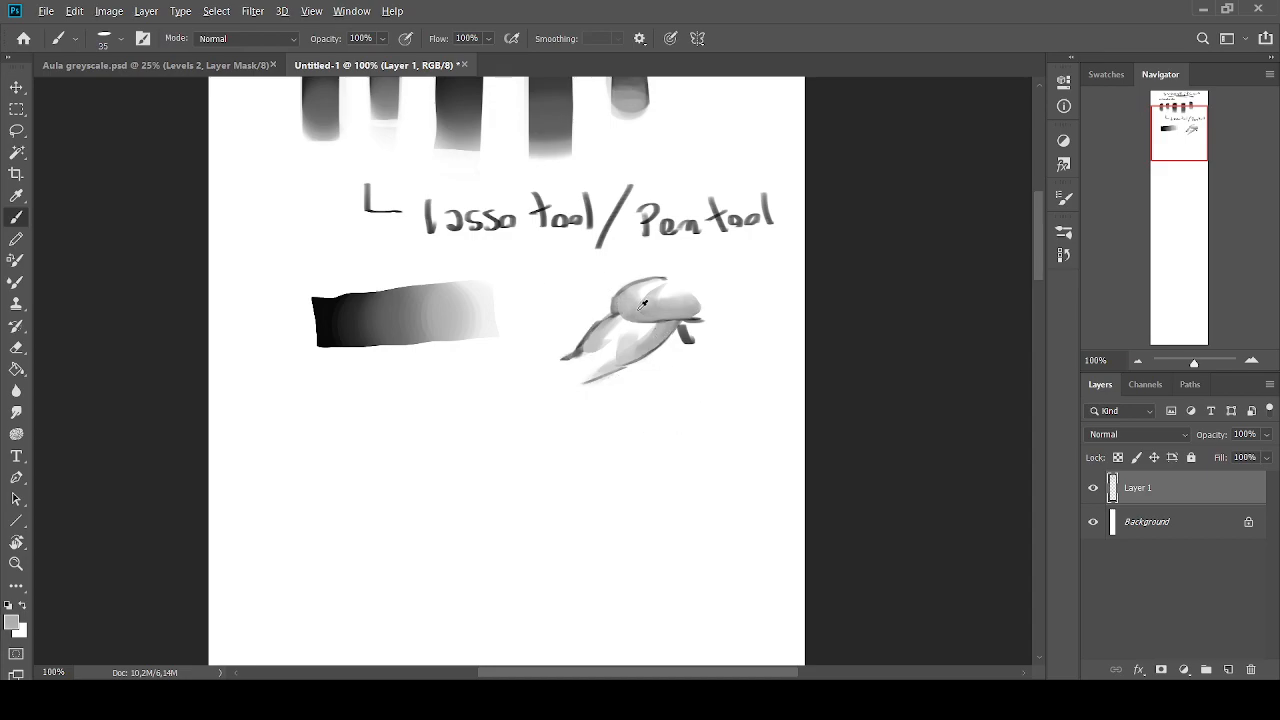
pyautogui.keyDown('alt'); pyautogui.click(620, 328); pyautogui.keyUp('alt')
pyautogui.keyDown('alt'); pyautogui.click(665, 310); pyautogui.keyUp('alt')
# Handwrite the label "Pintar por cima" with an L-shaped bullet in black below the shaded form, using a small brush
pyautogui.click(8, 606)
pyautogui.press('[')
pyautogui.press('[')
pyautogui.press(']')
pyautogui.moveTo(359, 427)
pyautogui.mouseDown()
pyautogui.moveTo(361, 446)
pyautogui.moveTo(412, 458)
pyautogui.moveTo(418, 447)
pyautogui.mouseUp()
pyautogui.moveTo(424, 444); pyautogui.dragTo(486, 456)
pyautogui.moveTo(476, 438); pyautogui.dragTo(556, 456)
pyautogui.moveTo(562, 438); pyautogui.dragTo(643, 452)
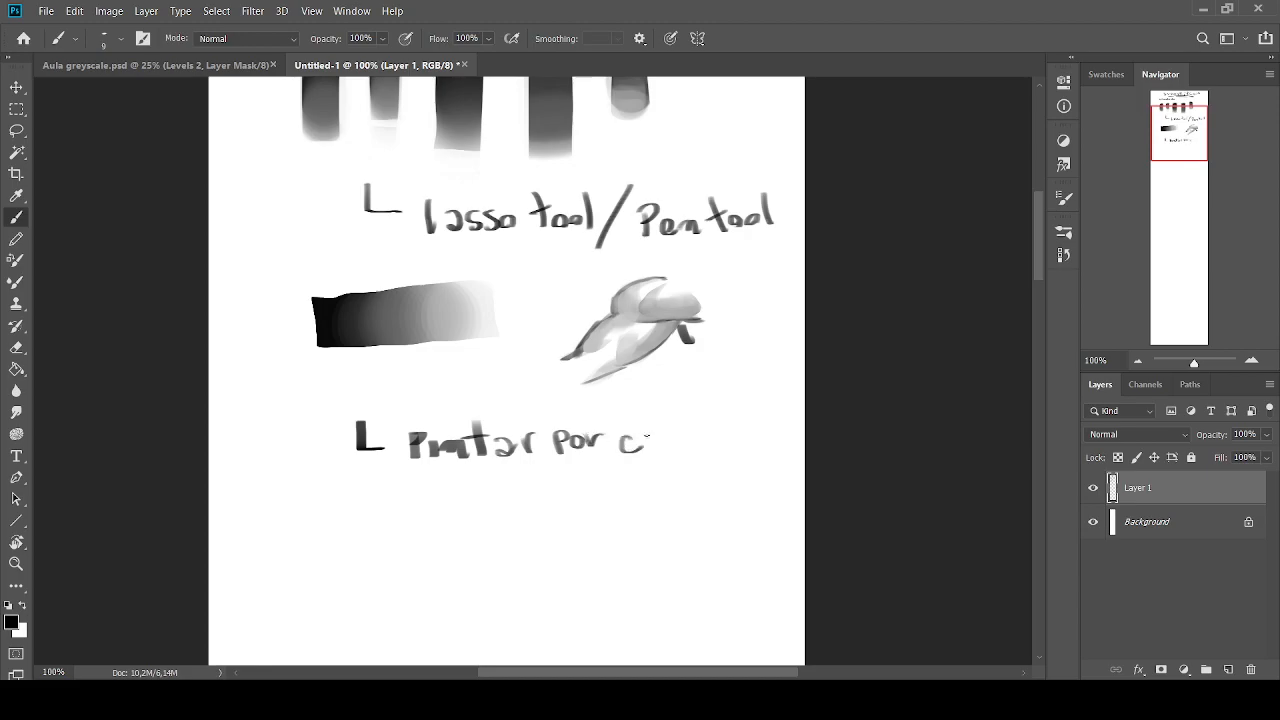
# Sketch the open black outline of a similar form with curved upper and lower edges below the "Pintar por cima" label
pyautogui.moveTo(1179, 126); pyautogui.dragTo(1183, 148)
pyautogui.moveTo(540, 398)
pyautogui.mouseDown()
pyautogui.moveTo(497, 405)
pyautogui.moveTo(455, 445)
pyautogui.mouseUp()
pyautogui.press('[')
pyautogui.moveTo(556, 440)
pyautogui.mouseDown()
pyautogui.moveTo(510, 475)
pyautogui.moveTo(455, 489)
pyautogui.mouseUp()
pyautogui.press(']')
pyautogui.moveTo(478, 432); pyautogui.dragTo(432, 465)
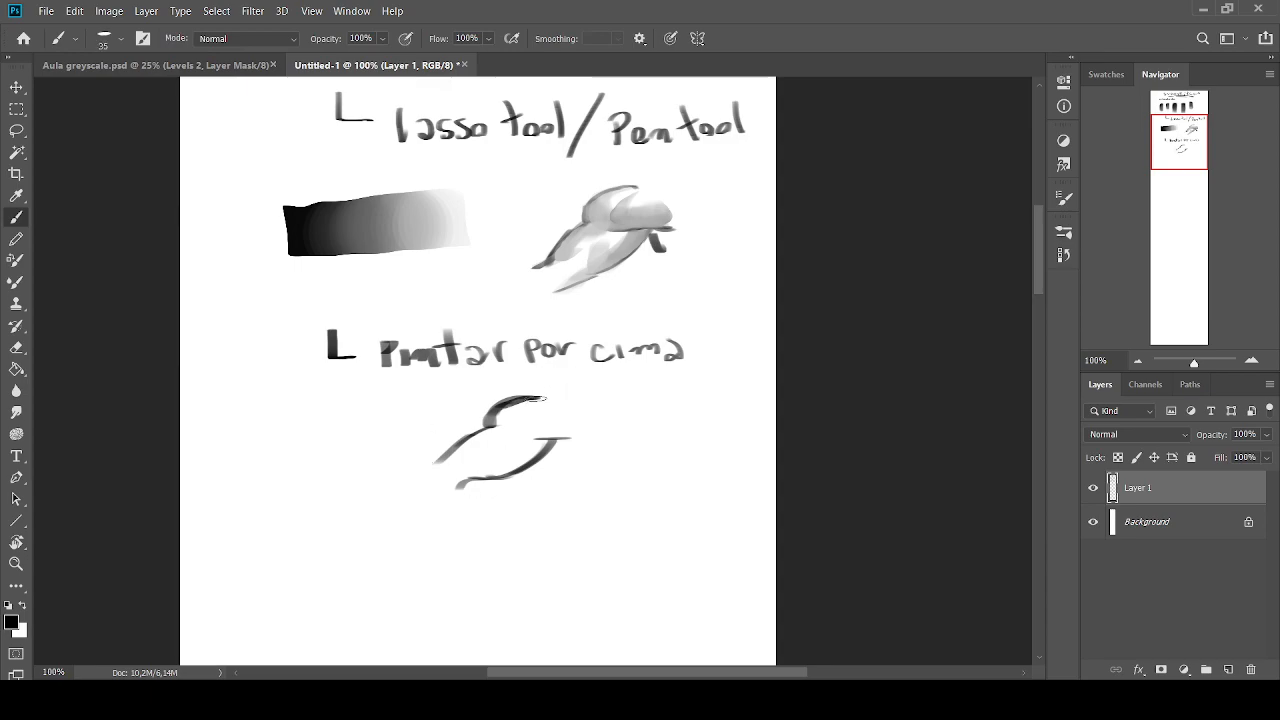
# Block in the rounded upper part of the new sketch with light grey strokes, using an enlarged flat brush
pyautogui.press(']')
pyautogui.press(']')
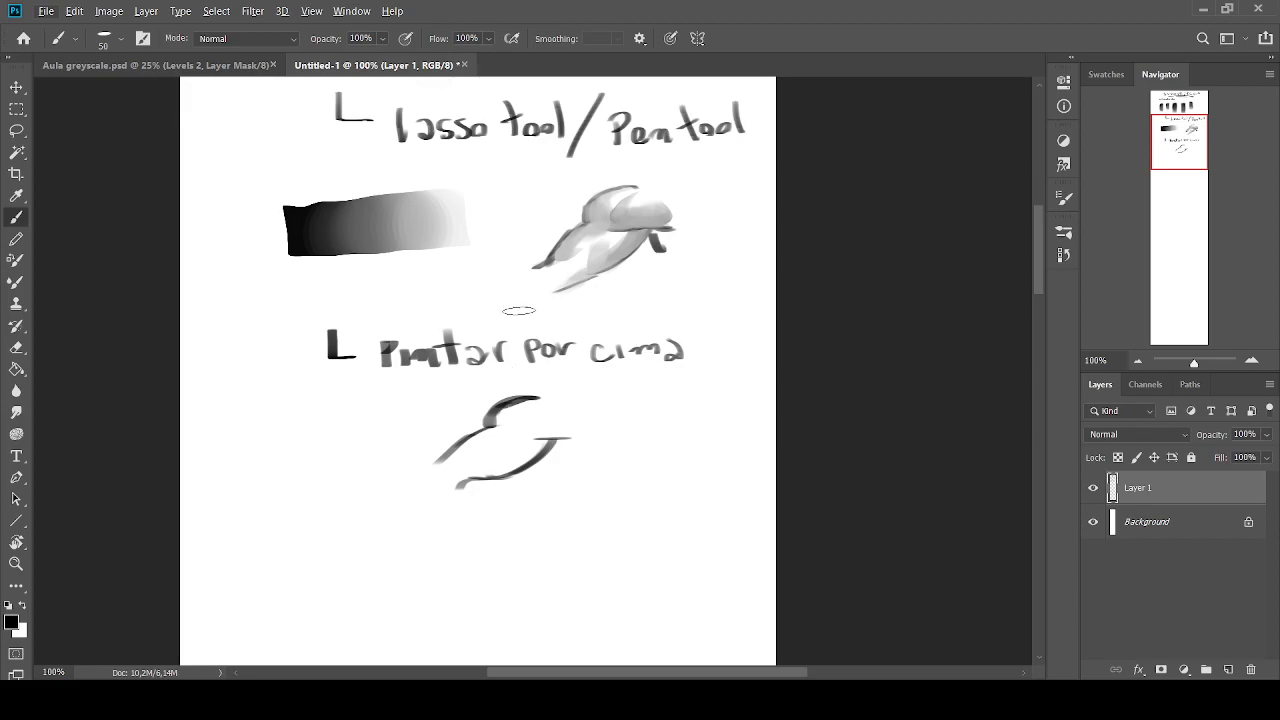
pyautogui.press(']')
pyautogui.press('[')
# Paint grey over the upper arc's black outline and blend it into the rounded part with the brush at size 40
pyautogui.press('[')
pyautogui.keyDown('alt'); pyautogui.click(507, 401); pyautogui.keyUp('alt')
pyautogui.press(']')
pyautogui.moveTo(545, 440)
pyautogui.mouseDown()
pyautogui.moveTo(539, 406)
pyautogui.moveTo(563, 433)
pyautogui.moveTo(557, 407)
pyautogui.moveTo(532, 437)
pyautogui.moveTo(509, 403)
pyautogui.moveTo(522, 394)
pyautogui.moveTo(503, 412)
pyautogui.moveTo(542, 396)
pyautogui.moveTo(498, 424)
pyautogui.mouseUp()
pyautogui.keyDown('alt'); pyautogui.click(555, 429); pyautogui.keyUp('alt')
pyautogui.keyDown('alt'); pyautogui.click(538, 408); pyautogui.keyUp('alt')
pyautogui.keyDown('alt'); pyautogui.click(553, 422); pyautogui.keyUp('alt')
pyautogui.keyDown('alt'); pyautogui.click(551, 405); pyautogui.keyUp('alt')
pyautogui.keyDown('alt'); pyautogui.click(535, 433); pyautogui.keyUp('alt')
pyautogui.keyDown('alt'); pyautogui.click(517, 401); pyautogui.keyUp('alt')
pyautogui.press('[')
pyautogui.keyDown('alt'); pyautogui.click(530, 406); pyautogui.keyUp('alt')
pyautogui.keyDown('alt'); pyautogui.click(511, 404); pyautogui.keyUp('alt')
pyautogui.keyDown('alt'); pyautogui.click(502, 431); pyautogui.keyUp('alt')
pyautogui.moveTo(531, 404); pyautogui.dragTo(501, 416)
pyautogui.keyDown('alt'); pyautogui.click(510, 406); pyautogui.keyUp('alt')
pyautogui.keyDown('alt'); pyautogui.click(522, 415); pyautogui.keyUp('alt')
pyautogui.keyDown('alt'); pyautogui.click(539, 400); pyautogui.keyUp('alt')
pyautogui.keyDown('alt'); pyautogui.click(511, 404); pyautogui.keyUp('alt')
pyautogui.keyDown('alt'); pyautogui.click(501, 421); pyautogui.keyUp('alt')
pyautogui.moveTo(503, 418); pyautogui.dragTo(509, 412)
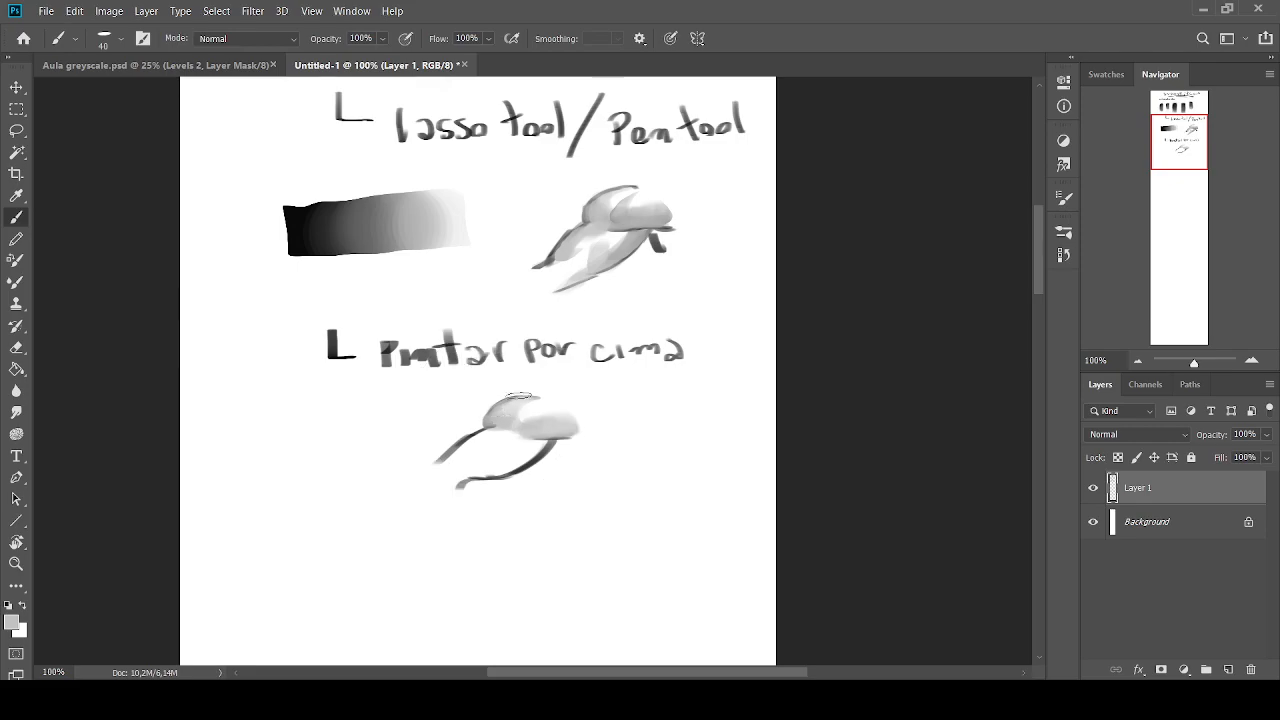
pyautogui.moveTo(1035, 260); pyautogui.dragTo(1038, 198)
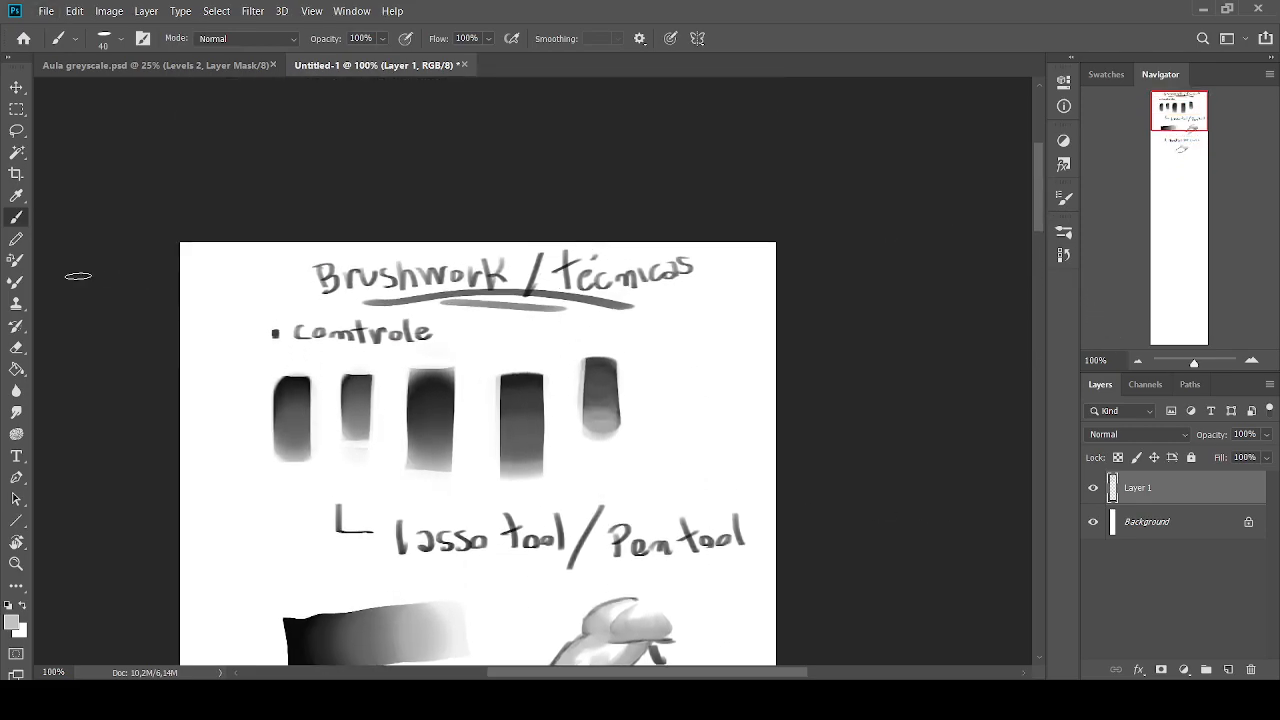
pyautogui.click(9, 605)
pyautogui.moveTo(715, 462)
pyautogui.mouseDown()
pyautogui.moveTo(185, 505)
pyautogui.moveTo(400, 360)
pyautogui.moveTo(742, 415)
pyautogui.mouseUp()
pyautogui.hotkey('ctrl', 'z')
pyautogui.moveTo(1037, 194); pyautogui.dragTo(1036, 280)
# Refine the rounded upper part with greys sampled from the painting, using the brush at size 35
pyautogui.press('[')
pyautogui.keyDown('alt'); pyautogui.click(500, 336); pyautogui.keyUp('alt')
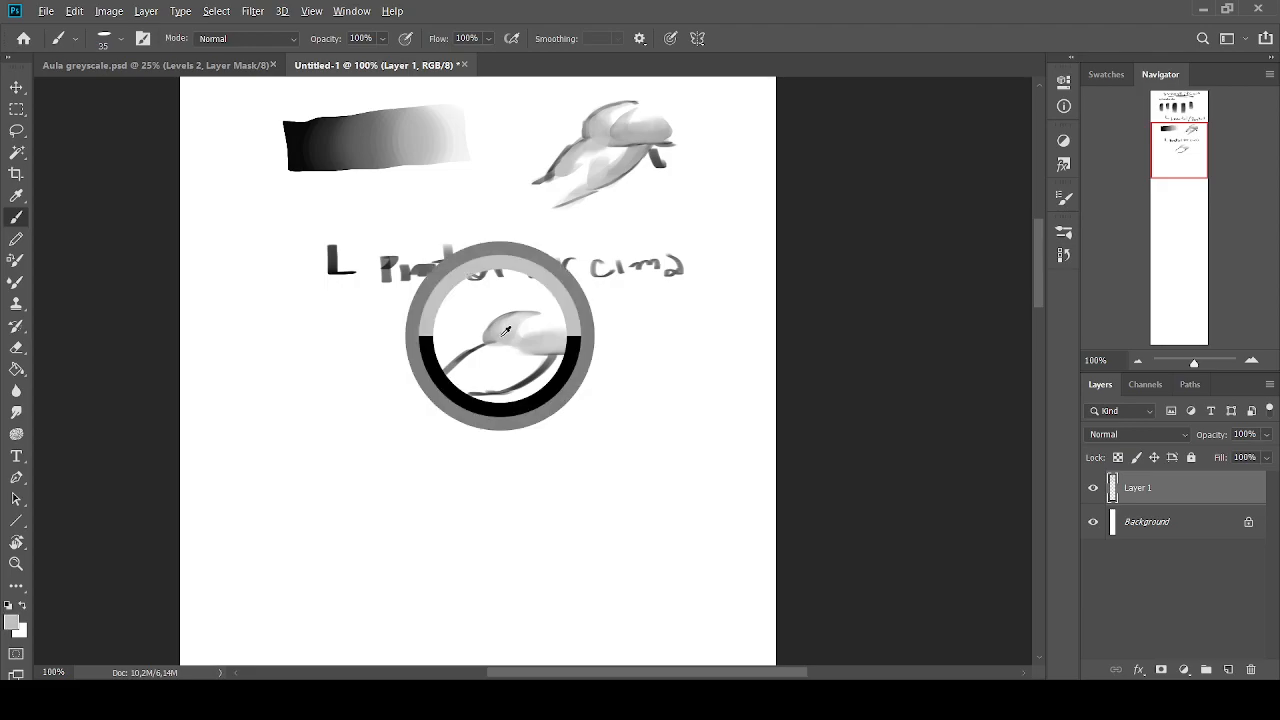
pyautogui.keyDown('alt'); pyautogui.click(550, 355); pyautogui.keyUp('alt')
pyautogui.keyDown('alt'); pyautogui.click(505, 320); pyautogui.keyUp('alt')
pyautogui.keyDown('alt'); pyautogui.click(538, 322); pyautogui.keyUp('alt')
pyautogui.moveTo(536, 322); pyautogui.dragTo(512, 329)
pyautogui.keyDown('alt'); pyautogui.click(508, 333); pyautogui.keyUp('alt')
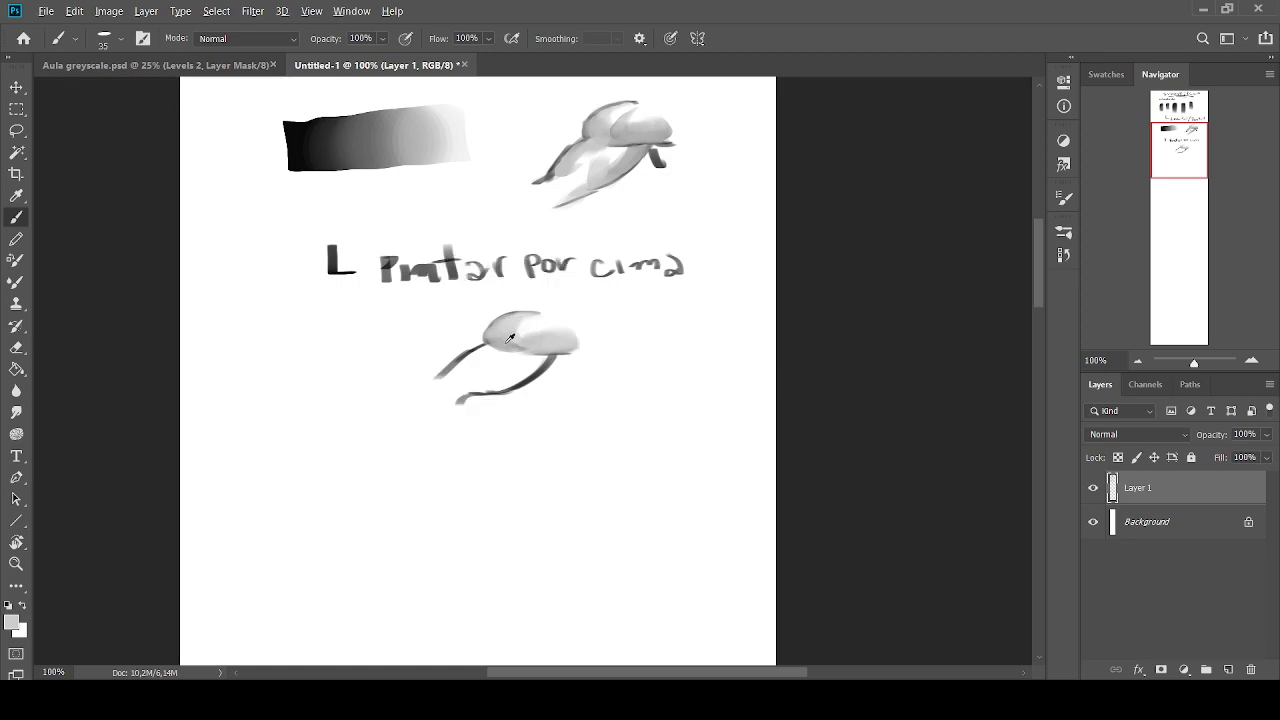
pyautogui.keyDown('alt'); pyautogui.click(532, 320); pyautogui.keyUp('alt')
# Shade the tapering area beneath the rounded part in grey over its lower outline, enlarging the brush to size 45
pyautogui.moveTo(534, 318)
pyautogui.mouseDown()
pyautogui.moveTo(506, 337)
pyautogui.moveTo(548, 352)
pyautogui.moveTo(493, 390)
pyautogui.moveTo(547, 358)
pyautogui.moveTo(498, 387)
pyautogui.moveTo(534, 368)
pyautogui.moveTo(514, 382)
pyautogui.moveTo(509, 365)
pyautogui.moveTo(543, 358)
pyautogui.moveTo(484, 390)
pyautogui.moveTo(489, 370)
pyautogui.moveTo(519, 375)
pyautogui.moveTo(504, 395)
pyautogui.moveTo(512, 383)
pyautogui.moveTo(492, 384)
pyautogui.moveTo(552, 416)
pyautogui.mouseUp()
pyautogui.keyDown('alt'); pyautogui.click(546, 361); pyautogui.keyUp('alt')
pyautogui.press('[')
pyautogui.keyDown('alt'); pyautogui.click(548, 358); pyautogui.keyUp('alt')
pyautogui.keyDown('alt'); pyautogui.click(537, 357); pyautogui.keyUp('alt')
pyautogui.press(']')
pyautogui.keyDown('alt'); pyautogui.click(539, 367); pyautogui.keyUp('alt')
pyautogui.press(']')
pyautogui.press(']')
pyautogui.keyDown('alt'); pyautogui.click(511, 367); pyautogui.keyUp('alt')
pyautogui.keyDown('alt'); pyautogui.click(544, 360); pyautogui.keyUp('alt')
pyautogui.keyDown('alt'); pyautogui.click(490, 371); pyautogui.keyUp('alt')
pyautogui.keyDown('alt'); pyautogui.click(506, 377); pyautogui.keyUp('alt')
pyautogui.keyDown('alt'); pyautogui.click(500, 378); pyautogui.keyUp('alt')
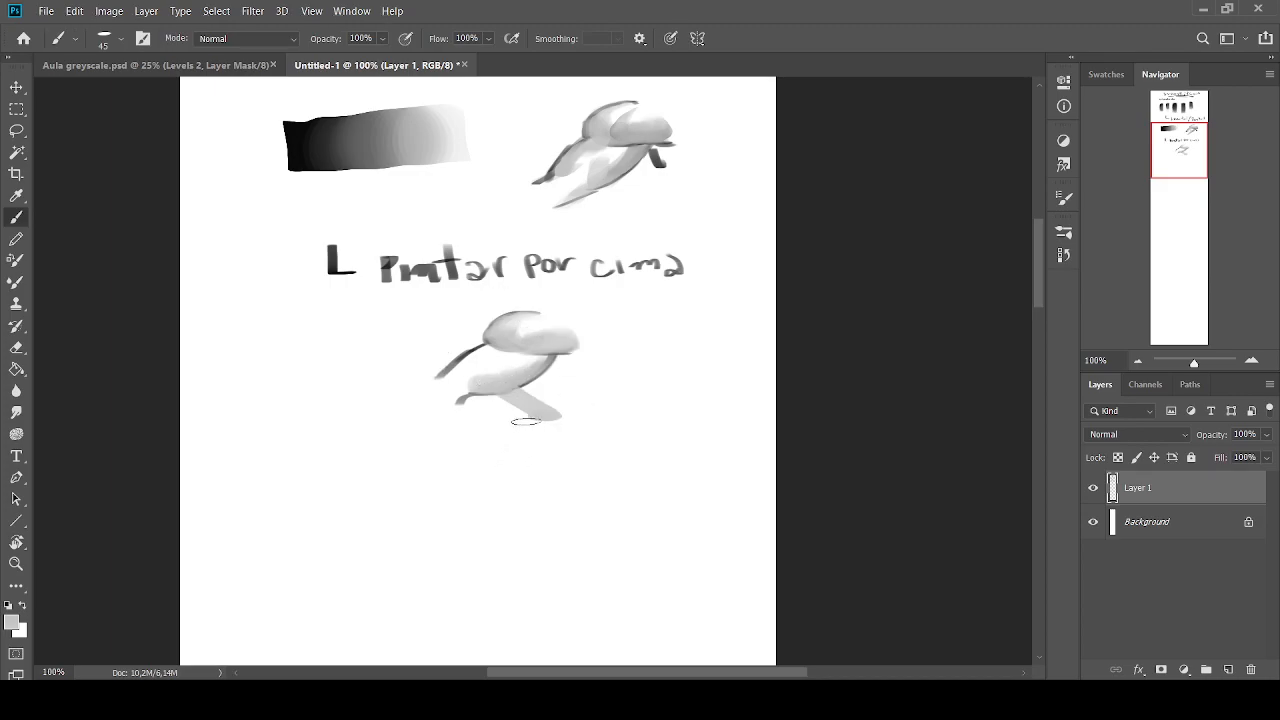
pyautogui.hotkey('ctrl', 'z')
pyautogui.press('[')
pyautogui.press('[')
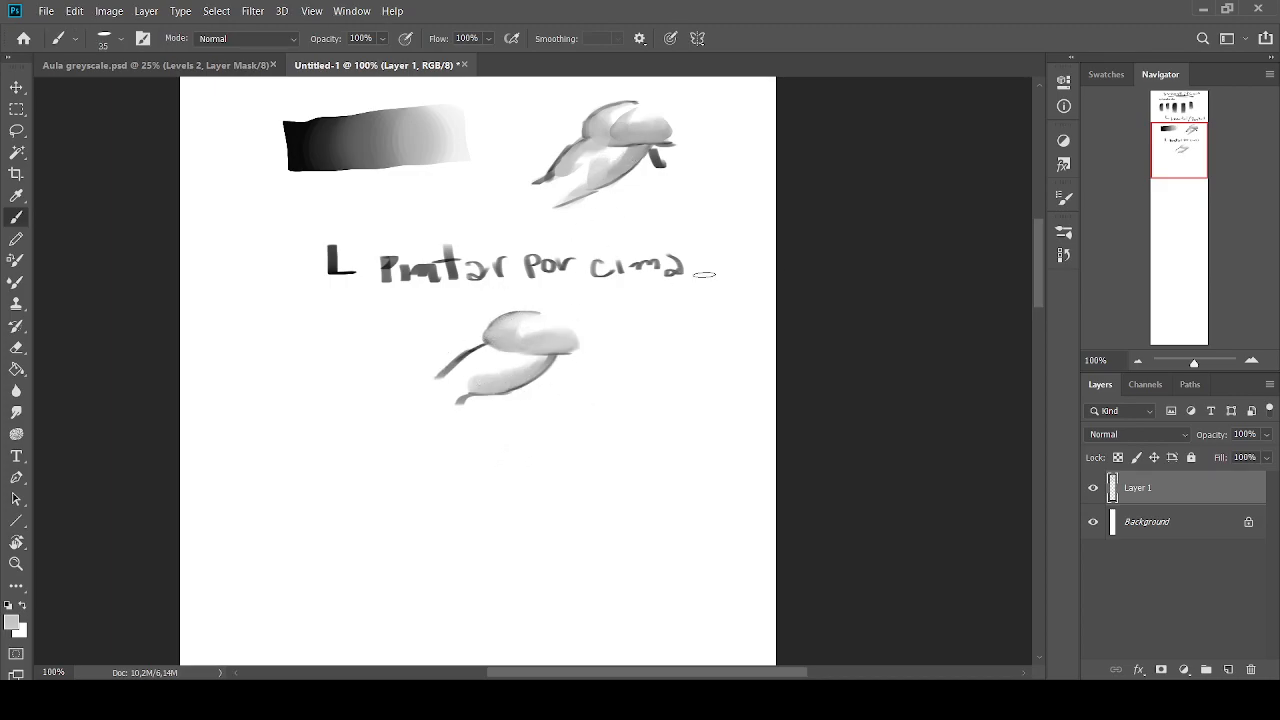
pyautogui.press('[')
pyautogui.press('[')
pyautogui.moveTo(688, 212)
pyautogui.mouseDown()
pyautogui.moveTo(660, 198)
pyautogui.moveTo(646, 228)
pyautogui.mouseUp()
pyautogui.moveTo(662, 202); pyautogui.dragTo(690, 254)
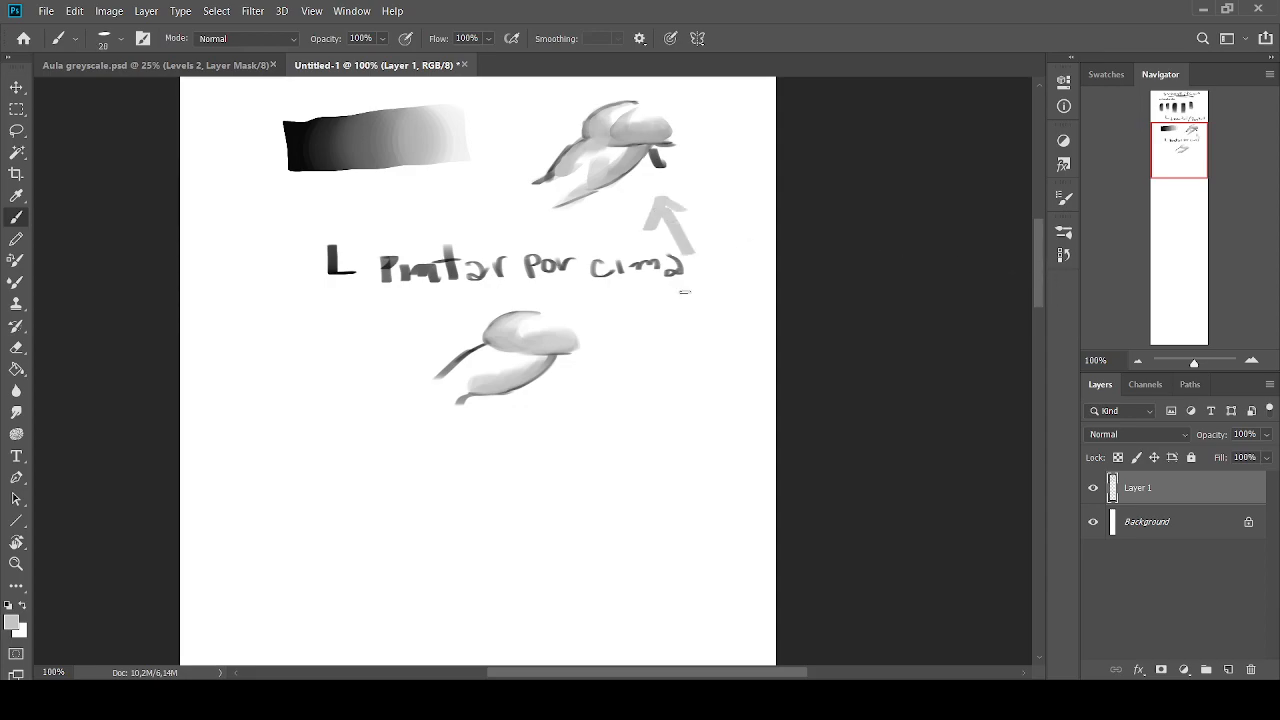
pyautogui.hotkey('ctrl', 'z')
pyautogui.hotkey('ctrl', 'z')
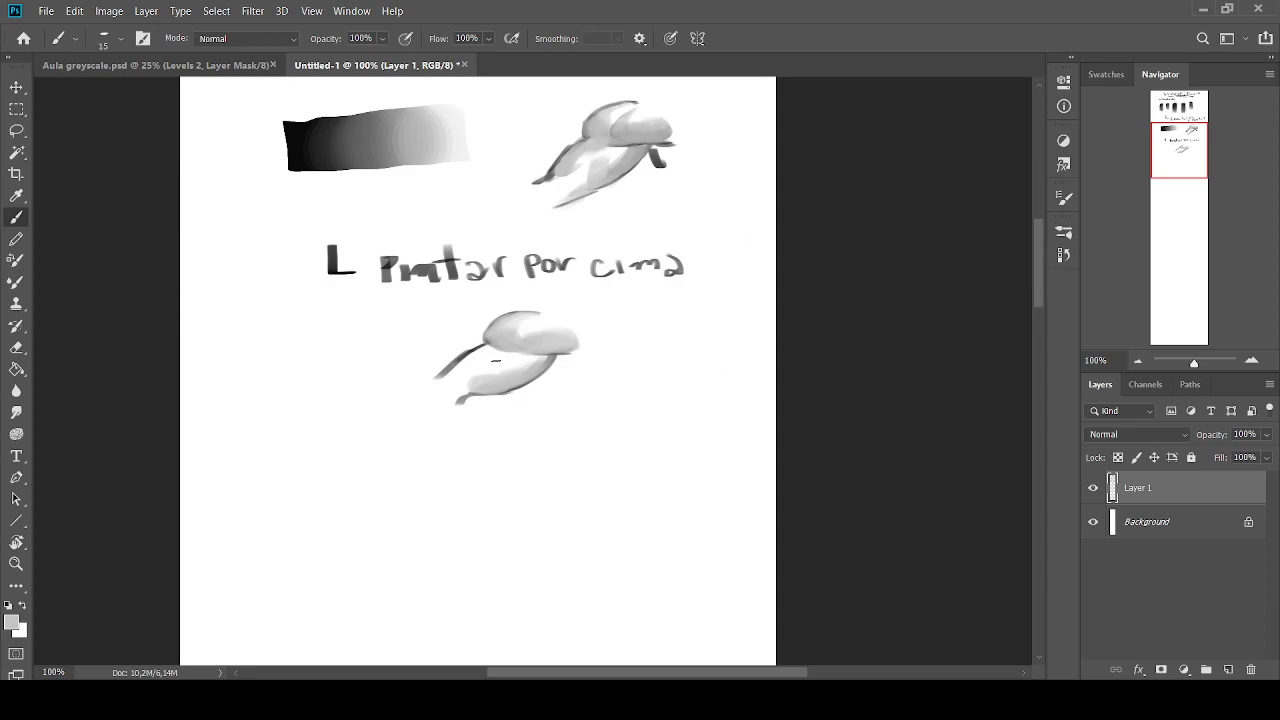
# Shade the area along the new form's left diagonal outline in light grey, covering the dark line, and reduce the brush to size 15
pyautogui.keyDown('alt'); pyautogui.click(551, 357); pyautogui.keyUp('alt')
pyautogui.press(']')
pyautogui.press(']')
pyautogui.press(']')
pyautogui.press(']')
pyautogui.keyDown('alt'); pyautogui.click(530, 367); pyautogui.keyUp('alt')
pyautogui.keyDown('alt'); pyautogui.click(467, 353); pyautogui.keyUp('alt')
pyautogui.press('[')
pyautogui.press('[')
pyautogui.press('[')
pyautogui.moveTo(486, 348)
pyautogui.mouseDown()
pyautogui.moveTo(446, 375)
pyautogui.moveTo(472, 378)
pyautogui.mouseUp()
pyautogui.keyDown('alt'); pyautogui.click(480, 363); pyautogui.keyUp('alt')
pyautogui.keyDown('alt'); pyautogui.click(469, 354); pyautogui.keyUp('alt')
pyautogui.keyDown('alt'); pyautogui.click(479, 369); pyautogui.keyUp('alt')
pyautogui.keyDown('alt'); pyautogui.click(467, 359); pyautogui.keyUp('alt')
pyautogui.keyDown('alt'); pyautogui.click(484, 365); pyautogui.keyUp('alt')
pyautogui.press('[')
pyautogui.press('[')
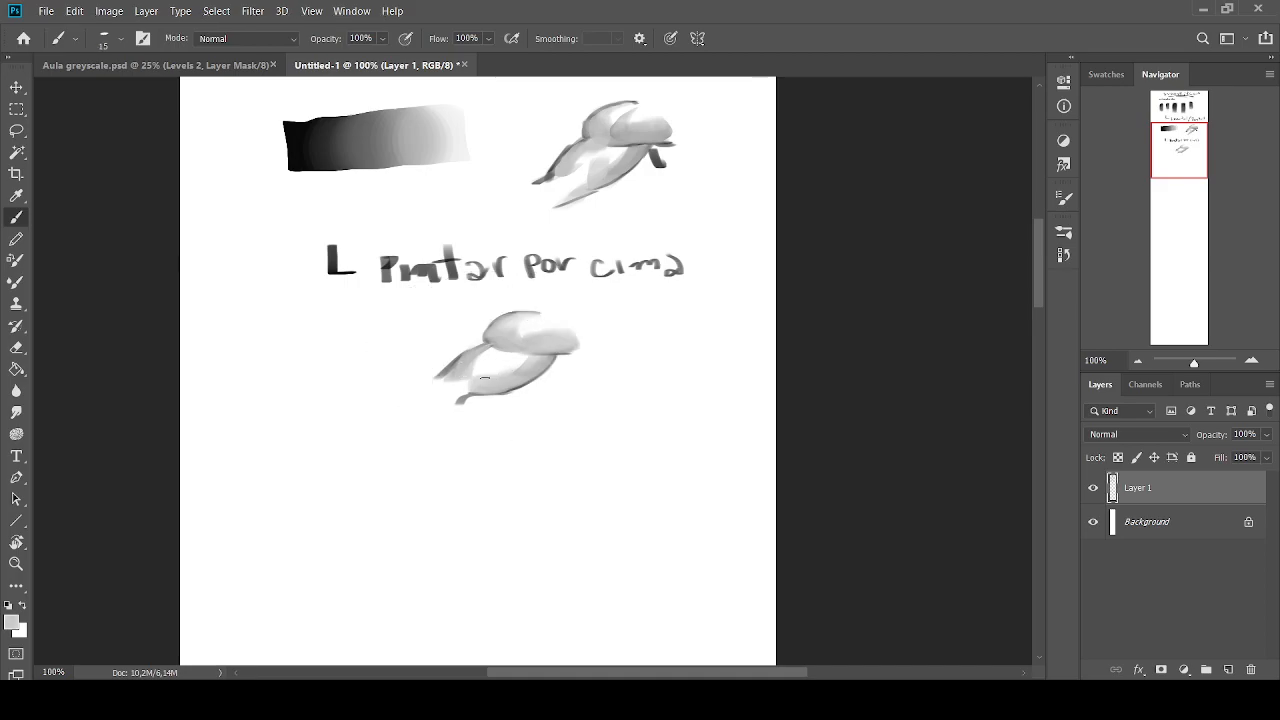
# Extend the lower-left tip of the form in grey and blend near-white between the shaded sides with the brush at size 30
pyautogui.press(']')
pyautogui.press(']')
pyautogui.keyDown('alt'); pyautogui.click(489, 358); pyautogui.keyUp('alt')
pyautogui.keyDown('alt'); pyautogui.click(470, 358); pyautogui.keyUp('alt')
pyautogui.keyDown('alt'); pyautogui.click(460, 366); pyautogui.keyUp('alt')
pyautogui.moveTo(464, 373)
pyautogui.mouseDown()
pyautogui.moveTo(442, 384)
pyautogui.moveTo(448, 405)
pyautogui.mouseUp()
pyautogui.keyDown('alt'); pyautogui.click(456, 387); pyautogui.keyUp('alt')
pyautogui.keyDown('alt'); pyautogui.click(470, 390); pyautogui.keyUp('alt')
pyautogui.keyDown('alt'); pyautogui.click(452, 385); pyautogui.keyUp('alt')
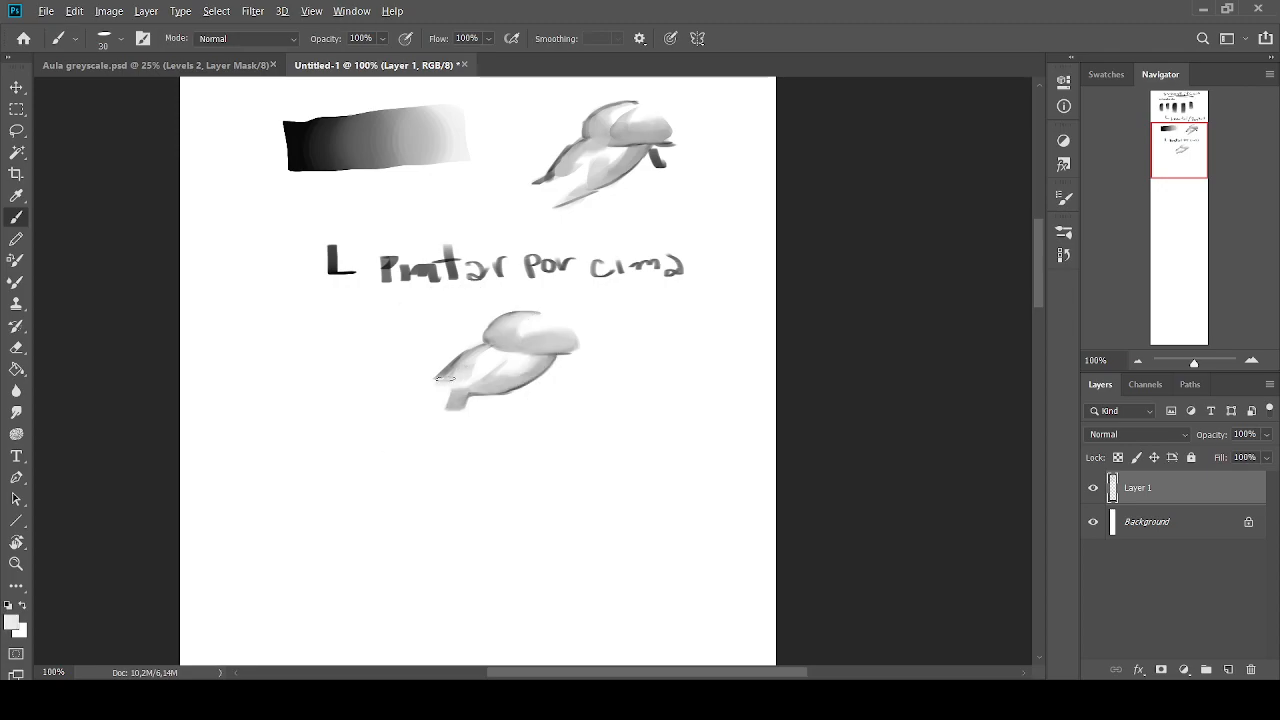
# Add a small grey form along the upper right edge of the rounded part with sampled greys, ending at brush size 30
pyautogui.keyDown('alt'); pyautogui.click(500, 345); pyautogui.keyUp('alt')
pyautogui.keyDown('alt'); pyautogui.click(540, 322); pyautogui.keyUp('alt')
pyautogui.keyDown('alt'); pyautogui.click(534, 262); pyautogui.keyUp('alt')
pyautogui.press('[')
pyautogui.press('[')
pyautogui.moveTo(561, 315)
pyautogui.mouseDown()
pyautogui.moveTo(537, 318)
pyautogui.moveTo(566, 318)
pyautogui.mouseUp()
pyautogui.keyDown('alt'); pyautogui.click(553, 320); pyautogui.keyUp('alt')
pyautogui.keyDown('alt'); pyautogui.click(541, 319); pyautogui.keyUp('alt')
pyautogui.press(']')
pyautogui.press(']')
pyautogui.keyDown('alt'); pyautogui.click(567, 312); pyautogui.keyUp('alt')
pyautogui.keyDown('alt'); pyautogui.click(555, 314); pyautogui.keyUp('alt')
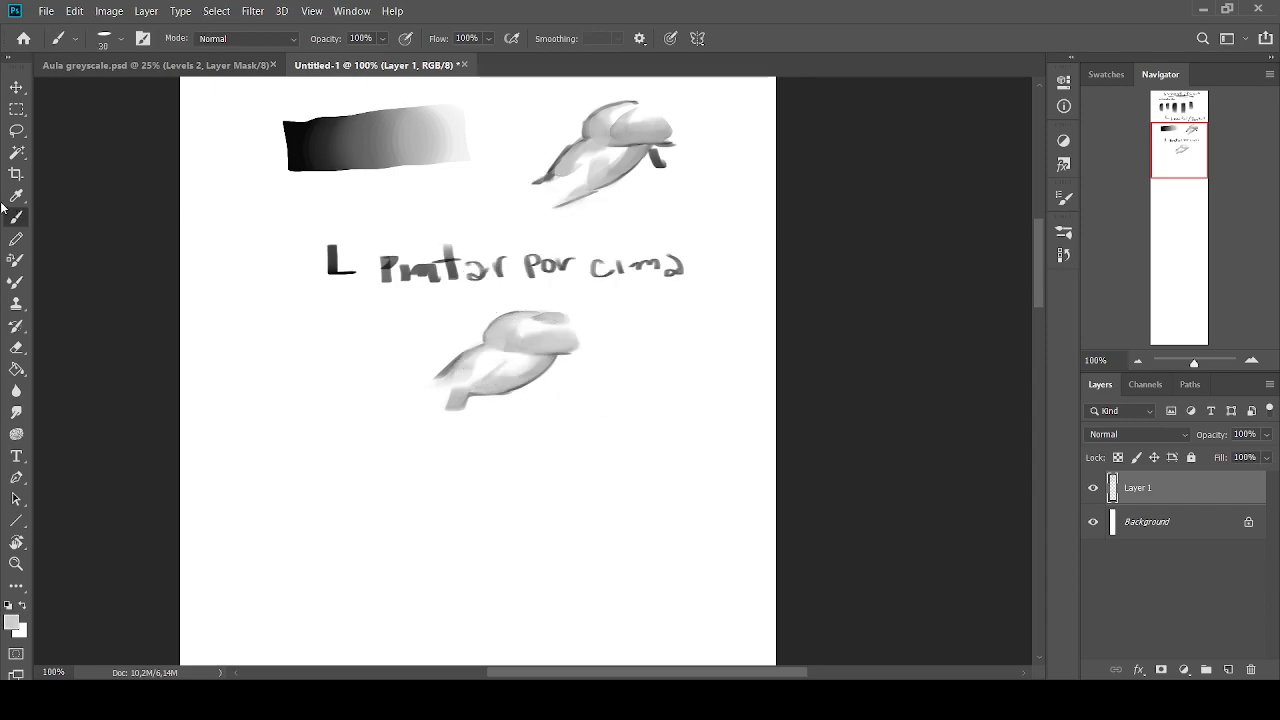
# Paint a near-black swatch at size 50 to the right of the overpainted form, and undo the extra swatch to its left
pyautogui.moveTo(1162, 148); pyautogui.dragTo(1168, 132)
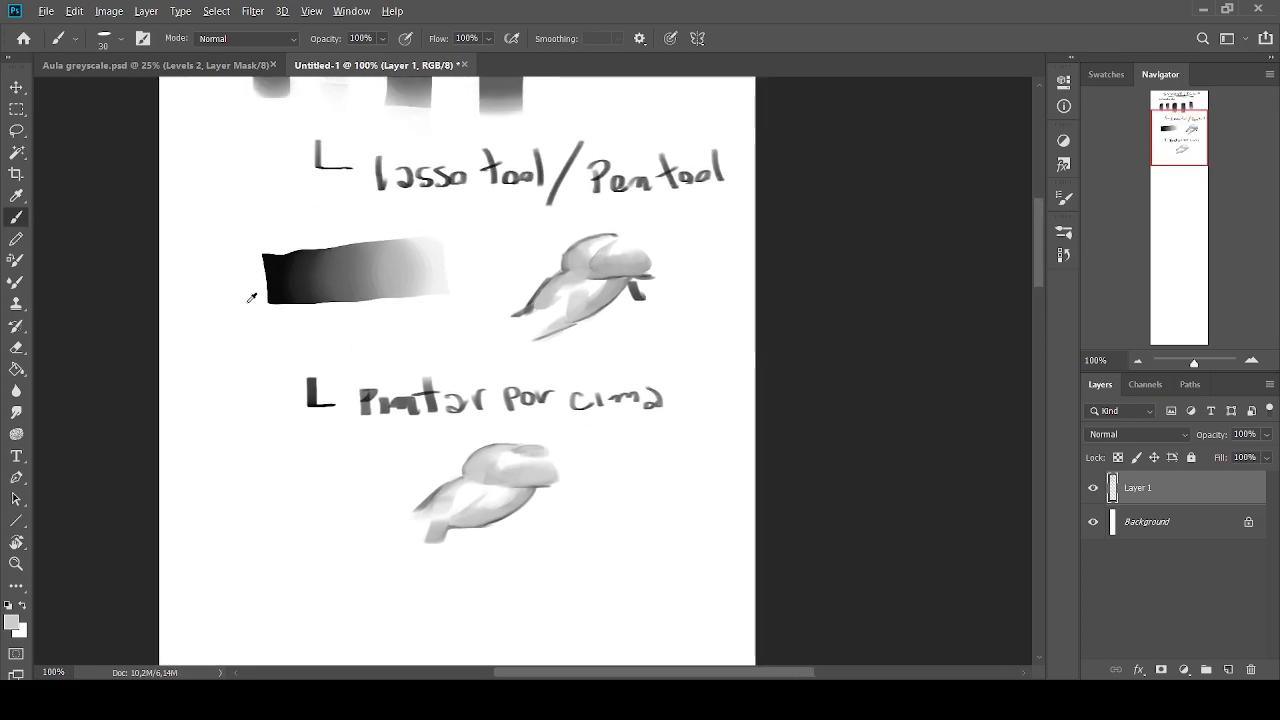
pyautogui.keyDown('alt'); pyautogui.click(290, 276); pyautogui.keyUp('alt')
pyautogui.press(']')
pyautogui.press(']')
pyautogui.press(']')
pyautogui.press(']')
pyautogui.moveTo(661, 464); pyautogui.dragTo(665, 505)
pyautogui.moveTo(277, 470); pyautogui.dragTo(292, 495)
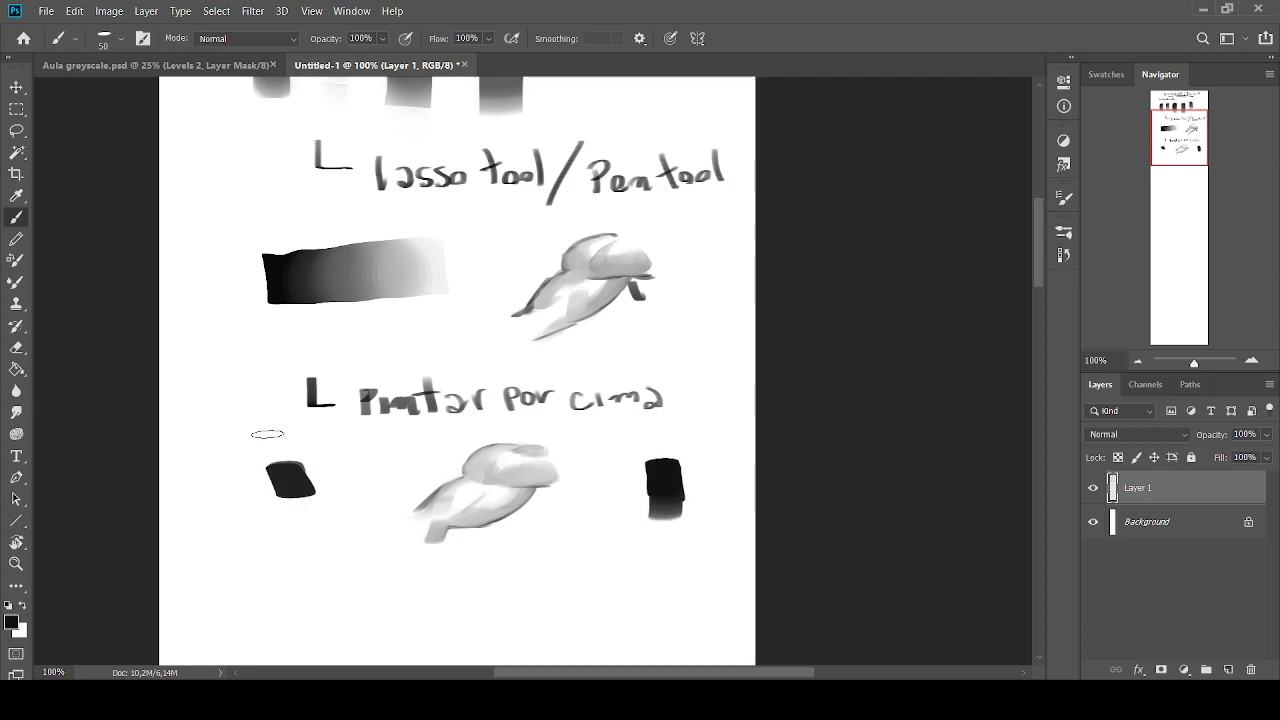
pyautogui.hotkey('ctrl', 'z')
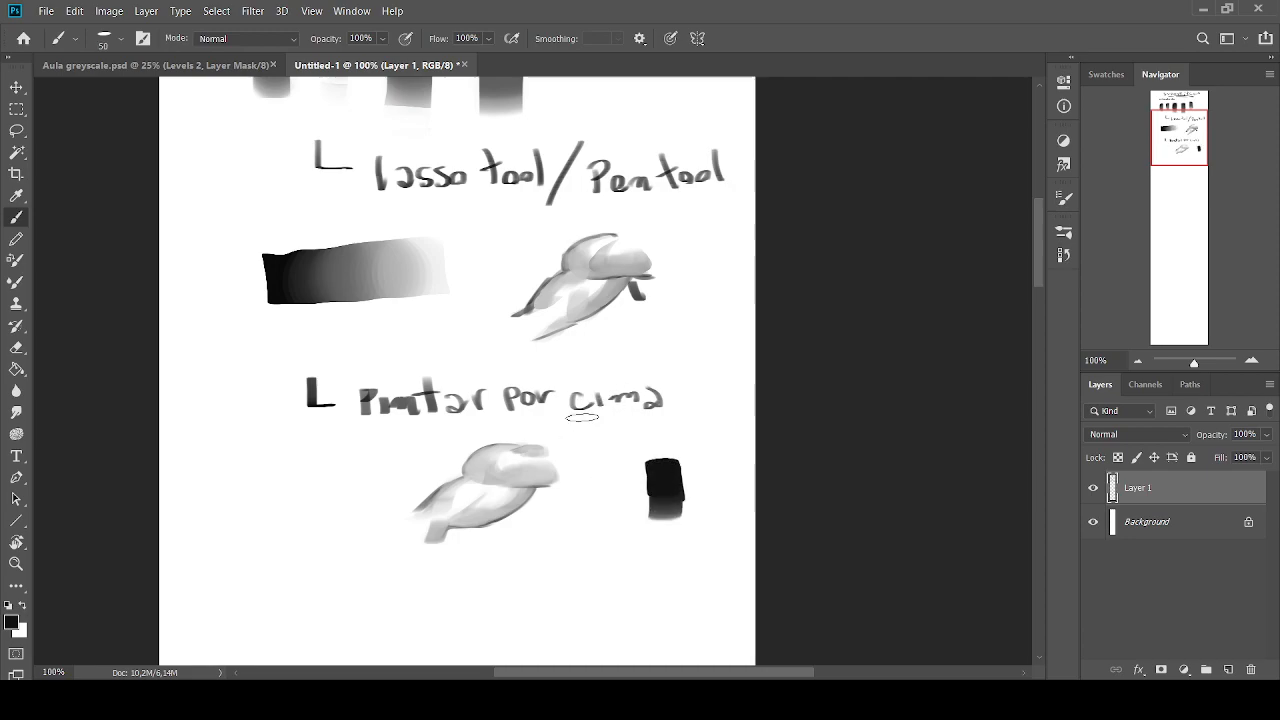
# Sample the near-black swatch and shade beneath the right side of the form's rounded part in dark grey, reducing the brush to size 35
pyautogui.keyDown('alt'); pyautogui.click(666, 482); pyautogui.keyUp('alt')
pyautogui.keyDown('alt'); pyautogui.click(582, 533); pyautogui.keyUp('alt')
pyautogui.keyDown('alt'); pyautogui.click(657, 486); pyautogui.keyUp('alt')
pyautogui.keyDown('alt'); pyautogui.click(564, 541); pyautogui.keyUp('alt')
pyautogui.keyDown('alt'); pyautogui.click(659, 484); pyautogui.keyUp('alt')
pyautogui.keyDown('alt'); pyautogui.click(564, 544); pyautogui.keyUp('alt')
pyautogui.keyDown('alt'); pyautogui.click(664, 484); pyautogui.keyUp('alt')
pyautogui.press('[')
pyautogui.press('[')
pyautogui.keyDown('alt'); pyautogui.click(515, 488); pyautogui.keyUp('alt')
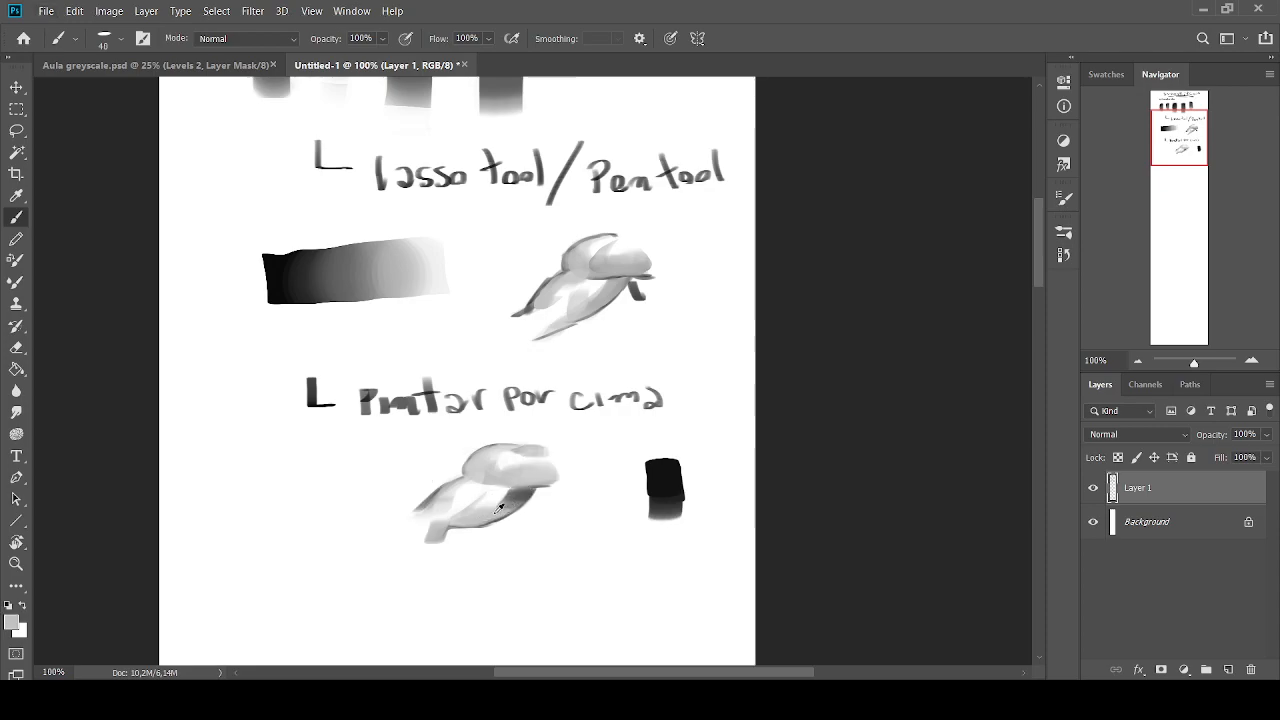
pyautogui.keyDown('alt'); pyautogui.click(513, 496); pyautogui.keyUp('alt')
pyautogui.press('[')
pyautogui.keyDown('alt'); pyautogui.click(513, 497); pyautogui.keyUp('alt')
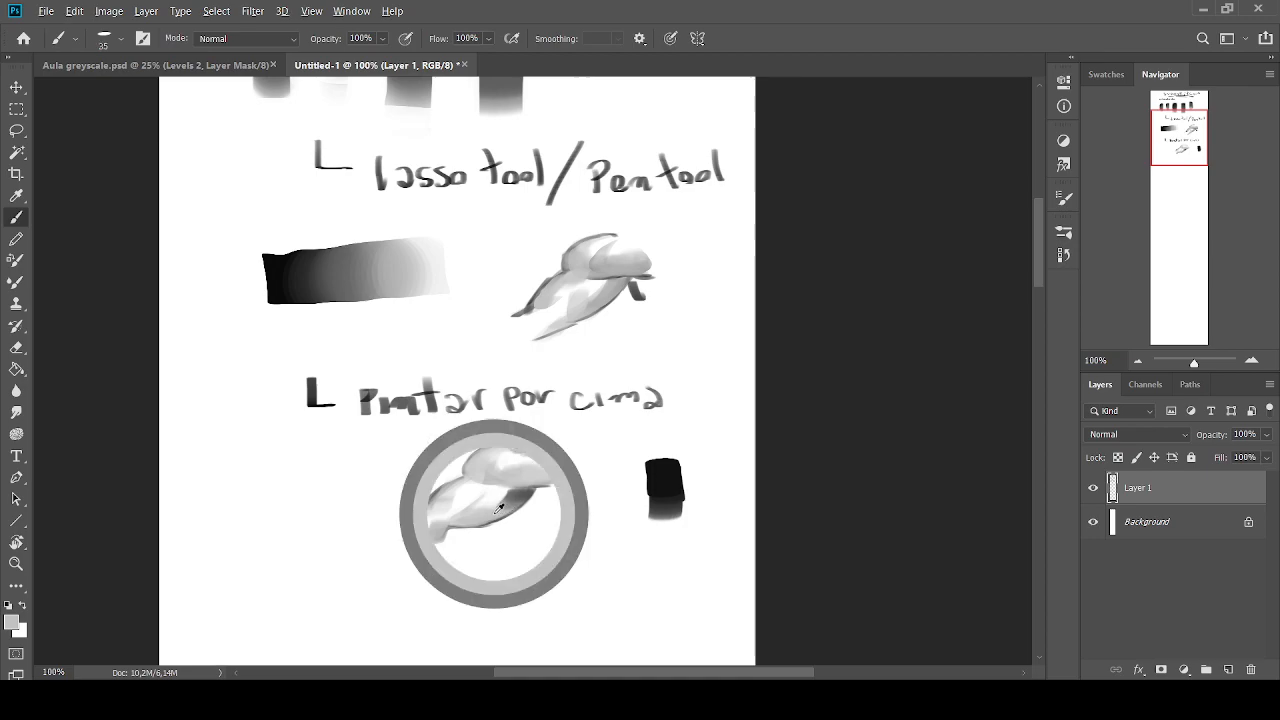
# Blend the shadow beneath the rounded part with sampled light greys and near-white at size 35, and remove the near-black swatch
pyautogui.keyDown('alt'); pyautogui.click(520, 490); pyautogui.keyUp('alt')
pyautogui.keyDown('alt'); pyautogui.click(495, 493); pyautogui.keyUp('alt')
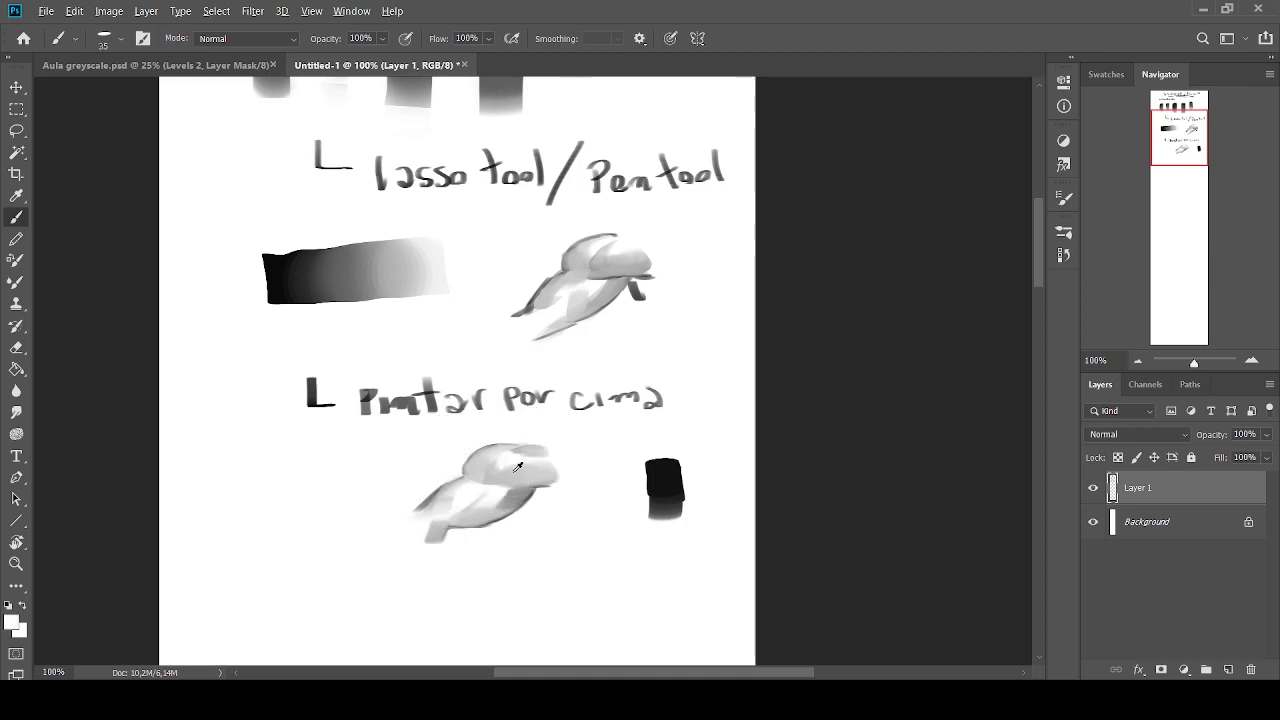
pyautogui.keyDown('alt'); pyautogui.click(512, 489); pyautogui.keyUp('alt')
pyautogui.keyDown('alt'); pyautogui.click(516, 490); pyautogui.keyUp('alt')
pyautogui.keyDown('alt'); pyautogui.click(522, 491); pyautogui.keyUp('alt')
pyautogui.keyDown('alt'); pyautogui.click(512, 496); pyautogui.keyUp('alt')
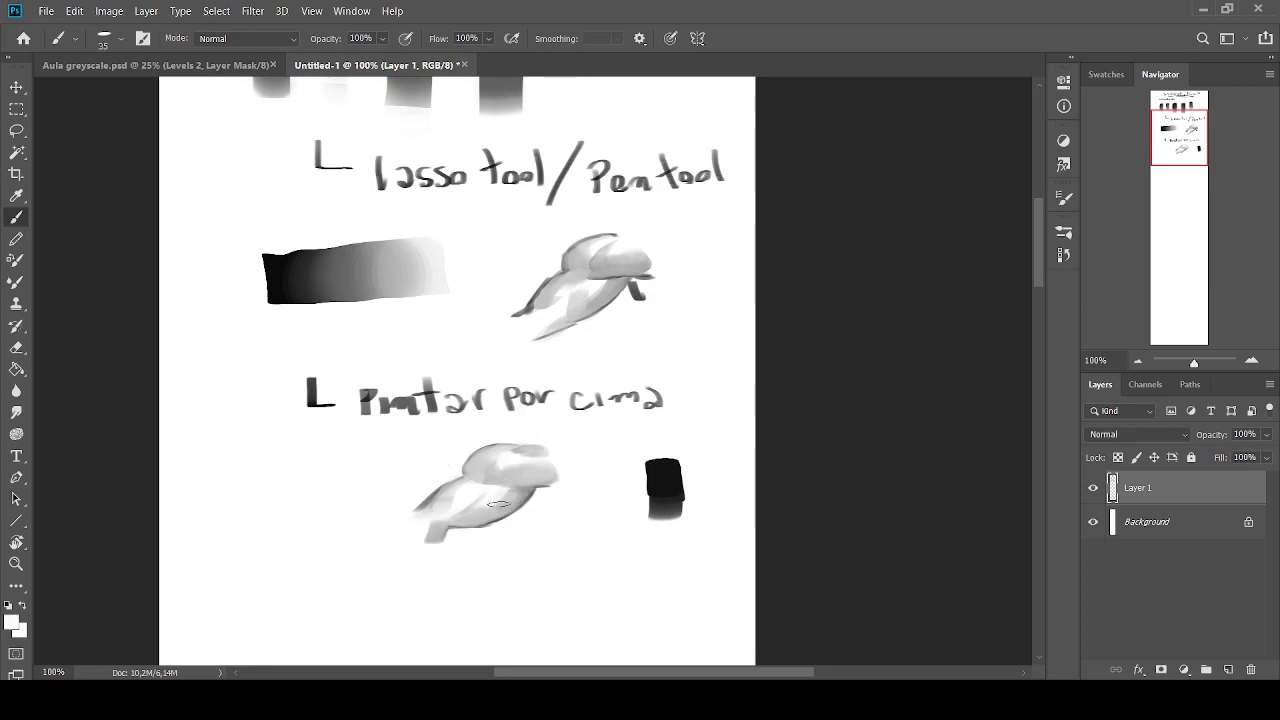
pyautogui.keyDown('alt'); pyautogui.click(515, 495); pyautogui.keyUp('alt')
pyautogui.keyDown('alt'); pyautogui.click(500, 492); pyautogui.keyUp('alt')
pyautogui.keyDown('alt'); pyautogui.click(502, 492); pyautogui.keyUp('alt')
pyautogui.keyDown('alt'); pyautogui.click(506, 486); pyautogui.keyUp('alt')
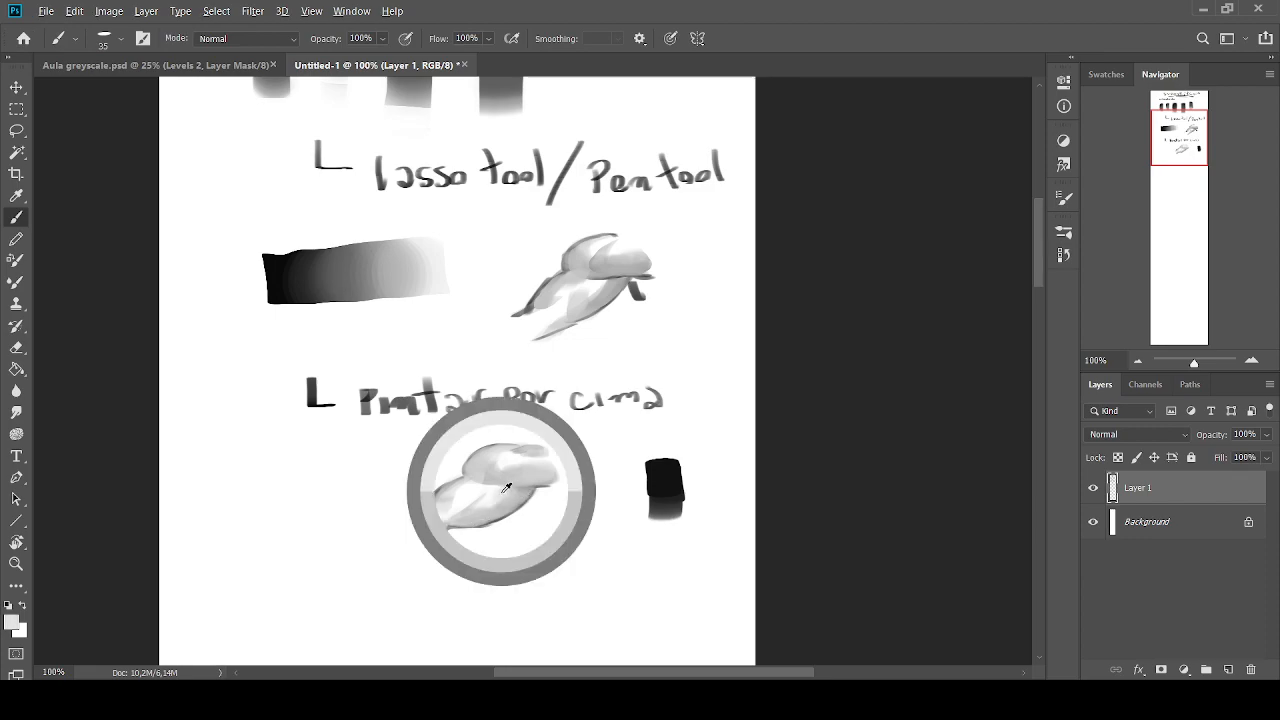
pyautogui.moveTo(688, 454)
pyautogui.mouseDown()
pyautogui.moveTo(673, 452)
pyautogui.moveTo(634, 572)
pyautogui.mouseUp()
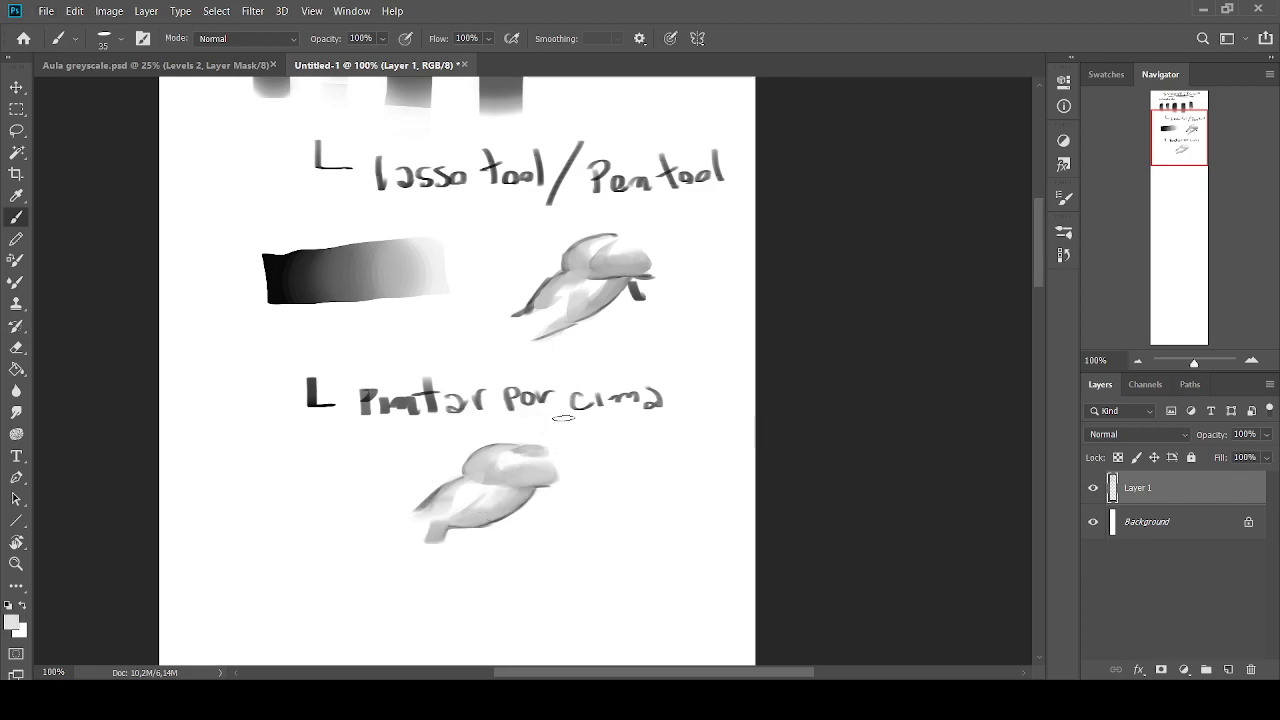
# Touch up the underside and left side of the overpainted form with sampled greys at brush size 20
pyautogui.press('[')
pyautogui.press('[')
pyautogui.press('[')
pyautogui.keyDown('alt'); pyautogui.click(522, 492); pyautogui.keyUp('alt')
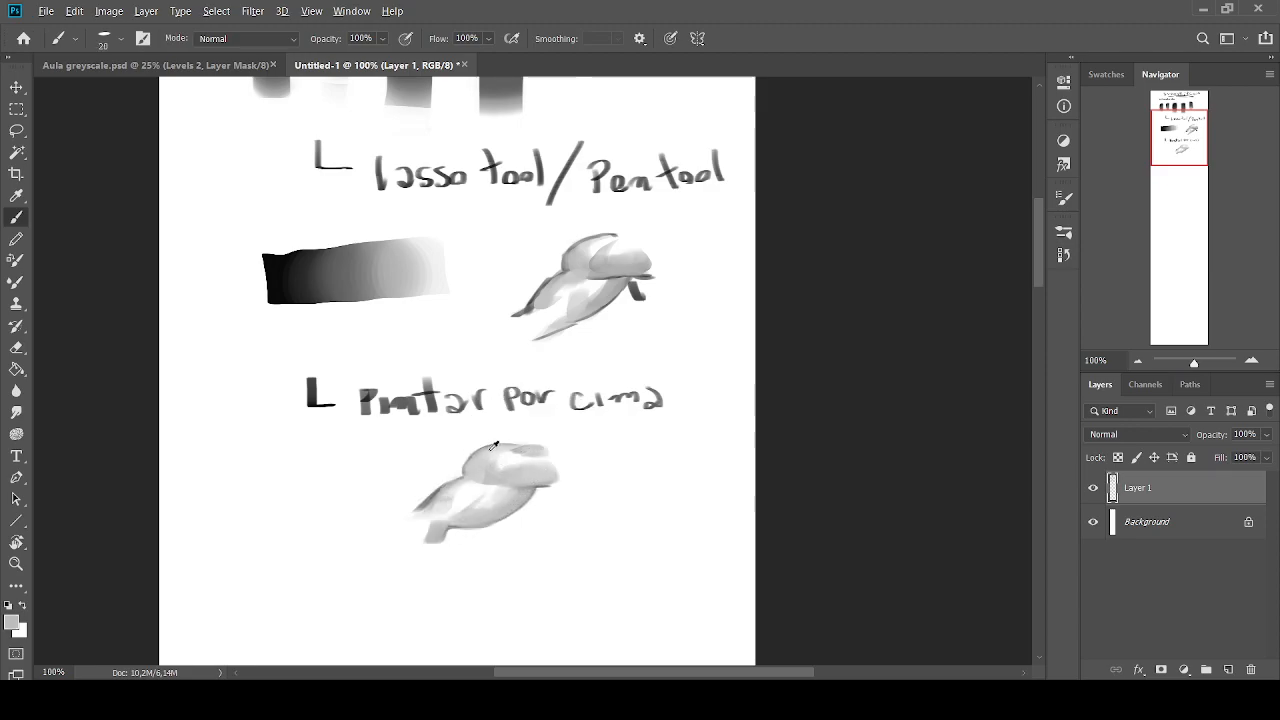
pyautogui.keyDown('alt'); pyautogui.click(440, 486); pyautogui.keyUp('alt')
pyautogui.keyDown('alt'); pyautogui.click(464, 512); pyautogui.keyUp('alt')
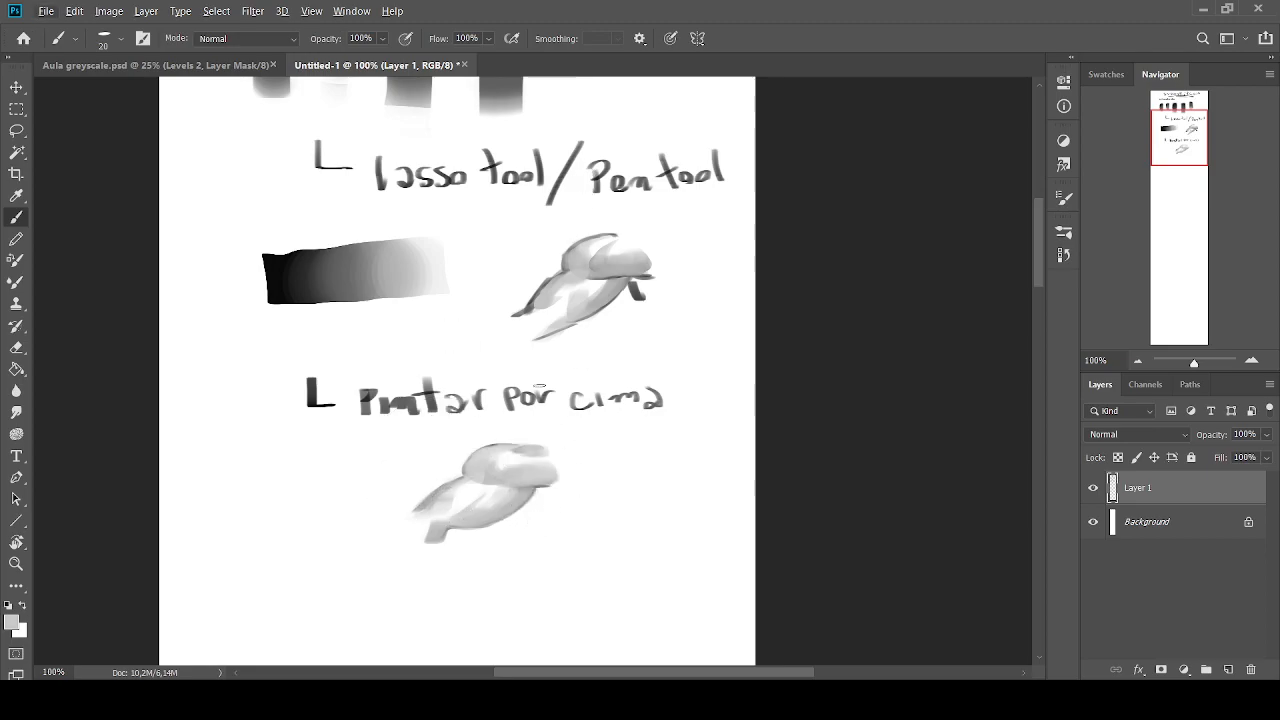
# Try dark strokes sampled from the gradient bar beneath the form's rounded part, and undo them
pyautogui.press('alt')
pyautogui.keyDown('alt'); pyautogui.click(286, 293); pyautogui.keyUp('alt')
pyautogui.keyDown('alt'); pyautogui.click(522, 489); pyautogui.keyUp('alt')
pyautogui.keyDown('alt'); pyautogui.click(519, 490); pyautogui.keyUp('alt')
pyautogui.moveTo(532, 489); pyautogui.dragTo(508, 488)
pyautogui.keyDown('alt'); pyautogui.click(518, 503); pyautogui.keyUp('alt')
pyautogui.keyDown('alt'); pyautogui.click(520, 491); pyautogui.keyUp('alt')
pyautogui.keyDown('alt'); pyautogui.click(519, 479); pyautogui.keyUp('alt')
pyautogui.hotkey('ctrl', 'z')
pyautogui.hotkey('ctrl', 'z')
pyautogui.hotkey('ctrl', 'z')
pyautogui.hotkey('ctrl', 'z')
pyautogui.hotkey('ctrl', 'z')
pyautogui.hotkey('ctrl', 'z')
pyautogui.hotkey('ctrl', 'z')
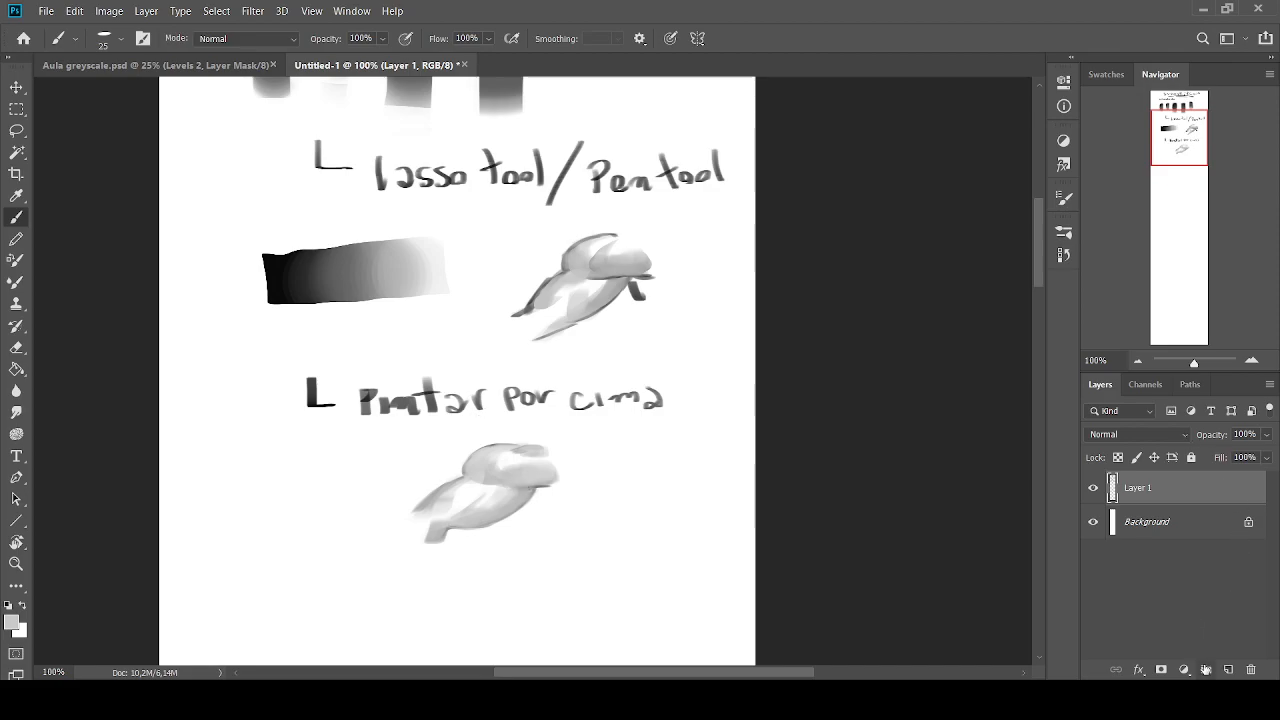
# Draw a black L-shaped bullet mark below the overpainted form at brush size 9, and undo the first letter strokes beside it
pyautogui.click(9, 606)
pyautogui.moveTo(1168, 122); pyautogui.dragTo(1166, 141)
pyautogui.press('[')
pyautogui.press('[')
pyautogui.moveTo(307, 398)
pyautogui.mouseDown()
pyautogui.moveTo(305, 430)
pyautogui.moveTo(322, 430)
pyautogui.mouseUp()
pyautogui.moveTo(346, 424)
pyautogui.mouseDown()
pyautogui.moveTo(351, 440)
pyautogui.moveTo(430, 437)
pyautogui.mouseUp()
pyautogui.hotkey('ctrl', 'z')
pyautogui.hotkey('ctrl', 'z')
pyautogui.hotkey('ctrl', 'z')
pyautogui.hotkey('ctrl', 'z')
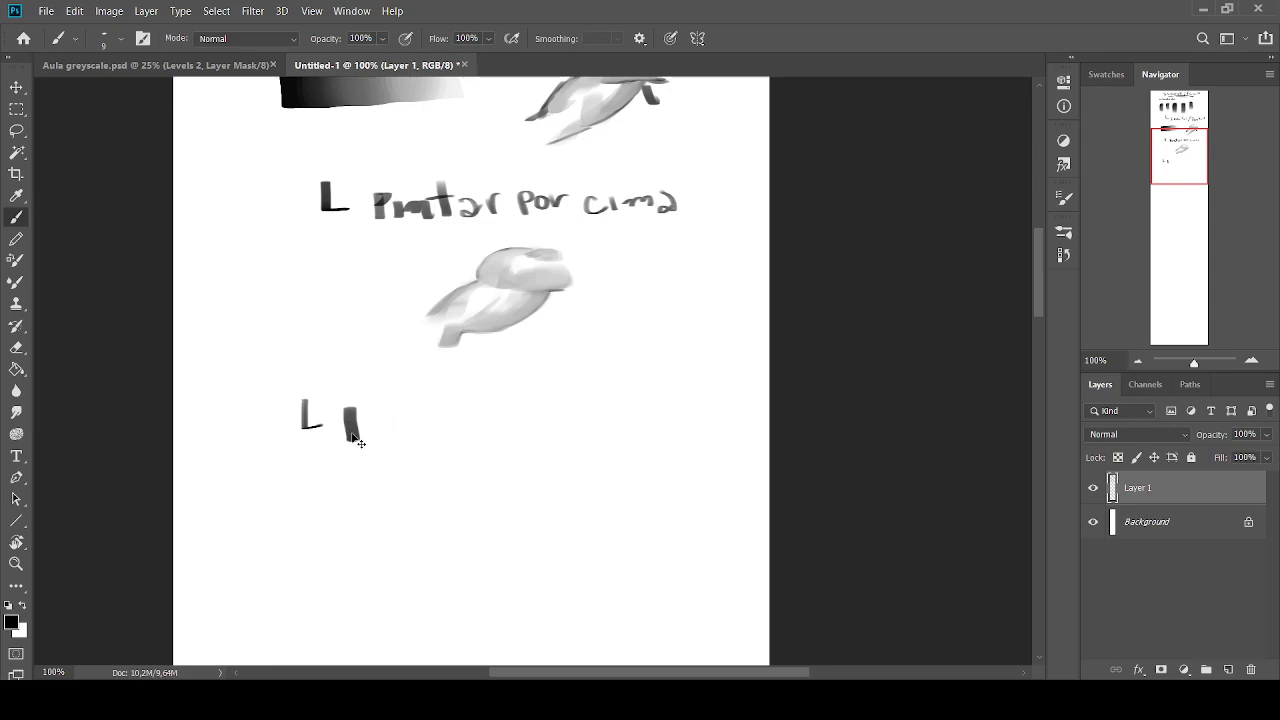
# Handwrite the label "Pintar por baixo" in black to the right of the new bullet mark
pyautogui.moveTo(350, 446)
pyautogui.mouseDown()
pyautogui.moveTo(365, 408)
pyautogui.moveTo(352, 432)
pyautogui.mouseUp()
pyautogui.moveTo(370, 430)
pyautogui.mouseDown()
pyautogui.moveTo(372, 442)
pyautogui.moveTo(414, 440)
pyautogui.mouseUp()
pyautogui.moveTo(404, 426)
pyautogui.mouseDown()
pyautogui.moveTo(440, 440)
pyautogui.moveTo(462, 424)
pyautogui.moveTo(492, 432)
pyautogui.mouseUp()
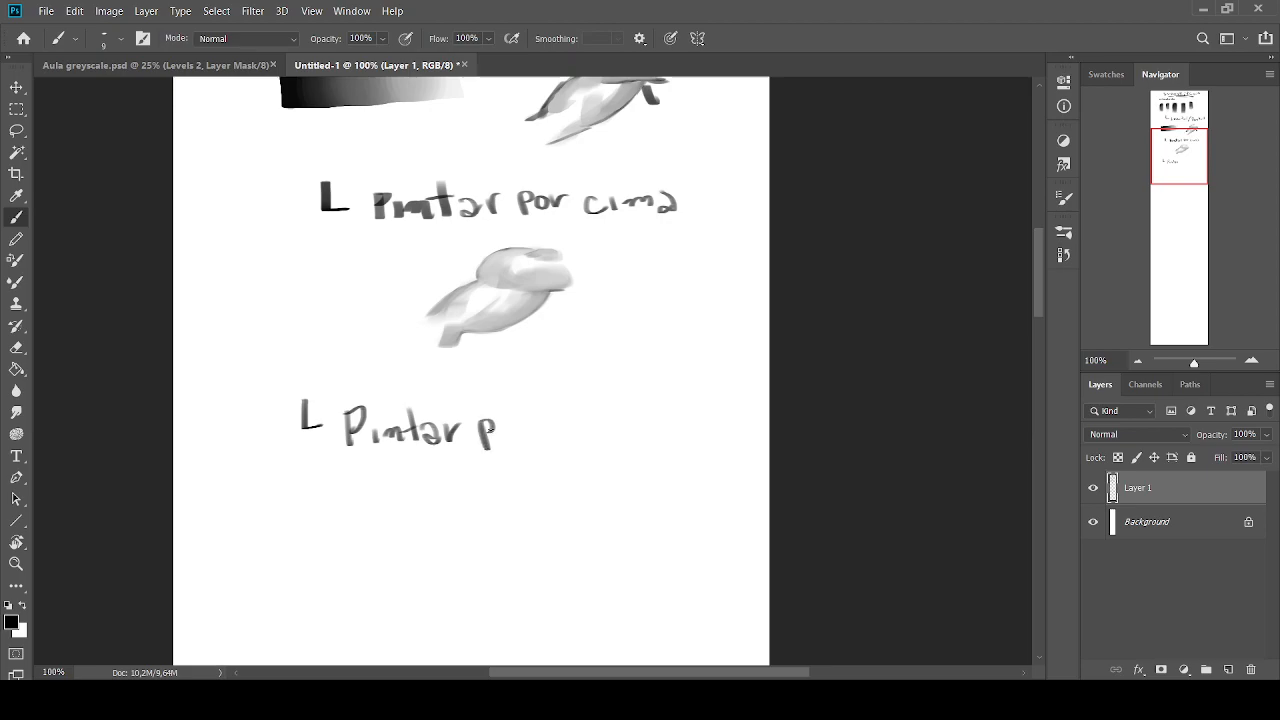
pyautogui.moveTo(560, 408)
pyautogui.mouseDown()
pyautogui.moveTo(574, 432)
pyautogui.moveTo(598, 434)
pyautogui.mouseUp()
pyautogui.moveTo(604, 422)
pyautogui.mouseDown()
pyautogui.moveTo(605, 434)
pyautogui.moveTo(624, 424)
pyautogui.mouseUp()
pyautogui.moveTo(646, 412); pyautogui.dragTo(648, 422)
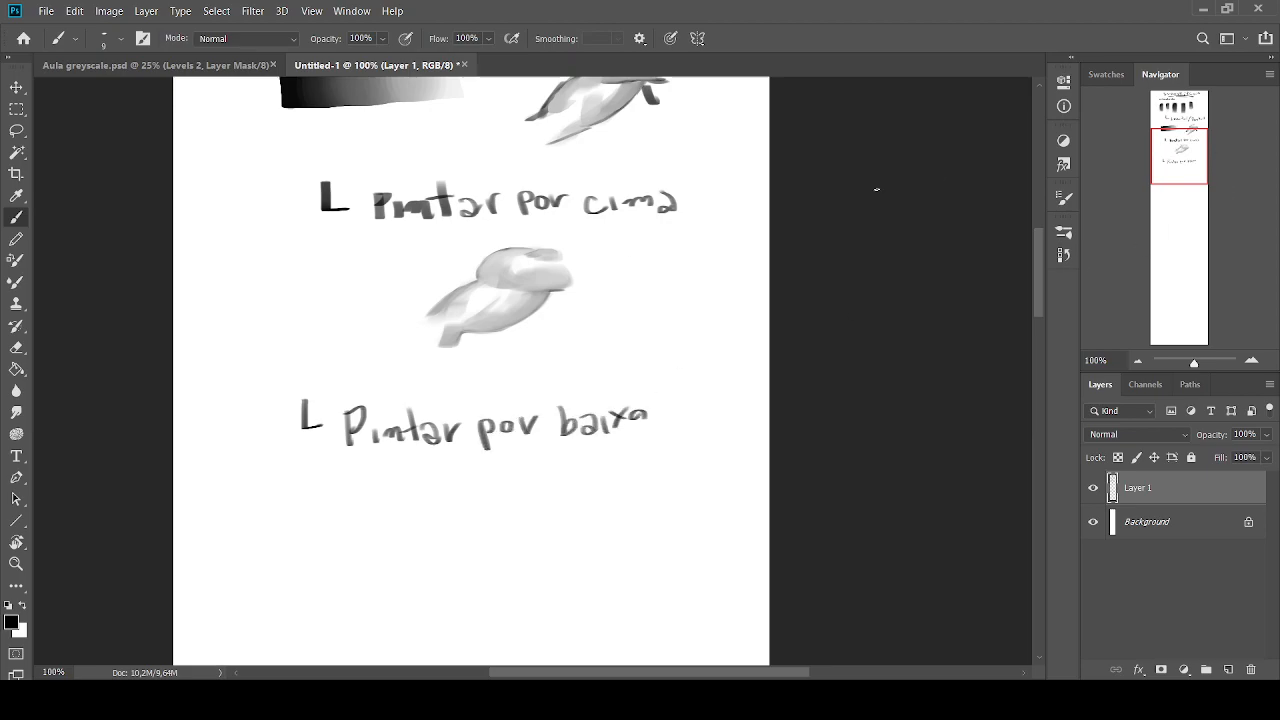
# Sketch the upper and lower black outlines of a rounded form below the "Pintar por baixo" label, and undo the stray inner strokes
pyautogui.moveTo(1180, 138); pyautogui.dragTo(1178, 147)
pyautogui.press(']')
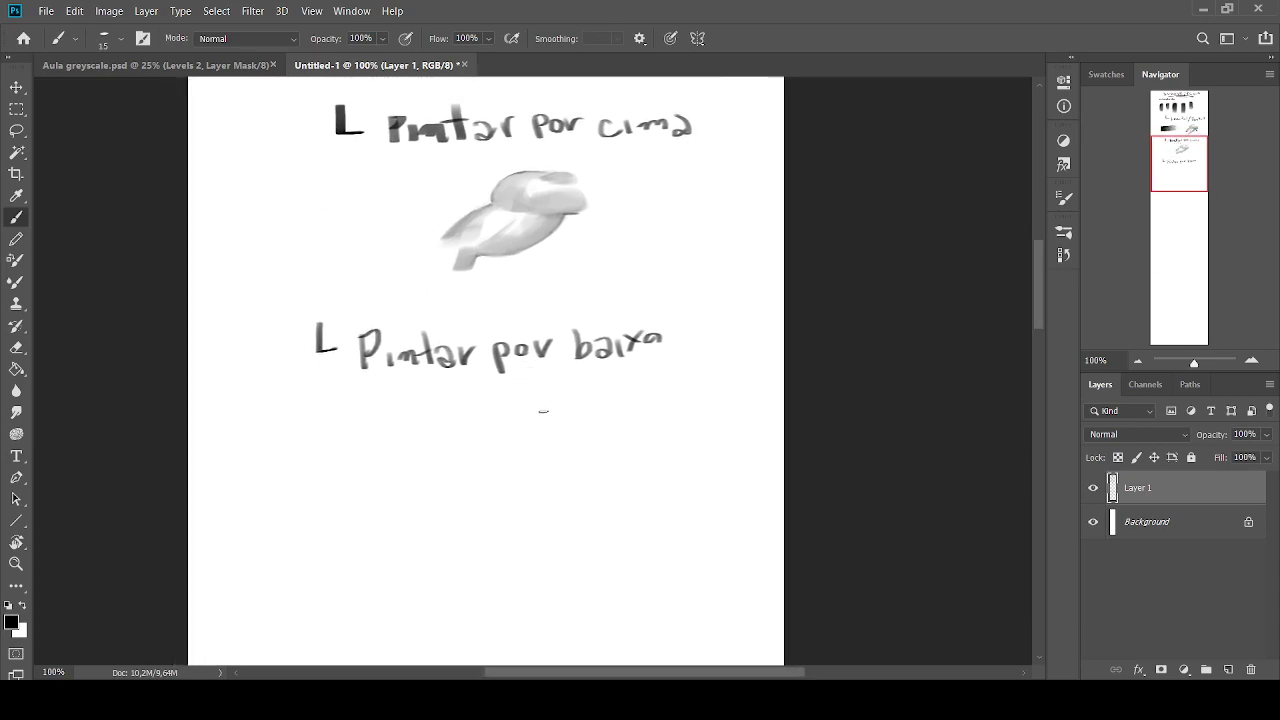
pyautogui.moveTo(509, 419); pyautogui.dragTo(451, 458)
pyautogui.press('[')
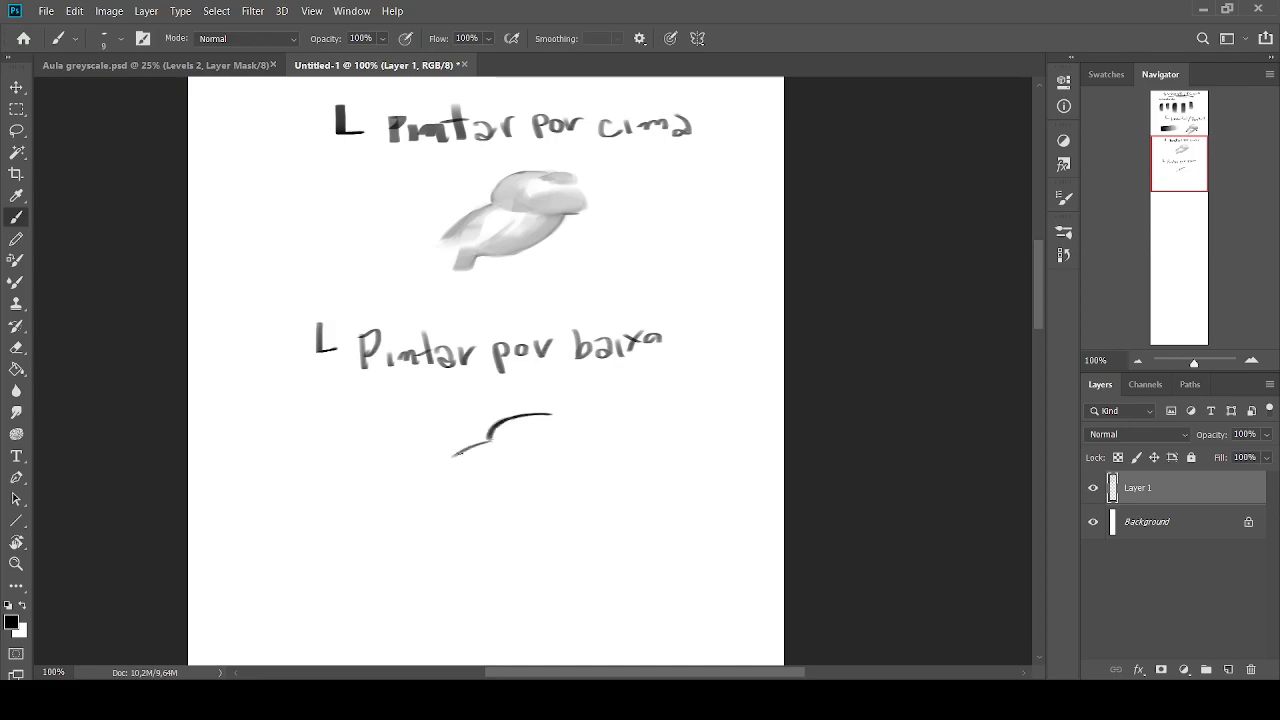
pyautogui.moveTo(540, 458)
pyautogui.mouseDown()
pyautogui.moveTo(562, 460)
pyautogui.moveTo(484, 486)
pyautogui.mouseUp()
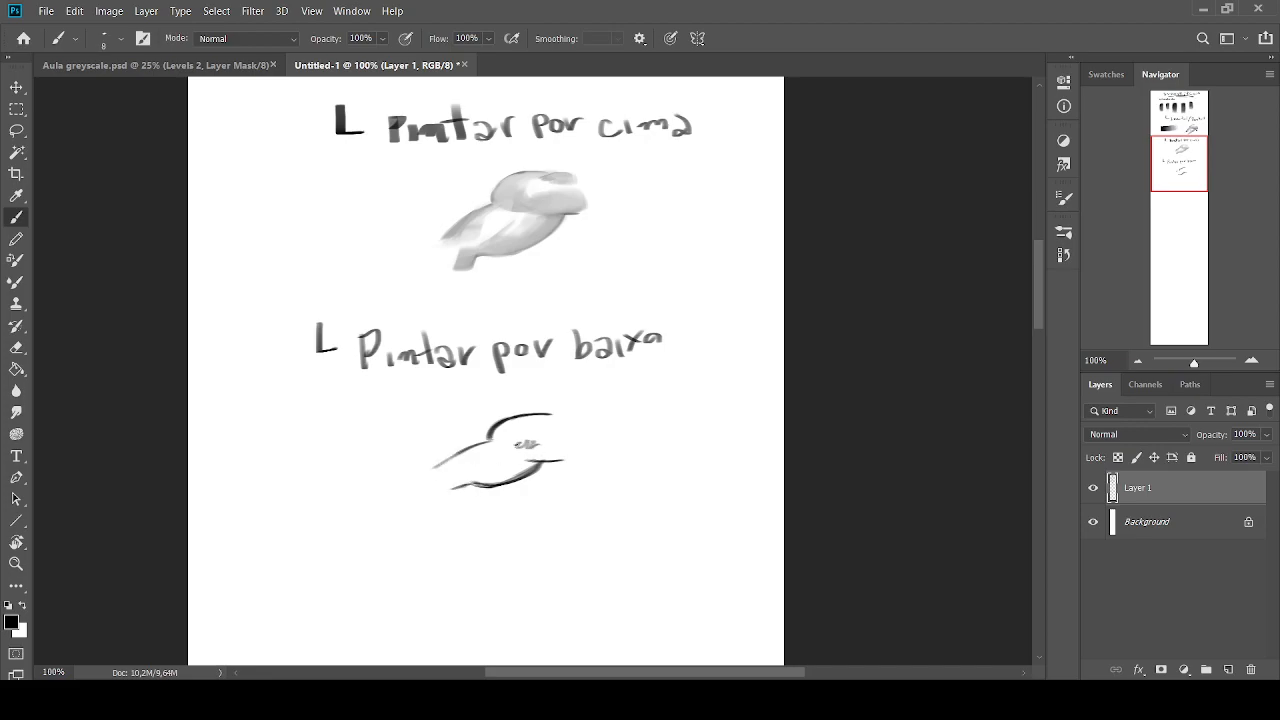
pyautogui.hotkey('ctrl', 'z')
pyautogui.hotkey('ctrl', 'z')
pyautogui.hotkey('ctrl', 'z')
# Create a new layer between Background and Layer 1, and sample a dark grey with the brush at size 35
pyautogui.click(1186, 522)
pyautogui.click(1228, 669)
pyautogui.press(']')
pyautogui.press(']')
pyautogui.press(']')
pyautogui.keyDown('alt'); pyautogui.click(533, 471); pyautogui.keyUp('alt')
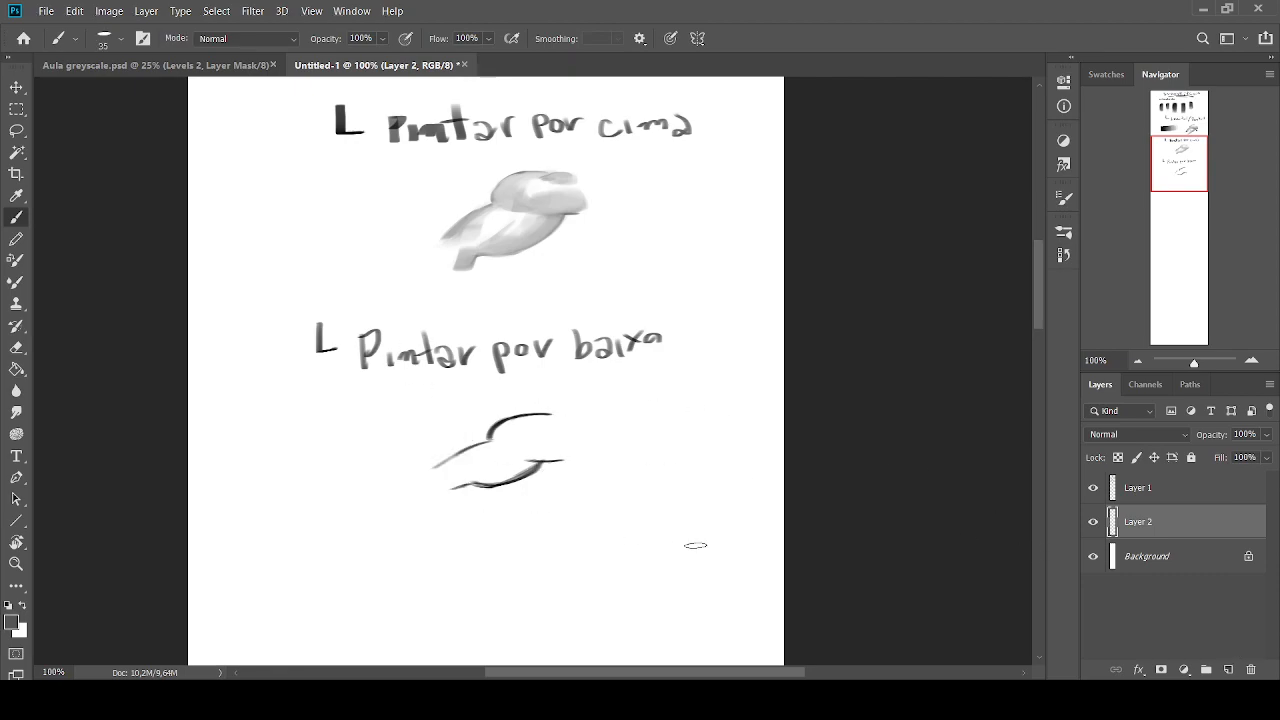
# Toggle the visibility of Layer 1 and Layer 2, and try a broad stroke under the outlines before undoing it
pyautogui.press('[')
pyautogui.click(1093, 488)
pyautogui.click(1093, 488)
pyautogui.click(1093, 522)
pyautogui.click(1093, 523)
pyautogui.click(1093, 522)
pyautogui.press(']')
pyautogui.moveTo(527, 462)
pyautogui.mouseDown()
pyautogui.moveTo(485, 480)
pyautogui.moveTo(462, 510)
pyautogui.mouseUp()
pyautogui.hotkey('ctrl', 'z')
# Fill the area between the outlines with light grey on Layer 2 and shade the upper rounded part with sampled greys
pyautogui.press('[')
pyautogui.press('[')
pyautogui.press('[')
pyautogui.moveTo(556, 459)
pyautogui.mouseDown()
pyautogui.moveTo(525, 417)
pyautogui.moveTo(502, 436)
pyautogui.moveTo(515, 446)
pyautogui.moveTo(534, 422)
pyautogui.moveTo(513, 427)
pyautogui.moveTo(526, 421)
pyautogui.moveTo(533, 444)
pyautogui.moveTo(507, 432)
pyautogui.moveTo(527, 445)
pyautogui.moveTo(511, 420)
pyautogui.moveTo(523, 429)
pyautogui.moveTo(502, 444)
pyautogui.moveTo(539, 451)
pyautogui.moveTo(481, 475)
pyautogui.moveTo(526, 456)
pyautogui.moveTo(530, 469)
pyautogui.moveTo(491, 477)
pyautogui.moveTo(478, 455)
pyautogui.moveTo(503, 431)
pyautogui.moveTo(447, 474)
pyautogui.mouseUp()
pyautogui.keyDown('alt'); pyautogui.click(535, 442); pyautogui.keyUp('alt')
pyautogui.keyDown('alt'); pyautogui.click(547, 457); pyautogui.keyUp('alt')
pyautogui.keyDown('alt'); pyautogui.click(543, 459); pyautogui.keyUp('alt')
pyautogui.keyDown('alt'); pyautogui.click(530, 432); pyautogui.keyUp('alt')
pyautogui.keyDown('alt'); pyautogui.click(508, 427); pyautogui.keyUp('alt')
pyautogui.keyDown('alt'); pyautogui.click(518, 448); pyautogui.keyUp('alt')
pyautogui.keyDown('alt'); pyautogui.click(513, 427); pyautogui.keyUp('alt')
pyautogui.keyDown('alt'); pyautogui.click(507, 433); pyautogui.keyUp('alt')
pyautogui.keyDown('alt'); pyautogui.click(526, 442); pyautogui.keyUp('alt')
pyautogui.keyDown('alt'); pyautogui.click(522, 425); pyautogui.keyUp('alt')
pyautogui.keyDown('alt'); pyautogui.click(534, 456); pyautogui.keyUp('alt')
# Shade the lower part of the form on Layer 2 and blend greys and white across both parts, ending at brush size 40
pyautogui.keyDown('alt'); pyautogui.click(524, 463); pyautogui.keyUp('alt')
pyautogui.keyDown('alt'); pyautogui.click(530, 466); pyautogui.keyUp('alt')
pyautogui.keyDown('alt'); pyautogui.click(494, 468); pyautogui.keyUp('alt')
pyautogui.keyDown('alt'); pyautogui.click(486, 463); pyautogui.keyUp('alt')
pyautogui.moveTo(477, 465)
pyautogui.mouseDown()
pyautogui.moveTo(454, 476)
pyautogui.moveTo(461, 459)
pyautogui.moveTo(522, 466)
pyautogui.moveTo(556, 445)
pyautogui.moveTo(518, 438)
pyautogui.moveTo(512, 422)
pyautogui.moveTo(558, 420)
pyautogui.mouseUp()
pyautogui.keyDown('alt'); pyautogui.click(474, 457); pyautogui.keyUp('alt')
pyautogui.keyDown('alt'); pyautogui.click(473, 467); pyautogui.keyUp('alt')
pyautogui.keyDown('alt'); pyautogui.click(488, 463); pyautogui.keyUp('alt')
pyautogui.keyDown('alt'); pyautogui.click(508, 472); pyautogui.keyUp('alt')
pyautogui.keyDown('alt'); pyautogui.click(536, 445); pyautogui.keyUp('alt')
pyautogui.keyDown('alt'); pyautogui.click(562, 430); pyautogui.keyUp('alt')
pyautogui.keyDown('alt'); pyautogui.click(543, 439); pyautogui.keyUp('alt')
pyautogui.keyDown('alt'); pyautogui.click(524, 425); pyautogui.keyUp('alt')
pyautogui.keyDown('alt'); pyautogui.click(514, 423); pyautogui.keyUp('alt')
pyautogui.keyDown('alt'); pyautogui.click(464, 480); pyautogui.keyUp('alt')
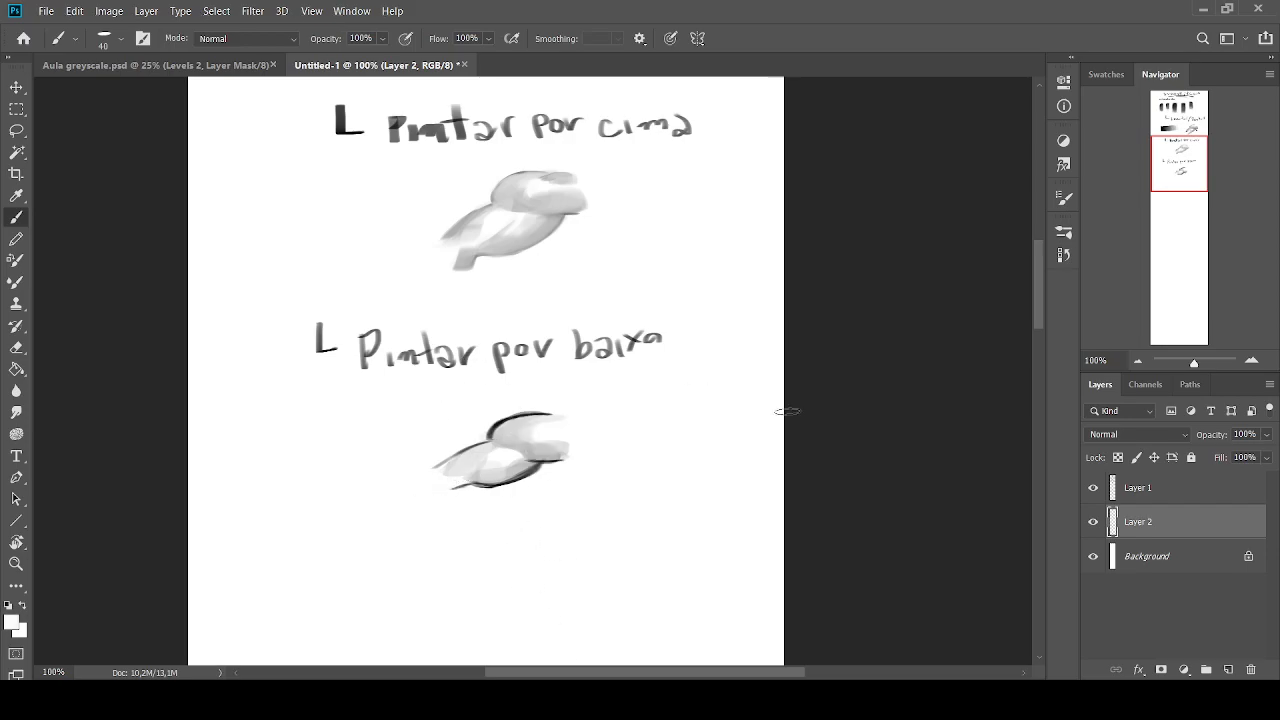
# Draw a black arrow pointing at the "Lasso tool / Pen tool" label at brush size 15, and undo it
pyautogui.press('[')
pyautogui.press('[')
pyautogui.moveTo(1174, 145)
pyautogui.mouseDown()
pyautogui.moveTo(1174, 119)
pyautogui.moveTo(1175, 164)
pyautogui.moveTo(1168, 131)
pyautogui.mouseUp()
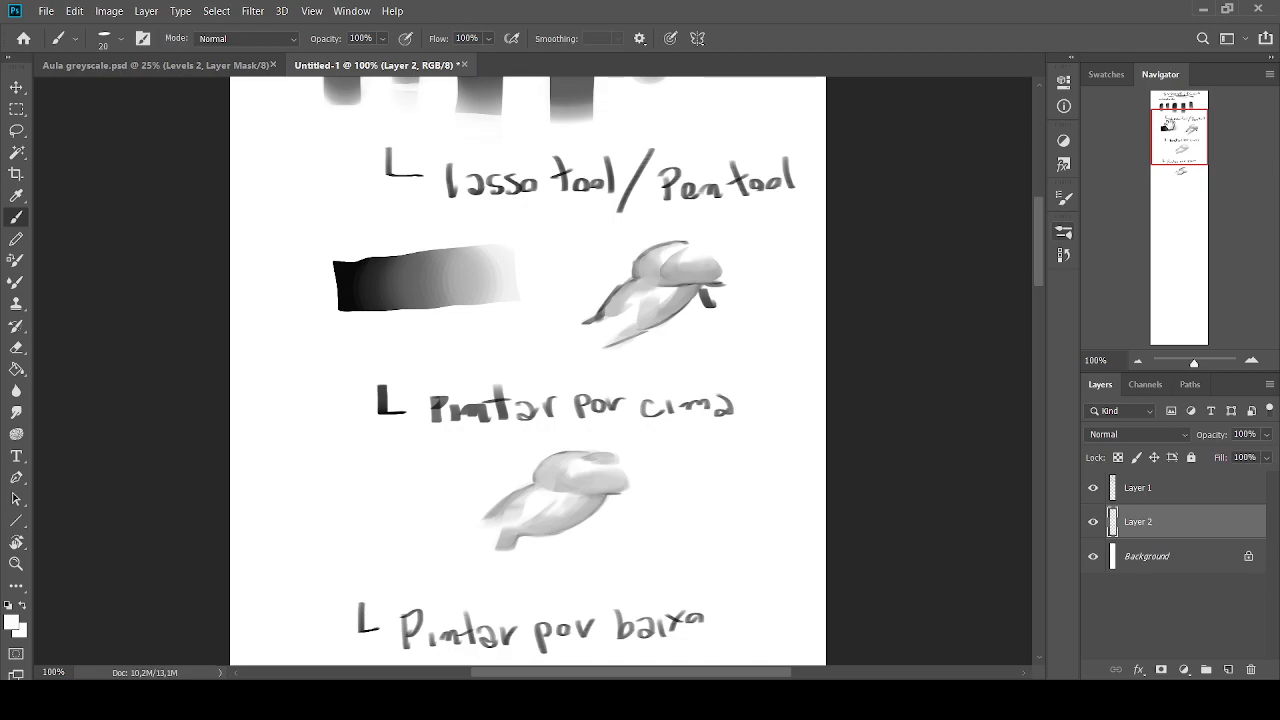
pyautogui.click(8, 605)
pyautogui.press('[')
pyautogui.moveTo(300, 178)
pyautogui.mouseDown()
pyautogui.moveTo(298, 211)
pyautogui.moveTo(268, 189)
pyautogui.mouseUp()
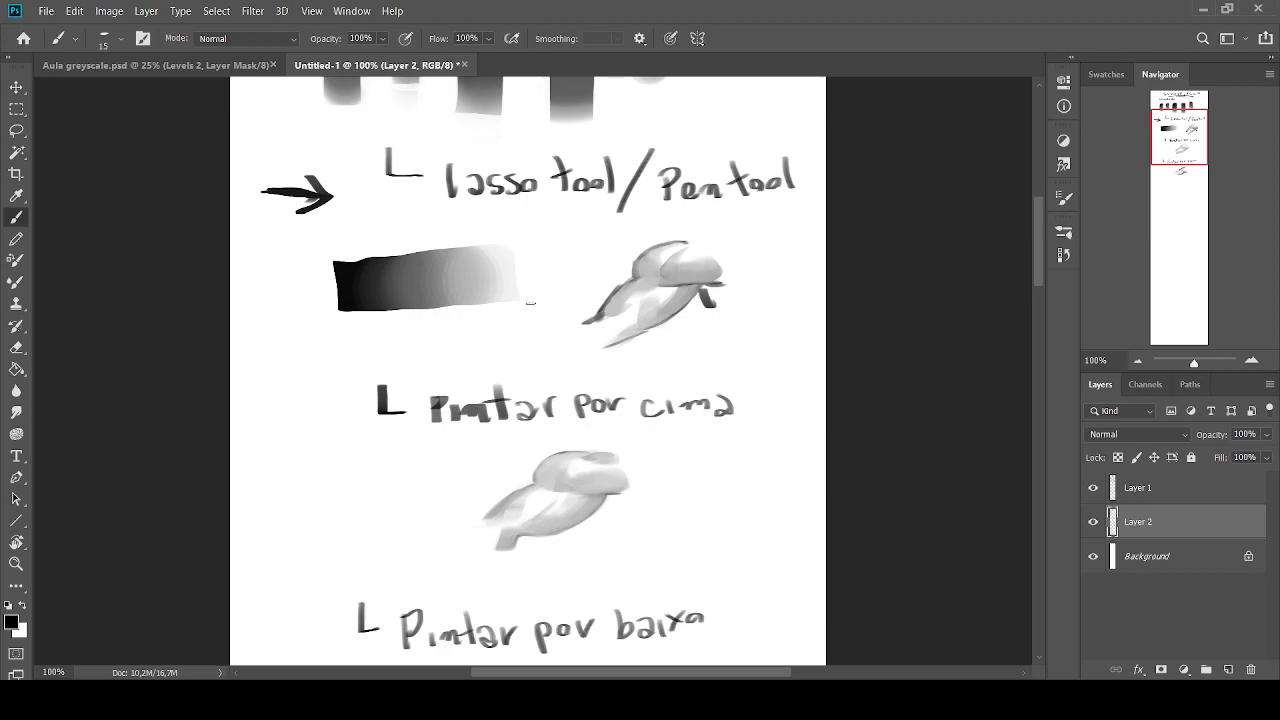
pyautogui.hotkey('ctrl', 'z')
pyautogui.hotkey('ctrl', 'z')
pyautogui.hotkey('ctrl', 'z')
pyautogui.press(']')
pyautogui.press(']')
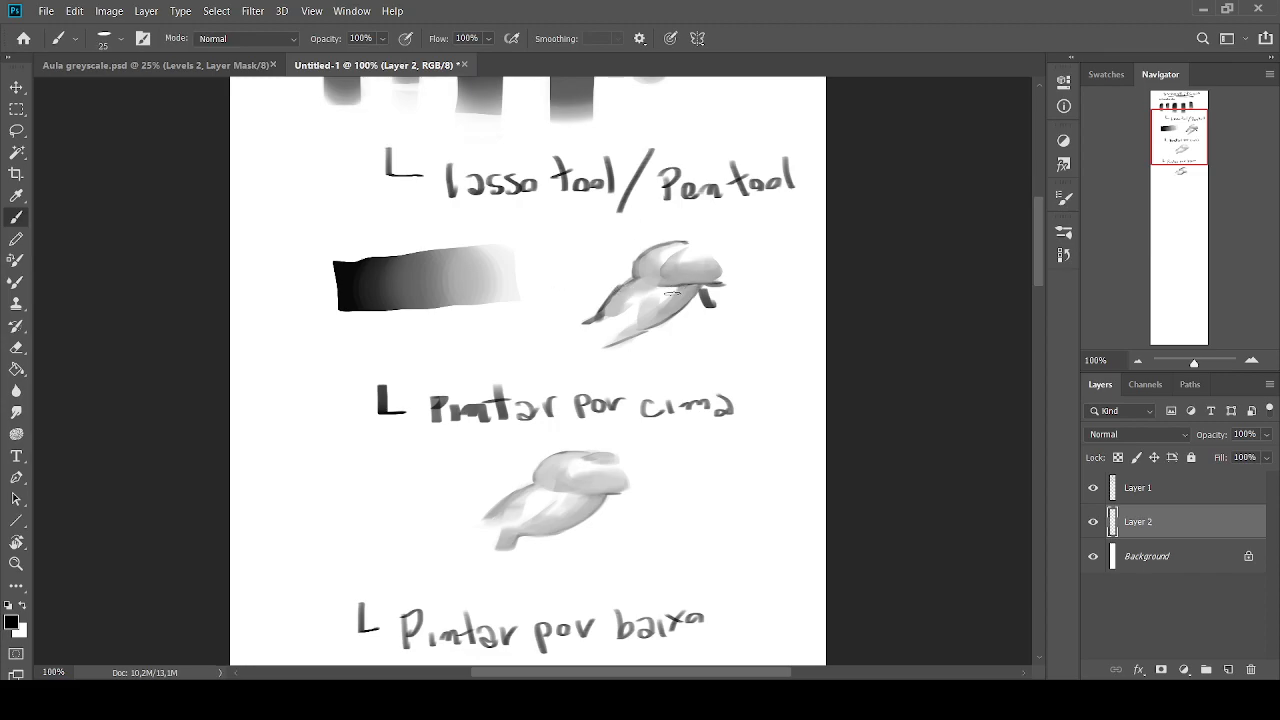
# Lasso a slanted oval area to the right of the lasso-painted form and sample near-black from the gradient bar
pyautogui.keyDown('alt'); pyautogui.click(672, 283); pyautogui.keyUp('alt')
pyautogui.click(15, 135)
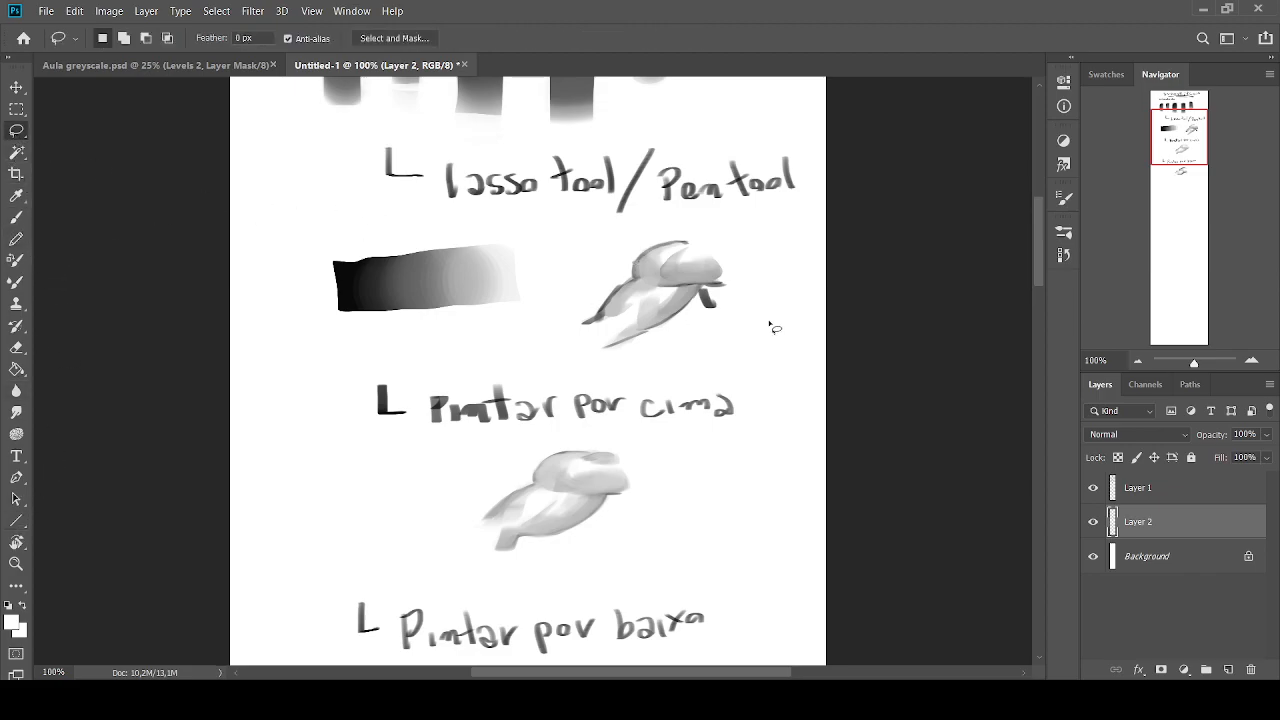
pyautogui.moveTo(791, 289)
pyautogui.mouseDown()
pyautogui.moveTo(778, 331)
pyautogui.moveTo(734, 357)
pyautogui.mouseUp()
pyautogui.press('b')
pyautogui.keyDown('alt'); pyautogui.click(343, 280); pyautogui.keyUp('alt')
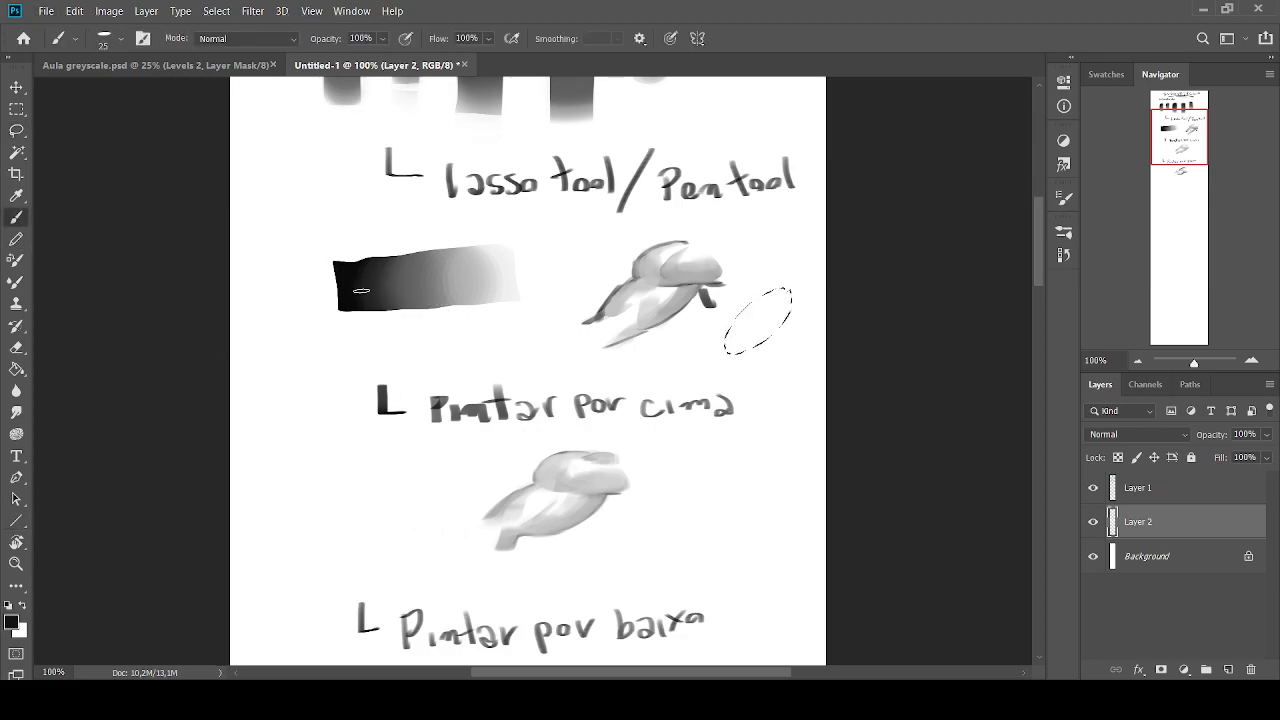
# Shade the lower edge of the oval selection with a large soft round brush, and deselect it
pyautogui.press('.')
pyautogui.press('.')
pyautogui.press('.')
pyautogui.press('.')
pyautogui.press('.')
pyautogui.press('.')
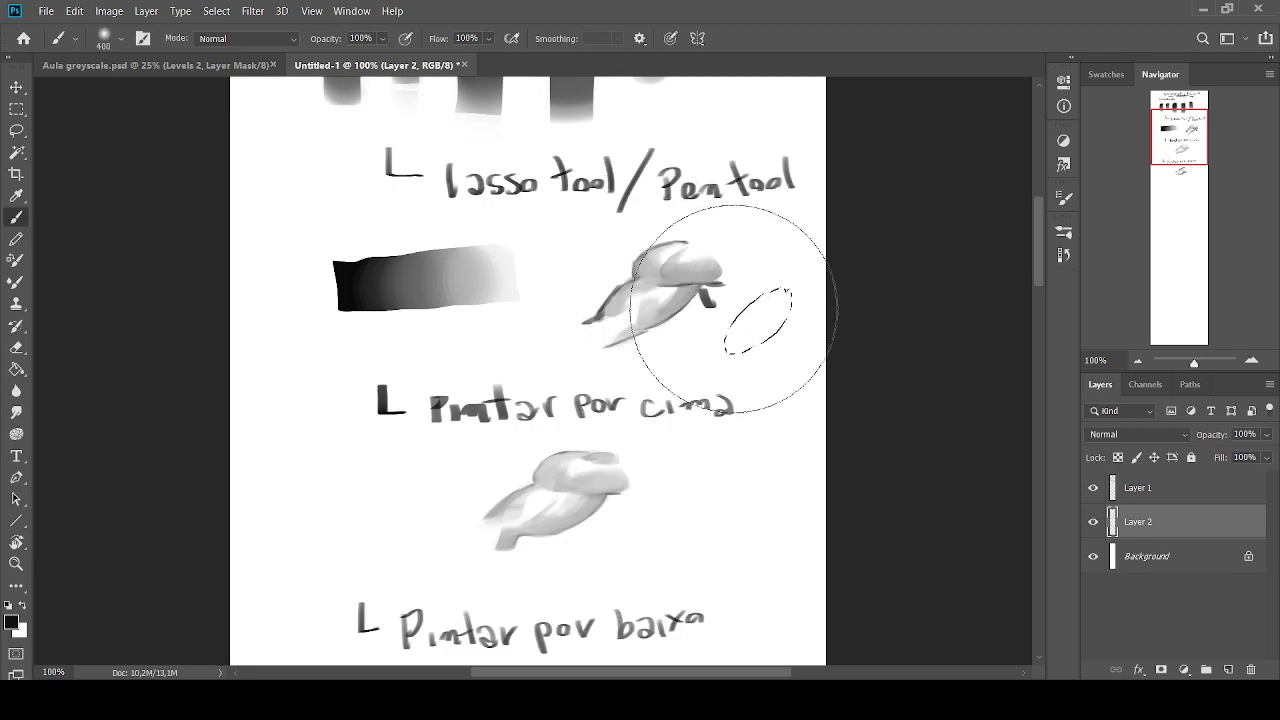
pyautogui.moveTo(762, 362)
pyautogui.mouseDown()
pyautogui.moveTo(726, 362)
pyautogui.moveTo(781, 327)
pyautogui.moveTo(735, 377)
pyautogui.moveTo(804, 302)
pyautogui.moveTo(738, 381)
pyautogui.mouseUp()
pyautogui.click(16, 130)
pyautogui.hotkey('ctrl', 'd')
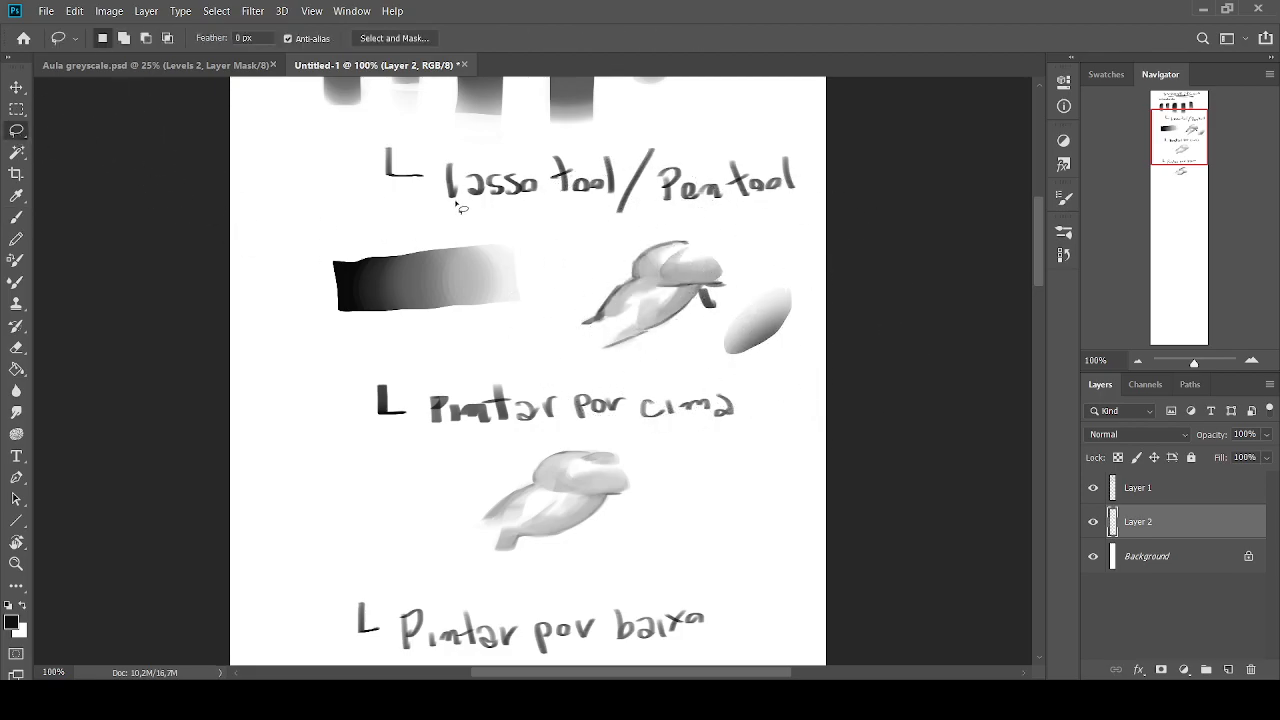
# Annotate the shaded oval at brush size 10 with arrows labelled "soft" at its upper edge and "hard" at its lower edge
pyautogui.click(16, 217)
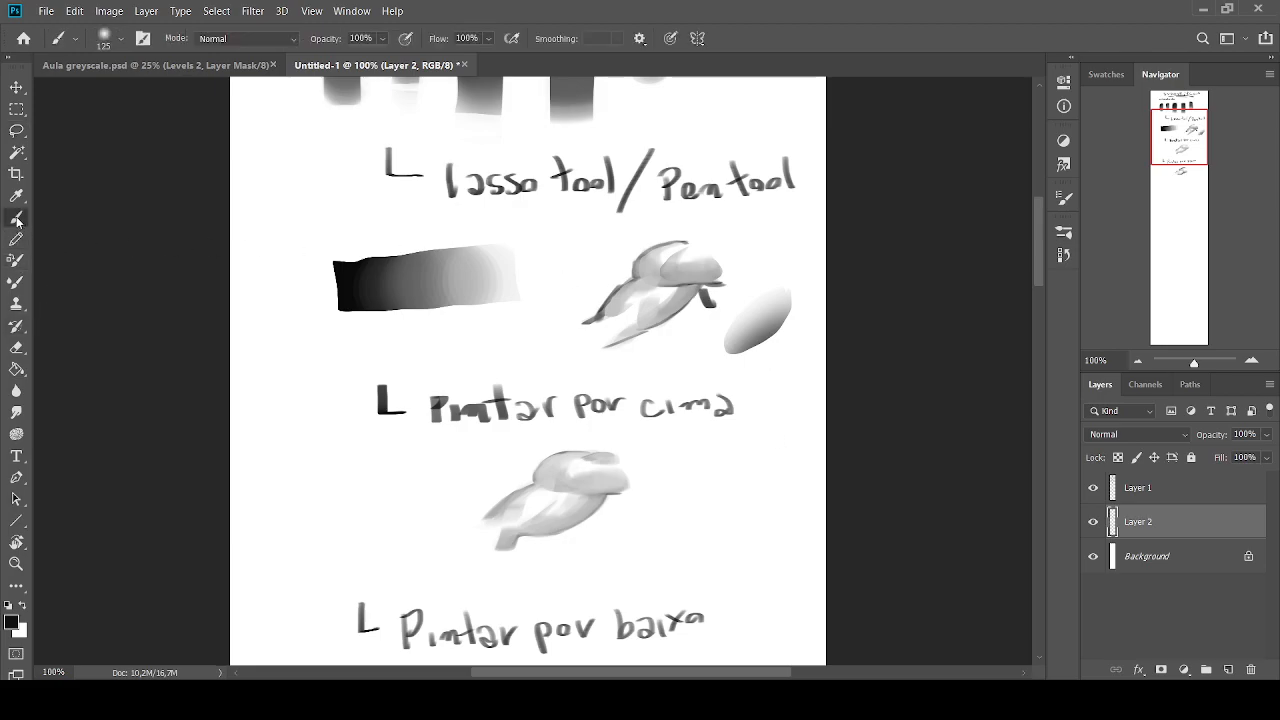
pyautogui.press('.')
pyautogui.press('.')
pyautogui.moveTo(778, 258)
pyautogui.mouseDown()
pyautogui.moveTo(748, 268)
pyautogui.moveTo(748, 240)
pyautogui.moveTo(733, 232)
pyautogui.moveTo(762, 214)
pyautogui.moveTo(783, 225)
pyautogui.mouseUp()
pyautogui.moveTo(774, 214); pyautogui.dragTo(796, 209)
pyautogui.moveTo(756, 366)
pyautogui.mouseDown()
pyautogui.moveTo(764, 409)
pyautogui.moveTo(797, 400)
pyautogui.moveTo(817, 371)
pyautogui.mouseUp()
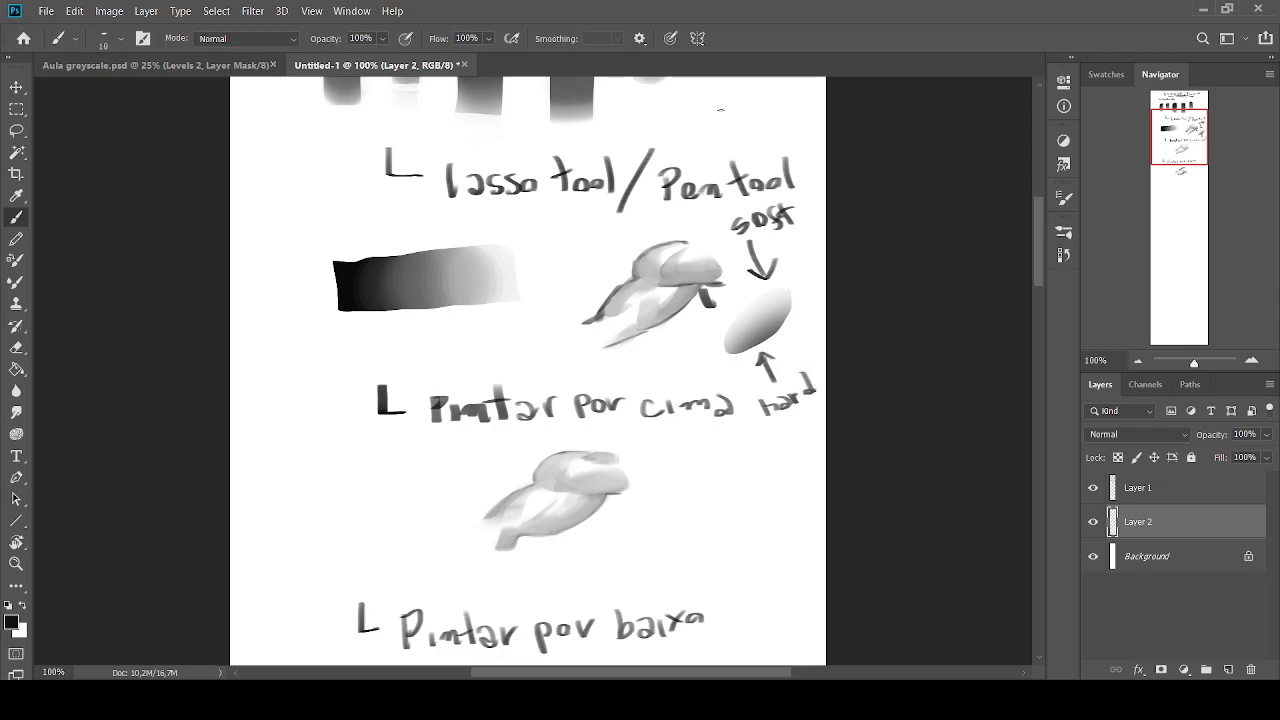
# Try long underlines at brush size 25 below the "Lasso tool / Pen tool" and "Pintar por cima" labels, undoing both
pyautogui.press(']')
pyautogui.press(']')
pyautogui.moveTo(672, 213); pyautogui.dragTo(444, 212)
pyautogui.hotkey('ctrl', 'z')
pyautogui.moveTo(768, 435); pyautogui.dragTo(322, 448)
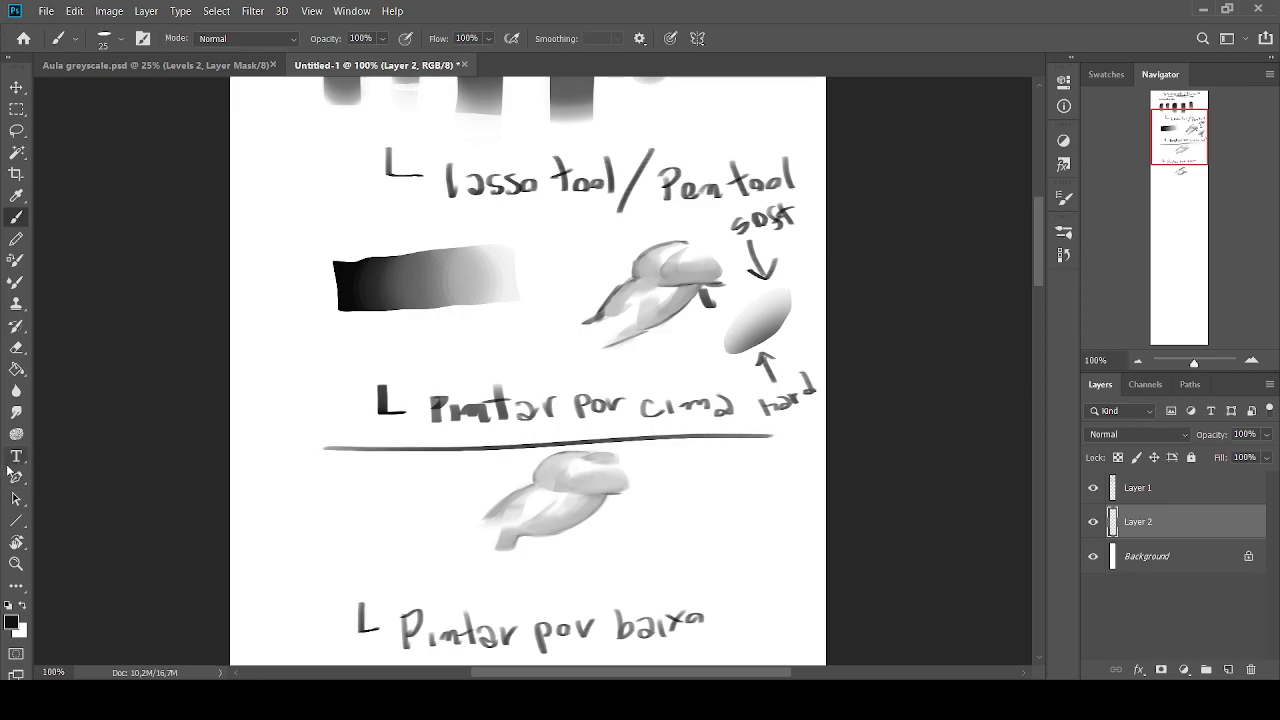
pyautogui.hotkey('ctrl', 'z')
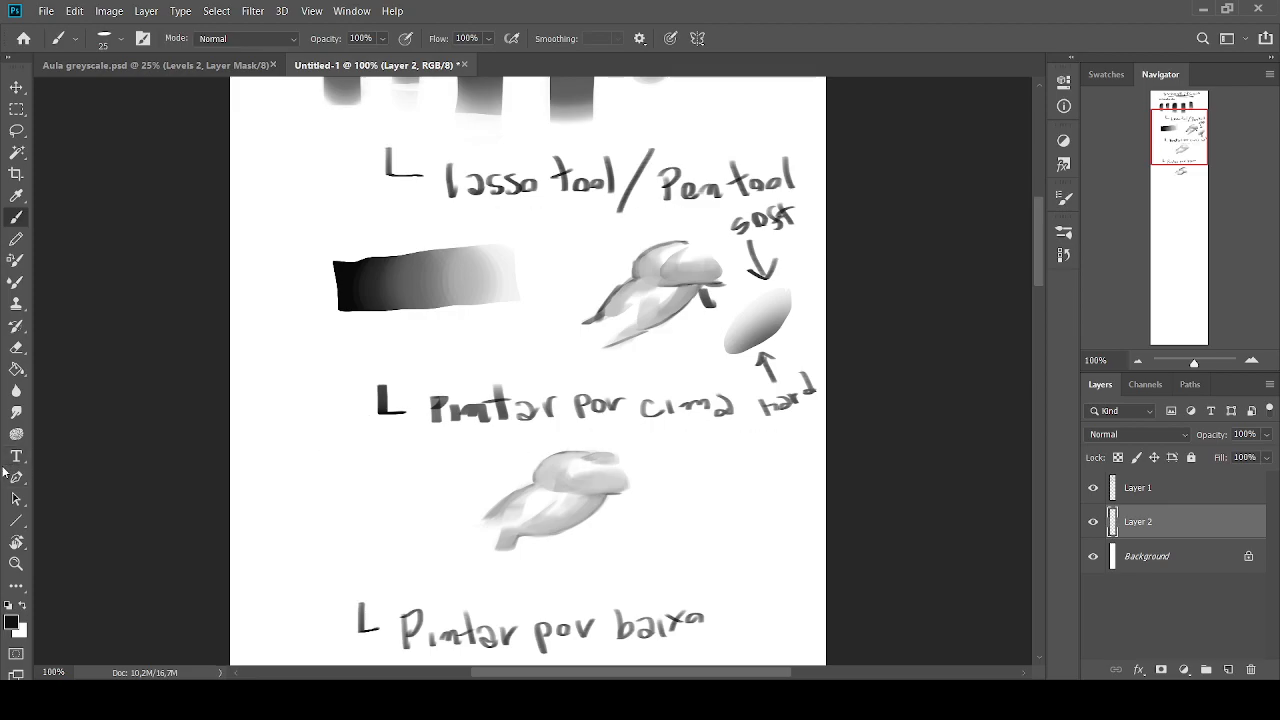
pyautogui.moveTo(1170, 133); pyautogui.dragTo(1167, 156)
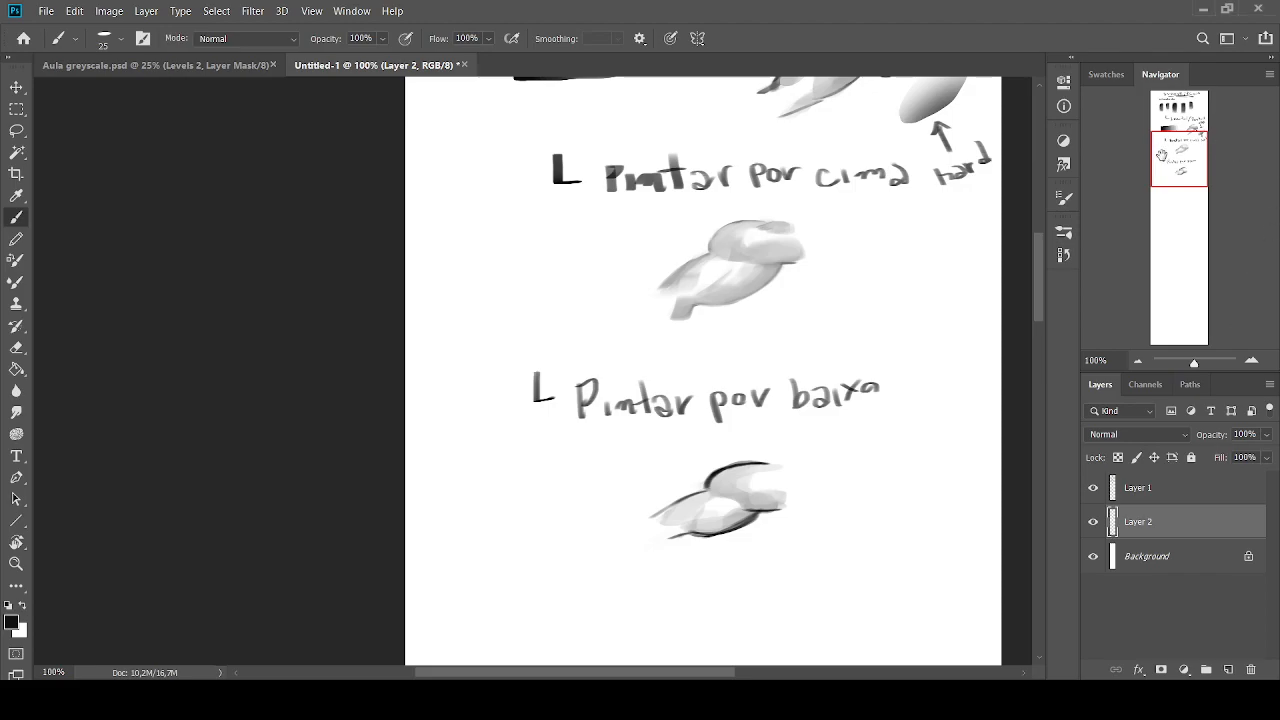
# On Layer 1, handwrite the heading "Hard / Soft edge" below the form under "Pintar por baixo"
pyautogui.moveTo(1163, 157); pyautogui.dragTo(1168, 178)
pyautogui.click(1175, 489)
pyautogui.press('[')
pyautogui.press('[')
pyautogui.press('[')
pyautogui.moveTo(440, 398)
pyautogui.mouseDown()
pyautogui.moveTo(445, 434)
pyautogui.moveTo(466, 430)
pyautogui.mouseUp()
pyautogui.moveTo(446, 418)
pyautogui.mouseDown()
pyautogui.moveTo(495, 421)
pyautogui.moveTo(502, 399)
pyautogui.moveTo(548, 430)
pyautogui.mouseUp()
pyautogui.moveTo(545, 416); pyautogui.dragTo(547, 428)
pyautogui.press(']')
pyautogui.moveTo(586, 385); pyautogui.dragTo(567, 452)
pyautogui.moveTo(637, 400)
pyautogui.mouseDown()
pyautogui.moveTo(613, 430)
pyautogui.moveTo(652, 424)
pyautogui.mouseUp()
pyautogui.moveTo(676, 394)
pyautogui.mouseDown()
pyautogui.moveTo(660, 414)
pyautogui.moveTo(698, 427)
pyautogui.mouseUp()
pyautogui.moveTo(684, 406); pyautogui.dragTo(787, 427)
pyautogui.moveTo(786, 416)
pyautogui.mouseDown()
pyautogui.moveTo(768, 422)
pyautogui.moveTo(802, 436)
pyautogui.moveTo(834, 424)
pyautogui.mouseUp()
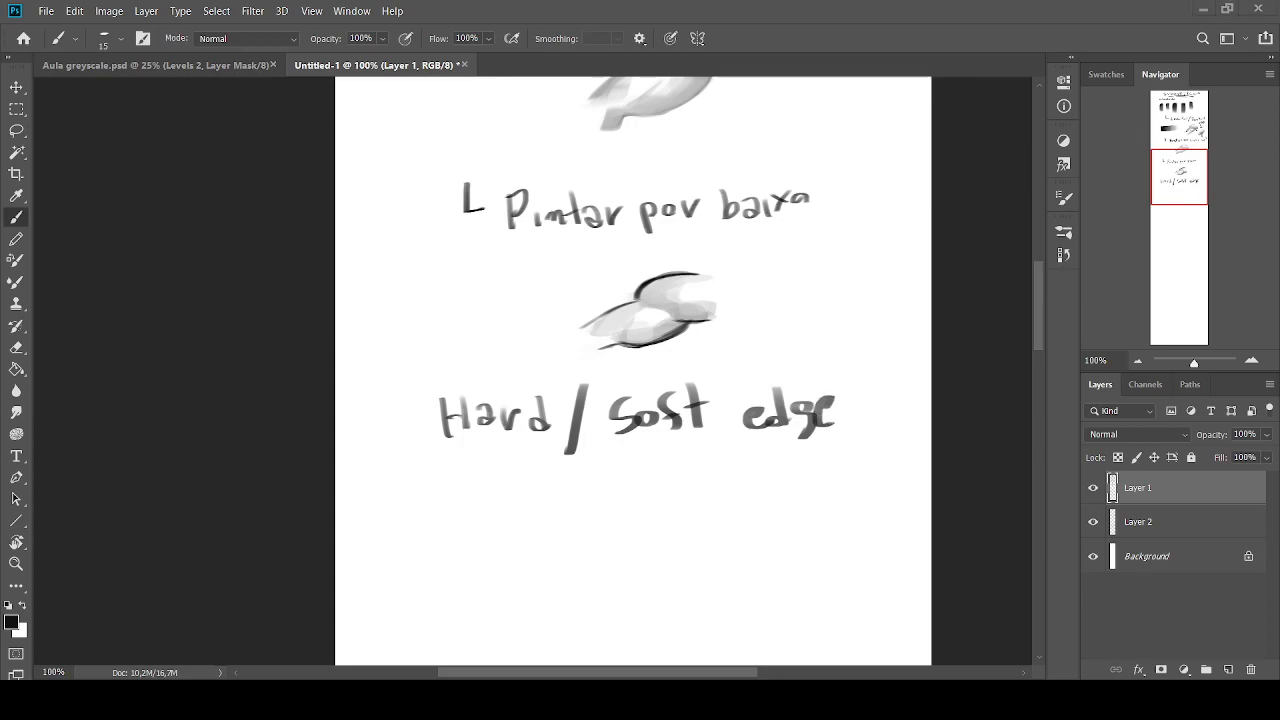
# On a new layer, underline the "Hard / Soft edge" heading and outline the slanted top face of a cube below it
pyautogui.moveTo(1180, 177)
pyautogui.mouseDown()
pyautogui.moveTo(1173, 227)
pyautogui.moveTo(1179, 197)
pyautogui.mouseUp()
pyautogui.click(1228, 669)
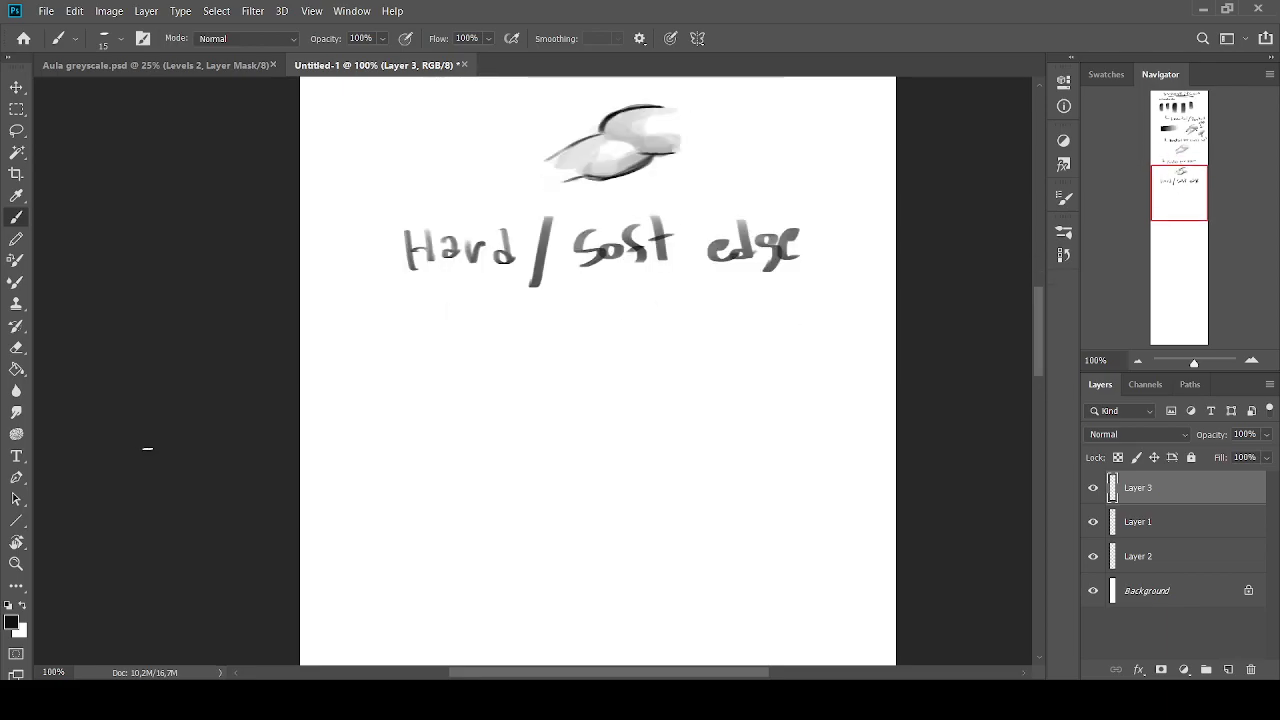
pyautogui.moveTo(770, 282)
pyautogui.mouseDown()
pyautogui.moveTo(410, 288)
pyautogui.moveTo(456, 358)
pyautogui.moveTo(456, 462)
pyautogui.mouseUp()
pyautogui.moveTo(460, 366); pyautogui.dragTo(338, 378)
pyautogui.hotkey('ctrl', 'z')
pyautogui.hotkey('ctrl', 'z')
pyautogui.hotkey('ctrl', 'z')
pyautogui.moveTo(495, 368); pyautogui.dragTo(389, 365)
pyautogui.hotkey('ctrl', 'z')
pyautogui.moveTo(506, 361)
pyautogui.mouseDown()
pyautogui.moveTo(447, 312)
pyautogui.moveTo(366, 314)
pyautogui.moveTo(398, 361)
pyautogui.mouseUp()
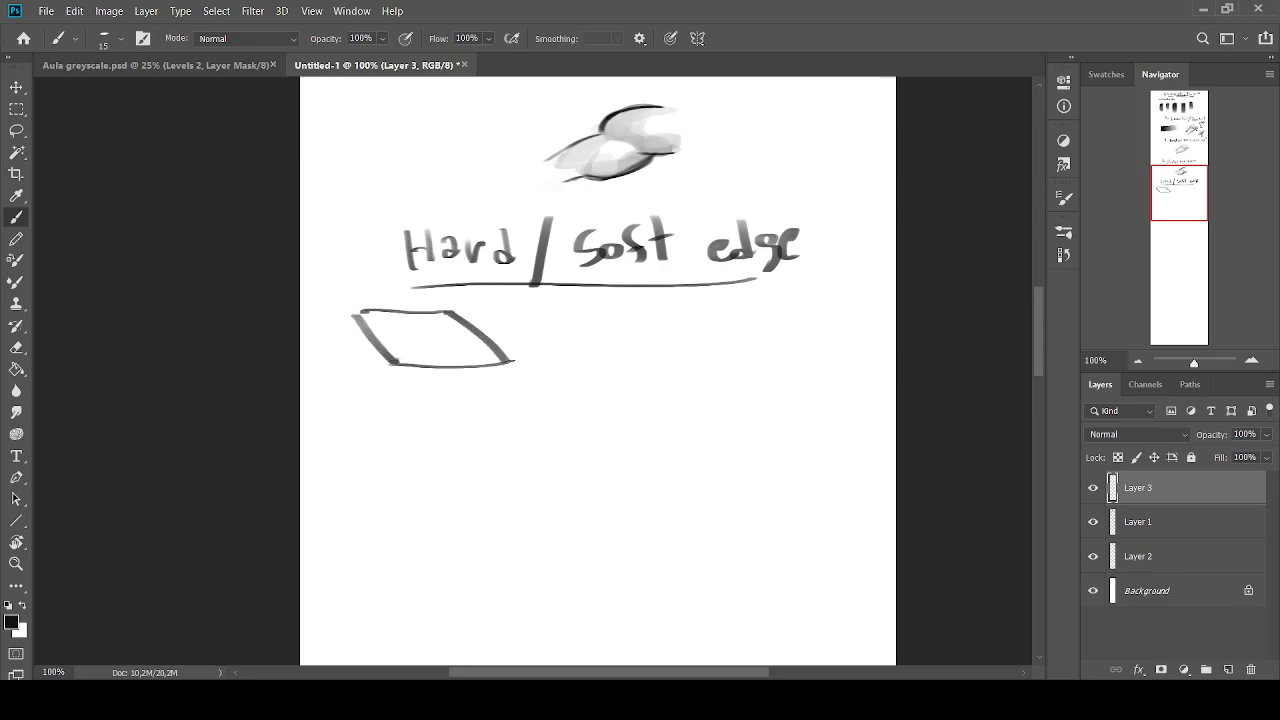
# Complete the cube's outline with the edges of its front face and its narrow left side face
pyautogui.moveTo(512, 360); pyautogui.dragTo(516, 457)
pyautogui.moveTo(396, 366)
pyautogui.mouseDown()
pyautogui.moveTo(398, 452)
pyautogui.moveTo(517, 457)
pyautogui.mouseUp()
pyautogui.moveTo(368, 441); pyautogui.dragTo(402, 451)
pyautogui.hotkey('ctrl', 'z')
pyautogui.moveTo(349, 316); pyautogui.dragTo(348, 412)
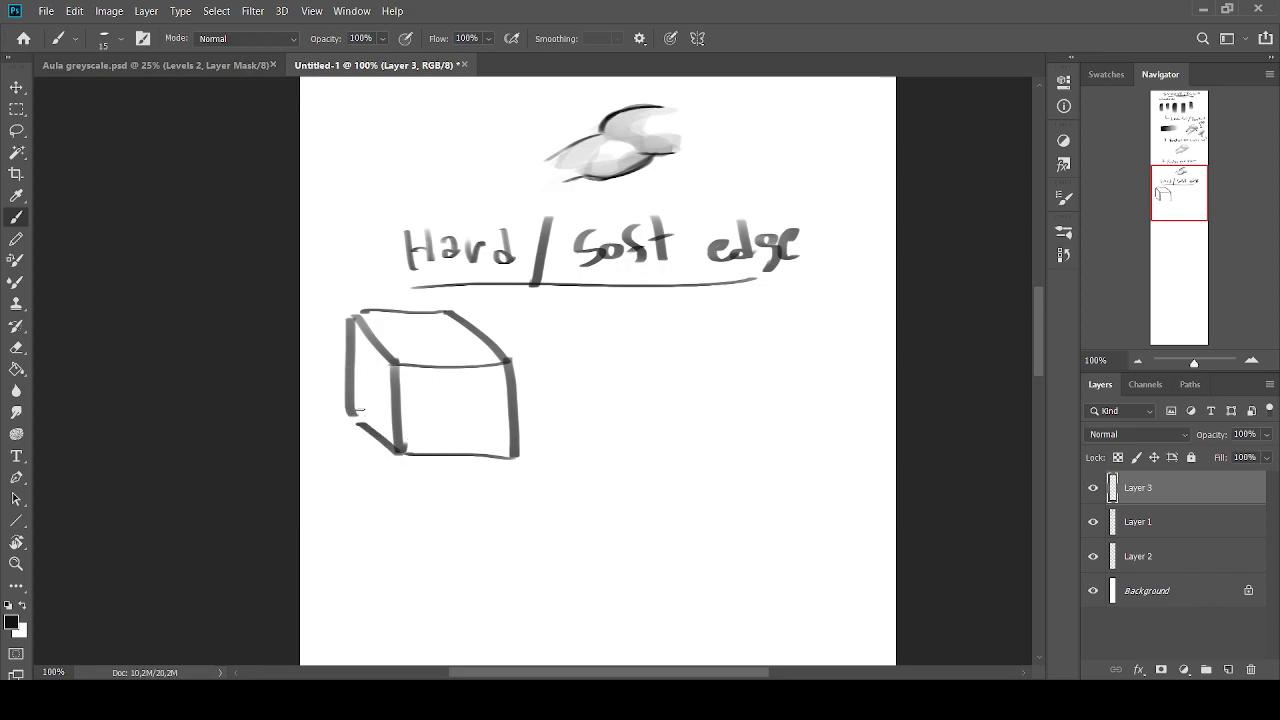
# Shade the cube's front face medium grey and its left side face darker grey
pyautogui.press(']')
pyautogui.press(']')
pyautogui.press(']')
pyautogui.press(']')
pyautogui.press(']')
pyautogui.moveTo(493, 369); pyautogui.dragTo(494, 448)
pyautogui.press('x')
pyautogui.keyDown('alt'); pyautogui.click(494, 390); pyautogui.keyUp('alt')
pyautogui.moveTo(478, 374)
pyautogui.mouseDown()
pyautogui.moveTo(476, 412)
pyautogui.moveTo(429, 374)
pyautogui.moveTo(420, 410)
pyautogui.moveTo(460, 440)
pyautogui.moveTo(430, 380)
pyautogui.moveTo(426, 451)
pyautogui.moveTo(508, 453)
pyautogui.moveTo(500, 396)
pyautogui.moveTo(507, 424)
pyautogui.mouseUp()
pyautogui.keyDown('alt'); pyautogui.click(514, 441); pyautogui.keyUp('alt')
pyautogui.press('[')
pyautogui.moveTo(353, 327)
pyautogui.mouseDown()
pyautogui.moveTo(384, 381)
pyautogui.moveTo(363, 338)
pyautogui.moveTo(379, 358)
pyautogui.moveTo(387, 439)
pyautogui.moveTo(362, 413)
pyautogui.moveTo(367, 344)
pyautogui.moveTo(353, 321)
pyautogui.moveTo(361, 399)
pyautogui.mouseUp()
pyautogui.keyDown('alt'); pyautogui.click(370, 403); pyautogui.keyUp('alt')
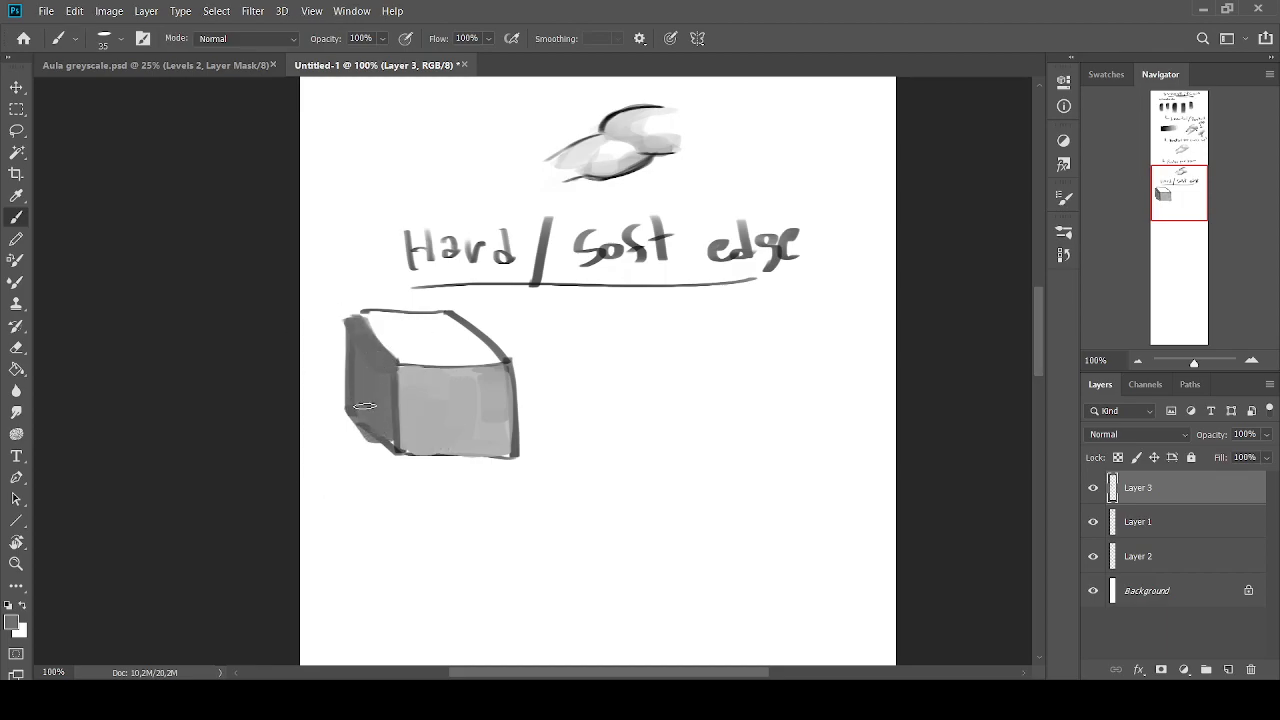
# Paint the cube's top face near-white and highlight the vertical edge between its front and side faces
pyautogui.keyDown('alt'); pyautogui.click(450, 383); pyautogui.keyUp('alt')
pyautogui.press(']')
pyautogui.keyDown('alt'); pyautogui.click(440, 345); pyautogui.keyUp('alt')
pyautogui.moveTo(428, 316)
pyautogui.mouseDown()
pyautogui.moveTo(455, 322)
pyautogui.moveTo(389, 330)
pyautogui.moveTo(441, 315)
pyautogui.moveTo(397, 315)
pyautogui.moveTo(423, 348)
pyautogui.moveTo(399, 397)
pyautogui.moveTo(402, 430)
pyautogui.mouseUp()
pyautogui.keyDown('alt'); pyautogui.click(396, 328); pyautogui.keyUp('alt')
pyautogui.keyDown('alt'); pyautogui.click(467, 350); pyautogui.keyUp('alt')
pyautogui.keyDown('alt'); pyautogui.click(430, 318); pyautogui.keyUp('alt')
pyautogui.keyDown('alt'); pyautogui.click(396, 334); pyautogui.keyUp('alt')
pyautogui.press('[')
pyautogui.press('[')
pyautogui.press('[')
pyautogui.press('[')
pyautogui.press('[')
pyautogui.press('[')
pyautogui.press('[')
pyautogui.press(']')
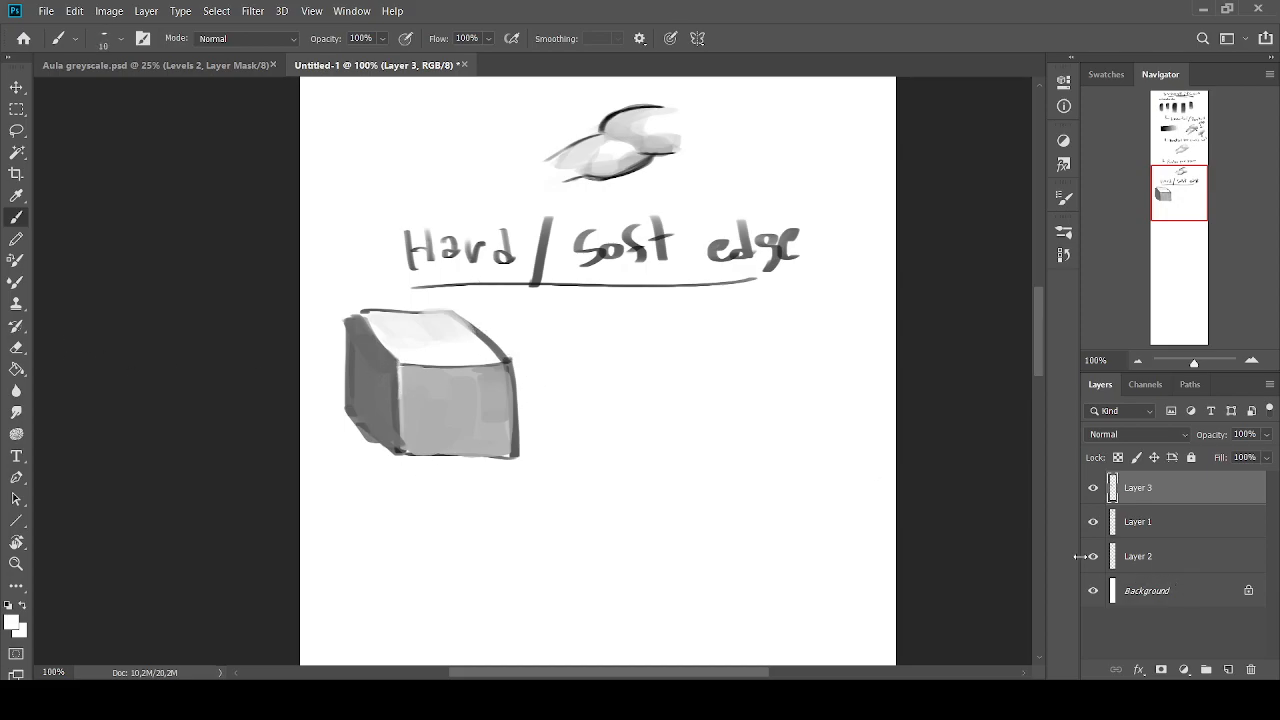
# Add a new layer above the cube and try black marks beside it, undoing the marks
pyautogui.click(1229, 670)
pyautogui.click(21, 606)
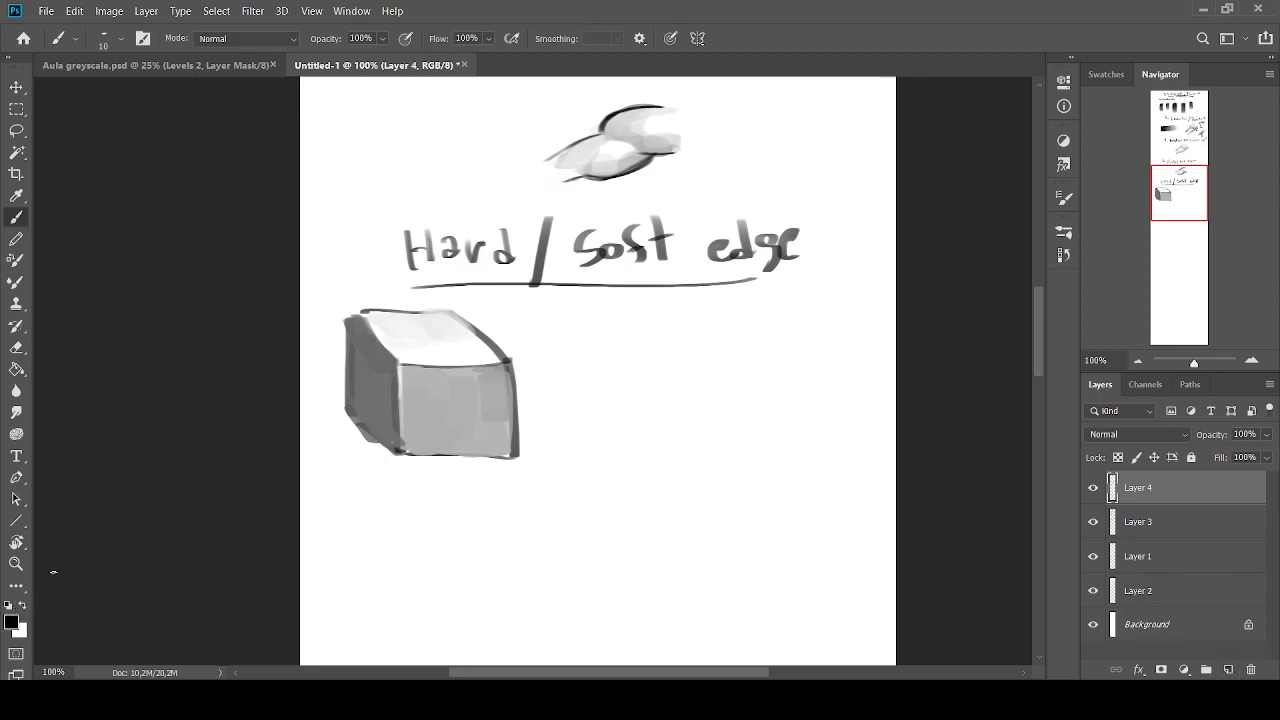
pyautogui.moveTo(508, 320)
pyautogui.mouseDown()
pyautogui.moveTo(511, 344)
pyautogui.moveTo(532, 344)
pyautogui.mouseUp()
pyautogui.moveTo(512, 342)
pyautogui.mouseDown()
pyautogui.moveTo(534, 323)
pyautogui.moveTo(558, 333)
pyautogui.moveTo(605, 314)
pyautogui.mouseUp()
pyautogui.hotkey('ctrl', 'z')
pyautogui.hotkey('ctrl', 'z')
pyautogui.hotkey('ctrl', 'z')
pyautogui.hotkey('ctrl', 'z')
pyautogui.hotkey('ctrl', 'z')
pyautogui.hotkey('ctrl', 'z')
pyautogui.hotkey('ctrl', 'z')
# Try small black arrows pointing at the cube's inner edges, and undo them
pyautogui.moveTo(459, 338); pyautogui.dragTo(450, 360)
pyautogui.moveTo(438, 346); pyautogui.dragTo(451, 360)
pyautogui.moveTo(390, 325)
pyautogui.mouseDown()
pyautogui.moveTo(404, 340)
pyautogui.moveTo(411, 322)
pyautogui.mouseUp()
pyautogui.moveTo(421, 394)
pyautogui.mouseDown()
pyautogui.moveTo(404, 412)
pyautogui.moveTo(441, 414)
pyautogui.mouseUp()
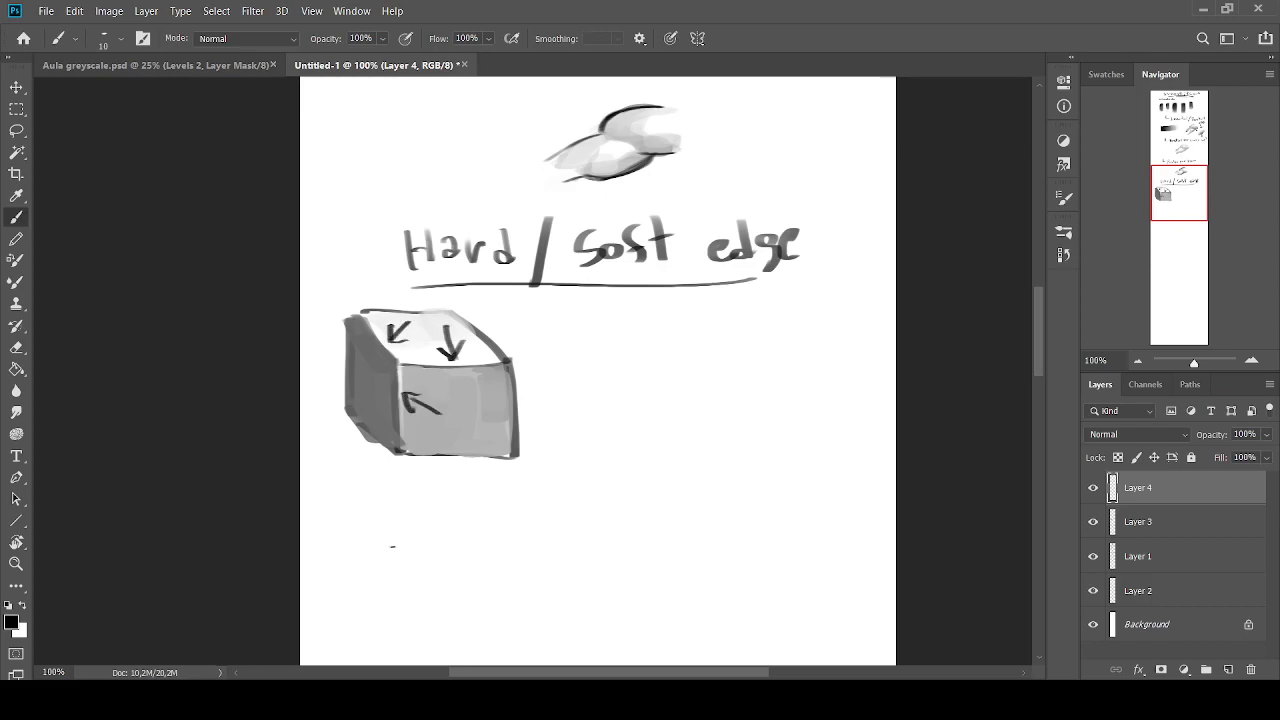
pyautogui.hotkey('ctrl', 'z')
pyautogui.hotkey('ctrl', 'z')
pyautogui.hotkey('ctrl', 'z')
pyautogui.hotkey('ctrl', 'z')
pyautogui.hotkey('ctrl', 'z')
pyautogui.hotkey('ctrl', 'z')
pyautogui.hotkey('ctrl', 'z')
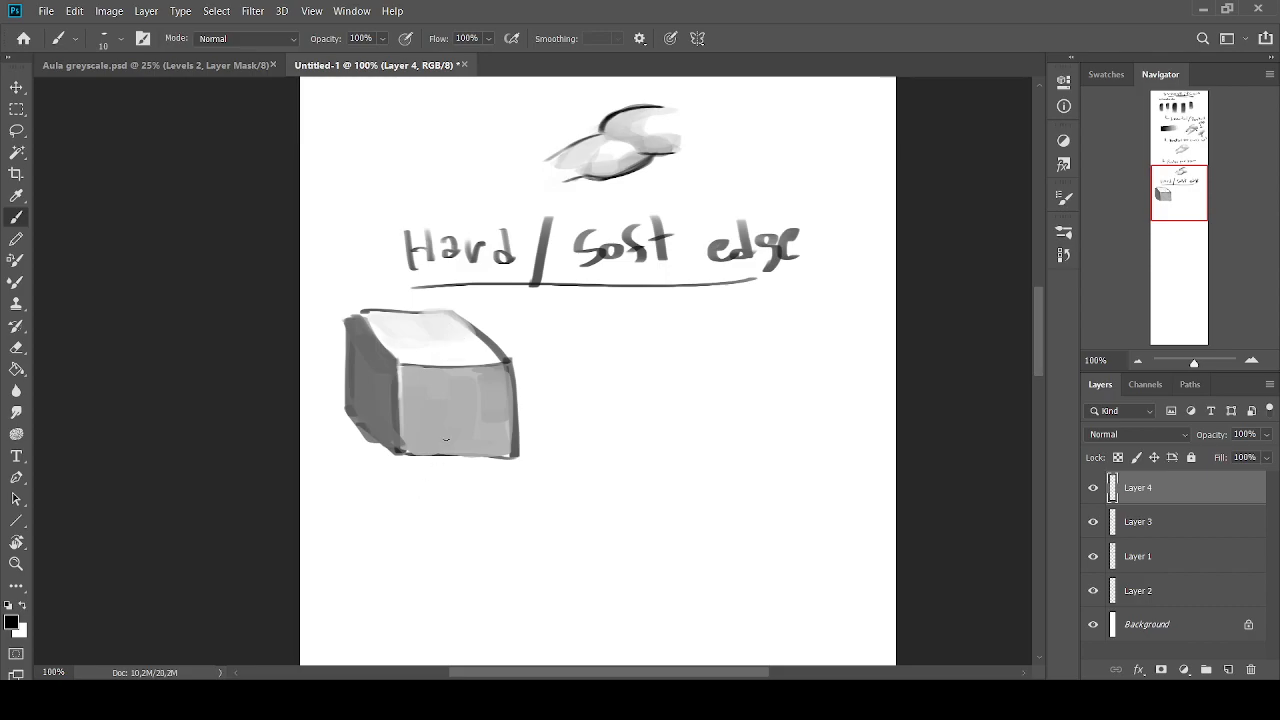
pyautogui.moveTo(442, 352); pyautogui.dragTo(451, 388)
pyautogui.hotkey('ctrl', 'z')
# Handwrite "hard edge" below the cube, and briefly toggle the visibility of Layer 4 and Layer 3 to check their contents
pyautogui.moveTo(389, 484)
pyautogui.mouseDown()
pyautogui.moveTo(410, 506)
pyautogui.moveTo(442, 490)
pyautogui.moveTo(460, 502)
pyautogui.moveTo(412, 540)
pyautogui.moveTo(463, 537)
pyautogui.mouseUp()
pyautogui.click(1092, 488)
pyautogui.click(1092, 488)
pyautogui.click(1092, 522)
pyautogui.click(1092, 522)
# Lasso the cube on Layer 3, copy it to its own layer, and move the copy to its right
pyautogui.click(1147, 521)
pyautogui.press('l')
pyautogui.moveTo(346, 284)
pyautogui.mouseDown()
pyautogui.moveTo(322, 326)
pyautogui.moveTo(395, 470)
pyautogui.moveTo(558, 472)
pyautogui.moveTo(486, 294)
pyautogui.moveTo(330, 288)
pyautogui.mouseUp()
pyautogui.hotkey('ctrl', 'j')
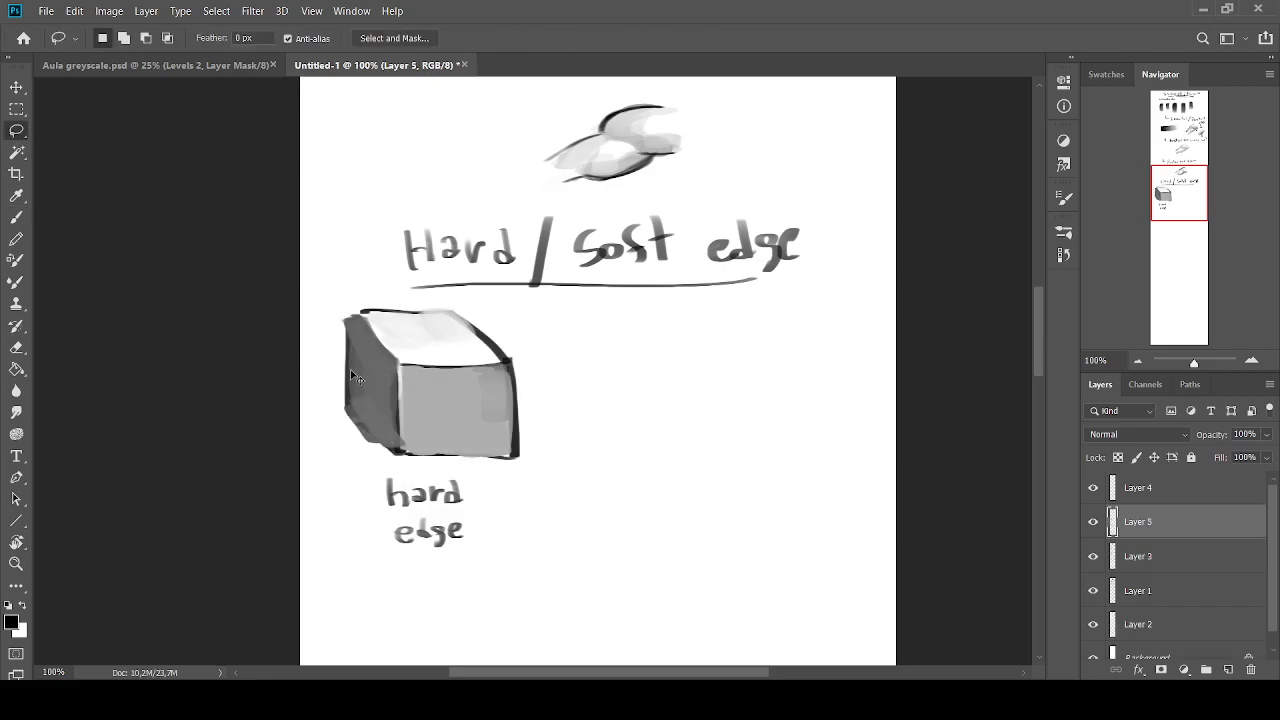
pyautogui.hotkey('ctrl', 't')
pyautogui.moveTo(390, 415); pyautogui.dragTo(581, 415)
pyautogui.press('Return')
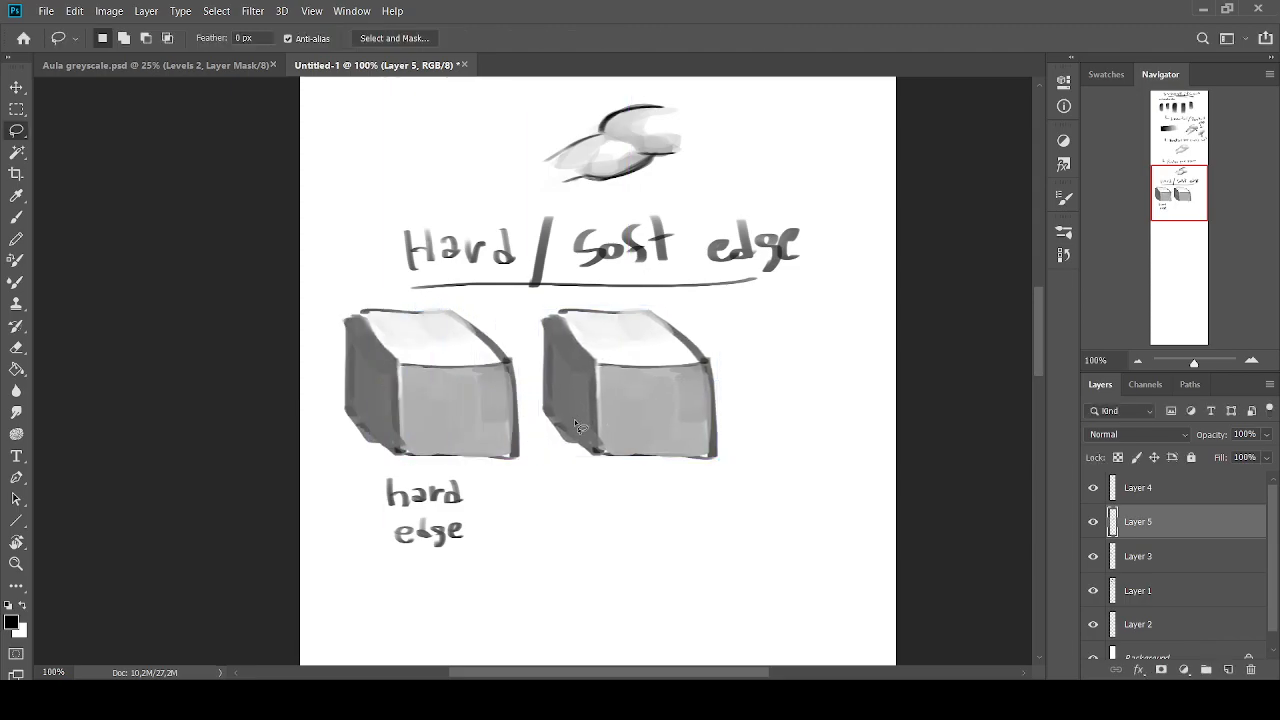
# Add a third copy of the cube and place it to the right of the second one
pyautogui.hotkey('ctrl', 'v')
pyautogui.hotkey('ctrl', 't')
pyautogui.moveTo(448, 408)
pyautogui.mouseDown()
pyautogui.moveTo(751, 397)
pyautogui.moveTo(806, 410)
pyautogui.moveTo(791, 411)
pyautogui.mouseUp()
pyautogui.press('Return')
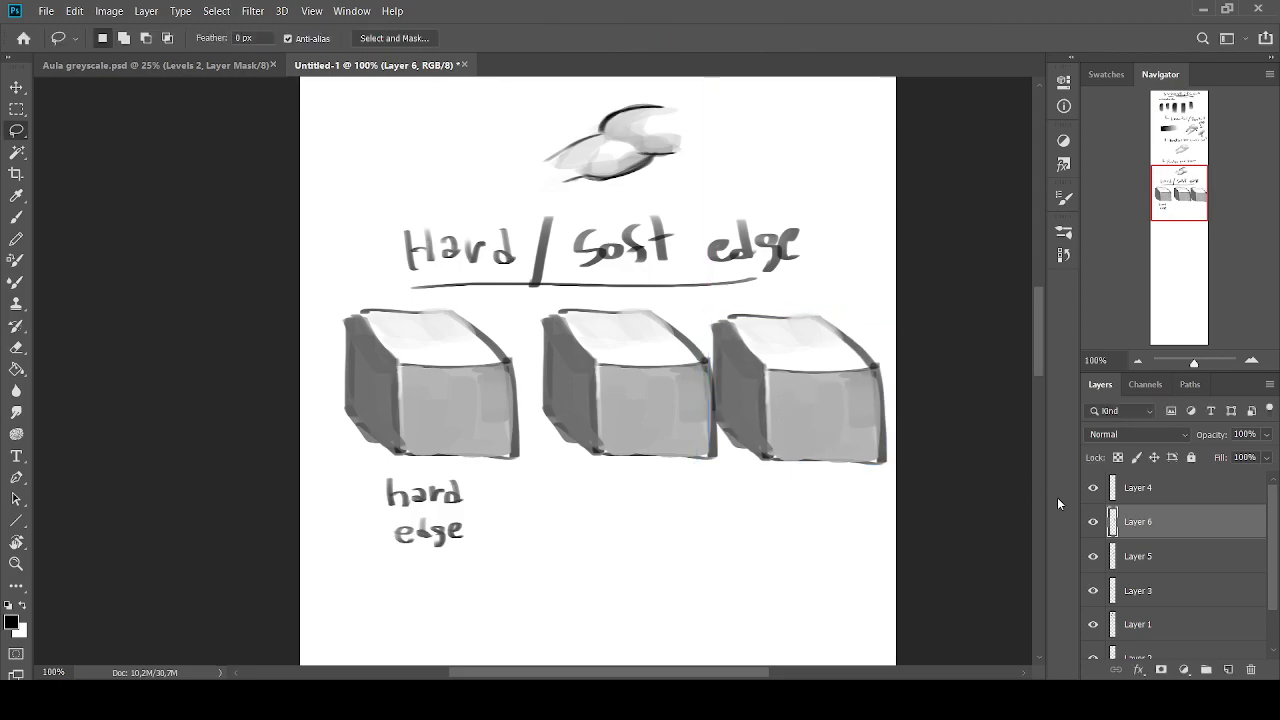
# Shift the middle cube on Layer 5 slightly left to separate it from the third cube
pyautogui.click(1150, 556)
pyautogui.hotkey('ctrl', 't')
pyautogui.moveTo(614, 393); pyautogui.dragTo(600, 399)
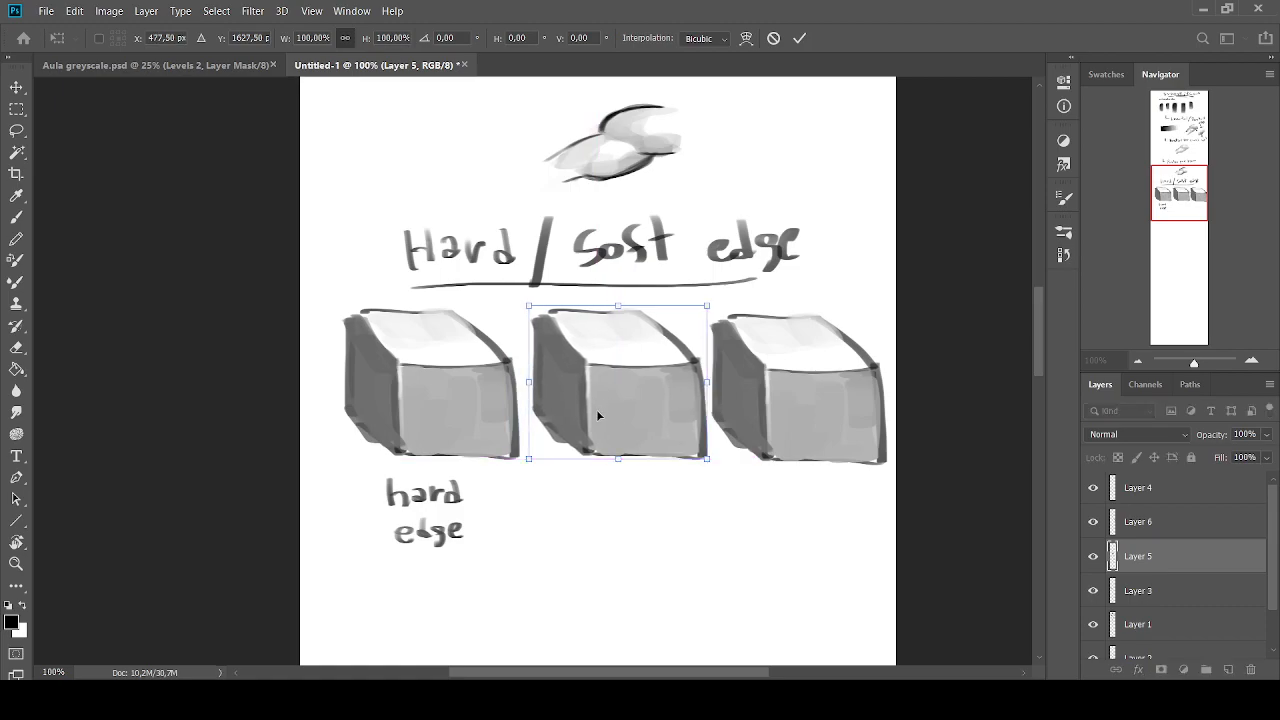
pyautogui.press('Return')
# Add a new layer above Layer 4 for painting, and set the brush size to 35
pyautogui.press('b')
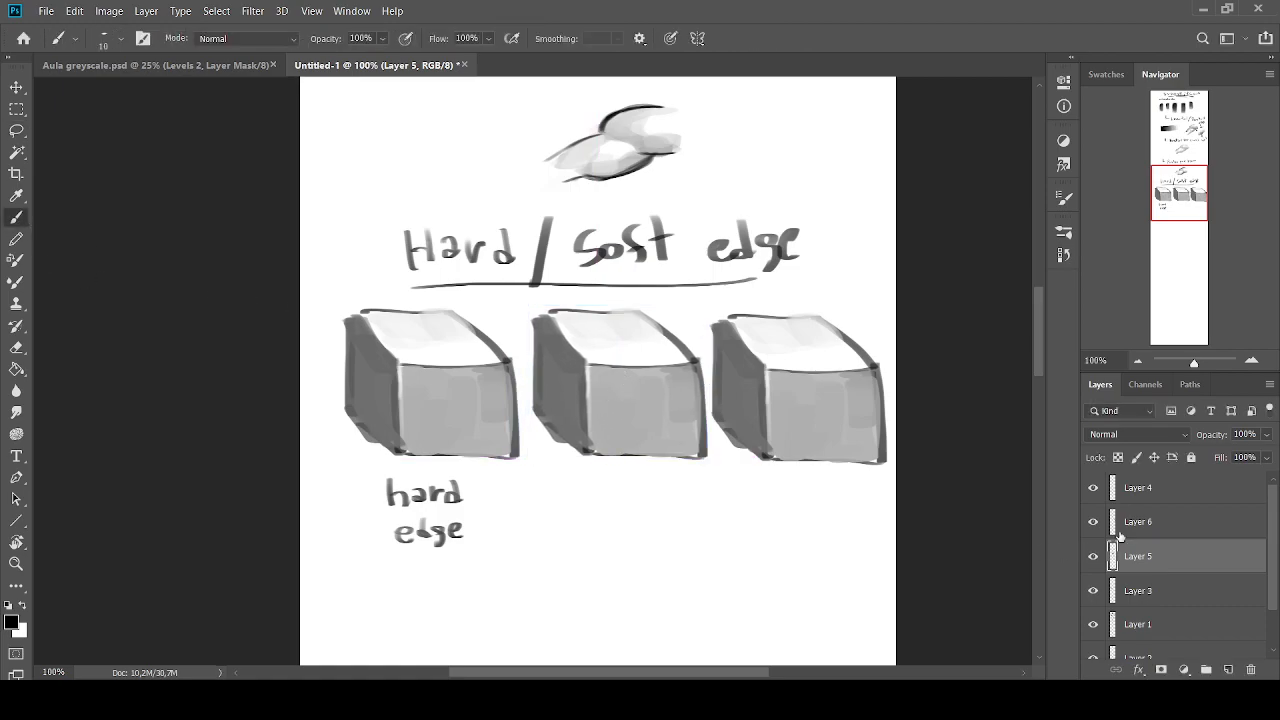
pyautogui.click(1144, 490)
pyautogui.click(1228, 669)
pyautogui.press(']')
pyautogui.press(']')
pyautogui.press(']')
pyautogui.press(']')
pyautogui.press(']')
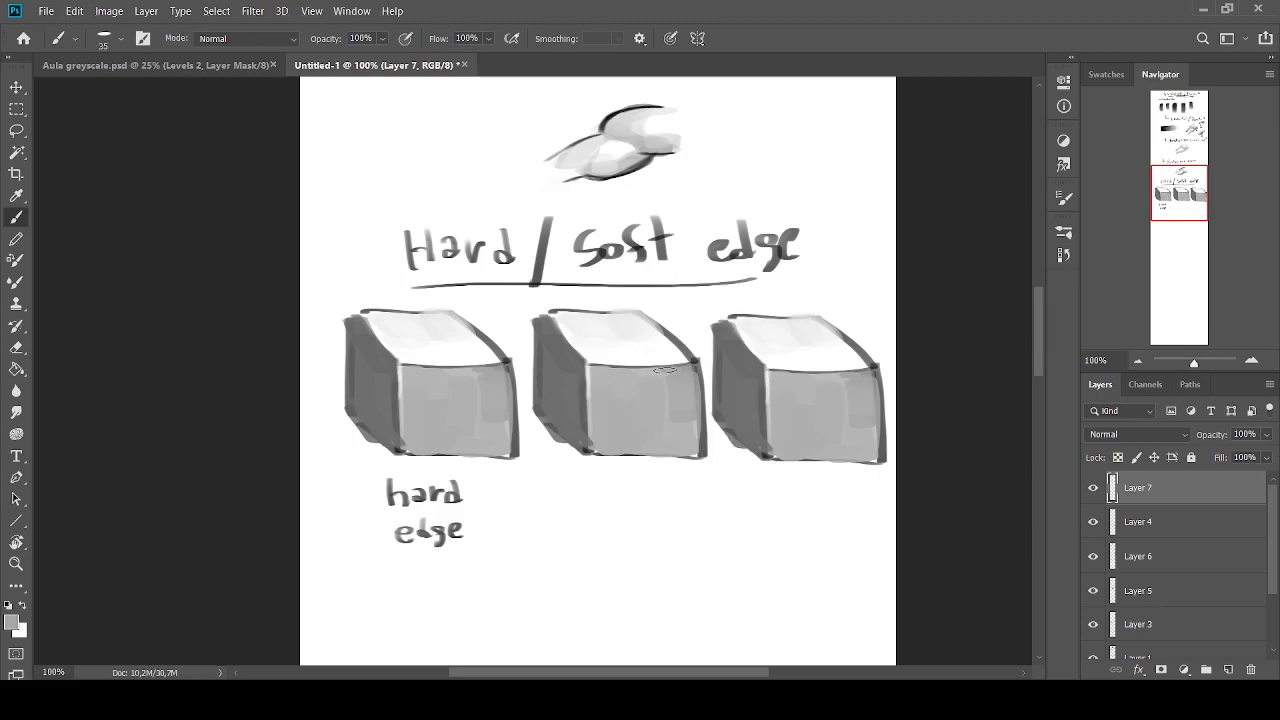
# Slightly soften the middle cube's inner edges with brush strokes in greys sampled from its faces
pyautogui.moveTo(655, 368)
pyautogui.mouseDown()
pyautogui.moveTo(678, 366)
pyautogui.moveTo(613, 366)
pyautogui.moveTo(682, 368)
pyautogui.moveTo(590, 366)
pyautogui.moveTo(610, 362)
pyautogui.mouseUp()
pyautogui.keyDown('alt'); pyautogui.click(655, 358); pyautogui.keyUp('alt')
pyautogui.keyDown('alt'); pyautogui.click(649, 363); pyautogui.keyUp('alt')
pyautogui.keyDown('alt'); pyautogui.click(604, 361); pyautogui.keyUp('alt')
pyautogui.keyDown('alt'); pyautogui.click(617, 369); pyautogui.keyUp('alt')
pyautogui.keyDown('alt'); pyautogui.click(647, 368); pyautogui.keyUp('alt')
pyautogui.keyDown('alt'); pyautogui.click(650, 356); pyautogui.keyUp('alt')
pyautogui.keyDown('alt'); pyautogui.click(634, 361); pyautogui.keyUp('alt')
pyautogui.keyDown('alt'); pyautogui.click(618, 365); pyautogui.keyUp('alt')
pyautogui.keyDown('alt'); pyautogui.click(608, 358); pyautogui.keyUp('alt')
pyautogui.press(']')
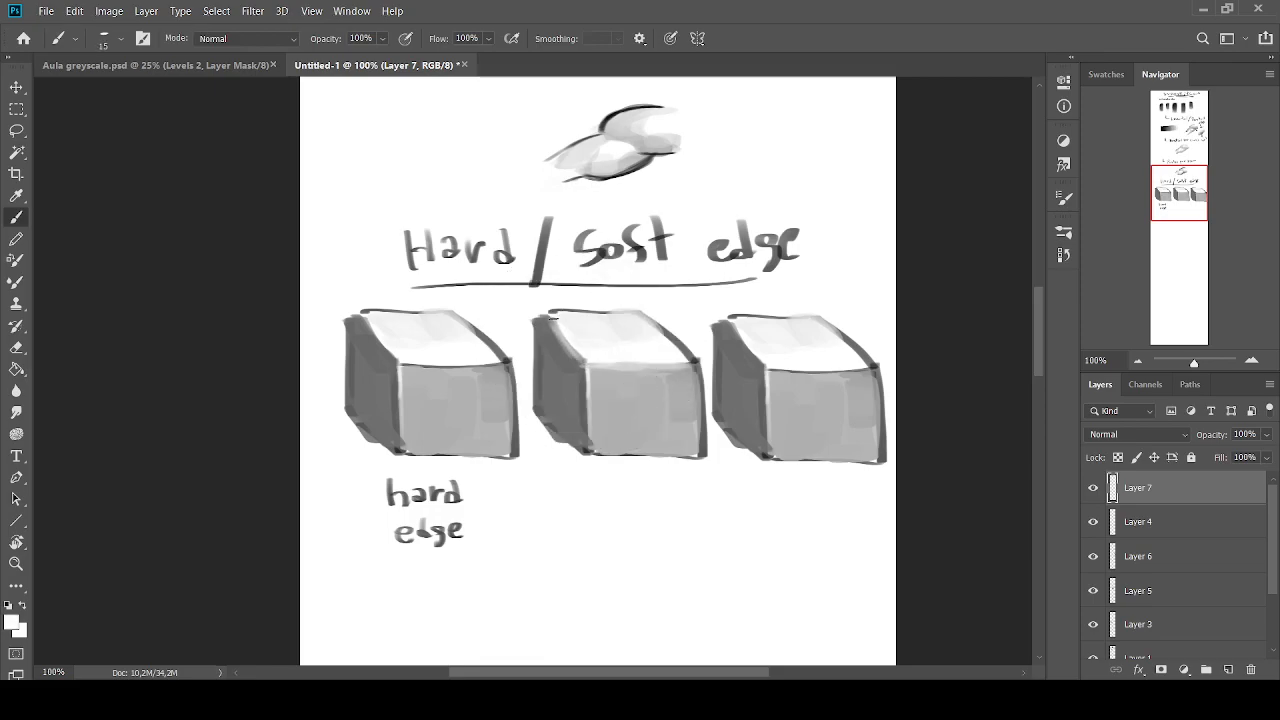
pyautogui.keyDown('alt'); pyautogui.click(557, 319); pyautogui.keyUp('alt')
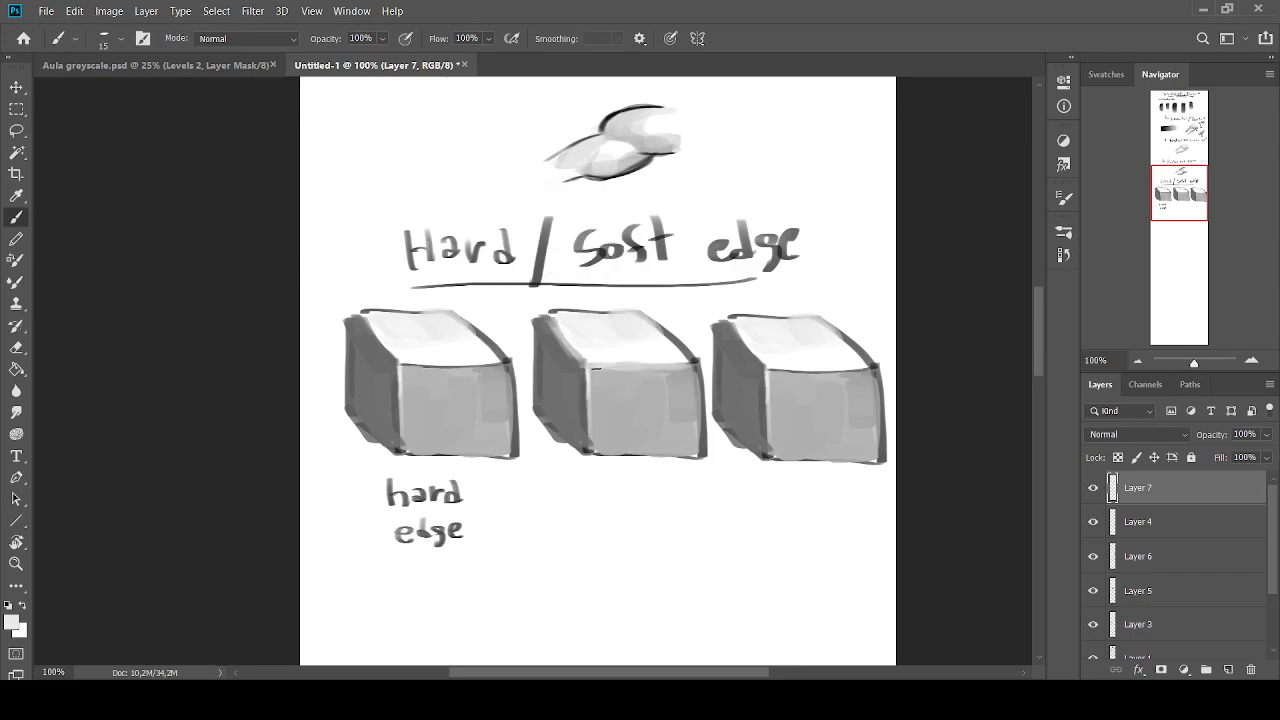
pyautogui.keyDown('alt'); pyautogui.click(586, 372); pyautogui.keyUp('alt')
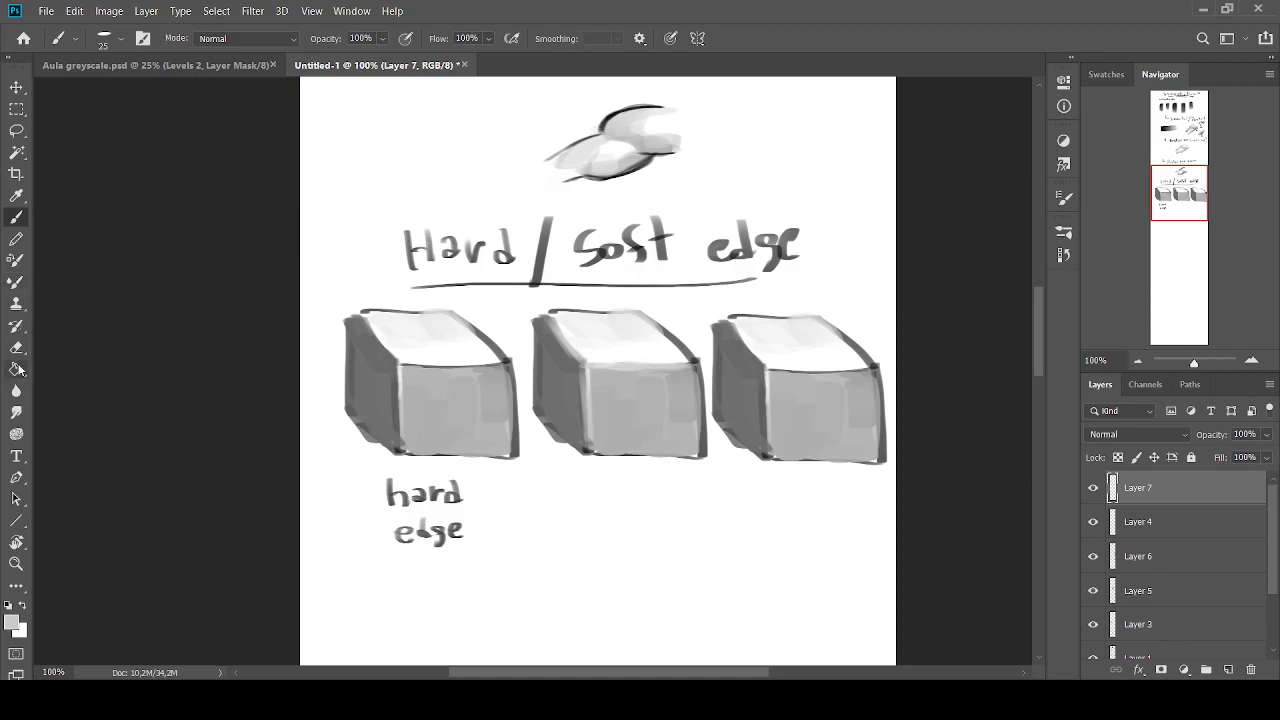
# Blend the third cube's inner edges into smooth gradients with the Mixer Brush
pyautogui.click(15, 281)
pyautogui.press('[')
pyautogui.press('[')
pyautogui.press('[')
pyautogui.press('[')
pyautogui.press('[')
pyautogui.moveTo(838, 366)
pyautogui.mouseDown()
pyautogui.moveTo(856, 368)
pyautogui.moveTo(776, 370)
pyautogui.moveTo(860, 366)
pyautogui.mouseUp()
pyautogui.moveTo(757, 350)
pyautogui.mouseDown()
pyautogui.moveTo(774, 397)
pyautogui.moveTo(755, 427)
pyautogui.moveTo(779, 435)
pyautogui.moveTo(761, 427)
pyautogui.moveTo(737, 332)
pyautogui.mouseUp()
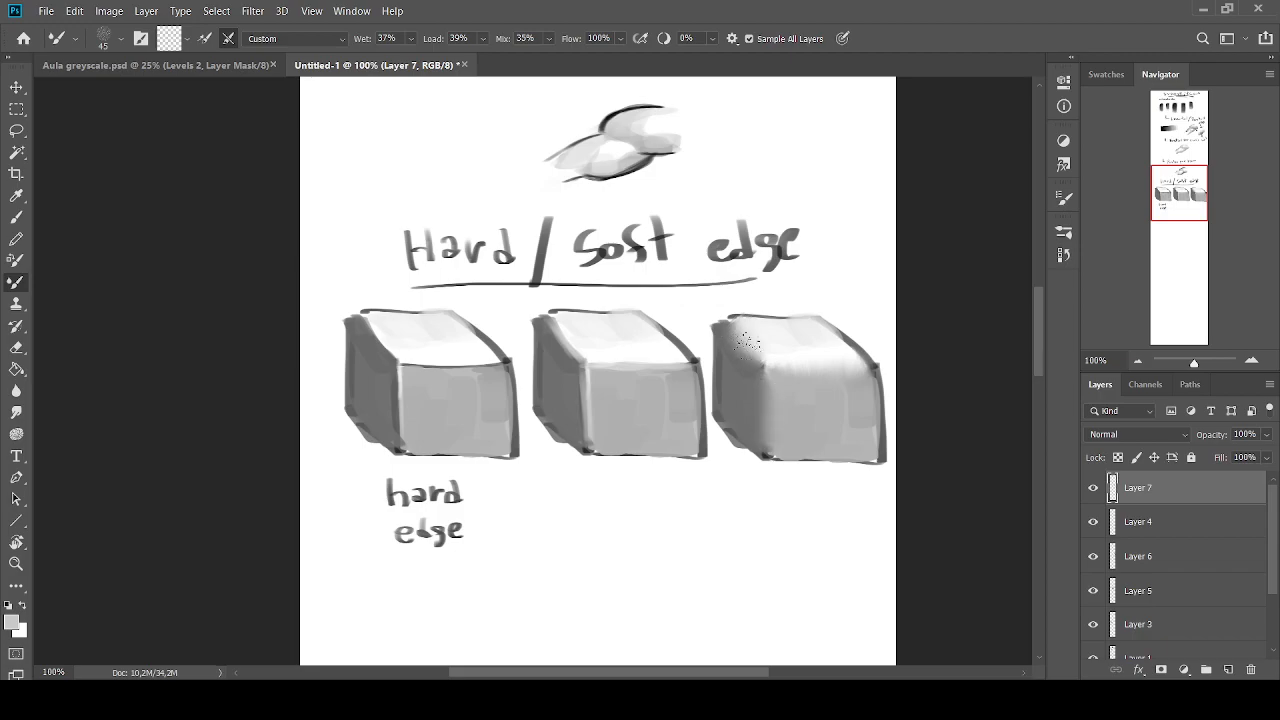
# Round off the third cube's right-hand outer corner with a small white brush
pyautogui.click(16, 217)
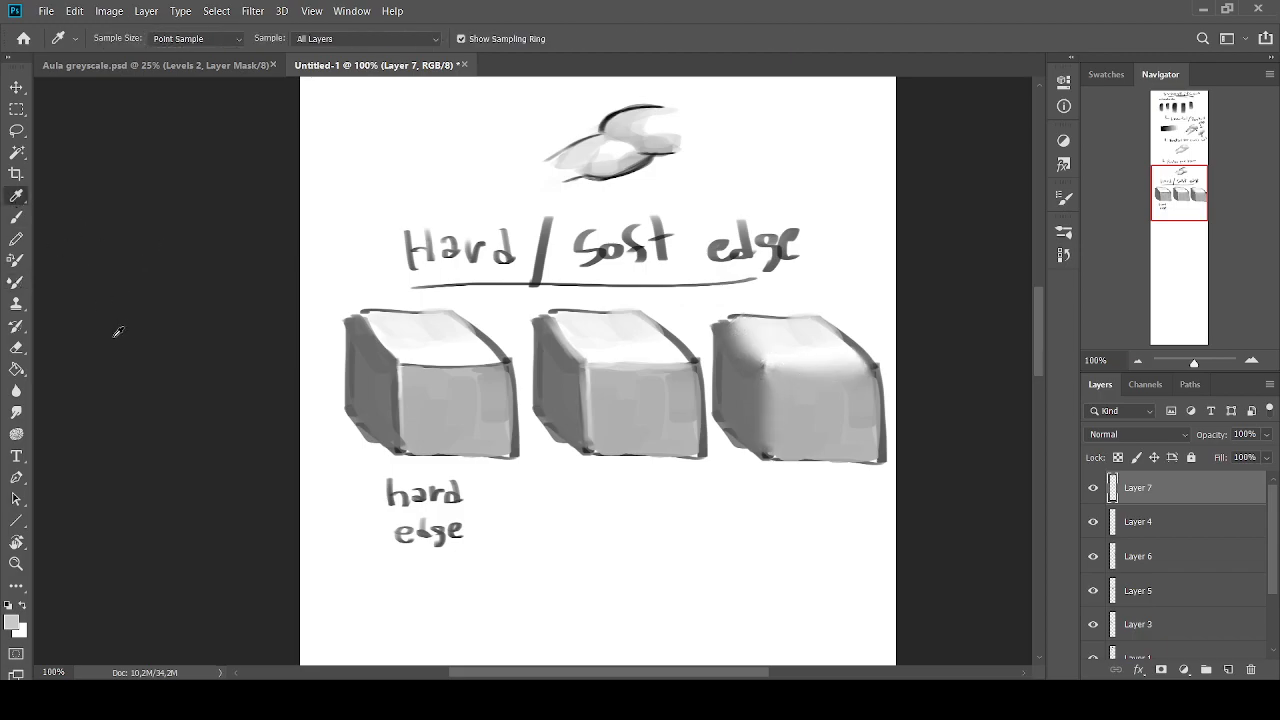
pyautogui.keyDown('alt'); pyautogui.click(875, 331); pyautogui.keyUp('alt')
pyautogui.press('[')
pyautogui.moveTo(874, 358); pyautogui.dragTo(886, 408)
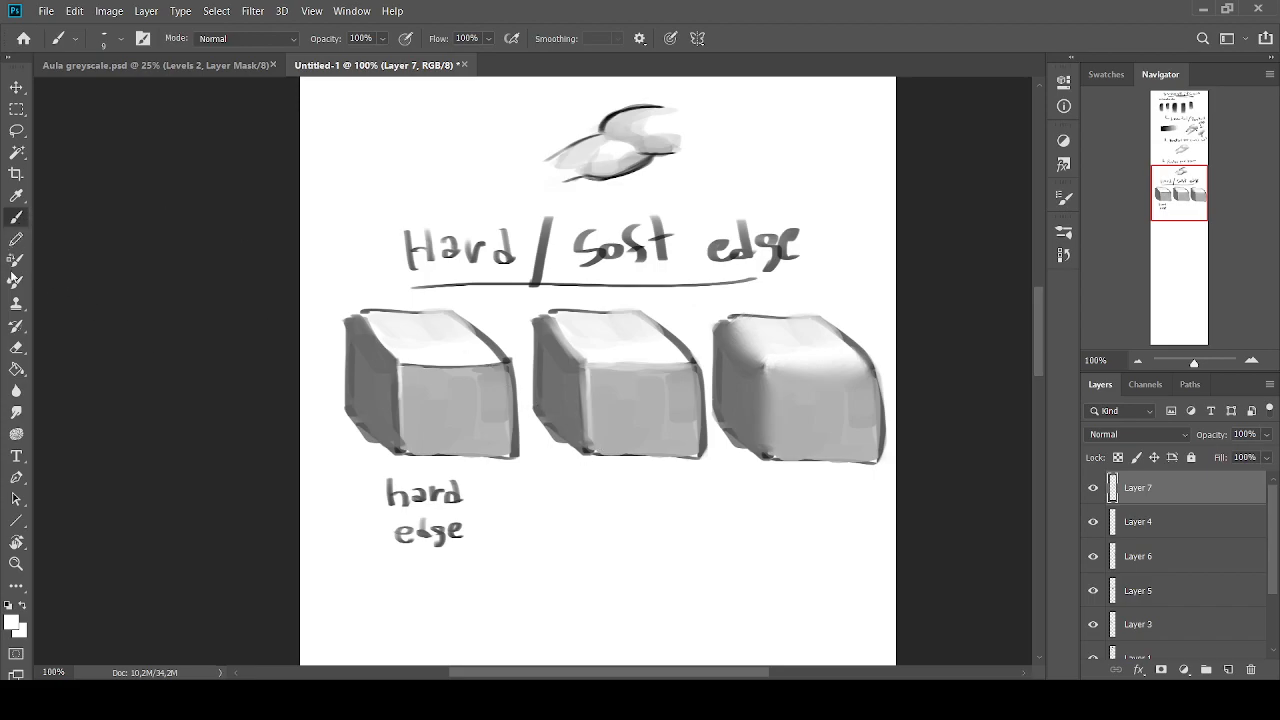
# Handwrite "soft edge" in black below the third cube and draw a double-headed arrow between the two edge labels
pyautogui.click(9, 605)
pyautogui.moveTo(768, 480)
pyautogui.mouseDown()
pyautogui.moveTo(816, 481)
pyautogui.moveTo(789, 525)
pyautogui.moveTo(822, 537)
pyautogui.mouseUp()
pyautogui.moveTo(534, 518); pyautogui.dragTo(688, 534)
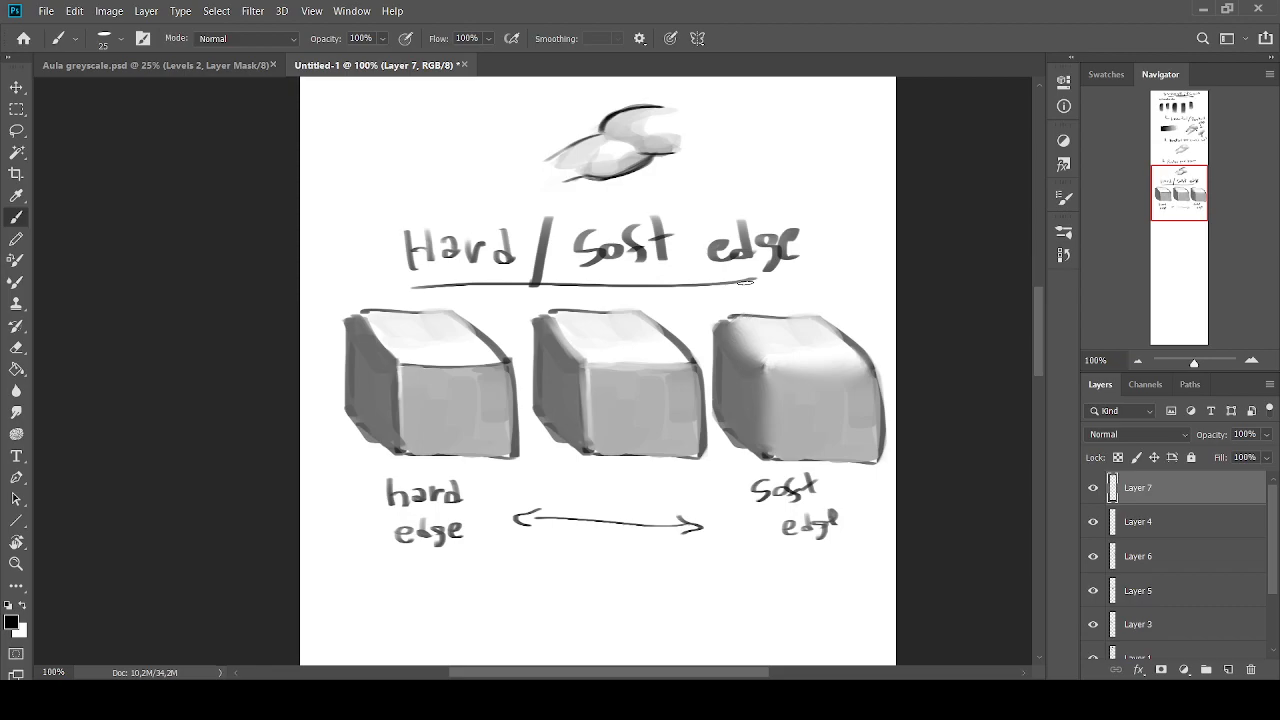
# Draw a thin dark outline around the left and lower edges of the upper volume in the "Pintar por cima" form
pyautogui.moveTo(1196, 198); pyautogui.dragTo(1186, 142)
pyautogui.click(1258, 359)
pyautogui.click(1260, 357)
pyautogui.press(']')
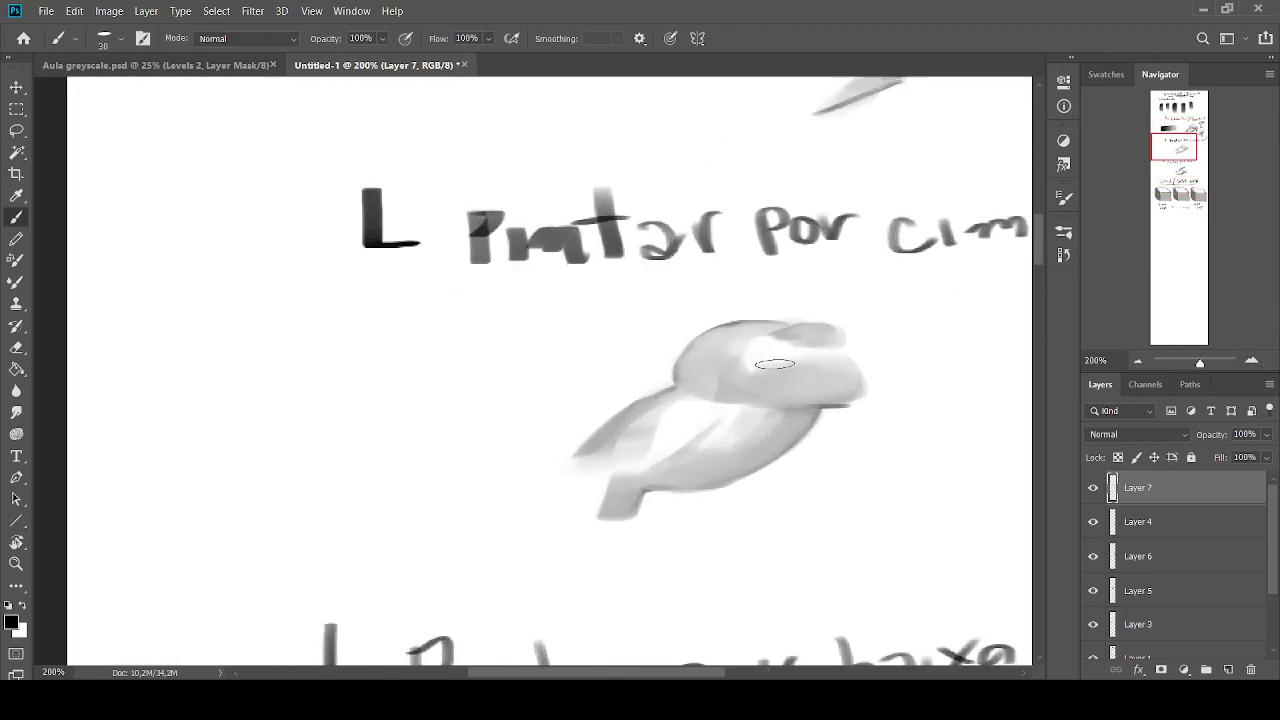
pyautogui.press('[')
pyautogui.press('[')
pyautogui.press('[')
pyautogui.press('[')
pyautogui.press('[')
pyautogui.press(']')
pyautogui.press(']')
pyautogui.press('[')
pyautogui.press('[')
pyautogui.press('[')
pyautogui.press('[')
pyautogui.moveTo(720, 325)
pyautogui.mouseDown()
pyautogui.moveTo(671, 374)
pyautogui.moveTo(681, 389)
pyautogui.moveTo(746, 401)
pyautogui.moveTo(687, 395)
pyautogui.moveTo(758, 398)
pyautogui.mouseUp()
pyautogui.press('[')
# Paint greys over the new outline of the upper volume, blending its lower edge into the form
pyautogui.press(']')
pyautogui.press(']')
pyautogui.press(']')
pyautogui.press(']')
pyautogui.press(']')
pyautogui.press(']')
pyautogui.press(']')
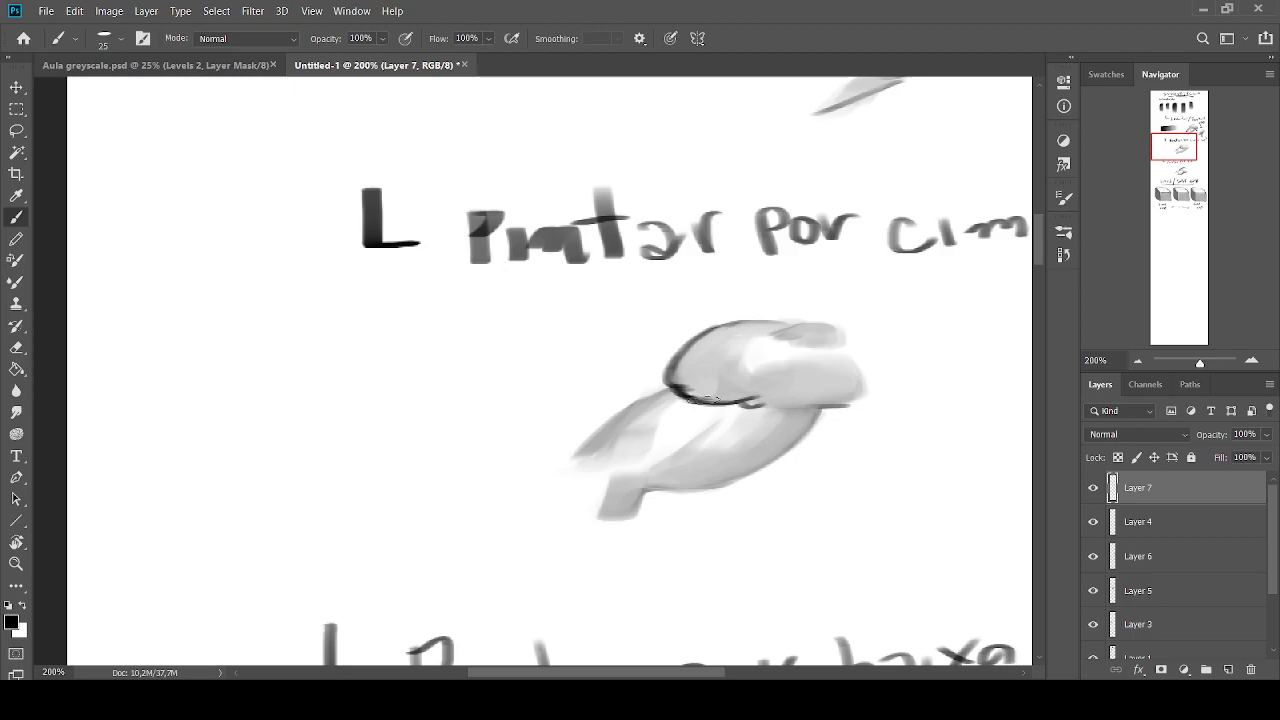
pyautogui.click(720, 398)
pyautogui.keyDown('alt'); pyautogui.click(735, 386); pyautogui.keyUp('alt')
pyautogui.keyDown('alt'); pyautogui.click(721, 397); pyautogui.keyUp('alt')
pyautogui.moveTo(722, 396)
pyautogui.mouseDown()
pyautogui.moveTo(688, 390)
pyautogui.moveTo(684, 362)
pyautogui.moveTo(699, 345)
pyautogui.moveTo(691, 394)
pyautogui.mouseUp()
pyautogui.keyDown('alt'); pyautogui.click(706, 375); pyautogui.keyUp('alt')
pyautogui.keyDown('alt'); pyautogui.click(731, 393); pyautogui.keyUp('alt')
pyautogui.press('[')
# Sketch small overlapping contour curves in black to the left of the "Pintar por cima" form
pyautogui.press('[')
pyautogui.press('[')
pyautogui.press('[')
pyautogui.keyDown('alt'); pyautogui.click(689, 366); pyautogui.keyUp('alt')
pyautogui.keyDown('alt'); pyautogui.click(684, 374); pyautogui.keyUp('alt')
pyautogui.keyDown('alt'); pyautogui.click(631, 365); pyautogui.keyUp('alt')
pyautogui.click(9, 603)
pyautogui.press('[')
pyautogui.press('[')
pyautogui.moveTo(550, 333)
pyautogui.mouseDown()
pyautogui.moveTo(501, 367)
pyautogui.moveTo(526, 379)
pyautogui.moveTo(481, 410)
pyautogui.mouseUp()
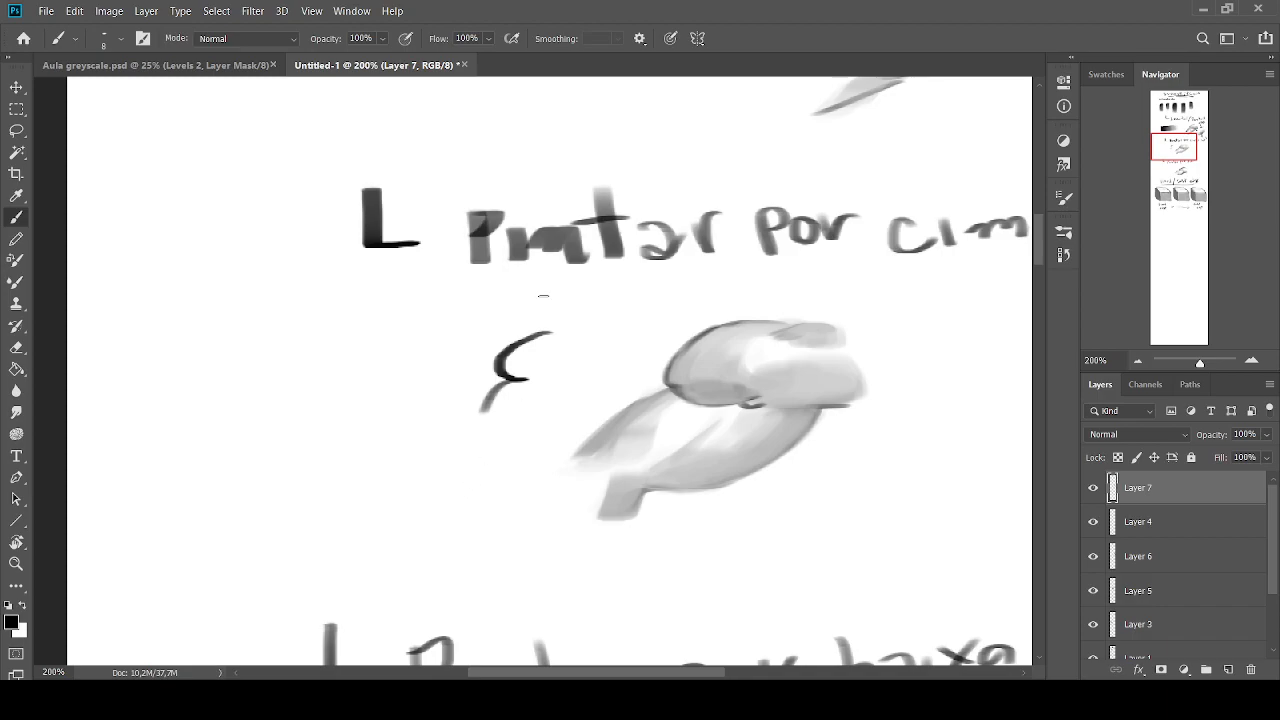
pyautogui.moveTo(549, 327); pyautogui.dragTo(463, 433)
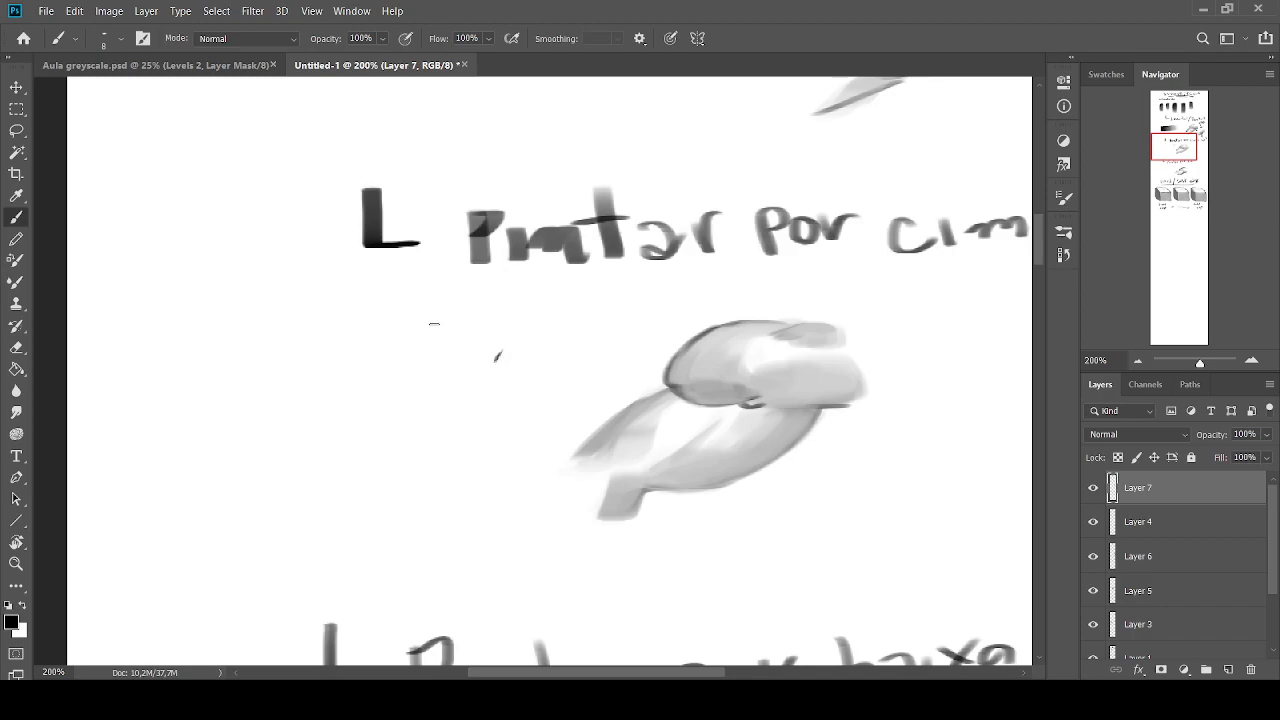
pyautogui.moveTo(538, 369); pyautogui.dragTo(497, 357)
# Undo the contour sketch and the recent strokes along the lower outline of the upper volume
pyautogui.hotkey('ctrl', 'z')
pyautogui.hotkey('ctrl', 'z')
pyautogui.hotkey('ctrl', 'z')
pyautogui.hotkey('ctrl', 'z')
pyautogui.hotkey('ctrl', 'z')
pyautogui.hotkey('ctrl', 'z')
pyautogui.hotkey('ctrl', 'z')
pyautogui.hotkey('ctrl', 'z')
pyautogui.hotkey('ctrl', 'z')
pyautogui.hotkey('ctrl', 'z')
pyautogui.hotkey('ctrl', 'z')
pyautogui.hotkey('ctrl', 'z')
pyautogui.hotkey('ctrl', 'z')
pyautogui.hotkey('ctrl', 'z')
pyautogui.hotkey('ctrl', 'z')
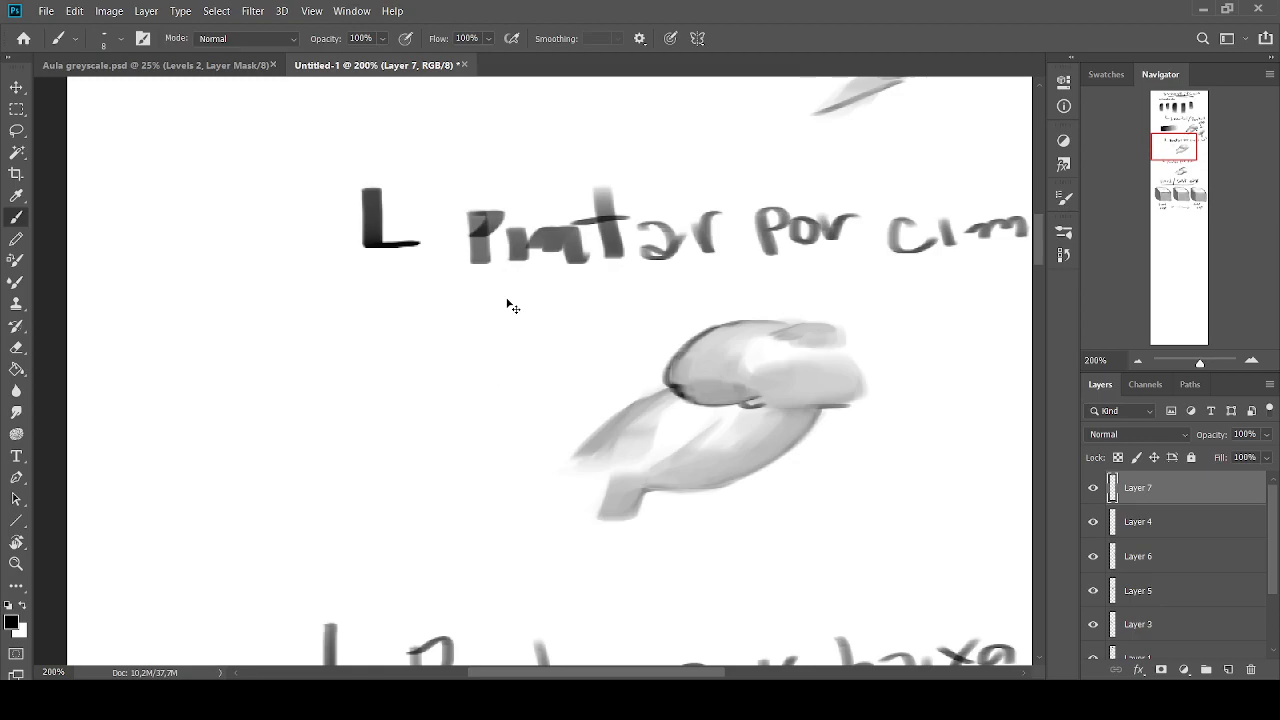
pyautogui.hotkey('ctrl', 'z')
pyautogui.hotkey('ctrl', 'z')
pyautogui.hotkey('ctrl', 'z')
pyautogui.hotkey('ctrl', 'z')
pyautogui.hotkey('ctrl', 'z')
pyautogui.hotkey('ctrl', 'z')
pyautogui.hotkey('ctrl', 'z')
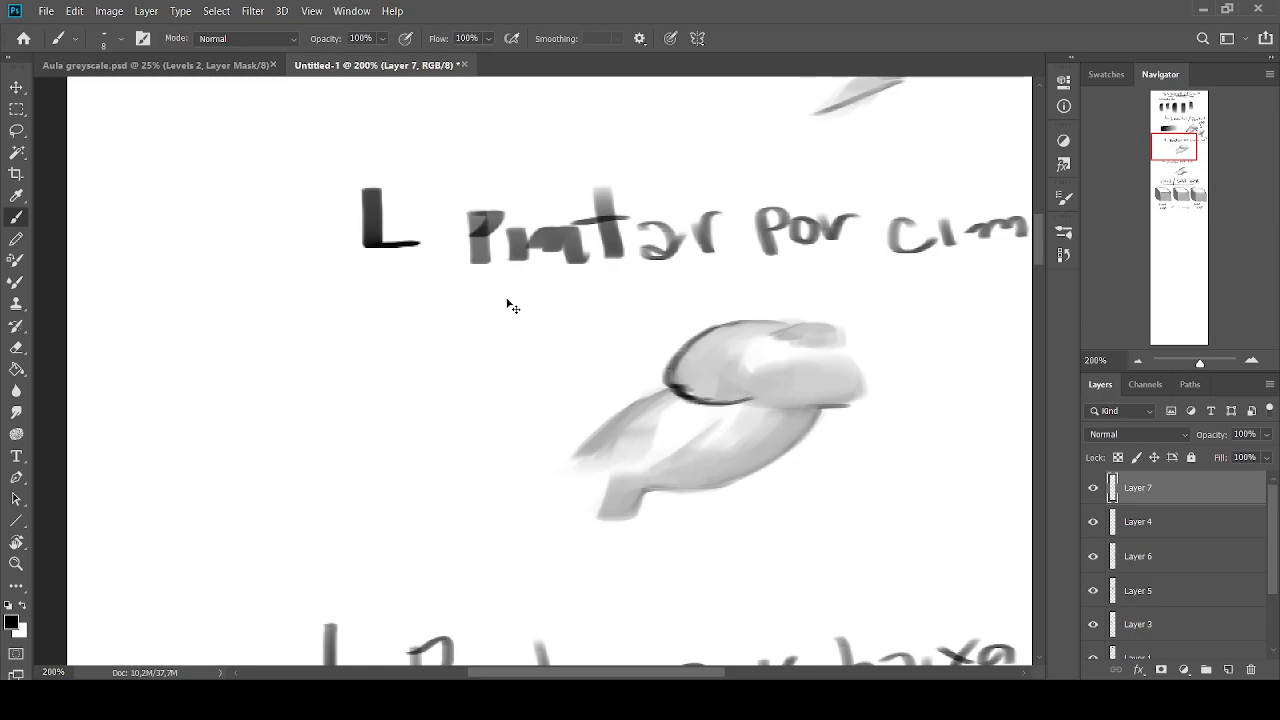
pyautogui.hotkey('ctrl', 'z')
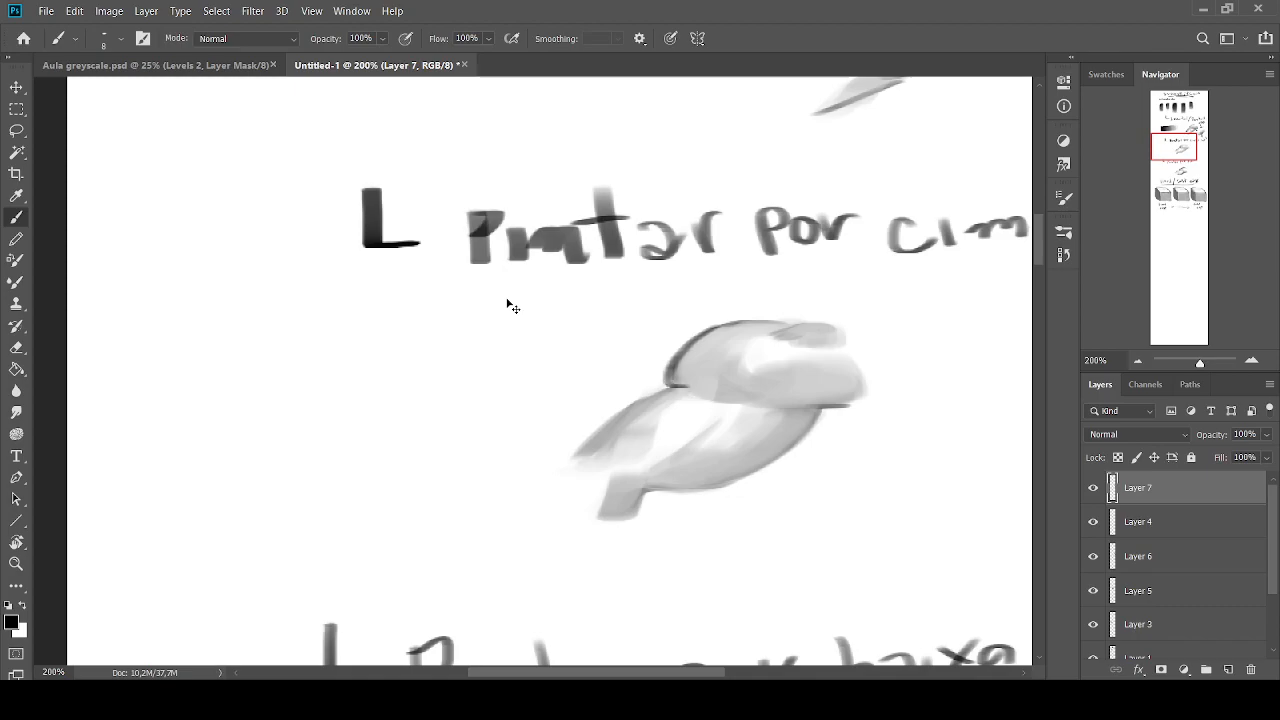
# Blend the junction of the two volumes with the Mixer Brush and mark it with a small arrow and circle
pyautogui.click(16, 281)
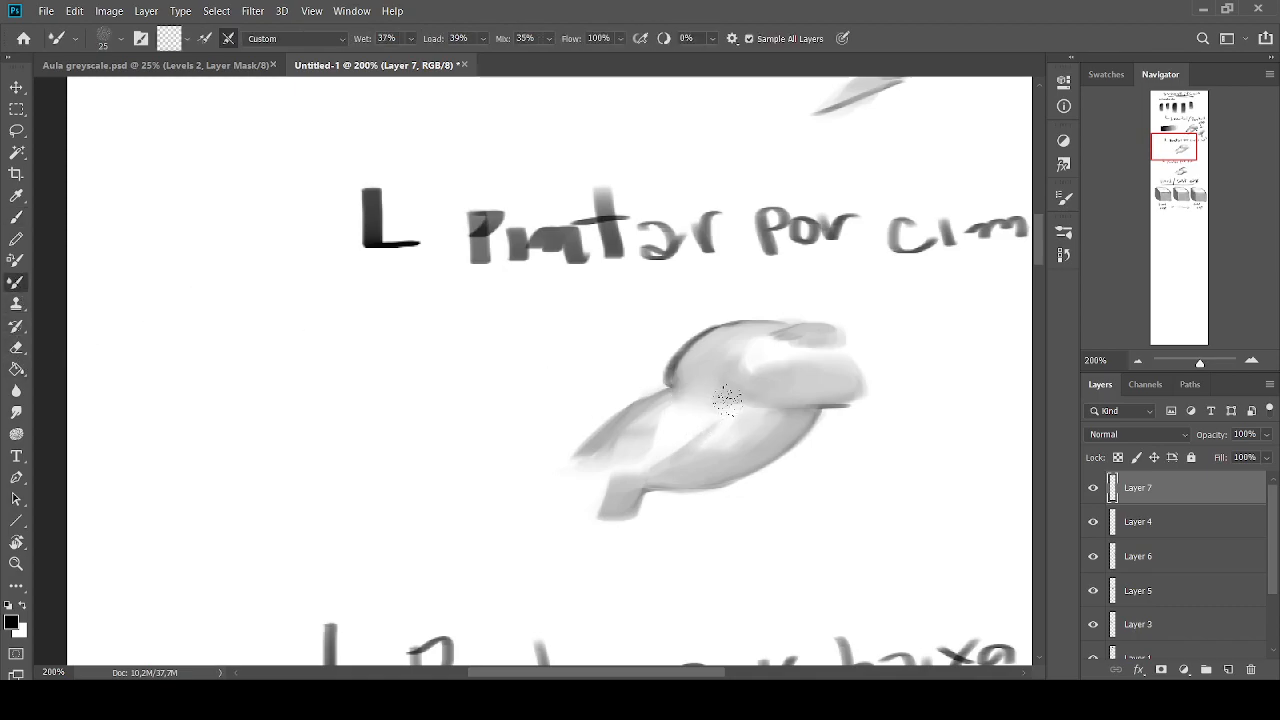
pyautogui.press(']')
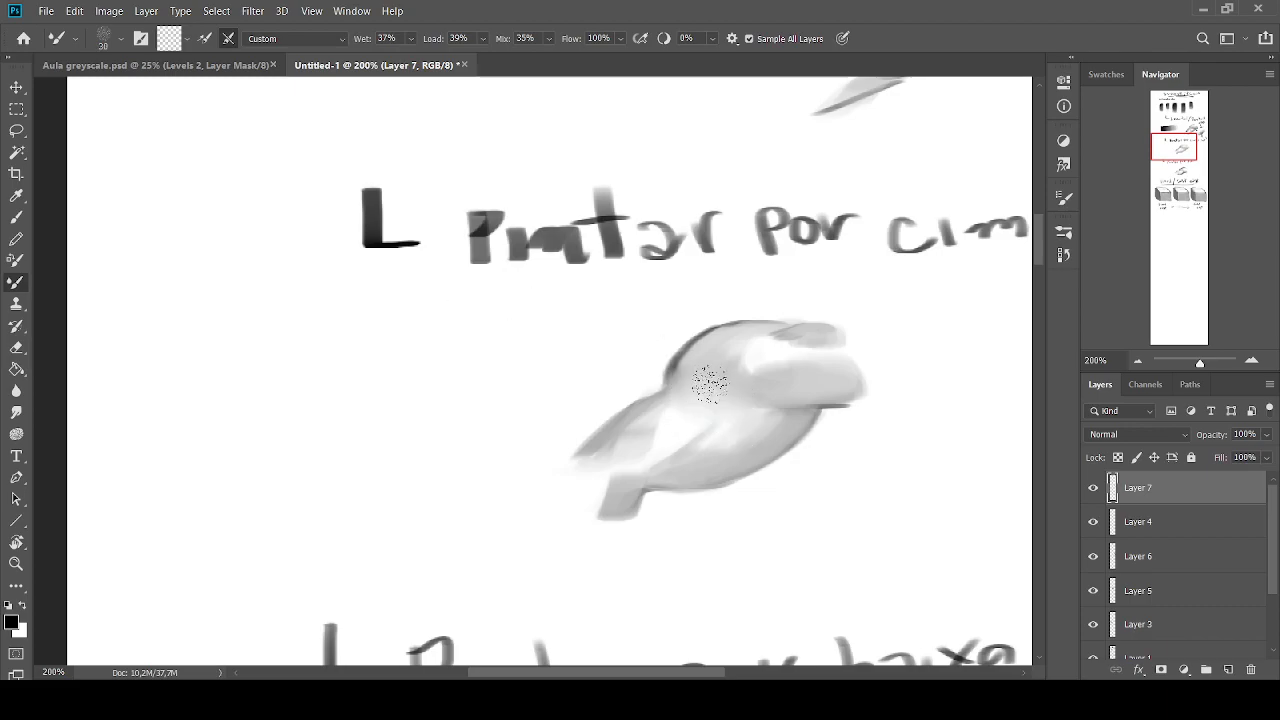
pyautogui.press('[')
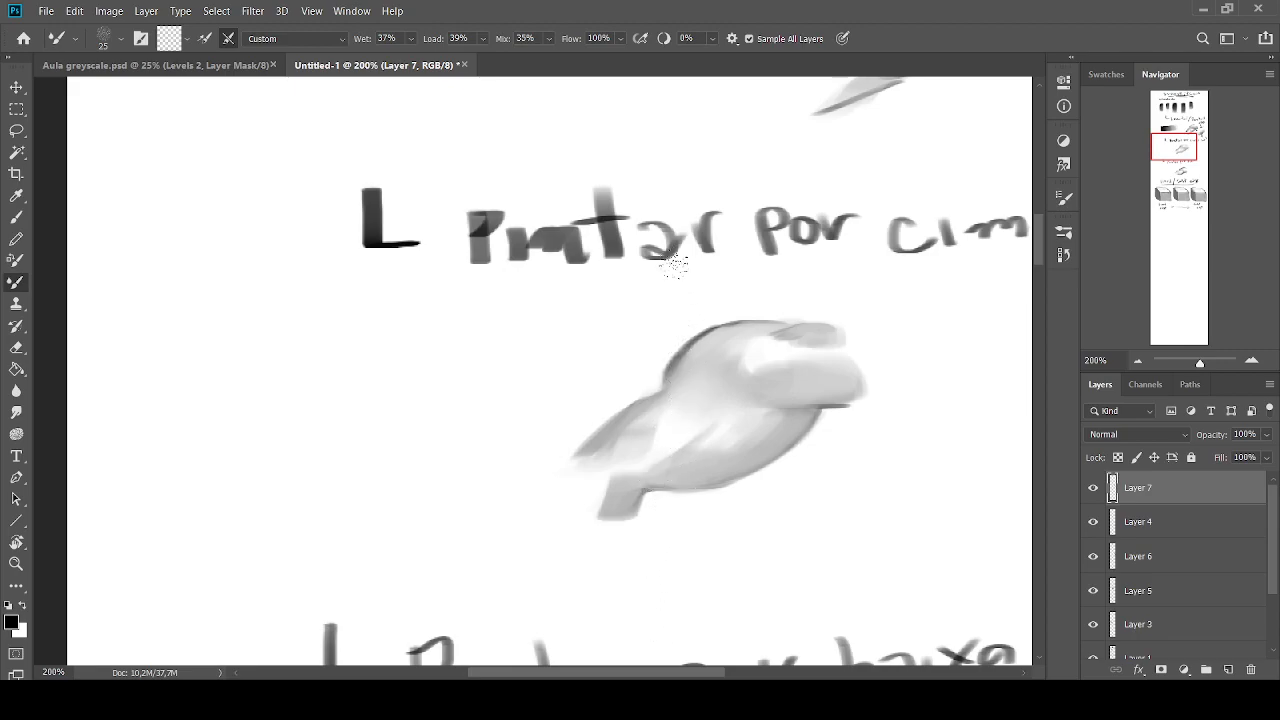
pyautogui.click(16, 217)
pyautogui.moveTo(644, 343)
pyautogui.mouseDown()
pyautogui.moveTo(637, 384)
pyautogui.moveTo(610, 382)
pyautogui.moveTo(643, 388)
pyautogui.moveTo(643, 348)
pyautogui.moveTo(643, 388)
pyautogui.moveTo(704, 394)
pyautogui.mouseUp()
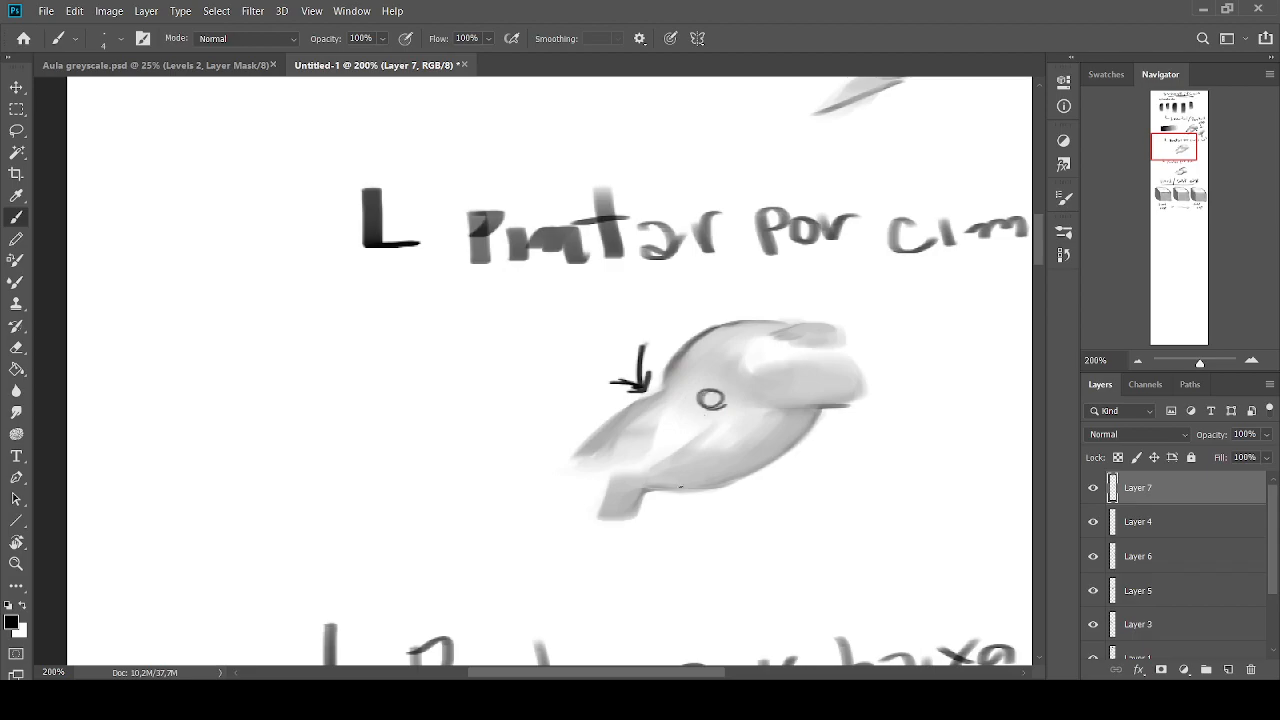
# Undo the arrow, the circle and the blending at the junction of the two volumes
pyautogui.hotkey('ctrl', 'z')
pyautogui.hotkey('ctrl', 'z')
pyautogui.hotkey('ctrl', 'z')
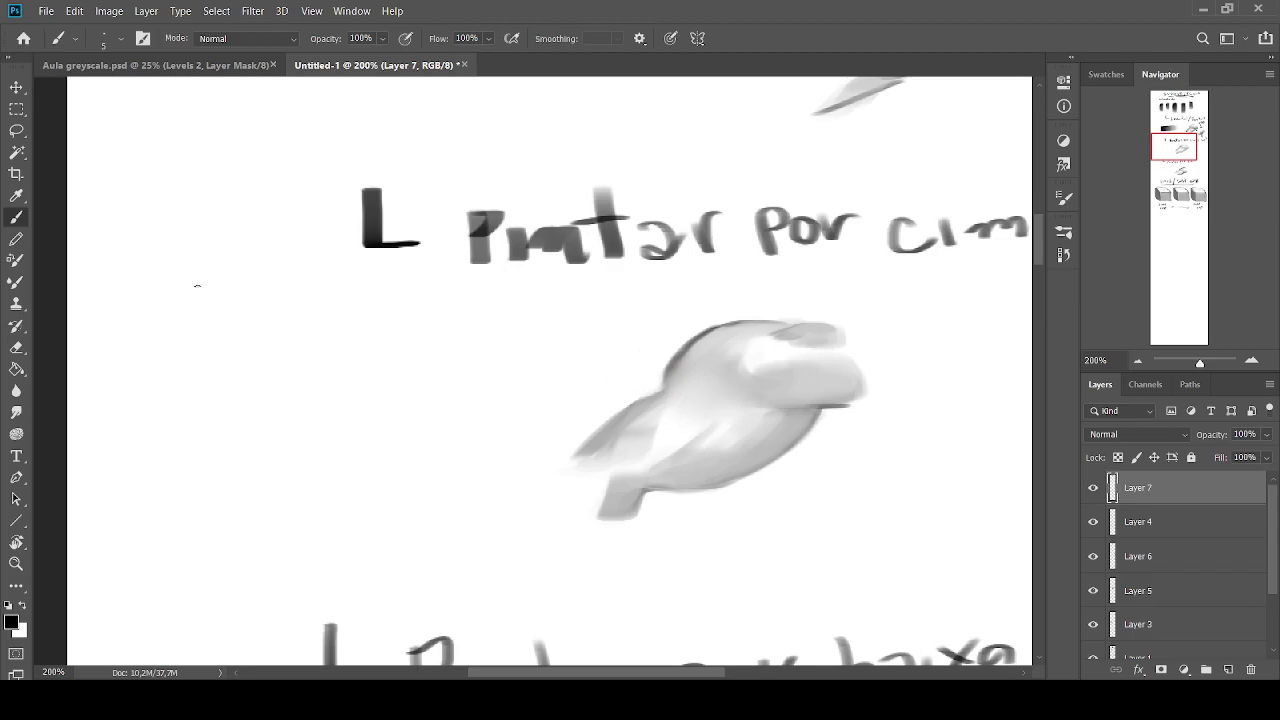
pyautogui.hotkey('ctrl', 'z')
pyautogui.hotkey('ctrl', 'z')
pyautogui.hotkey('ctrl', 'z')
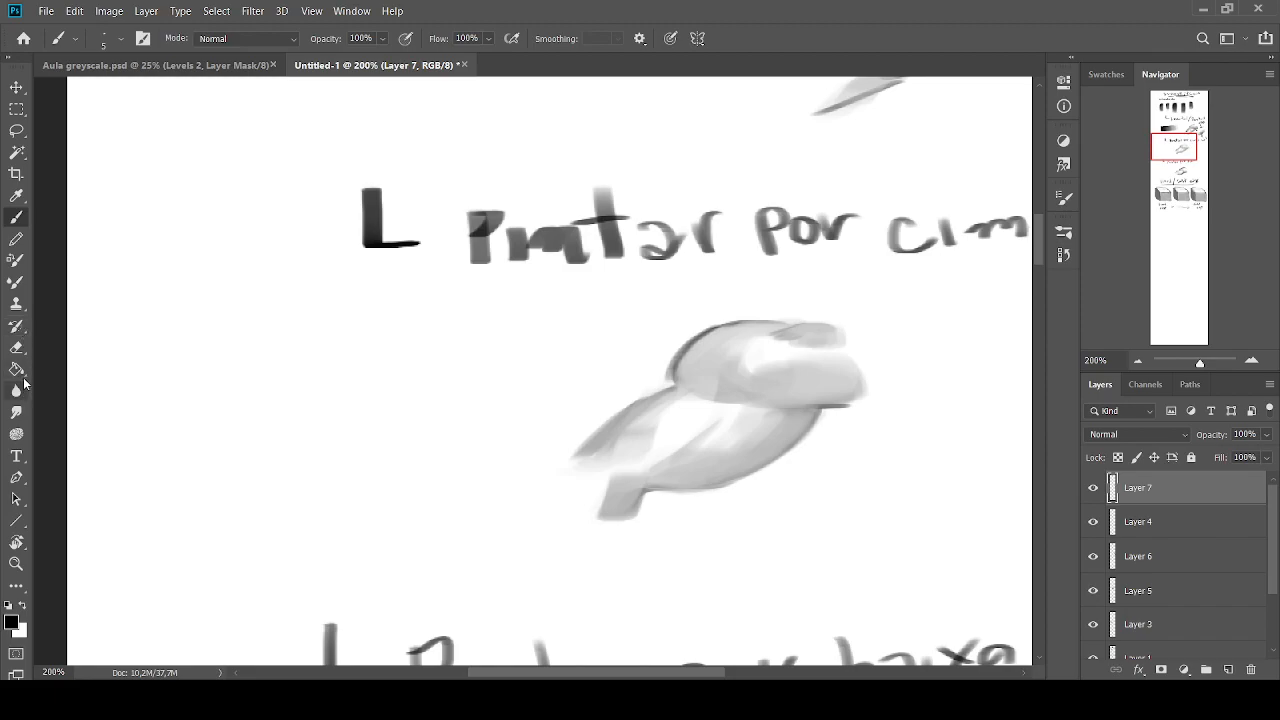
# Smooth the shading across both volumes of the "Pintar por cima" form with the Mixer Brush at size 30
pyautogui.click(16, 281)
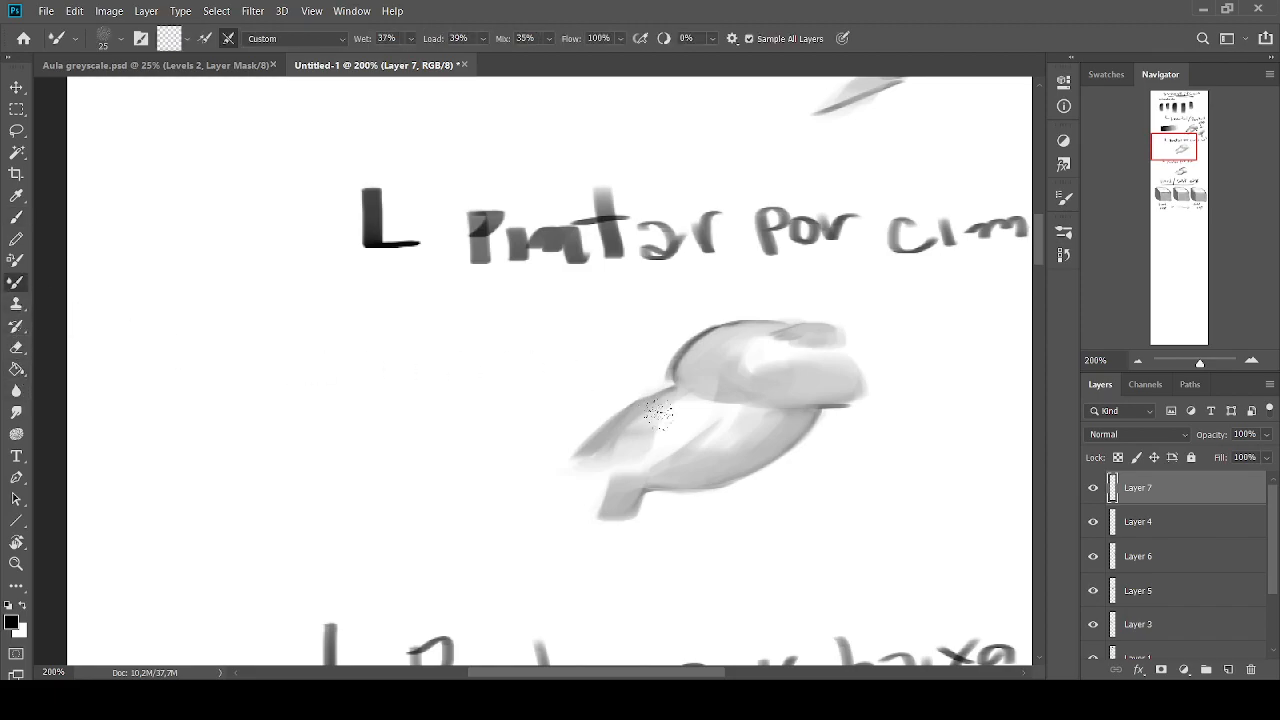
pyautogui.press(']')
pyautogui.moveTo(726, 420)
pyautogui.mouseDown()
pyautogui.moveTo(751, 452)
pyautogui.moveTo(726, 463)
pyautogui.moveTo(690, 421)
pyautogui.moveTo(681, 450)
pyautogui.moveTo(665, 419)
pyautogui.moveTo(631, 439)
pyautogui.moveTo(640, 447)
pyautogui.moveTo(654, 419)
pyautogui.moveTo(746, 361)
pyautogui.moveTo(722, 357)
pyautogui.moveTo(754, 351)
pyautogui.moveTo(761, 379)
pyautogui.moveTo(783, 357)
pyautogui.moveTo(824, 355)
pyautogui.moveTo(783, 347)
pyautogui.moveTo(834, 354)
pyautogui.moveTo(837, 337)
pyautogui.moveTo(785, 347)
pyautogui.moveTo(797, 339)
pyautogui.moveTo(824, 354)
pyautogui.moveTo(715, 397)
pyautogui.moveTo(743, 411)
pyautogui.moveTo(679, 394)
pyautogui.moveTo(691, 399)
pyautogui.moveTo(649, 444)
pyautogui.moveTo(671, 467)
pyautogui.moveTo(604, 504)
pyautogui.moveTo(617, 503)
pyautogui.moveTo(597, 494)
pyautogui.moveTo(632, 486)
pyautogui.moveTo(610, 451)
pyautogui.moveTo(662, 439)
pyautogui.moveTo(677, 454)
pyautogui.moveTo(653, 457)
pyautogui.moveTo(671, 476)
pyautogui.moveTo(737, 430)
pyautogui.moveTo(780, 426)
pyautogui.moveTo(742, 405)
pyautogui.mouseUp()
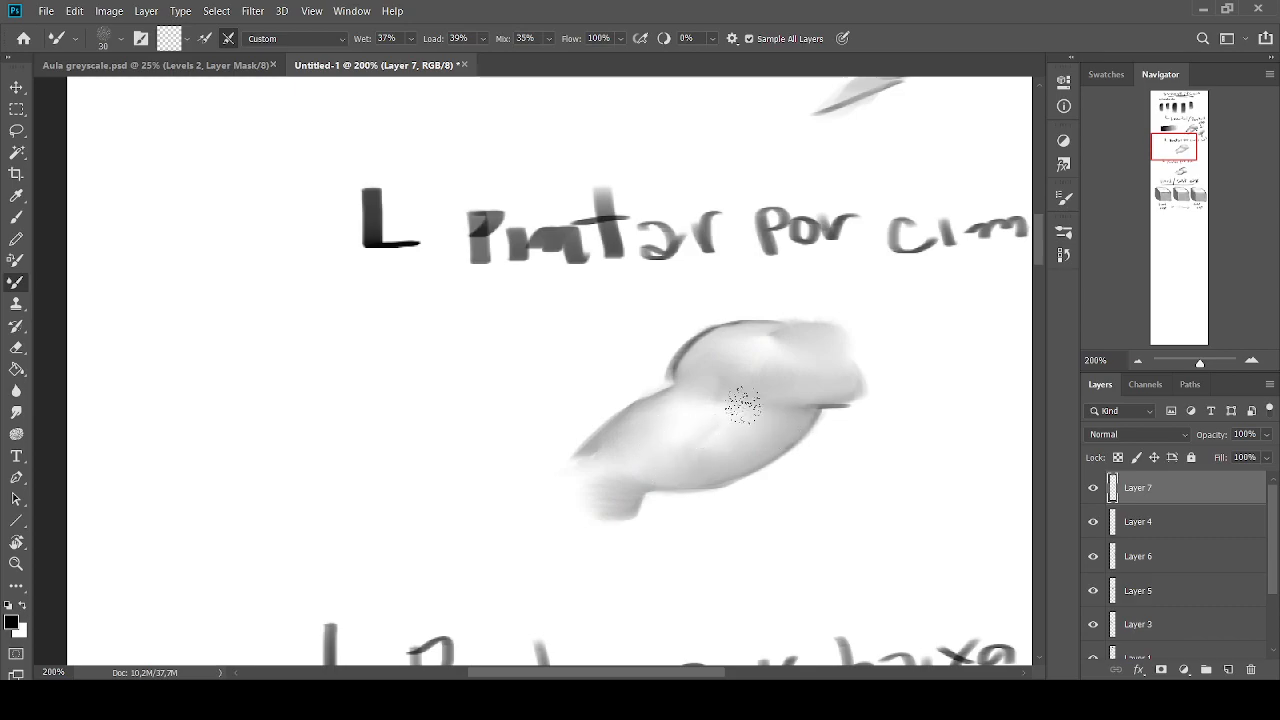
# Hide and show Layer 7 to compare the form, and restore its unblended brushwork
pyautogui.click(1137, 361)
pyautogui.click(1137, 361)
pyautogui.click(1251, 361)
pyautogui.click(1251, 361)
pyautogui.moveTo(1169, 142)
pyautogui.mouseDown()
pyautogui.moveTo(1173, 123)
pyautogui.moveTo(1171, 141)
pyautogui.mouseUp()
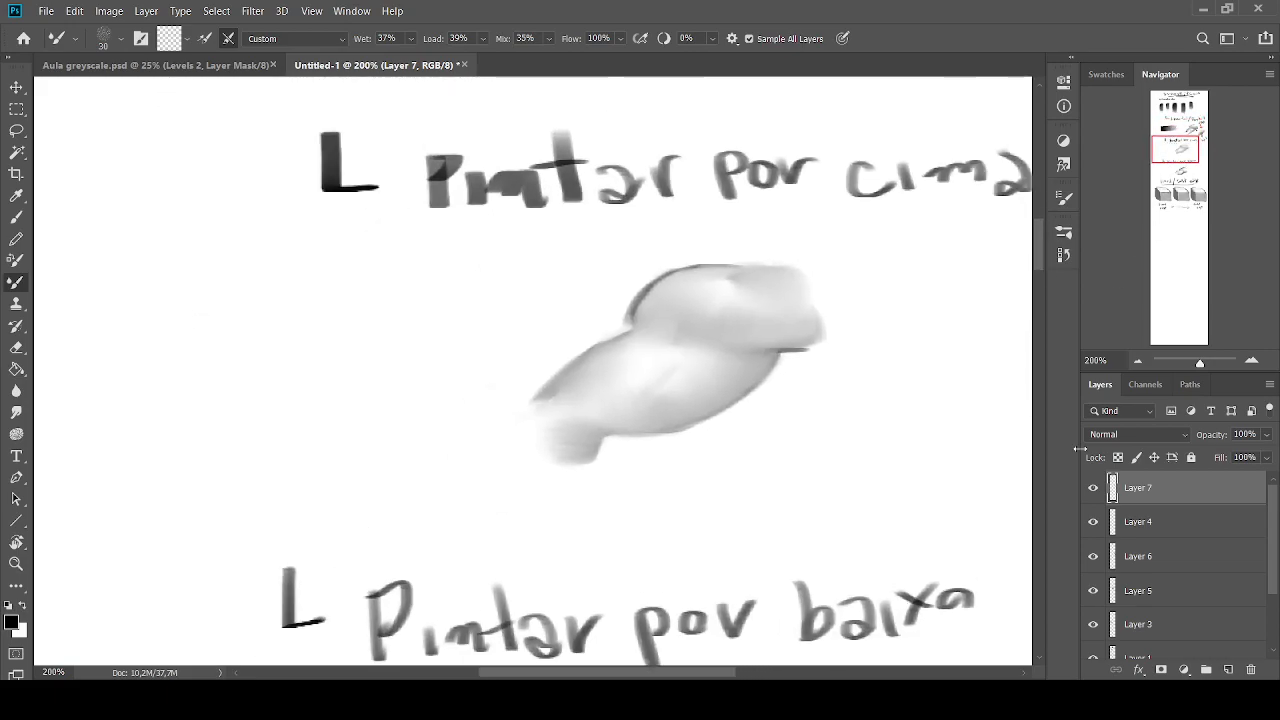
pyautogui.click(1092, 490)
pyautogui.click(1093, 490)
pyautogui.click(1093, 490)
pyautogui.click(1093, 490)
pyautogui.moveTo(785, 252)
pyautogui.mouseDown()
pyautogui.moveTo(749, 245)
pyautogui.moveTo(704, 305)
pyautogui.moveTo(677, 449)
pyautogui.moveTo(617, 396)
pyautogui.moveTo(500, 354)
pyautogui.moveTo(514, 457)
pyautogui.mouseUp()
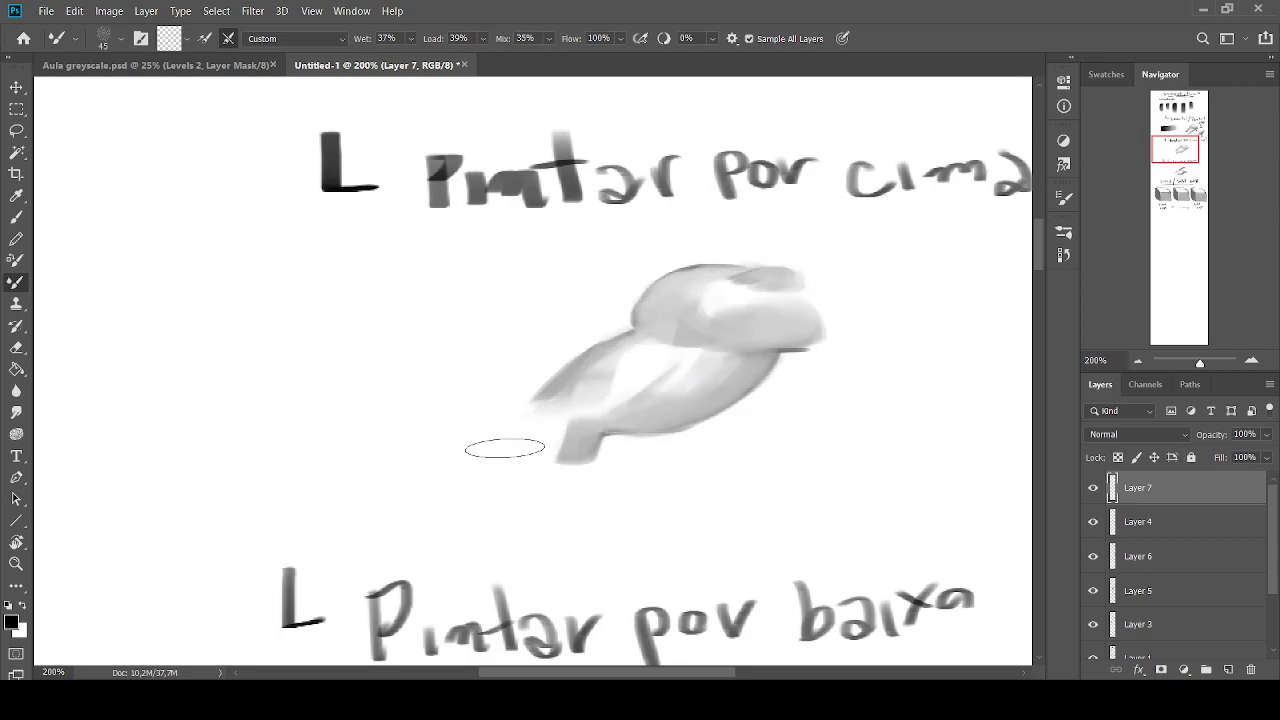
# Block in the dark side edges of a small nose in black below the double-headed arrow
pyautogui.moveTo(1175, 147); pyautogui.dragTo(1195, 220)
pyautogui.click(1137, 361)
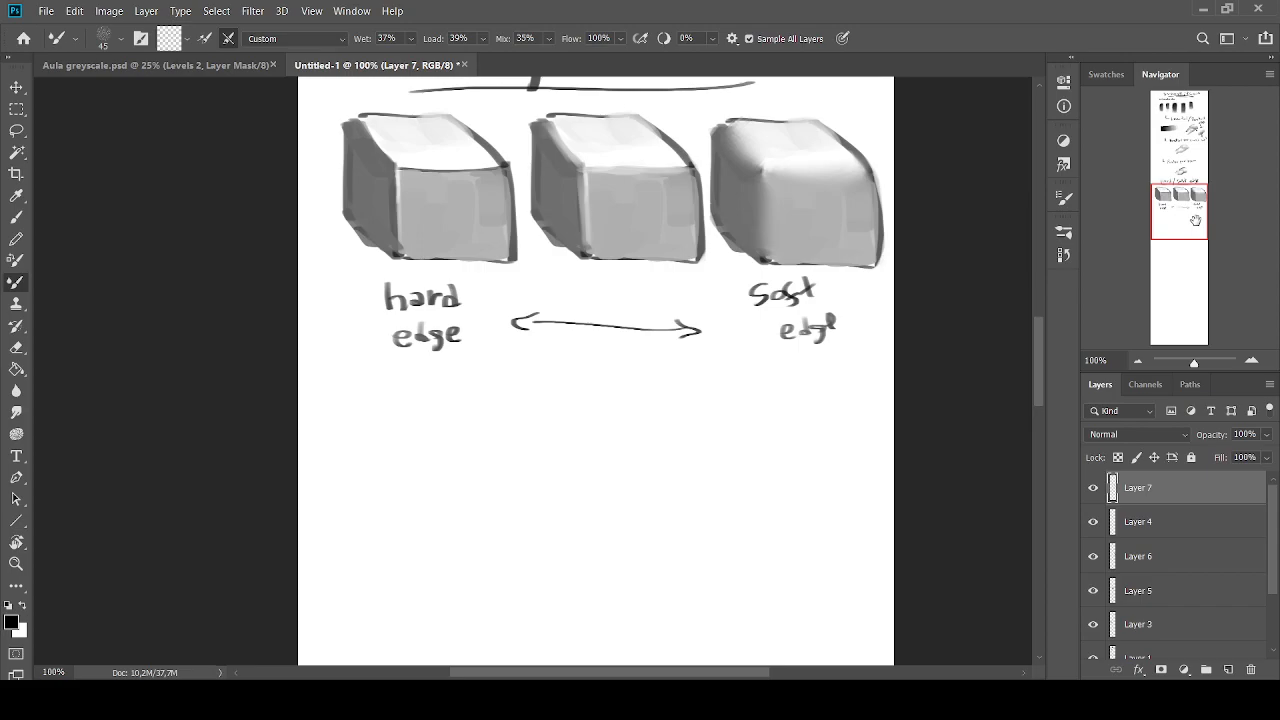
pyautogui.click(16, 217)
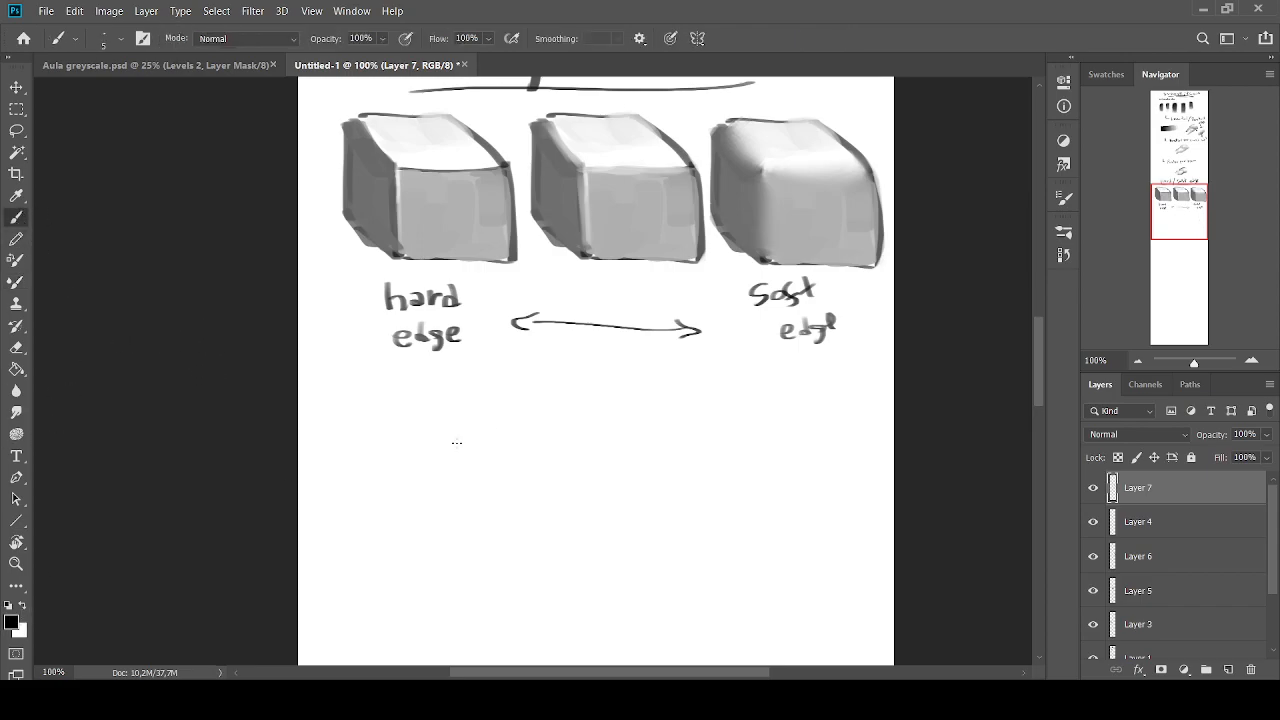
pyautogui.press(']')
pyautogui.moveTo(611, 390); pyautogui.dragTo(616, 445)
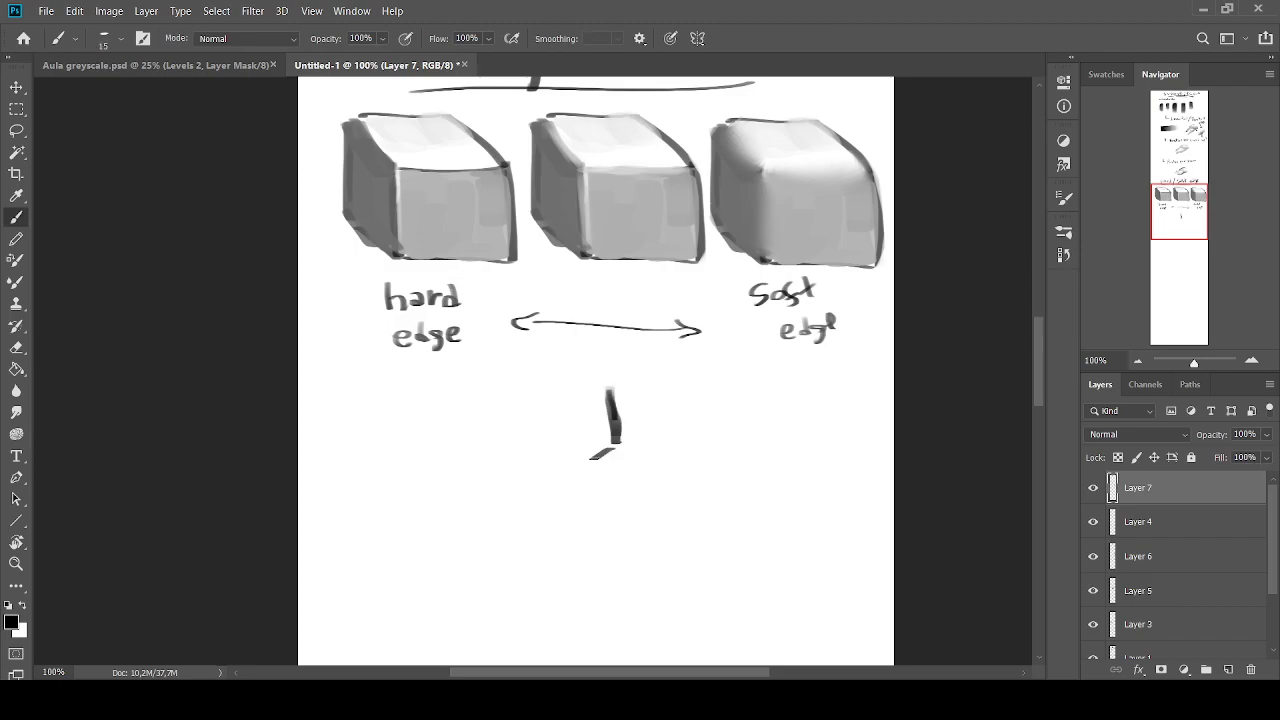
pyautogui.moveTo(547, 397); pyautogui.dragTo(541, 446)
pyautogui.moveTo(610, 399); pyautogui.dragTo(621, 443)
pyautogui.press(']')
pyautogui.keyDown('alt'); pyautogui.click(614, 425); pyautogui.keyUp('alt')
# Paint the side planes and wings of the nose with sampled greys
pyautogui.moveTo(604, 391)
pyautogui.mouseDown()
pyautogui.moveTo(609, 440)
pyautogui.moveTo(549, 430)
pyautogui.moveTo(549, 448)
pyautogui.mouseUp()
pyautogui.keyDown('alt'); pyautogui.click(591, 374); pyautogui.keyUp('alt')
pyautogui.keyDown('alt'); pyautogui.click(612, 407); pyautogui.keyUp('alt')
pyautogui.keyDown('alt'); pyautogui.click(540, 424); pyautogui.keyUp('alt')
pyautogui.moveTo(554, 391)
pyautogui.mouseDown()
pyautogui.moveTo(558, 423)
pyautogui.moveTo(562, 404)
pyautogui.moveTo(580, 456)
pyautogui.moveTo(605, 442)
pyautogui.moveTo(564, 446)
pyautogui.moveTo(599, 445)
pyautogui.moveTo(586, 474)
pyautogui.mouseUp()
pyautogui.keyDown('alt'); pyautogui.click(567, 380); pyautogui.keyUp('alt')
pyautogui.keyDown('alt'); pyautogui.click(558, 423); pyautogui.keyUp('alt')
# Paint the grey underside plane of the nose and add its dark nostrils
pyautogui.keyDown('alt'); pyautogui.click(603, 453); pyautogui.keyUp('alt')
pyautogui.keyDown('alt'); pyautogui.click(603, 433); pyautogui.keyUp('alt')
pyautogui.moveTo(565, 445); pyautogui.dragTo(543, 448)
pyautogui.moveTo(560, 426)
pyautogui.mouseDown()
pyautogui.moveTo(581, 460)
pyautogui.moveTo(590, 452)
pyautogui.moveTo(588, 485)
pyautogui.moveTo(600, 449)
pyautogui.moveTo(574, 466)
pyautogui.mouseUp()
pyautogui.keyDown('alt'); pyautogui.click(579, 464); pyautogui.keyUp('alt')
pyautogui.keyDown('alt'); pyautogui.click(576, 491); pyautogui.keyUp('alt')
pyautogui.moveTo(574, 460)
pyautogui.mouseDown()
pyautogui.moveTo(571, 422)
pyautogui.moveTo(596, 455)
pyautogui.moveTo(556, 456)
pyautogui.mouseUp()
# Clean up the nose bridge with white and soften its upper sides with the Mixer Brush at size 45
pyautogui.click(8, 605)
pyautogui.press('[')
pyautogui.keyDown('alt'); pyautogui.click(586, 400); pyautogui.keyUp('alt')
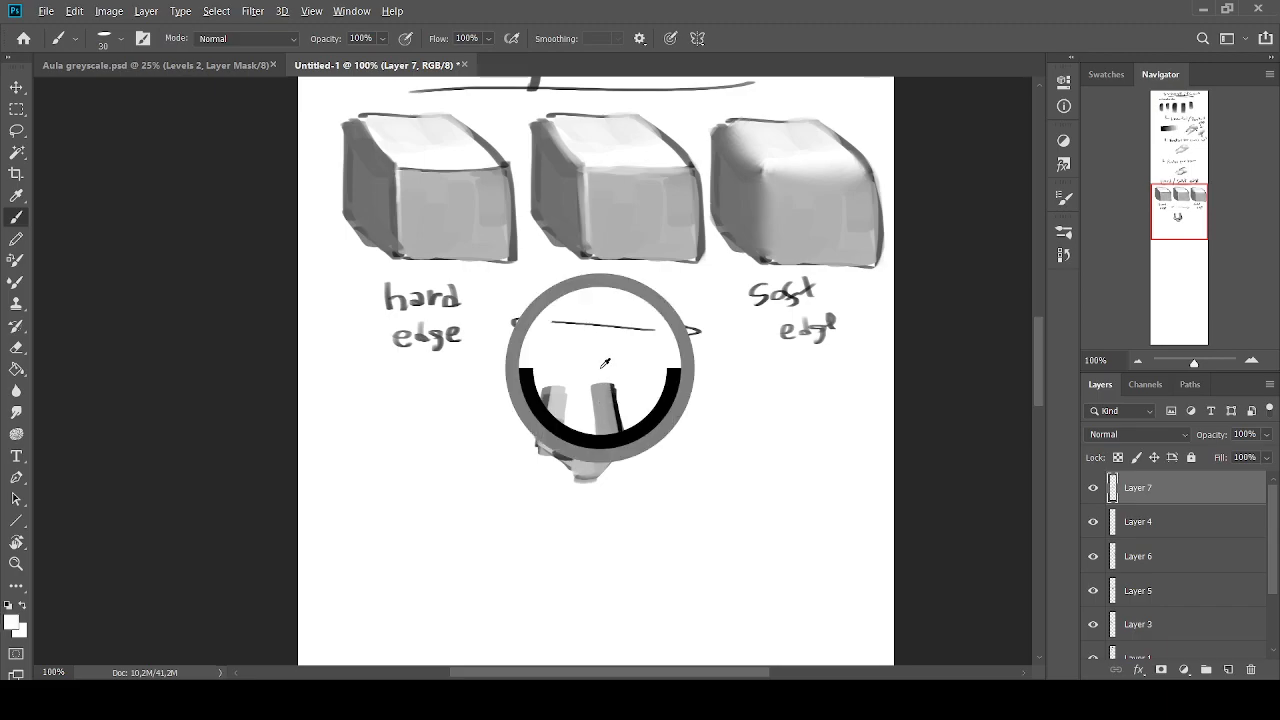
pyautogui.press(']')
pyautogui.click(16, 281)
pyautogui.moveTo(624, 398)
pyautogui.mouseDown()
pyautogui.moveTo(578, 366)
pyautogui.moveTo(552, 391)
pyautogui.moveTo(537, 382)
pyautogui.moveTo(556, 377)
pyautogui.moveTo(542, 397)
pyautogui.moveTo(584, 421)
pyautogui.moveTo(602, 404)
pyautogui.moveTo(571, 397)
pyautogui.mouseUp()
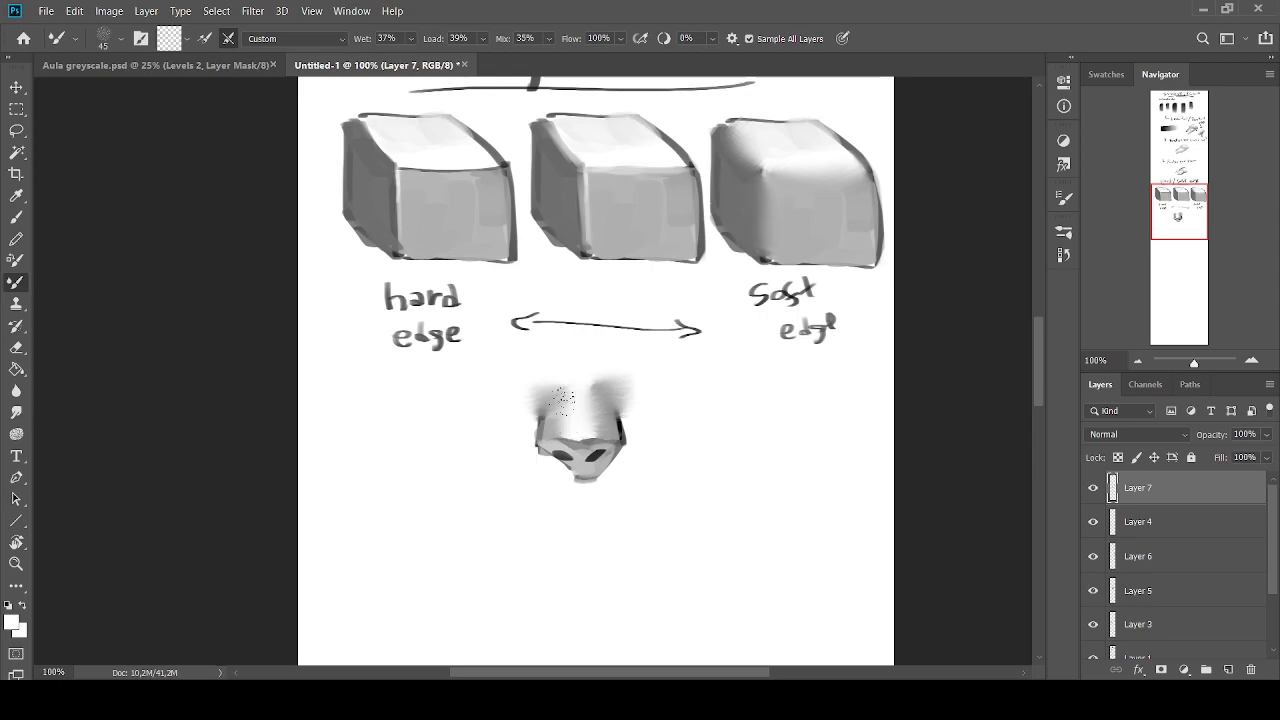
# Refine the nose's side contours with sampled grey and white using the regular Brush at size 20
pyautogui.click(16, 217)
pyautogui.keyDown('alt'); pyautogui.click(610, 420); pyautogui.keyUp('alt')
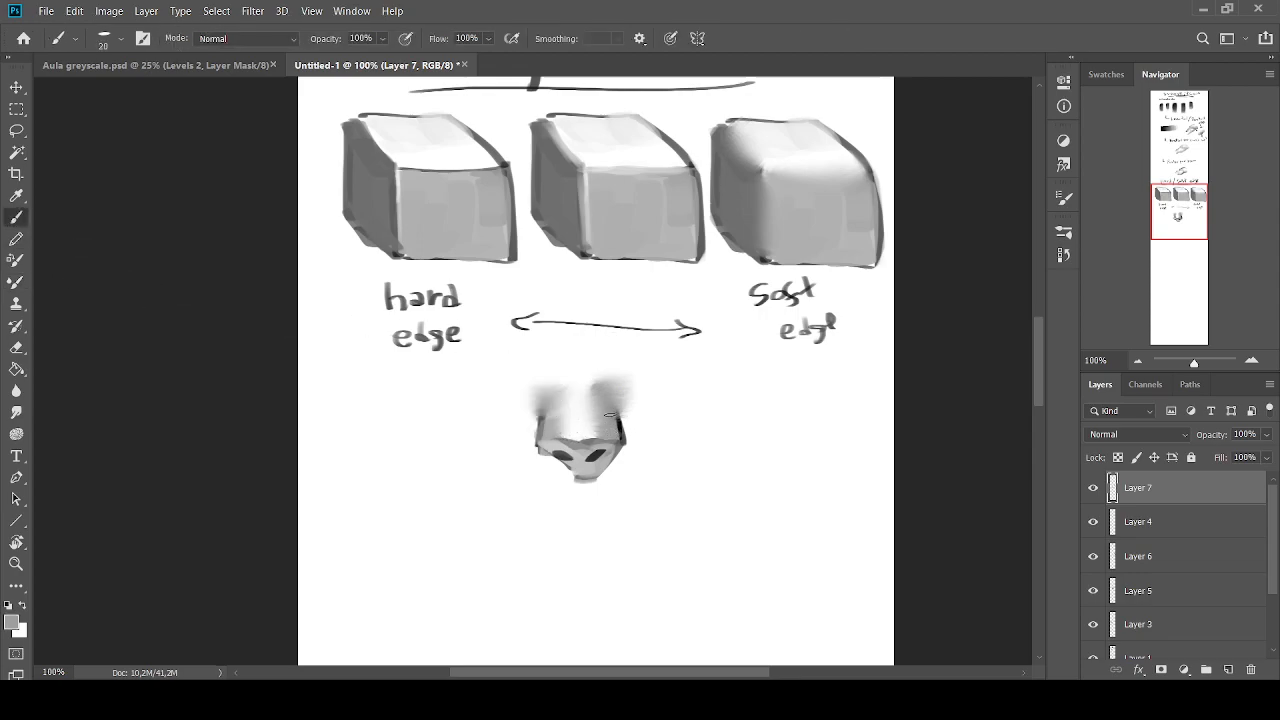
pyautogui.keyDown('alt'); pyautogui.click(624, 418); pyautogui.keyUp('alt')
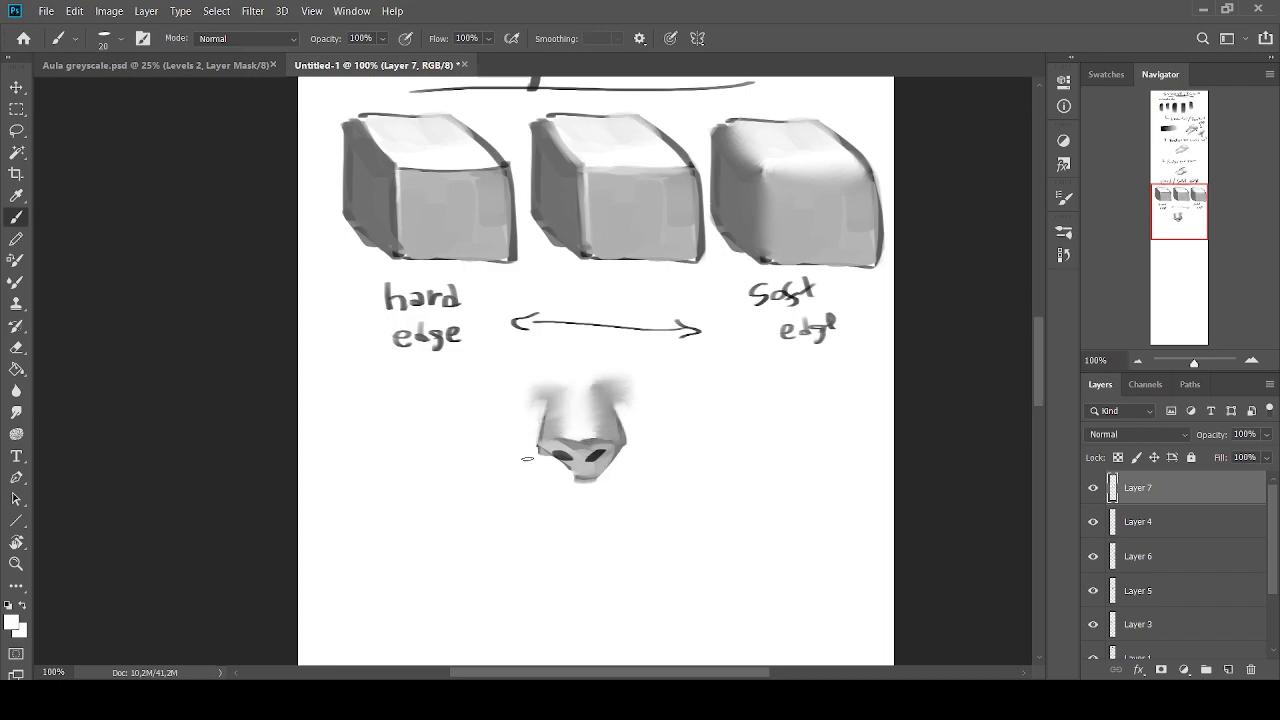
pyautogui.keyDown('alt'); pyautogui.click(622, 438); pyautogui.keyUp('alt')
pyautogui.keyDown('alt'); pyautogui.click(530, 420); pyautogui.keyUp('alt')
pyautogui.keyDown('alt'); pyautogui.click(550, 402); pyautogui.keyUp('alt')
pyautogui.keyDown('alt'); pyautogui.click(616, 420); pyautogui.keyUp('alt')
# Reshape the nostrils and the plane edge at the nose tip with sampled greys
pyautogui.keyDown('alt'); pyautogui.click(595, 457); pyautogui.keyUp('alt')
pyautogui.moveTo(598, 455)
pyautogui.mouseDown()
pyautogui.moveTo(613, 447)
pyautogui.moveTo(590, 465)
pyautogui.moveTo(548, 457)
pyautogui.moveTo(600, 441)
pyautogui.mouseUp()
pyautogui.keyDown('alt'); pyautogui.click(600, 466); pyautogui.keyUp('alt')
pyautogui.keyDown('alt'); pyautogui.click(575, 467); pyautogui.keyUp('alt')
pyautogui.keyDown('alt'); pyautogui.click(583, 442); pyautogui.keyUp('alt')
pyautogui.keyDown('alt'); pyautogui.click(582, 431); pyautogui.keyUp('alt')
pyautogui.keyDown('alt'); pyautogui.click(582, 442); pyautogui.keyUp('alt')
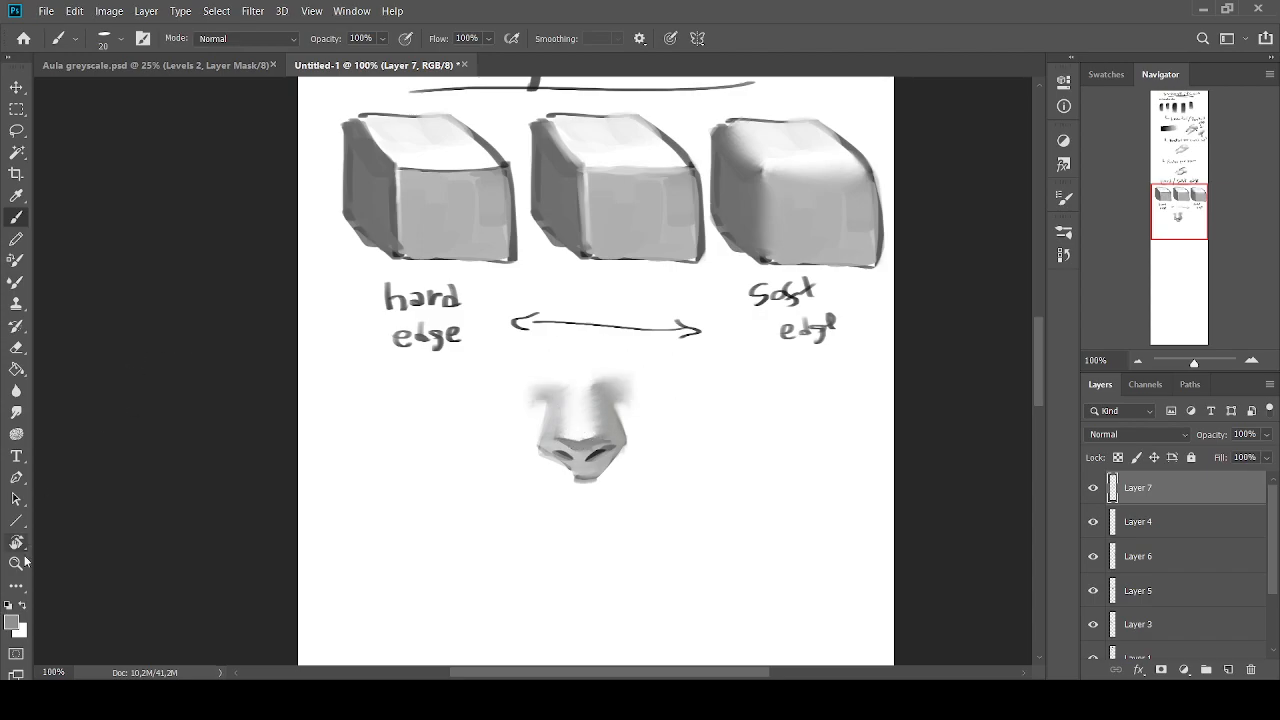
# Try drawing a small black angled contour and a curved one to the right of the nose
pyautogui.click(8, 606)
pyautogui.press('[')
pyautogui.moveTo(738, 391)
pyautogui.mouseDown()
pyautogui.moveTo(775, 414)
pyautogui.moveTo(741, 429)
pyautogui.mouseUp()
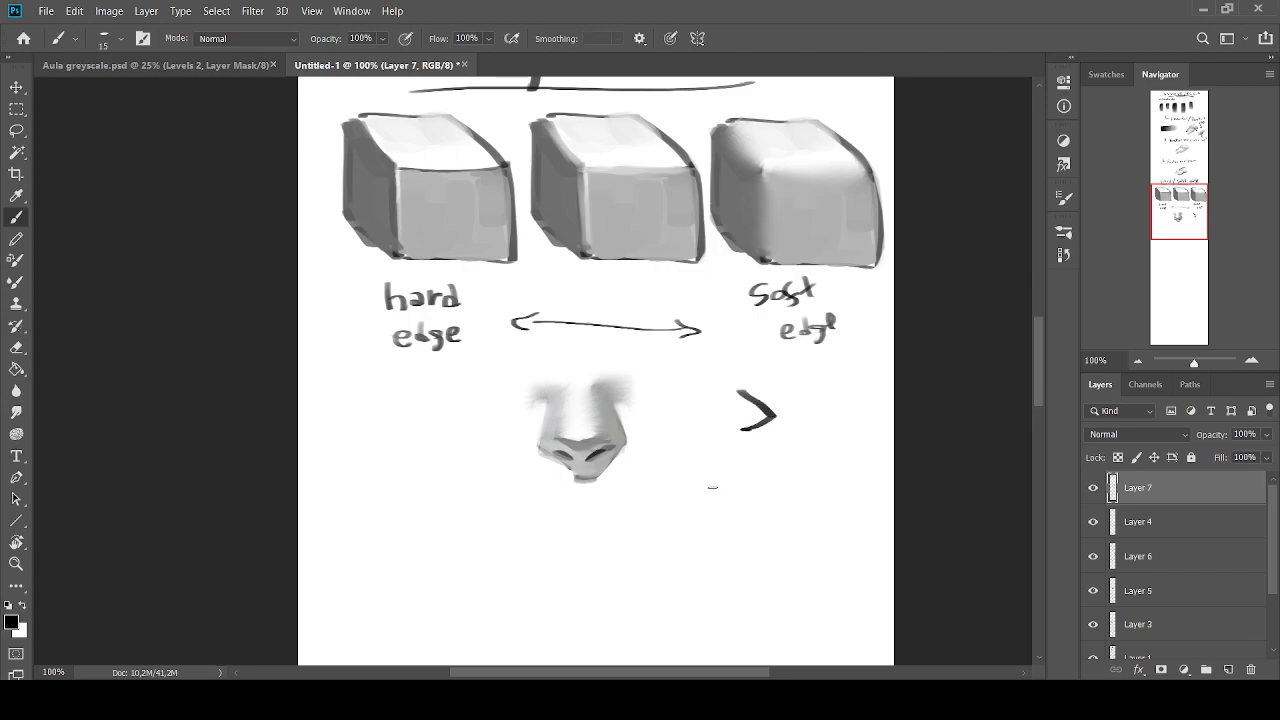
pyautogui.hotkey('ctrl', 'z')
pyautogui.hotkey('ctrl', 'z')
pyautogui.moveTo(709, 388); pyautogui.dragTo(732, 415)
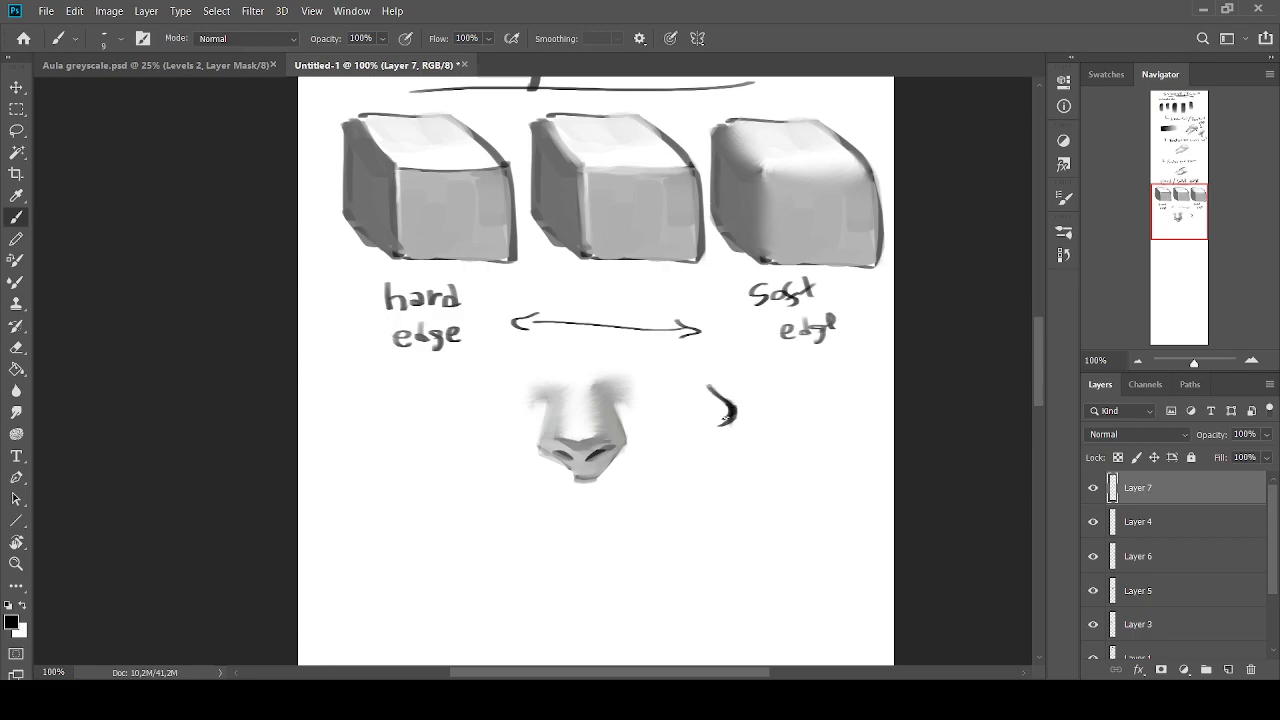
pyautogui.hotkey('ctrl', 'z')
pyautogui.hotkey('ctrl', 'z')
# Paint sampled greys over the plane edge at the nose tip and along its sides to soften the transitions
pyautogui.press(']')
pyautogui.keyDown('alt'); pyautogui.click(598, 438); pyautogui.keyUp('alt')
pyautogui.moveTo(587, 438)
pyautogui.mouseDown()
pyautogui.moveTo(606, 431)
pyautogui.moveTo(556, 436)
pyautogui.moveTo(576, 445)
pyautogui.mouseUp()
pyautogui.keyDown('alt'); pyautogui.click(602, 424); pyautogui.keyUp('alt')
pyautogui.keyDown('alt'); pyautogui.click(574, 445); pyautogui.keyUp('alt')
pyautogui.keyDown('alt'); pyautogui.click(557, 429); pyautogui.keyUp('alt')
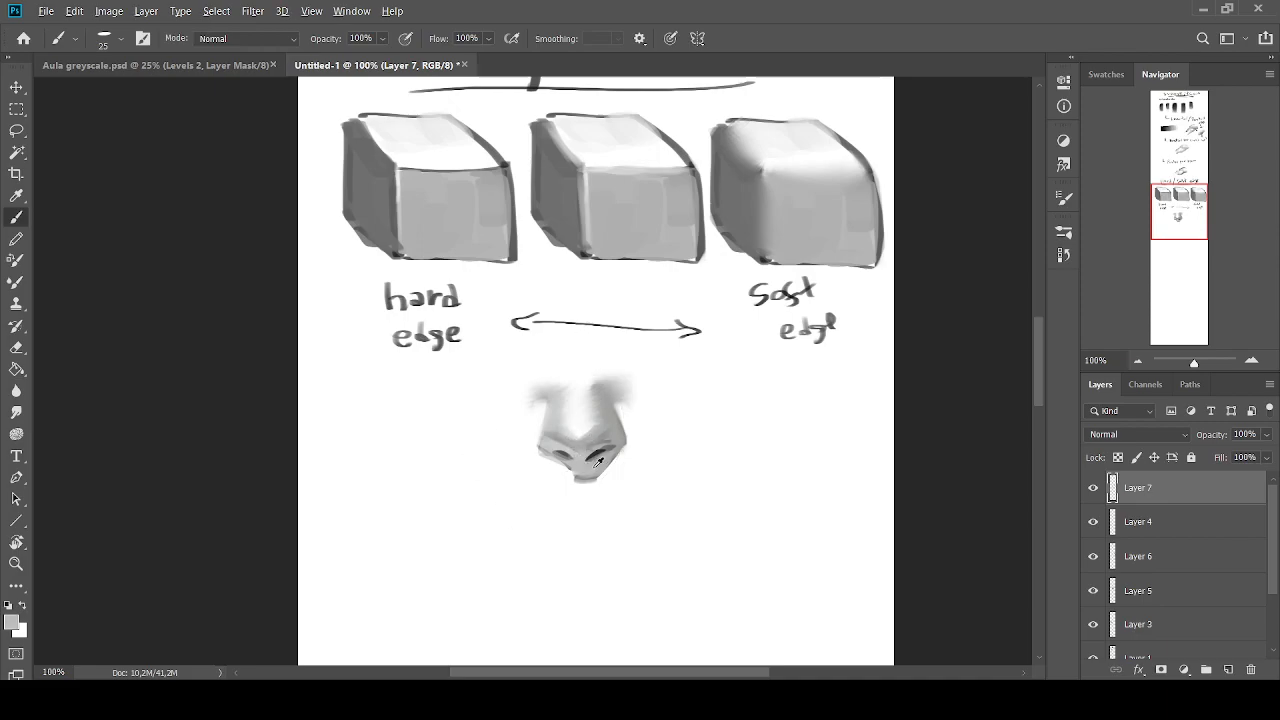
pyautogui.keyDown('alt'); pyautogui.click(611, 471); pyautogui.keyUp('alt')
pyautogui.keyDown('alt'); pyautogui.click(605, 430); pyautogui.keyUp('alt')
pyautogui.keyDown('alt'); pyautogui.click(617, 406); pyautogui.keyUp('alt')
pyautogui.moveTo(615, 437)
pyautogui.mouseDown()
pyautogui.moveTo(602, 413)
pyautogui.moveTo(551, 431)
pyautogui.mouseUp()
pyautogui.keyDown('alt'); pyautogui.click(611, 428); pyautogui.keyUp('alt')
pyautogui.keyDown('alt'); pyautogui.click(614, 432); pyautogui.keyUp('alt')
# Paint the whole nose out in white with a larger brush
pyautogui.keyDown('alt'); pyautogui.click(561, 413); pyautogui.keyUp('alt')
pyautogui.keyDown('alt'); pyautogui.click(564, 395); pyautogui.keyUp('alt')
pyautogui.keyDown('alt'); pyautogui.click(591, 391); pyautogui.keyUp('alt')
pyautogui.moveTo(602, 393)
pyautogui.mouseDown()
pyautogui.moveTo(630, 409)
pyautogui.moveTo(569, 370)
pyautogui.moveTo(608, 415)
pyautogui.moveTo(576, 489)
pyautogui.moveTo(557, 400)
pyautogui.moveTo(654, 434)
pyautogui.mouseUp()
pyautogui.keyDown('alt'); pyautogui.click(628, 400); pyautogui.keyUp('alt')
pyautogui.keyDown('alt'); pyautogui.click(610, 408); pyautogui.keyUp('alt')
pyautogui.keyDown('alt'); pyautogui.click(563, 376); pyautogui.keyUp('alt')
pyautogui.press(']')
pyautogui.press(']')
# Handwrite ". Mixer brush / smug" in black at brush size 10 below the edge labels and arrow
pyautogui.moveTo(1158, 208); pyautogui.dragTo(1173, 170)
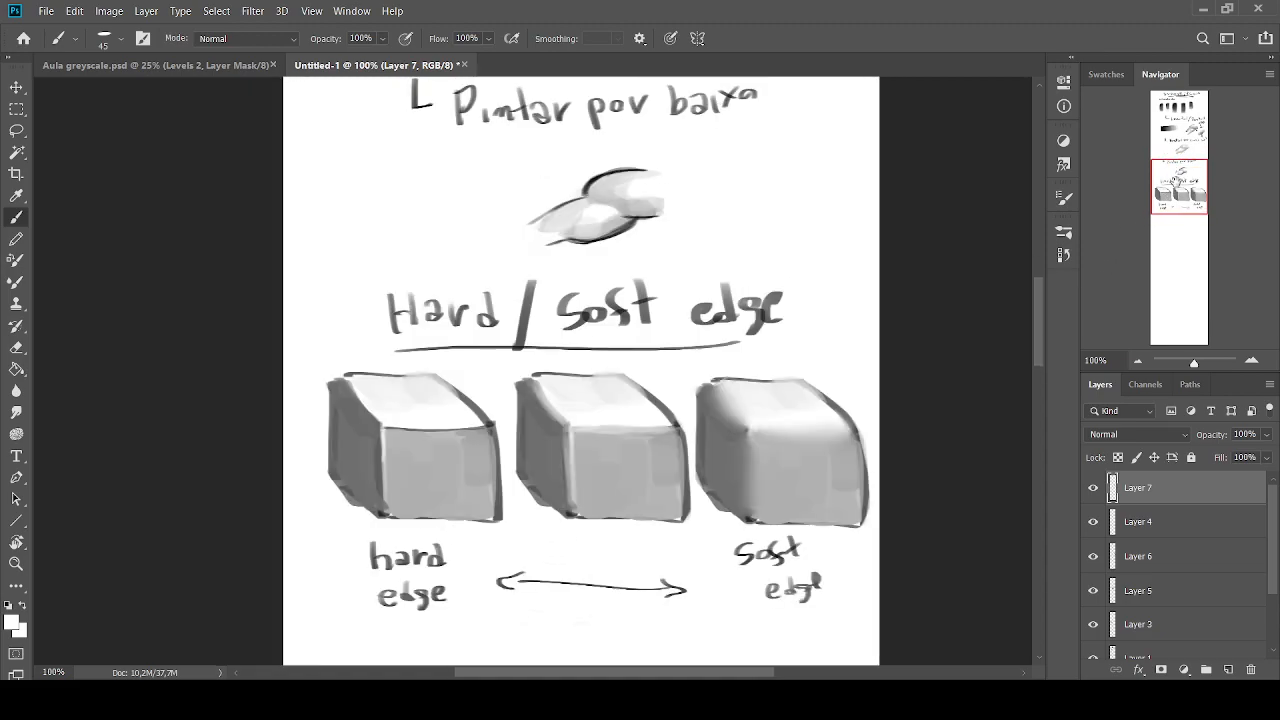
pyautogui.moveTo(1175, 187); pyautogui.dragTo(1172, 199)
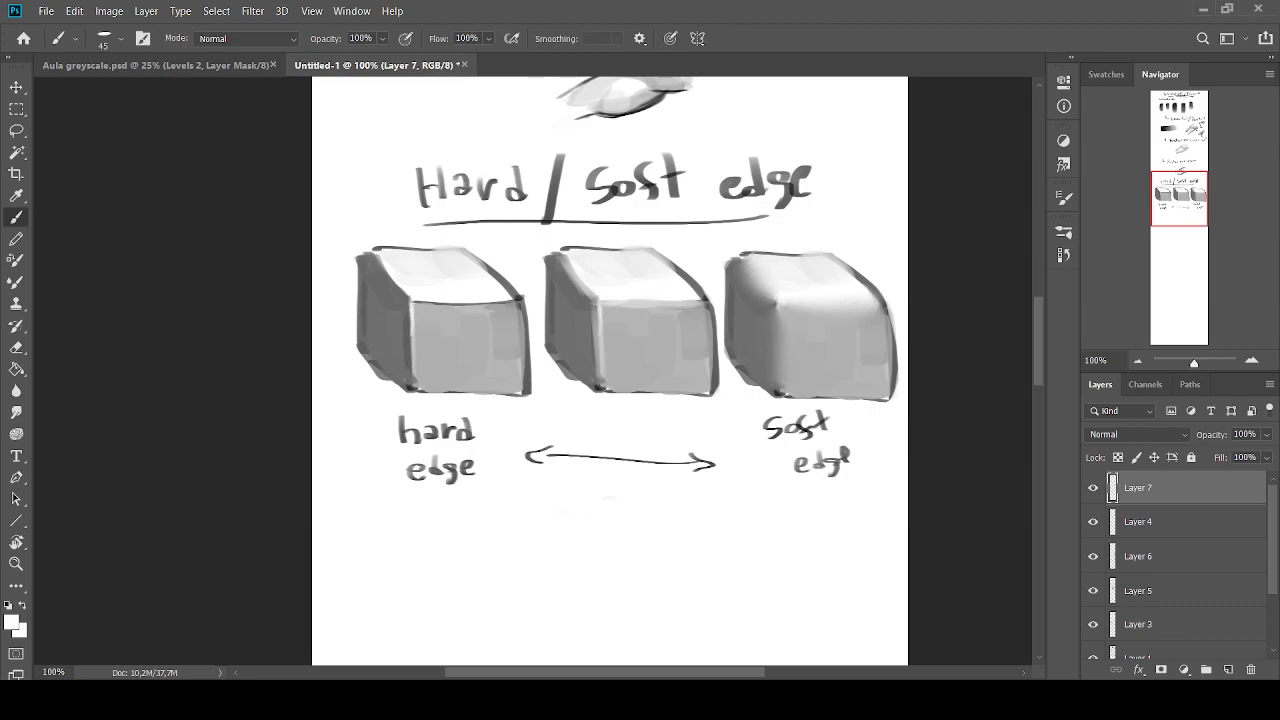
pyautogui.moveTo(1181, 192); pyautogui.dragTo(1180, 201)
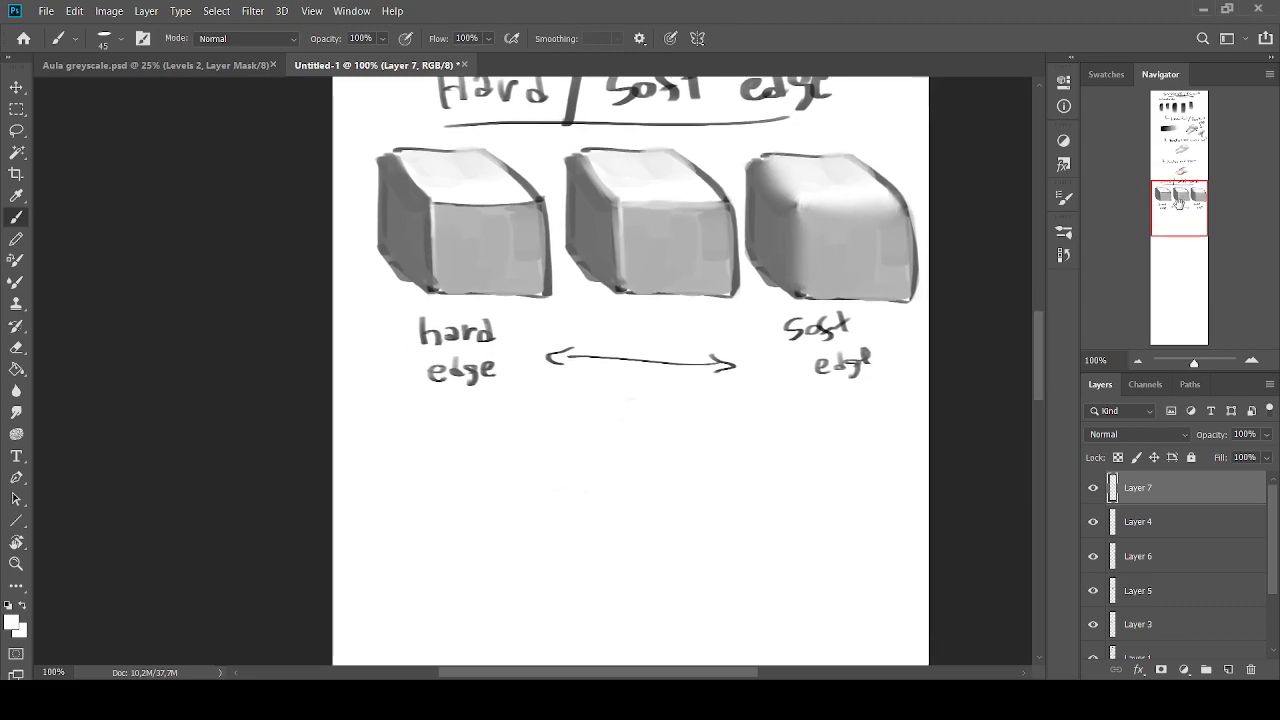
pyautogui.click(9, 605)
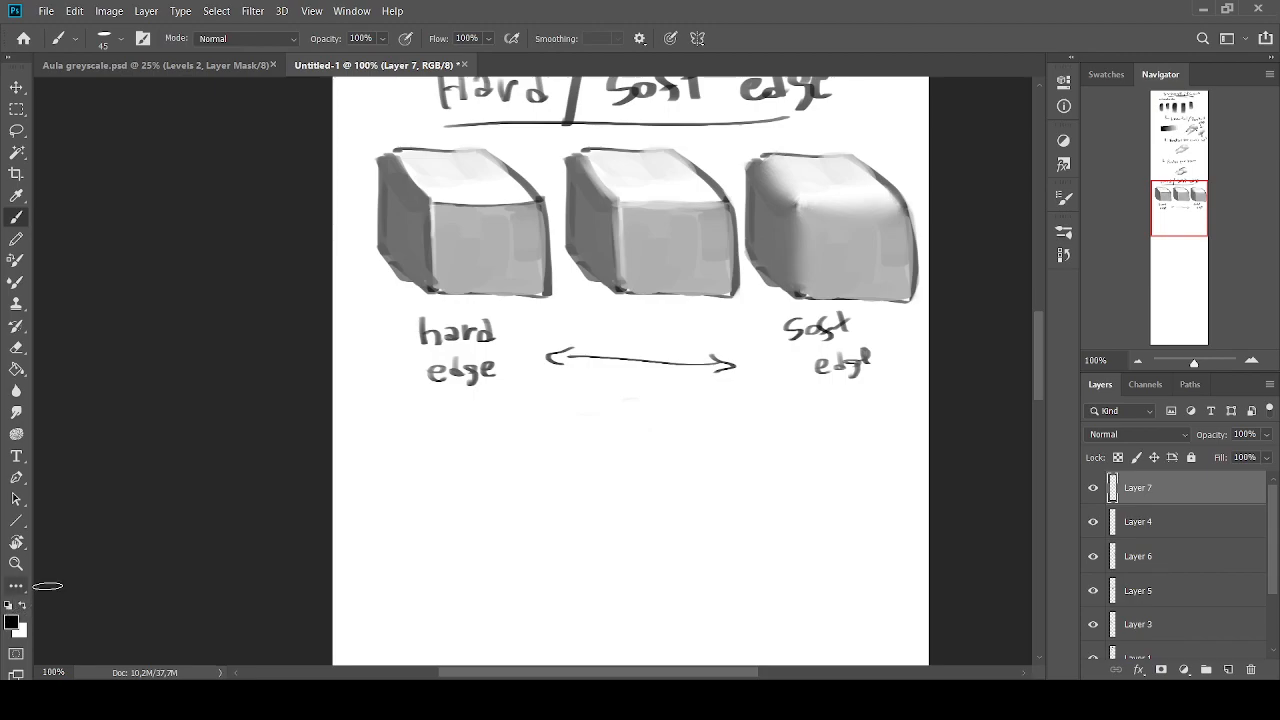
pyautogui.press('[')
pyautogui.press('[')
pyautogui.moveTo(458, 463)
pyautogui.mouseDown()
pyautogui.moveTo(480, 433)
pyautogui.moveTo(439, 461)
pyautogui.moveTo(504, 461)
pyautogui.moveTo(530, 444)
pyautogui.moveTo(532, 459)
pyautogui.moveTo(553, 445)
pyautogui.moveTo(606, 462)
pyautogui.mouseUp()
pyautogui.moveTo(616, 448)
pyautogui.mouseDown()
pyautogui.moveTo(617, 462)
pyautogui.moveTo(630, 444)
pyautogui.mouseUp()
pyautogui.moveTo(634, 446); pyautogui.dragTo(664, 458)
pyautogui.moveTo(664, 446); pyautogui.dragTo(682, 458)
pyautogui.moveTo(725, 413)
pyautogui.mouseDown()
pyautogui.moveTo(693, 466)
pyautogui.moveTo(801, 441)
pyautogui.moveTo(813, 443)
pyautogui.moveTo(811, 474)
pyautogui.mouseUp()
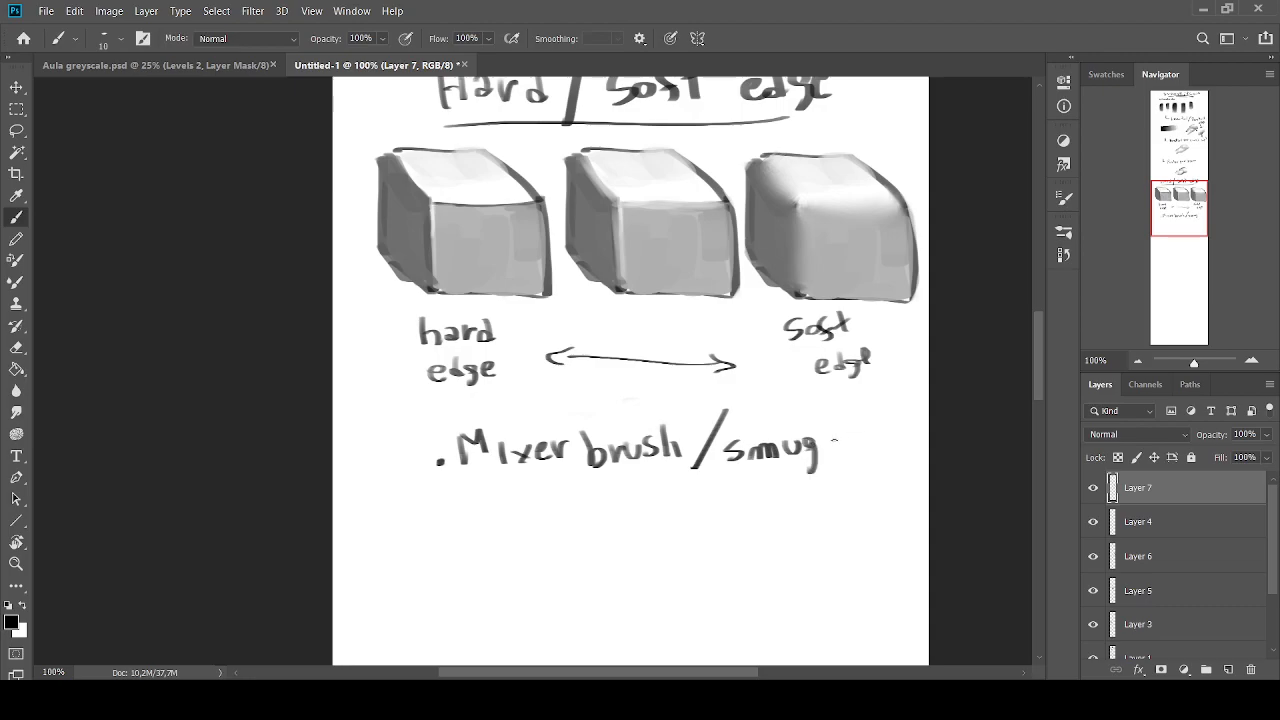
# Complete the note's ending as "smudge tool" and draw a double underline beneath the middle of the line
pyautogui.hotkey('ctrl', 'z')
pyautogui.moveTo(816, 426)
pyautogui.mouseDown()
pyautogui.moveTo(812, 442)
pyautogui.moveTo(838, 439)
pyautogui.moveTo(828, 462)
pyautogui.mouseUp()
pyautogui.moveTo(842, 444)
pyautogui.mouseDown()
pyautogui.moveTo(858, 438)
pyautogui.moveTo(860, 450)
pyautogui.mouseUp()
pyautogui.moveTo(872, 414)
pyautogui.mouseDown()
pyautogui.moveTo(878, 450)
pyautogui.moveTo(888, 430)
pyautogui.mouseUp()
pyautogui.moveTo(884, 438); pyautogui.dragTo(908, 440)
pyautogui.moveTo(906, 412); pyautogui.dragTo(914, 442)
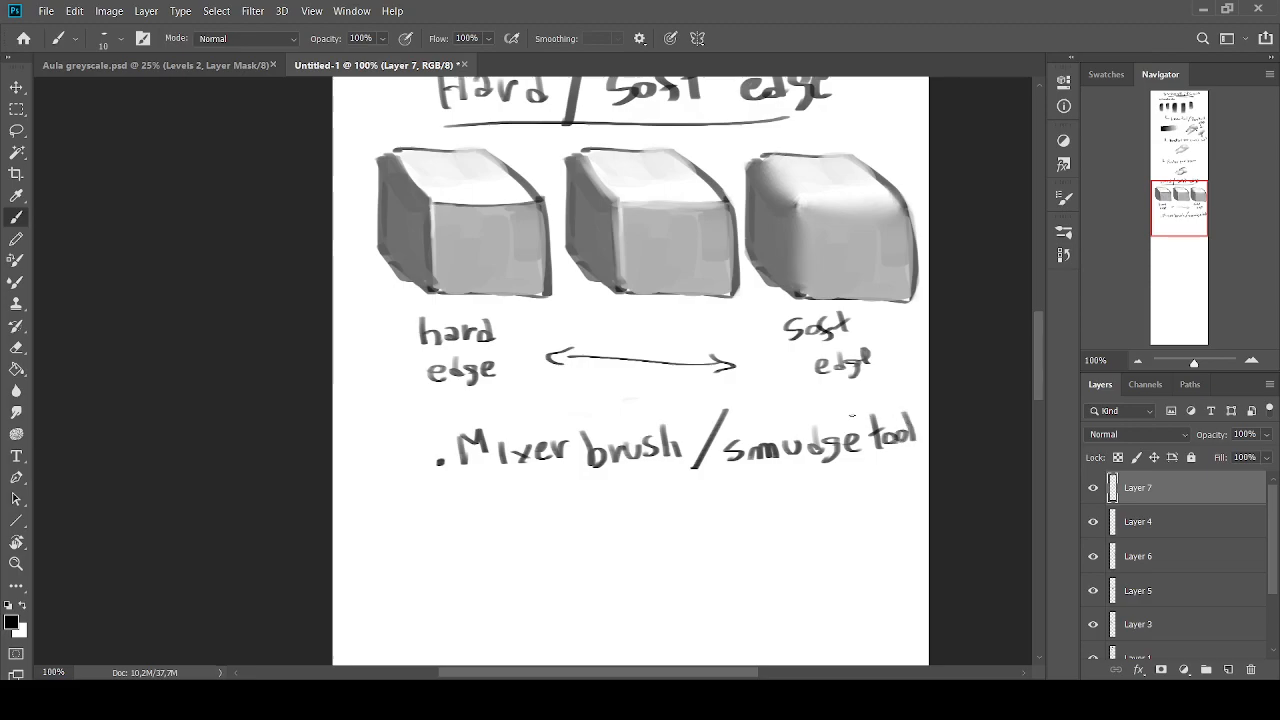
pyautogui.press(']')
pyautogui.moveTo(630, 479)
pyautogui.mouseDown()
pyautogui.moveTo(758, 467)
pyautogui.moveTo(724, 480)
pyautogui.mouseUp()
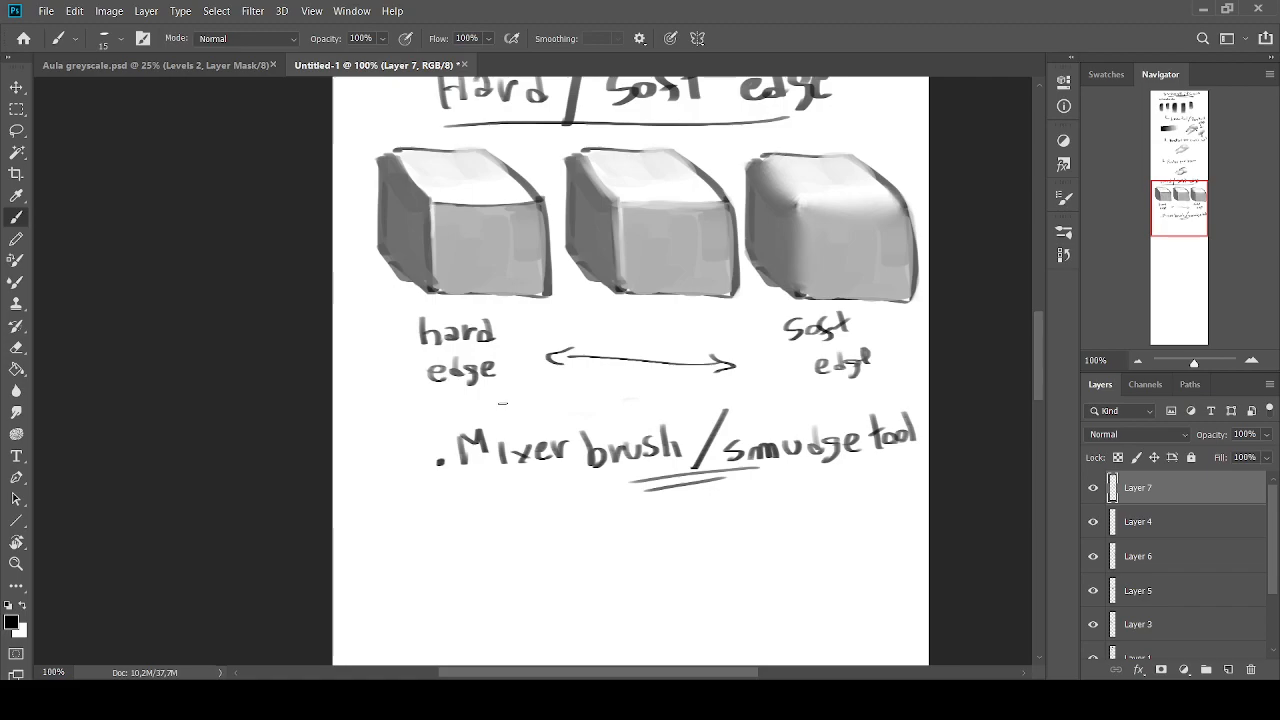
# Try the Smudge tool at size 175 and 26% strength across the word "Mixer", and undo the smear
pyautogui.click(16, 411)
pyautogui.moveTo(543, 455)
pyautogui.mouseDown()
pyautogui.moveTo(532, 436)
pyautogui.moveTo(567, 547)
pyautogui.mouseUp()
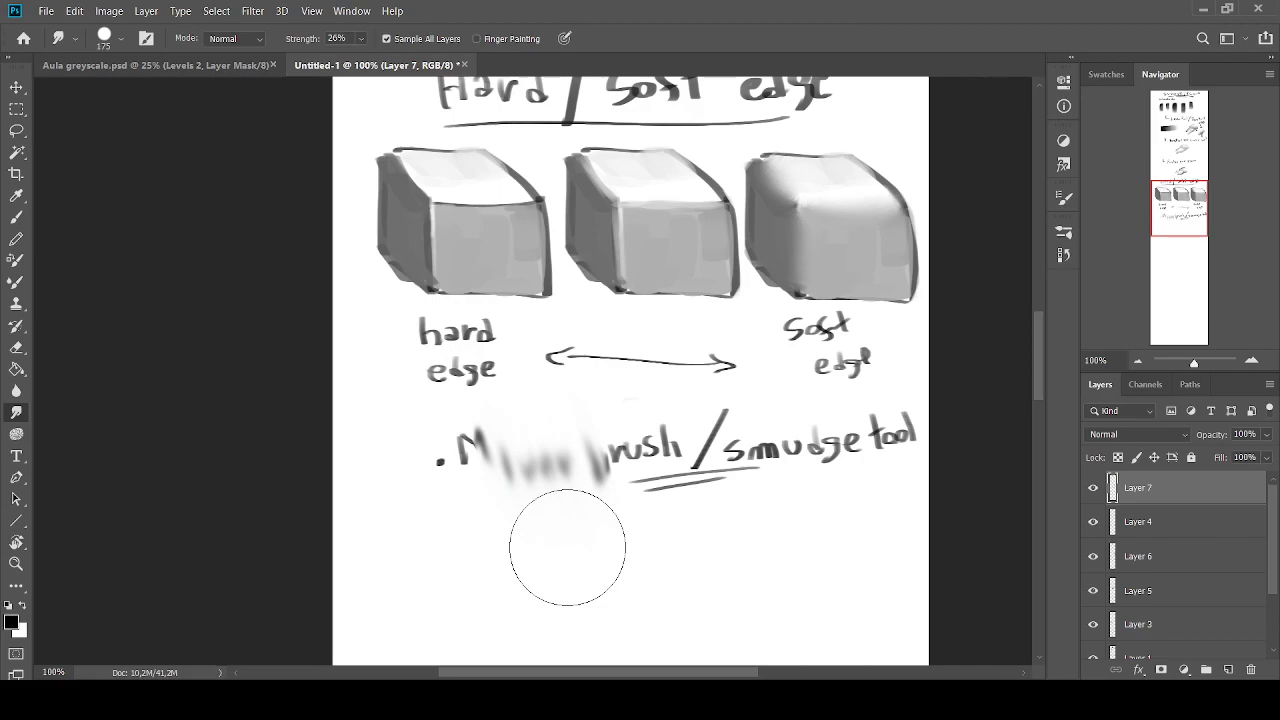
pyautogui.hotkey('ctrl', 'z')
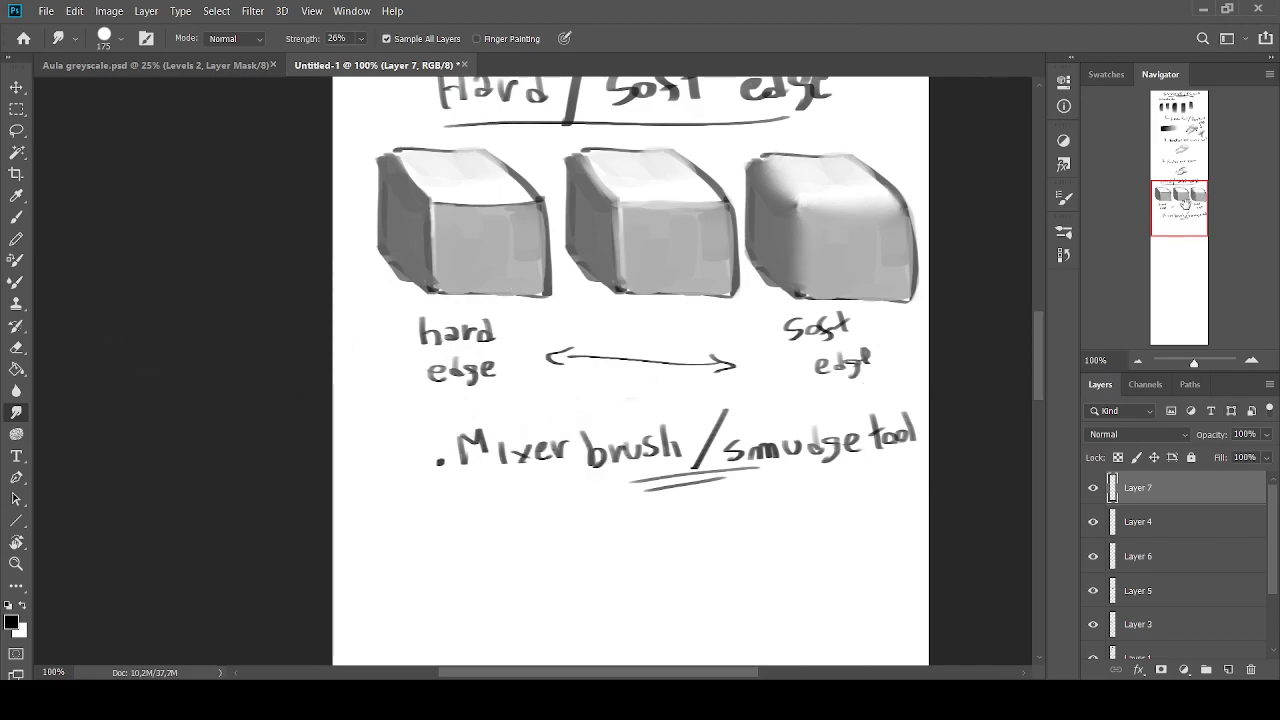
# Make a wide rectangular marquee selection in the blank area below the start of the "Mixer brush / smudge tool" note
pyautogui.moveTo(1186, 203); pyautogui.dragTo(1188, 212)
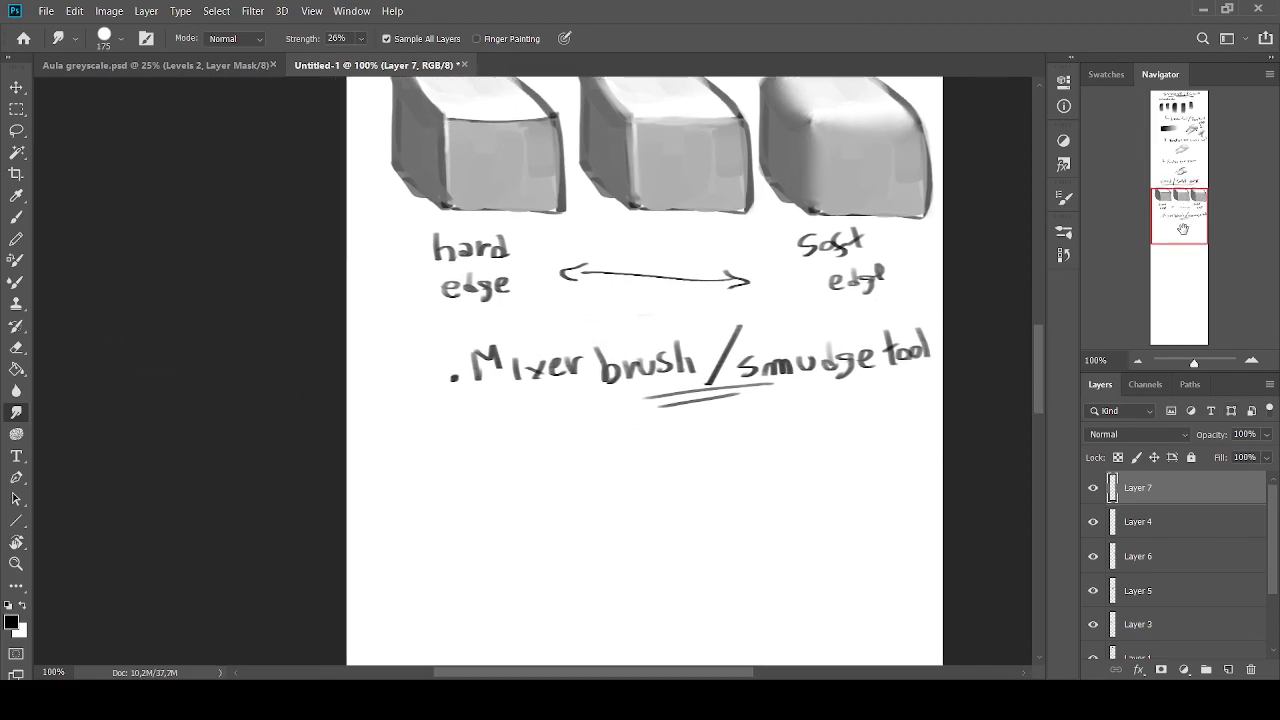
pyautogui.click(16, 110)
pyautogui.moveTo(606, 423)
pyautogui.mouseDown()
pyautogui.moveTo(420, 434)
pyautogui.moveTo(398, 488)
pyautogui.mouseUp()
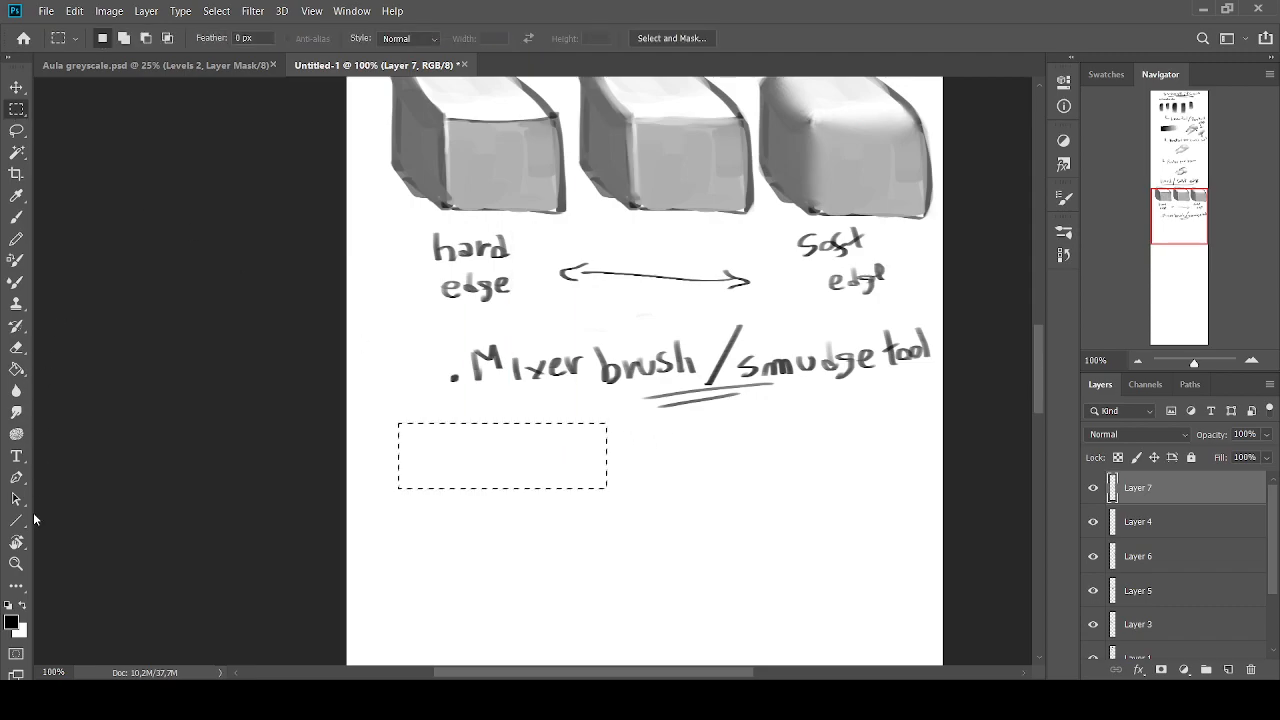
# Paint stepped black, dark grey and light grey bands inside the selection with the Brush at size 80, leaving one end white
pyautogui.click(16, 217)
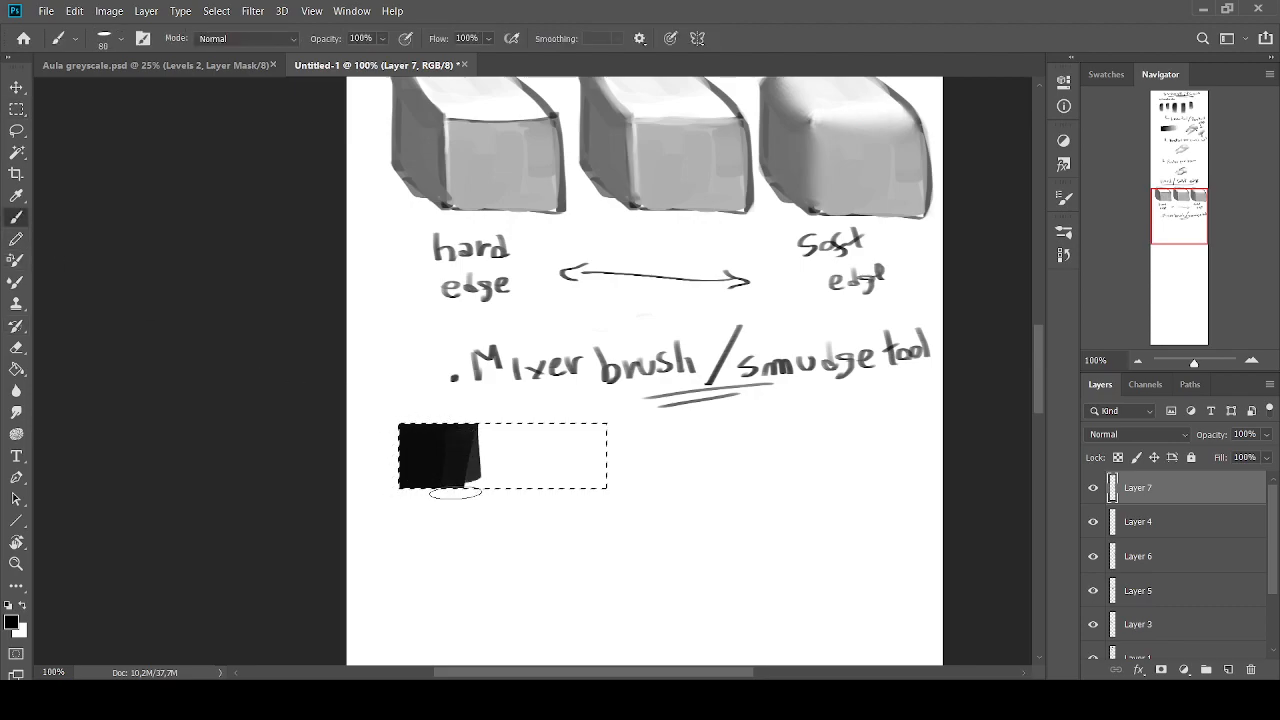
pyautogui.keyDown('alt'); pyautogui.click(492, 450); pyautogui.keyUp('alt')
pyautogui.moveTo(463, 436); pyautogui.dragTo(461, 480)
pyautogui.keyDown('alt'); pyautogui.click(577, 457); pyautogui.keyUp('alt')
pyautogui.moveTo(546, 432); pyautogui.dragTo(543, 483)
pyautogui.keyDown('alt'); pyautogui.click(546, 446); pyautogui.keyUp('alt')
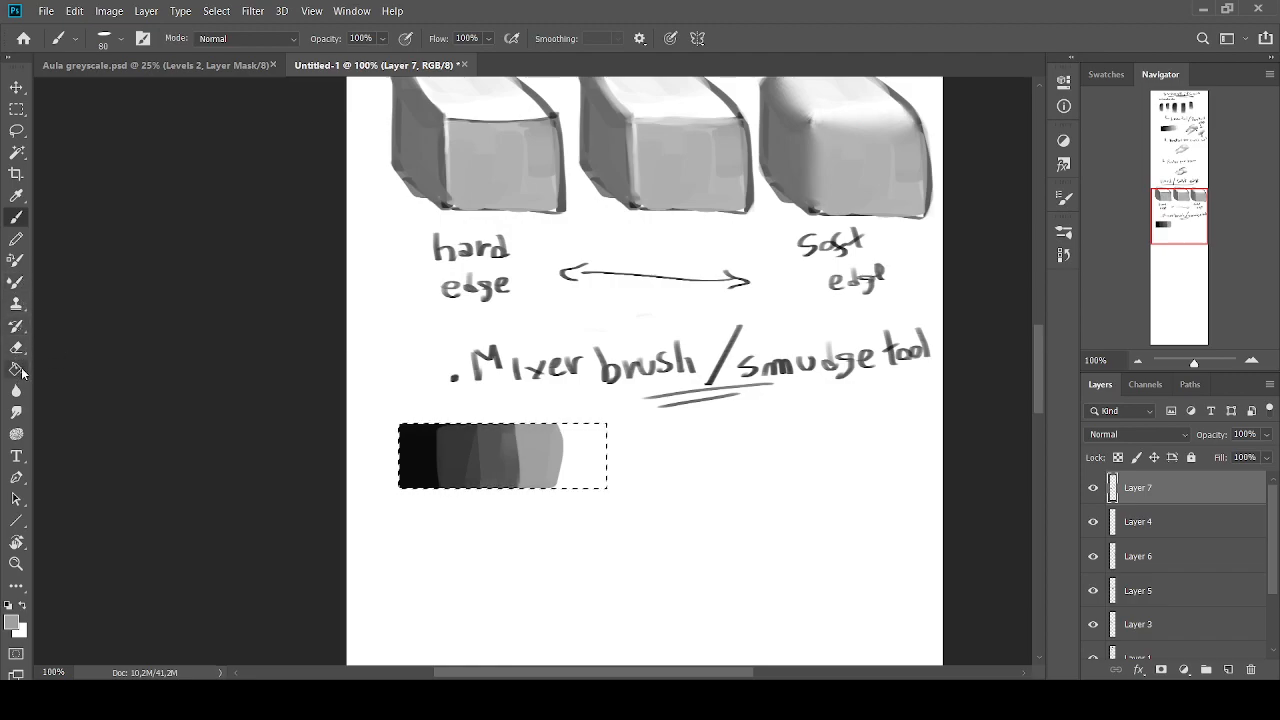
# Blend the grey bands into a smooth black-to-white gradient with the Mixer Brush at size 70, and remove the selection
pyautogui.click(16, 325)
pyautogui.click(16, 281)
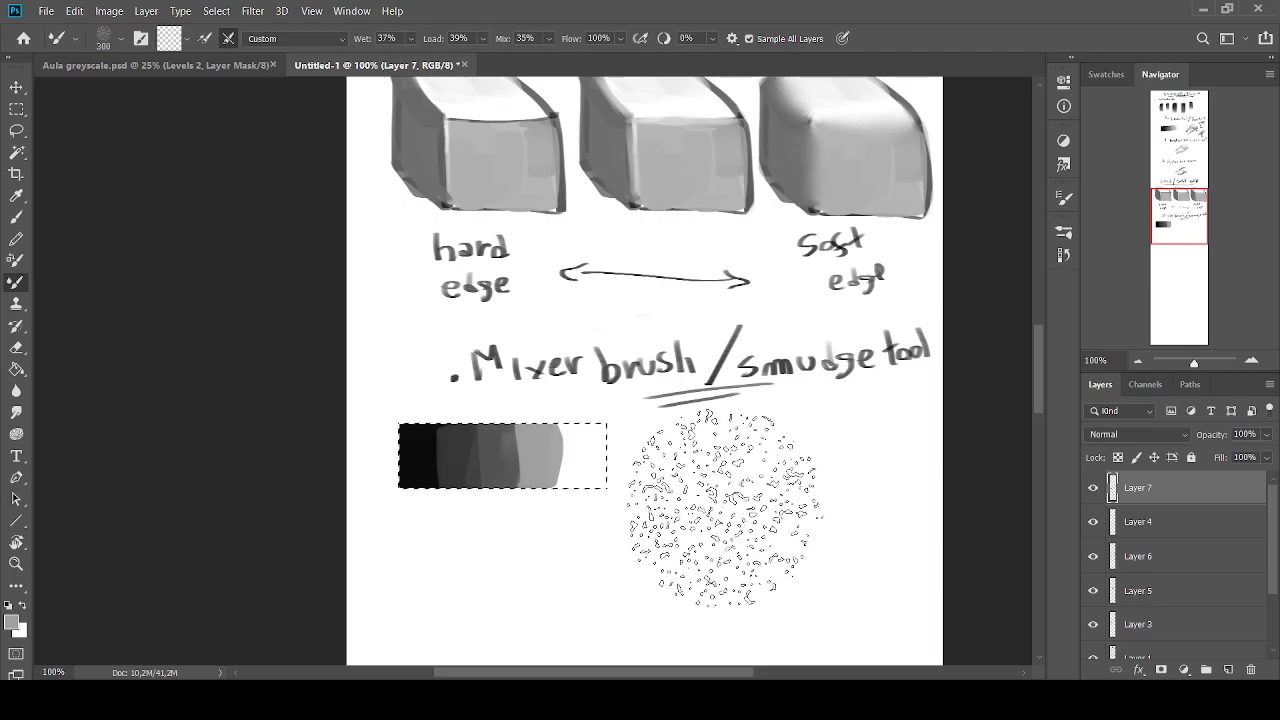
pyautogui.press(']')
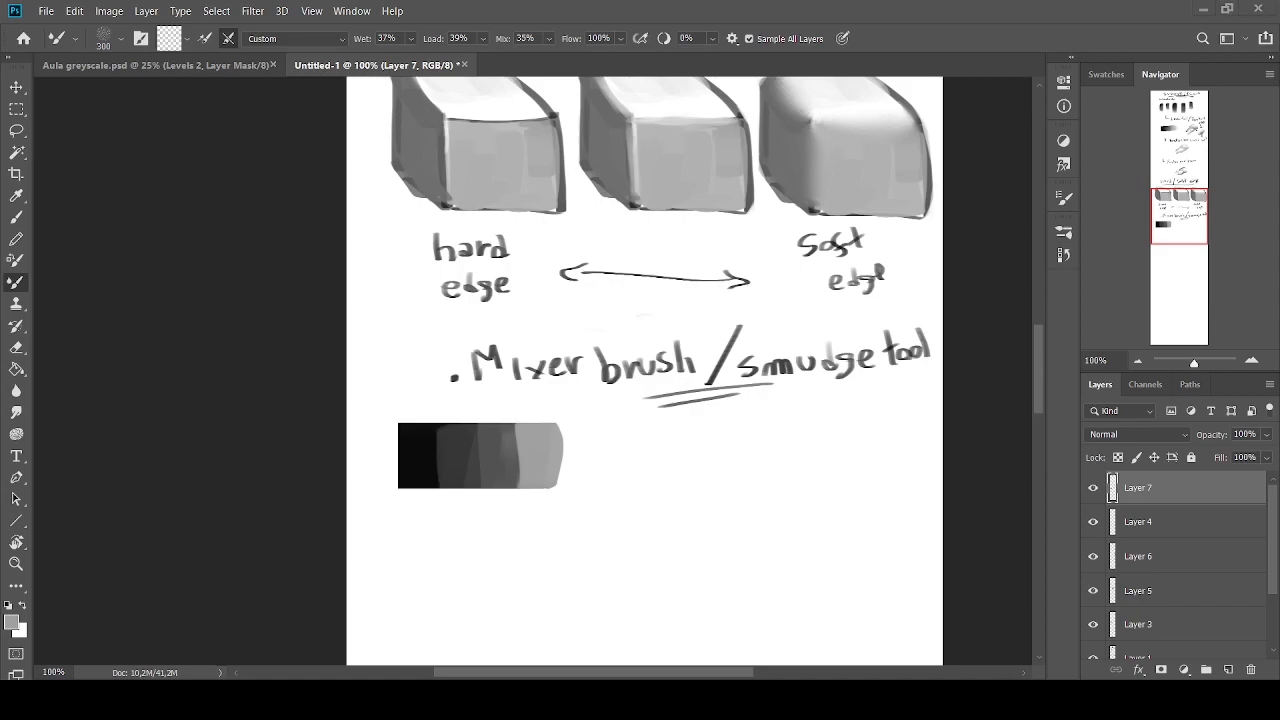
pyautogui.press(']')
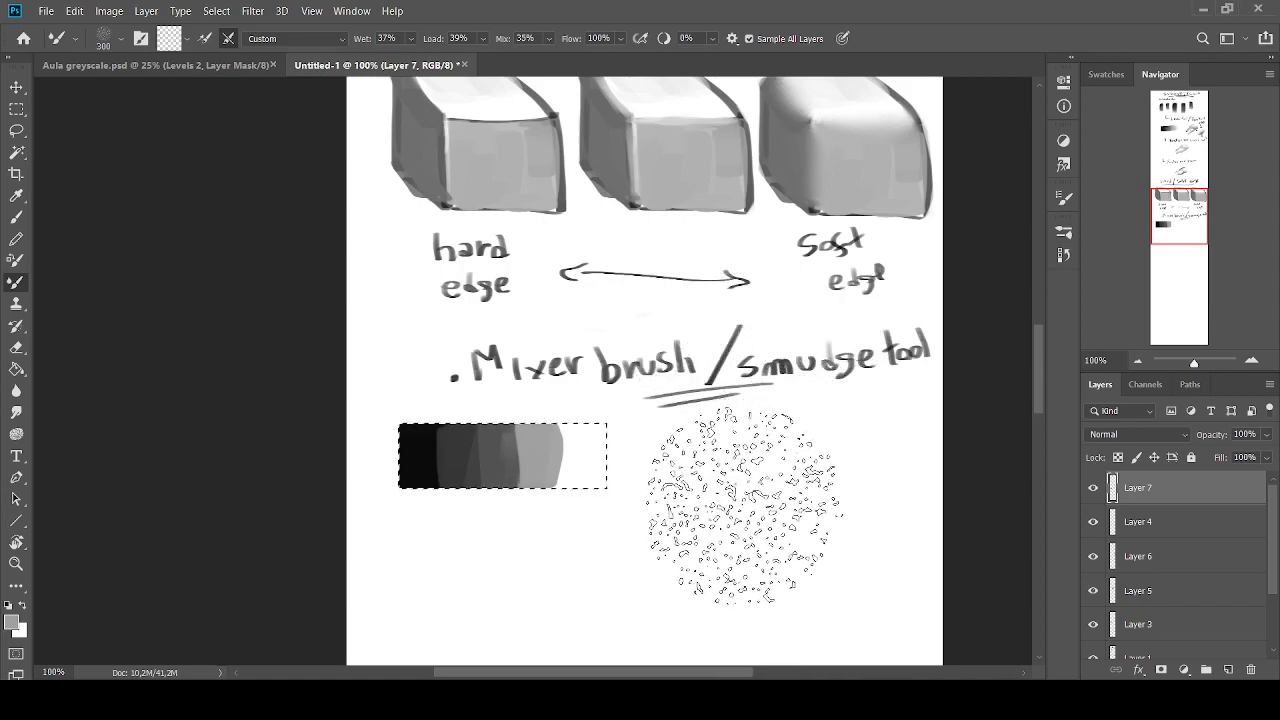
pyautogui.press('[')
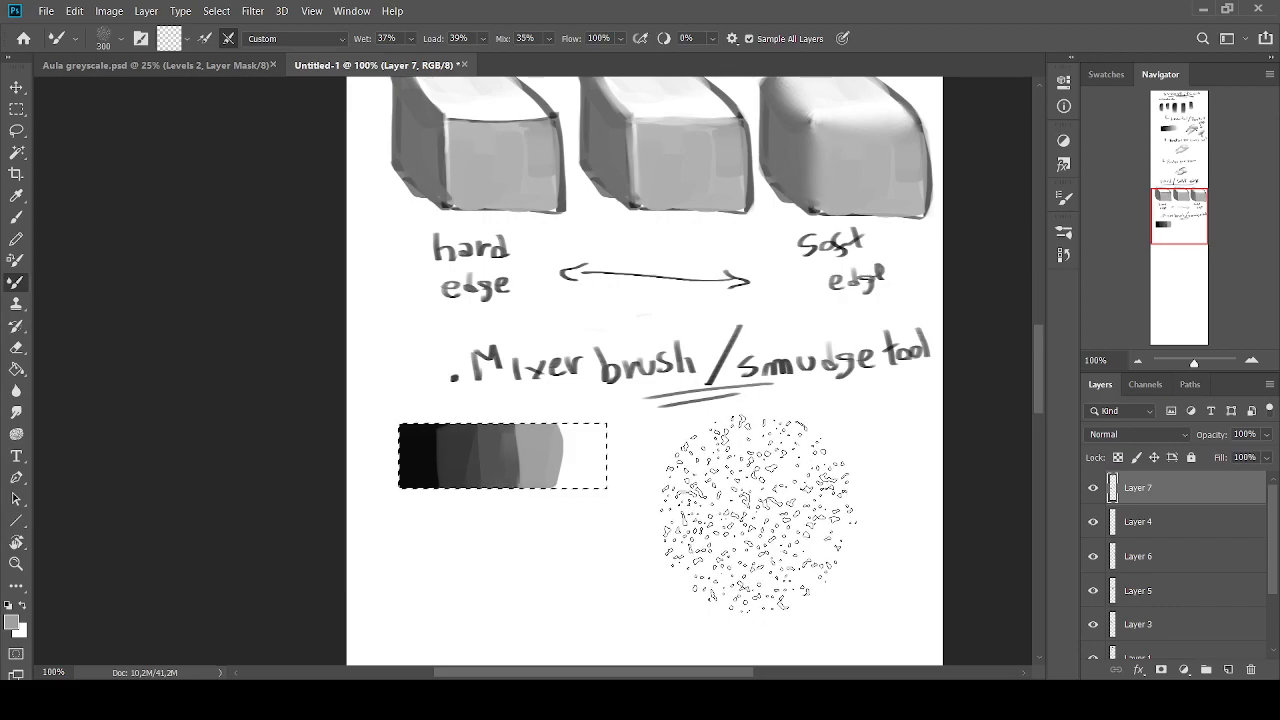
pyautogui.press('[')
pyautogui.press('[')
pyautogui.press('[')
pyautogui.press('[')
pyautogui.press('[')
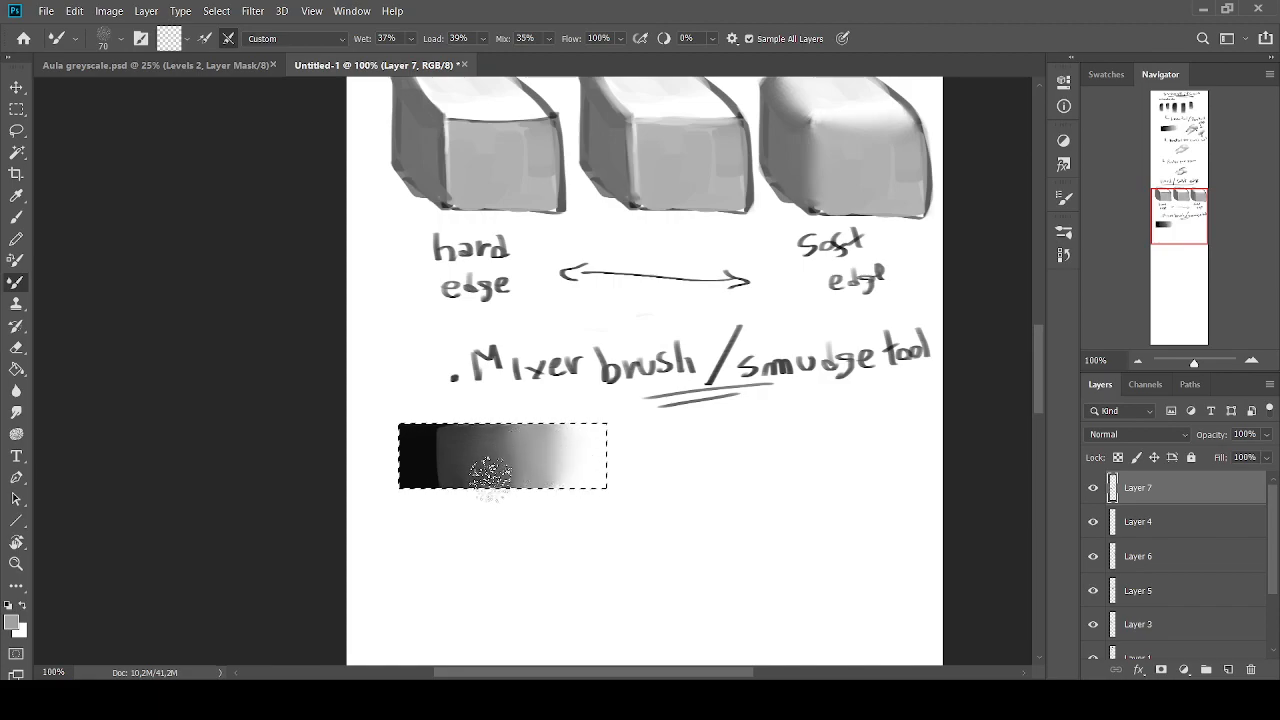
pyautogui.moveTo(466, 457)
pyautogui.mouseDown()
pyautogui.moveTo(420, 451)
pyautogui.moveTo(443, 457)
pyautogui.mouseUp()
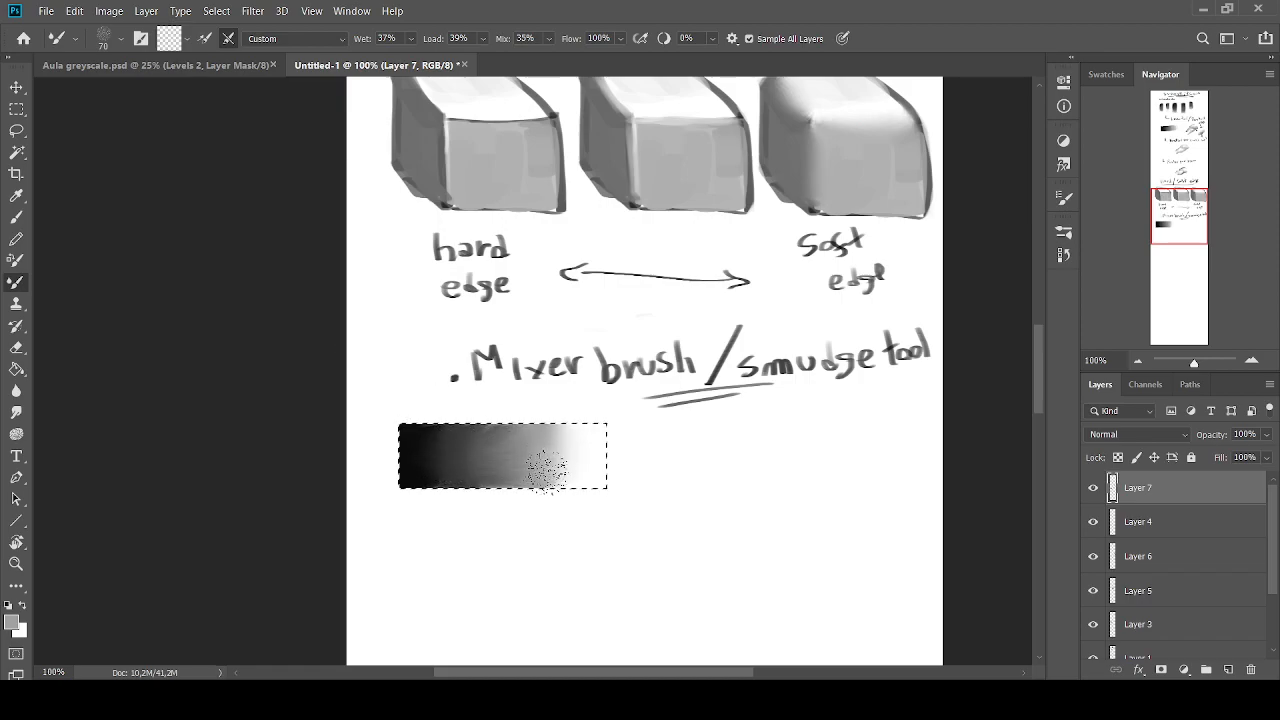
pyautogui.click(16, 130)
pyautogui.click(376, 311)
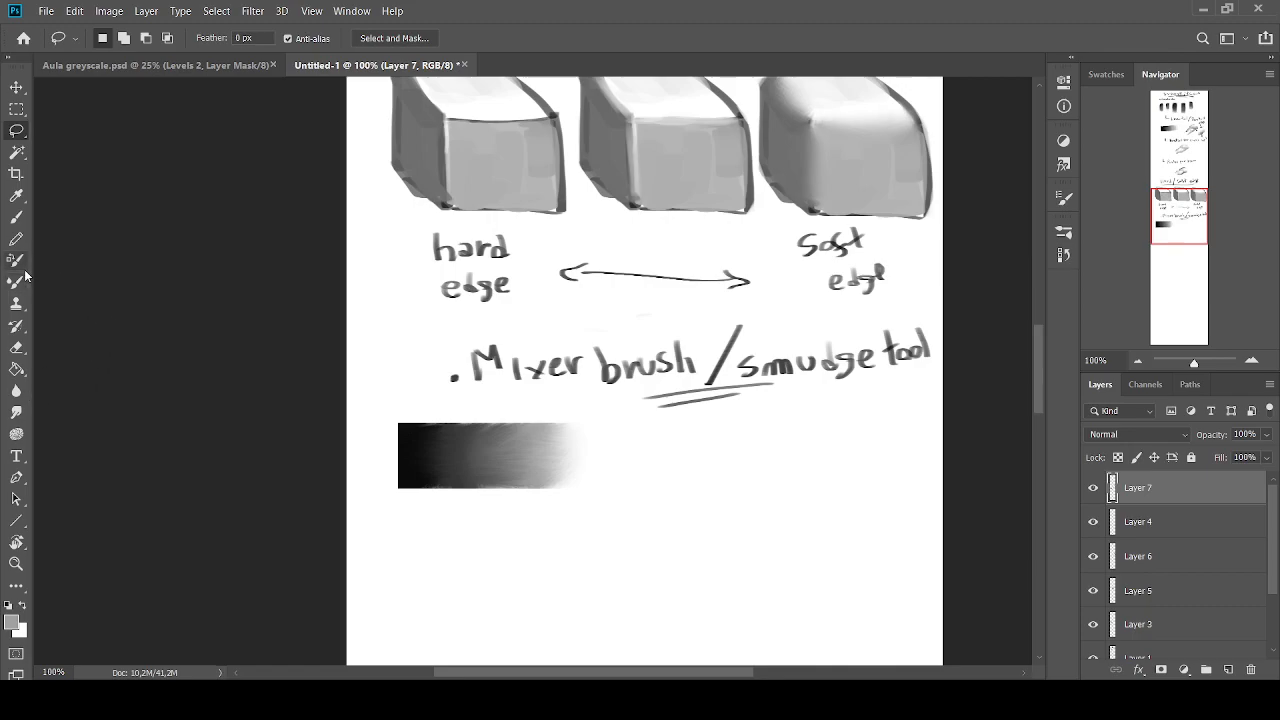
# Select a wide rectangle beside the first gradient and paint stepped dark-to-light grey bands inside it with the Brush at size 125
pyautogui.click(17, 110)
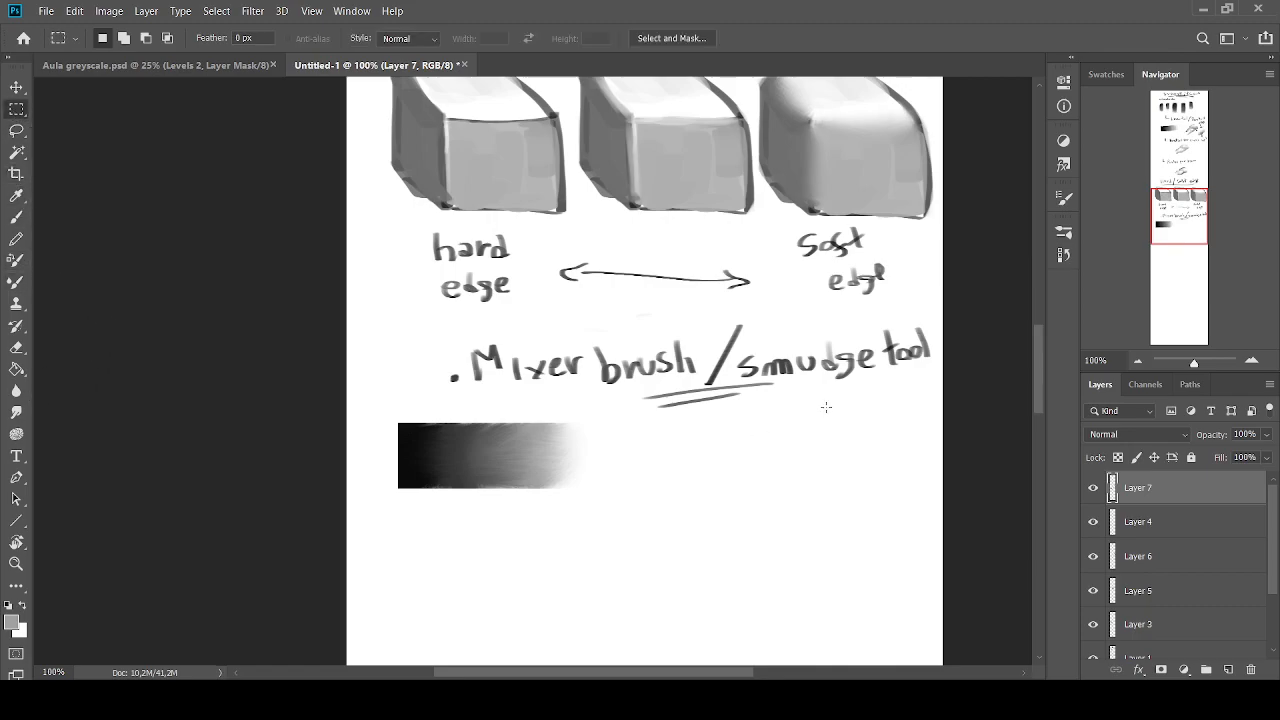
pyautogui.moveTo(897, 425); pyautogui.dragTo(677, 491)
pyautogui.click(8, 606)
pyautogui.press('b')
pyautogui.moveTo(677, 431); pyautogui.dragTo(676, 486)
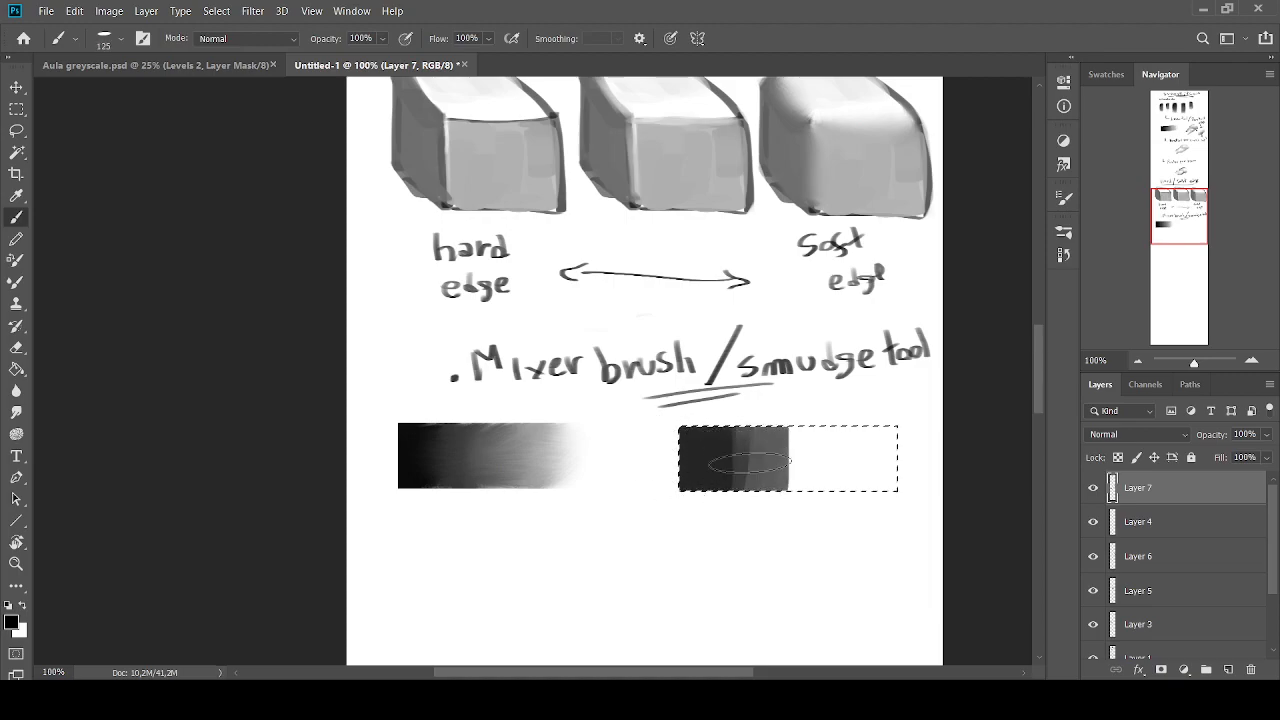
pyautogui.keyDown('alt'); pyautogui.click(826, 449); pyautogui.keyUp('alt')
pyautogui.keyDown('alt'); pyautogui.click(766, 452); pyautogui.keyUp('alt')
pyautogui.moveTo(747, 432); pyautogui.dragTo(747, 461)
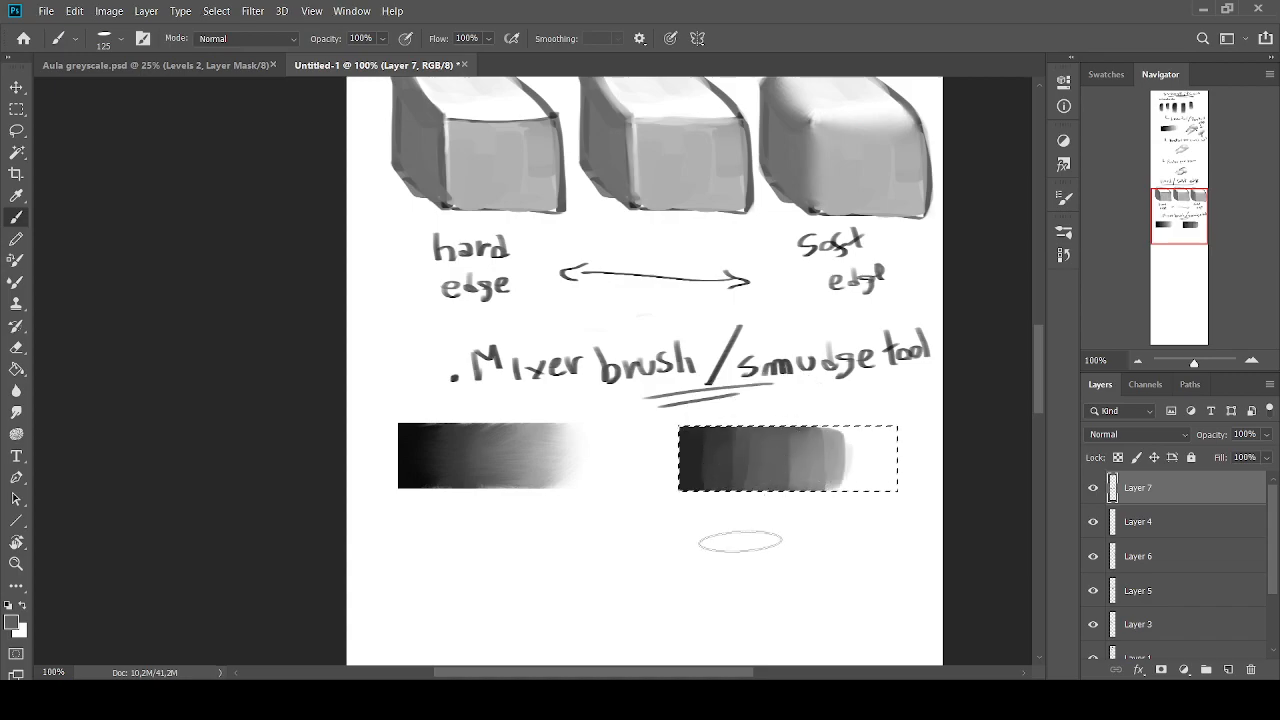
# Blend the second set of grey bands into a smooth gradient with the Mixer Brush at size 150, and remove the selection
pyautogui.click(17, 282)
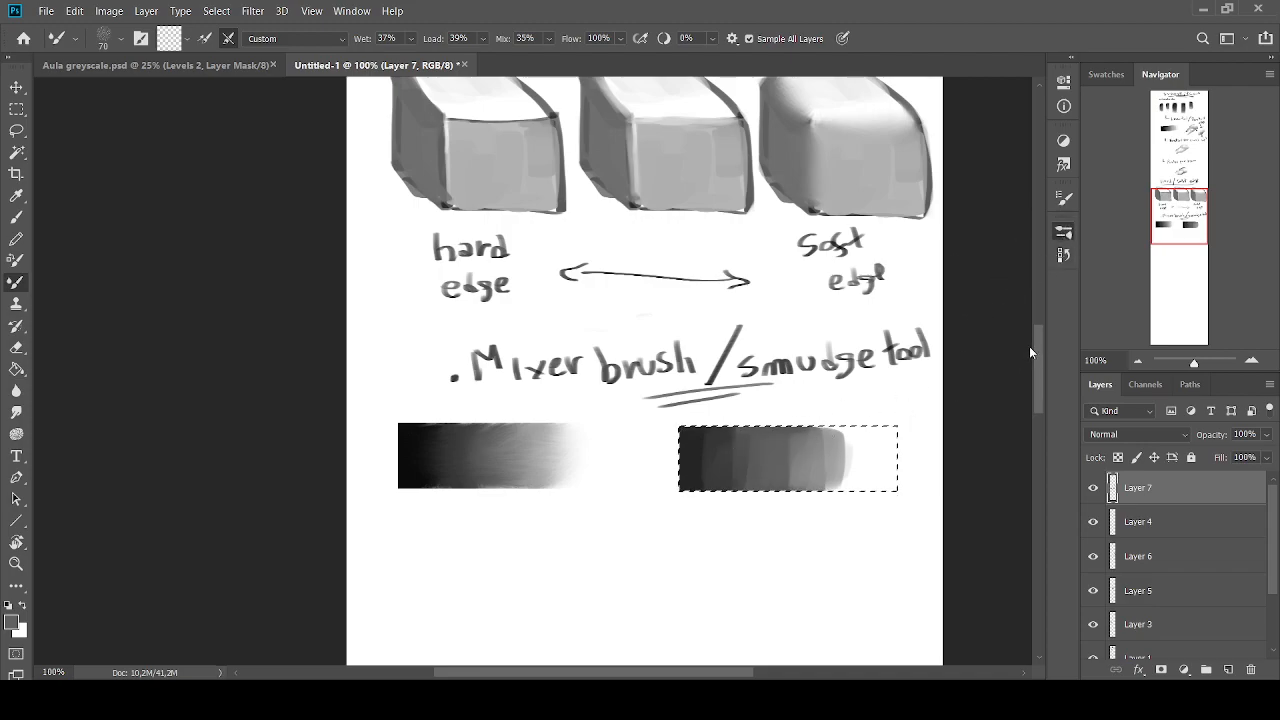
pyautogui.click(846, 439)
pyautogui.click(1011, 228)
pyautogui.press('[')
pyautogui.press('[')
pyautogui.press('[')
pyautogui.press('[')
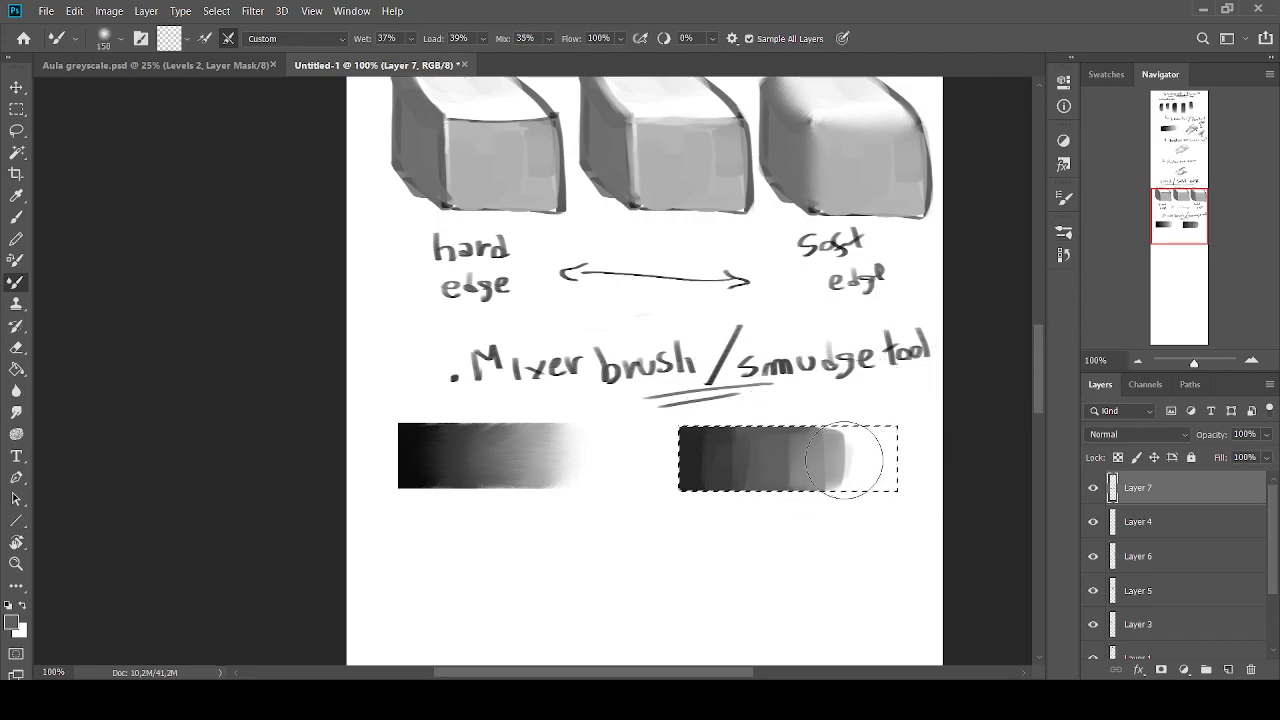
pyautogui.moveTo(826, 454)
pyautogui.mouseDown()
pyautogui.moveTo(810, 470)
pyautogui.moveTo(720, 457)
pyautogui.moveTo(757, 457)
pyautogui.moveTo(735, 458)
pyautogui.mouseUp()
pyautogui.click(16, 130)
pyautogui.click(377, 324)
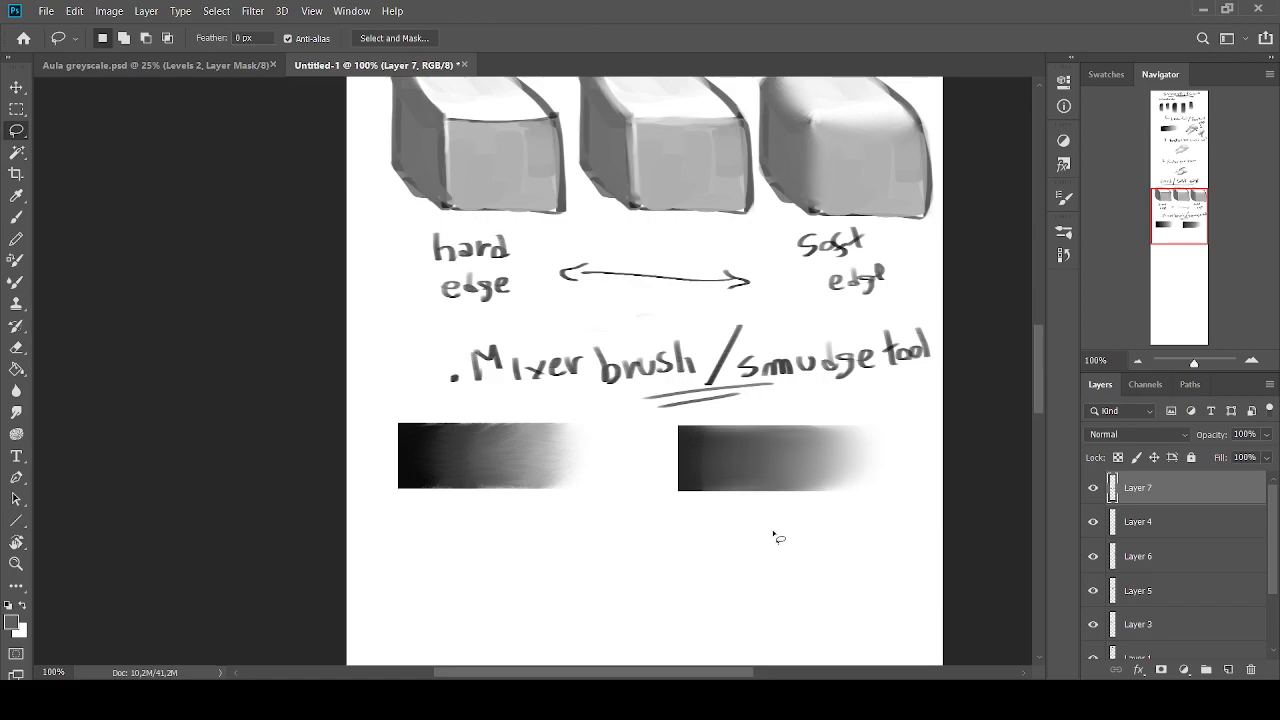
# Review the brushwork sheet from the title down to the two blended gradients
pyautogui.scroll(5, 680, 520)
pyautogui.scroll(7, 680, 525)
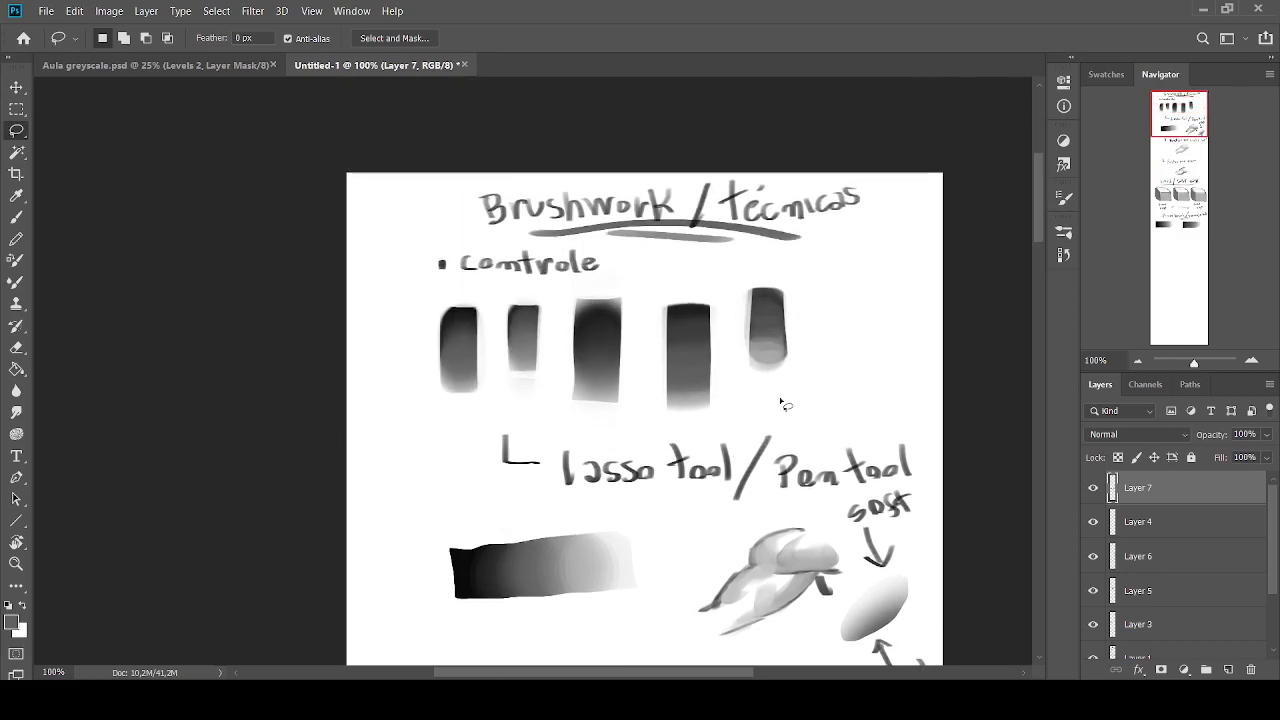
pyautogui.moveTo(1039, 190); pyautogui.dragTo(1040, 388)
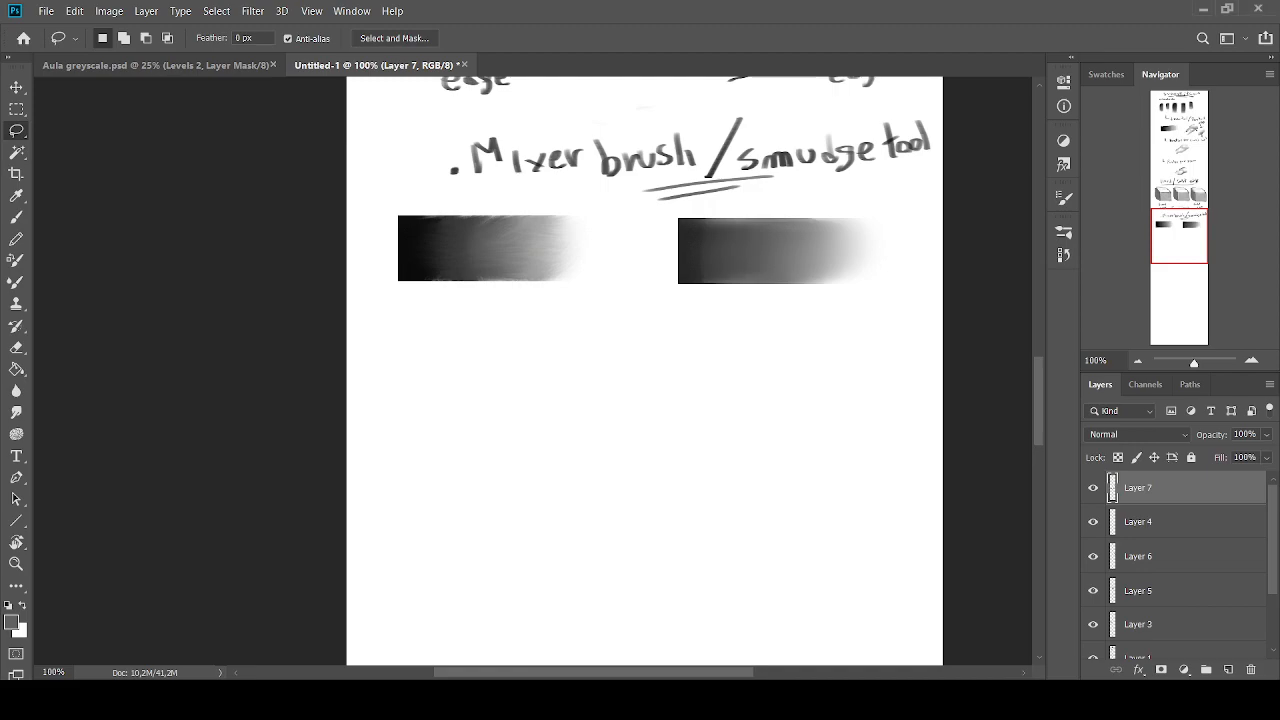
pyautogui.click(1141, 362)
pyautogui.click(1145, 360)
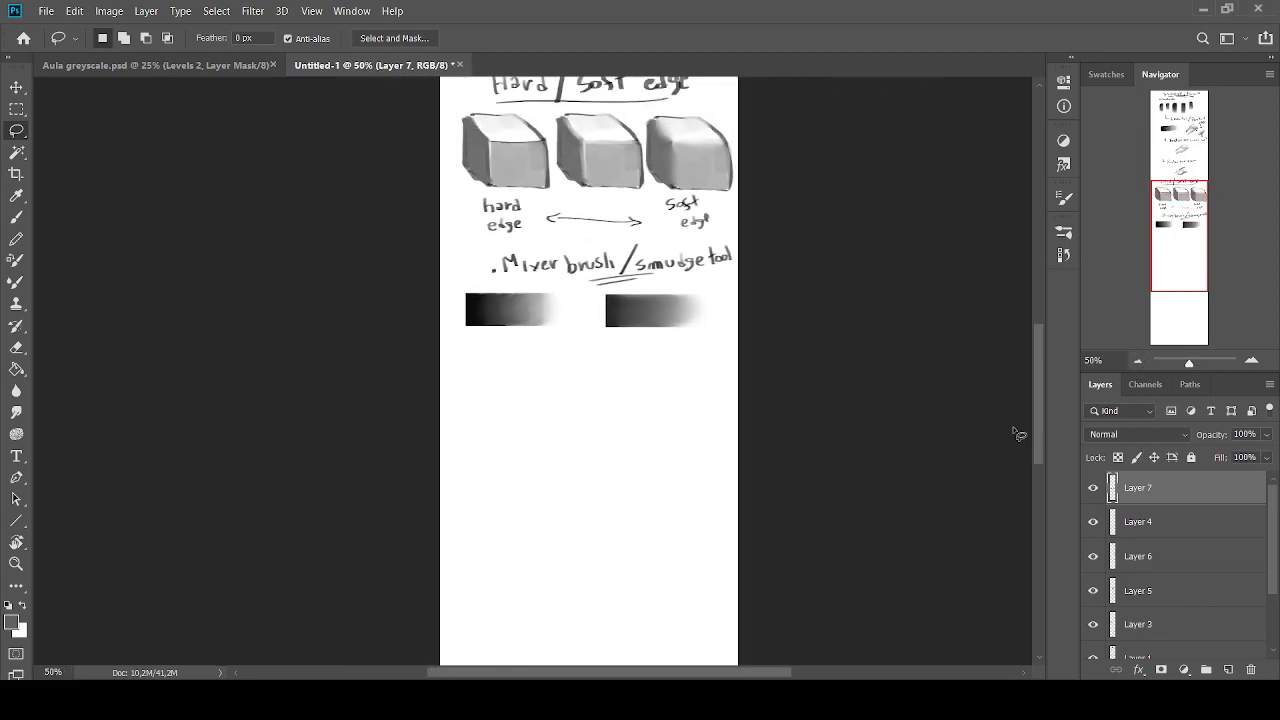
pyautogui.moveTo(1036, 416)
pyautogui.mouseDown()
pyautogui.moveTo(1034, 258)
pyautogui.moveTo(1036, 276)
pyautogui.mouseUp()
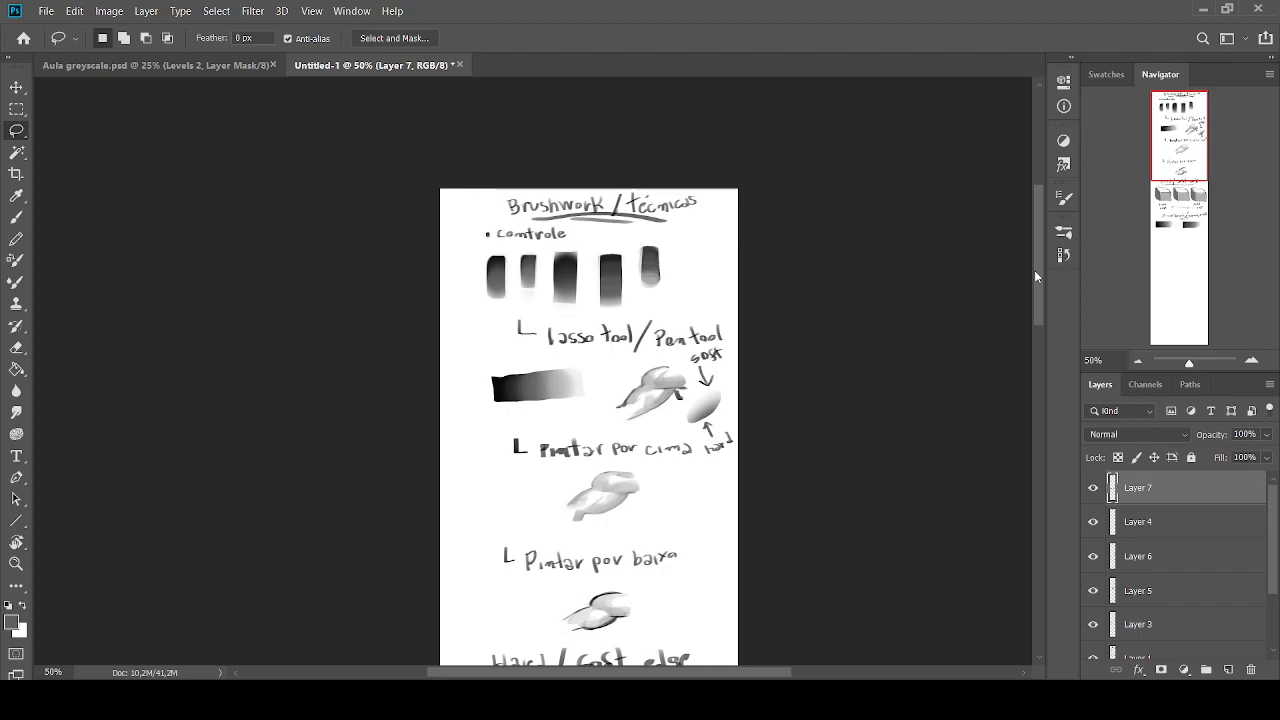
pyautogui.moveTo(1036, 276); pyautogui.dragTo(1039, 415)
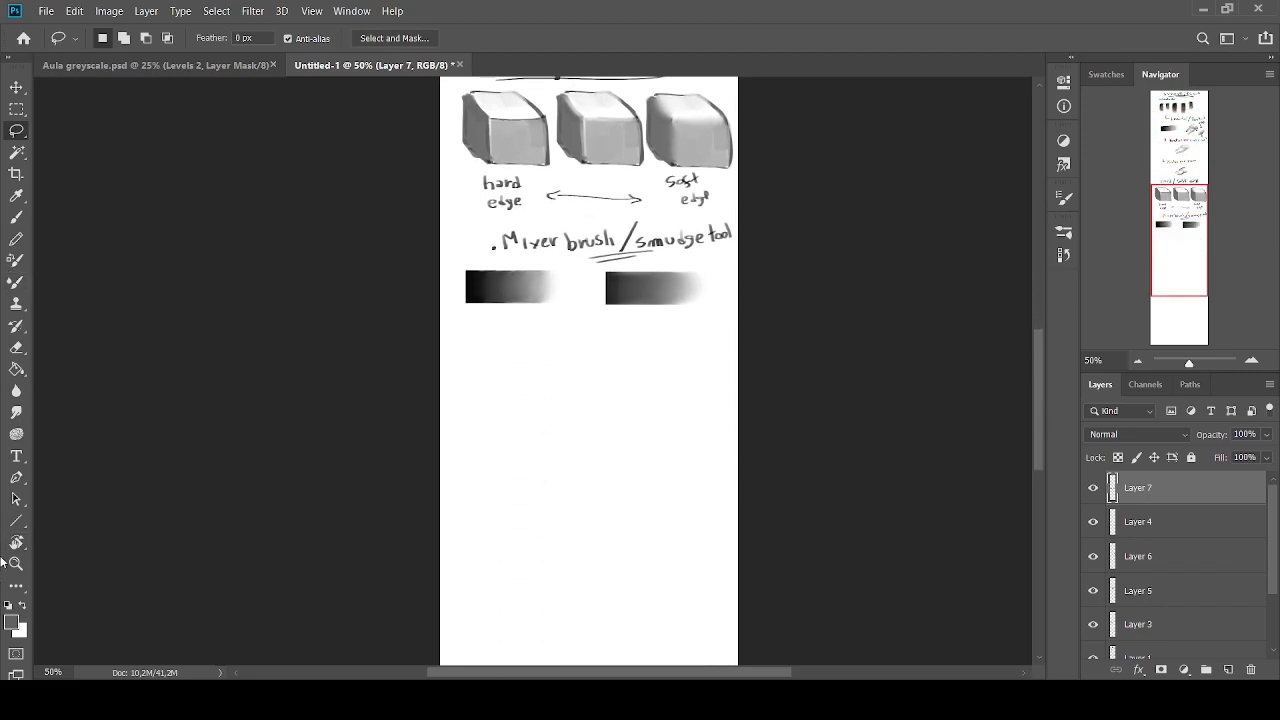
# Handwrite the heading "Escala de cinza" in black with the Brush below the two gradients
pyautogui.click(8, 605)
pyautogui.press('b')
pyautogui.press('[')
pyautogui.press('[')
pyautogui.press('[')
pyautogui.press('[')
pyautogui.press('[')
pyautogui.press('[')
pyautogui.press('[')
pyautogui.hotkey('ctrl', '+')
pyautogui.moveTo(515, 344); pyautogui.dragTo(529, 346)
pyautogui.moveTo(517, 338)
pyautogui.mouseDown()
pyautogui.moveTo(529, 337)
pyautogui.moveTo(523, 322)
pyautogui.moveTo(553, 346)
pyautogui.mouseUp()
pyautogui.press('[')
pyautogui.press('[')
pyautogui.press('[')
pyautogui.moveTo(573, 334); pyautogui.dragTo(589, 347)
pyautogui.moveTo(605, 332)
pyautogui.mouseDown()
pyautogui.moveTo(609, 346)
pyautogui.moveTo(641, 347)
pyautogui.mouseUp()
pyautogui.moveTo(639, 335)
pyautogui.mouseDown()
pyautogui.moveTo(631, 346)
pyautogui.moveTo(750, 344)
pyautogui.mouseUp()
# Underline "Escala de cinza" with a long looped stroke and add small doodle marks before the heading
pyautogui.press(']')
pyautogui.press(']')
pyautogui.moveTo(616, 360)
pyautogui.mouseDown()
pyautogui.moveTo(720, 353)
pyautogui.moveTo(445, 361)
pyautogui.mouseUp()
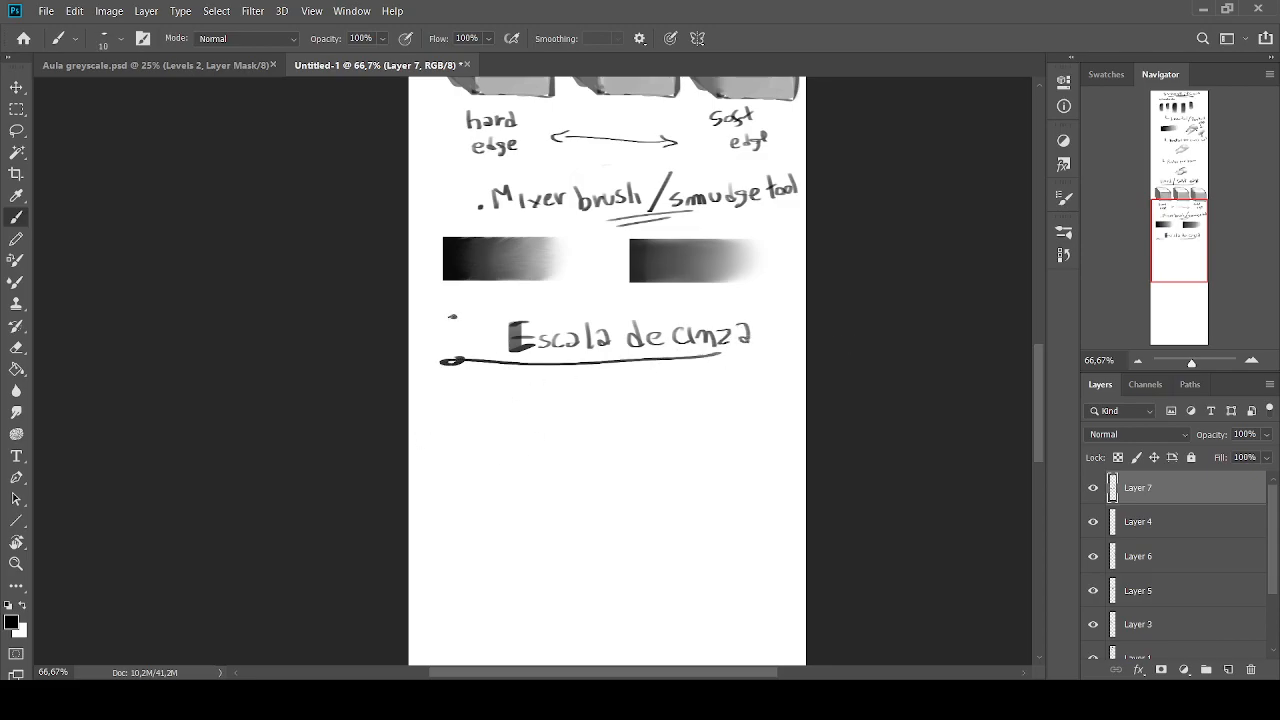
pyautogui.moveTo(450, 321); pyautogui.dragTo(455, 330)
pyautogui.click(1251, 360)
pyautogui.click(1176, 210)
pyautogui.moveTo(1176, 210); pyautogui.dragTo(1177, 241)
# Draw an upright cylinder outline with an elliptical top and curved base below the heading, using the Brush at size 10
pyautogui.press(']')
pyautogui.press(']')
pyautogui.press(']')
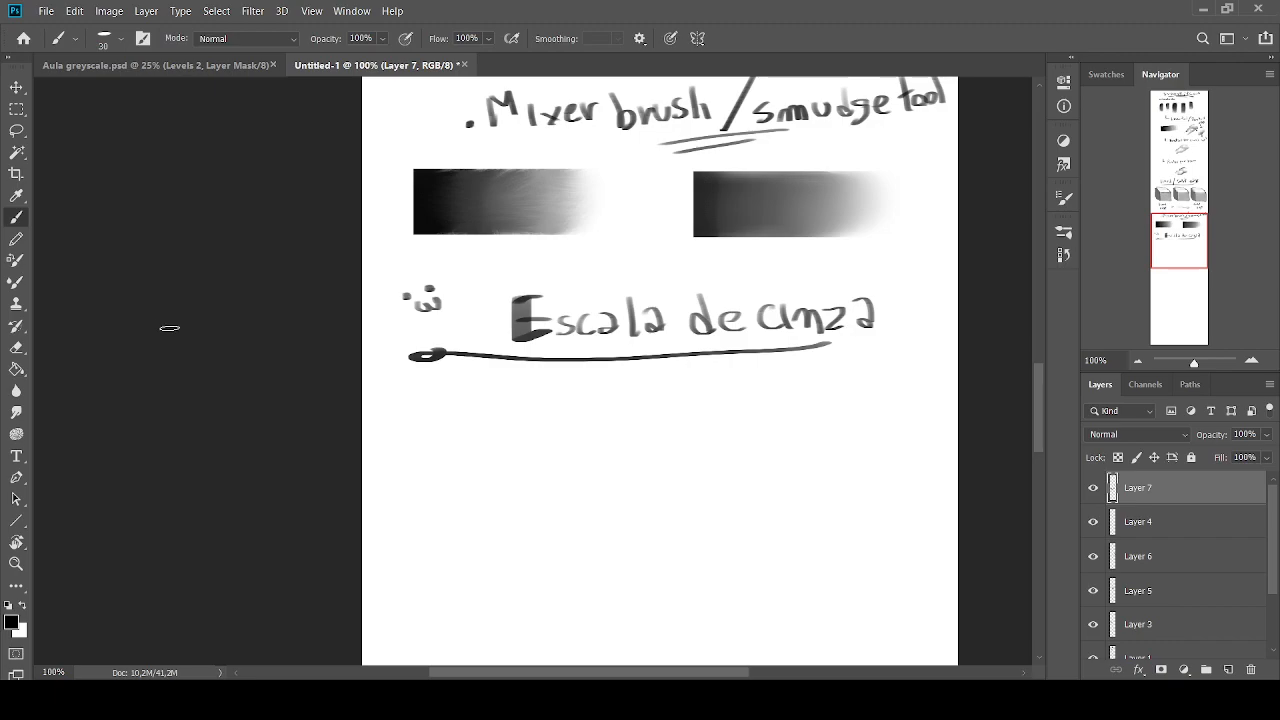
pyautogui.press('[')
pyautogui.press('[')
pyautogui.moveTo(490, 421)
pyautogui.mouseDown()
pyautogui.moveTo(570, 408)
pyautogui.moveTo(476, 418)
pyautogui.moveTo(549, 424)
pyautogui.moveTo(577, 442)
pyautogui.moveTo(579, 514)
pyautogui.moveTo(478, 506)
pyautogui.mouseUp()
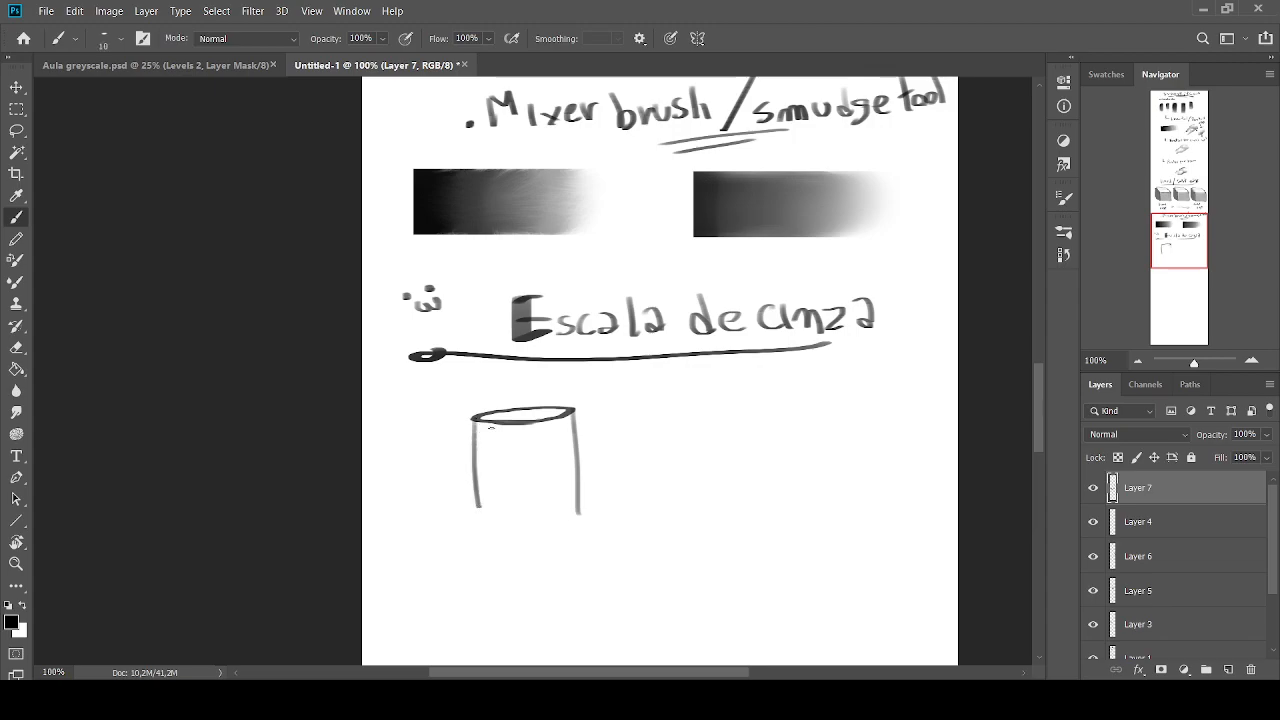
pyautogui.moveTo(473, 416); pyautogui.dragTo(469, 496)
pyautogui.hotkey('ctrl', 'z')
pyautogui.moveTo(472, 420); pyautogui.dragTo(477, 531)
pyautogui.moveTo(572, 520); pyautogui.dragTo(476, 529)
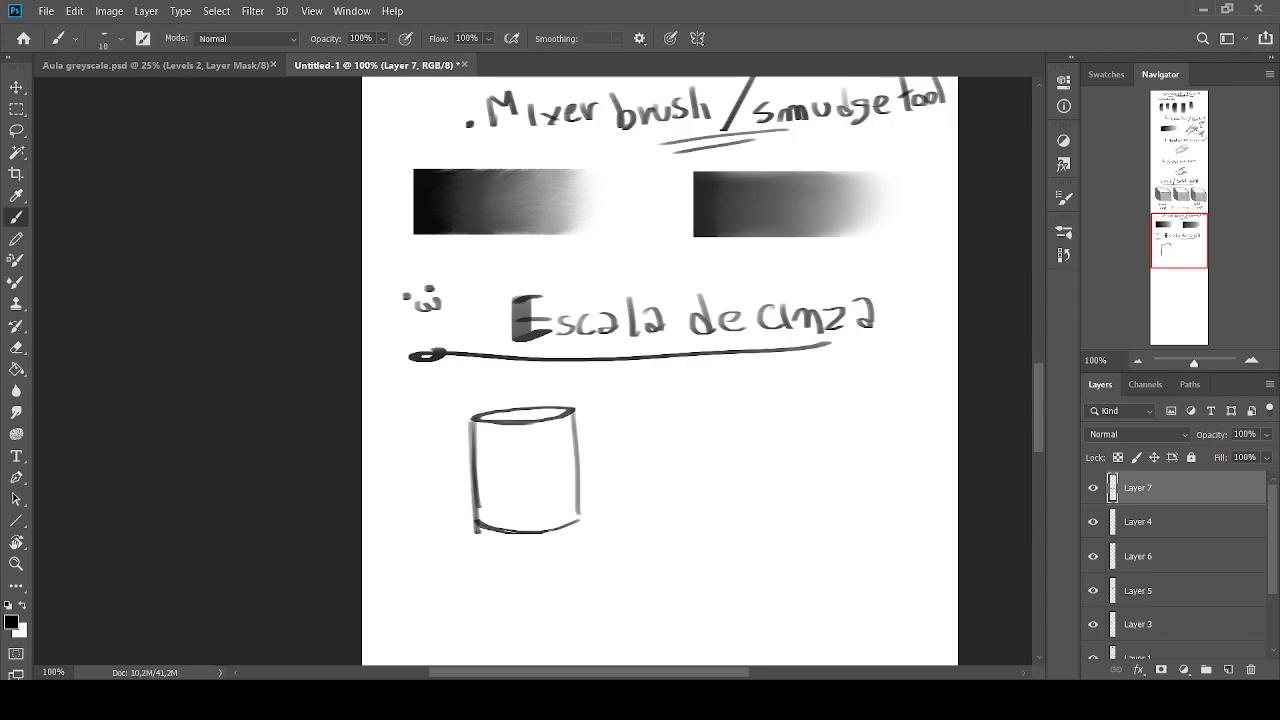
# Duplicate the drawing onto a new layer and keep only the lassoed cylinder on the copy
pyautogui.hotkey('ctrl', 'alt', 'shift', 'e')
pyautogui.hotkey('ctrl', 't')
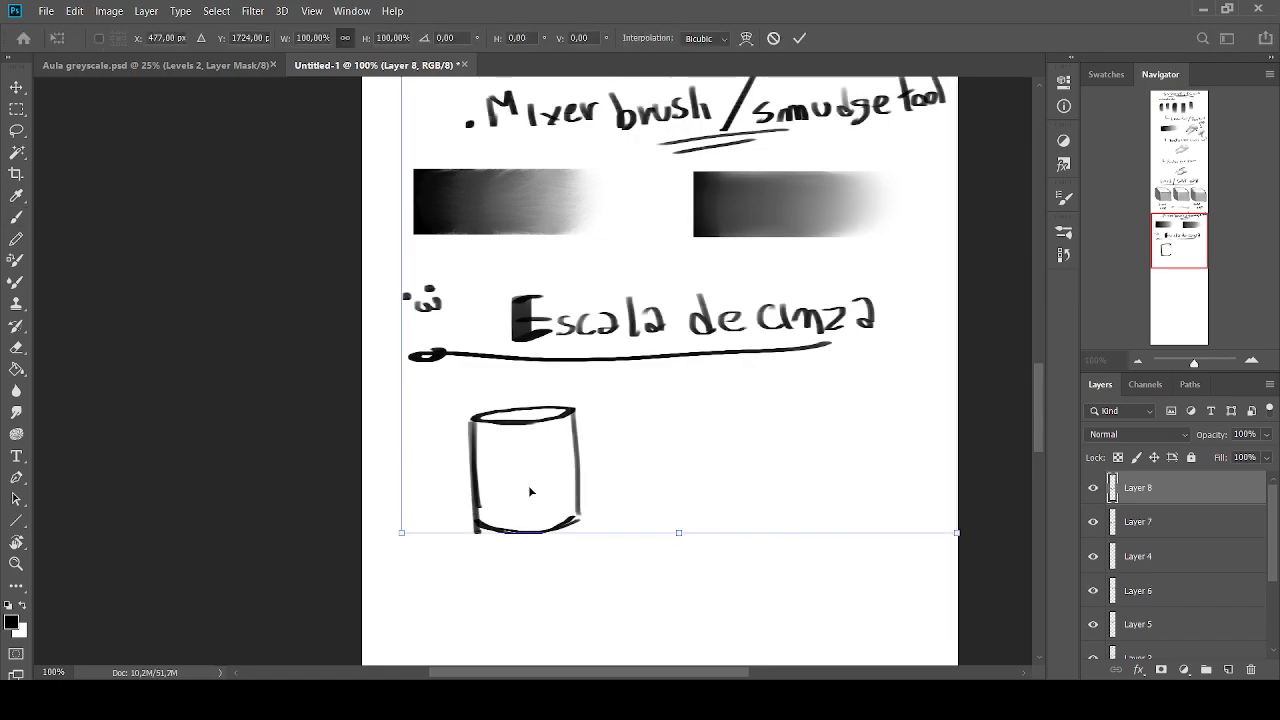
pyautogui.press('Return')
pyautogui.click(16, 130)
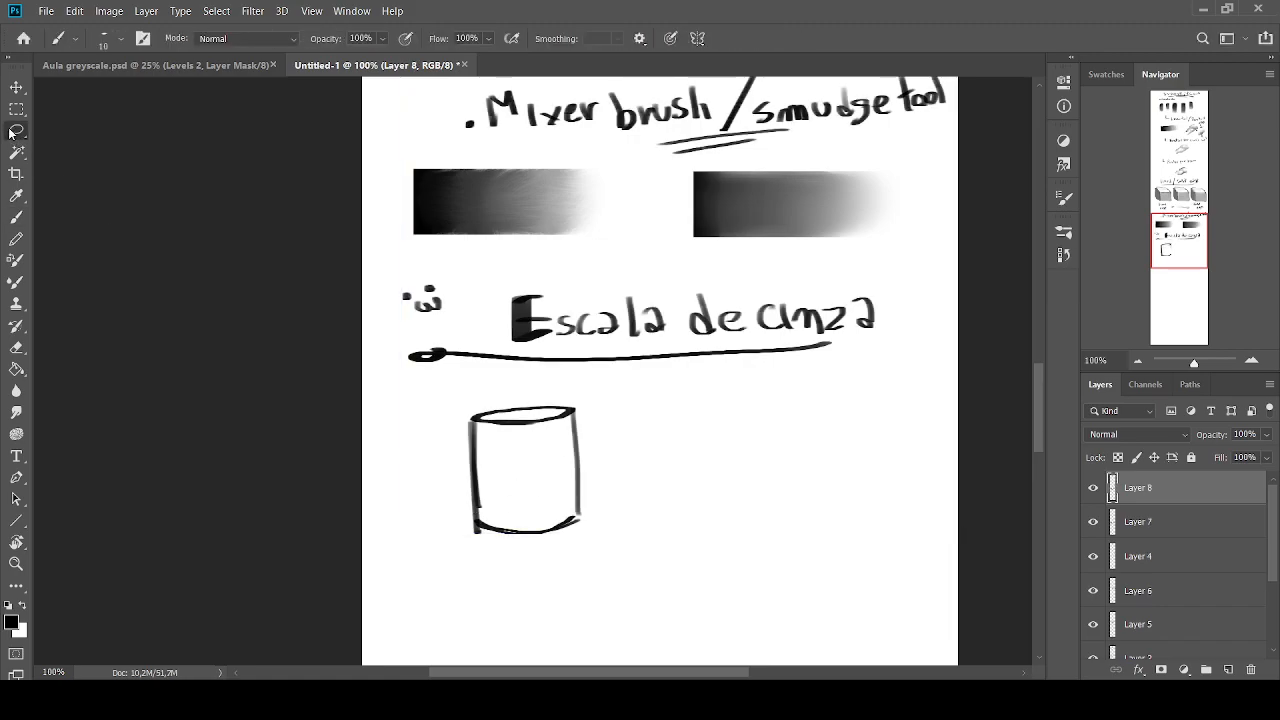
pyautogui.press('Delete')
pyautogui.moveTo(440, 393)
pyautogui.mouseDown()
pyautogui.moveTo(428, 515)
pyautogui.moveTo(531, 392)
pyautogui.moveTo(446, 390)
pyautogui.mouseUp()
# Move the copied cylinder sideways so it stands level with the original to its right
pyautogui.hotkey('ctrl', 'j')
pyautogui.hotkey('ctrl', 't')
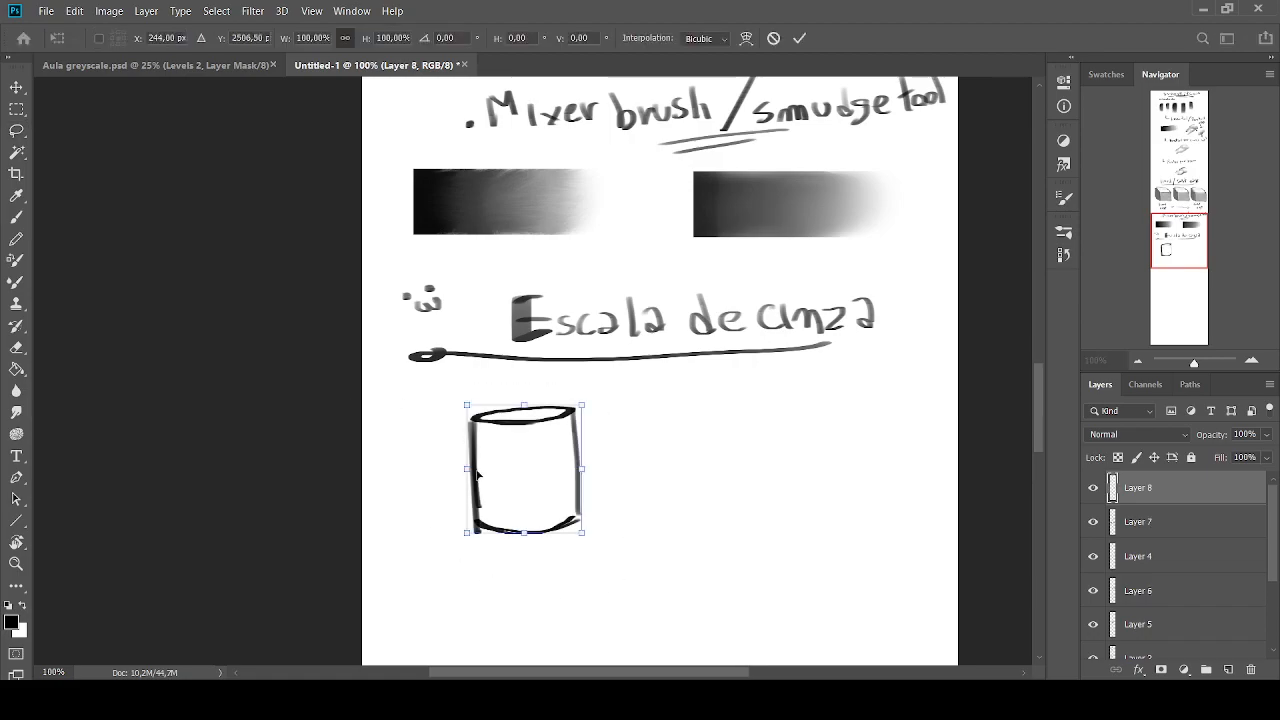
pyautogui.moveTo(521, 470); pyautogui.dragTo(757, 492)
pyautogui.press('Return')
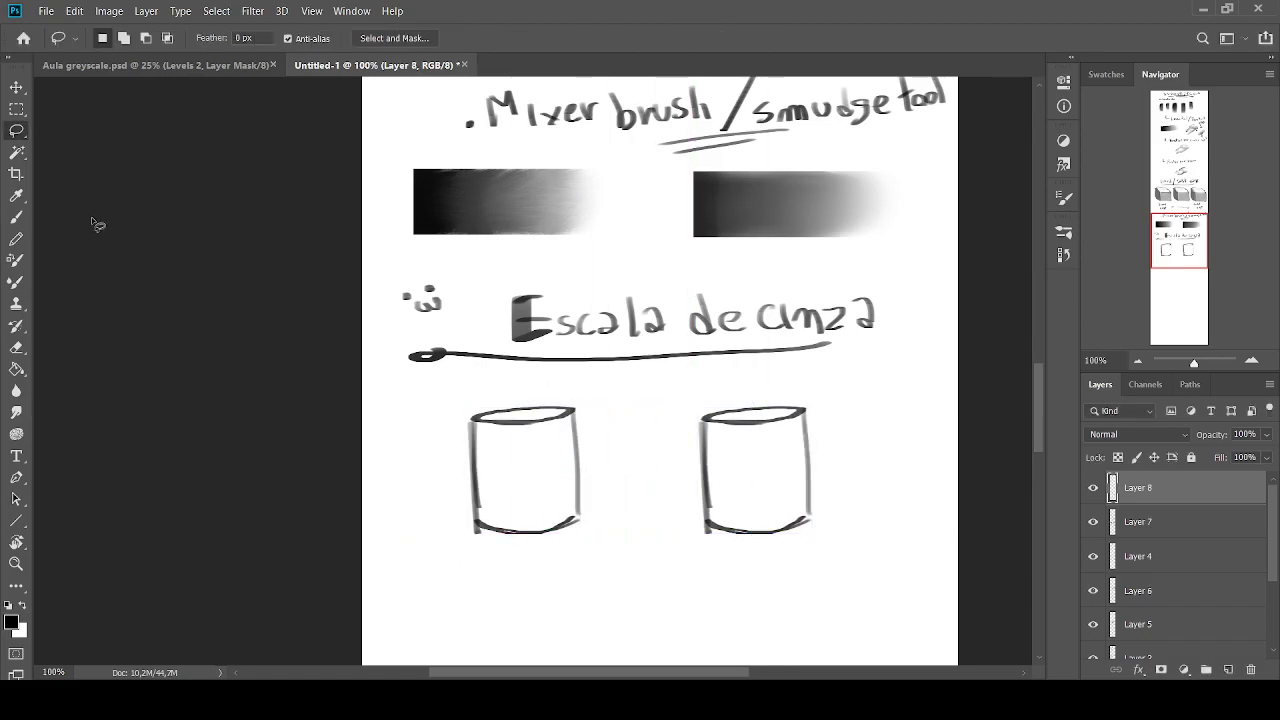
# Fill the first cylinder with light grey sampled from the first gradient, using the Brush at size 40
pyautogui.click(16, 217)
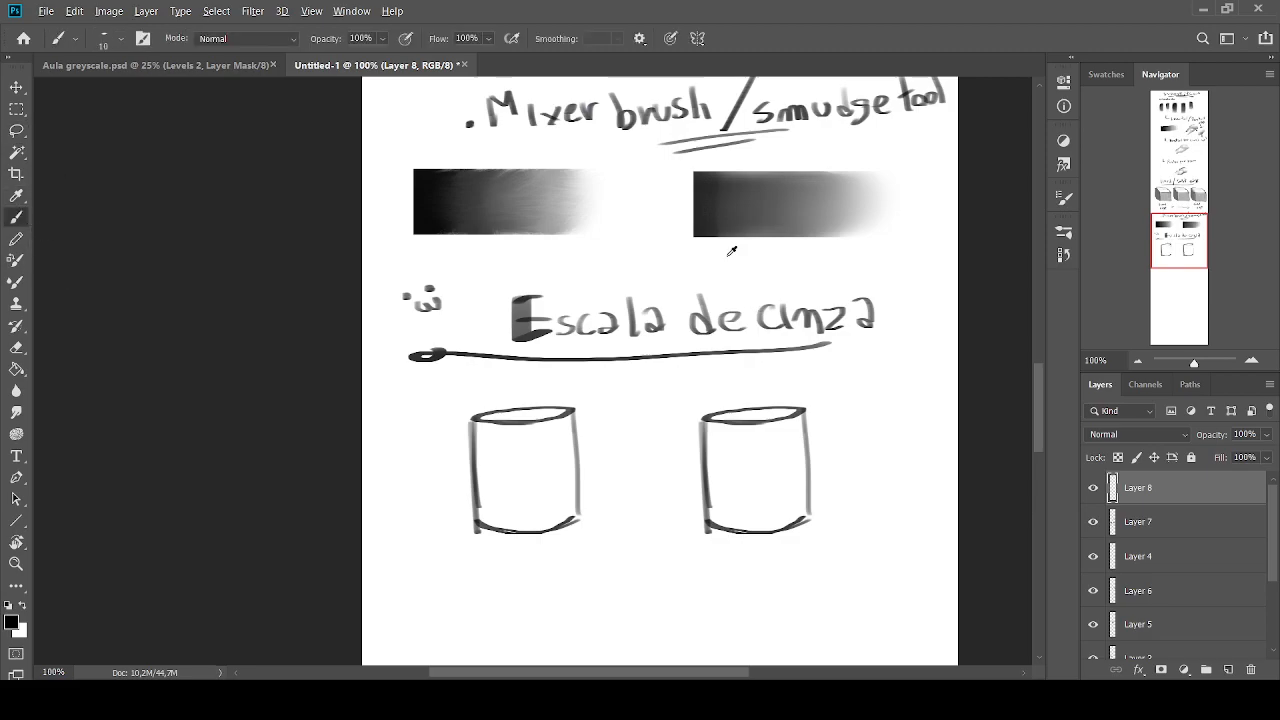
pyautogui.keyDown('alt'); pyautogui.click(542, 184); pyautogui.keyUp('alt')
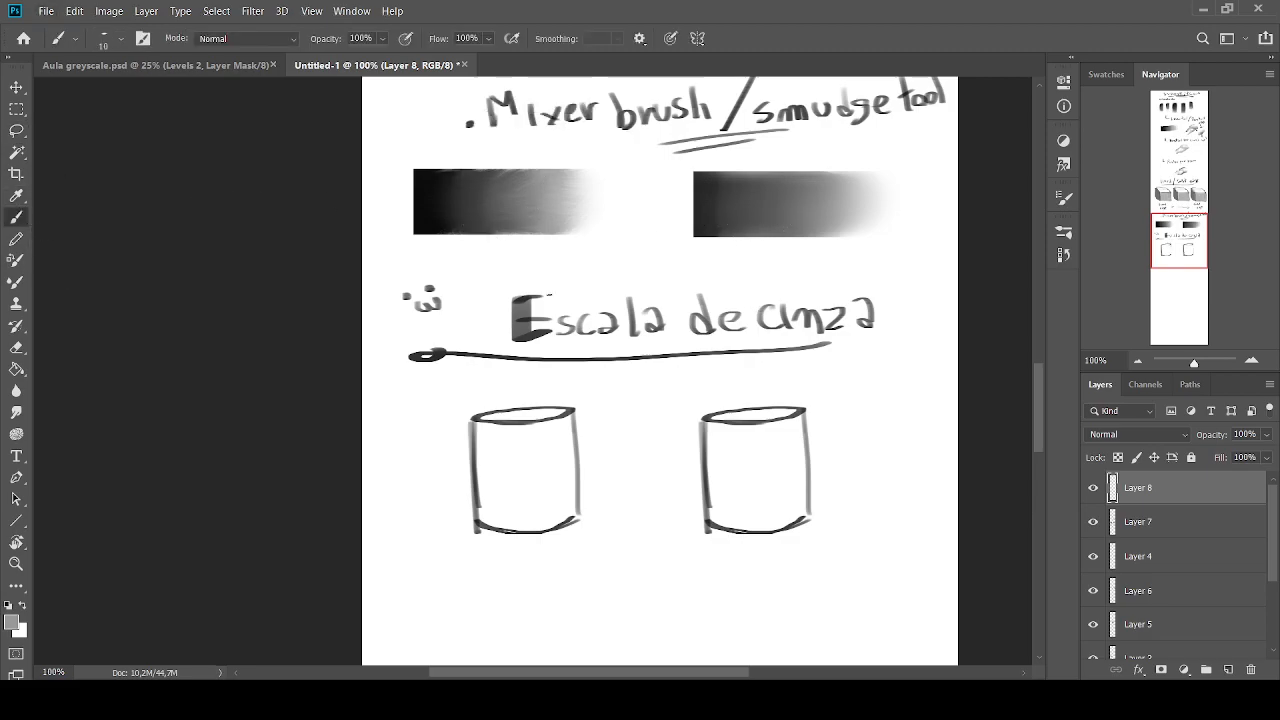
pyautogui.click(1093, 521)
pyautogui.click(1095, 489)
pyautogui.click(1093, 521)
pyautogui.click(1093, 487)
pyautogui.press(']')
pyautogui.press(']')
pyautogui.moveTo(548, 415)
pyautogui.mouseDown()
pyautogui.moveTo(558, 486)
pyautogui.moveTo(550, 415)
pyautogui.moveTo(501, 418)
pyautogui.moveTo(556, 461)
pyautogui.moveTo(556, 433)
pyautogui.moveTo(527, 443)
pyautogui.moveTo(490, 427)
pyautogui.moveTo(497, 523)
pyautogui.moveTo(559, 516)
pyautogui.moveTo(499, 442)
pyautogui.moveTo(494, 532)
pyautogui.mouseUp()
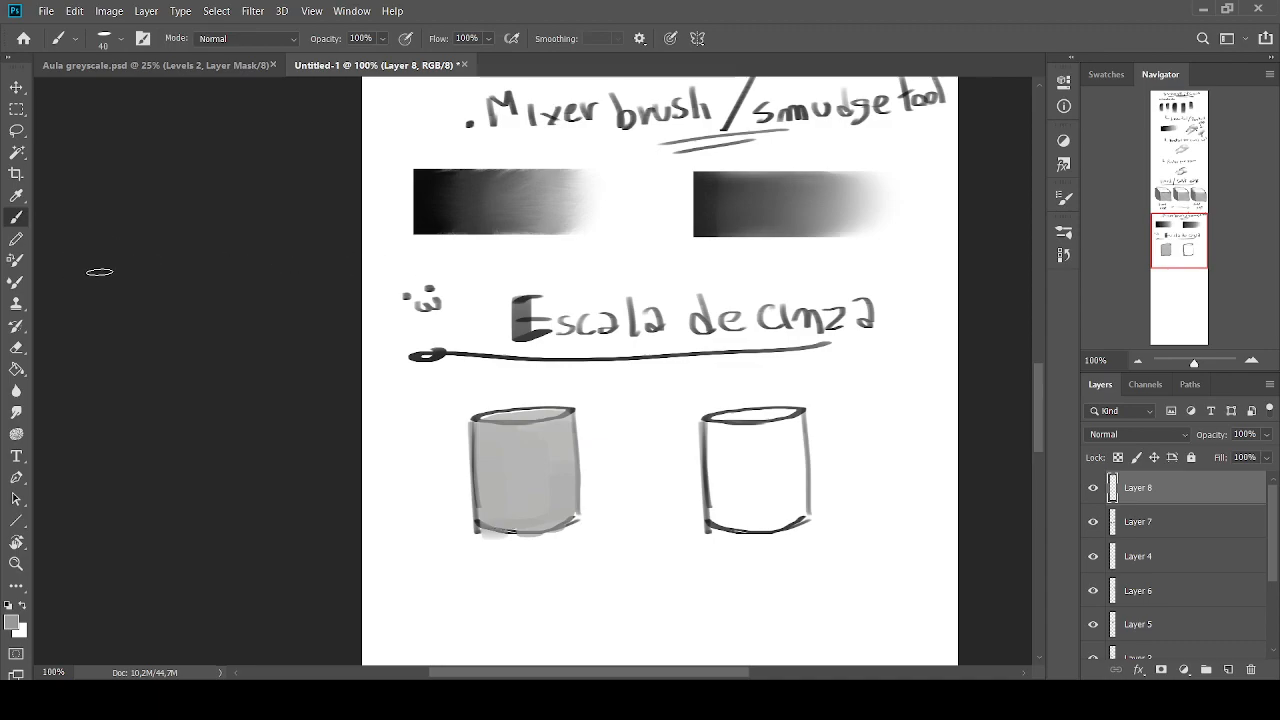
# Shade the first cylinder's right side with vertical strokes of darker sampled greys, using the Brush at size 30
pyautogui.keyDown('alt'); pyautogui.click(438, 201); pyautogui.keyUp('alt')
pyautogui.press('[')
pyautogui.press('[')
pyautogui.moveTo(481, 427)
pyautogui.mouseDown()
pyautogui.moveTo(495, 518)
pyautogui.moveTo(490, 498)
pyautogui.mouseUp()
pyautogui.moveTo(555, 424)
pyautogui.mouseDown()
pyautogui.moveTo(552, 518)
pyautogui.moveTo(563, 422)
pyautogui.moveTo(554, 518)
pyautogui.mouseUp()
pyautogui.keyDown('alt'); pyautogui.click(544, 484); pyautogui.keyUp('alt')
pyautogui.keyDown('alt'); pyautogui.click(560, 449); pyautogui.keyUp('alt')
pyautogui.keyDown('alt'); pyautogui.click(538, 485); pyautogui.keyUp('alt')
pyautogui.moveTo(550, 454); pyautogui.dragTo(547, 488)
pyautogui.keyDown('alt'); pyautogui.click(561, 464); pyautogui.keyUp('alt')
pyautogui.keyDown('alt'); pyautogui.click(571, 452); pyautogui.keyUp('alt')
pyautogui.moveTo(564, 421)
pyautogui.mouseDown()
pyautogui.moveTo(550, 423)
pyautogui.moveTo(545, 466)
pyautogui.moveTo(561, 450)
pyautogui.moveTo(564, 506)
pyautogui.moveTo(551, 480)
pyautogui.moveTo(551, 521)
pyautogui.moveTo(549, 456)
pyautogui.moveTo(545, 520)
pyautogui.mouseUp()
pyautogui.keyDown('alt'); pyautogui.click(541, 462); pyautogui.keyUp('alt')
pyautogui.keyDown('alt'); pyautogui.click(548, 455); pyautogui.keyUp('alt')
pyautogui.keyDown('alt'); pyautogui.click(564, 481); pyautogui.keyUp('alt')
pyautogui.keyDown('alt'); pyautogui.click(573, 487); pyautogui.keyUp('alt')
pyautogui.keyDown('alt'); pyautogui.click(552, 454); pyautogui.keyUp('alt')
# Shade the first cylinder's left side with vertical grey strokes that grade towards the lighter centre
pyautogui.moveTo(500, 463); pyautogui.dragTo(498, 500)
pyautogui.keyDown('alt'); pyautogui.click(497, 474); pyautogui.keyUp('alt')
pyautogui.moveTo(495, 424)
pyautogui.mouseDown()
pyautogui.moveTo(487, 510)
pyautogui.moveTo(485, 452)
pyautogui.moveTo(499, 520)
pyautogui.mouseUp()
pyautogui.keyDown('alt'); pyautogui.click(496, 478); pyautogui.keyUp('alt')
pyautogui.keyDown('alt'); pyautogui.click(483, 436); pyautogui.keyUp('alt')
pyautogui.keyDown('alt'); pyautogui.click(506, 450); pyautogui.keyUp('alt')
pyautogui.keyDown('alt'); pyautogui.click(501, 498); pyautogui.keyUp('alt')
pyautogui.moveTo(492, 472)
pyautogui.mouseDown()
pyautogui.moveTo(490, 516)
pyautogui.moveTo(487, 491)
pyautogui.mouseUp()
pyautogui.keyDown('alt'); pyautogui.click(480, 445); pyautogui.keyUp('alt')
pyautogui.moveTo(488, 436); pyautogui.dragTo(489, 514)
pyautogui.moveTo(503, 452); pyautogui.dragTo(501, 506)
pyautogui.keyDown('alt'); pyautogui.click(512, 465); pyautogui.keyUp('alt')
pyautogui.keyDown('alt'); pyautogui.click(494, 456); pyautogui.keyUp('alt')
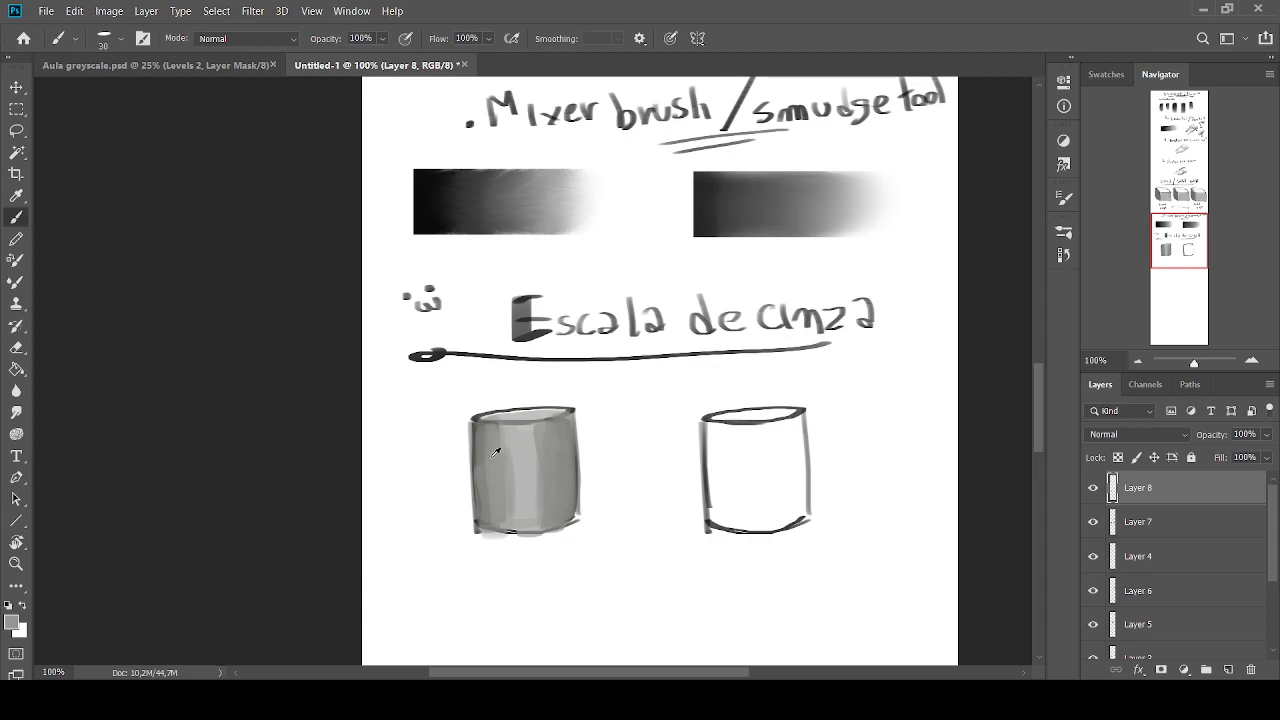
# Darken the first cylinder's top ellipse with near-black at size 35, and add thin white highlights along its front rim and body
pyautogui.keyDown('alt'); pyautogui.click(436, 214); pyautogui.keyUp('alt')
pyautogui.moveTo(555, 413)
pyautogui.mouseDown()
pyautogui.moveTo(504, 417)
pyautogui.moveTo(534, 414)
pyautogui.moveTo(515, 416)
pyautogui.mouseUp()
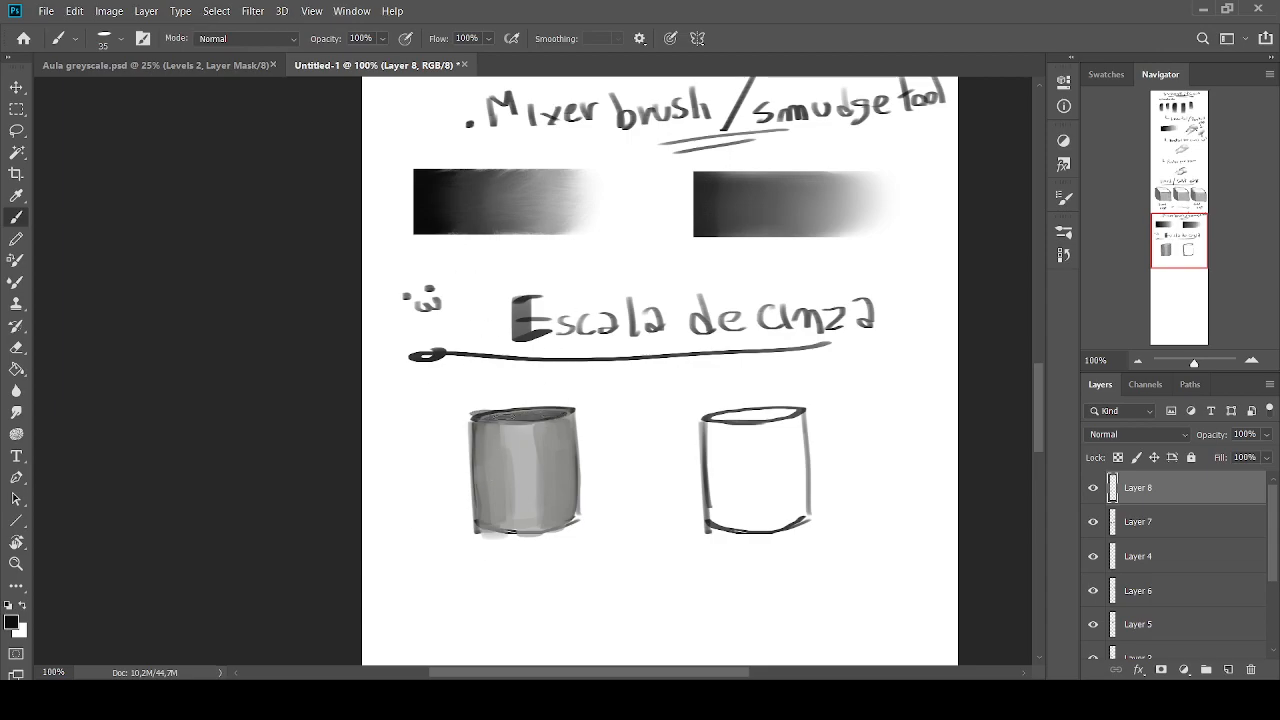
pyautogui.keyDown('alt'); pyautogui.click(564, 583); pyautogui.keyUp('alt')
pyautogui.press('[')
pyautogui.press('[')
pyautogui.press('[')
pyautogui.press('[')
pyautogui.moveTo(557, 422)
pyautogui.mouseDown()
pyautogui.moveTo(488, 423)
pyautogui.moveTo(527, 443)
pyautogui.moveTo(530, 522)
pyautogui.mouseUp()
pyautogui.press(']')
pyautogui.press(']')
pyautogui.press(']')
pyautogui.press(']')
pyautogui.press('[')
# Blend the first cylinder's vertical highlight into its right side with sampled grey strokes at size 35
pyautogui.press('[')
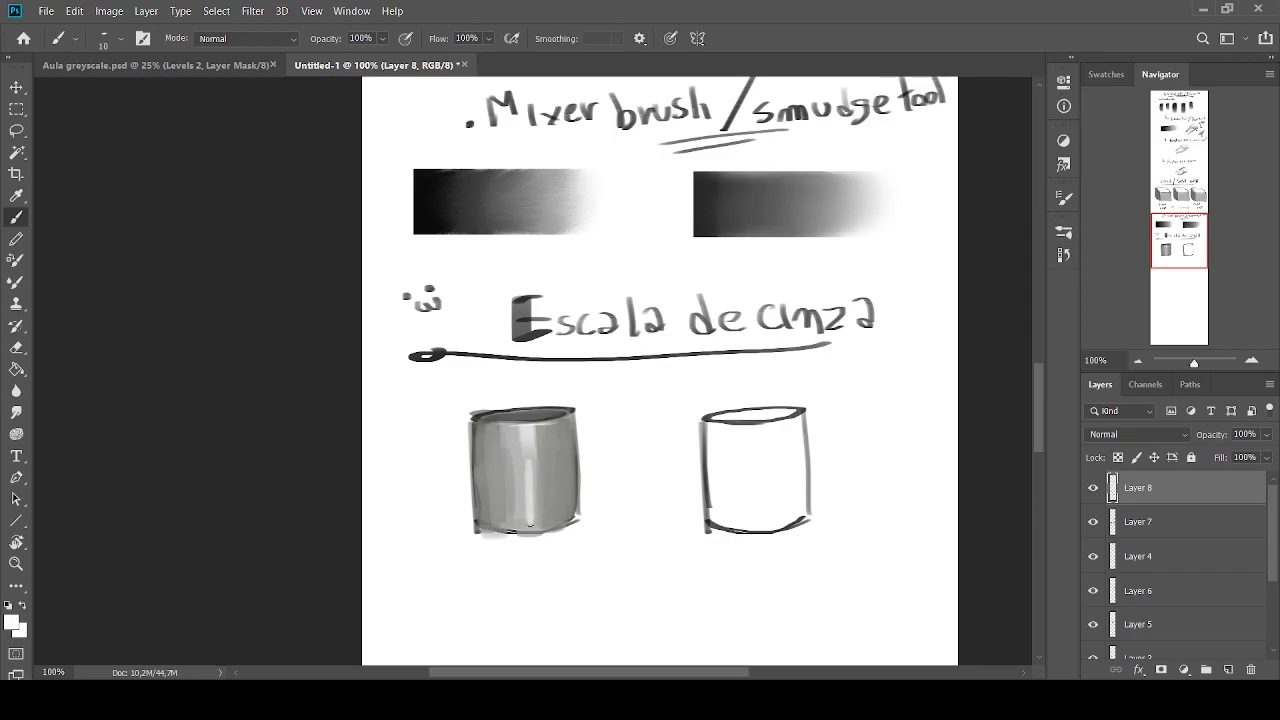
# Soften the first cylinder's rim highlight with sampled greys and lighten the edge along its base
pyautogui.keyDown('alt'); pyautogui.click(526, 442); pyautogui.keyUp('alt')
pyautogui.keyDown('alt'); pyautogui.click(548, 446); pyautogui.keyUp('alt')
pyautogui.moveTo(557, 425); pyautogui.dragTo(542, 425)
pyautogui.keyDown('alt'); pyautogui.click(540, 414); pyautogui.keyUp('alt')
pyautogui.press(']')
pyautogui.press(']')
pyautogui.press(']')
pyautogui.keyDown('alt'); pyautogui.click(530, 450); pyautogui.keyUp('alt')
pyautogui.moveTo(528, 526)
pyautogui.mouseDown()
pyautogui.moveTo(562, 528)
pyautogui.moveTo(488, 523)
pyautogui.mouseUp()
pyautogui.press(']')
pyautogui.press(']')
pyautogui.press(']')
pyautogui.keyDown('alt'); pyautogui.click(519, 443); pyautogui.keyUp('alt')
pyautogui.keyDown('alt'); pyautogui.click(532, 449); pyautogui.keyUp('alt')
pyautogui.press('[')
pyautogui.press('[')
pyautogui.moveTo(545, 434); pyautogui.dragTo(548, 505)
pyautogui.keyDown('alt'); pyautogui.click(568, 457); pyautogui.keyUp('alt')
pyautogui.moveTo(551, 434); pyautogui.dragTo(553, 484)
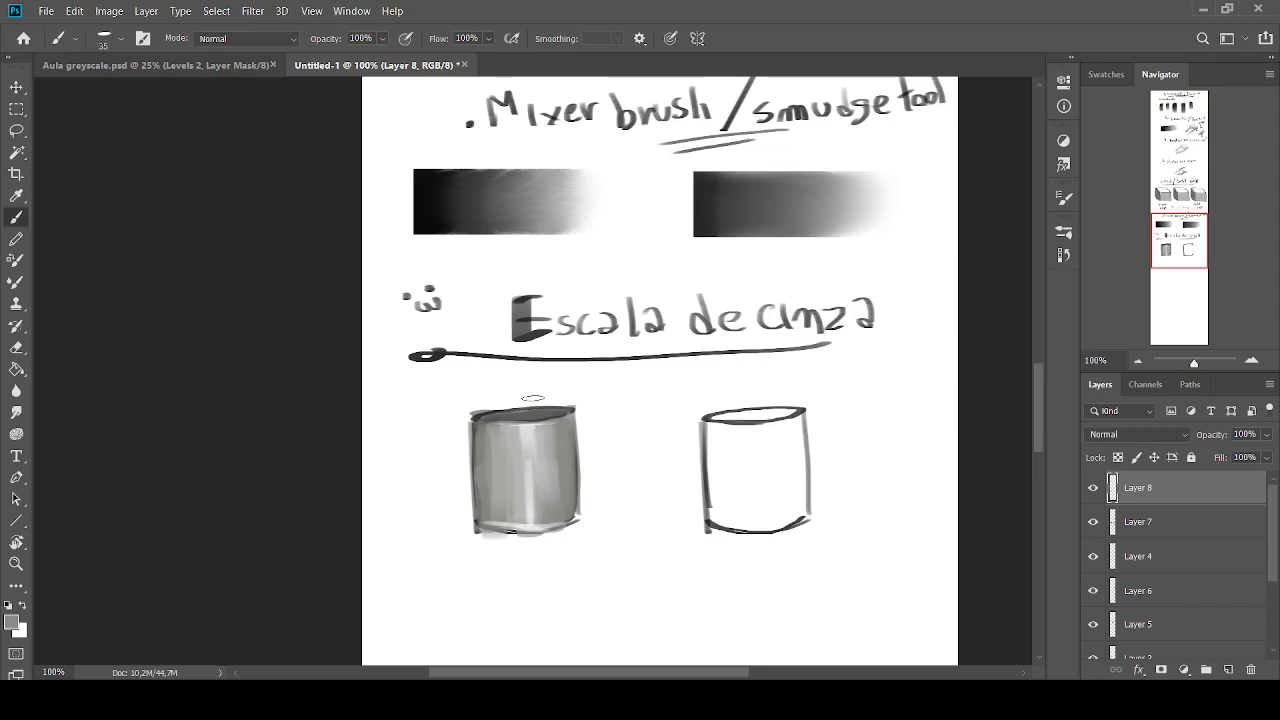
# Paint dark grey bands down both sides of the second cylinder and shade its top ellipse grey with a colour sampled from the gradient
pyautogui.keyDown('alt'); pyautogui.click(444, 208); pyautogui.keyUp('alt')
pyautogui.press('[')
pyautogui.press('[')
pyautogui.press('[')
pyautogui.press('[')
pyautogui.press(']')
pyautogui.press(']')
pyautogui.moveTo(720, 432)
pyautogui.mouseDown()
pyautogui.moveTo(728, 538)
pyautogui.moveTo(726, 433)
pyautogui.moveTo(717, 469)
pyautogui.mouseUp()
pyautogui.moveTo(792, 420)
pyautogui.mouseDown()
pyautogui.moveTo(795, 469)
pyautogui.moveTo(796, 420)
pyautogui.moveTo(760, 422)
pyautogui.mouseUp()
pyautogui.press(']')
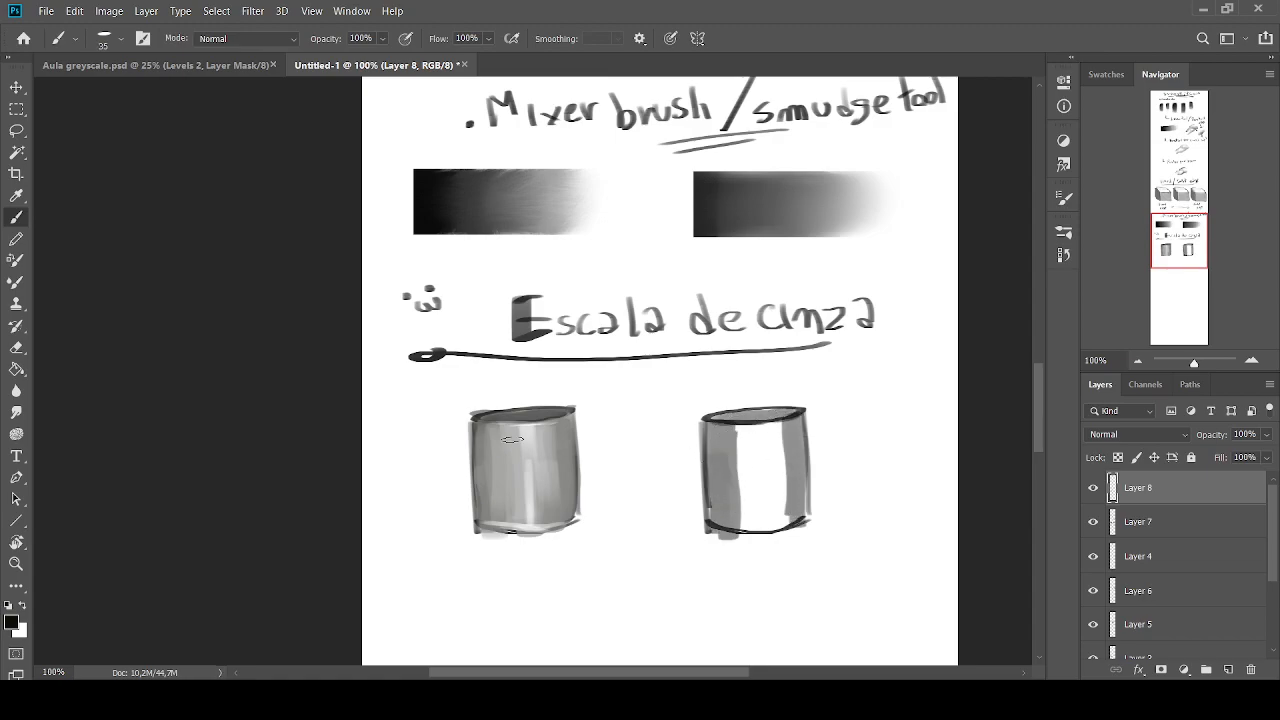
# Blend the second cylinder's right band toward its white centre with sampled grey strokes at size 30
pyautogui.press('[')
pyautogui.keyDown('alt'); pyautogui.click(772, 459); pyautogui.keyUp('alt')
pyautogui.moveTo(796, 430); pyautogui.dragTo(800, 492)
pyautogui.keyDown('alt'); pyautogui.click(793, 449); pyautogui.keyUp('alt')
pyautogui.moveTo(797, 480); pyautogui.dragTo(797, 504)
pyautogui.moveTo(787, 436)
pyautogui.mouseDown()
pyautogui.moveTo(787, 524)
pyautogui.moveTo(784, 494)
pyautogui.mouseUp()
pyautogui.keyDown('alt'); pyautogui.click(765, 460); pyautogui.keyUp('alt')
pyautogui.keyDown('alt'); pyautogui.click(789, 466); pyautogui.keyUp('alt')
pyautogui.moveTo(802, 442)
pyautogui.mouseDown()
pyautogui.moveTo(803, 466)
pyautogui.moveTo(783, 429)
pyautogui.moveTo(801, 518)
pyautogui.mouseUp()
pyautogui.keyDown('alt'); pyautogui.click(762, 456); pyautogui.keyUp('alt')
pyautogui.keyDown('alt'); pyautogui.click(790, 482); pyautogui.keyUp('alt')
# Lighten and soften the second cylinder's left band with sampled lighter greys
pyautogui.keyDown('alt'); pyautogui.click(765, 466); pyautogui.keyUp('alt')
pyautogui.keyDown('alt'); pyautogui.click(733, 467); pyautogui.keyUp('alt')
pyautogui.moveTo(734, 433)
pyautogui.mouseDown()
pyautogui.moveTo(730, 466)
pyautogui.moveTo(722, 452)
pyautogui.moveTo(727, 476)
pyautogui.moveTo(717, 428)
pyautogui.moveTo(742, 463)
pyautogui.moveTo(732, 427)
pyautogui.moveTo(732, 473)
pyautogui.moveTo(722, 429)
pyautogui.moveTo(743, 530)
pyautogui.moveTo(723, 512)
pyautogui.moveTo(747, 406)
pyautogui.moveTo(729, 414)
pyautogui.moveTo(778, 414)
pyautogui.moveTo(708, 417)
pyautogui.mouseUp()
pyautogui.keyDown('alt'); pyautogui.click(725, 477); pyautogui.keyUp('alt')
pyautogui.keyDown('alt'); pyautogui.click(742, 461); pyautogui.keyUp('alt')
pyautogui.keyDown('alt'); pyautogui.click(731, 473); pyautogui.keyUp('alt')
pyautogui.keyDown('alt'); pyautogui.click(731, 497); pyautogui.keyUp('alt')
pyautogui.keyDown('alt'); pyautogui.click(737, 492); pyautogui.keyUp('alt')
pyautogui.keyDown('alt'); pyautogui.click(724, 478); pyautogui.keyUp('alt')
# Touch up the second cylinder's upper-left rim and clear the stray grey around its lower-left edge with white
pyautogui.keyDown('alt'); pyautogui.click(737, 420); pyautogui.keyUp('alt')
pyautogui.keyDown('alt'); pyautogui.click(742, 411); pyautogui.keyUp('alt')
pyautogui.keyDown('alt'); pyautogui.click(703, 403); pyautogui.keyUp('alt')
pyautogui.keyDown('alt'); pyautogui.click(757, 414); pyautogui.keyUp('alt')
pyautogui.keyDown('alt'); pyautogui.click(706, 403); pyautogui.keyUp('alt')
pyautogui.moveTo(704, 524); pyautogui.dragTo(730, 536)
pyautogui.moveTo(742, 535)
pyautogui.mouseDown()
pyautogui.moveTo(702, 526)
pyautogui.moveTo(711, 442)
pyautogui.mouseUp()
pyautogui.keyDown('alt'); pyautogui.click(727, 507); pyautogui.keyUp('alt')
# Add vertical light-grey transition strokes down the left side of the second cylinder's body
pyautogui.moveTo(711, 440); pyautogui.dragTo(714, 516)
pyautogui.keyDown('alt'); pyautogui.click(751, 467); pyautogui.keyUp('alt')
pyautogui.moveTo(733, 435); pyautogui.dragTo(733, 504)
pyautogui.keyDown('alt'); pyautogui.click(737, 466); pyautogui.keyUp('alt')
pyautogui.keyDown('alt'); pyautogui.click(769, 447); pyautogui.keyUp('alt')
pyautogui.moveTo(777, 437); pyautogui.dragTo(777, 505)
# Write the underlined label "luzes" in black under the first cylinder at size 9, with a curved arrow pointing up to it
pyautogui.moveTo(1176, 237); pyautogui.dragTo(1172, 250)
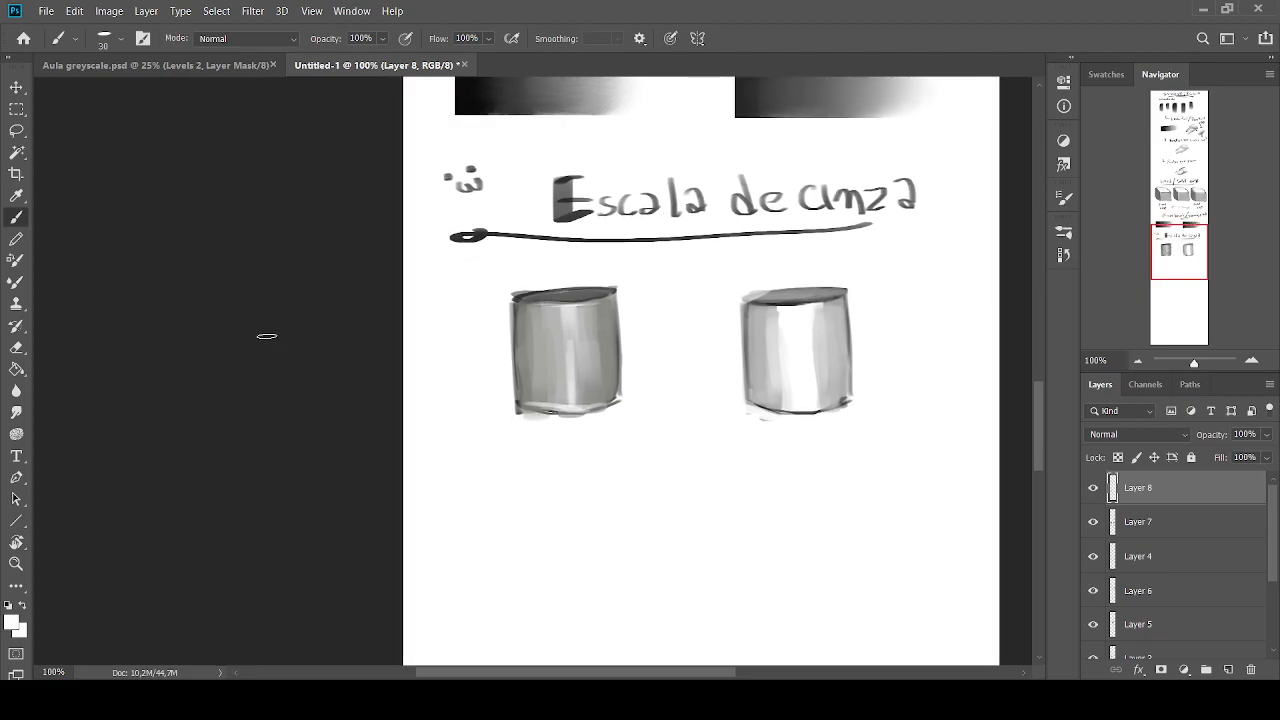
pyautogui.press('i')
pyautogui.press('b')
pyautogui.click(10, 603)
pyautogui.moveTo(519, 457); pyautogui.dragTo(531, 458)
pyautogui.moveTo(534, 458)
pyautogui.mouseDown()
pyautogui.moveTo(546, 467)
pyautogui.moveTo(491, 476)
pyautogui.mouseUp()
pyautogui.moveTo(581, 455); pyautogui.dragTo(599, 428)
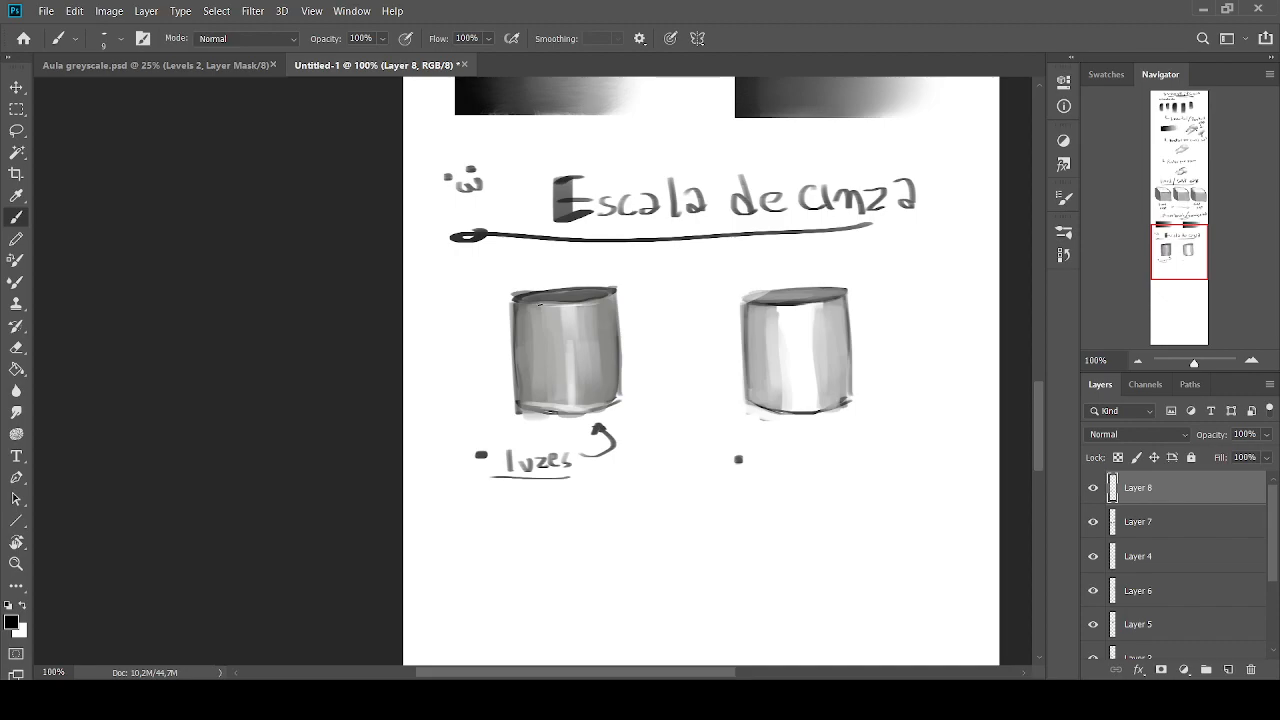
# Create a new layer and add a Gradient Map adjustment above it using a dark-brown-to-cream gradient
pyautogui.click(1228, 669)
pyautogui.click(1007, 220)
pyautogui.press('i')
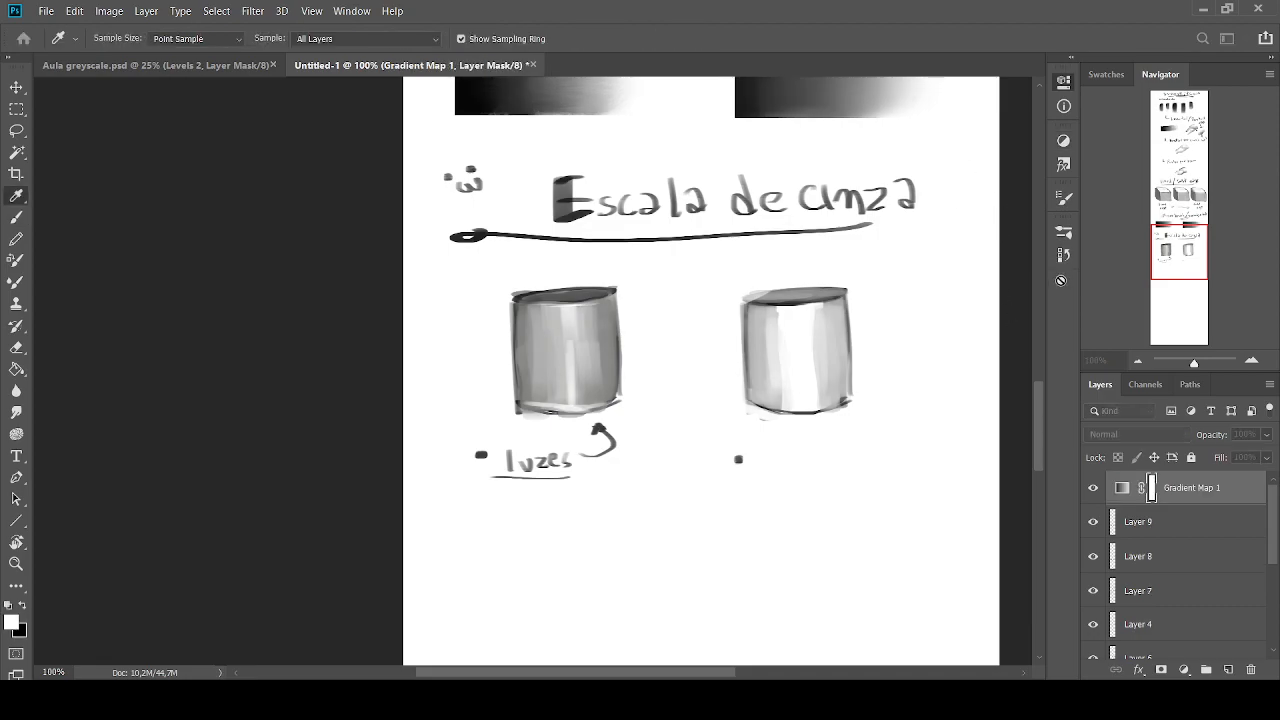
pyautogui.click(1009, 351)
pyautogui.click(1094, 230)
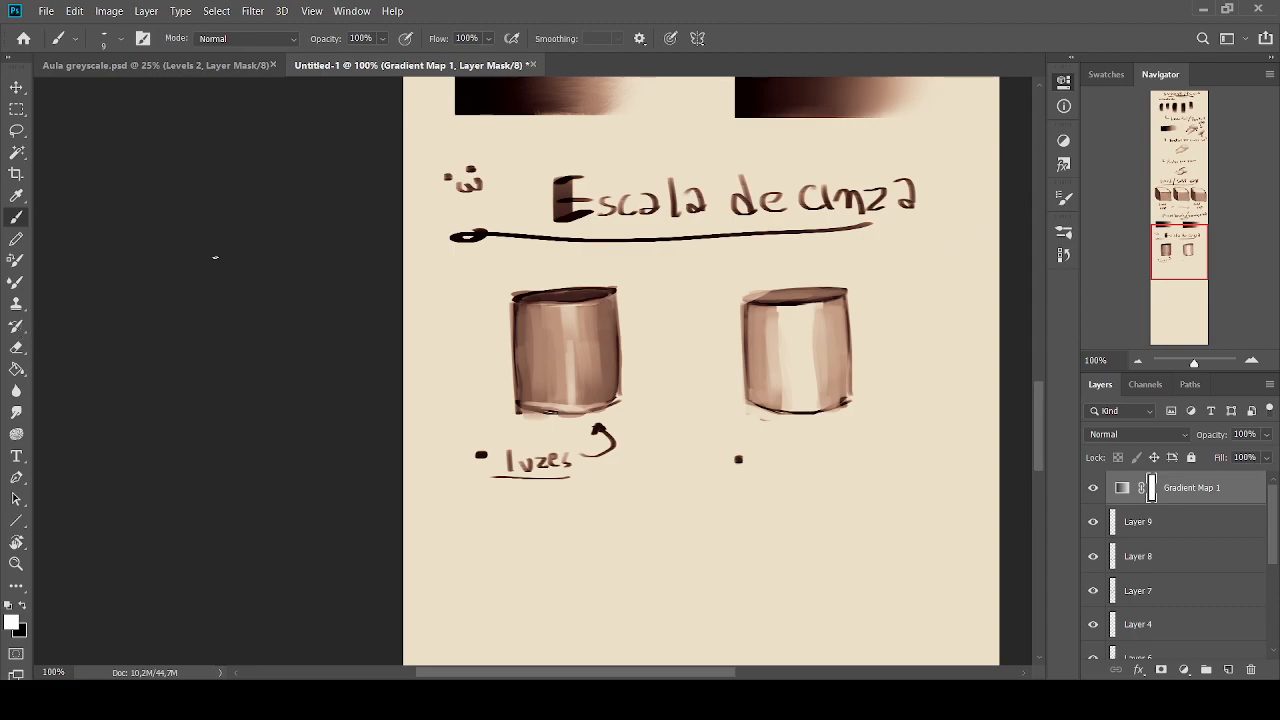
# Fill the gradient map's mask with black, then paint white at size 90 to reveal the effect over the first cylinder
pyautogui.click(16, 368)
pyautogui.click(22, 605)
pyautogui.click(430, 544)
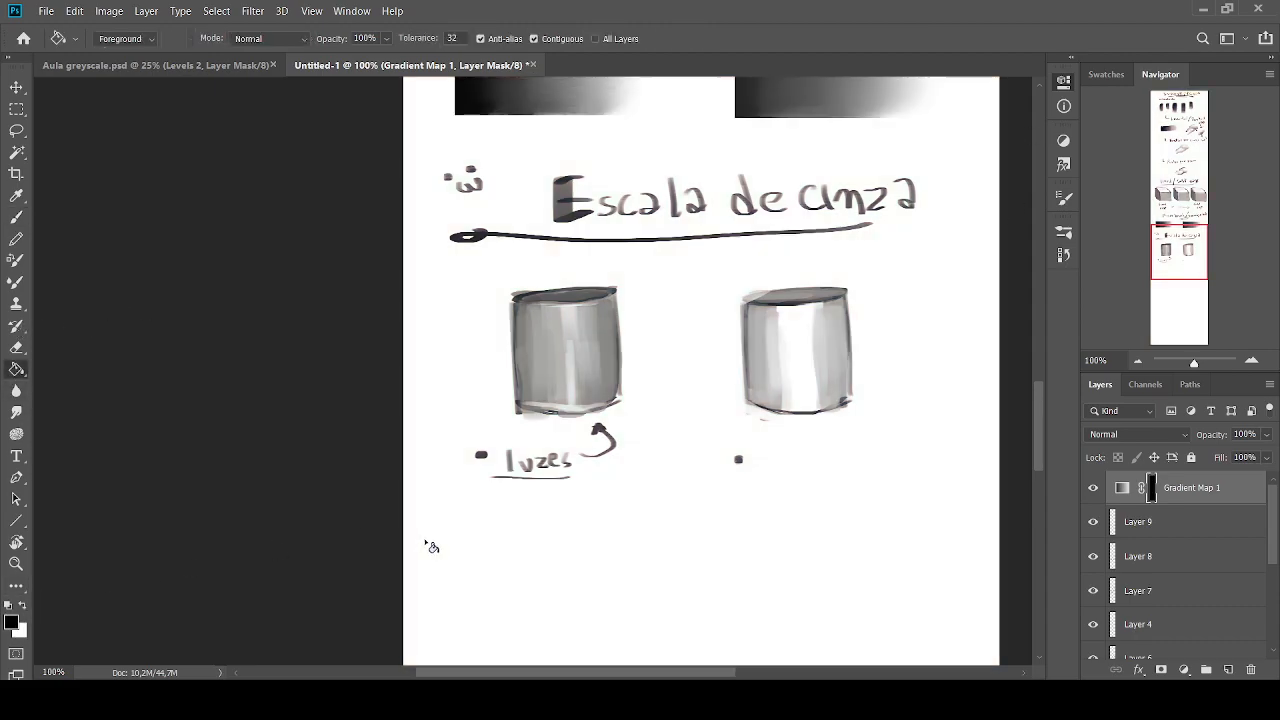
pyautogui.click(16, 216)
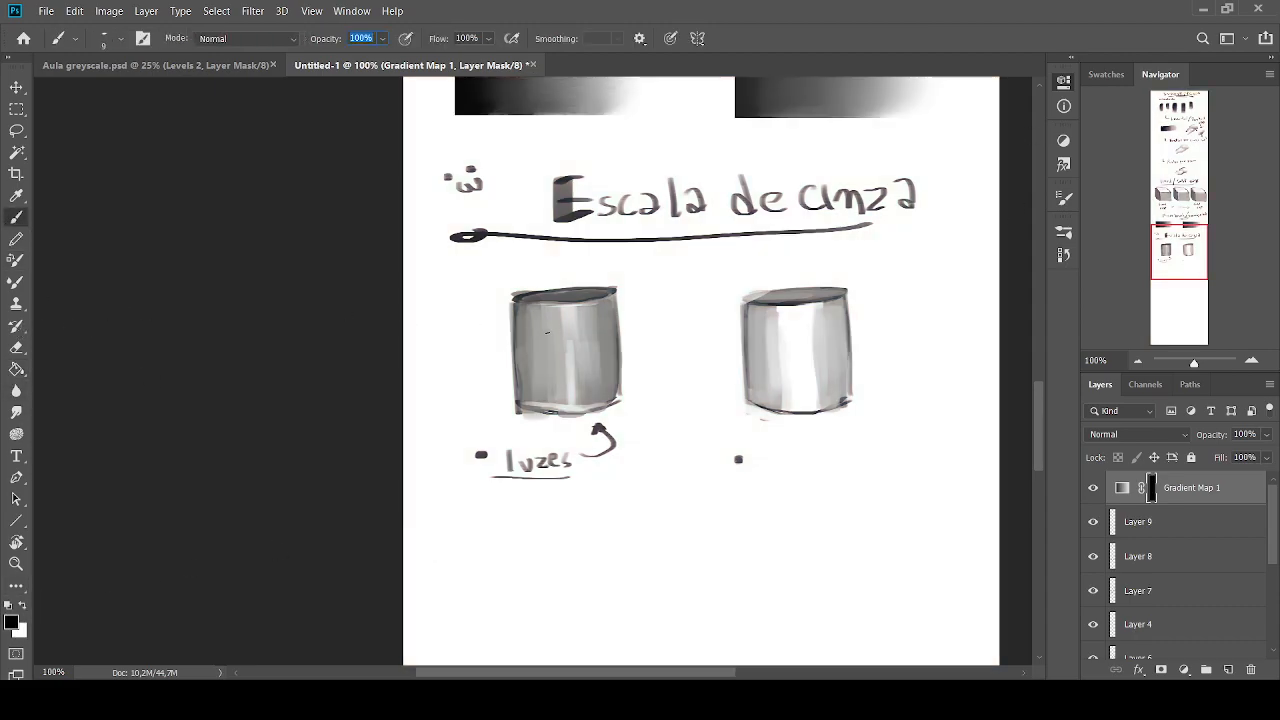
pyautogui.press('Return')
pyautogui.press(']')
pyautogui.press(']')
pyautogui.click(22, 605)
pyautogui.moveTo(588, 310)
pyautogui.mouseDown()
pyautogui.moveTo(584, 364)
pyautogui.moveTo(580, 331)
pyautogui.moveTo(543, 304)
pyautogui.moveTo(548, 396)
pyautogui.moveTo(582, 368)
pyautogui.moveTo(576, 398)
pyautogui.moveTo(530, 410)
pyautogui.mouseUp()
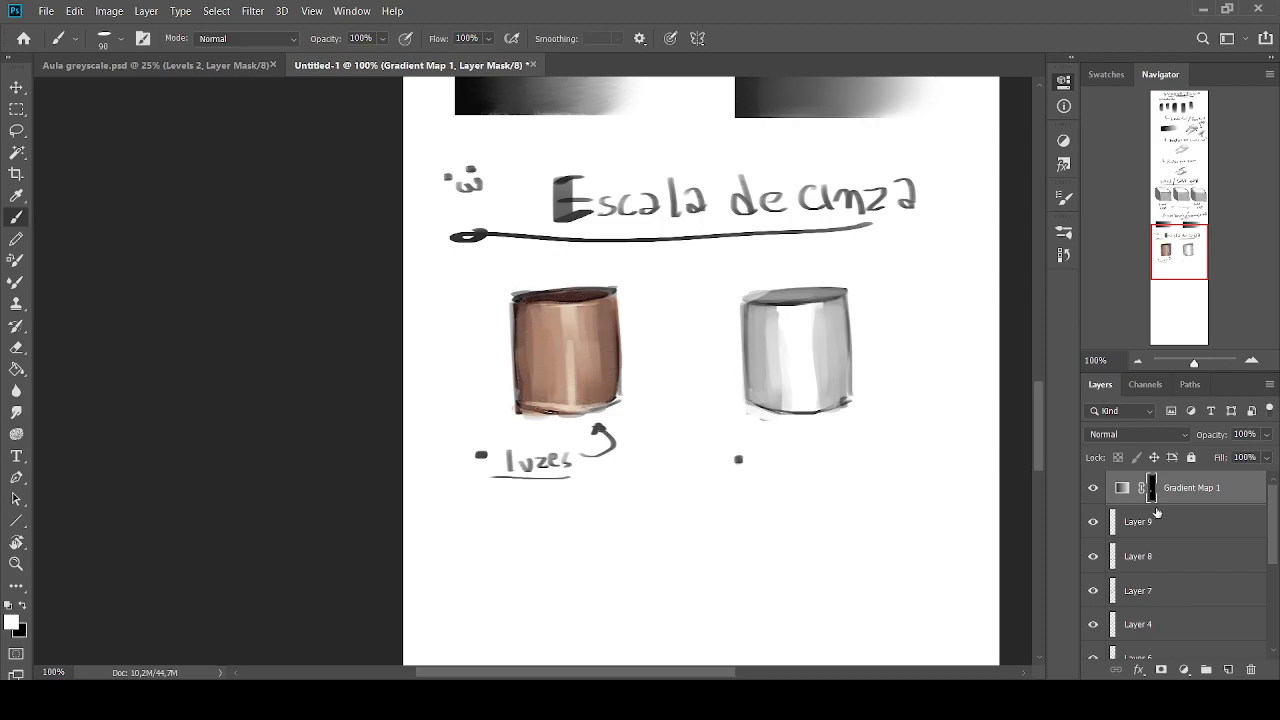
# Add a new layer above the gradient map, set it to Color blending and fill it with black
pyautogui.click(1228, 669)
pyautogui.click(22, 605)
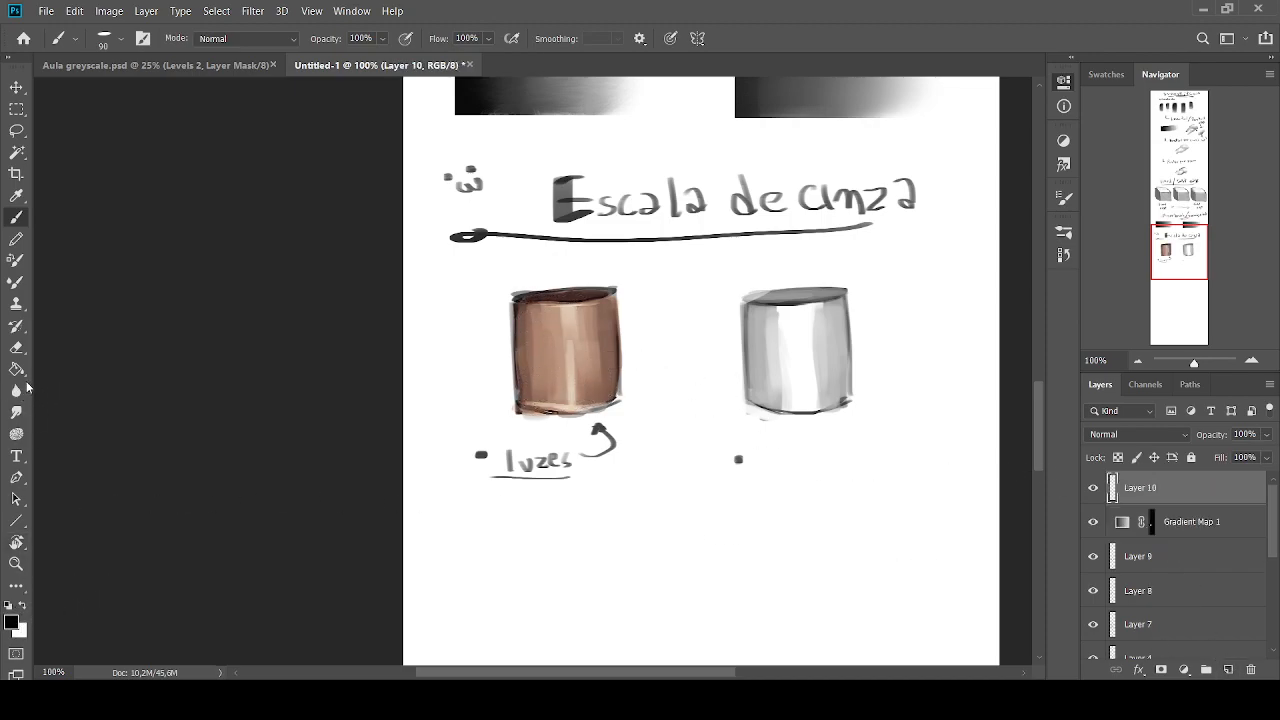
pyautogui.click(1116, 440)
pyautogui.click(1107, 653)
pyautogui.click(16, 368)
pyautogui.click(612, 508)
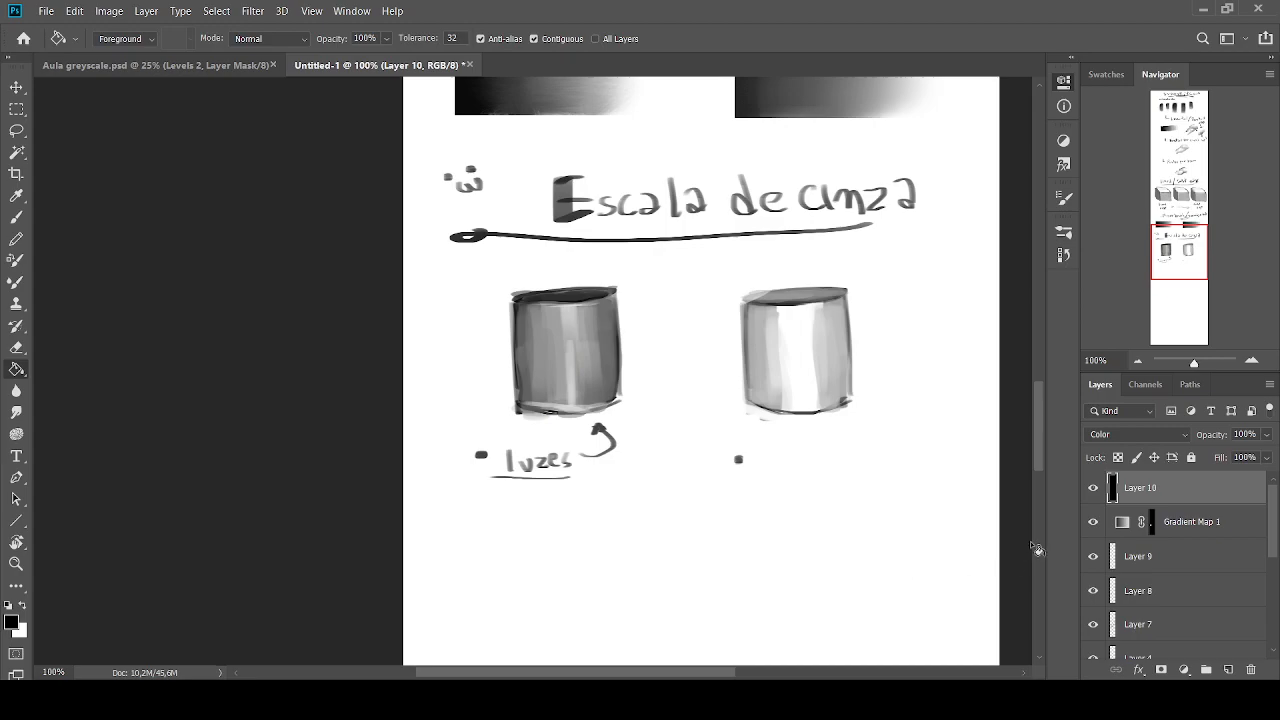
# Hide the Color layer and gradient map, and draw a black arrow pointing at the first cylinder on a new layer at size 35
pyautogui.click(1093, 488)
pyautogui.click(1093, 522)
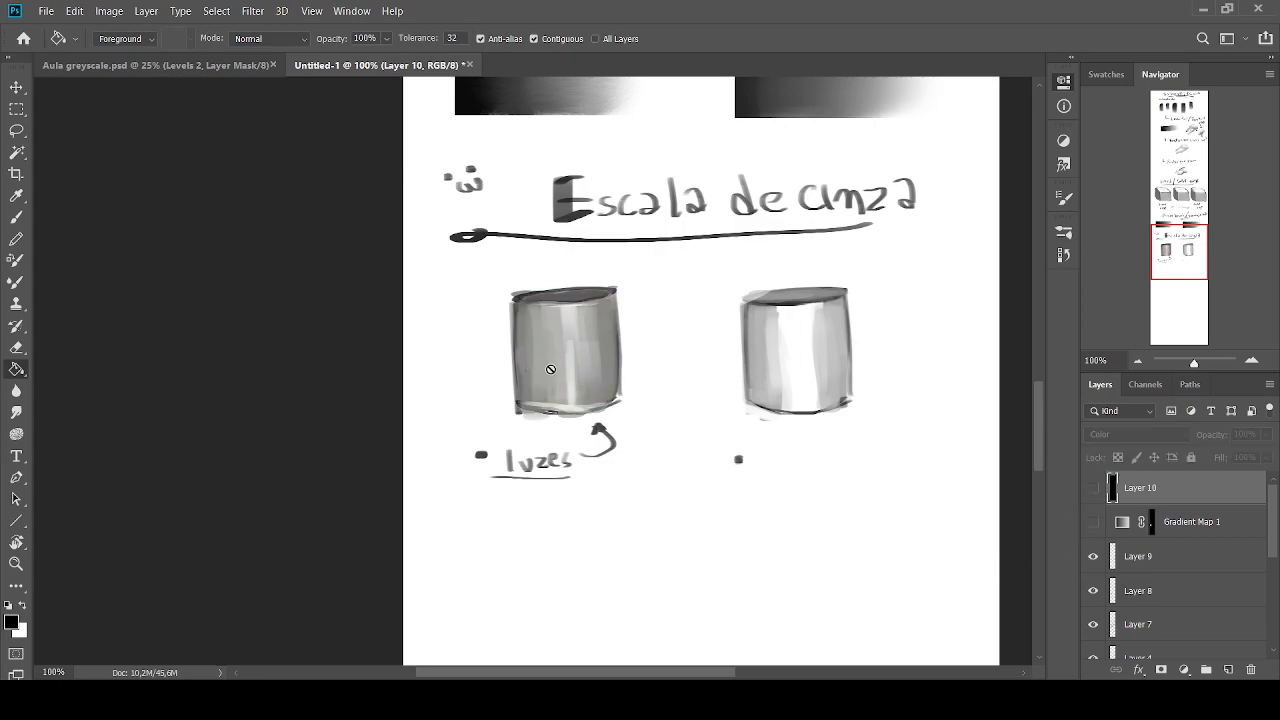
pyautogui.click(16, 217)
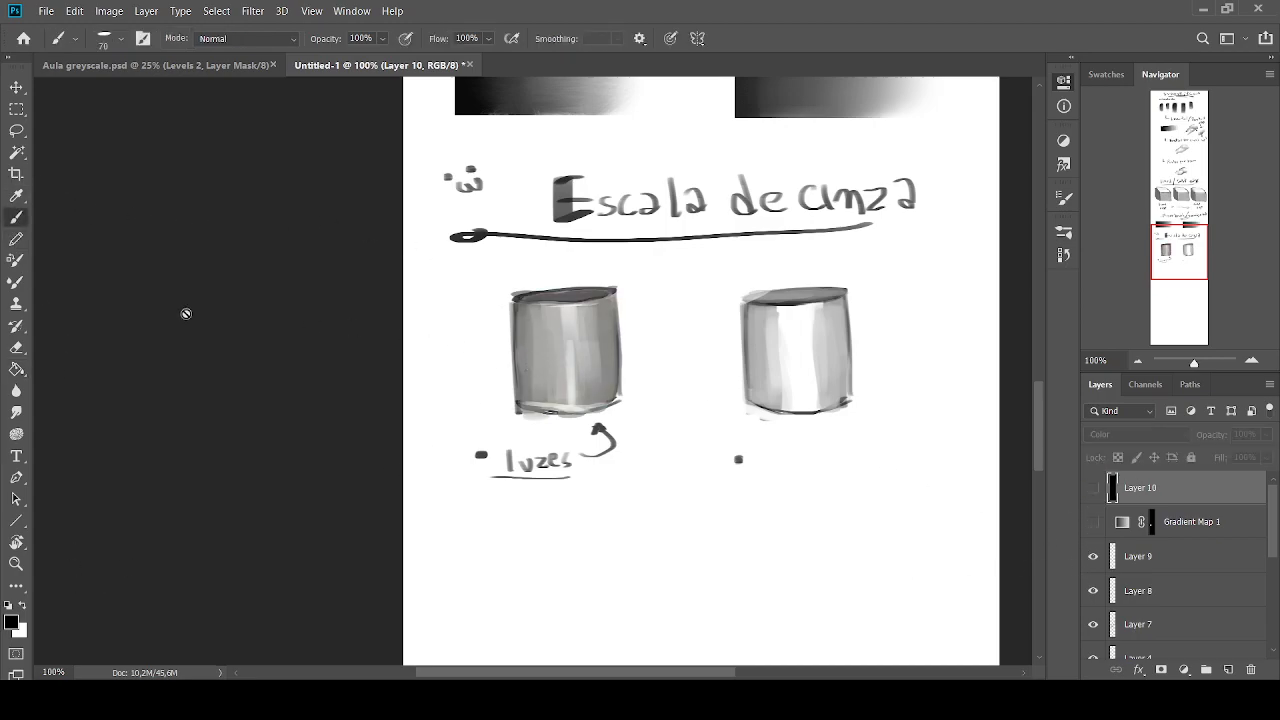
pyautogui.click(1228, 669)
pyautogui.press('[')
pyautogui.press('[')
pyautogui.press('[')
pyautogui.press('[')
pyautogui.press('[')
pyautogui.moveTo(470, 310)
pyautogui.mouseDown()
pyautogui.moveTo(456, 338)
pyautogui.moveTo(424, 324)
pyautogui.mouseUp()
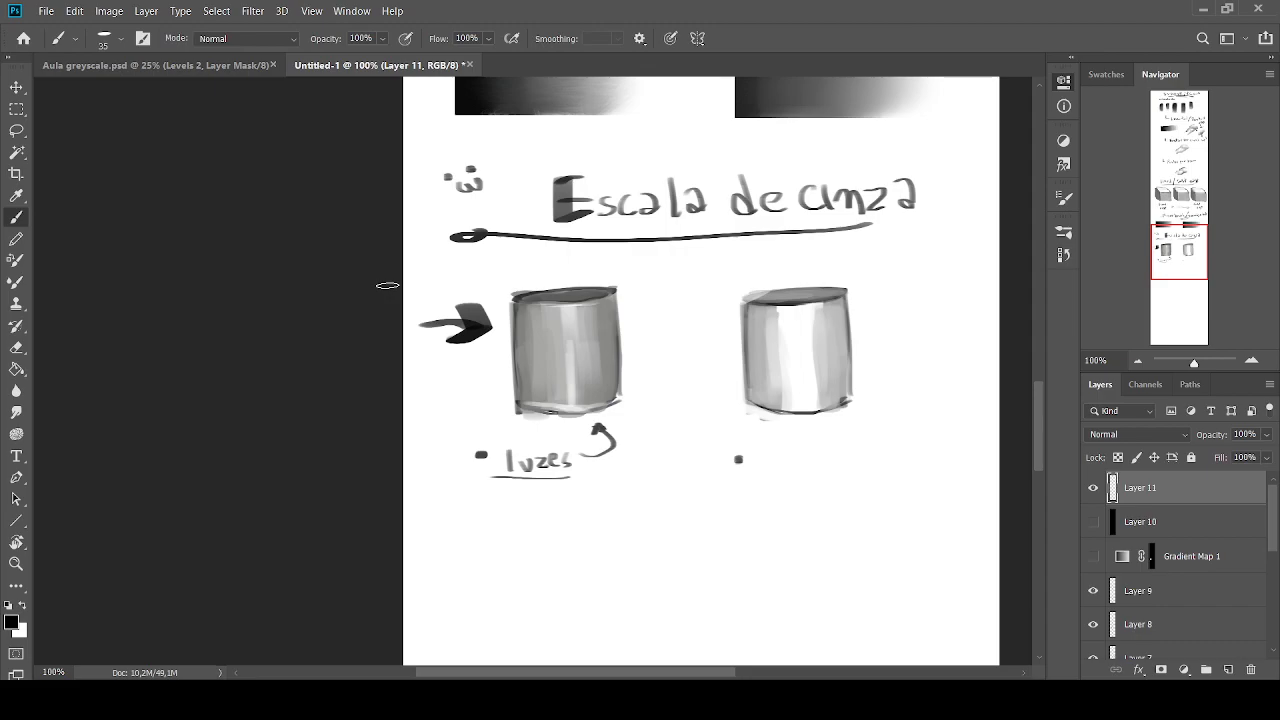
# Show the gradient map and the black-filled layer again, and compare that layer in Normal and Color blend modes
pyautogui.click(1093, 556)
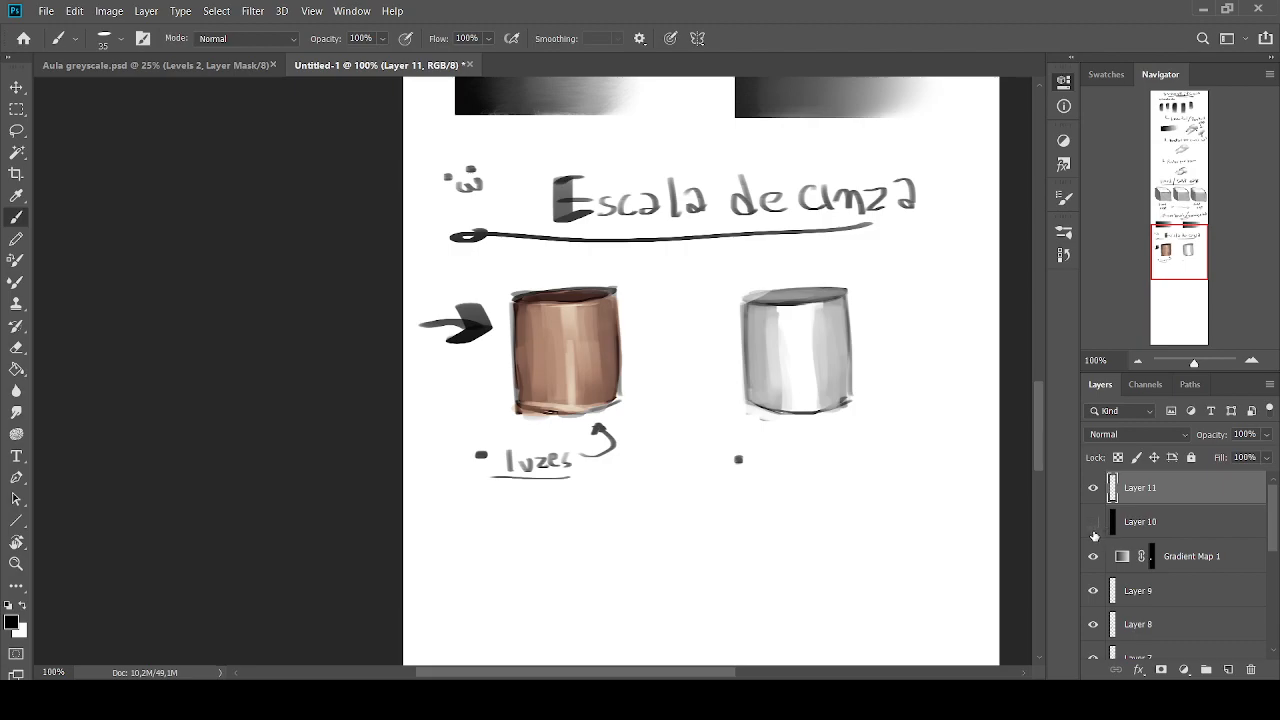
pyautogui.click(1157, 530)
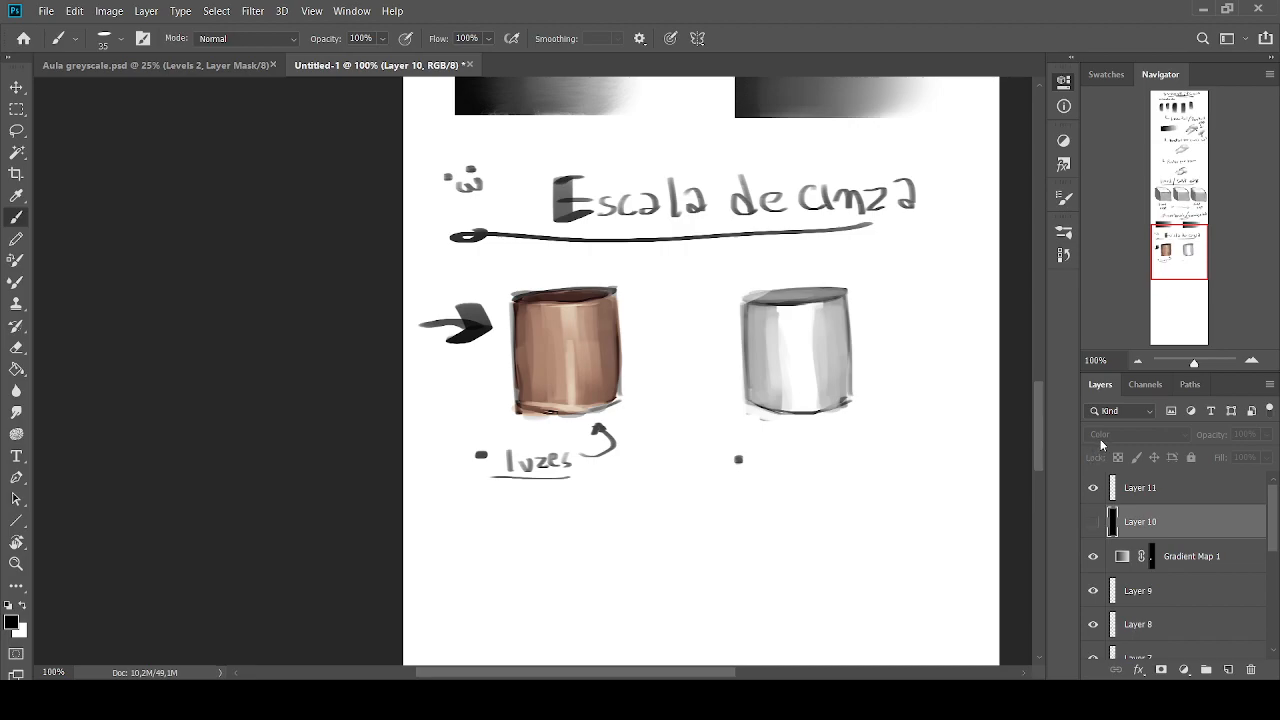
pyautogui.click(1093, 521)
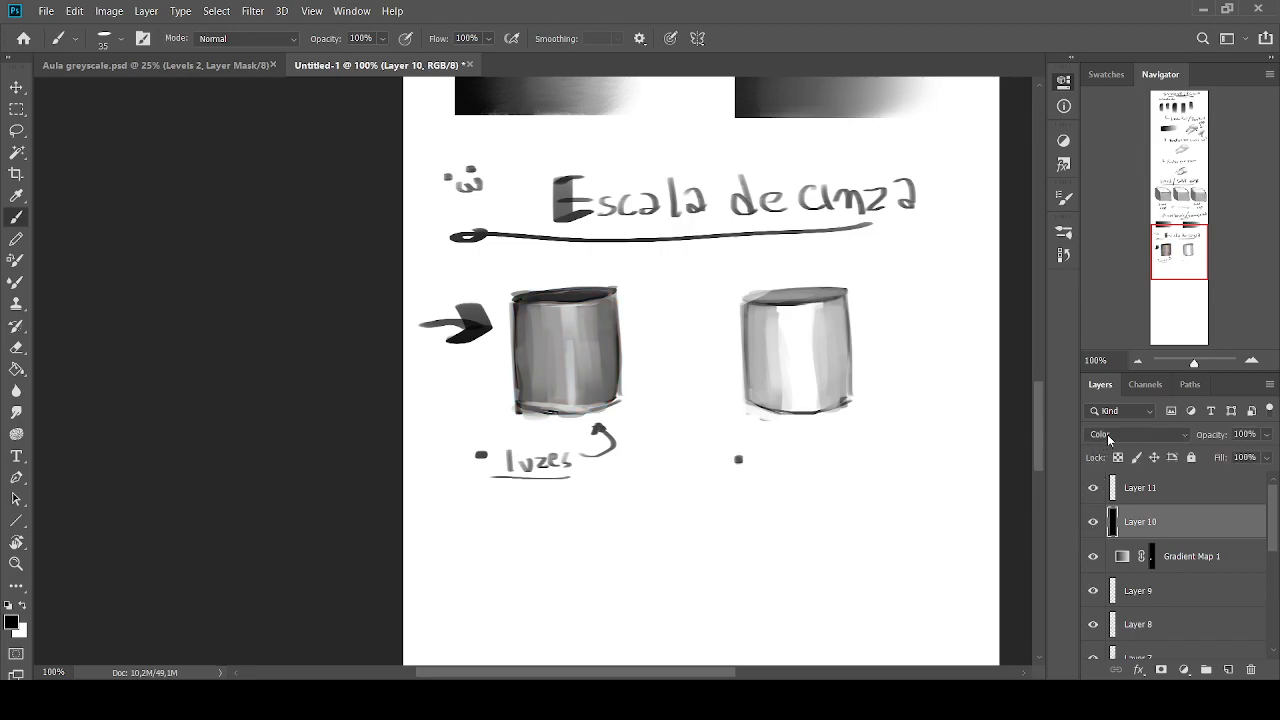
pyautogui.click(1107, 436)
pyautogui.click(1082, 265)
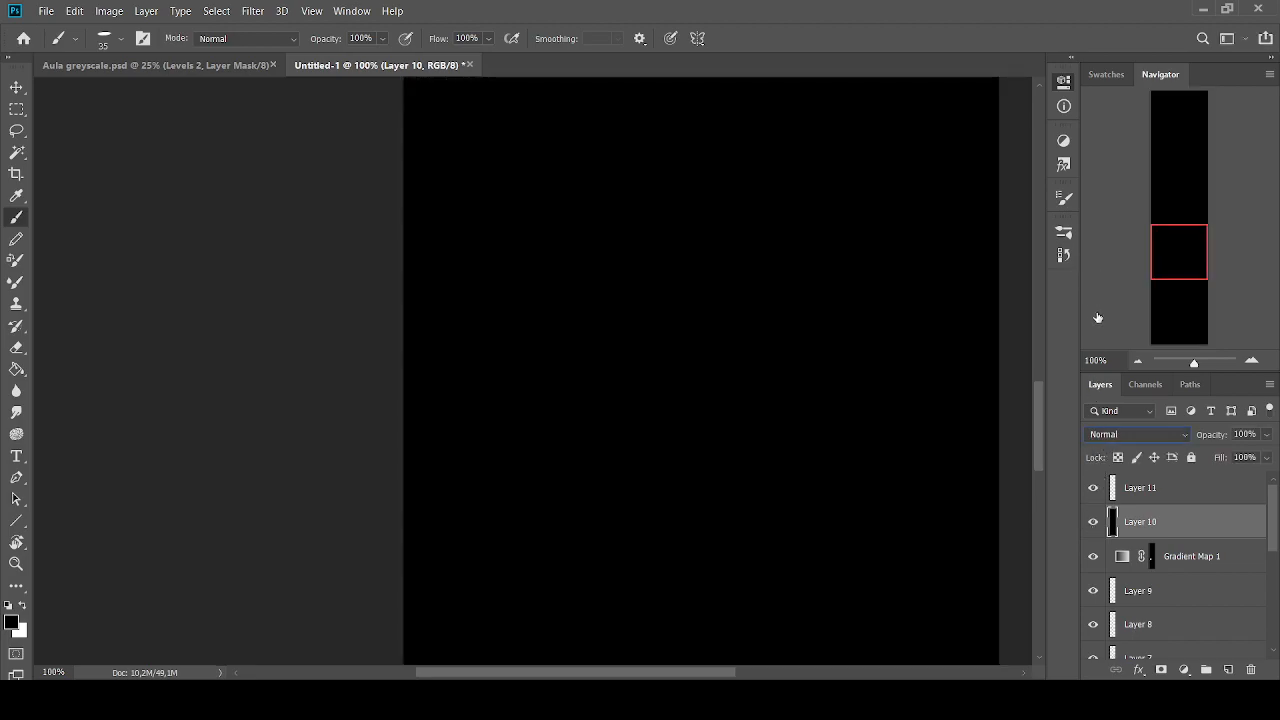
pyautogui.click(1121, 436)
pyautogui.click(1110, 650)
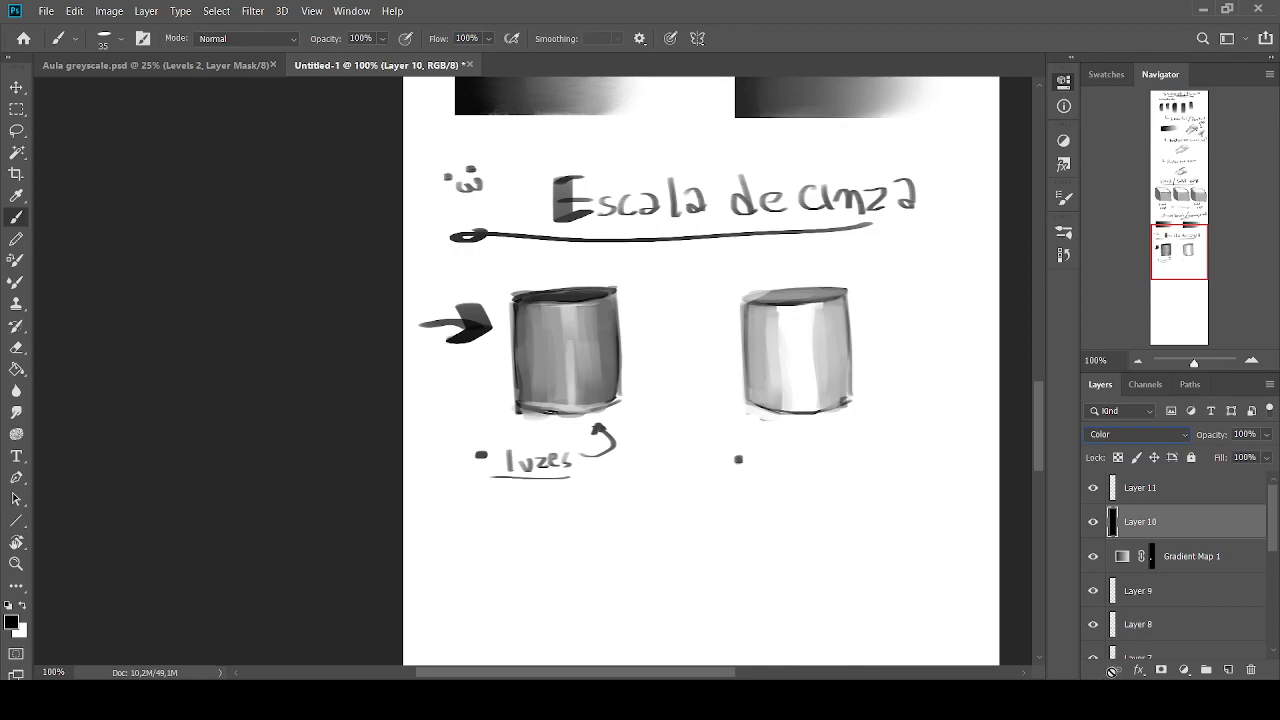
pyautogui.click(1180, 619)
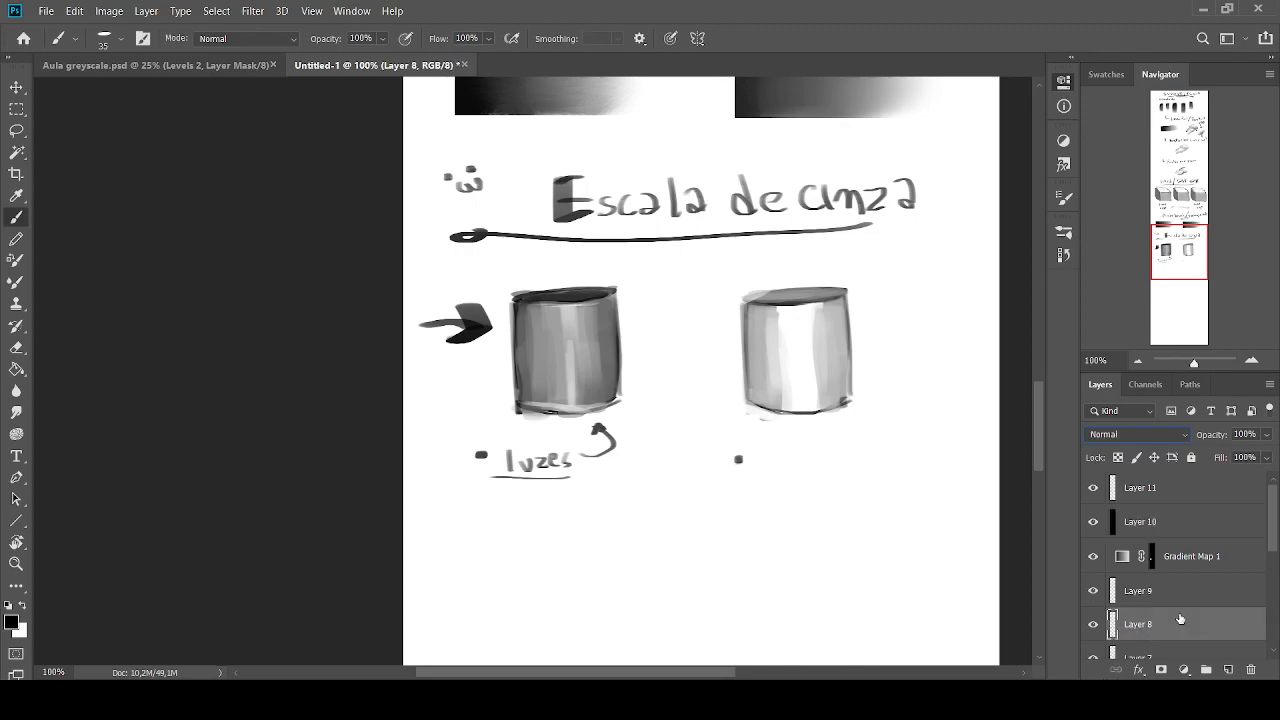
pyautogui.click(1170, 530)
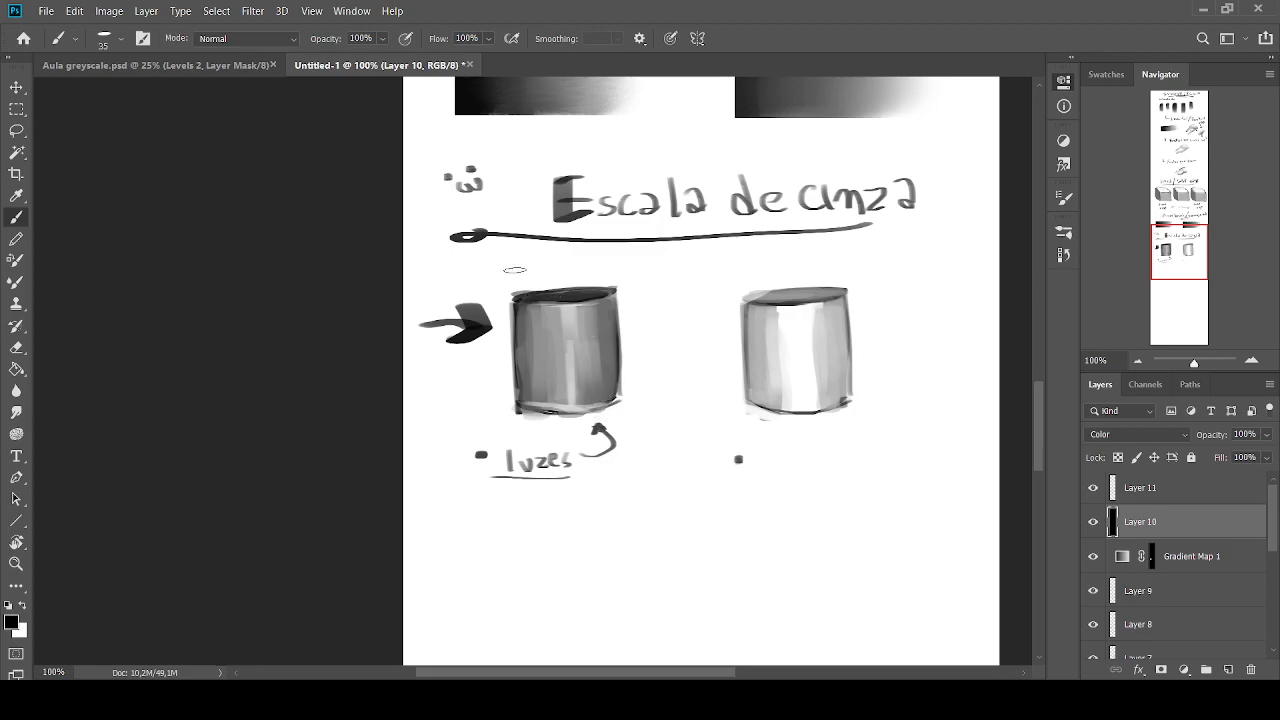
# Toggle the visibility of the black Color layer and the gradient map to compare them, and delete both
pyautogui.moveTo(1093, 521); pyautogui.dragTo(1093, 556)
pyautogui.click(1093, 521)
pyautogui.click(1093, 556)
pyautogui.click(1093, 521)
pyautogui.click(1093, 556)
pyautogui.click(1093, 521)
pyautogui.click(1093, 556)
pyautogui.press('Delete')
pyautogui.press('Delete')
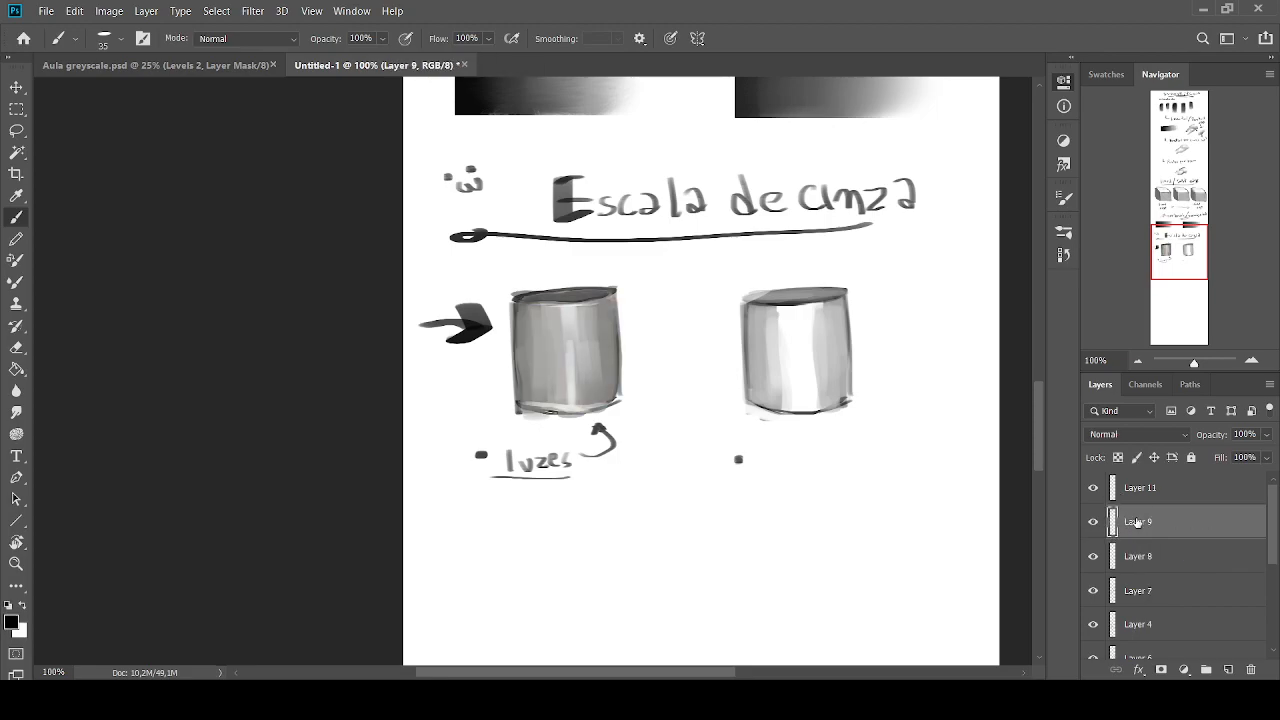
# Write "Facil" under the second cylinder at size 9 and draw a curved arrow from the cylinder to the empty space below
pyautogui.moveTo(1180, 237); pyautogui.dragTo(1179, 231)
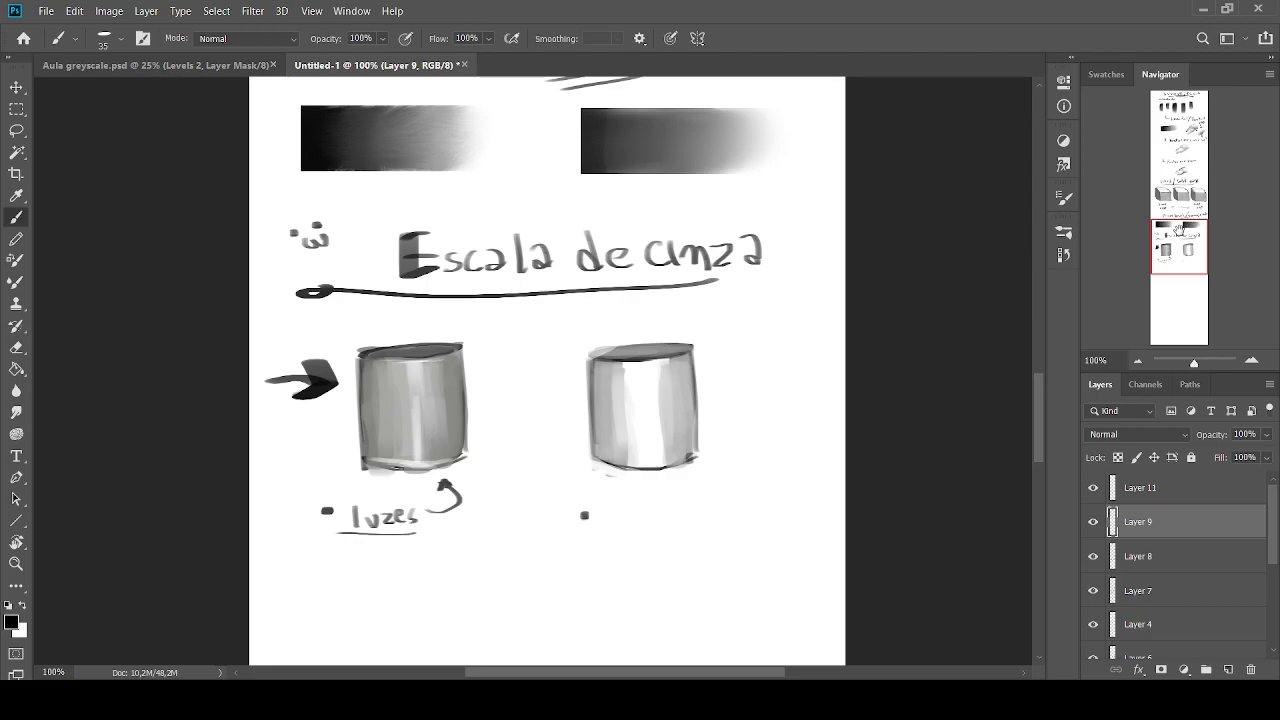
pyautogui.press('[')
pyautogui.press('[')
pyautogui.press('[')
pyautogui.press('[')
pyautogui.press('[')
pyautogui.press('[')
pyautogui.moveTo(604, 507)
pyautogui.mouseDown()
pyautogui.moveTo(602, 532)
pyautogui.moveTo(618, 504)
pyautogui.mouseUp()
pyautogui.moveTo(604, 520); pyautogui.dragTo(664, 526)
pyautogui.moveTo(670, 504); pyautogui.dragTo(671, 527)
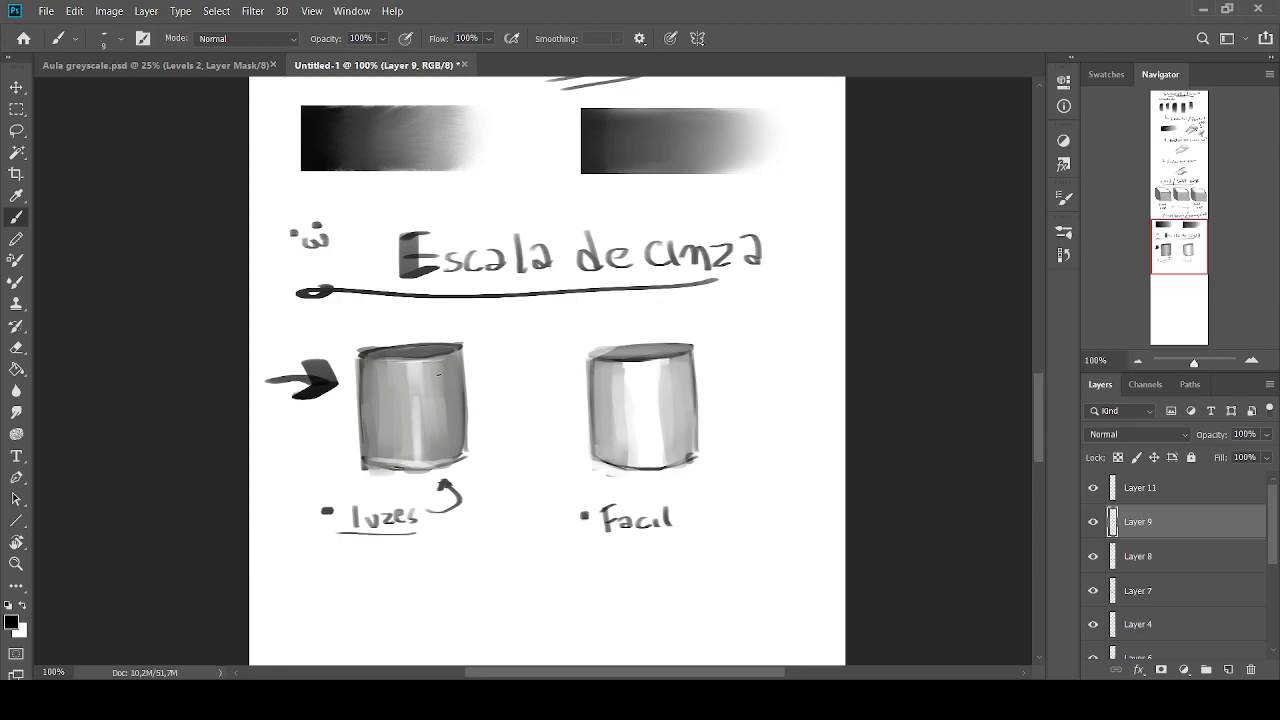
pyautogui.moveTo(1173, 226); pyautogui.dragTo(1178, 238)
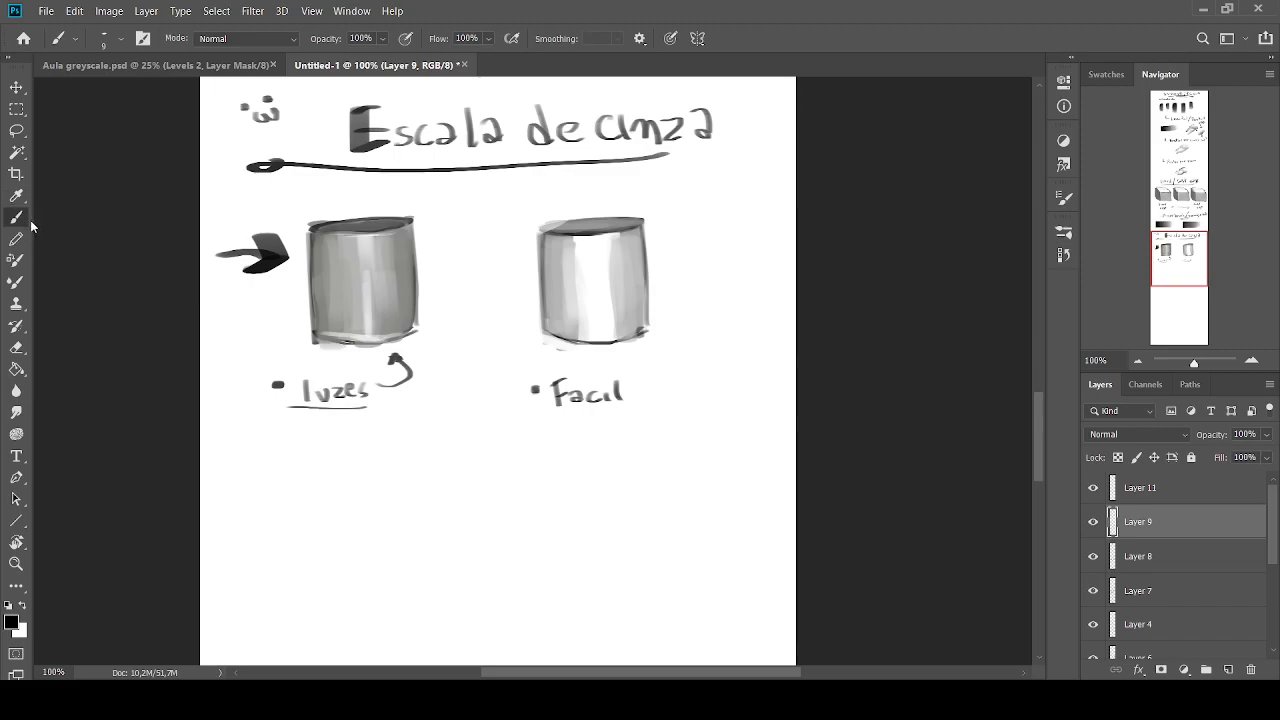
pyautogui.moveTo(671, 309)
pyautogui.mouseDown()
pyautogui.moveTo(703, 337)
pyautogui.moveTo(722, 414)
pyautogui.moveTo(688, 461)
pyautogui.mouseUp()
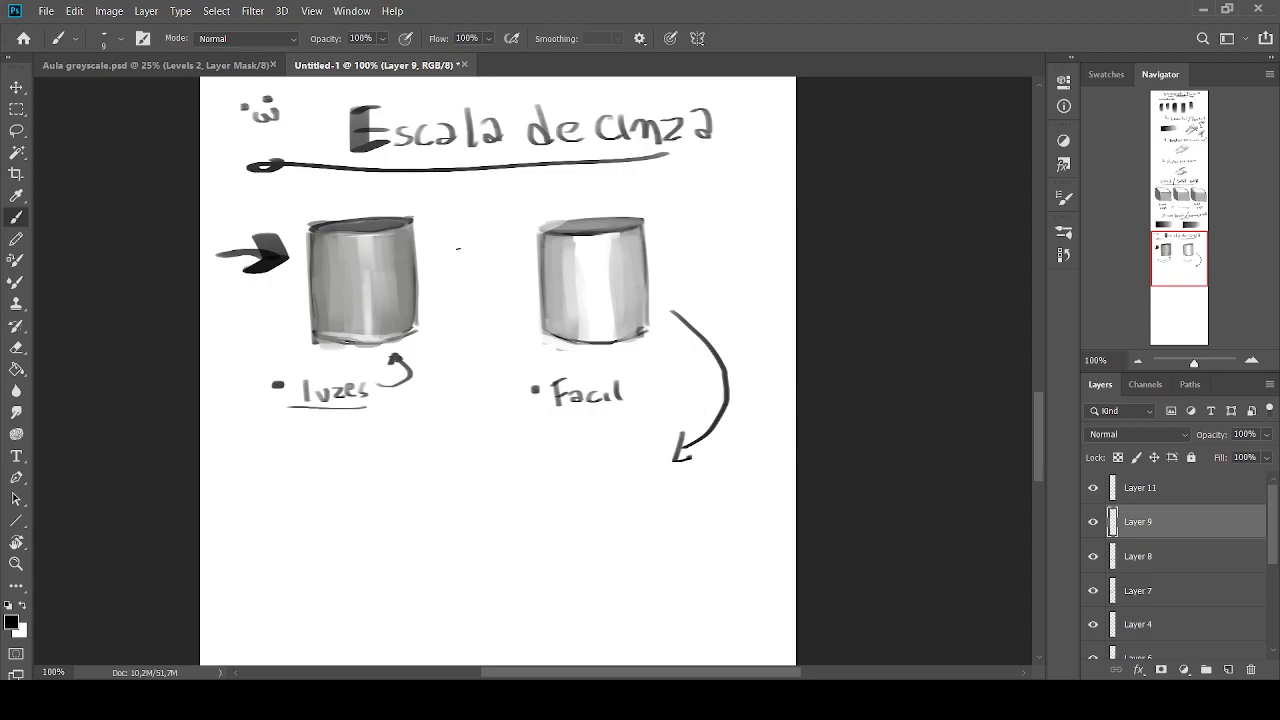
# Hide the straight arrow's layer, lasso the second cylinder on Layer 8 and place a copy of it on its own layer beneath "Facil"
pyautogui.click(16, 130)
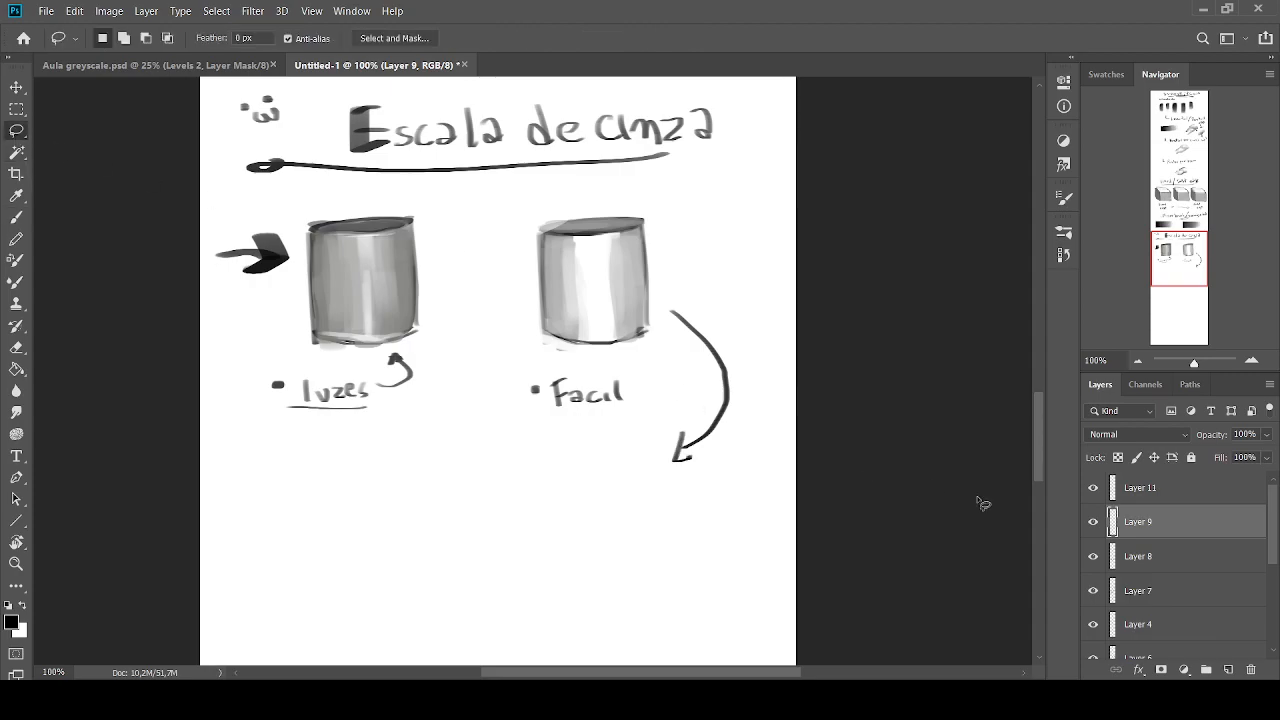
pyautogui.click(1093, 487)
pyautogui.click(1093, 556)
pyautogui.click(1093, 556)
pyautogui.click(1093, 521)
pyautogui.click(1093, 521)
pyautogui.click(1143, 560)
pyautogui.moveTo(497, 256)
pyautogui.mouseDown()
pyautogui.moveTo(600, 370)
pyautogui.moveTo(665, 262)
pyautogui.moveTo(540, 197)
pyautogui.mouseUp()
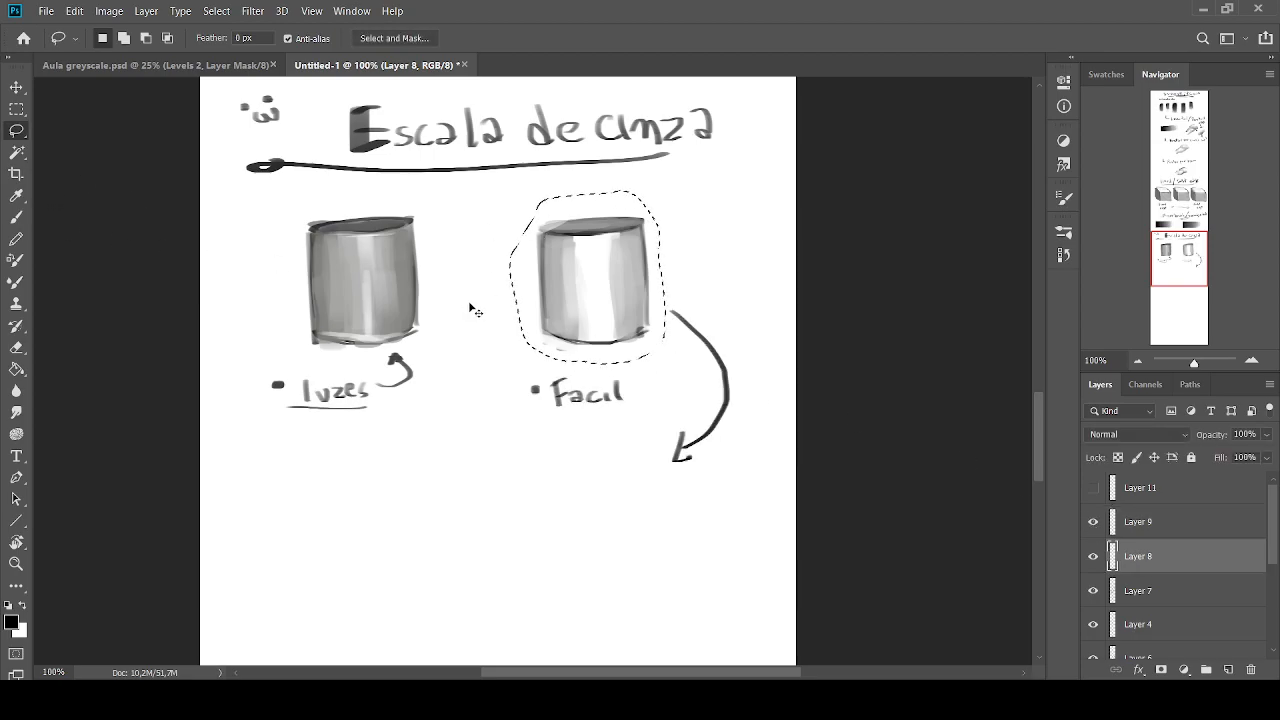
pyautogui.hotkey('ctrl', 'j')
pyautogui.hotkey('ctrl', 't')
pyautogui.moveTo(590, 312); pyautogui.dragTo(591, 522)
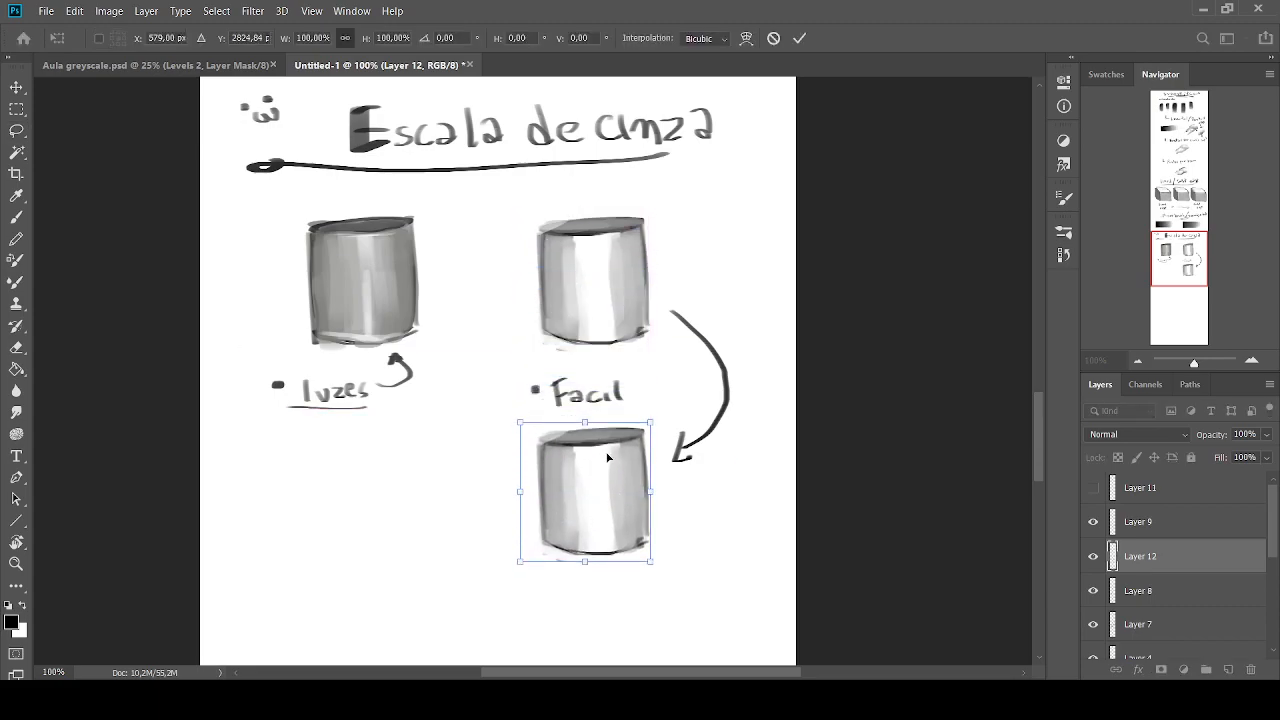
pyautogui.press('Return')
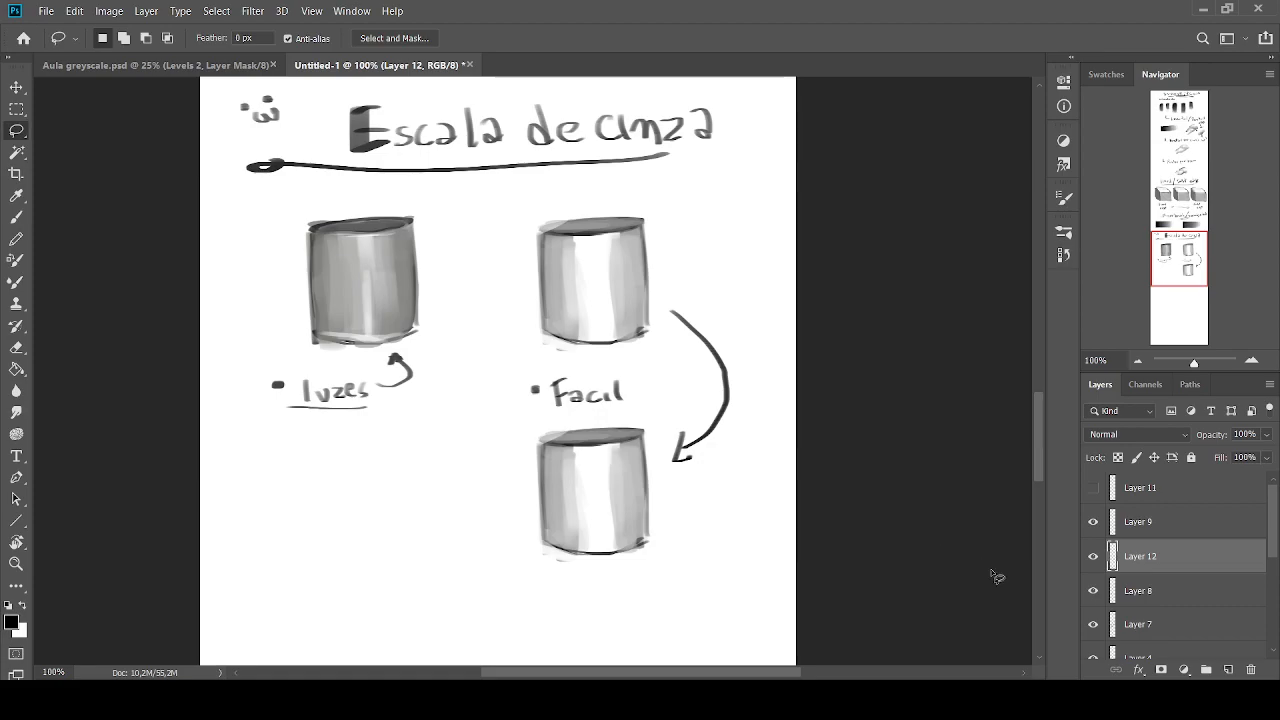
# Move the copied cylinder's layer above Layer 9 and add a new layer over it set to Multiply
pyautogui.click(1093, 556)
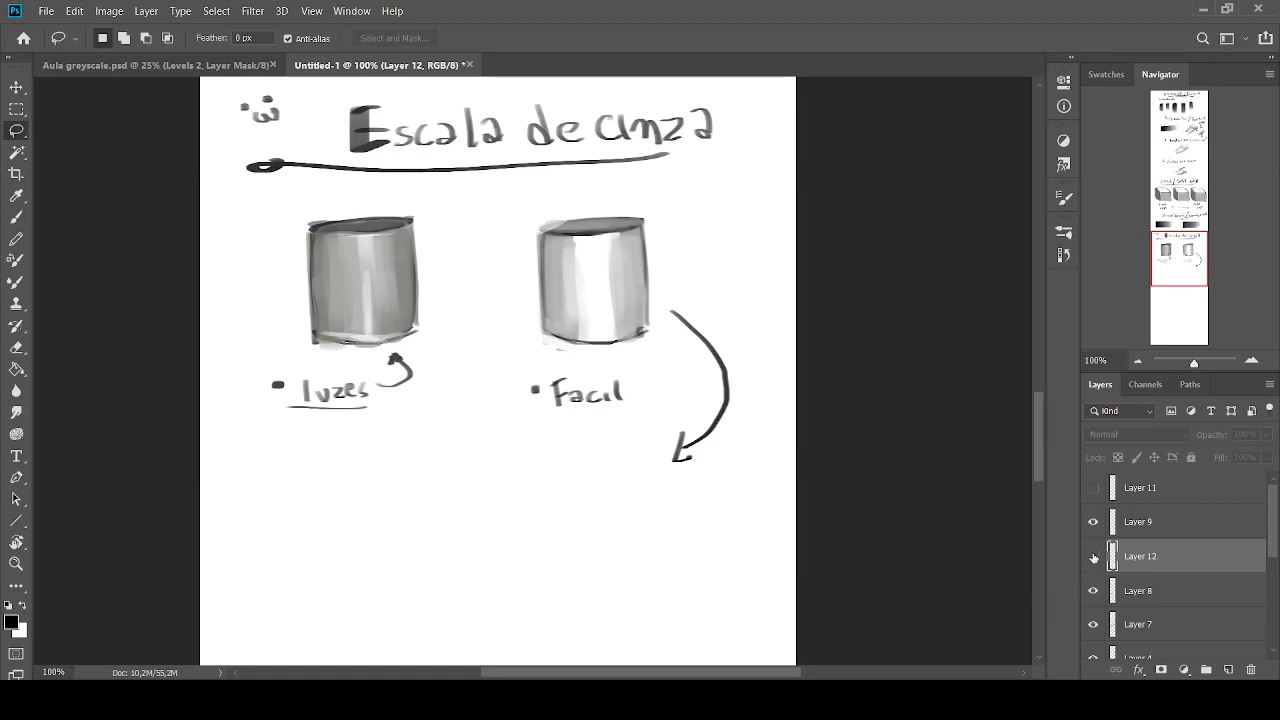
pyautogui.click(1093, 556)
pyautogui.moveTo(1148, 558); pyautogui.dragTo(1170, 522)
pyautogui.click(1231, 669)
pyautogui.click(1120, 435)
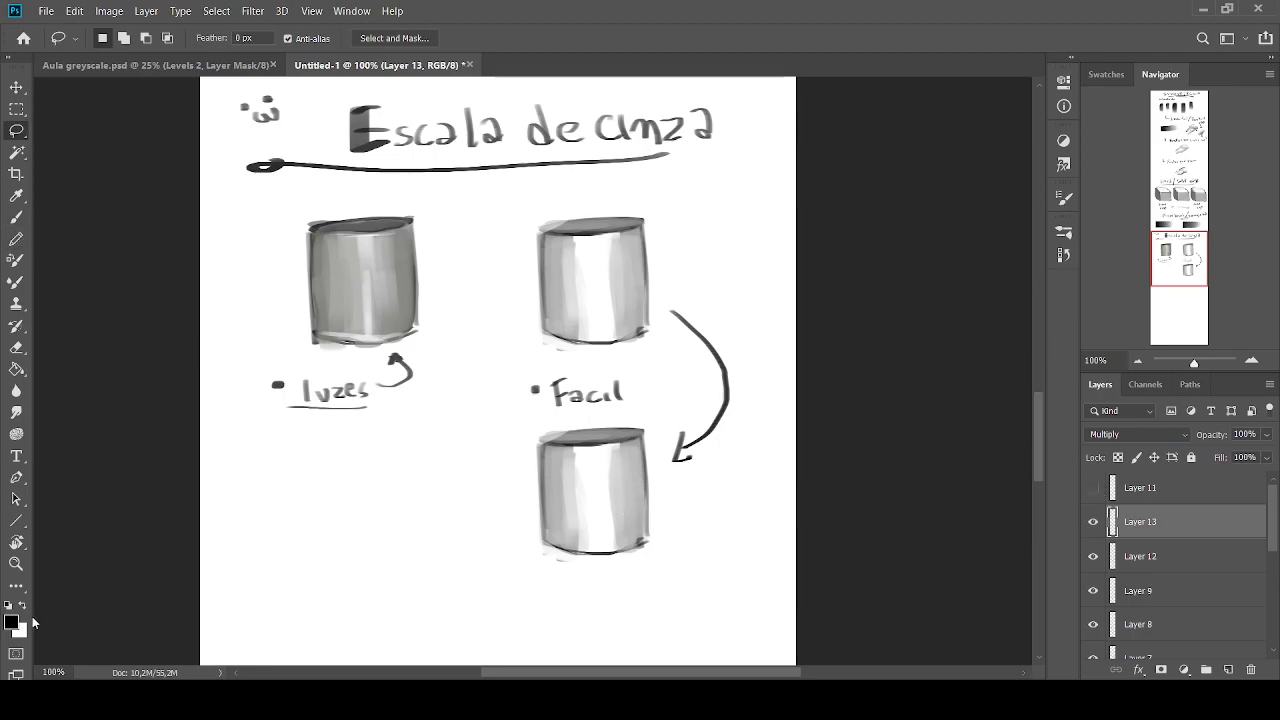
# Darken the copied cylinder's body with light grey at size 70 on the Multiply layer
pyautogui.press('i')
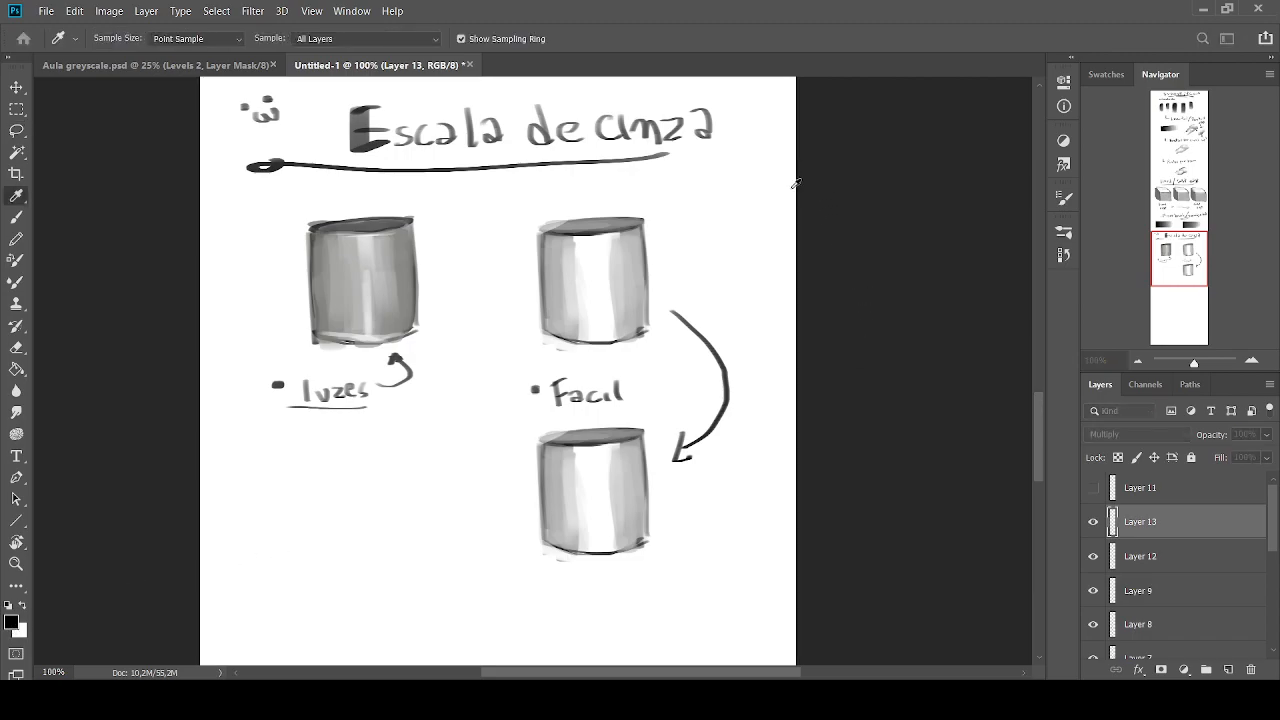
pyautogui.click(362, 496)
pyautogui.press('b')
pyautogui.press(']')
pyautogui.press(']')
pyautogui.press(']')
pyautogui.press(']')
pyautogui.press(']')
pyautogui.press(']')
pyautogui.moveTo(368, 478); pyautogui.dragTo(380, 542)
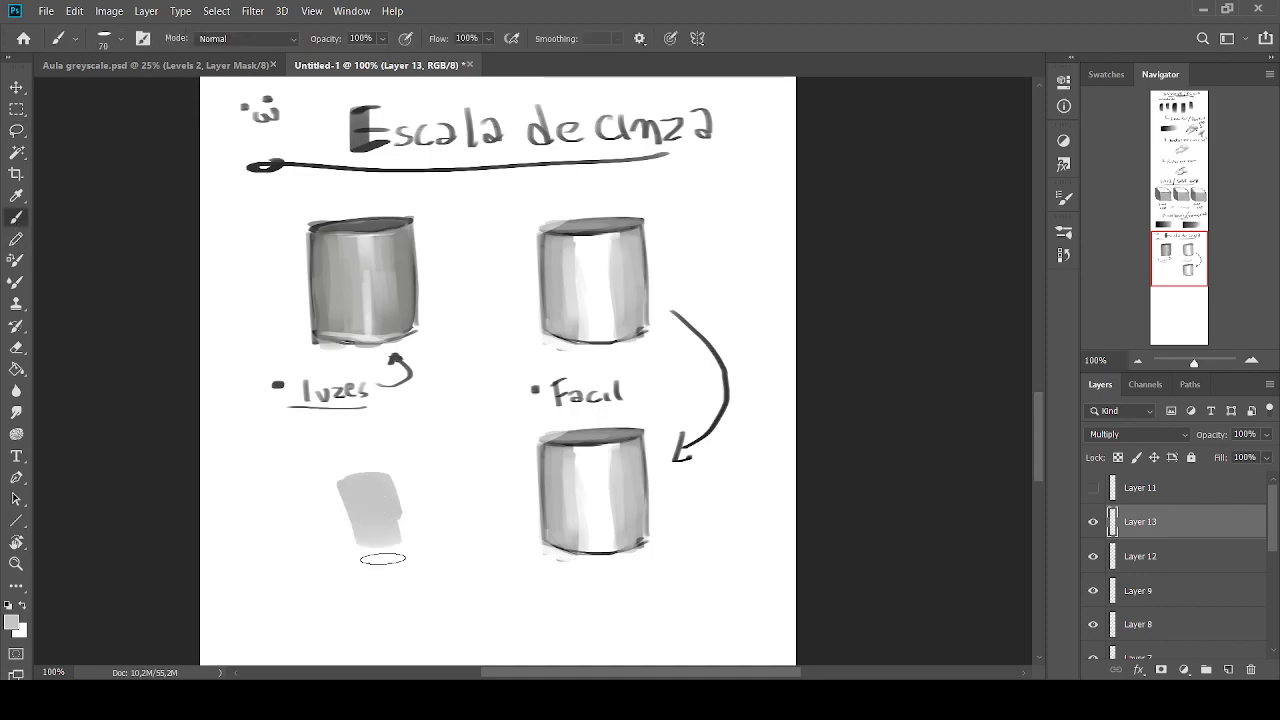
pyautogui.hotkey('ctrl', 'z')
pyautogui.moveTo(609, 444)
pyautogui.mouseDown()
pyautogui.moveTo(620, 530)
pyautogui.moveTo(616, 437)
pyautogui.moveTo(595, 465)
pyautogui.moveTo(591, 519)
pyautogui.moveTo(580, 447)
pyautogui.moveTo(593, 437)
pyautogui.moveTo(572, 533)
pyautogui.moveTo(572, 465)
pyautogui.moveTo(592, 543)
pyautogui.mouseUp()
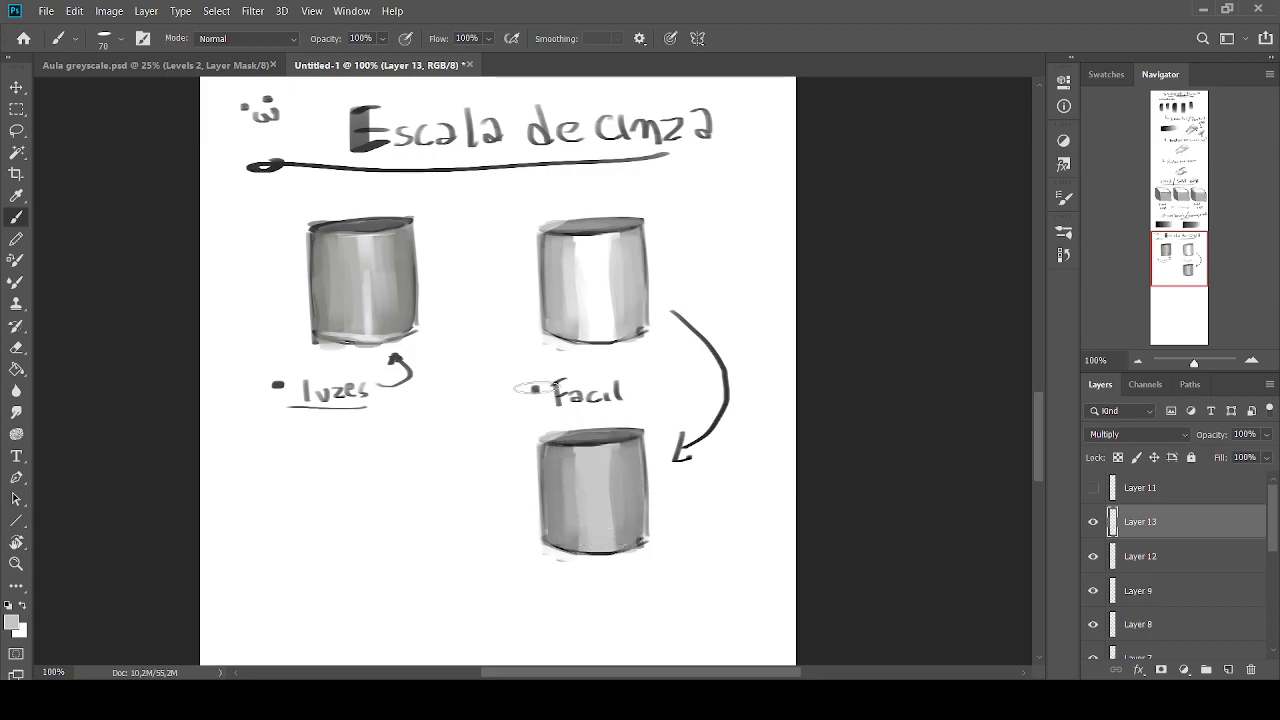
# Add a new Normal layer and paint narrow white highlights down the centre of the copied cylinder with a smaller brush
pyautogui.click(1229, 669)
pyautogui.keyDown('alt'); pyautogui.click(464, 492); pyautogui.keyUp('alt')
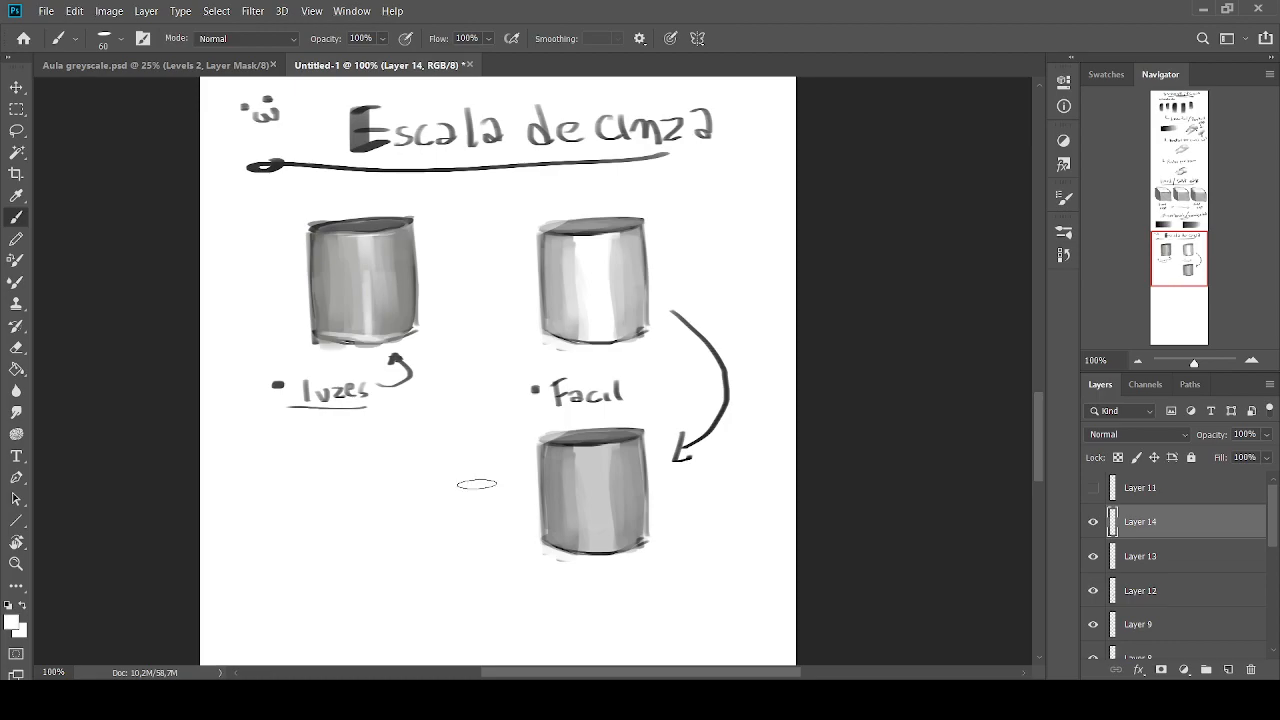
pyautogui.press('[')
pyautogui.press('[')
pyautogui.press('[')
pyautogui.press('[')
pyautogui.press('[')
pyautogui.moveTo(609, 450)
pyautogui.mouseDown()
pyautogui.moveTo(621, 445)
pyautogui.moveTo(596, 449)
pyautogui.moveTo(605, 470)
pyautogui.mouseUp()
pyautogui.press(']')
pyautogui.press('[')
pyautogui.press('[')
pyautogui.moveTo(606, 538)
pyautogui.mouseDown()
pyautogui.moveTo(606, 488)
pyautogui.moveTo(598, 549)
pyautogui.moveTo(579, 551)
pyautogui.moveTo(601, 508)
pyautogui.mouseUp()
pyautogui.press(']')
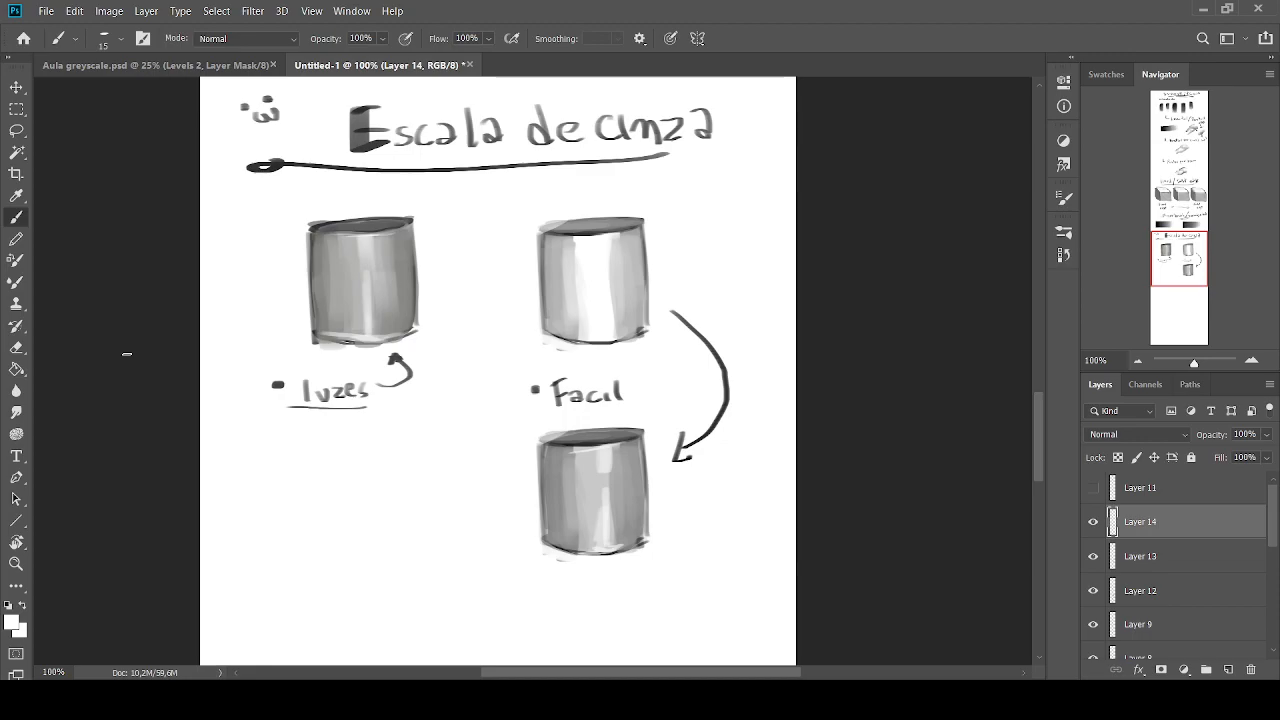
# Try a black arrow pointing at the cylinder above "Facil" and undo it
pyautogui.moveTo(1180, 253); pyautogui.dragTo(1186, 264)
pyautogui.scroll(2, 963, 500)
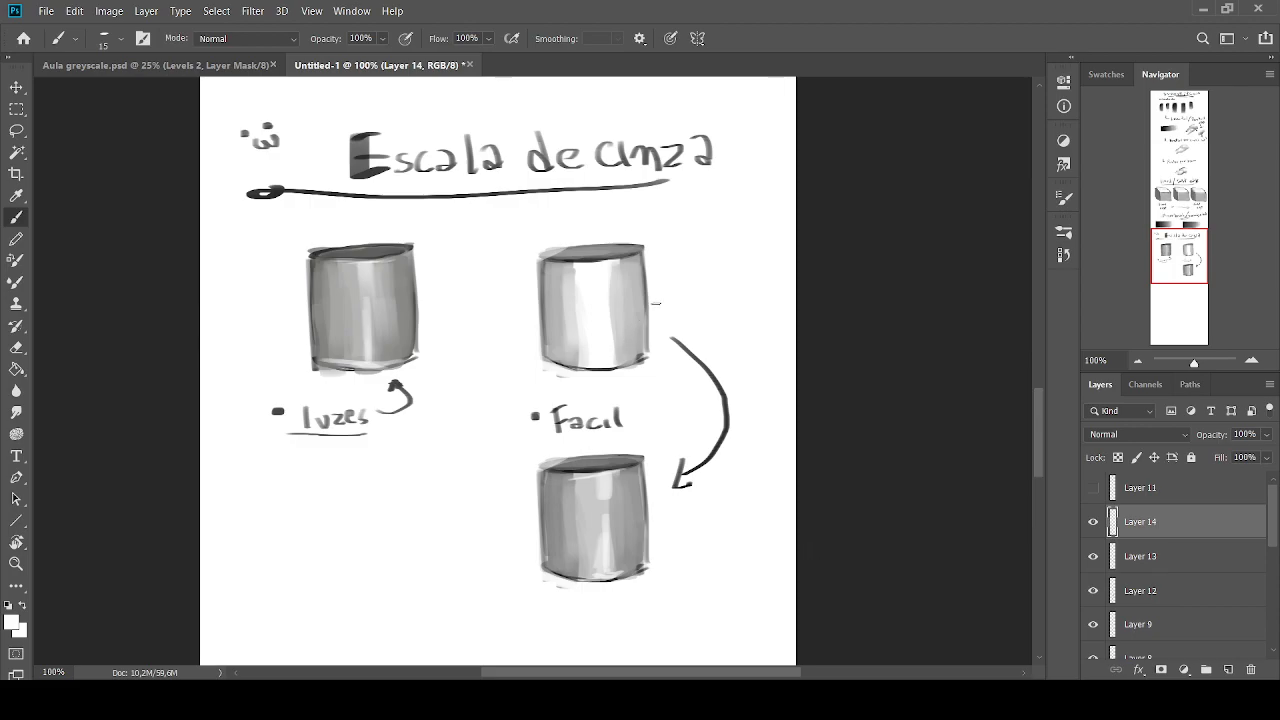
pyautogui.press('d')
pyautogui.moveTo(700, 249)
pyautogui.mouseDown()
pyautogui.moveTo(725, 291)
pyautogui.moveTo(765, 228)
pyautogui.mouseUp()
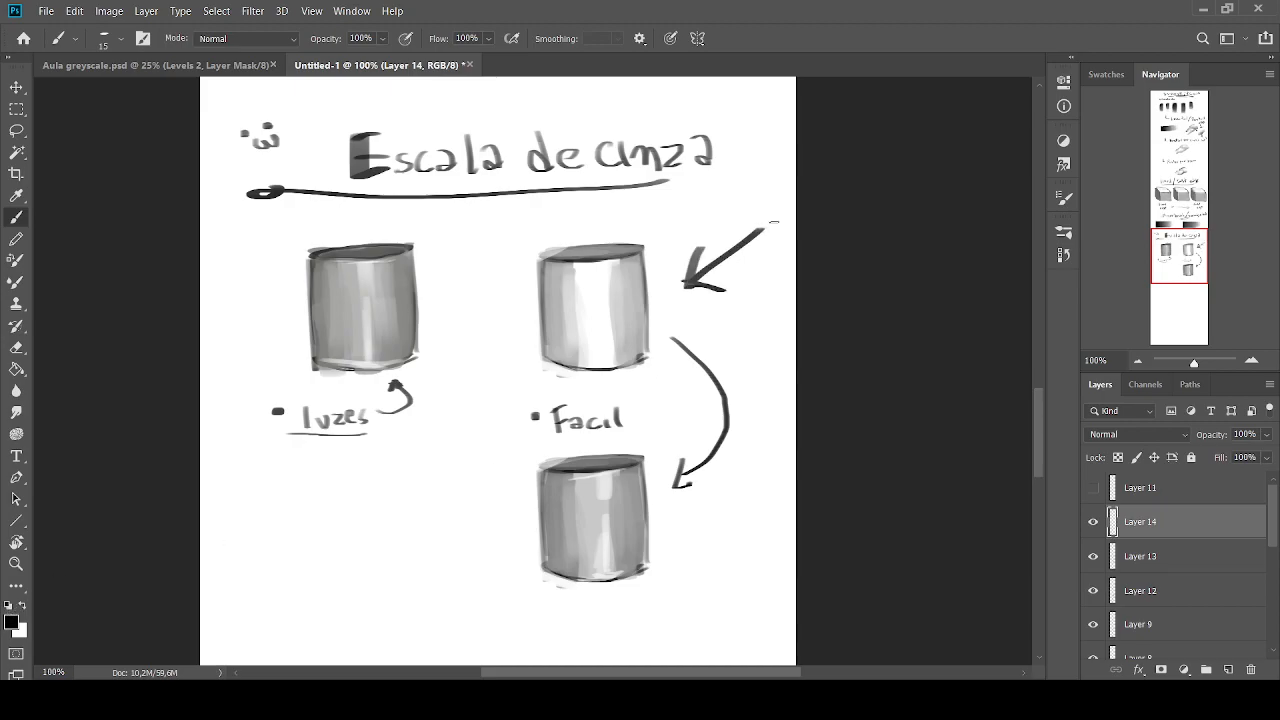
pyautogui.hotkey('ctrl', 'z')
pyautogui.hotkey('ctrl', 'z')
# Extend the canvas downward with the Crop tool to gain blank space beneath the cylinders
pyautogui.moveTo(1185, 254); pyautogui.dragTo(1176, 298)
pyautogui.click(1137, 361)
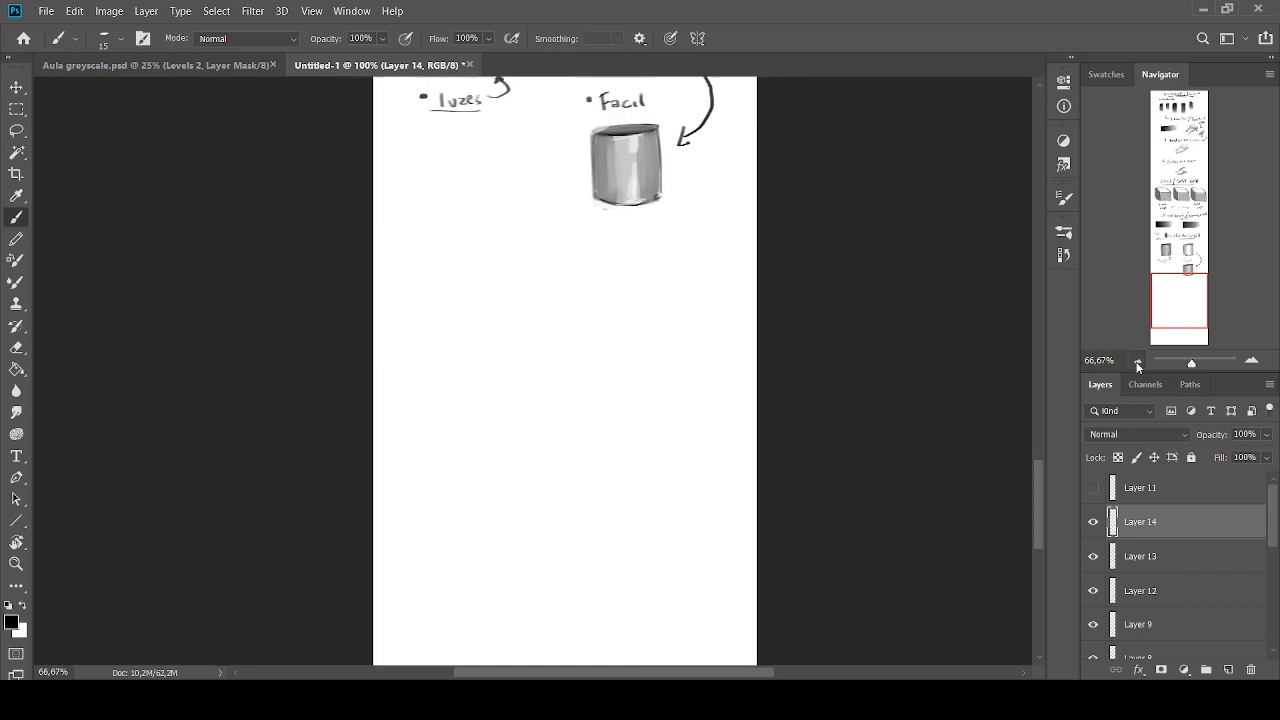
pyautogui.click(1137, 361)
pyautogui.click(1137, 361)
pyautogui.click(16, 173)
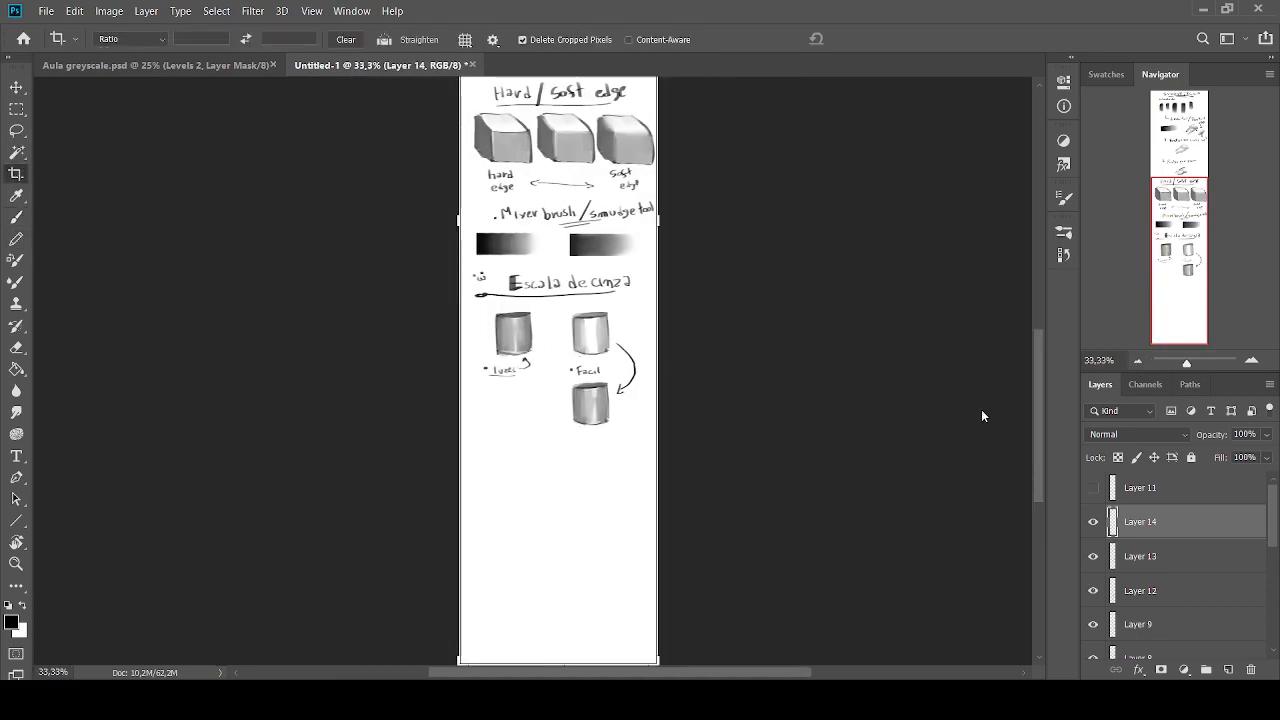
pyautogui.scroll(-5, 1039, 400)
pyautogui.moveTo(558, 432); pyautogui.dragTo(568, 535)
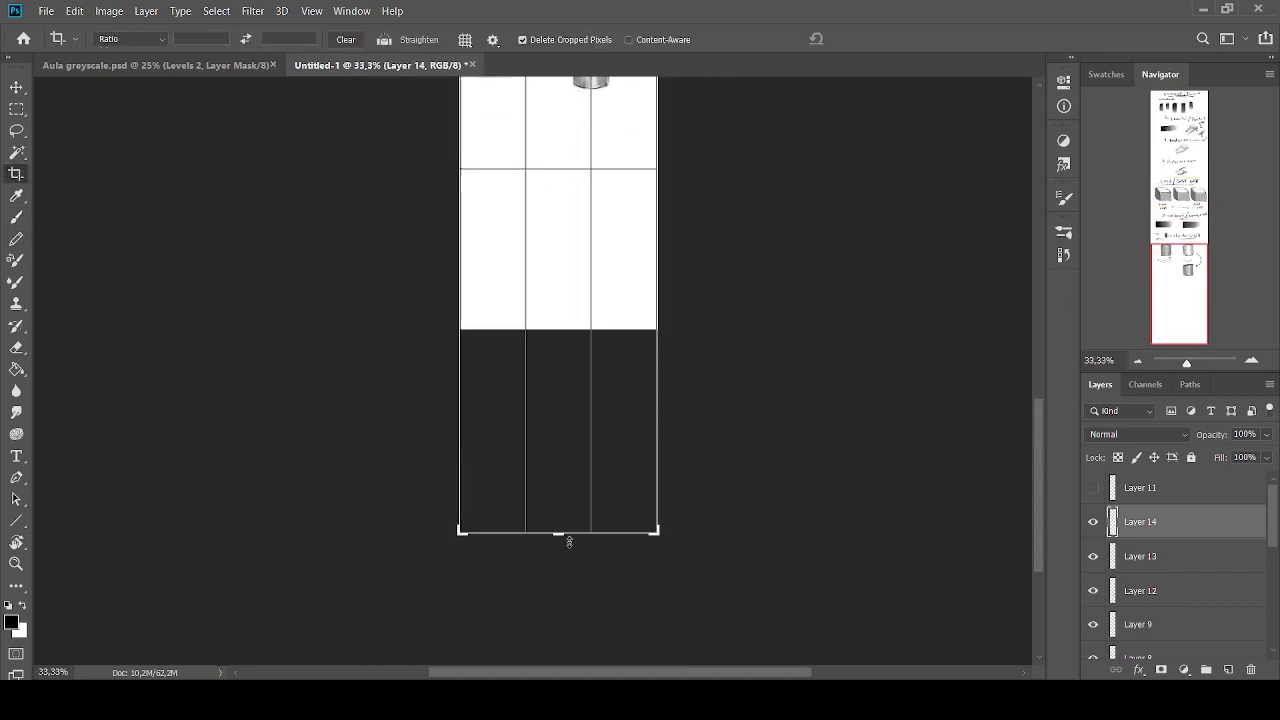
pyautogui.press('Return')
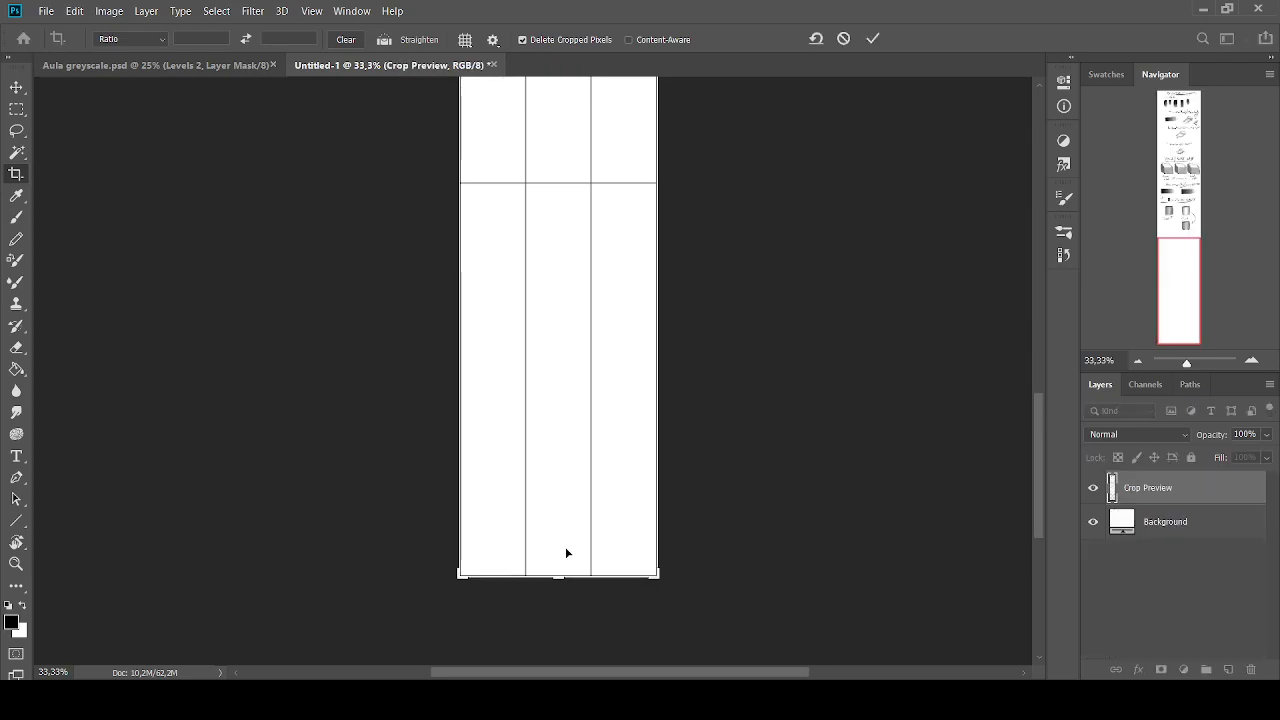
# Add a new layer above Layer 14 and handwrite the underlined heading "Dicas" in black beneath the cylinders
pyautogui.click(1252, 361)
pyautogui.click(1252, 361)
pyautogui.moveTo(1166, 269); pyautogui.dragTo(1166, 211)
pyautogui.click(1228, 669)
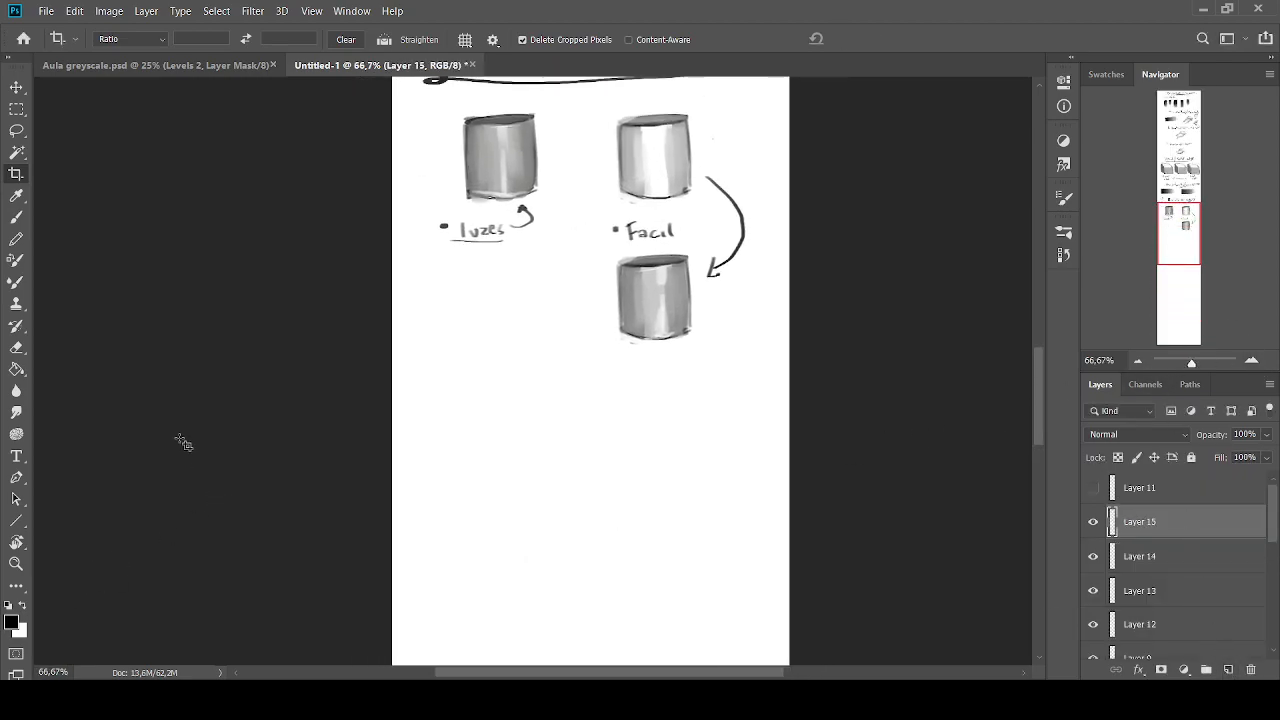
pyautogui.press('b')
pyautogui.press(']')
pyautogui.moveTo(467, 386)
pyautogui.mouseDown()
pyautogui.moveTo(468, 411)
pyautogui.moveTo(490, 406)
pyautogui.mouseUp()
pyautogui.moveTo(512, 393)
pyautogui.mouseDown()
pyautogui.moveTo(512, 404)
pyautogui.moveTo(540, 400)
pyautogui.mouseUp()
# Handwrite the first bullet under "Dicas", reading "Não aproximar muito", with a brush of size 9
pyautogui.click(461, 451)
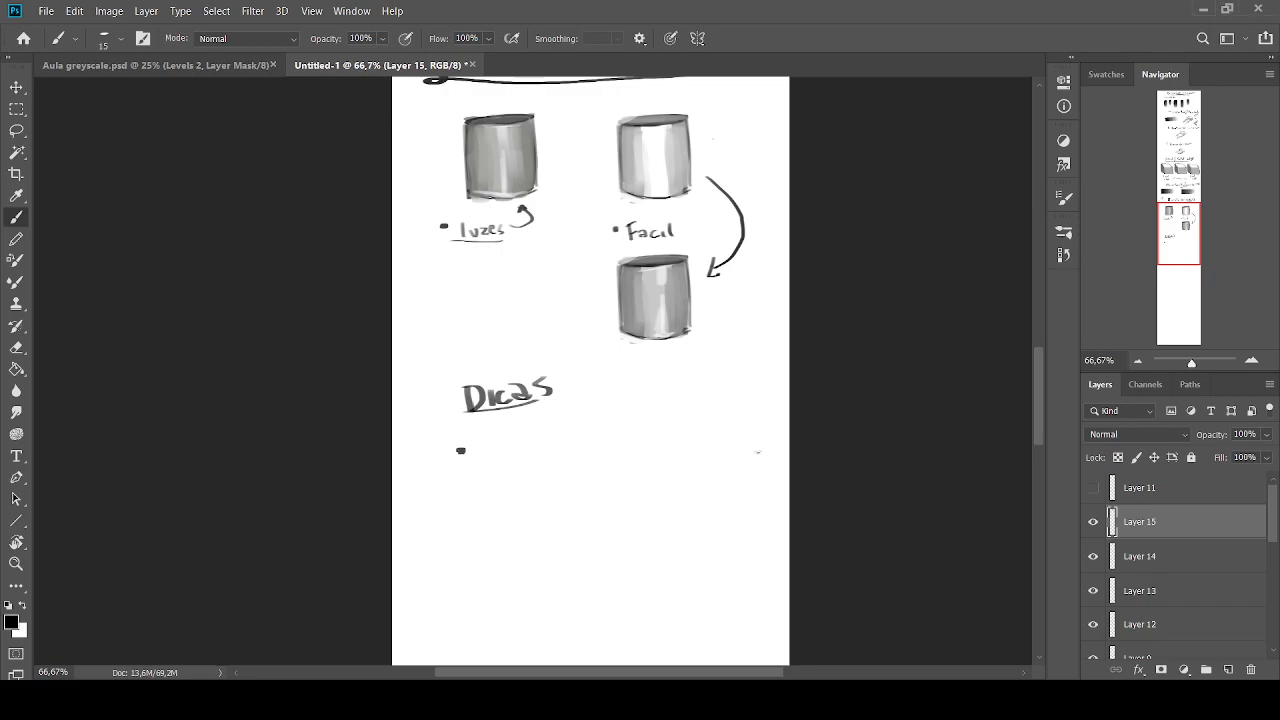
pyautogui.press('[')
pyautogui.moveTo(485, 443)
pyautogui.mouseDown()
pyautogui.moveTo(486, 462)
pyautogui.moveTo(497, 436)
pyautogui.moveTo(516, 460)
pyautogui.mouseUp()
pyautogui.hotkey('ctrl', 'z')
pyautogui.moveTo(522, 451)
pyautogui.mouseDown()
pyautogui.moveTo(617, 456)
pyautogui.moveTo(697, 433)
pyautogui.moveTo(727, 445)
pyautogui.mouseUp()
pyautogui.moveTo(733, 436); pyautogui.dragTo(741, 445)
pyautogui.moveTo(736, 432); pyautogui.dragTo(756, 432)
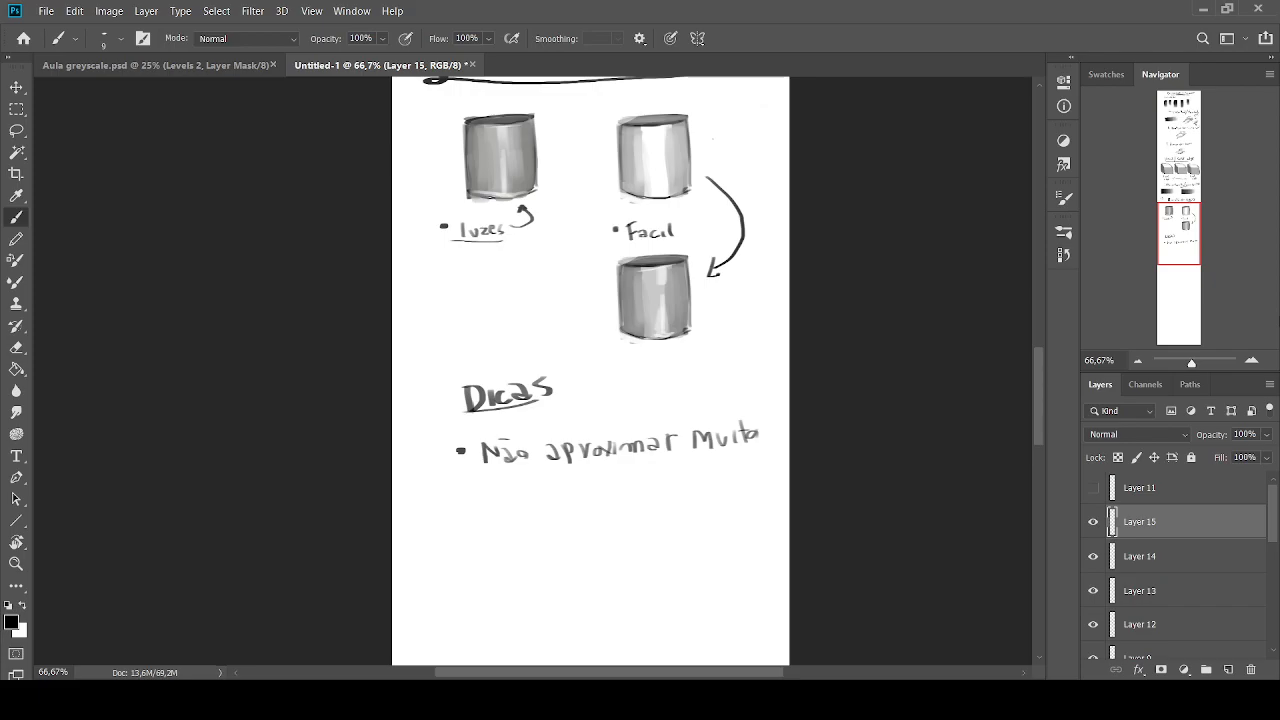
# Examine the "Dicas" notes at several closer and wider magnifications
pyautogui.click(1251, 360)
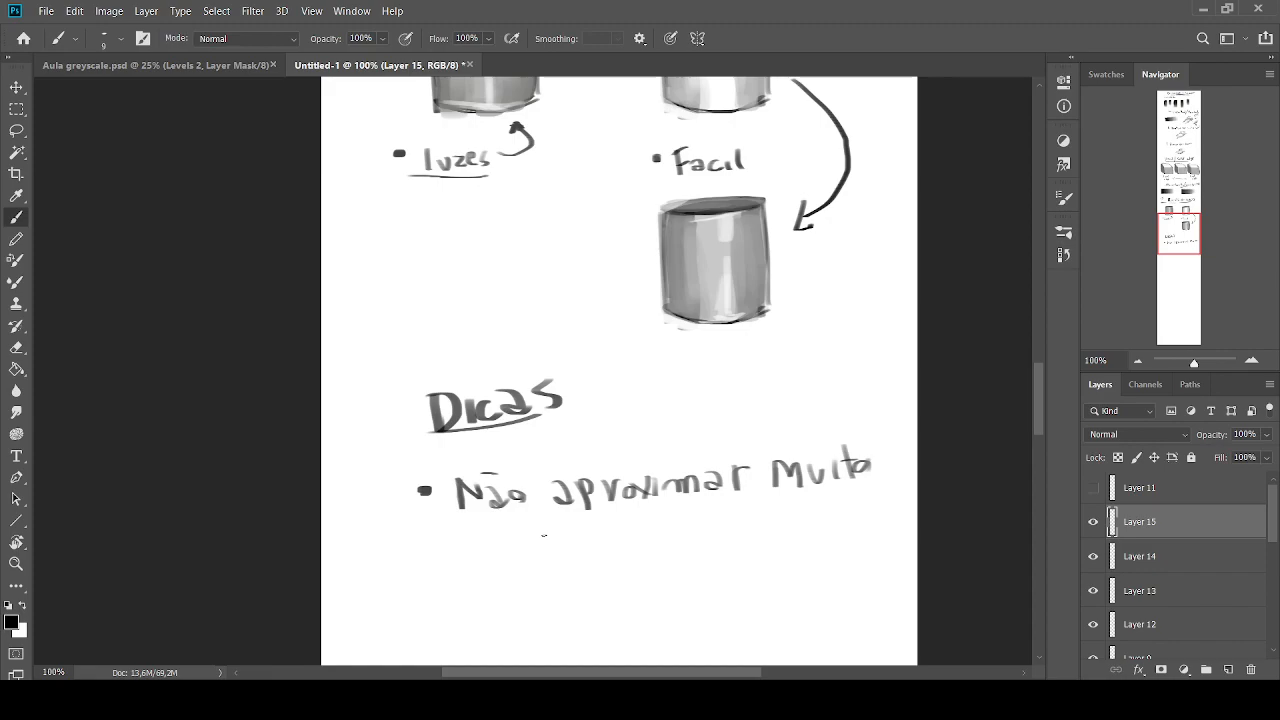
pyautogui.click(1137, 360)
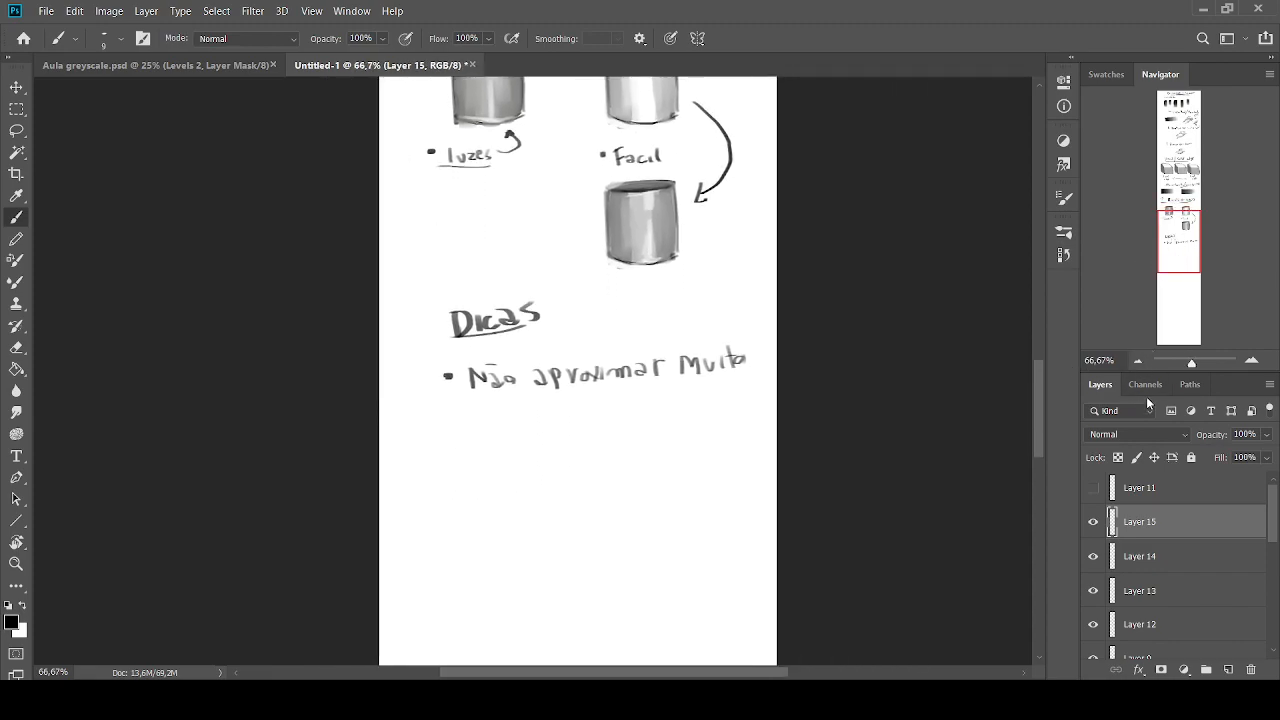
pyautogui.click(1251, 360)
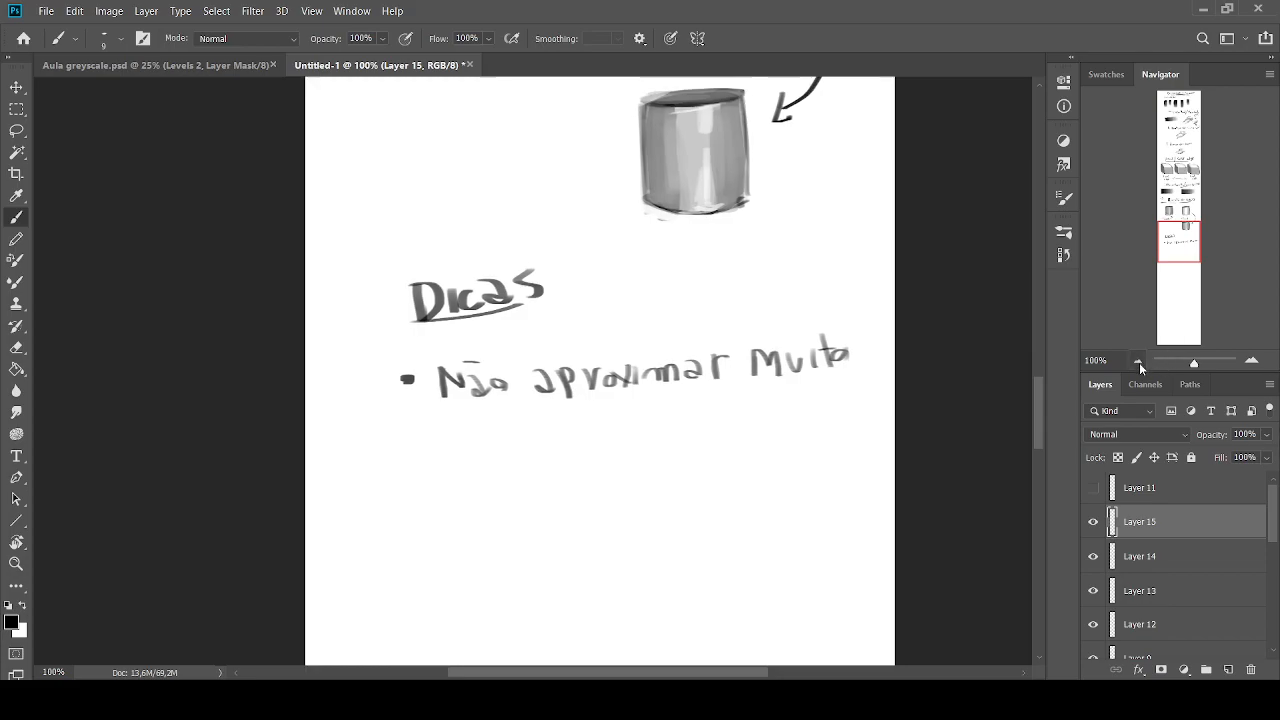
pyautogui.click(1138, 360)
pyautogui.click(1138, 360)
pyautogui.click(1251, 360)
pyautogui.click(1251, 360)
pyautogui.click(1251, 360)
pyautogui.click(1251, 360)
pyautogui.click(1251, 360)
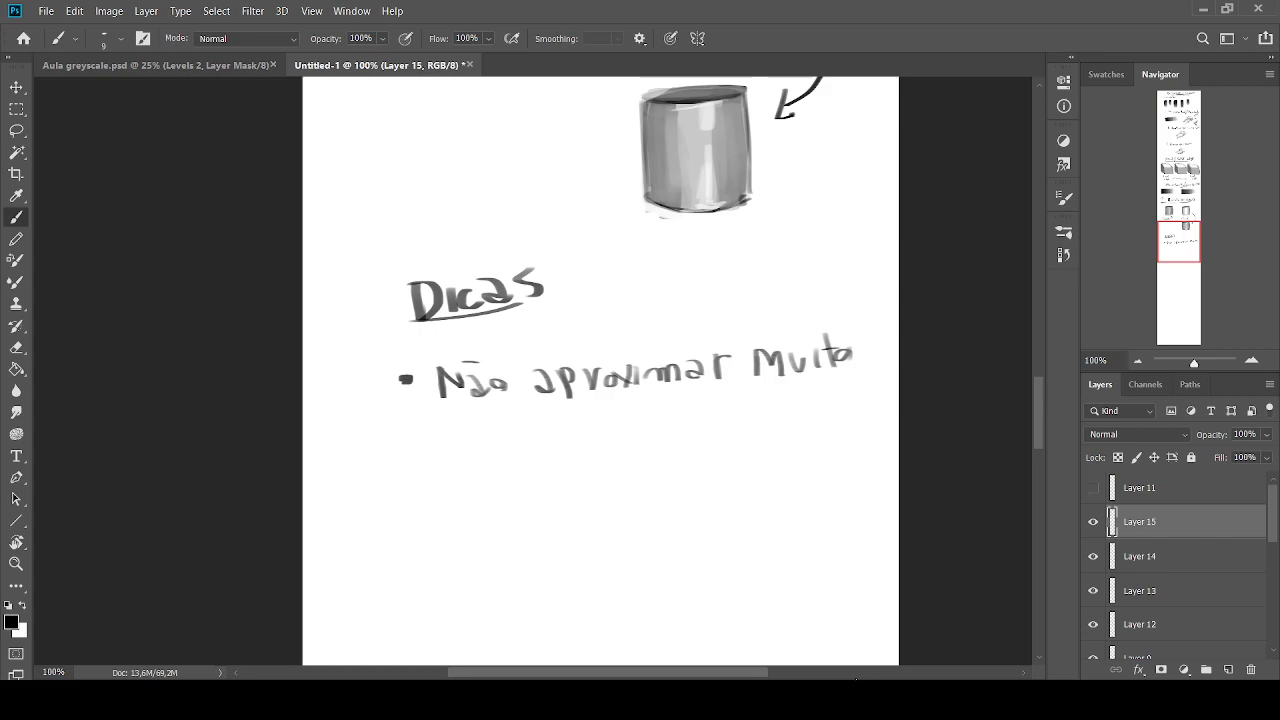
# Handwrite the second bullet "detalhar partes importantes" with a brush of size 10
pyautogui.press(']')
pyautogui.press('[')
pyautogui.click(399, 458)
pyautogui.moveTo(458, 446)
pyautogui.mouseDown()
pyautogui.moveTo(491, 470)
pyautogui.moveTo(509, 453)
pyautogui.moveTo(528, 471)
pyautogui.moveTo(570, 462)
pyautogui.mouseUp()
pyautogui.moveTo(597, 453)
pyautogui.mouseDown()
pyautogui.moveTo(710, 466)
pyautogui.moveTo(792, 460)
pyautogui.moveTo(804, 446)
pyautogui.moveTo(810, 462)
pyautogui.moveTo(816, 447)
pyautogui.mouseUp()
pyautogui.moveTo(820, 454); pyautogui.dragTo(848, 462)
pyautogui.moveTo(852, 434)
pyautogui.mouseDown()
pyautogui.moveTo(854, 452)
pyautogui.moveTo(872, 442)
pyautogui.mouseUp()
pyautogui.moveTo(862, 450)
pyautogui.mouseDown()
pyautogui.moveTo(880, 446)
pyautogui.moveTo(866, 458)
pyautogui.mouseUp()
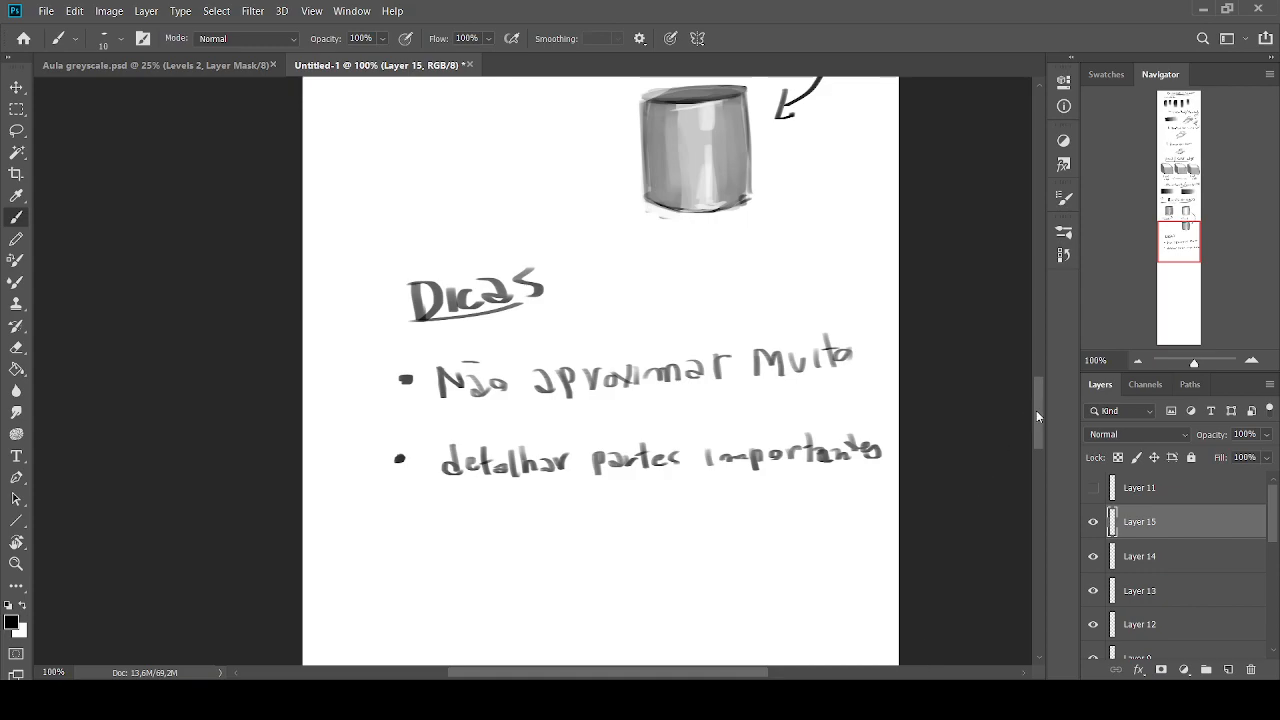
pyautogui.moveTo(1036, 410)
pyautogui.mouseDown()
pyautogui.moveTo(1034, 168)
pyautogui.moveTo(1028, 431)
pyautogui.mouseUp()
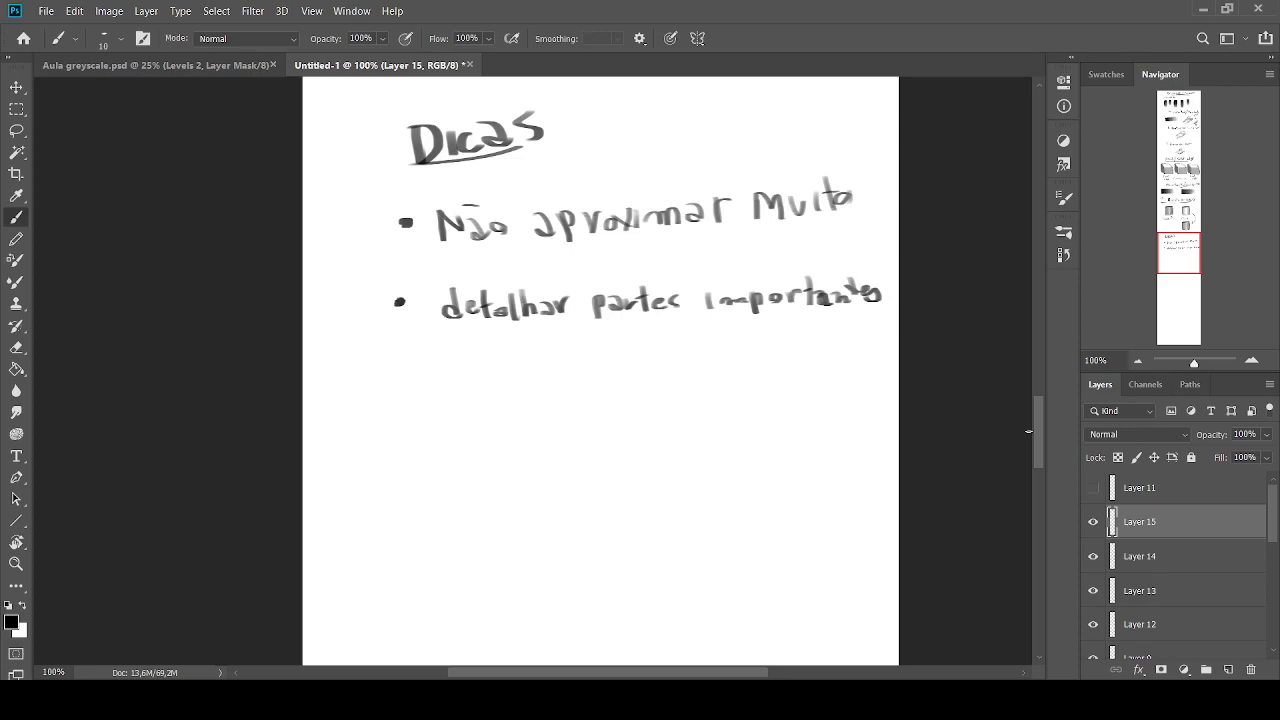
pyautogui.press('[')
pyautogui.moveTo(633, 398); pyautogui.dragTo(601, 414)
pyautogui.click(1252, 360)
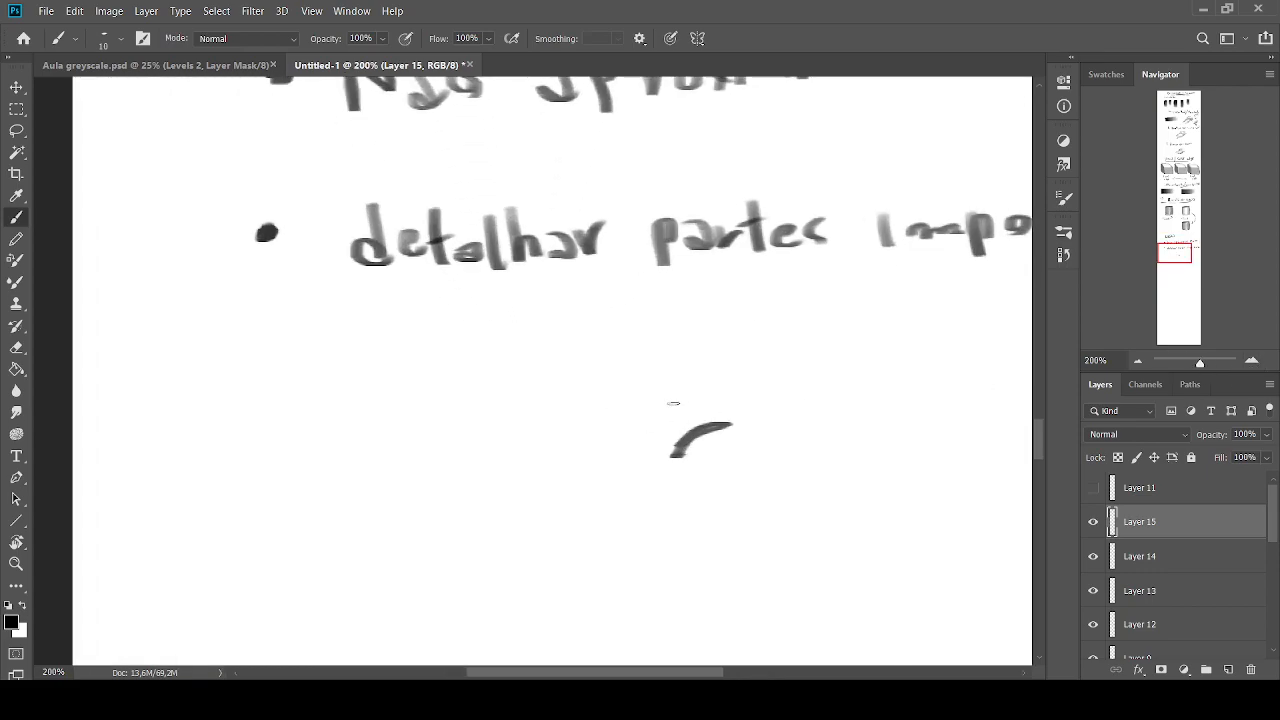
pyautogui.hotkey('ctrl', 'z')
pyautogui.click(1137, 360)
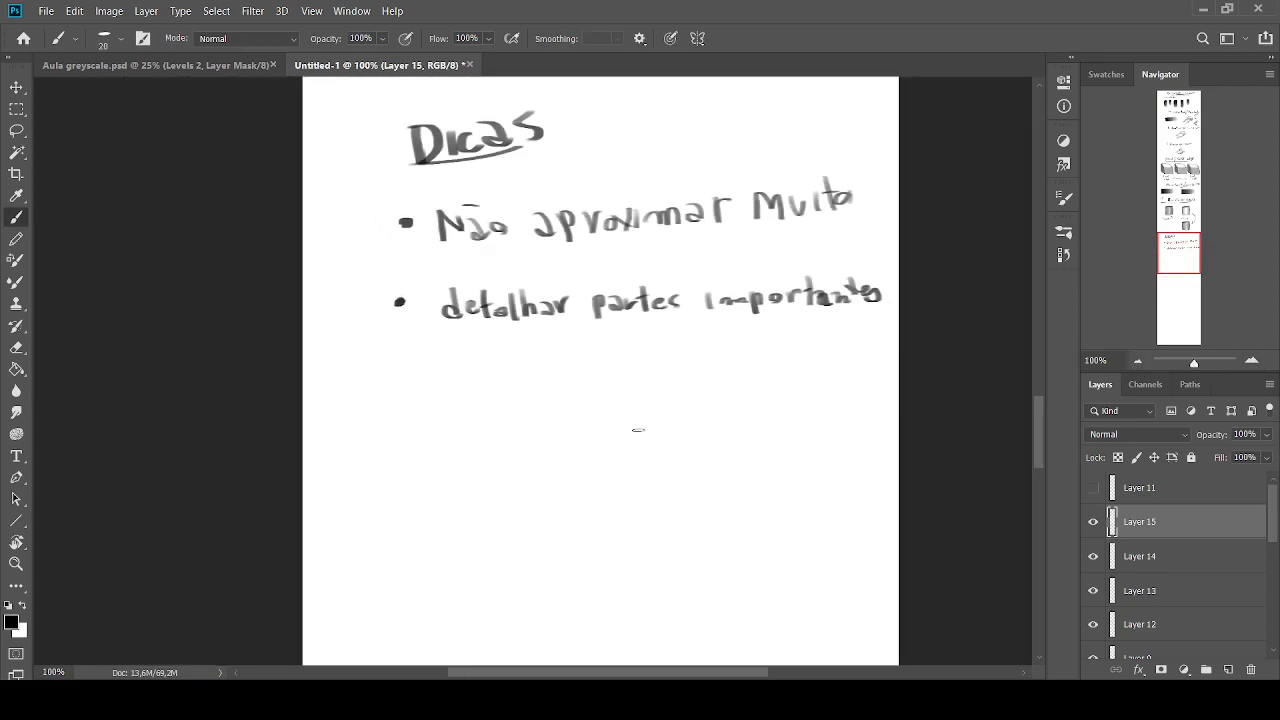
pyautogui.moveTo(645, 437)
pyautogui.mouseDown()
pyautogui.moveTo(584, 440)
pyautogui.moveTo(644, 465)
pyautogui.mouseUp()
pyautogui.press('[')
pyautogui.moveTo(593, 406); pyautogui.dragTo(580, 413)
pyautogui.moveTo(632, 456)
pyautogui.mouseDown()
pyautogui.moveTo(645, 467)
pyautogui.moveTo(647, 452)
pyautogui.moveTo(586, 458)
pyautogui.moveTo(619, 459)
pyautogui.moveTo(577, 446)
pyautogui.mouseUp()
pyautogui.hotkey('ctrl', 'z')
pyautogui.hotkey('ctrl', 'z')
pyautogui.hotkey('ctrl', 'z')
pyautogui.hotkey('ctrl', 'z')
# Sketch an eye in thin black lines beneath the bullets, with eyelids, iris, eyebrow and a line beside it
pyautogui.moveTo(579, 456)
pyautogui.mouseDown()
pyautogui.moveTo(656, 445)
pyautogui.moveTo(604, 450)
pyautogui.moveTo(597, 417)
pyautogui.moveTo(609, 419)
pyautogui.mouseUp()
pyautogui.moveTo(596, 468); pyautogui.dragTo(612, 476)
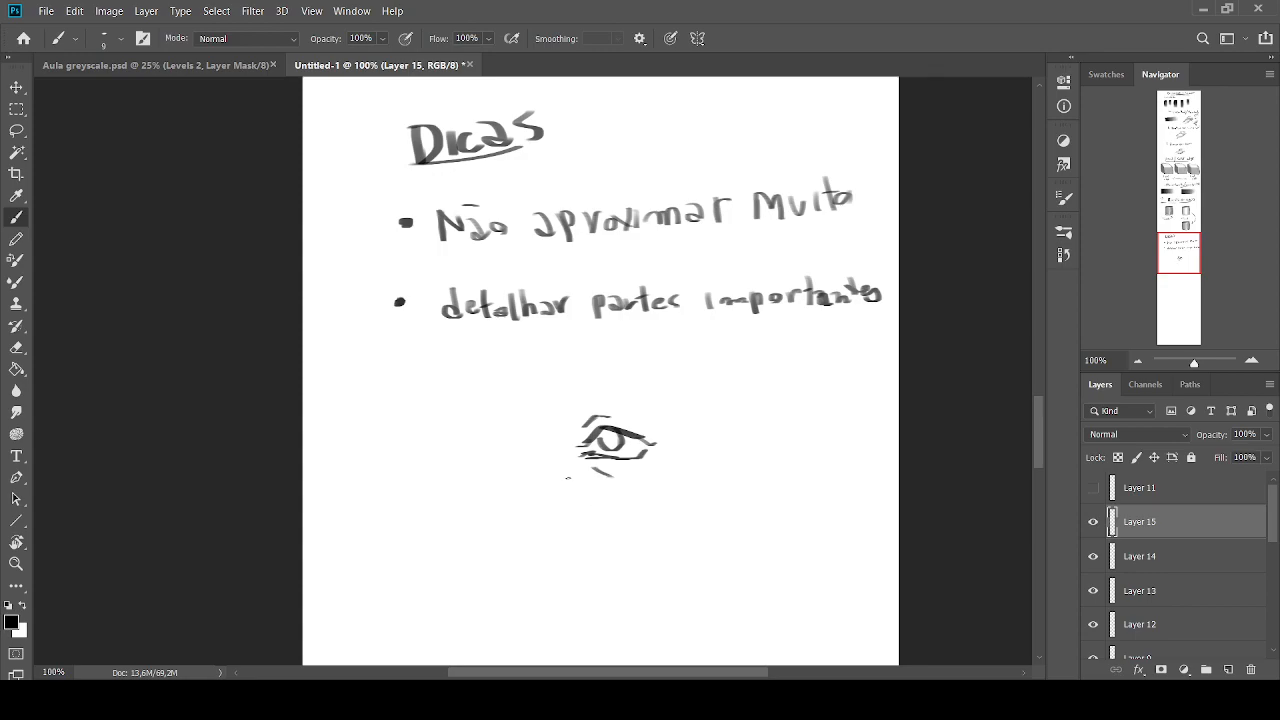
pyautogui.moveTo(592, 400)
pyautogui.mouseDown()
pyautogui.moveTo(562, 412)
pyautogui.moveTo(600, 388)
pyautogui.moveTo(643, 390)
pyautogui.moveTo(562, 402)
pyautogui.moveTo(529, 479)
pyautogui.mouseUp()
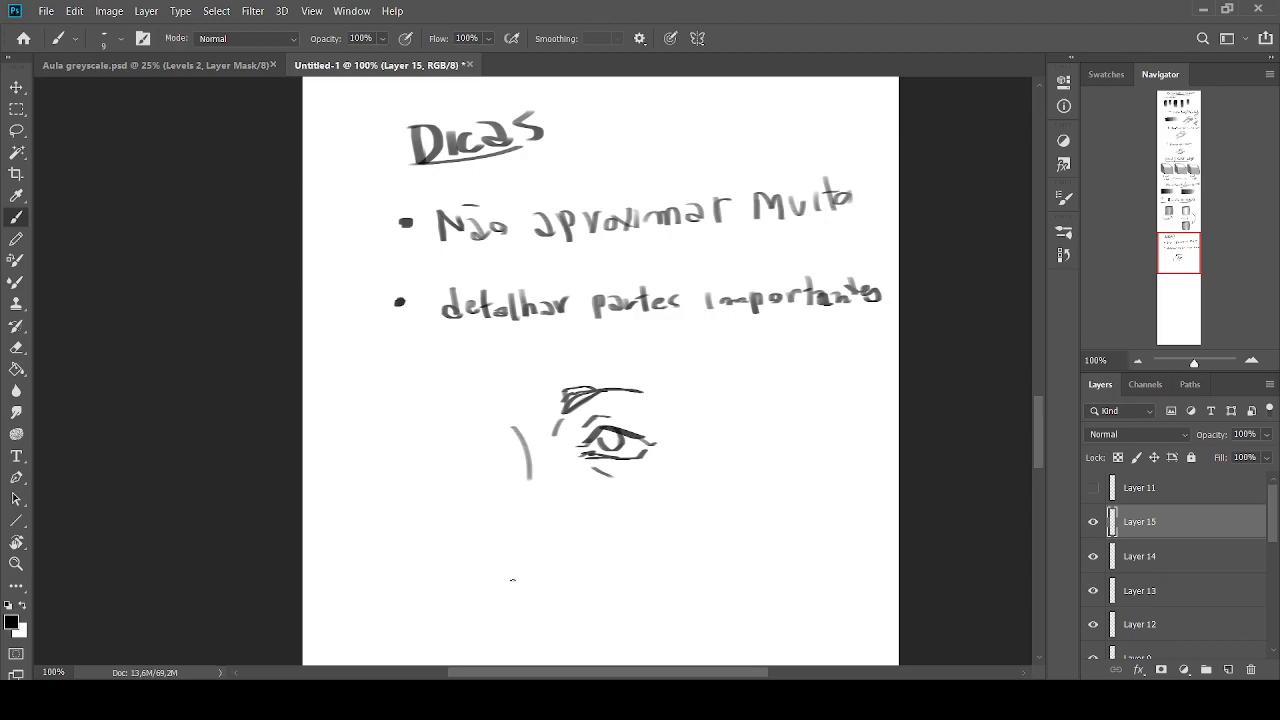
# Block in grey tones on the eyebrow, upper eyelid, brow bone and forehead plane around the sketched eye
pyautogui.press(']')
pyautogui.press(']')
pyautogui.moveTo(576, 414)
pyautogui.mouseDown()
pyautogui.moveTo(590, 405)
pyautogui.moveTo(565, 442)
pyautogui.moveTo(592, 408)
pyautogui.moveTo(580, 408)
pyautogui.moveTo(668, 441)
pyautogui.moveTo(674, 424)
pyautogui.moveTo(628, 420)
pyautogui.moveTo(642, 424)
pyautogui.mouseUp()
pyautogui.press(']')
pyautogui.keyDown('alt'); pyautogui.click(564, 443); pyautogui.keyUp('alt')
pyautogui.keyDown('alt'); pyautogui.click(571, 427); pyautogui.keyUp('alt')
pyautogui.press(']')
pyautogui.press(']')
pyautogui.press(']')
pyautogui.keyDown('alt'); pyautogui.click(661, 408); pyautogui.keyUp('alt')
pyautogui.keyDown('alt'); pyautogui.click(656, 430); pyautogui.keyUp('alt')
pyautogui.keyDown('alt'); pyautogui.click(611, 429); pyautogui.keyUp('alt')
pyautogui.press('[')
pyautogui.press('[')
pyautogui.press('[')
pyautogui.press('[')
pyautogui.press('[')
pyautogui.moveTo(590, 411)
pyautogui.mouseDown()
pyautogui.moveTo(640, 419)
pyautogui.moveTo(572, 397)
pyautogui.moveTo(642, 394)
pyautogui.moveTo(674, 377)
pyautogui.moveTo(646, 380)
pyautogui.moveTo(663, 371)
pyautogui.moveTo(671, 388)
pyautogui.moveTo(658, 384)
pyautogui.mouseUp()
pyautogui.keyDown('alt'); pyautogui.click(641, 415); pyautogui.keyUp('alt')
pyautogui.keyDown('alt'); pyautogui.click(576, 397); pyautogui.keyUp('alt')
pyautogui.keyDown('alt'); pyautogui.click(571, 407); pyautogui.keyUp('alt')
pyautogui.keyDown('alt'); pyautogui.click(611, 387); pyautogui.keyUp('alt')
# Shade the plane beside the inner eye corner and extend light grey tones down toward the cheek
pyautogui.press(']')
pyautogui.press(']')
pyautogui.press(']')
pyautogui.press(']')
pyautogui.keyDown('alt'); pyautogui.click(654, 337); pyautogui.keyUp('alt')
pyautogui.keyDown('alt'); pyautogui.click(672, 354); pyautogui.keyUp('alt')
pyautogui.keyDown('alt'); pyautogui.click(674, 344); pyautogui.keyUp('alt')
pyautogui.keyDown('alt'); pyautogui.click(586, 403); pyautogui.keyUp('alt')
# Shade the iris, eyelids and area under the eye in greys with progressively smaller brushes
pyautogui.press('[')
pyautogui.moveTo(588, 463)
pyautogui.mouseDown()
pyautogui.moveTo(642, 465)
pyautogui.moveTo(608, 445)
pyautogui.moveTo(638, 439)
pyautogui.moveTo(649, 445)
pyautogui.moveTo(584, 446)
pyautogui.moveTo(617, 443)
pyautogui.moveTo(590, 396)
pyautogui.moveTo(627, 386)
pyautogui.mouseUp()
pyautogui.keyDown('alt'); pyautogui.click(625, 479); pyautogui.keyUp('alt')
pyautogui.keyDown('alt'); pyautogui.click(600, 464); pyautogui.keyUp('alt')
pyautogui.keyDown('alt'); pyautogui.click(633, 459); pyautogui.keyUp('alt')
pyautogui.press('[')
pyautogui.press('[')
pyautogui.press('[')
pyautogui.keyDown('alt'); pyautogui.click(600, 465); pyautogui.keyUp('alt')
pyautogui.keyDown('alt'); pyautogui.click(620, 434); pyautogui.keyUp('alt')
pyautogui.keyDown('alt'); pyautogui.click(617, 433); pyautogui.keyUp('alt')
pyautogui.keyDown('alt'); pyautogui.click(615, 432); pyautogui.keyUp('alt')
pyautogui.keyDown('alt'); pyautogui.click(634, 448); pyautogui.keyUp('alt')
pyautogui.keyDown('alt'); pyautogui.click(609, 438); pyautogui.keyUp('alt')
pyautogui.keyDown('alt'); pyautogui.click(579, 401); pyautogui.keyUp('alt')
pyautogui.keyDown('alt'); pyautogui.click(579, 416); pyautogui.keyUp('alt')
pyautogui.moveTo(600, 391)
pyautogui.mouseDown()
pyautogui.moveTo(641, 390)
pyautogui.moveTo(587, 393)
pyautogui.moveTo(559, 438)
pyautogui.moveTo(557, 453)
pyautogui.moveTo(570, 428)
pyautogui.moveTo(590, 486)
pyautogui.mouseUp()
pyautogui.press(']')
pyautogui.press(']')
pyautogui.press(']')
pyautogui.keyDown('alt'); pyautogui.click(559, 433); pyautogui.keyUp('alt')
pyautogui.keyDown('alt'); pyautogui.click(574, 408); pyautogui.keyUp('alt')
pyautogui.keyDown('alt'); pyautogui.click(555, 460); pyautogui.keyUp('alt')
pyautogui.keyDown('alt'); pyautogui.click(570, 421); pyautogui.keyUp('alt')
pyautogui.press('[')
pyautogui.press('[')
pyautogui.keyDown('alt'); pyautogui.click(567, 447); pyautogui.keyUp('alt')
pyautogui.press('[')
pyautogui.press(']')
pyautogui.moveTo(557, 458); pyautogui.dragTo(597, 490)
pyautogui.keyDown('alt'); pyautogui.click(596, 503); pyautogui.keyUp('alt')
pyautogui.moveTo(592, 492)
pyautogui.mouseDown()
pyautogui.moveTo(557, 464)
pyautogui.moveTo(581, 454)
pyautogui.mouseUp()
pyautogui.press('[')
pyautogui.keyDown('alt'); pyautogui.click(614, 489); pyautogui.keyUp('alt')
pyautogui.press(']')
pyautogui.press(']')
pyautogui.press(']')
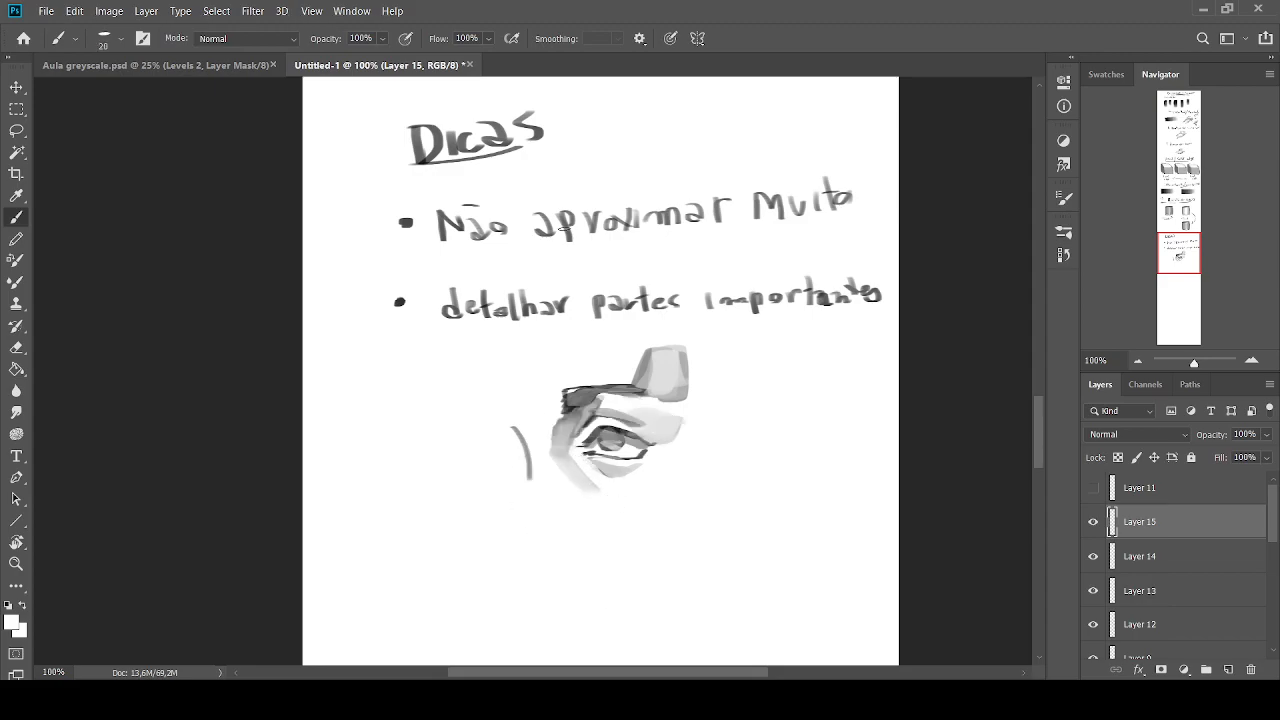
# Dab white around the outer corner of the eye and undo the whole eye sketch
pyautogui.keyDown('alt'); pyautogui.click(642, 450); pyautogui.keyUp('alt')
pyautogui.moveTo(668, 450); pyautogui.dragTo(636, 462)
pyautogui.keyDown('alt'); pyautogui.click(669, 448); pyautogui.keyUp('alt')
pyautogui.hotkey('ctrl', 'z')
pyautogui.hotkey('ctrl', 'z')
pyautogui.hotkey('ctrl', 'z')
pyautogui.hotkey('ctrl', 'z')
pyautogui.hotkey('ctrl', 'z')
pyautogui.hotkey('ctrl', 'z')
pyautogui.hotkey('ctrl', 'z')
pyautogui.hotkey('ctrl', 'z')
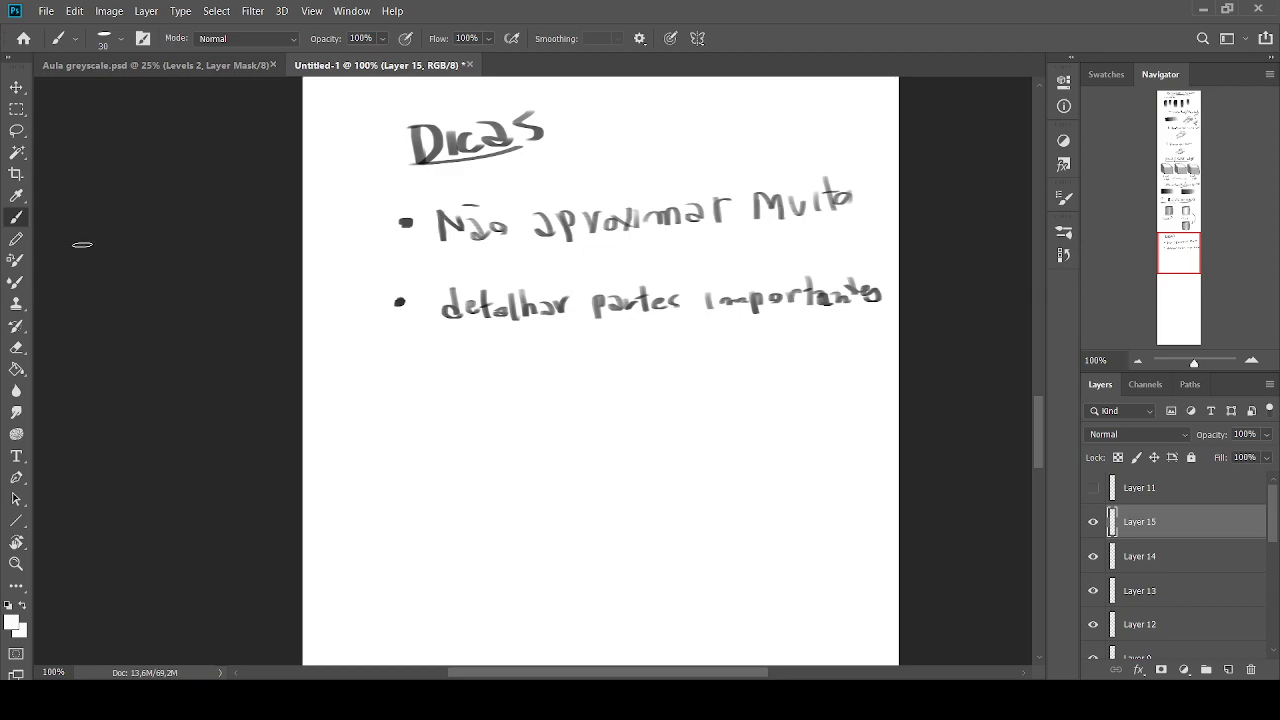
# Restore the default colours and handwrite the third bullet "Estudar MUITO anatomia", with "MUITO" much larger
pyautogui.click(8, 605)
pyautogui.press('[')
pyautogui.press('[')
pyautogui.moveTo(410, 381)
pyautogui.mouseDown()
pyautogui.moveTo(446, 392)
pyautogui.moveTo(446, 410)
pyautogui.moveTo(450, 383)
pyautogui.mouseUp()
pyautogui.press('[')
pyautogui.hotkey('ctrl', 'z')
pyautogui.hotkey('ctrl', 'z')
pyautogui.moveTo(439, 375); pyautogui.dragTo(481, 395)
pyautogui.moveTo(472, 384); pyautogui.dragTo(576, 396)
pyautogui.moveTo(578, 350)
pyautogui.mouseDown()
pyautogui.moveTo(603, 396)
pyautogui.moveTo(628, 350)
pyautogui.moveTo(647, 396)
pyautogui.mouseUp()
pyautogui.moveTo(655, 338)
pyautogui.mouseDown()
pyautogui.moveTo(656, 386)
pyautogui.moveTo(669, 341)
pyautogui.moveTo(738, 388)
pyautogui.moveTo(777, 384)
pyautogui.moveTo(786, 366)
pyautogui.mouseUp()
pyautogui.click(630, 328)
pyautogui.moveTo(790, 376); pyautogui.dragTo(837, 380)
pyautogui.moveTo(848, 370); pyautogui.dragTo(851, 379)
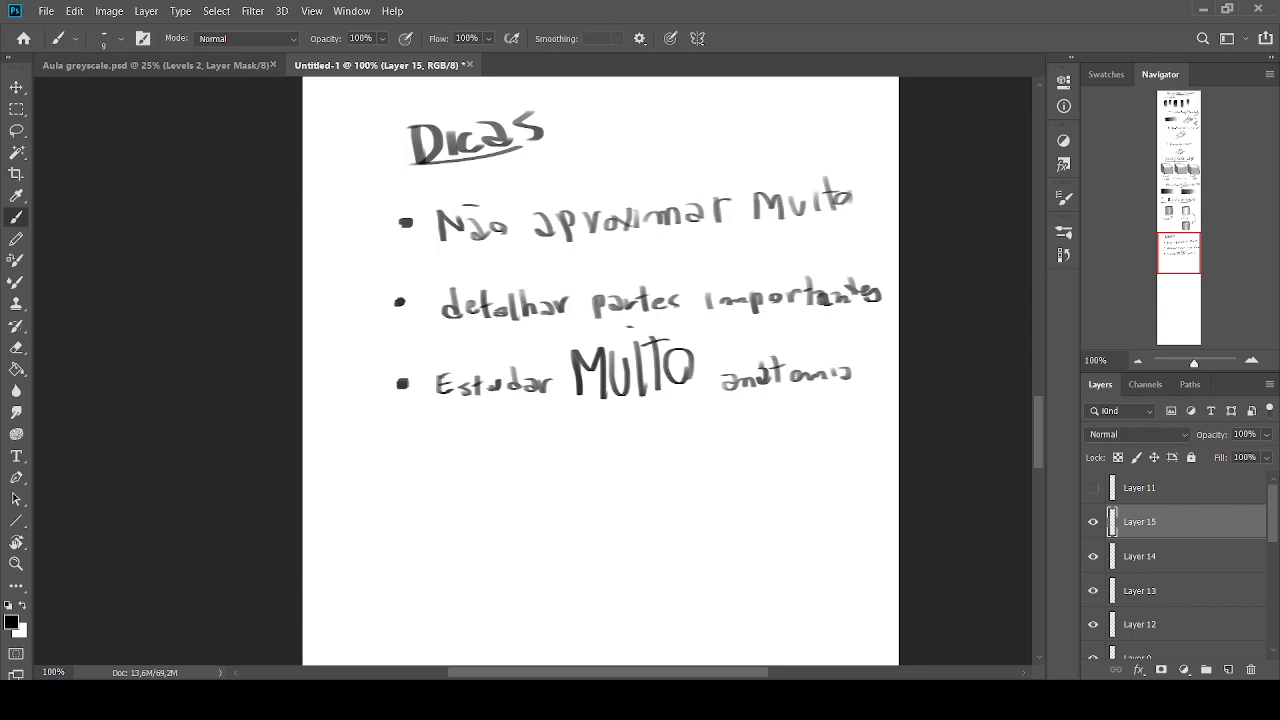
# Handwrite the fourth bullet "observar" beneath the anatomy tip with a brush of size 10
pyautogui.press(']')
pyautogui.moveTo(403, 451); pyautogui.dragTo(457, 456)
pyautogui.moveTo(470, 444)
pyautogui.mouseDown()
pyautogui.moveTo(486, 468)
pyautogui.moveTo(560, 444)
pyautogui.moveTo(566, 456)
pyautogui.mouseUp()
pyautogui.moveTo(568, 450); pyautogui.dragTo(577, 442)
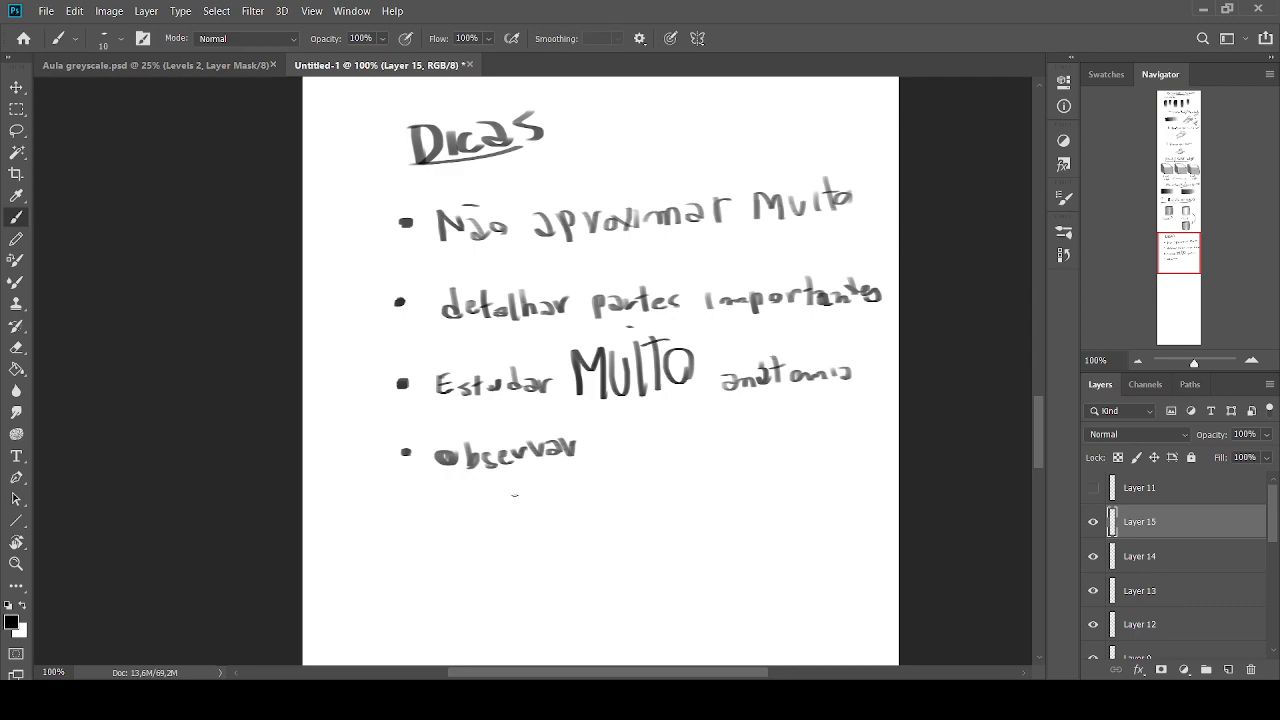
# Place a fifth bullet dot beneath "observar" and review the whole page of notes
pyautogui.moveTo(417, 513); pyautogui.dragTo(409, 516)
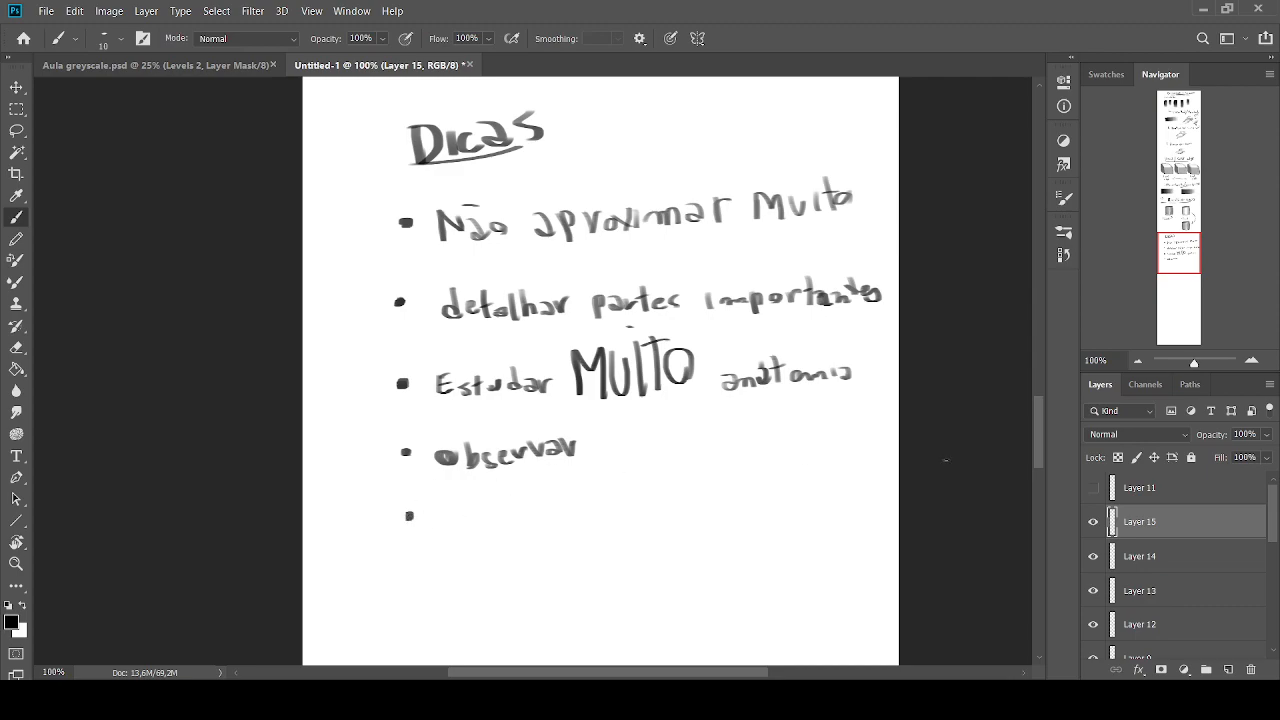
pyautogui.click(1137, 361)
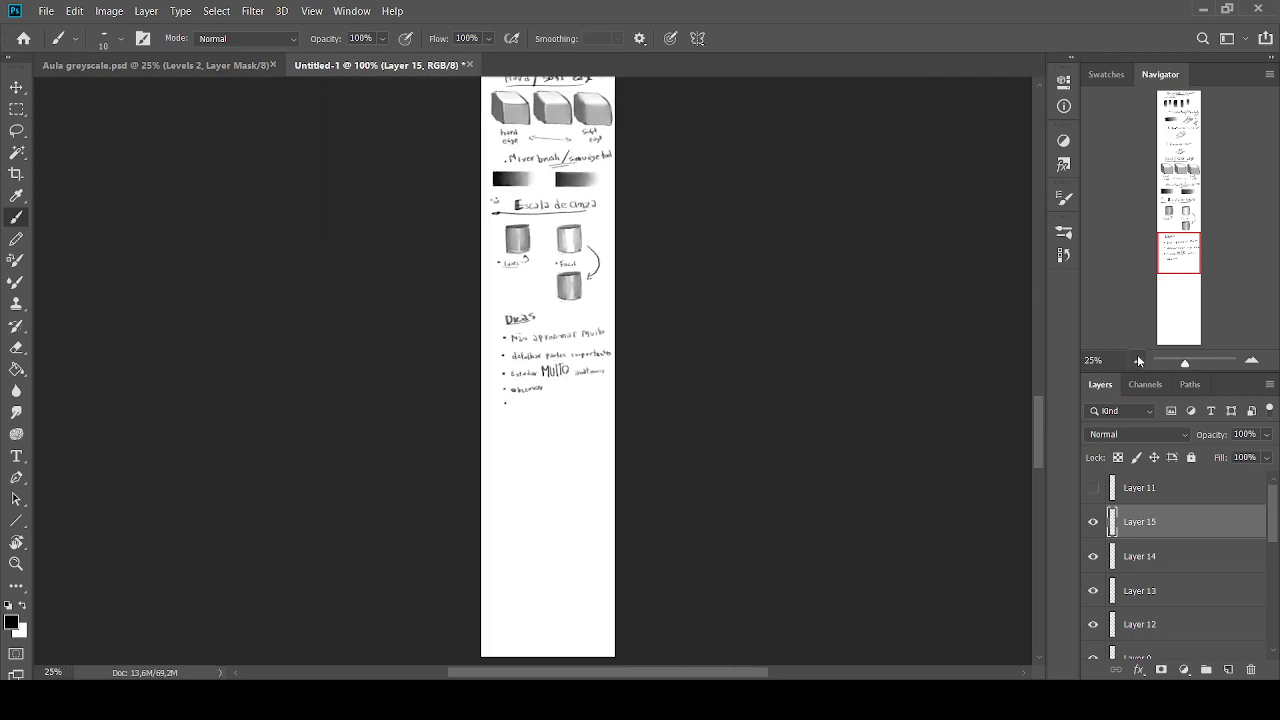
pyautogui.moveTo(1179, 247); pyautogui.dragTo(1197, 178)
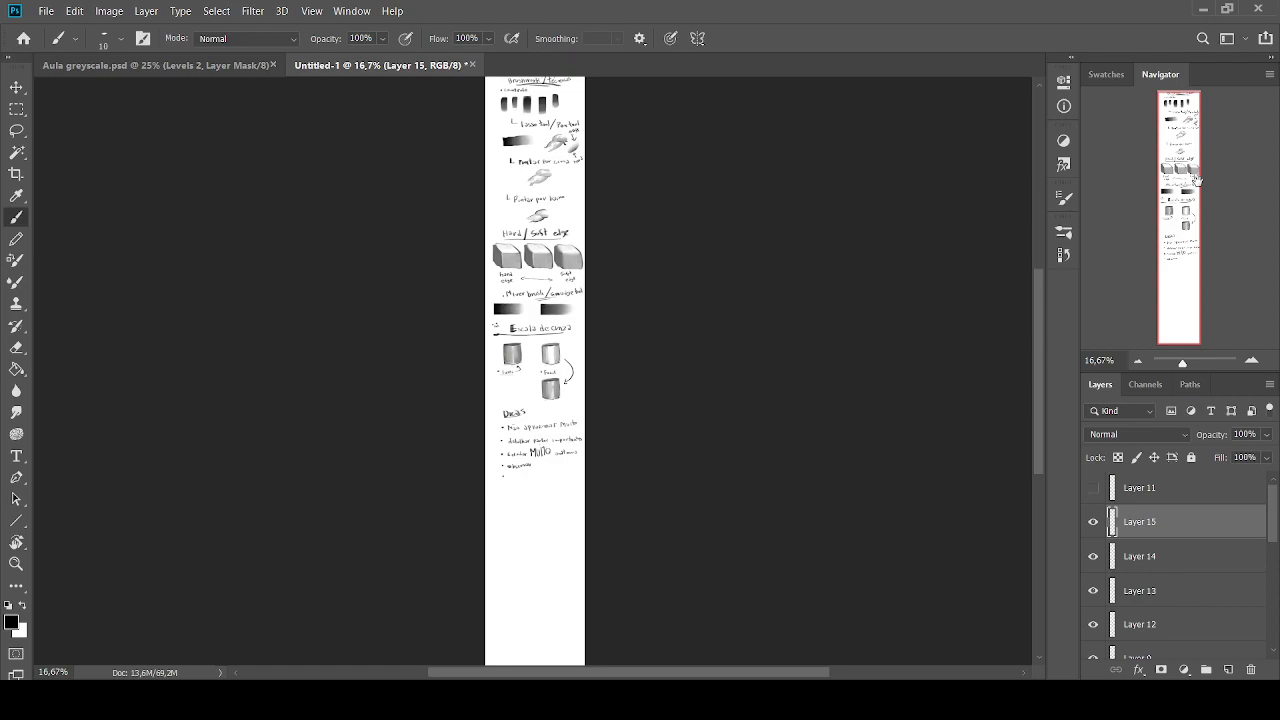
# Handwrite "Zoom out" beside the fifth bullet beneath "observar" with a brush of size 9
pyautogui.click(1253, 363)
pyautogui.click(1253, 363)
pyautogui.click(1253, 363)
pyautogui.click(1253, 363)
pyautogui.click(1253, 363)
pyautogui.click(1253, 363)
pyautogui.moveTo(1177, 218); pyautogui.dragTo(1172, 262)
pyautogui.press('[')
pyautogui.moveTo(463, 377); pyautogui.dragTo(490, 392)
pyautogui.moveTo(496, 381); pyautogui.dragTo(612, 384)
pyautogui.moveTo(599, 373); pyautogui.dragTo(623, 365)
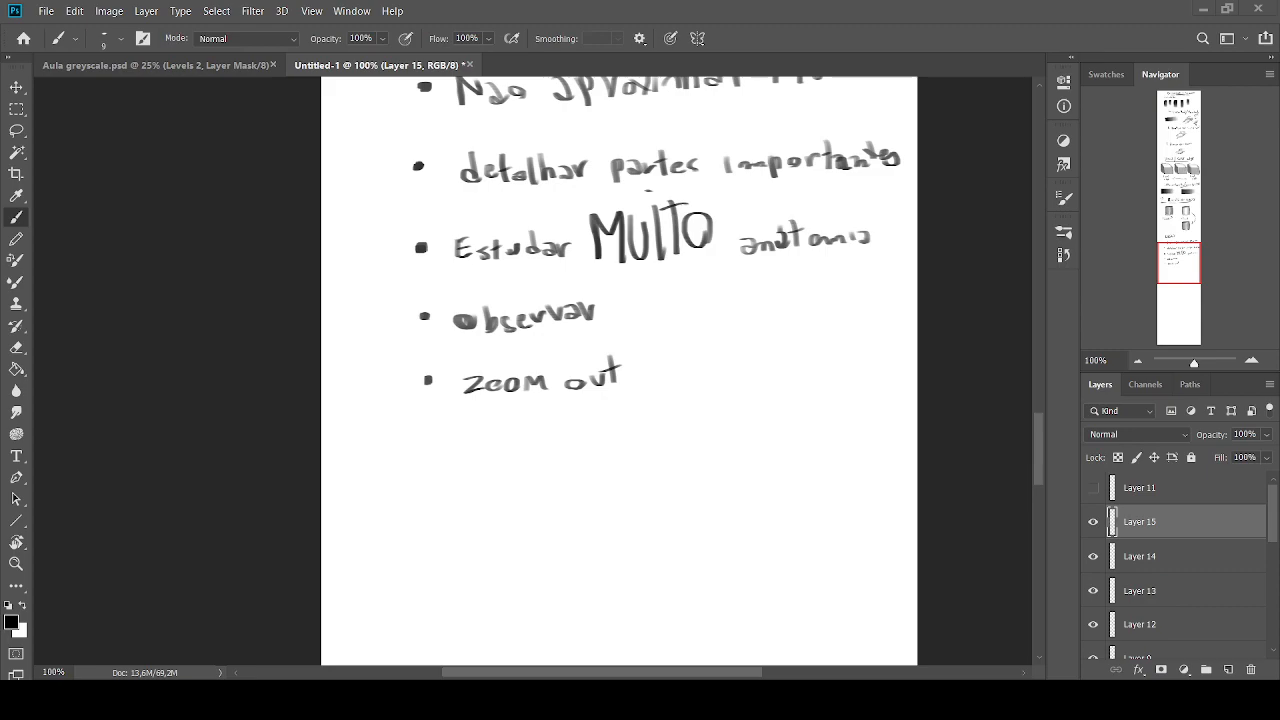
# Add a sixth bullet "copiar" beneath "Zoom out" with a brush of size 10
pyautogui.press(']')
pyautogui.moveTo(424, 442); pyautogui.dragTo(425, 448)
pyautogui.moveTo(476, 443)
pyautogui.mouseDown()
pyautogui.moveTo(503, 457)
pyautogui.moveTo(548, 455)
pyautogui.mouseUp()
pyautogui.moveTo(552, 455); pyautogui.dragTo(562, 444)
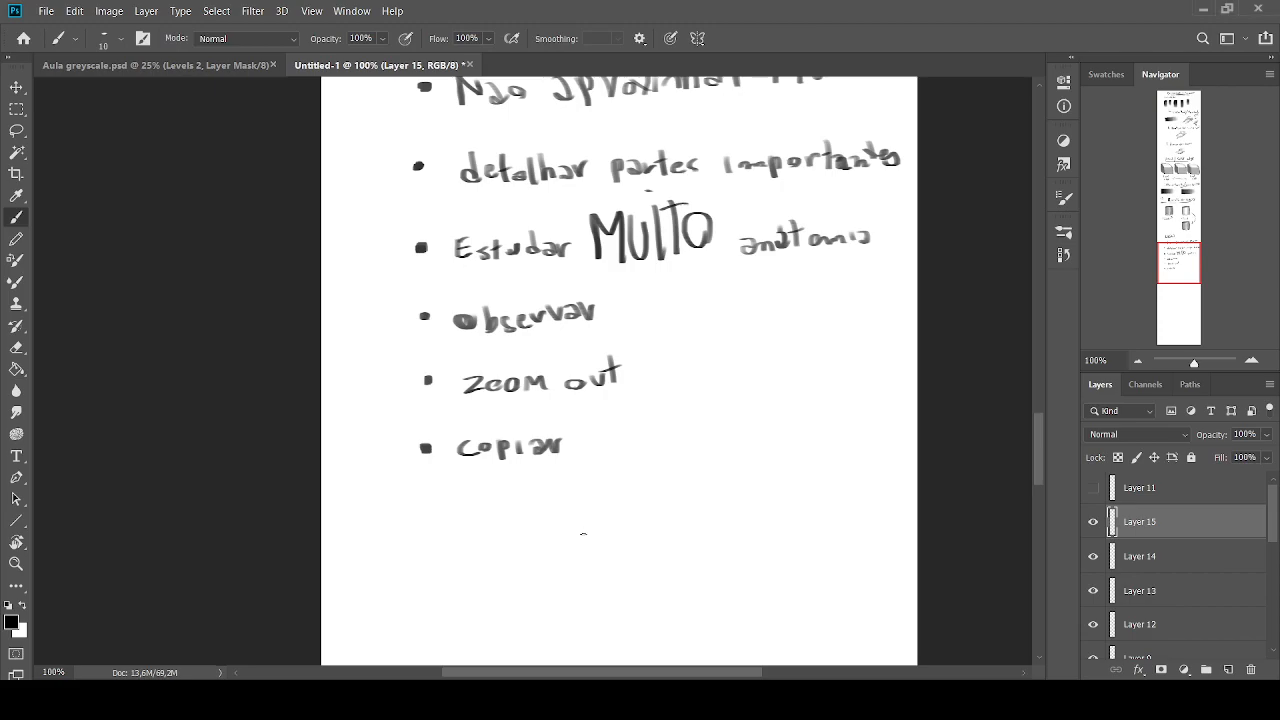
# Handwrite the seventh bullet "Estudar luz e sombra" beneath "copiar" and darken its bullet dot
pyautogui.click(424, 502)
pyautogui.moveTo(451, 499)
pyautogui.mouseDown()
pyautogui.moveTo(469, 521)
pyautogui.moveTo(470, 497)
pyautogui.mouseUp()
pyautogui.moveTo(453, 510); pyautogui.dragTo(499, 520)
pyautogui.moveTo(492, 508); pyautogui.dragTo(530, 504)
pyautogui.moveTo(534, 502); pyautogui.dragTo(572, 514)
pyautogui.hotkey('ctrl', 'z')
pyautogui.moveTo(576, 502)
pyautogui.mouseDown()
pyautogui.moveTo(579, 514)
pyautogui.moveTo(591, 504)
pyautogui.moveTo(622, 516)
pyautogui.mouseUp()
pyautogui.moveTo(631, 496)
pyautogui.mouseDown()
pyautogui.moveTo(652, 511)
pyautogui.moveTo(726, 508)
pyautogui.mouseUp()
pyautogui.moveTo(746, 495)
pyautogui.mouseDown()
pyautogui.moveTo(778, 484)
pyautogui.moveTo(828, 502)
pyautogui.mouseUp()
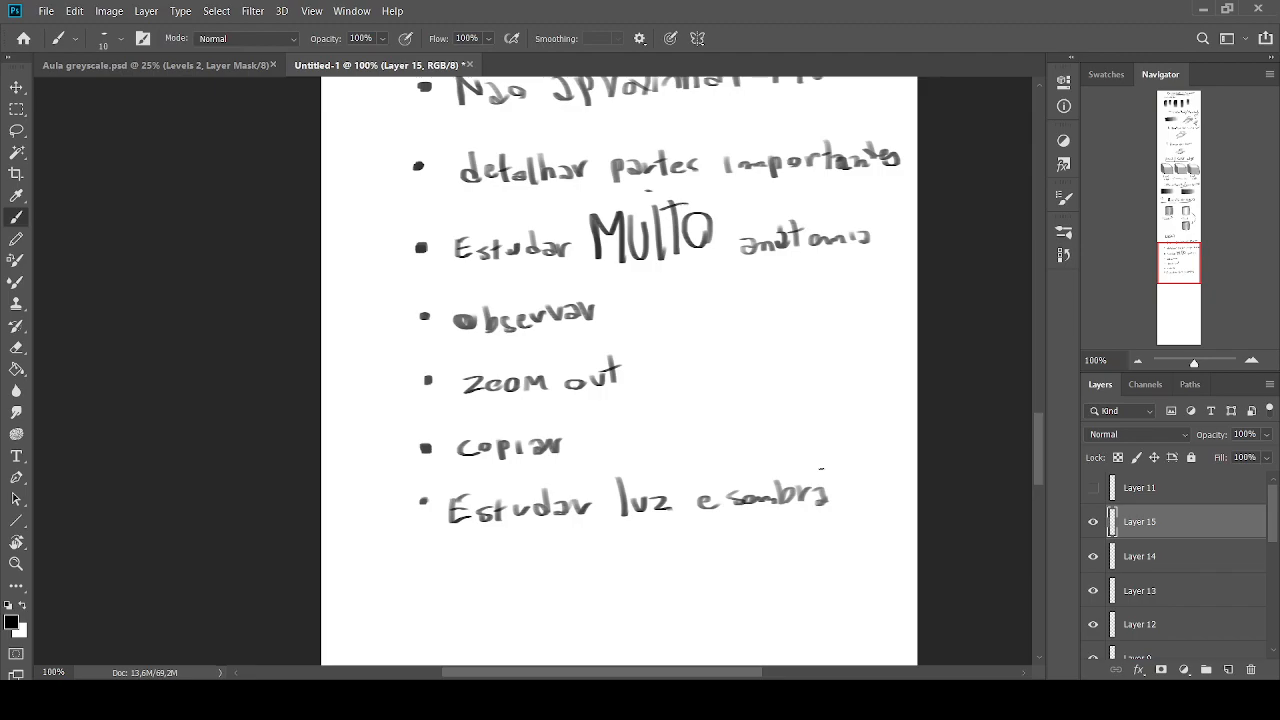
pyautogui.click(424, 501)
pyautogui.click(424, 501)
# Sketch a small shaded grey sphere beneath the light-and-shadow tip with a larger brush, and undo the whole sphere
pyautogui.press('alt')
pyautogui.press(']')
pyautogui.press(']')
pyautogui.moveTo(690, 550)
pyautogui.mouseDown()
pyautogui.moveTo(700, 605)
pyautogui.moveTo(690, 548)
pyautogui.mouseUp()
pyautogui.press(']')
pyautogui.moveTo(671, 594)
pyautogui.mouseDown()
pyautogui.moveTo(632, 592)
pyautogui.moveTo(644, 604)
pyautogui.moveTo(644, 553)
pyautogui.moveTo(657, 605)
pyautogui.moveTo(675, 593)
pyautogui.moveTo(637, 588)
pyautogui.moveTo(682, 585)
pyautogui.moveTo(627, 612)
pyautogui.moveTo(687, 559)
pyautogui.moveTo(650, 609)
pyautogui.moveTo(642, 575)
pyautogui.moveTo(700, 541)
pyautogui.moveTo(660, 562)
pyautogui.mouseUp()
pyautogui.keyDown('alt'); pyautogui.click(646, 557); pyautogui.keyUp('alt')
pyautogui.keyDown('alt'); pyautogui.click(651, 593); pyautogui.keyUp('alt')
pyautogui.keyDown('alt'); pyautogui.click(678, 593); pyautogui.keyUp('alt')
pyautogui.keyDown('alt'); pyautogui.click(694, 548); pyautogui.keyUp('alt')
pyautogui.keyDown('alt'); pyautogui.click(660, 567); pyautogui.keyUp('alt')
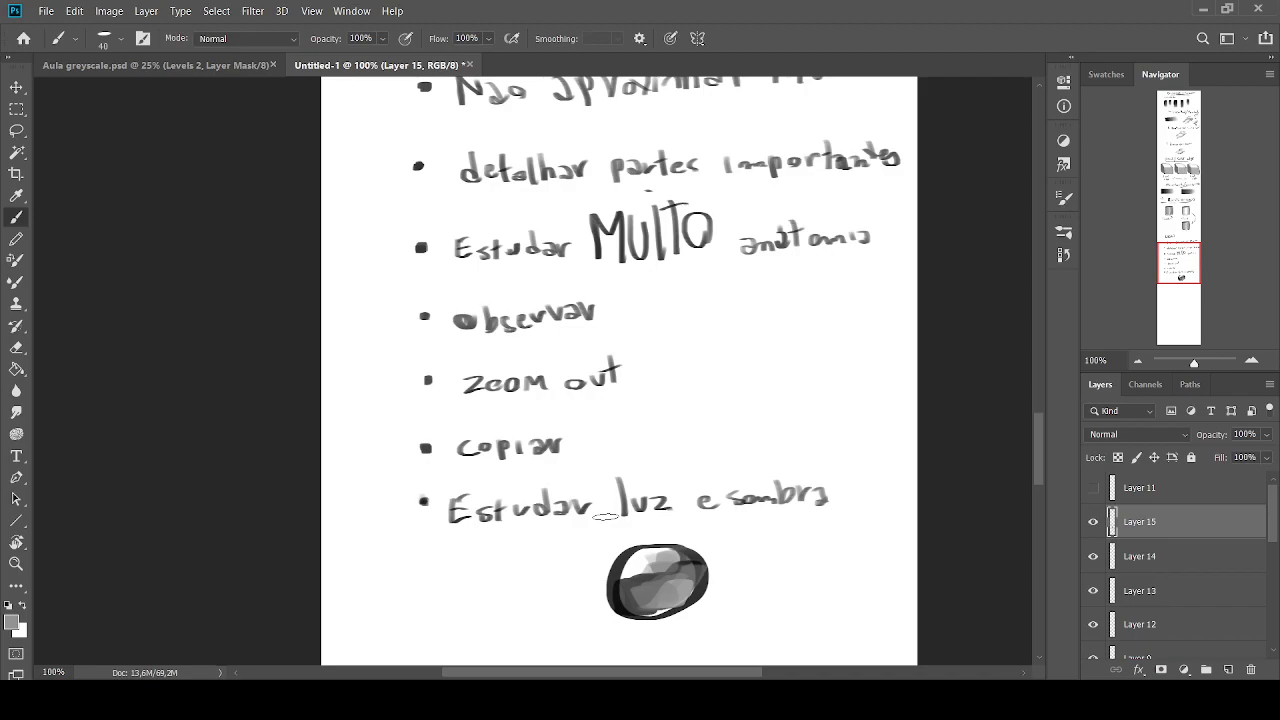
pyautogui.hotkey('ctrl', 'z')
pyautogui.hotkey('ctrl', 'z')
pyautogui.hotkey('ctrl', 'z')
pyautogui.hotkey('ctrl', 'z')
pyautogui.hotkey('ctrl', 'z')
pyautogui.hotkey('ctrl', 'z')
pyautogui.hotkey('ctrl', 'z')
pyautogui.hotkey('ctrl', 'z')
pyautogui.hotkey('ctrl', 'z')
pyautogui.hotkey('ctrl', 'z')
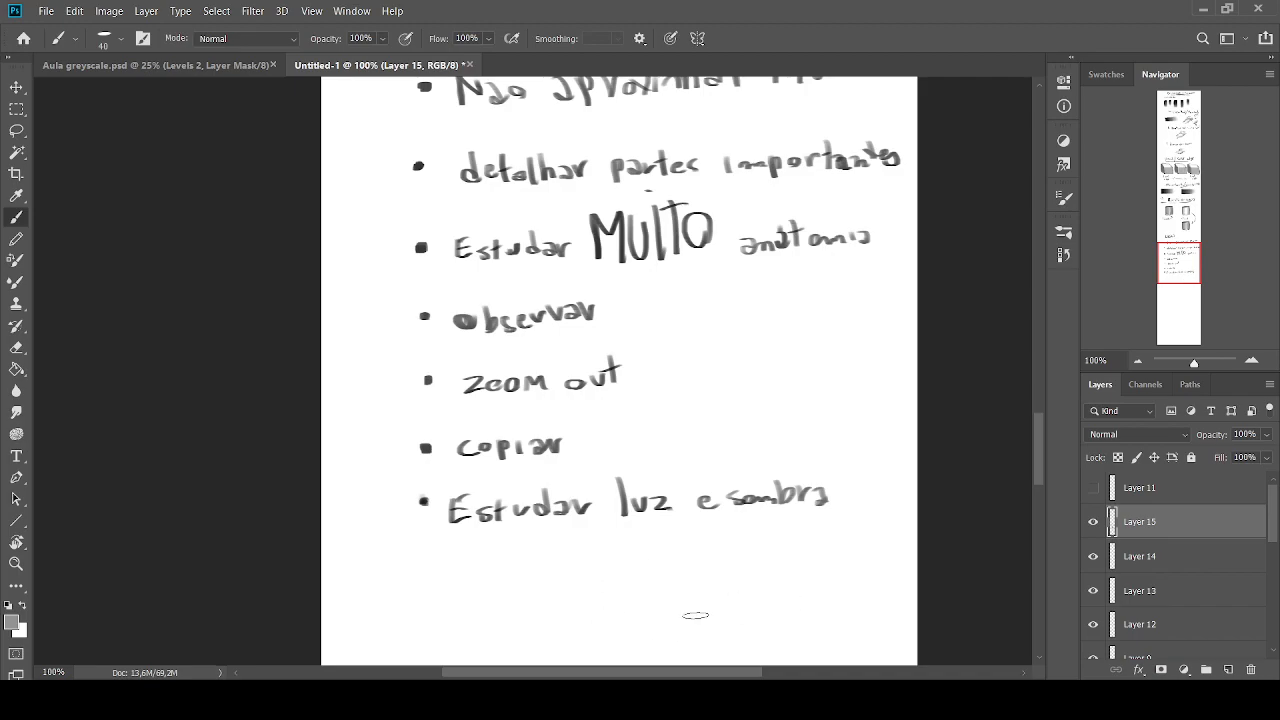
# Restore the default colours and handwrite the eighth bullet "Controlar valores" with a brush of size 9
pyautogui.press('[')
pyautogui.press('[')
pyautogui.click(9, 607)
pyautogui.press('[')
pyautogui.press('[')
pyautogui.click(423, 574)
pyautogui.moveTo(446, 566)
pyautogui.mouseDown()
pyautogui.moveTo(467, 566)
pyautogui.moveTo(454, 591)
pyautogui.moveTo(471, 588)
pyautogui.mouseUp()
pyautogui.hotkey('ctrl', 'z')
pyautogui.moveTo(478, 579)
pyautogui.mouseDown()
pyautogui.moveTo(574, 568)
pyautogui.moveTo(574, 585)
pyautogui.mouseUp()
pyautogui.moveTo(578, 582); pyautogui.dragTo(626, 566)
pyautogui.moveTo(642, 568)
pyautogui.mouseDown()
pyautogui.moveTo(636, 580)
pyautogui.moveTo(648, 580)
pyautogui.mouseUp()
pyautogui.moveTo(652, 553)
pyautogui.mouseDown()
pyautogui.moveTo(656, 578)
pyautogui.moveTo(672, 568)
pyautogui.mouseUp()
pyautogui.moveTo(682, 576)
pyautogui.mouseDown()
pyautogui.moveTo(692, 562)
pyautogui.moveTo(712, 578)
pyautogui.mouseUp()
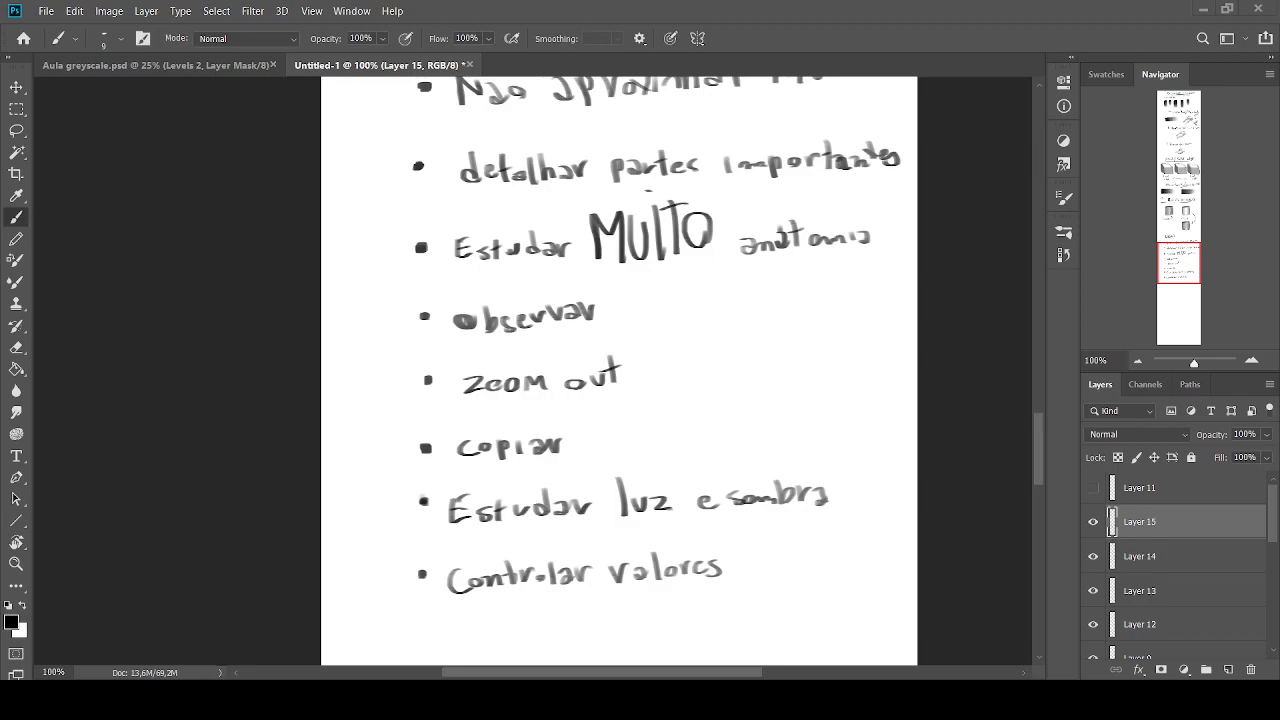
# Handwrite the large heading "Valores" below the tips list with a brush of size 15 and underline it twice
pyautogui.moveTo(1164, 250)
pyautogui.mouseDown()
pyautogui.moveTo(1163, 288)
pyautogui.moveTo(1171, 279)
pyautogui.mouseUp()
pyautogui.press(']')
pyautogui.moveTo(434, 416)
pyautogui.mouseDown()
pyautogui.moveTo(450, 449)
pyautogui.moveTo(483, 424)
pyautogui.moveTo(516, 474)
pyautogui.mouseUp()
pyautogui.press(']')
pyautogui.moveTo(528, 424)
pyautogui.mouseDown()
pyautogui.moveTo(545, 463)
pyautogui.moveTo(557, 451)
pyautogui.moveTo(591, 467)
pyautogui.moveTo(622, 466)
pyautogui.mouseUp()
pyautogui.moveTo(646, 434); pyautogui.dragTo(628, 462)
pyautogui.moveTo(658, 472); pyautogui.dragTo(444, 494)
pyautogui.moveTo(580, 495); pyautogui.dragTo(506, 494)
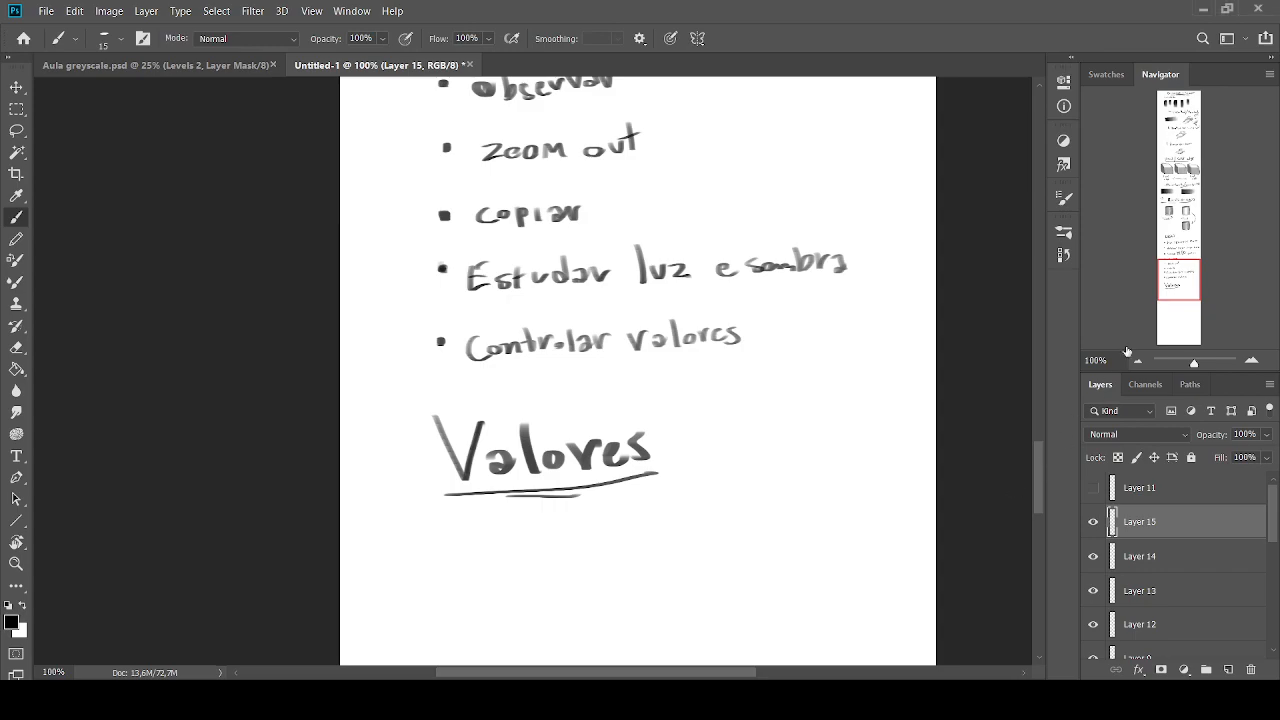
# Paint a small solid red vase shape beneath the "Valores" heading, using a brush of size 30 for the body
pyautogui.moveTo(1179, 279); pyautogui.dragTo(1176, 288)
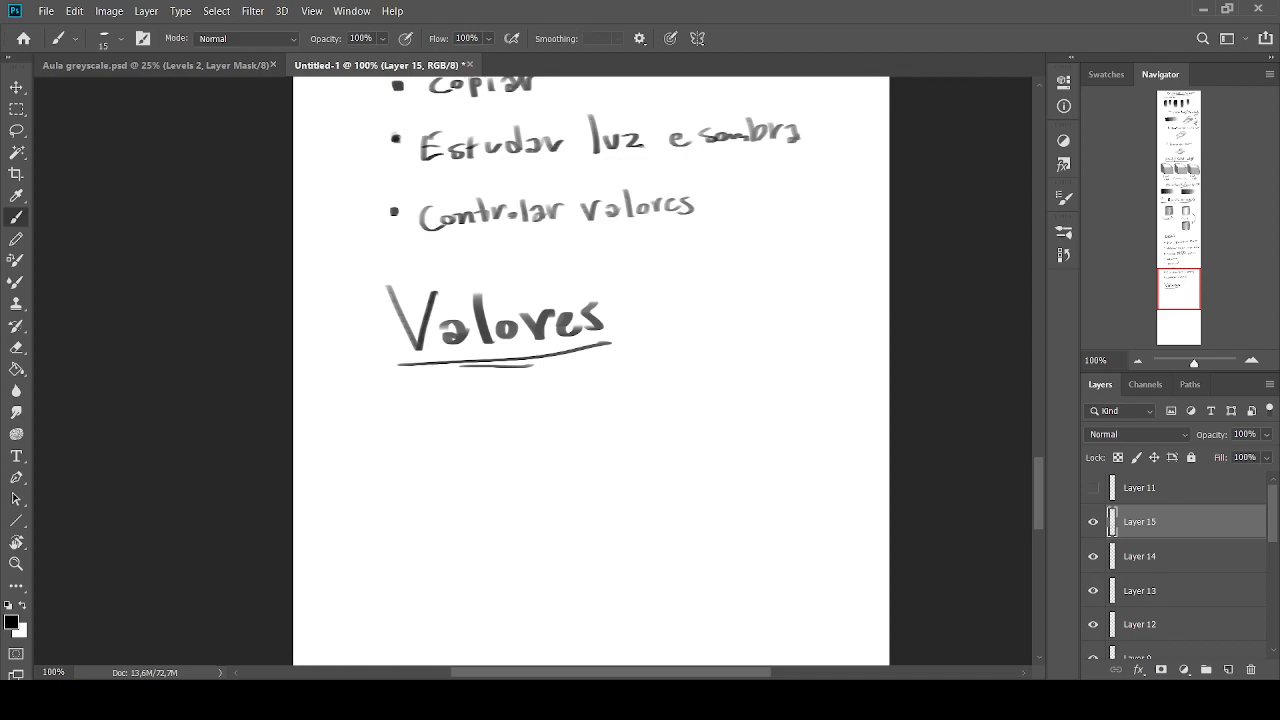
pyautogui.click(14, 623)
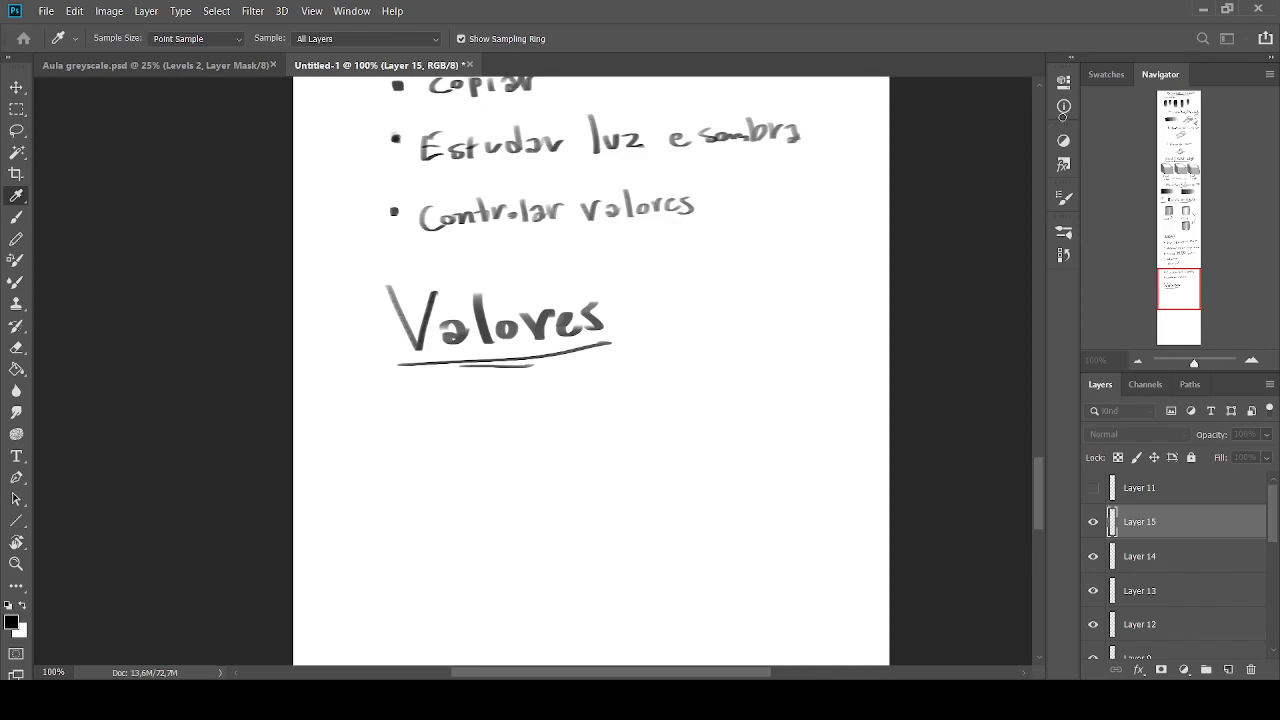
pyautogui.click(1177, 131)
pyautogui.moveTo(480, 417)
pyautogui.mouseDown()
pyautogui.moveTo(505, 416)
pyautogui.moveTo(450, 417)
pyautogui.moveTo(475, 416)
pyautogui.moveTo(497, 442)
pyautogui.moveTo(475, 501)
pyautogui.moveTo(482, 441)
pyautogui.moveTo(467, 440)
pyautogui.moveTo(492, 460)
pyautogui.mouseUp()
pyautogui.press(']')
pyautogui.moveTo(487, 447); pyautogui.dragTo(480, 475)
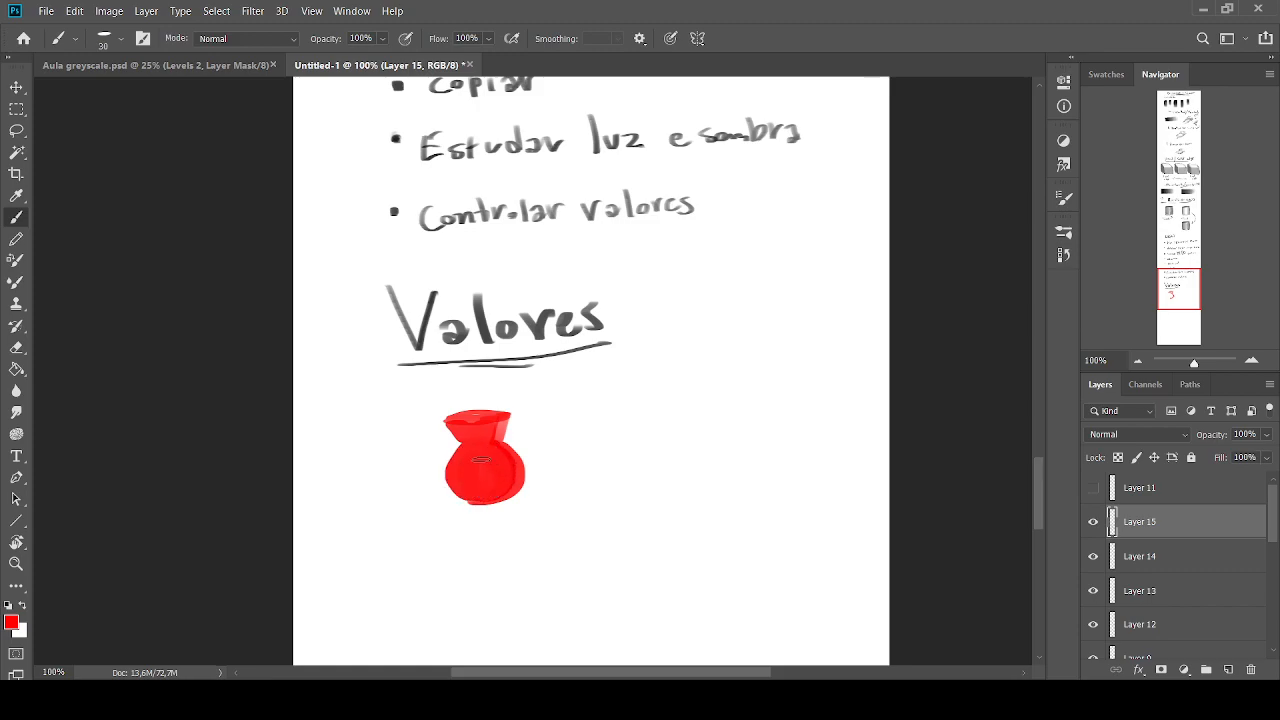
# Dab bright green beside the red vase, remove the whole colour sketch and restore the default colours
pyautogui.press('i')
pyautogui.click(1034, 273)
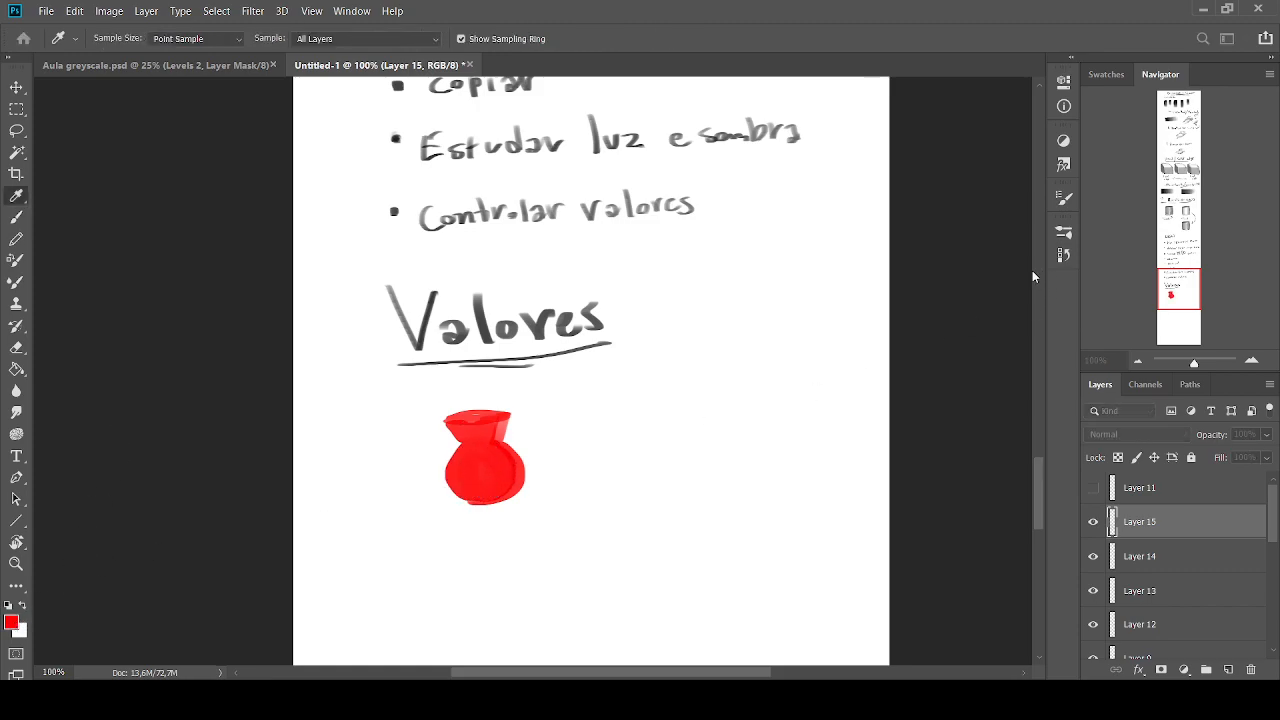
pyautogui.click(1162, 126)
pyautogui.moveTo(513, 441)
pyautogui.mouseDown()
pyautogui.moveTo(540, 462)
pyautogui.moveTo(522, 442)
pyautogui.moveTo(530, 457)
pyautogui.mouseUp()
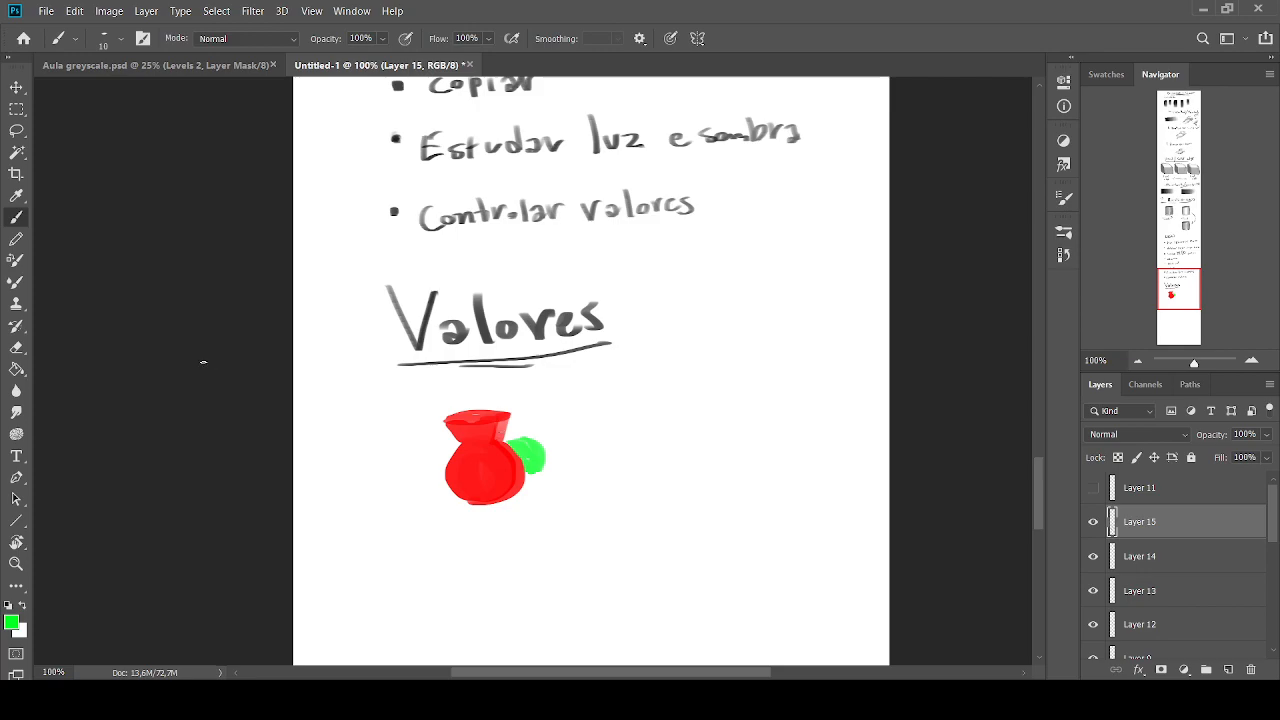
pyautogui.press(']')
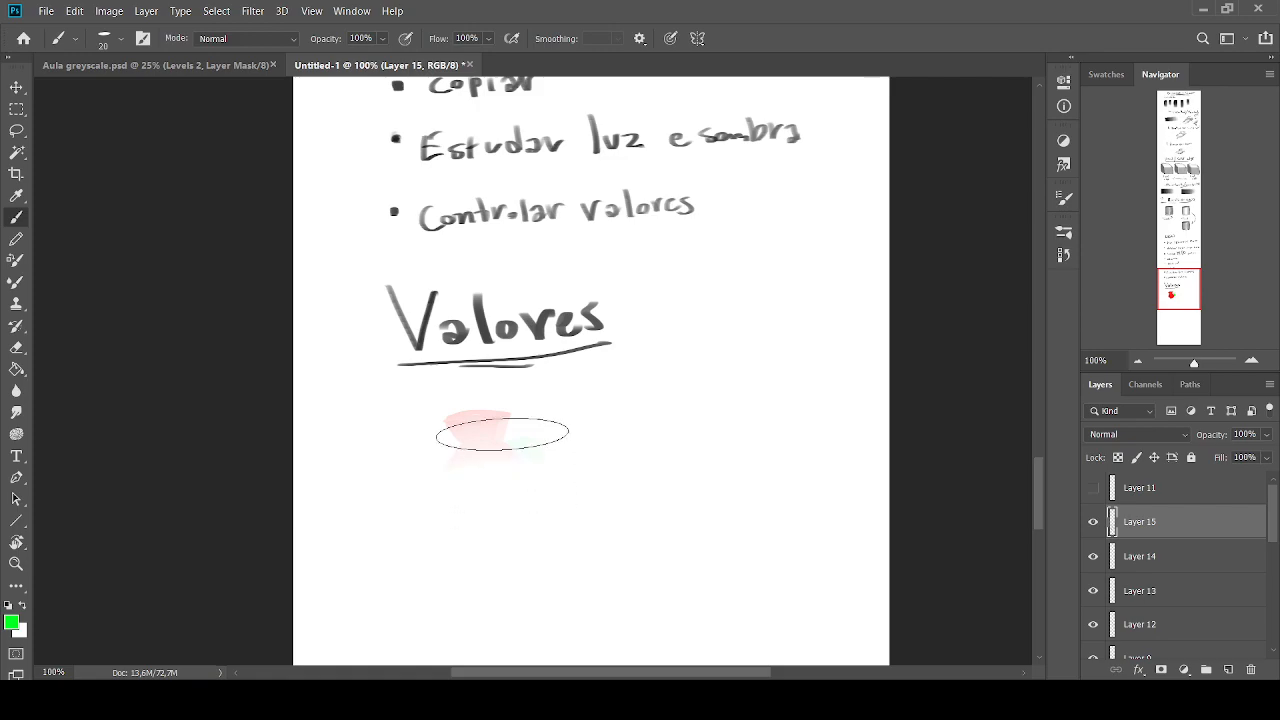
pyautogui.press('d')
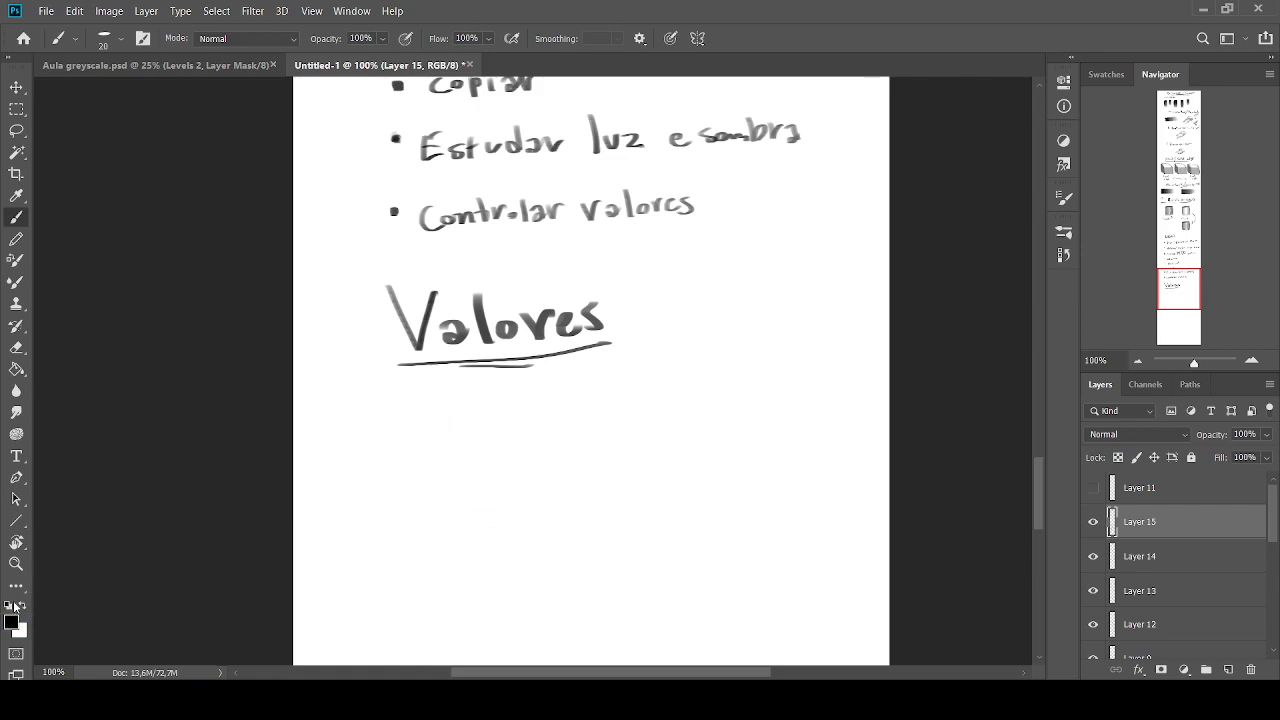
# Paint a thin curved outline and a broader grey crescent beneath the "Valores" heading
pyautogui.press('[')
pyautogui.press('[')
pyautogui.moveTo(531, 409)
pyautogui.mouseDown()
pyautogui.moveTo(486, 428)
pyautogui.moveTo(462, 468)
pyautogui.mouseUp()
pyautogui.press(']')
pyautogui.press(']')
pyautogui.moveTo(557, 443); pyautogui.dragTo(478, 488)
# Restore the default colours, add thin strokes below the crescent and an arrow toward the form, and undo the surplus strokes
pyautogui.press('[')
pyautogui.press(']')
pyautogui.press(']')
# Shade the crescent and the inner side of the curved outline with sampled light greys
pyautogui.keyDown('alt'); pyautogui.click(510, 469); pyautogui.keyUp('alt')
pyautogui.moveTo(537, 453)
pyautogui.mouseDown()
pyautogui.moveTo(536, 448)
pyautogui.moveTo(484, 487)
pyautogui.mouseUp()
pyautogui.keyDown('alt'); pyautogui.click(528, 461); pyautogui.keyUp('alt')
pyautogui.moveTo(566, 435)
pyautogui.mouseDown()
pyautogui.moveTo(529, 444)
pyautogui.moveTo(500, 484)
pyautogui.moveTo(476, 488)
pyautogui.moveTo(531, 439)
pyautogui.moveTo(517, 453)
pyautogui.moveTo(488, 441)
pyautogui.mouseUp()
pyautogui.keyDown('alt'); pyautogui.click(535, 429); pyautogui.keyUp('alt')
pyautogui.keyDown('alt'); pyautogui.click(534, 442); pyautogui.keyUp('alt')
pyautogui.moveTo(518, 414); pyautogui.dragTo(470, 466)
pyautogui.keyDown('alt'); pyautogui.click(501, 450); pyautogui.keyUp('alt')
pyautogui.keyDown('alt'); pyautogui.click(496, 435); pyautogui.keyUp('alt')
pyautogui.press('d')
pyautogui.press('[')
pyautogui.press('[')
pyautogui.moveTo(536, 467)
pyautogui.mouseDown()
pyautogui.moveTo(563, 496)
pyautogui.moveTo(540, 501)
pyautogui.mouseUp()
pyautogui.hotkey('ctrl', 'z')
pyautogui.moveTo(549, 451); pyautogui.dragTo(572, 463)
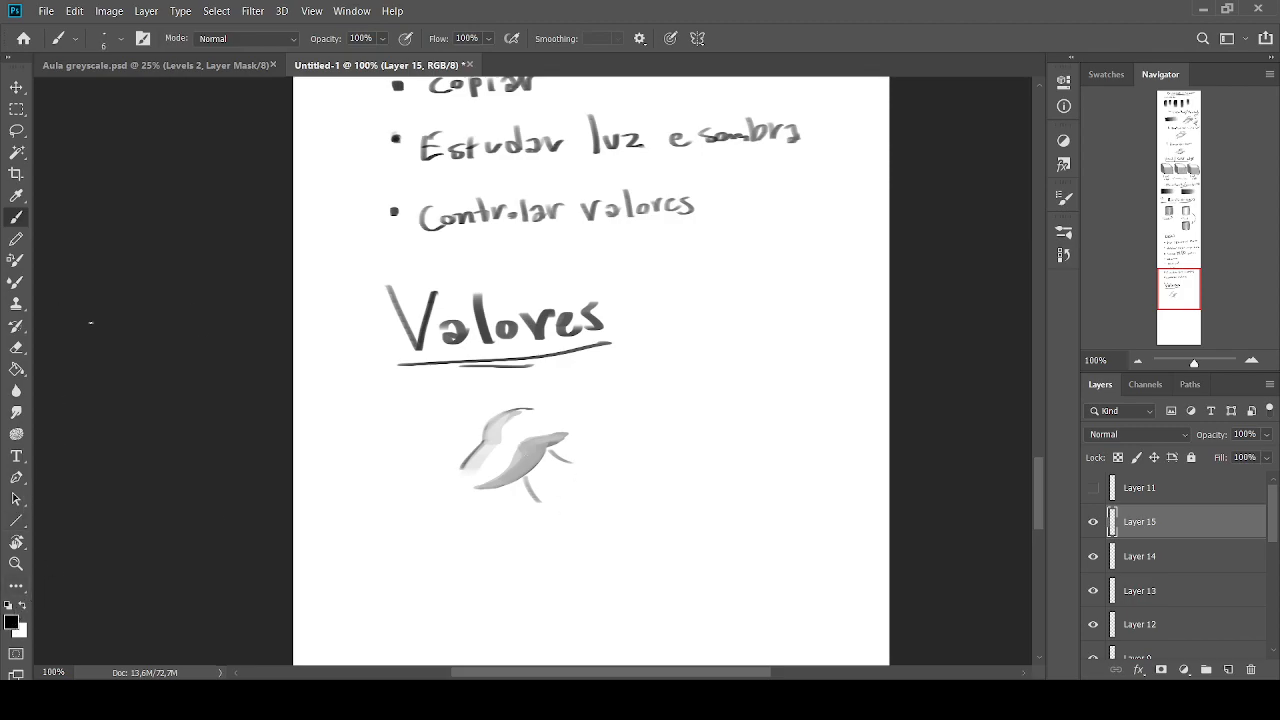
pyautogui.moveTo(463, 399)
pyautogui.mouseDown()
pyautogui.moveTo(450, 416)
pyautogui.moveTo(468, 415)
pyautogui.mouseUp()
pyautogui.moveTo(540, 484)
pyautogui.mouseDown()
pyautogui.moveTo(547, 468)
pyautogui.moveTo(557, 482)
pyautogui.moveTo(557, 451)
pyautogui.moveTo(573, 455)
pyautogui.mouseUp()
pyautogui.hotkey('ctrl', 'z')
pyautogui.hotkey('ctrl', 'z')
pyautogui.hotkey('ctrl', 'z')
pyautogui.hotkey('ctrl', 'z')
# Fill the area between the thin strokes with sampled grey using a brush of size 25, and check the sketch at different zooms
pyautogui.keyDown('alt'); pyautogui.click(534, 452); pyautogui.keyUp('alt')
pyautogui.press(']')
pyautogui.press(']')
pyautogui.press(']')
pyautogui.press(']')
pyautogui.press(']')
pyautogui.press(']')
pyautogui.moveTo(561, 446)
pyautogui.mouseDown()
pyautogui.moveTo(532, 477)
pyautogui.moveTo(560, 442)
pyautogui.moveTo(548, 452)
pyautogui.mouseUp()
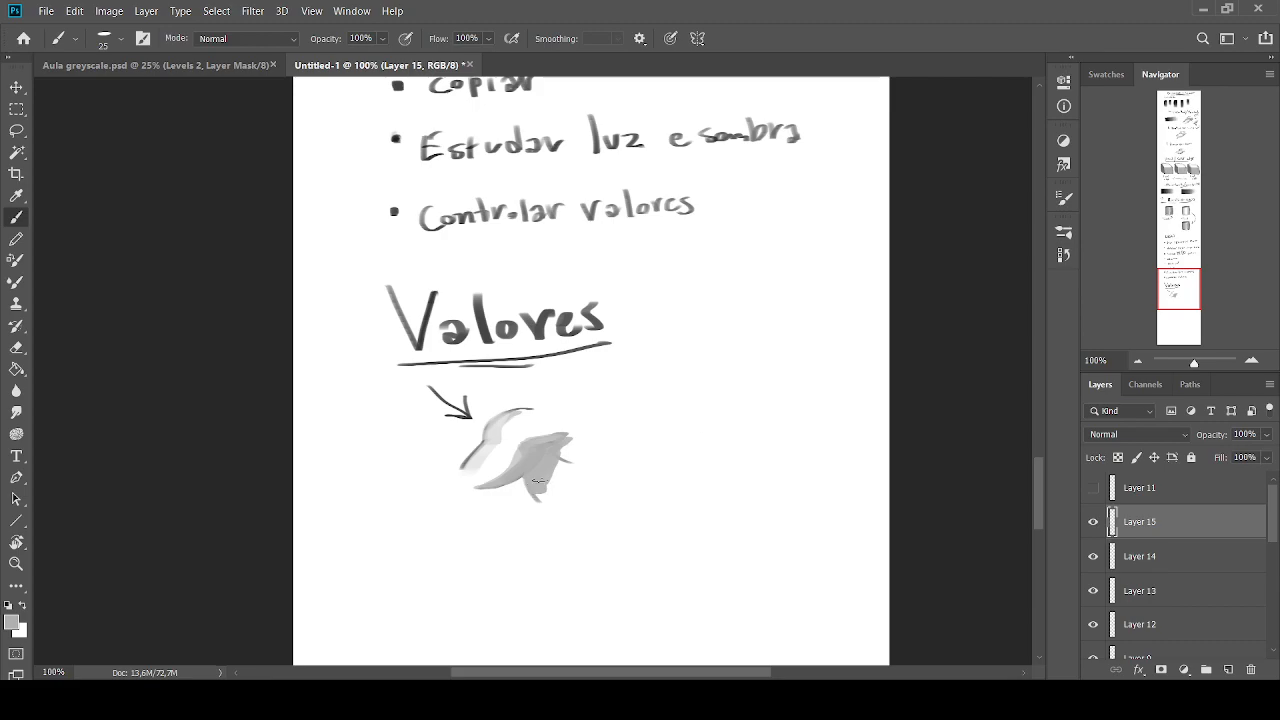
pyautogui.click(1138, 360)
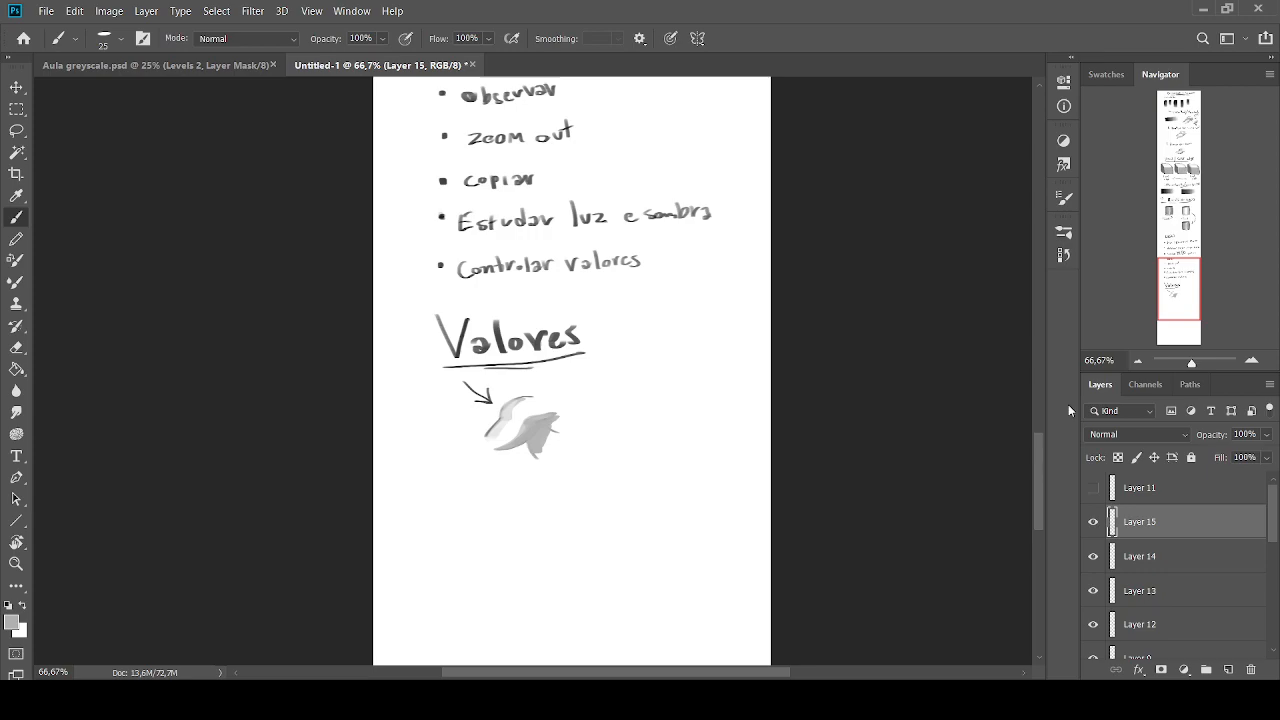
pyautogui.click(1245, 364)
pyautogui.click(1245, 364)
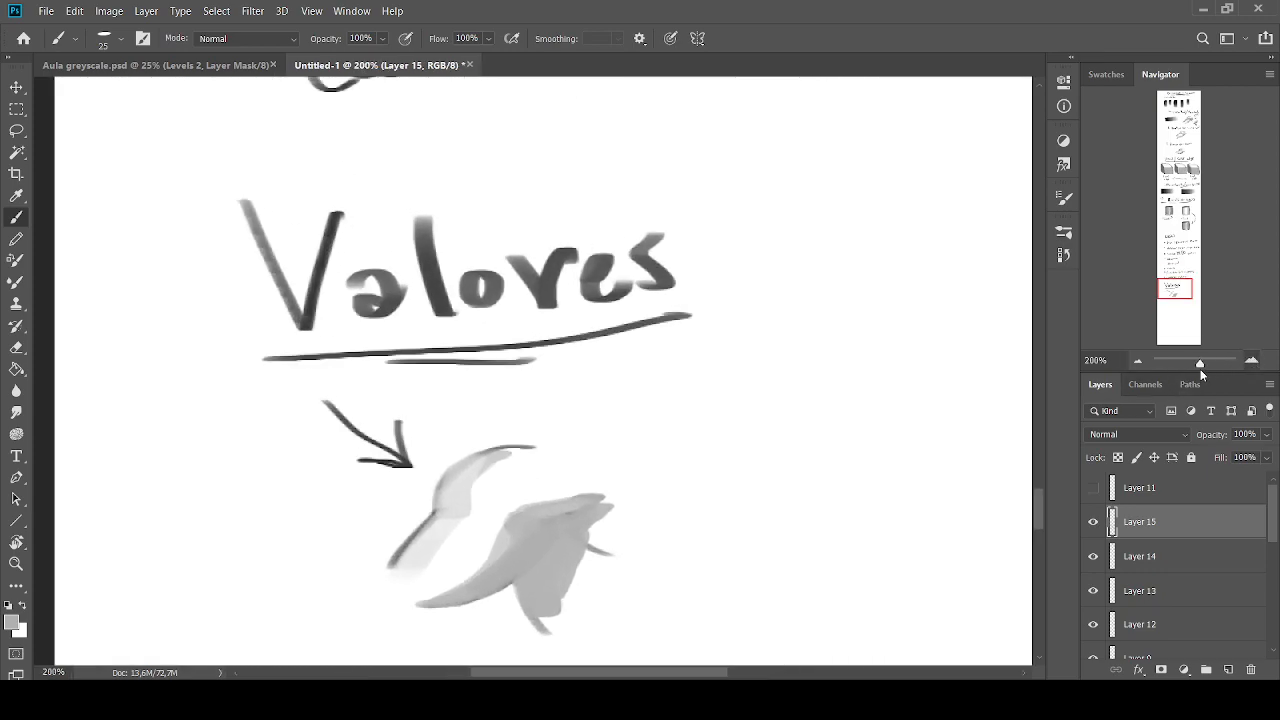
pyautogui.click(1137, 362)
# Paint lighter greys over the upper part of the crescent with varied brush sizes and sampled tones
pyautogui.keyDown('alt'); pyautogui.click(490, 322); pyautogui.keyUp('alt')
pyautogui.press('[')
pyautogui.moveTo(556, 444)
pyautogui.mouseDown()
pyautogui.moveTo(510, 482)
pyautogui.moveTo(538, 458)
pyautogui.moveTo(534, 478)
pyautogui.moveTo(542, 458)
pyautogui.moveTo(530, 483)
pyautogui.moveTo(540, 488)
pyautogui.moveTo(556, 448)
pyautogui.moveTo(522, 441)
pyautogui.moveTo(488, 482)
pyautogui.moveTo(583, 459)
pyautogui.moveTo(562, 443)
pyautogui.mouseUp()
pyautogui.press(']')
pyautogui.keyDown('alt'); pyautogui.click(545, 468); pyautogui.keyUp('alt')
pyautogui.keyDown('alt'); pyautogui.click(541, 438); pyautogui.keyUp('alt')
pyautogui.press(']')
pyautogui.press(']')
pyautogui.press(']')
pyautogui.keyDown('alt'); pyautogui.click(540, 428); pyautogui.keyUp('alt')
pyautogui.press(']')
pyautogui.keyDown('alt'); pyautogui.click(545, 429); pyautogui.keyUp('alt')
pyautogui.keyDown('alt'); pyautogui.click(530, 441); pyautogui.keyUp('alt')
pyautogui.keyDown('alt'); pyautogui.click(505, 470); pyautogui.keyUp('alt')
# Blend light and mid greys into the end and lower part of the form, and erase the whole sketch with its arrow
pyautogui.press('[')
pyautogui.keyDown('alt'); pyautogui.click(517, 456); pyautogui.keyUp('alt')
pyautogui.keyDown('alt'); pyautogui.click(517, 456); pyautogui.keyUp('alt')
pyautogui.keyDown('alt'); pyautogui.click(553, 448); pyautogui.keyUp('alt')
pyautogui.keyDown('alt'); pyautogui.click(574, 450); pyautogui.keyUp('alt')
pyautogui.keyDown('alt'); pyautogui.click(567, 451); pyautogui.keyUp('alt')
pyautogui.keyDown('alt'); pyautogui.click(540, 474); pyautogui.keyUp('alt')
pyautogui.keyDown('alt'); pyautogui.click(547, 491); pyautogui.keyUp('alt')
pyautogui.keyDown('alt'); pyautogui.click(532, 465); pyautogui.keyUp('alt')
pyautogui.moveTo(545, 486)
pyautogui.mouseDown()
pyautogui.moveTo(531, 479)
pyautogui.moveTo(547, 499)
pyautogui.mouseUp()
pyautogui.keyDown('alt'); pyautogui.click(542, 461); pyautogui.keyUp('alt')
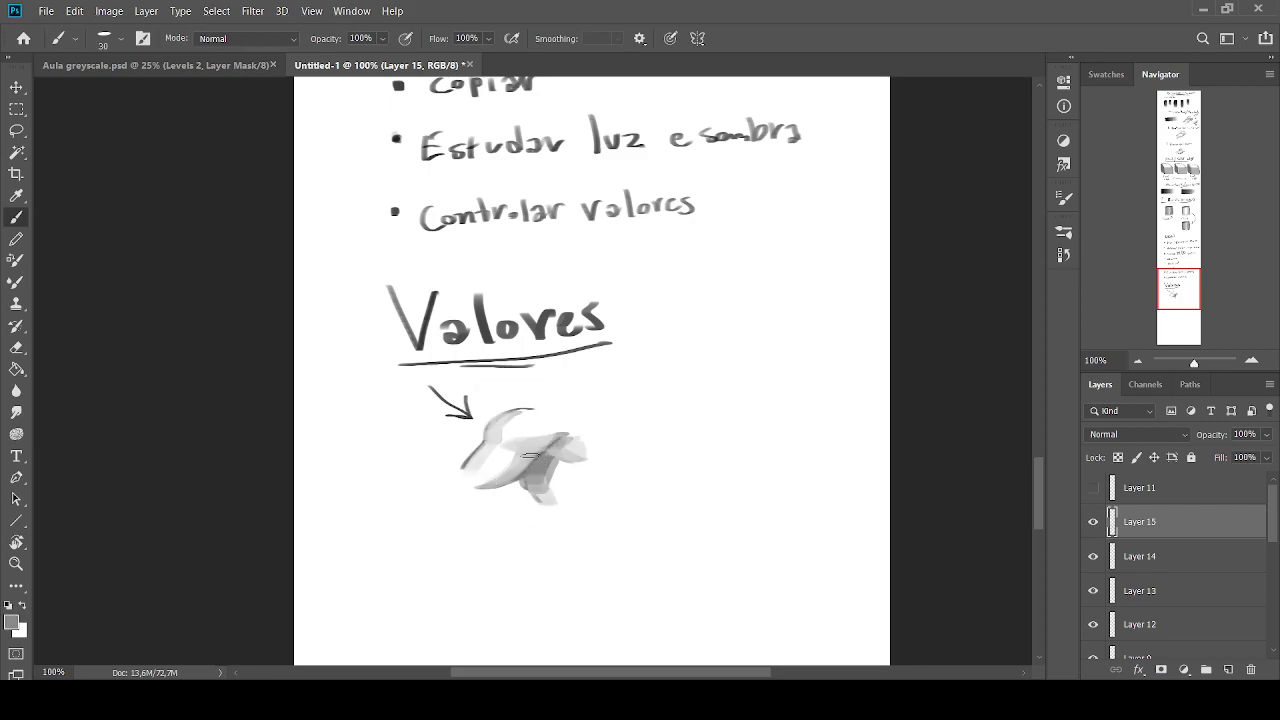
pyautogui.click(1139, 362)
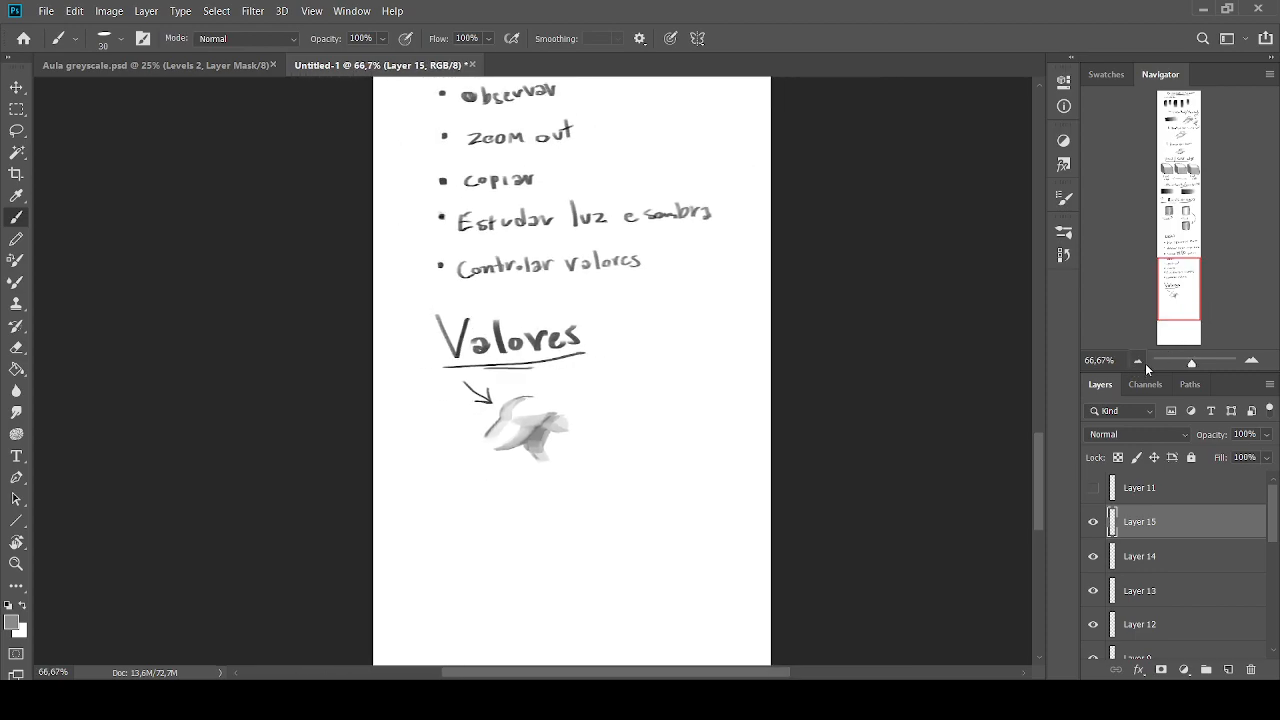
pyautogui.moveTo(577, 405)
pyautogui.mouseDown()
pyautogui.moveTo(554, 455)
pyautogui.moveTo(487, 392)
pyautogui.mouseUp()
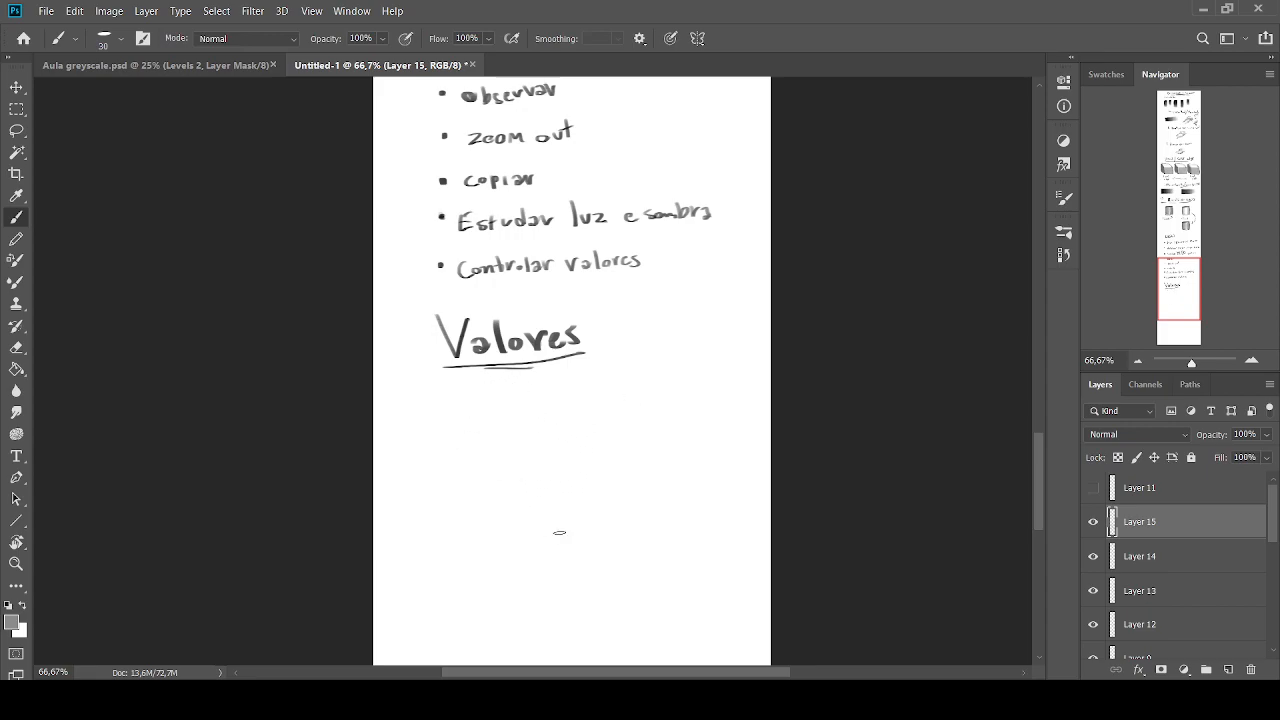
# Restore the default colours and handwrite the first bullet "reconhecível de longe" beneath the "Valores" heading with a small brush
pyautogui.click(8, 606)
pyautogui.press('[')
pyautogui.press('[')
pyautogui.press('[')
pyautogui.click(431, 408)
pyautogui.moveTo(457, 402)
pyautogui.mouseDown()
pyautogui.moveTo(459, 414)
pyautogui.moveTo(468, 403)
pyautogui.mouseUp()
pyautogui.press('[')
pyautogui.moveTo(473, 410); pyautogui.dragTo(482, 415)
pyautogui.moveTo(492, 407)
pyautogui.mouseDown()
pyautogui.moveTo(498, 417)
pyautogui.moveTo(503, 406)
pyautogui.mouseUp()
pyautogui.hotkey('ctrl', 'z')
pyautogui.hotkey('ctrl', 'z')
pyautogui.moveTo(510, 404); pyautogui.dragTo(525, 411)
pyautogui.moveTo(530, 398)
pyautogui.mouseDown()
pyautogui.moveTo(532, 411)
pyautogui.moveTo(572, 398)
pyautogui.moveTo(597, 410)
pyautogui.moveTo(622, 384)
pyautogui.moveTo(652, 398)
pyautogui.mouseUp()
pyautogui.click(631, 399)
pyautogui.moveTo(660, 395)
pyautogui.mouseDown()
pyautogui.moveTo(686, 398)
pyautogui.moveTo(688, 413)
pyautogui.mouseUp()
pyautogui.moveTo(694, 392); pyautogui.dragTo(703, 395)
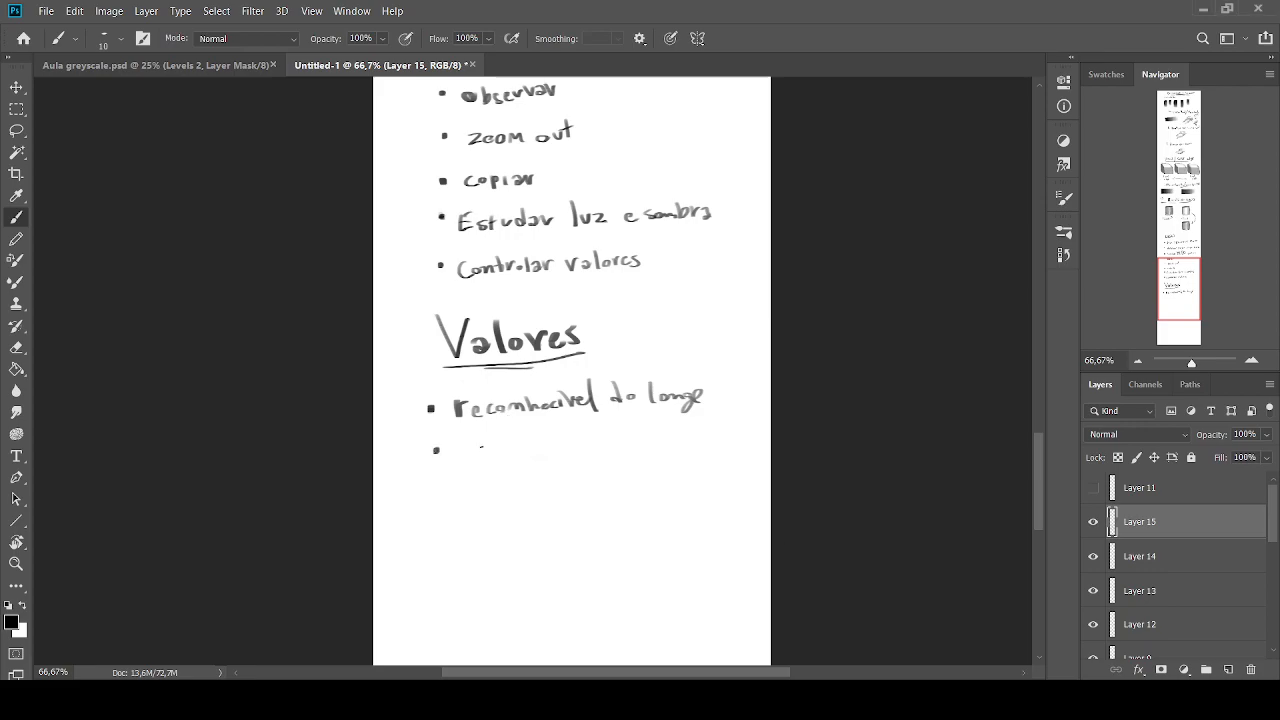
# Handwrite "controlar sombras/luzes" as the second bullet beneath the "Valores" heading
pyautogui.moveTo(479, 455); pyautogui.dragTo(482, 451)
pyautogui.moveTo(485, 450); pyautogui.dragTo(504, 456)
pyautogui.moveTo(511, 439)
pyautogui.mouseDown()
pyautogui.moveTo(513, 457)
pyautogui.moveTo(528, 448)
pyautogui.mouseUp()
pyautogui.moveTo(537, 449); pyautogui.dragTo(643, 455)
pyautogui.moveTo(647, 435)
pyautogui.mouseDown()
pyautogui.moveTo(660, 450)
pyautogui.moveTo(713, 451)
pyautogui.mouseUp()
pyautogui.moveTo(722, 440); pyautogui.dragTo(757, 448)
pyautogui.moveTo(702, 423); pyautogui.dragTo(692, 453)
# Sketch the dark curved outline strokes of a small rounded form beneath the second bullet
pyautogui.click(1251, 360)
pyautogui.moveTo(1178, 283); pyautogui.dragTo(1177, 282)
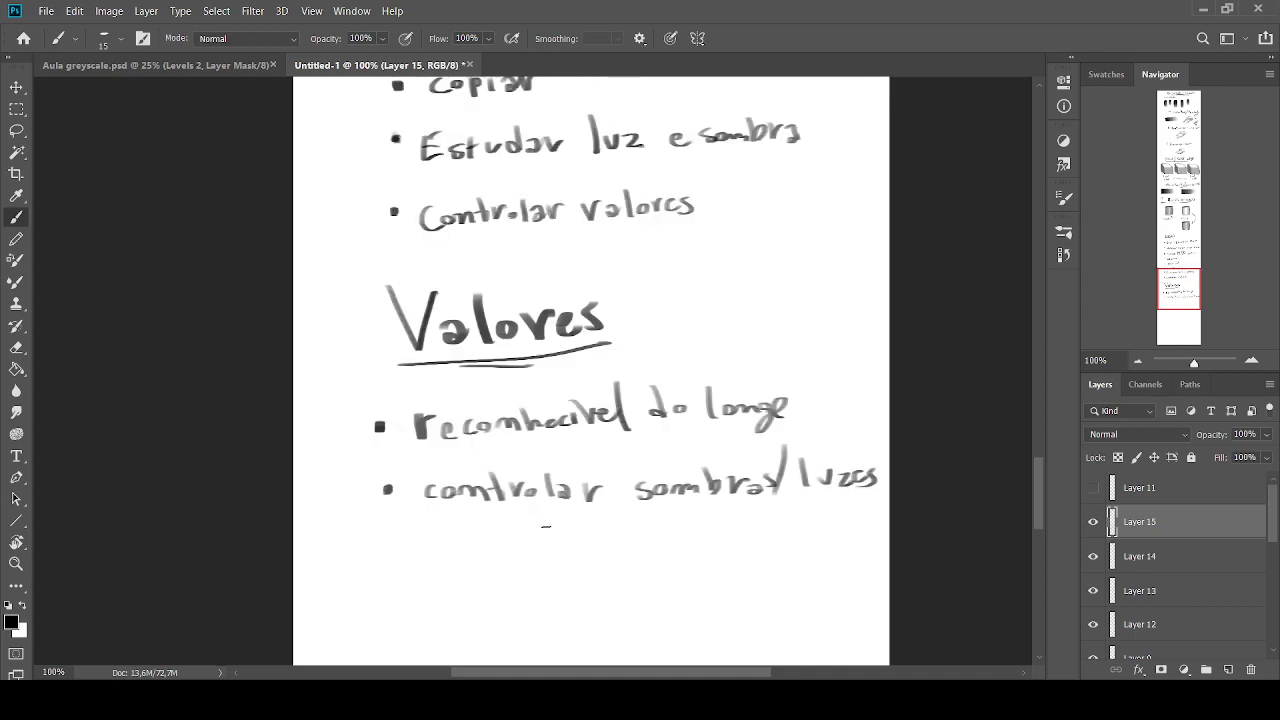
pyautogui.moveTo(617, 531); pyautogui.dragTo(542, 590)
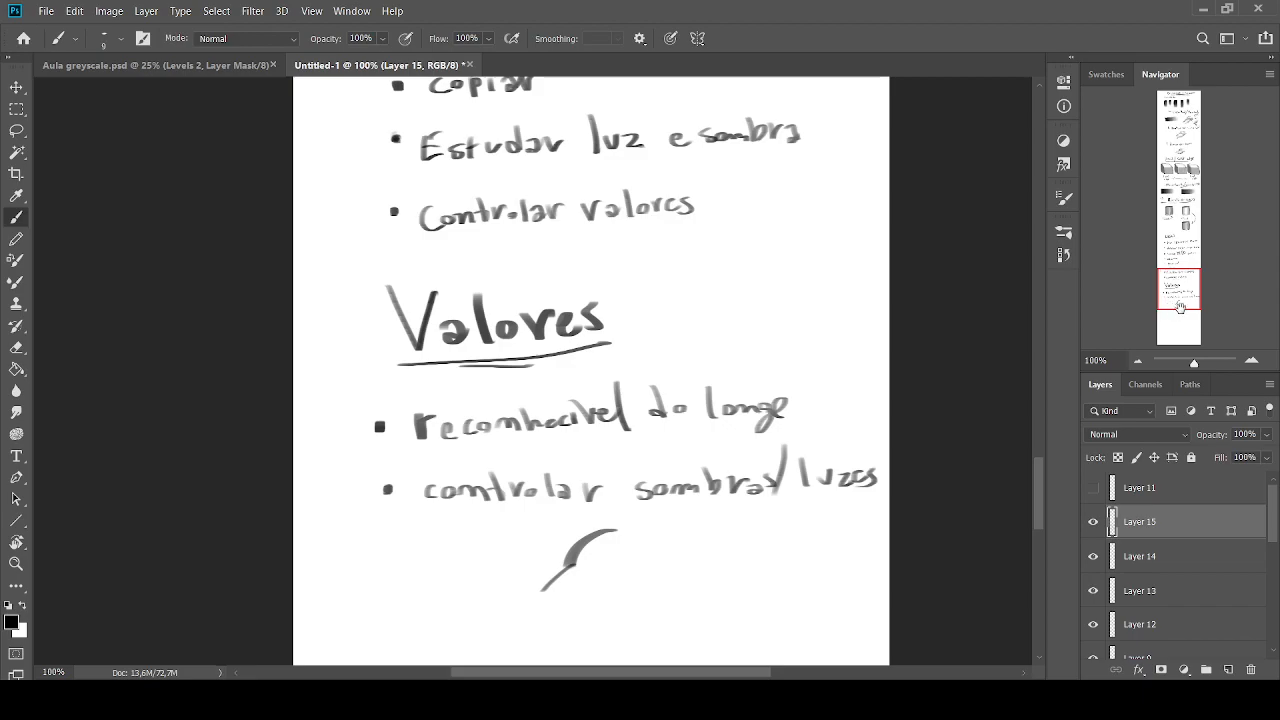
pyautogui.moveTo(1178, 307); pyautogui.dragTo(1180, 322)
pyautogui.moveTo(625, 375); pyautogui.dragTo(577, 377)
pyautogui.moveTo(602, 378)
pyautogui.mouseDown()
pyautogui.moveTo(547, 421)
pyautogui.moveTo(532, 423)
pyautogui.moveTo(562, 408)
pyautogui.moveTo(524, 420)
pyautogui.mouseUp()
# Fill the rounded form with sampled grey tones using a larger brush
pyautogui.press(']')
pyautogui.press(']')
pyautogui.keyDown('alt'); pyautogui.click(582, 387); pyautogui.keyUp('alt')
pyautogui.keyDown('alt'); pyautogui.click(550, 391); pyautogui.keyUp('alt')
pyautogui.keyDown('alt'); pyautogui.click(555, 407); pyautogui.keyUp('alt')
pyautogui.moveTo(620, 366)
pyautogui.mouseDown()
pyautogui.moveTo(544, 363)
pyautogui.moveTo(568, 352)
pyautogui.moveTo(518, 384)
pyautogui.mouseUp()
pyautogui.keyDown('alt'); pyautogui.click(556, 348); pyautogui.keyUp('alt')
pyautogui.keyDown('alt'); pyautogui.click(545, 342); pyautogui.keyUp('alt')
pyautogui.keyDown('alt'); pyautogui.click(564, 357); pyautogui.keyUp('alt')
pyautogui.keyDown('alt'); pyautogui.click(550, 352); pyautogui.keyUp('alt')
pyautogui.moveTo(541, 368)
pyautogui.mouseDown()
pyautogui.moveTo(505, 397)
pyautogui.moveTo(548, 407)
pyautogui.moveTo(514, 421)
pyautogui.moveTo(518, 400)
pyautogui.mouseUp()
# Blend lighter greys and white into the form's interior and its fading lower end
pyautogui.keyDown('alt'); pyautogui.click(540, 385); pyautogui.keyUp('alt')
pyautogui.keyDown('alt'); pyautogui.click(555, 389); pyautogui.keyUp('alt')
pyautogui.keyDown('alt'); pyautogui.click(563, 402); pyautogui.keyUp('alt')
pyautogui.keyDown('alt'); pyautogui.click(558, 405); pyautogui.keyUp('alt')
pyautogui.keyDown('alt'); pyautogui.click(543, 379); pyautogui.keyUp('alt')
pyautogui.moveTo(550, 367)
pyautogui.mouseDown()
pyautogui.moveTo(528, 377)
pyautogui.moveTo(536, 358)
pyautogui.moveTo(567, 362)
pyautogui.moveTo(494, 404)
pyautogui.moveTo(514, 407)
pyautogui.mouseUp()
pyautogui.keyDown('alt'); pyautogui.click(542, 356); pyautogui.keyUp('alt')
pyautogui.keyDown('alt'); pyautogui.click(560, 354); pyautogui.keyUp('alt')
pyautogui.keyDown('alt'); pyautogui.click(550, 355); pyautogui.keyUp('alt')
pyautogui.keyDown('alt'); pyautogui.click(536, 387); pyautogui.keyUp('alt')
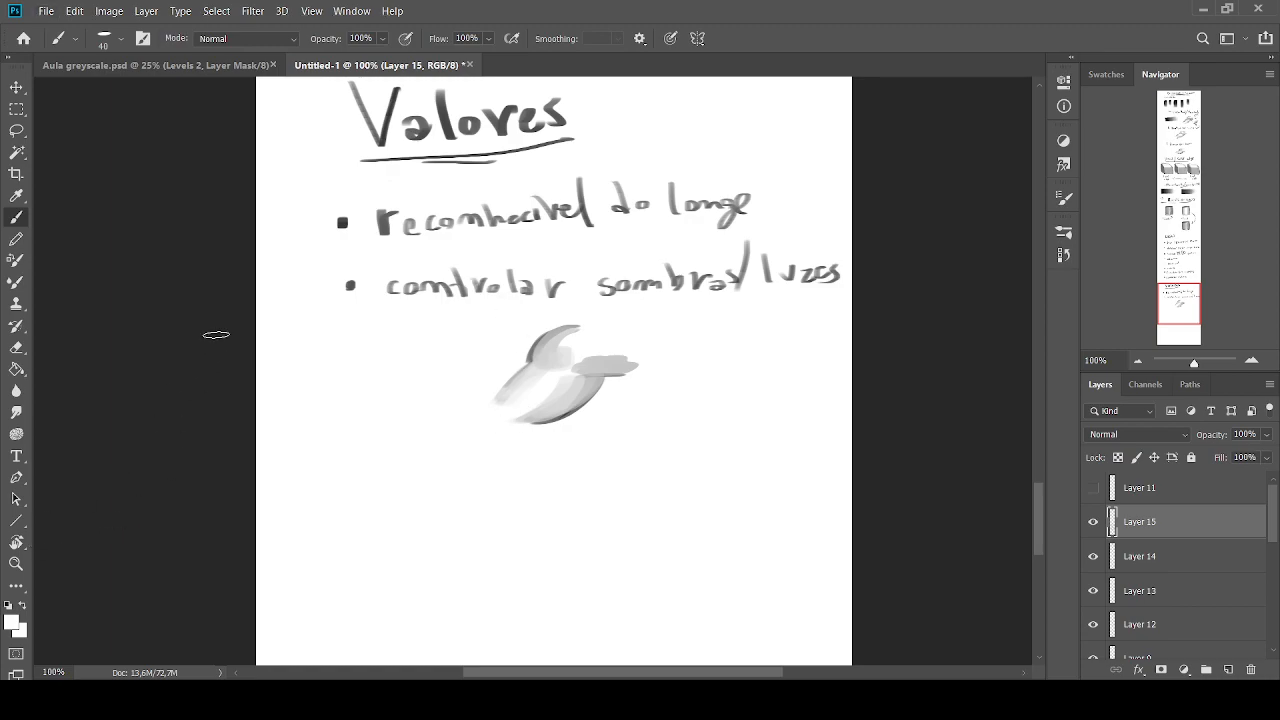
# Draw two thin dark grey lines as a band across the rounded form, using a colour sampled from the lettering and a small brush
pyautogui.keyDown('alt'); pyautogui.click(470, 219); pyautogui.keyUp('alt')
pyautogui.press('[')
pyautogui.press('[')
pyautogui.press('[')
pyautogui.press('[')
pyautogui.moveTo(552, 384); pyautogui.dragTo(524, 370)
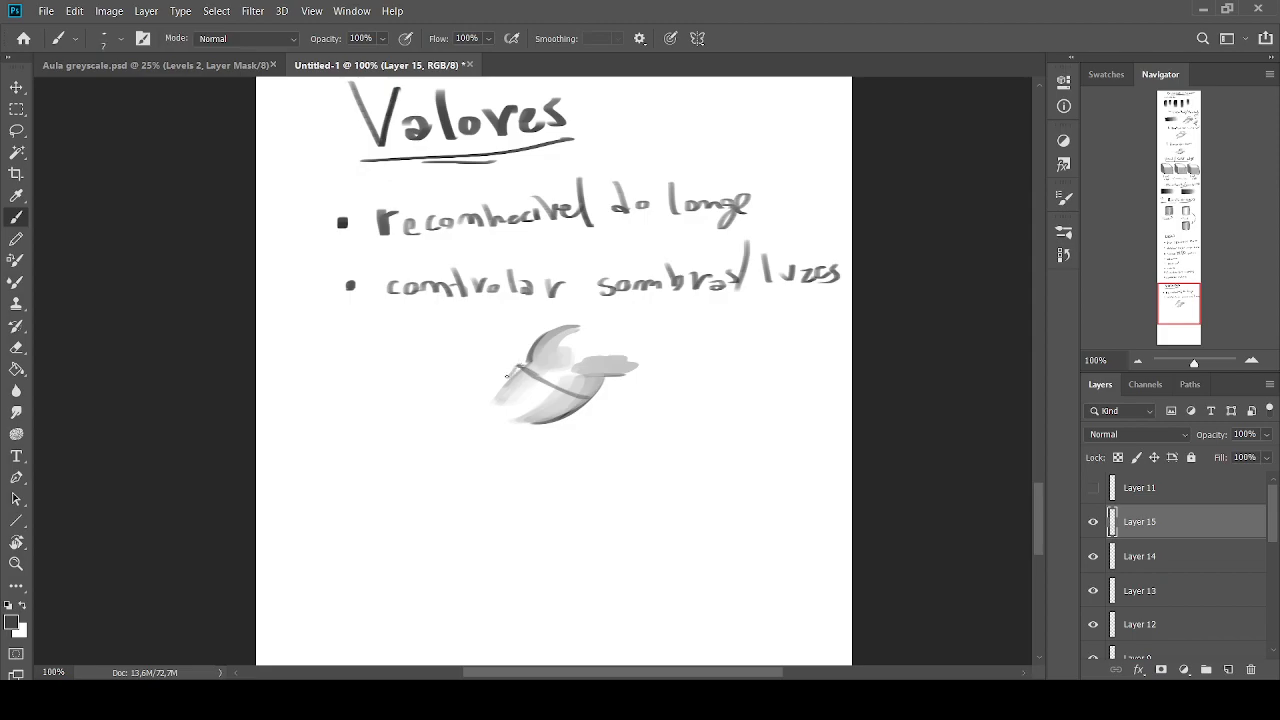
pyautogui.moveTo(526, 397)
pyautogui.mouseDown()
pyautogui.moveTo(568, 416)
pyautogui.moveTo(592, 400)
pyautogui.moveTo(570, 413)
pyautogui.mouseUp()
# Shade the band on the rounded form with sampled light greys, using a brush of about size 10
pyautogui.press(']')
pyautogui.press(']')
pyautogui.press(']')
pyautogui.keyDown('alt'); pyautogui.click(561, 409); pyautogui.keyUp('alt')
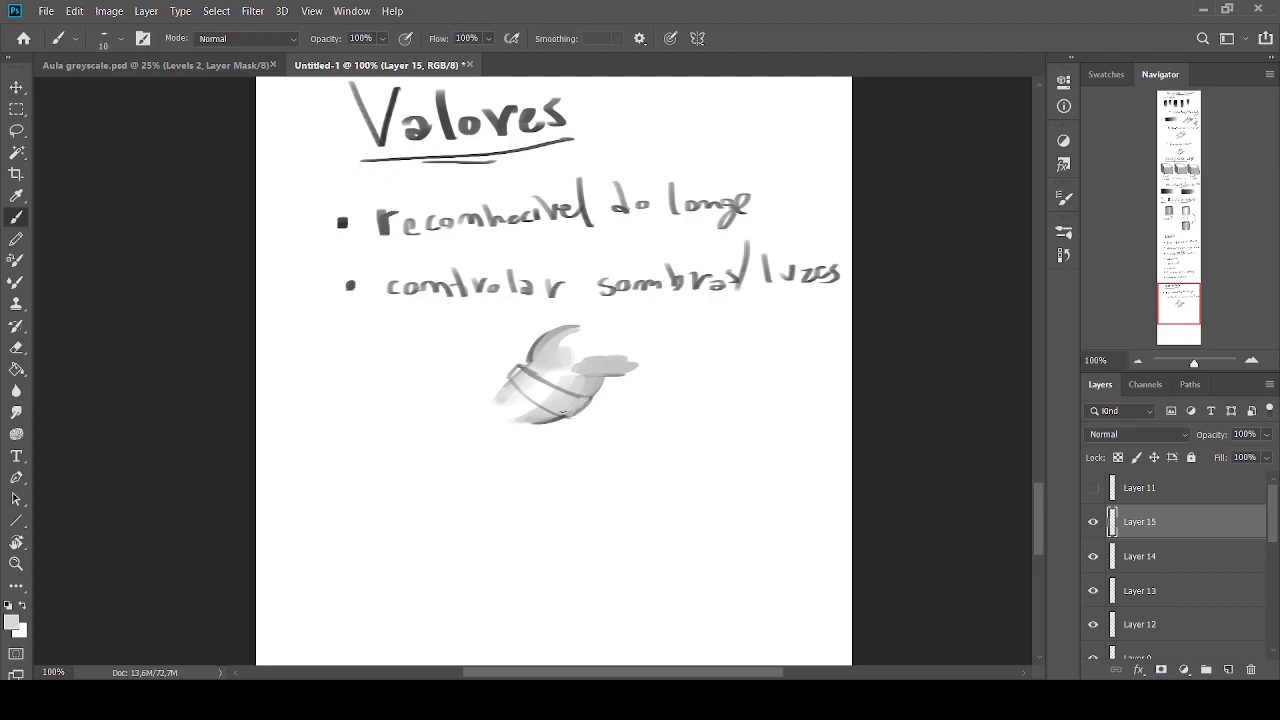
pyautogui.keyDown('alt'); pyautogui.click(530, 377); pyautogui.keyUp('alt')
pyautogui.moveTo(524, 374); pyautogui.dragTo(516, 378)
pyautogui.keyDown('alt'); pyautogui.click(561, 416); pyautogui.keyUp('alt')
pyautogui.press('[')
pyautogui.keyDown('alt'); pyautogui.click(572, 410); pyautogui.keyUp('alt')
pyautogui.keyDown('alt'); pyautogui.click(565, 396); pyautogui.keyUp('alt')
pyautogui.keyDown('alt'); pyautogui.click(543, 386); pyautogui.keyUp('alt')
pyautogui.moveTo(532, 377); pyautogui.dragTo(550, 381)
pyautogui.press(']')
pyautogui.keyDown('alt'); pyautogui.click(575, 389); pyautogui.keyUp('alt')
pyautogui.keyDown('alt'); pyautogui.click(548, 386); pyautogui.keyUp('alt')
pyautogui.keyDown('alt'); pyautogui.click(523, 372); pyautogui.keyUp('alt')
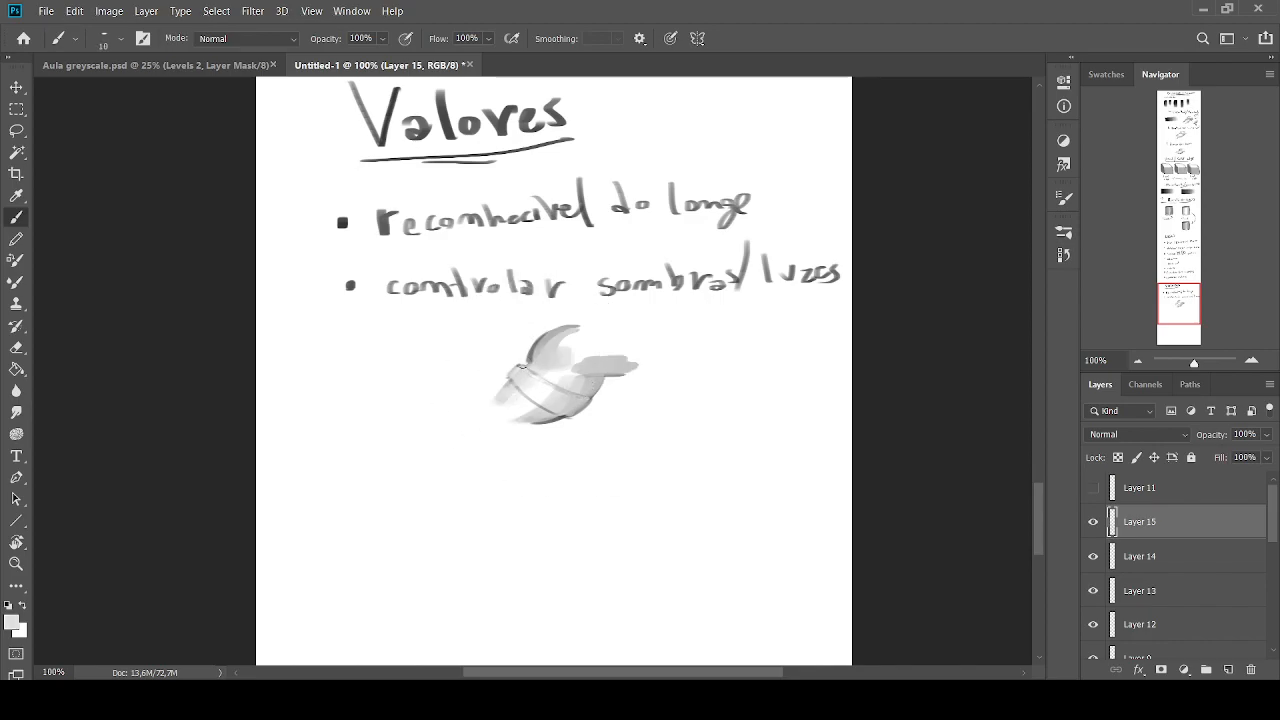
# Soften the band's edges and lighten its middle with sampled pale tones and white
pyautogui.keyDown('alt'); pyautogui.click(534, 401); pyautogui.keyUp('alt')
pyautogui.keyDown('alt'); pyautogui.click(562, 403); pyautogui.keyUp('alt')
pyautogui.keyDown('alt'); pyautogui.click(530, 391); pyautogui.keyUp('alt')
pyautogui.keyDown('alt'); pyautogui.click(567, 403); pyautogui.keyUp('alt')
pyautogui.keyDown('alt'); pyautogui.click(579, 405); pyautogui.keyUp('alt')
pyautogui.keyDown('alt'); pyautogui.click(562, 401); pyautogui.keyUp('alt')
pyautogui.keyDown('alt'); pyautogui.click(523, 376); pyautogui.keyUp('alt')
pyautogui.keyDown('alt'); pyautogui.click(525, 394); pyautogui.keyUp('alt')
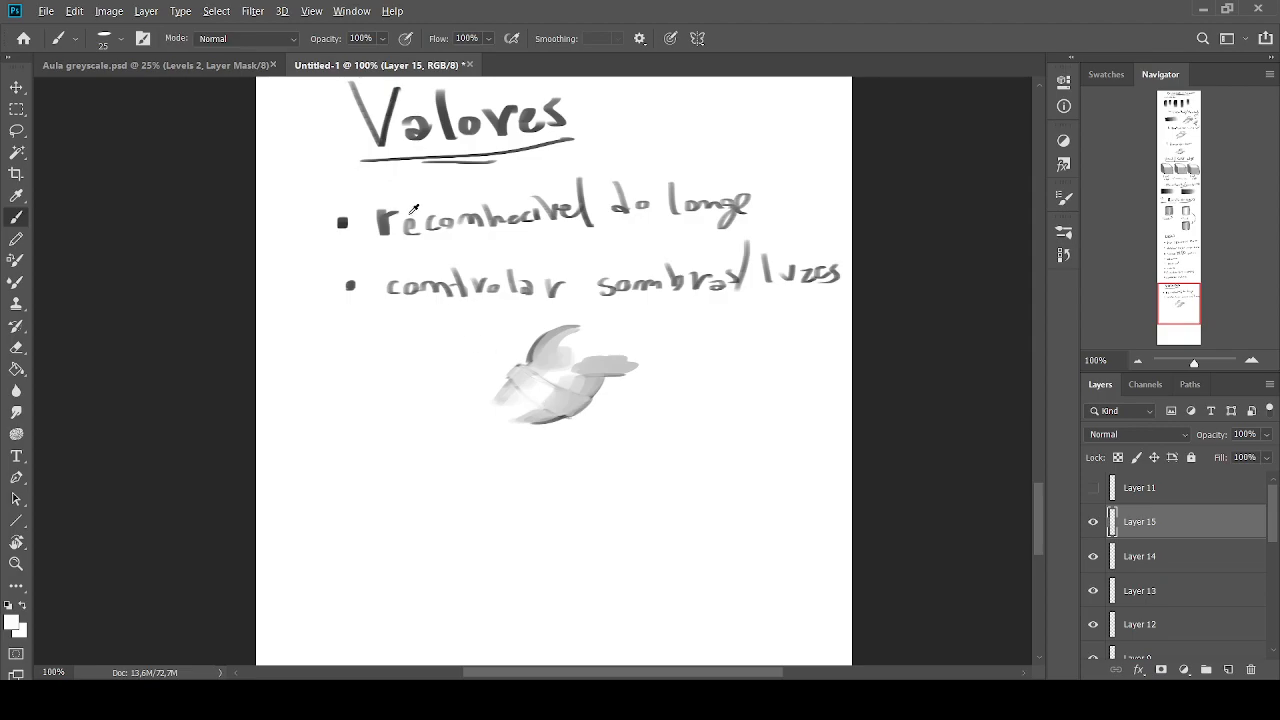
# Repaint the band's lower edge with dark grey sampled from the heading, varying the brush size
pyautogui.keyDown('alt'); pyautogui.click(373, 132); pyautogui.keyUp('alt')
pyautogui.press('[')
pyautogui.press('[')
pyautogui.press('[')
pyautogui.keyDown('alt'); pyautogui.click(563, 412); pyautogui.keyUp('alt')
pyautogui.press(']')
pyautogui.press(']')
pyautogui.keyDown('alt'); pyautogui.click(527, 396); pyautogui.keyUp('alt')
# Refine the band's upper edge and surface with sampled dark and light greys using small brushes
pyautogui.press('[')
pyautogui.moveTo(530, 371)
pyautogui.mouseDown()
pyautogui.moveTo(565, 411)
pyautogui.moveTo(580, 393)
pyautogui.moveTo(551, 379)
pyautogui.mouseUp()
pyautogui.keyDown('alt'); pyautogui.click(561, 419); pyautogui.keyUp('alt')
pyautogui.press('[')
pyautogui.keyDown('alt'); pyautogui.click(557, 375); pyautogui.keyUp('alt')
pyautogui.press(']')
pyautogui.press(']')
pyautogui.keyDown('alt'); pyautogui.click(577, 389); pyautogui.keyUp('alt')
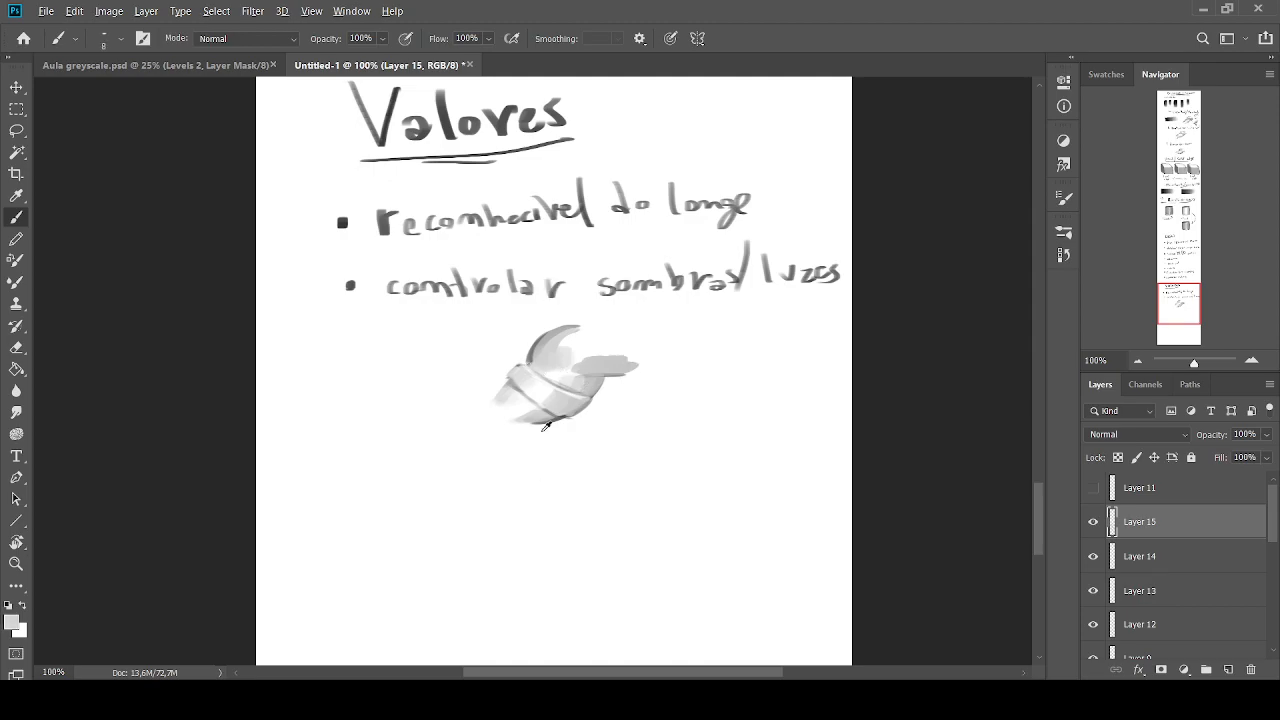
# Darken the form beside the band's lower edge with grey sampled from the heading, and check the sketch at 66.67% and 50% zoom
pyautogui.keyDown('alt'); pyautogui.click(562, 413); pyautogui.keyUp('alt')
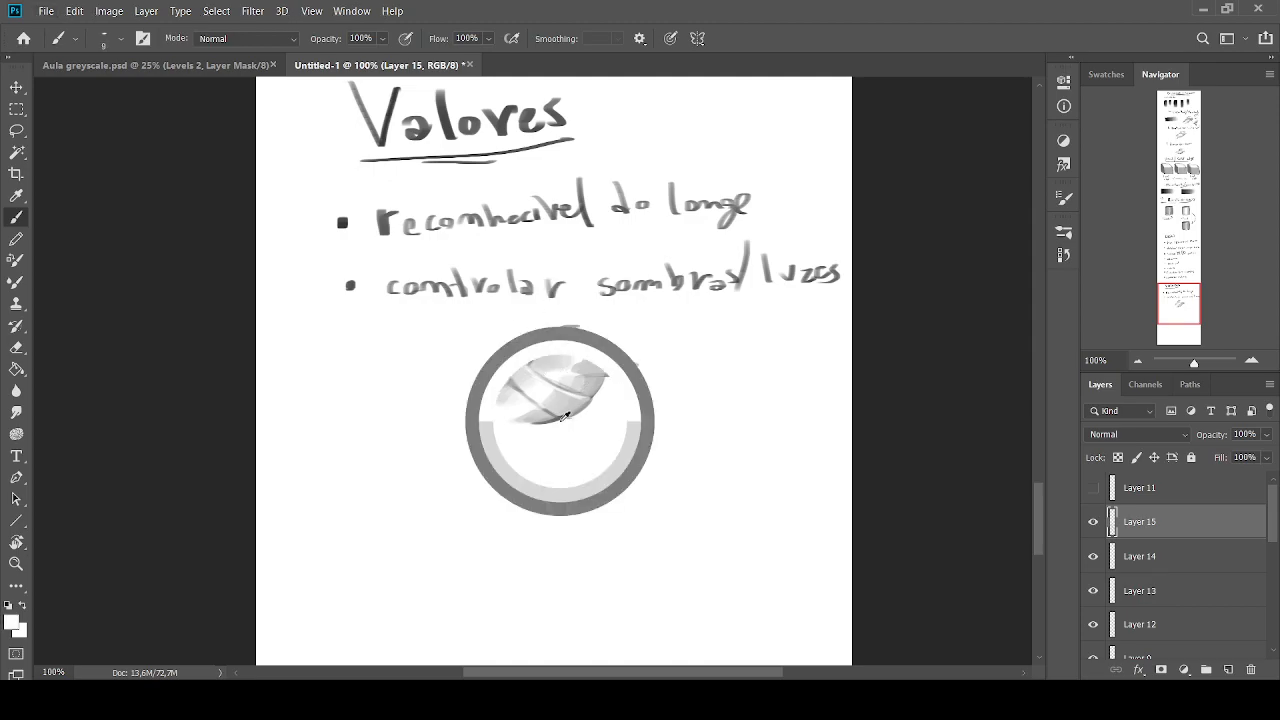
pyautogui.keyDown('alt'); pyautogui.click(448, 130); pyautogui.keyUp('alt')
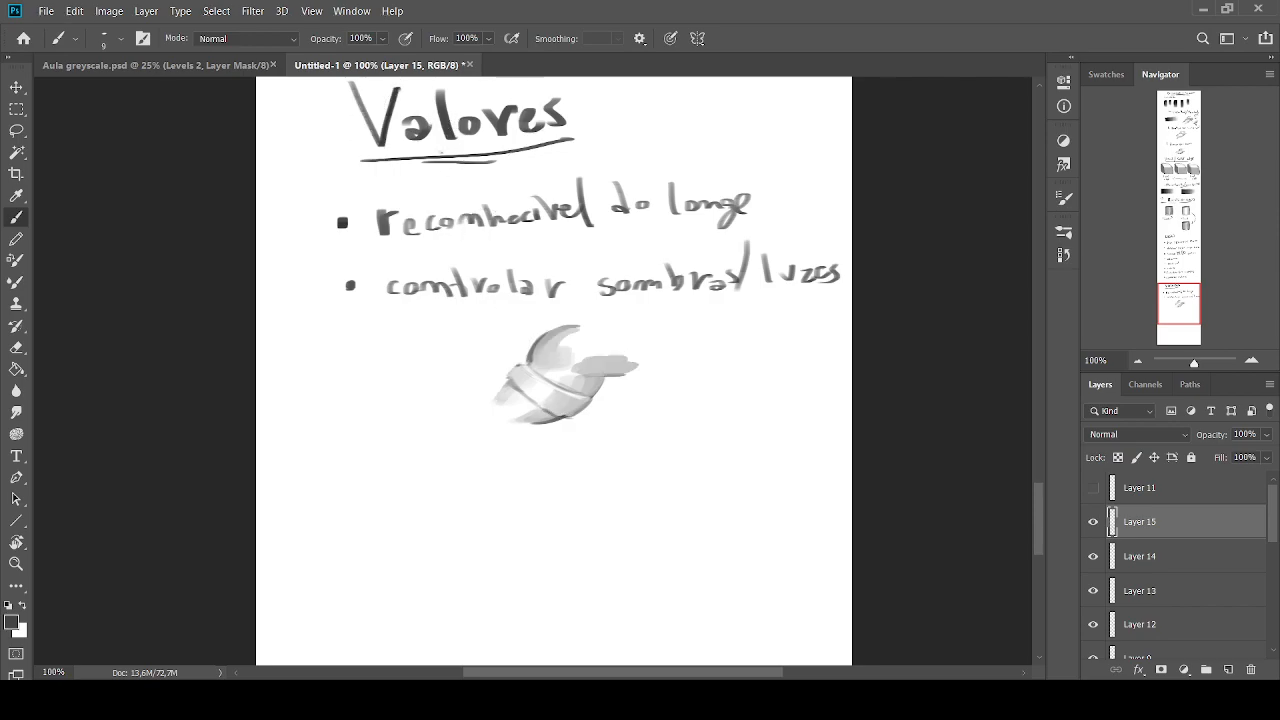
pyautogui.moveTo(549, 415); pyautogui.dragTo(497, 386)
pyautogui.click(1137, 361)
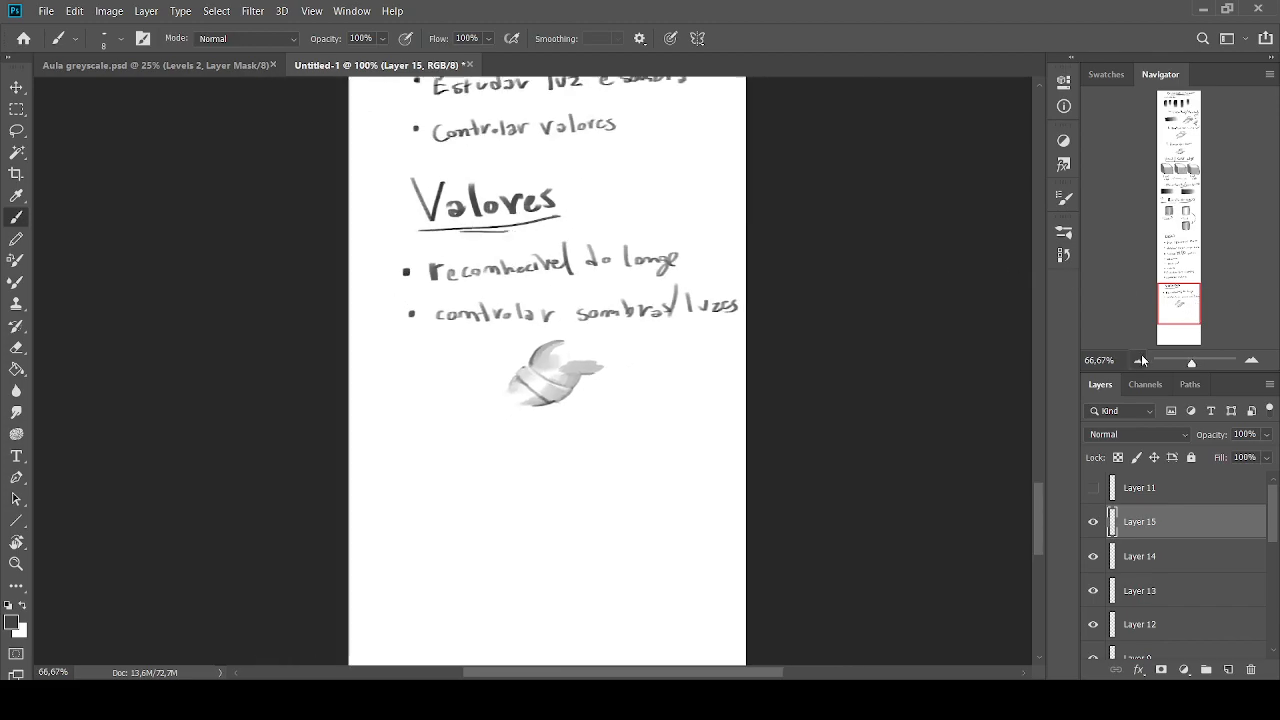
pyautogui.click(1137, 361)
pyautogui.click(1243, 241)
pyautogui.moveTo(1195, 227); pyautogui.dragTo(1190, 292)
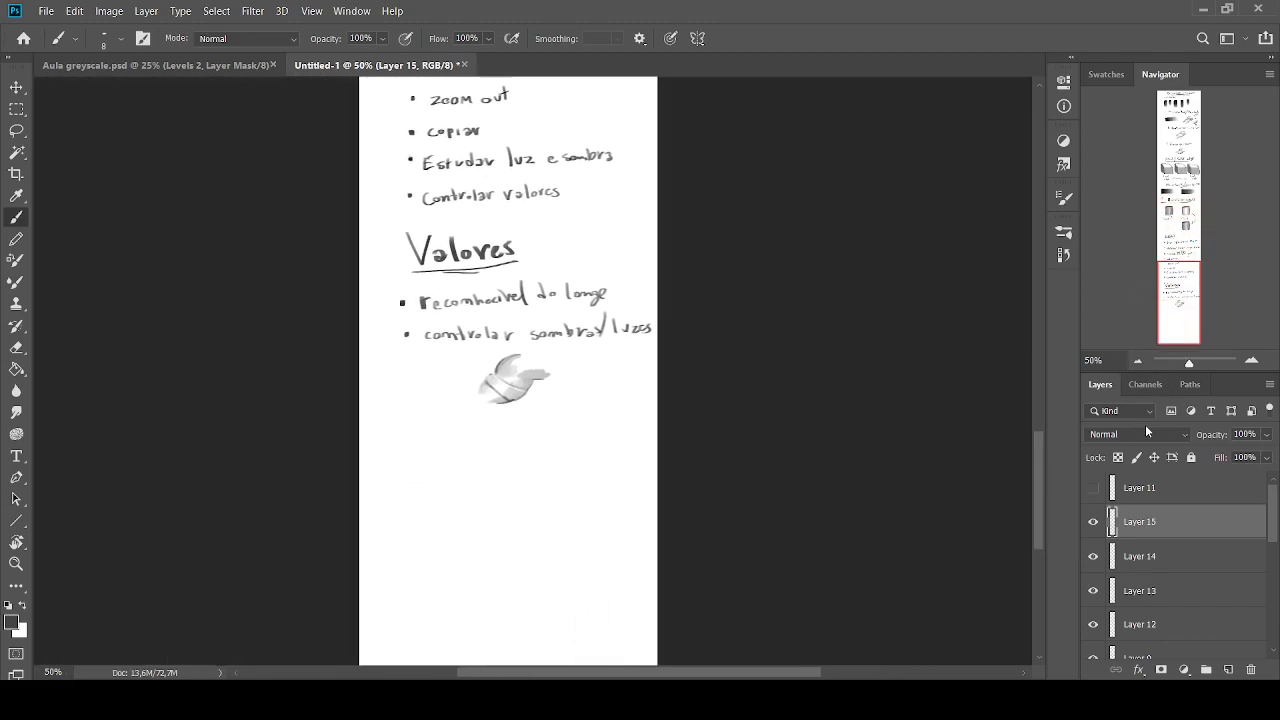
pyautogui.click(1251, 360)
pyautogui.click(1251, 360)
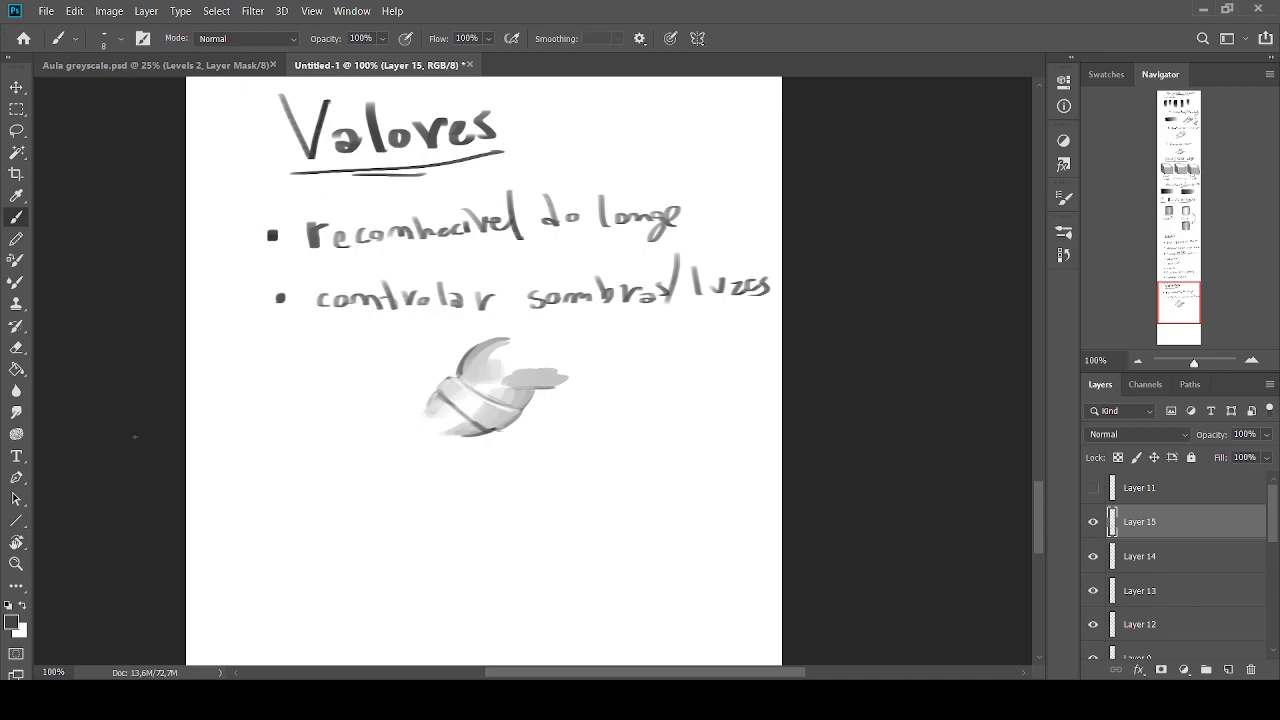
# Restore the default colours and handwrite "Enfase" as the third bullet beneath the sketch with a small brush
pyautogui.click(8, 606)
pyautogui.press(']')
pyautogui.press(']')
pyautogui.press(']')
pyautogui.moveTo(272, 484); pyautogui.dragTo(321, 496)
pyautogui.press('[')
pyautogui.moveTo(303, 490); pyautogui.dragTo(316, 479)
pyautogui.moveTo(328, 488); pyautogui.dragTo(342, 498)
pyautogui.moveTo(360, 483)
pyautogui.mouseDown()
pyautogui.moveTo(353, 506)
pyautogui.moveTo(365, 492)
pyautogui.mouseUp()
pyautogui.moveTo(368, 484); pyautogui.dragTo(386, 497)
pyautogui.moveTo(401, 481); pyautogui.dragTo(394, 497)
pyautogui.moveTo(406, 490); pyautogui.dragTo(421, 490)
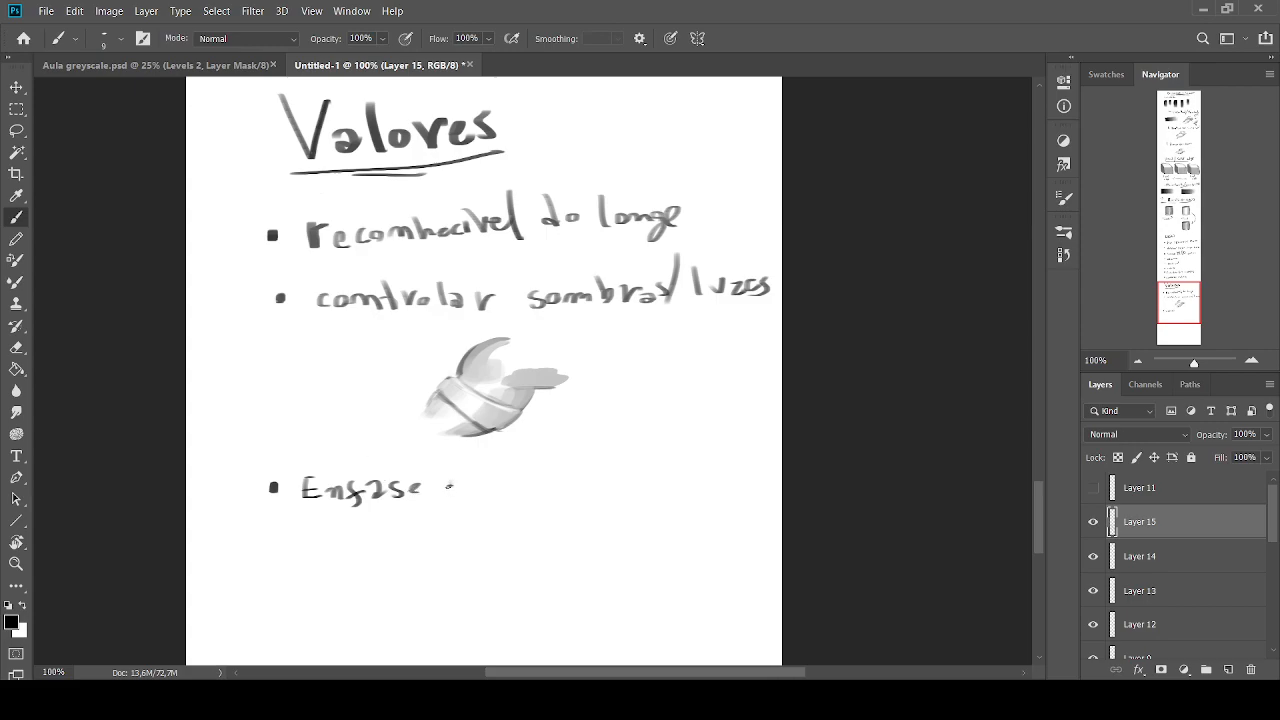
# Underline the "Enfase" bullet with a brush of size 15
pyautogui.press(']')
pyautogui.press(']')
pyautogui.moveTo(449, 505); pyautogui.dragTo(284, 507)
# Switch to the Aula greyscale.psd portrait, show Layer 2 and set its blend mode to Color
pyautogui.click(150, 66)
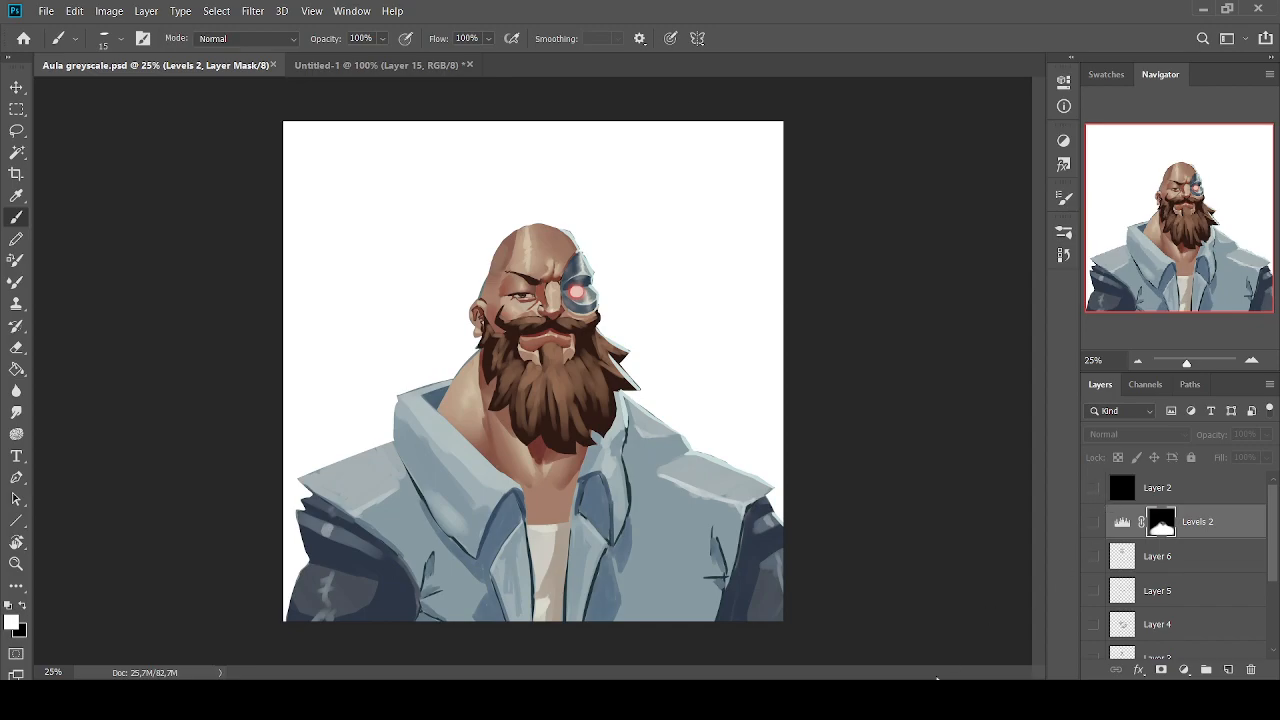
pyautogui.click(1204, 9)
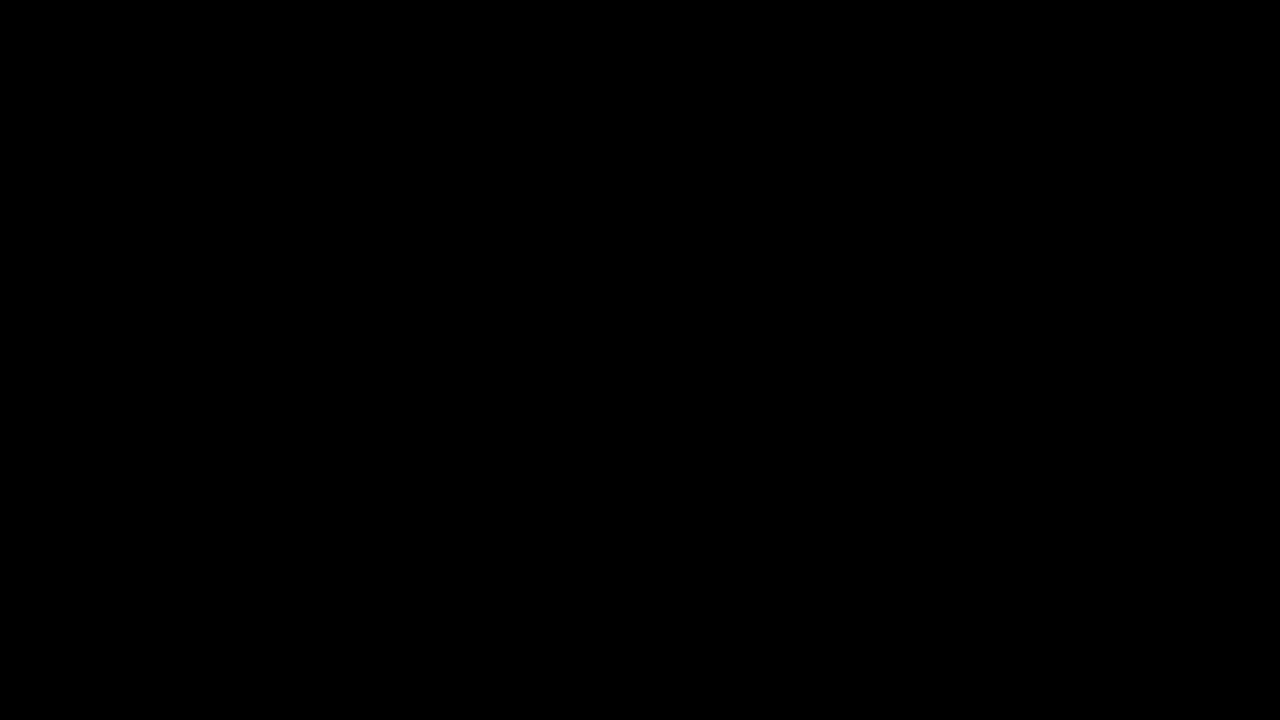
pyautogui.hotkey('alt', 'Tab')
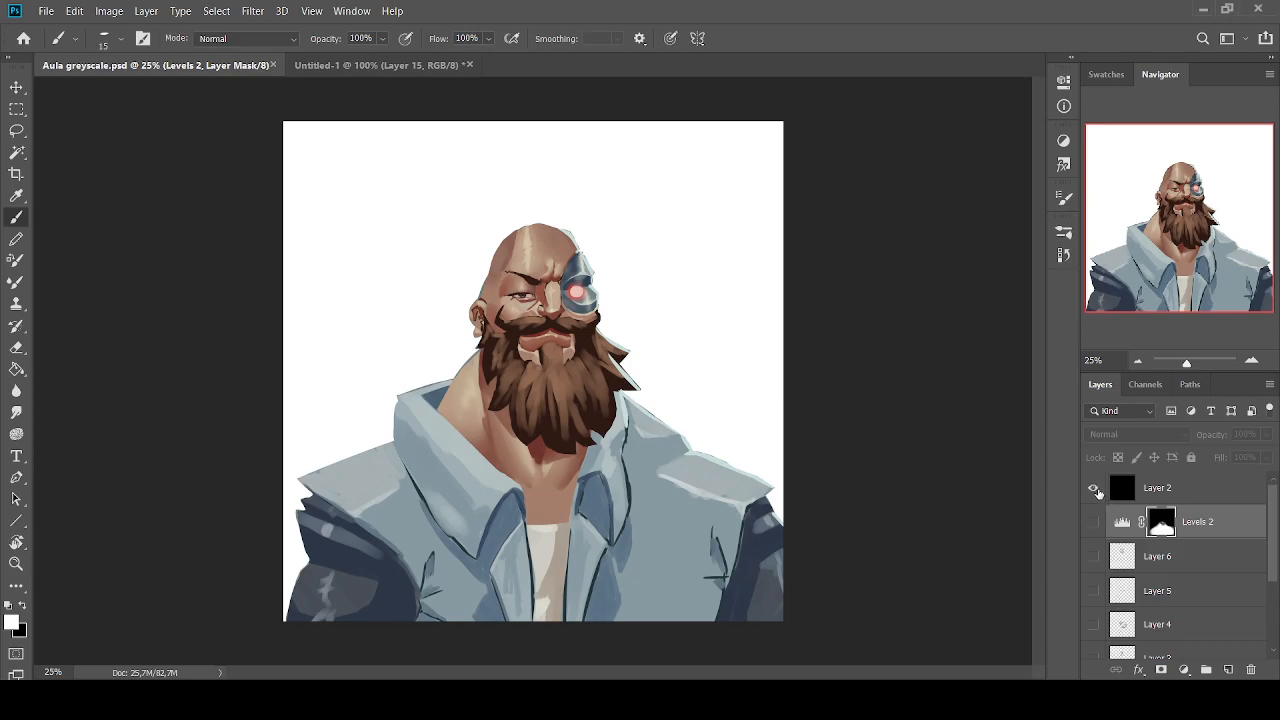
pyautogui.click(1176, 495)
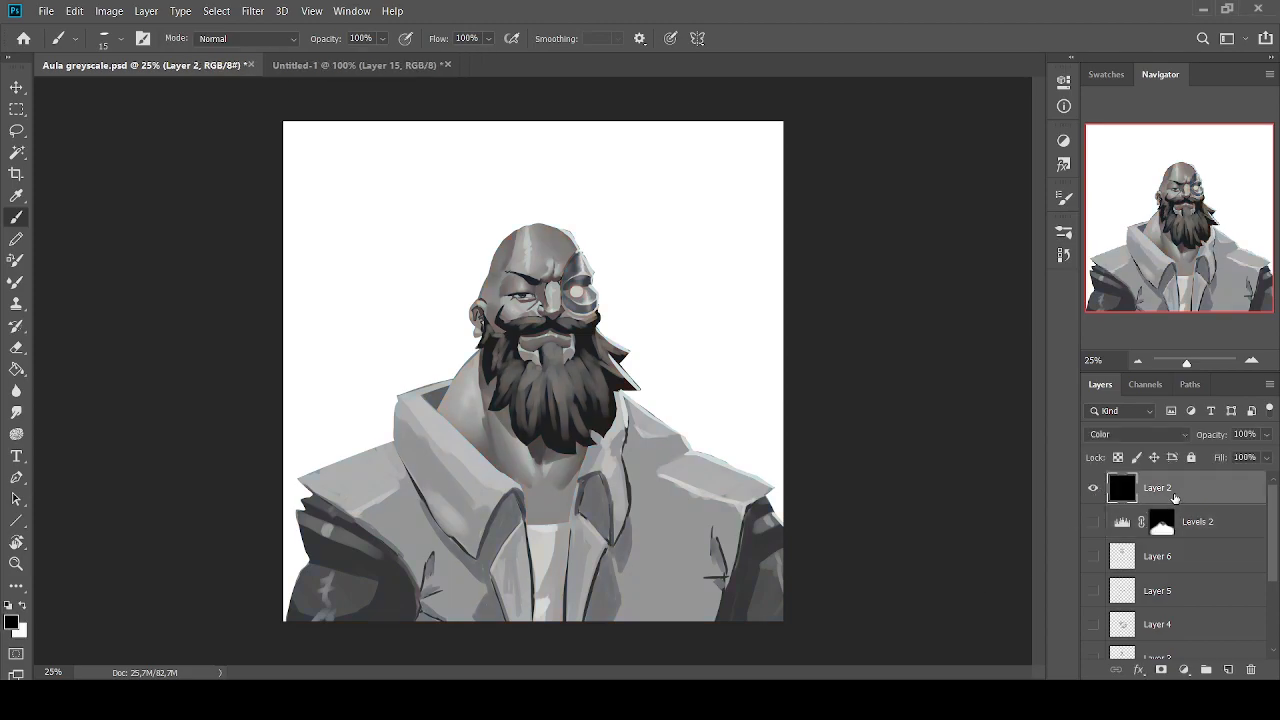
pyautogui.click(1112, 435)
pyautogui.click(1092, 224)
pyautogui.click(1123, 432)
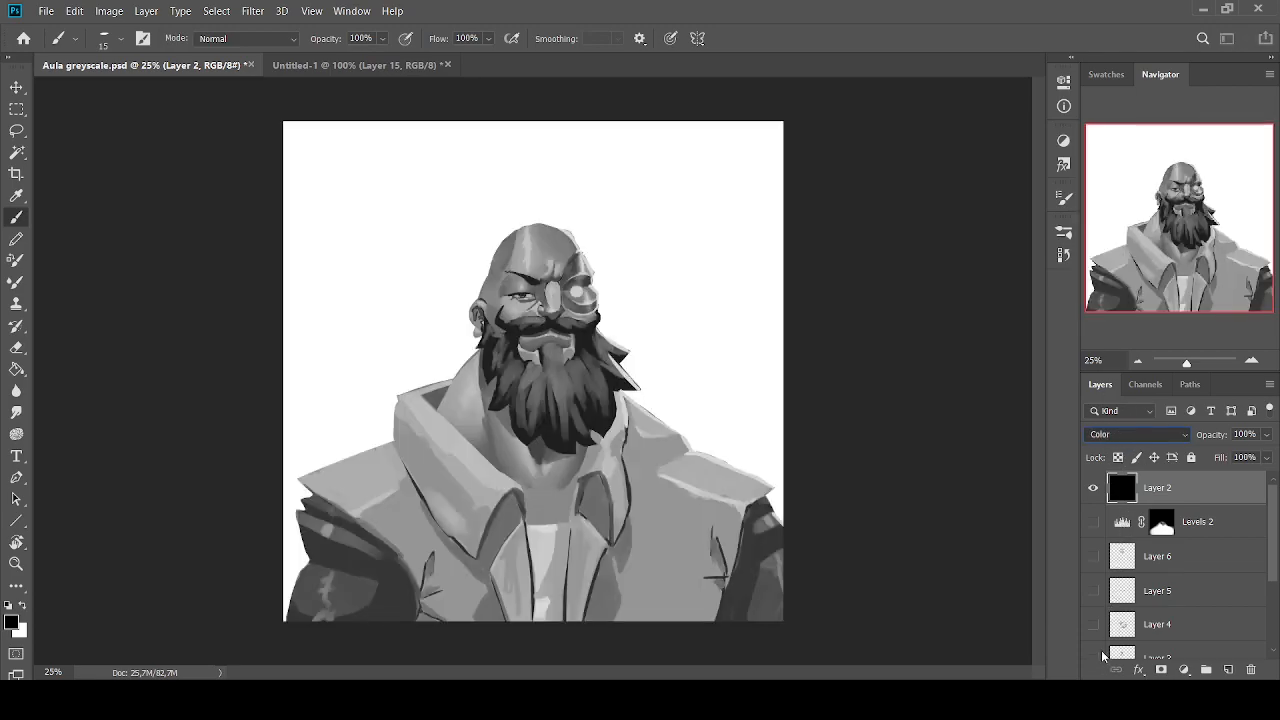
pyautogui.click(1101, 651)
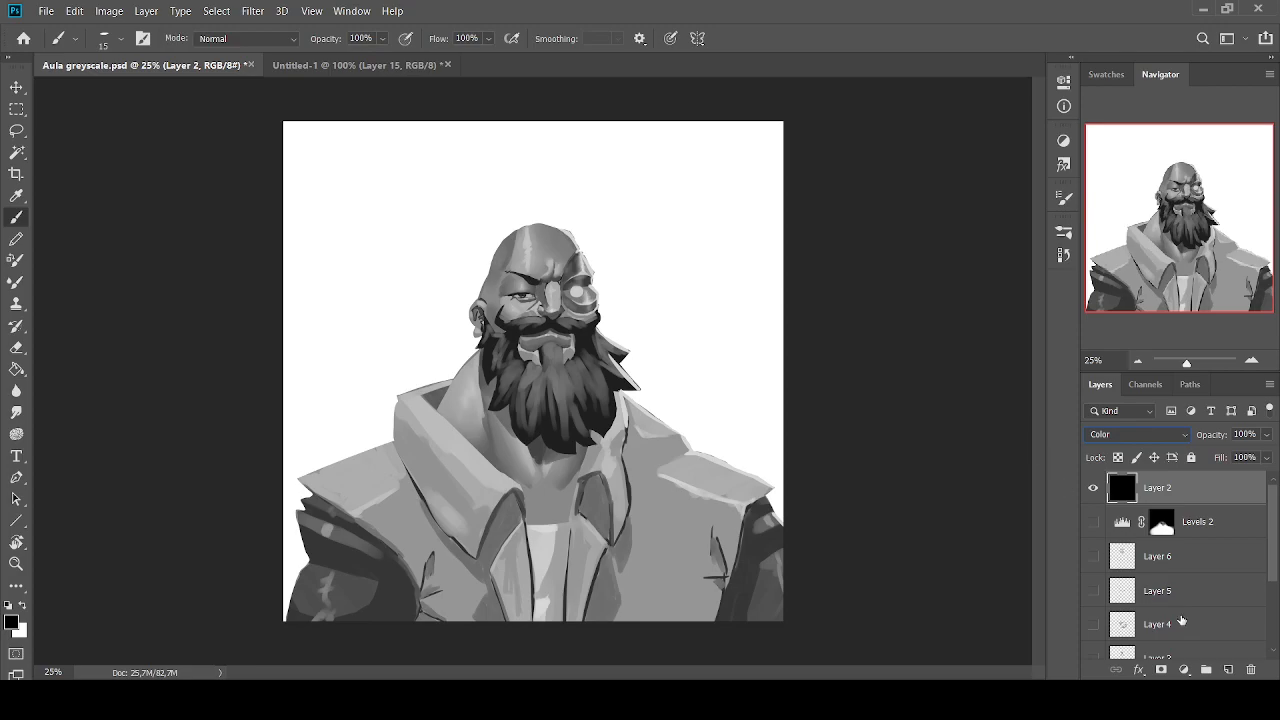
# Add a new layer above Layer 2 and draw black arrows pointing at the collar, jacket, beard and top of the head
pyautogui.click(1228, 669)
pyautogui.press(']')
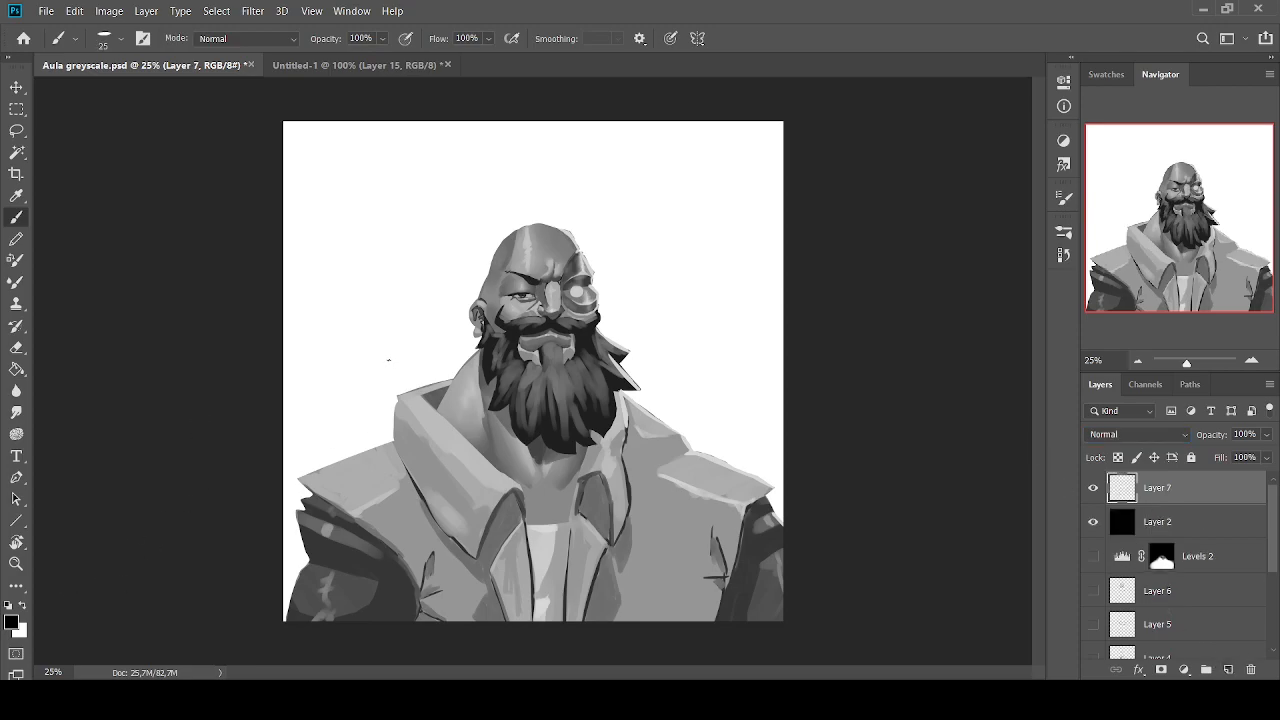
pyautogui.press(']')
pyautogui.moveTo(362, 414)
pyautogui.mouseDown()
pyautogui.moveTo(412, 475)
pyautogui.moveTo(372, 488)
pyautogui.mouseUp()
pyautogui.moveTo(420, 472); pyautogui.dragTo(323, 425)
pyautogui.moveTo(673, 410)
pyautogui.mouseDown()
pyautogui.moveTo(647, 500)
pyautogui.moveTo(715, 488)
pyautogui.moveTo(716, 433)
pyautogui.mouseUp()
pyautogui.press(']')
pyautogui.moveTo(643, 318)
pyautogui.mouseDown()
pyautogui.moveTo(667, 354)
pyautogui.moveTo(696, 322)
pyautogui.mouseUp()
pyautogui.press(']')
pyautogui.moveTo(522, 192); pyautogui.dragTo(522, 228)
pyautogui.moveTo(466, 225)
pyautogui.mouseDown()
pyautogui.moveTo(528, 227)
pyautogui.moveTo(458, 225)
pyautogui.mouseUp()
pyautogui.moveTo(470, 190); pyautogui.dragTo(514, 222)
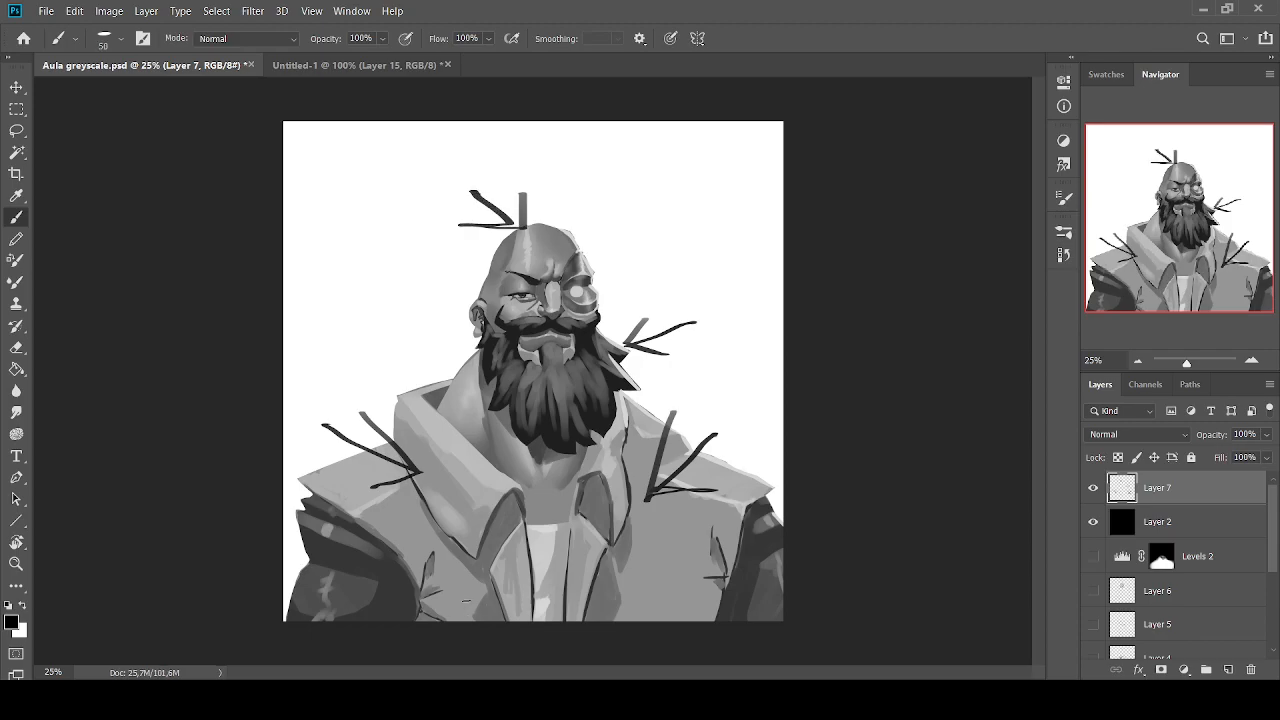
# Draw trial strokes over both collar sides and along the shoulder edge, and undo them
pyautogui.press('[')
pyautogui.moveTo(482, 482)
pyautogui.mouseDown()
pyautogui.moveTo(394, 407)
pyautogui.moveTo(415, 386)
pyautogui.moveTo(515, 491)
pyautogui.mouseUp()
pyautogui.hotkey('ctrl', 'z')
pyautogui.moveTo(614, 478)
pyautogui.mouseDown()
pyautogui.moveTo(632, 408)
pyautogui.moveTo(590, 474)
pyautogui.mouseUp()
pyautogui.hotkey('ctrl', 'z')
pyautogui.moveTo(626, 427)
pyautogui.mouseDown()
pyautogui.moveTo(664, 430)
pyautogui.moveTo(658, 467)
pyautogui.moveTo(756, 498)
pyautogui.mouseUp()
pyautogui.hotkey('ctrl', 'z')
pyautogui.hotkey('ctrl', 'z')
pyautogui.hotkey('ctrl', 'z')
pyautogui.hotkey('ctrl', 'z')
pyautogui.hotkey('ctrl', 'z')
pyautogui.hotkey('ctrl', 'z')
pyautogui.hotkey('ctrl', 'z')
pyautogui.hotkey('ctrl', 'z')
pyautogui.hotkey('ctrl', 'z')
# Draw trial strokes along the collar edge, the head and the shoulder flap, and undo them
pyautogui.moveTo(405, 411)
pyautogui.mouseDown()
pyautogui.moveTo(450, 425)
pyautogui.moveTo(401, 393)
pyautogui.moveTo(484, 372)
pyautogui.moveTo(467, 374)
pyautogui.mouseUp()
pyautogui.moveTo(533, 271); pyautogui.dragTo(518, 224)
pyautogui.moveTo(516, 167); pyautogui.dragTo(483, 190)
pyautogui.hotkey('ctrl', 'z')
pyautogui.hotkey('ctrl', 'z')
pyautogui.hotkey('ctrl', 'z')
pyautogui.hotkey('ctrl', 'z')
pyautogui.moveTo(682, 488)
pyautogui.mouseDown()
pyautogui.moveTo(660, 474)
pyautogui.moveTo(718, 467)
pyautogui.mouseUp()
pyautogui.hotkey('ctrl', 'z')
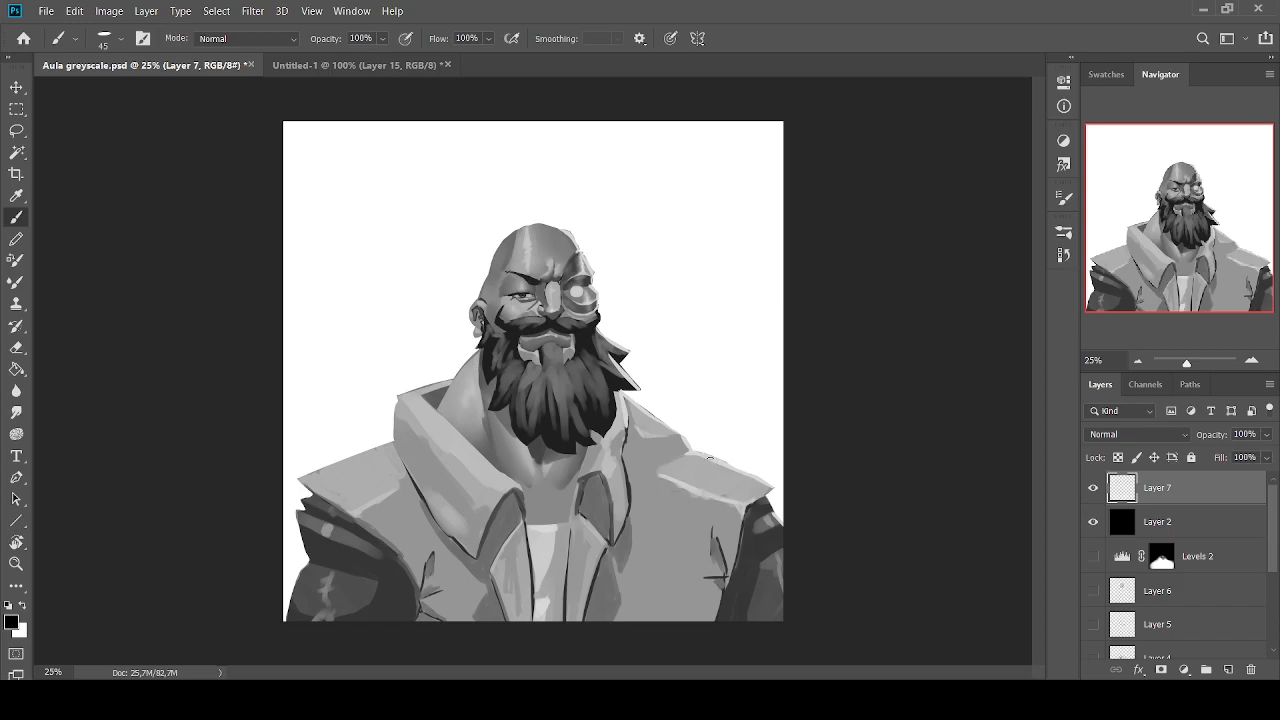
# Check the portrait at 5% zoom, draw an arrow beside the figure with a larger brush, and undo it
pyautogui.click(1137, 361)
pyautogui.click(1137, 361)
pyautogui.click(1137, 361)
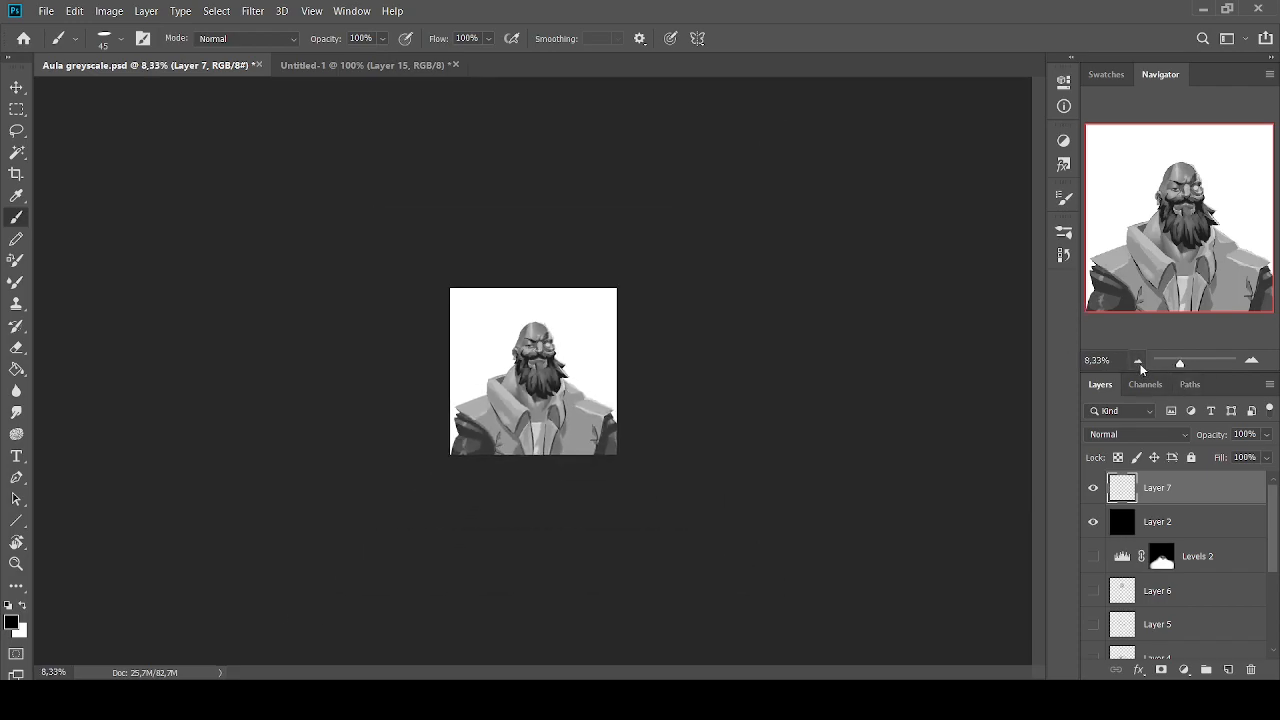
pyautogui.click(1138, 362)
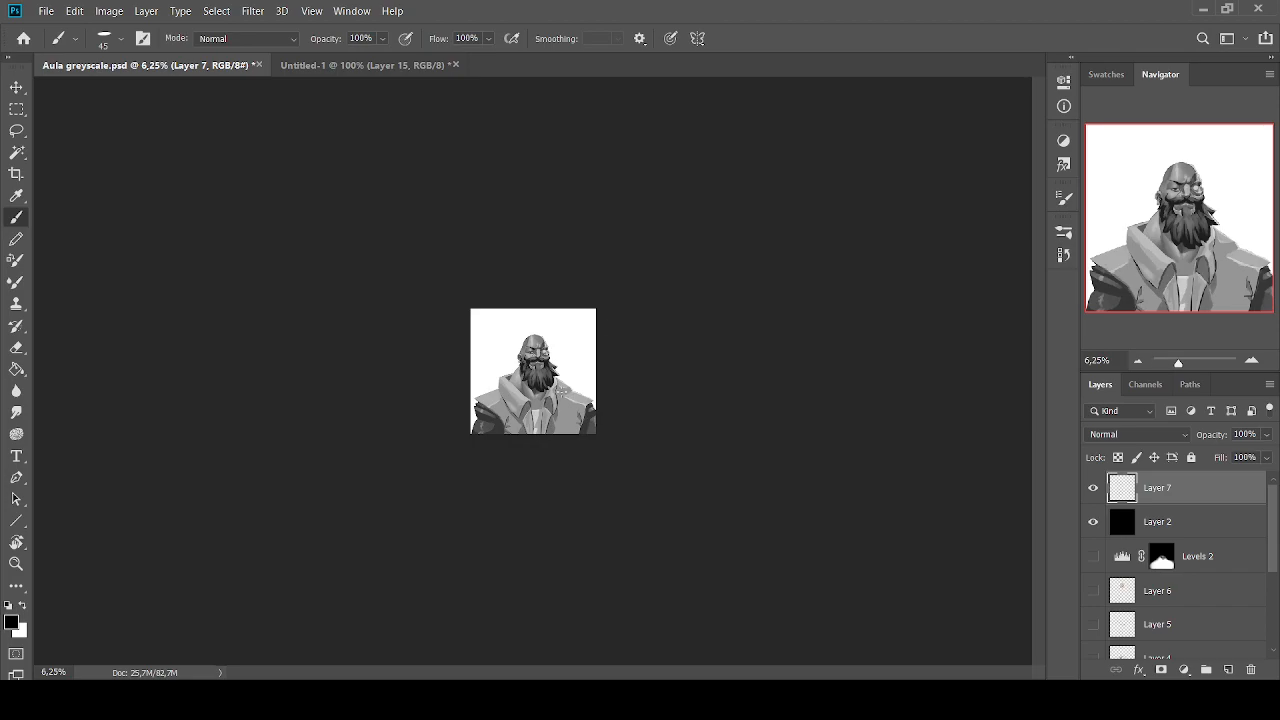
pyautogui.press(']')
pyautogui.press(']')
pyautogui.press(']')
pyautogui.press(']')
pyautogui.press(']')
pyautogui.click(1138, 362)
pyautogui.moveTo(505, 357)
pyautogui.mouseDown()
pyautogui.moveTo(486, 369)
pyautogui.moveTo(505, 367)
pyautogui.mouseUp()
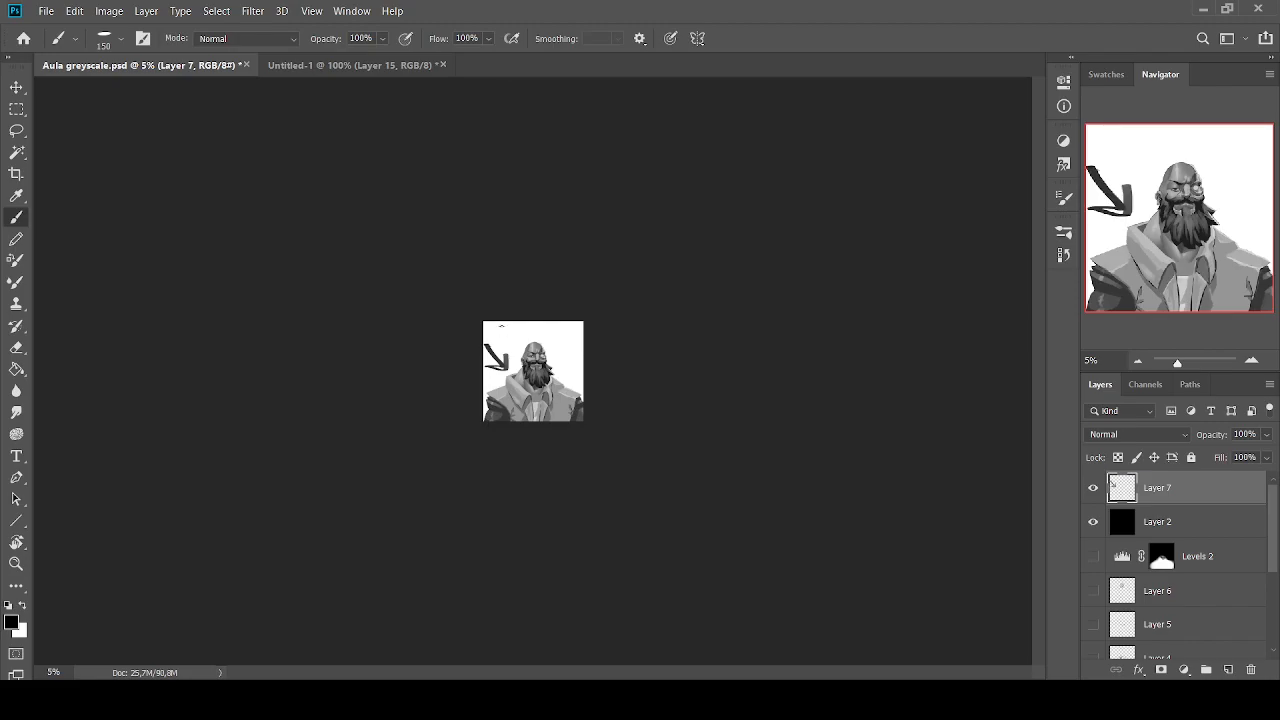
pyautogui.hotkey('ctrl', 'z')
pyautogui.hotkey('ctrl', 'z')
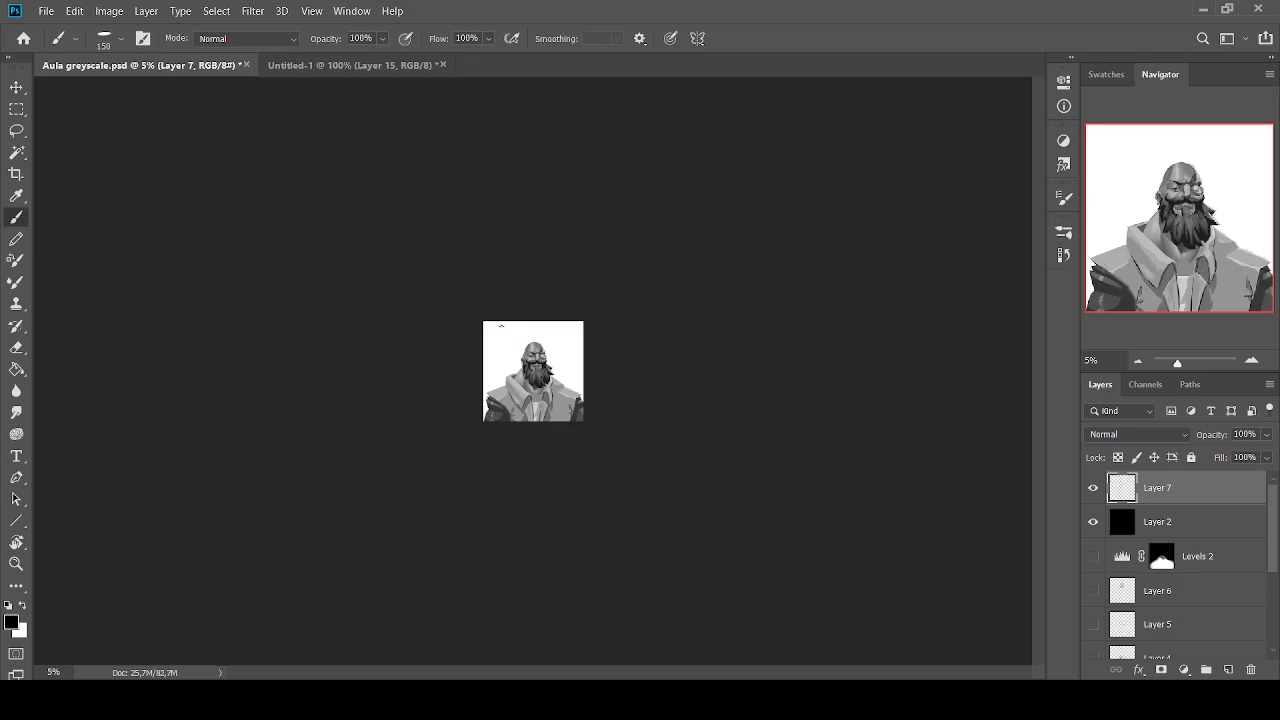
# Compare the portrait at 25% zoom with the Levels 1 adjustment on and off, leaving Levels 1 visible
pyautogui.click(1250, 362)
pyautogui.click(1250, 362)
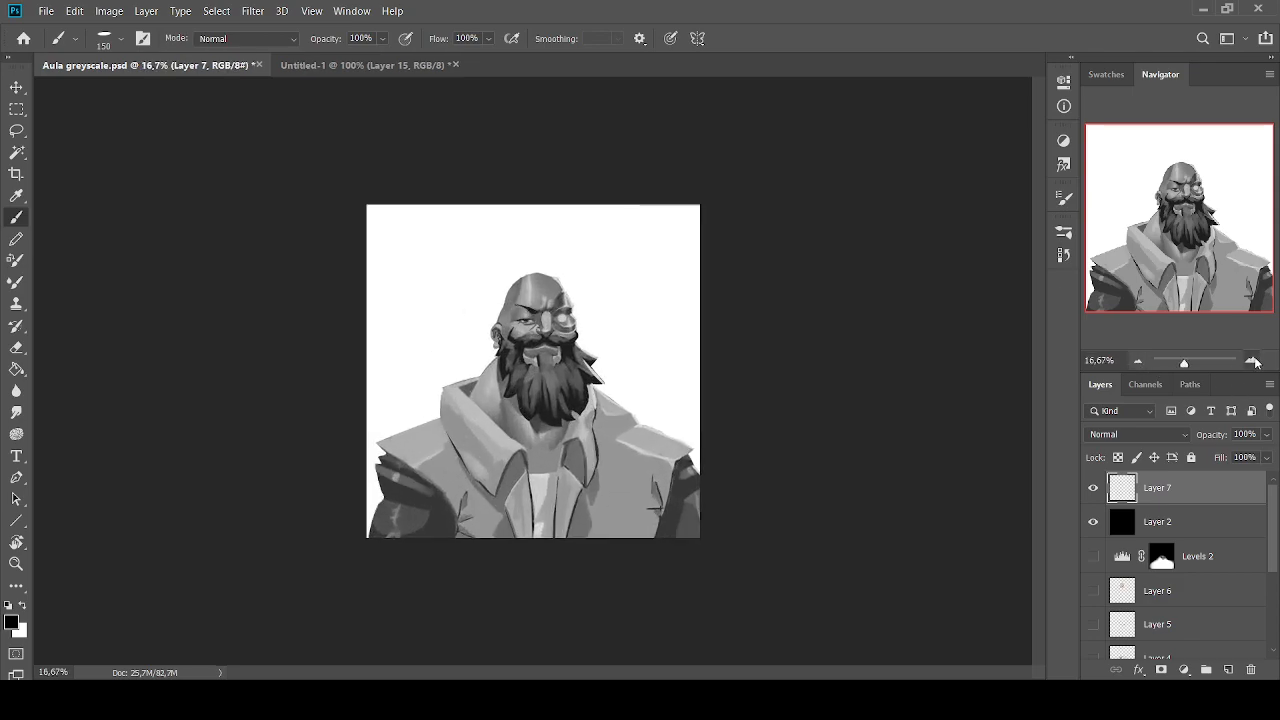
pyautogui.click(1250, 362)
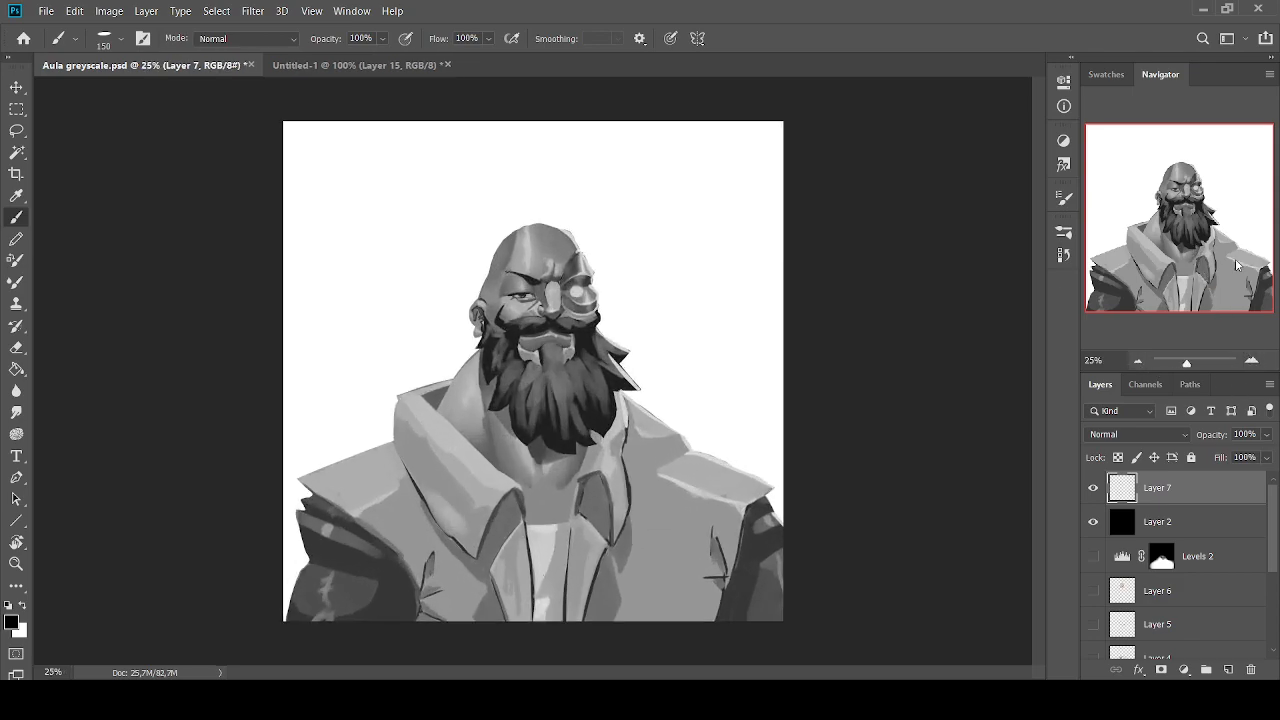
pyautogui.scroll(-2, 1206, 553)
pyautogui.scroll(-1, 1206, 553)
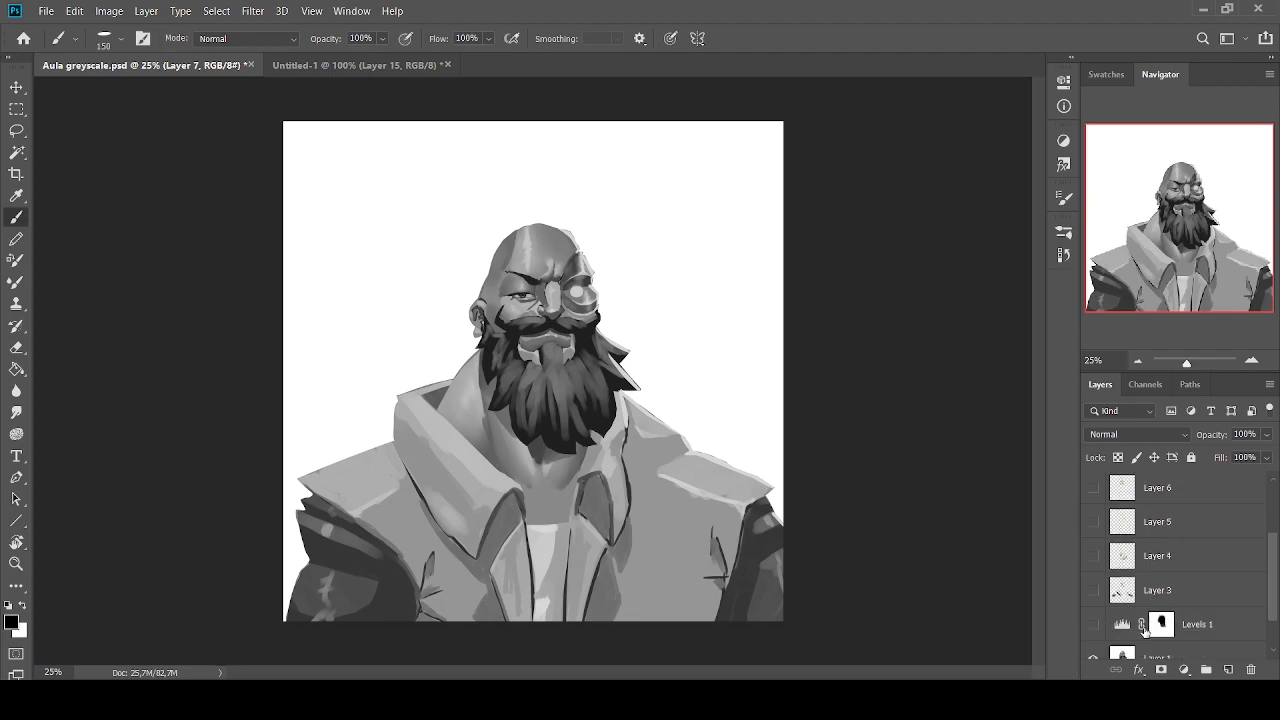
pyautogui.click(1211, 623)
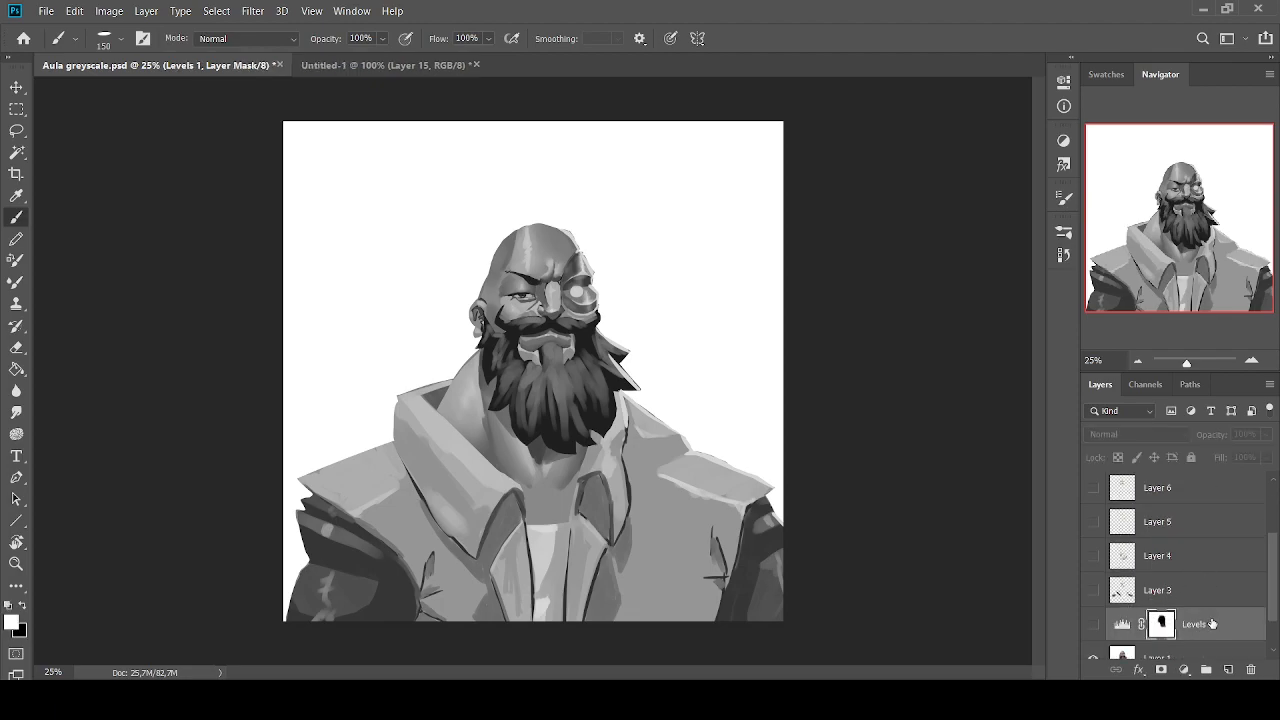
pyautogui.click(1091, 626)
pyautogui.click(1091, 626)
pyautogui.click(1091, 626)
pyautogui.click(1091, 626)
pyautogui.click(1088, 629)
pyautogui.click(1088, 629)
pyautogui.click(1088, 629)
pyautogui.click(1088, 629)
pyautogui.click(1088, 629)
pyautogui.click(1088, 629)
pyautogui.click(1088, 629)
pyautogui.click(1088, 629)
pyautogui.click(1088, 629)
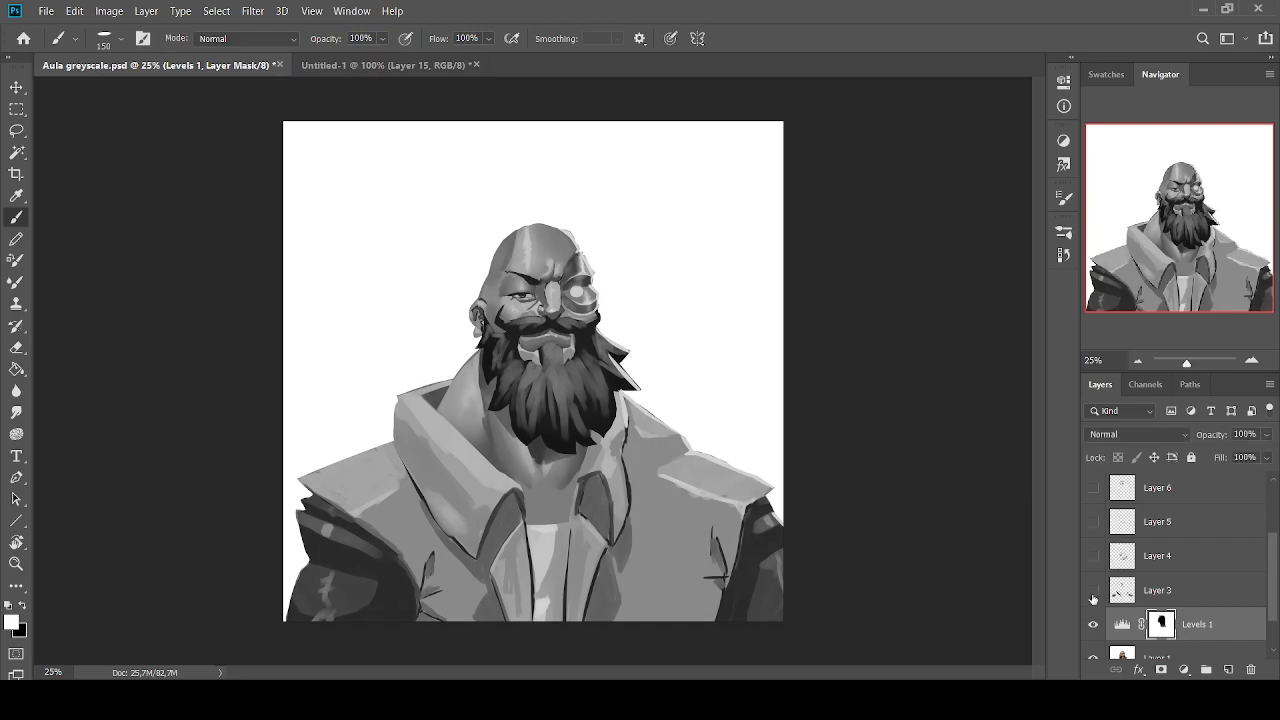
# Show Layer 3 above Levels 1, switching it off and on to compare the highlights on the jacket and head
pyautogui.click(1093, 591)
pyautogui.click(1093, 591)
pyautogui.click(1093, 591)
pyautogui.click(1093, 591)
pyautogui.click(1093, 591)
pyautogui.click(1093, 591)
pyautogui.click(1093, 591)
pyautogui.click(1093, 591)
pyautogui.click(1093, 591)
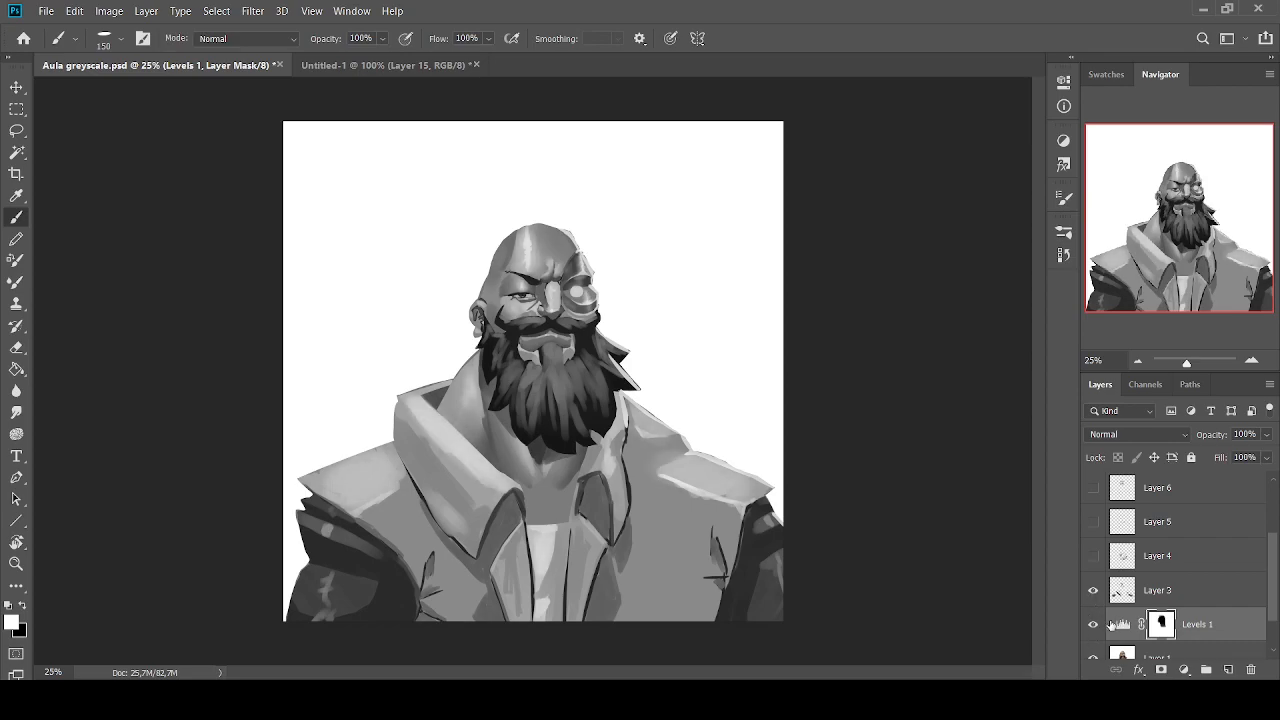
# Hide Levels 1 and compare the portrait with Layer 3 on and off, leaving Layer 3 visible
pyautogui.click(1093, 624)
pyautogui.click(1093, 590)
pyautogui.click(1093, 590)
pyautogui.click(1093, 590)
pyautogui.click(1093, 590)
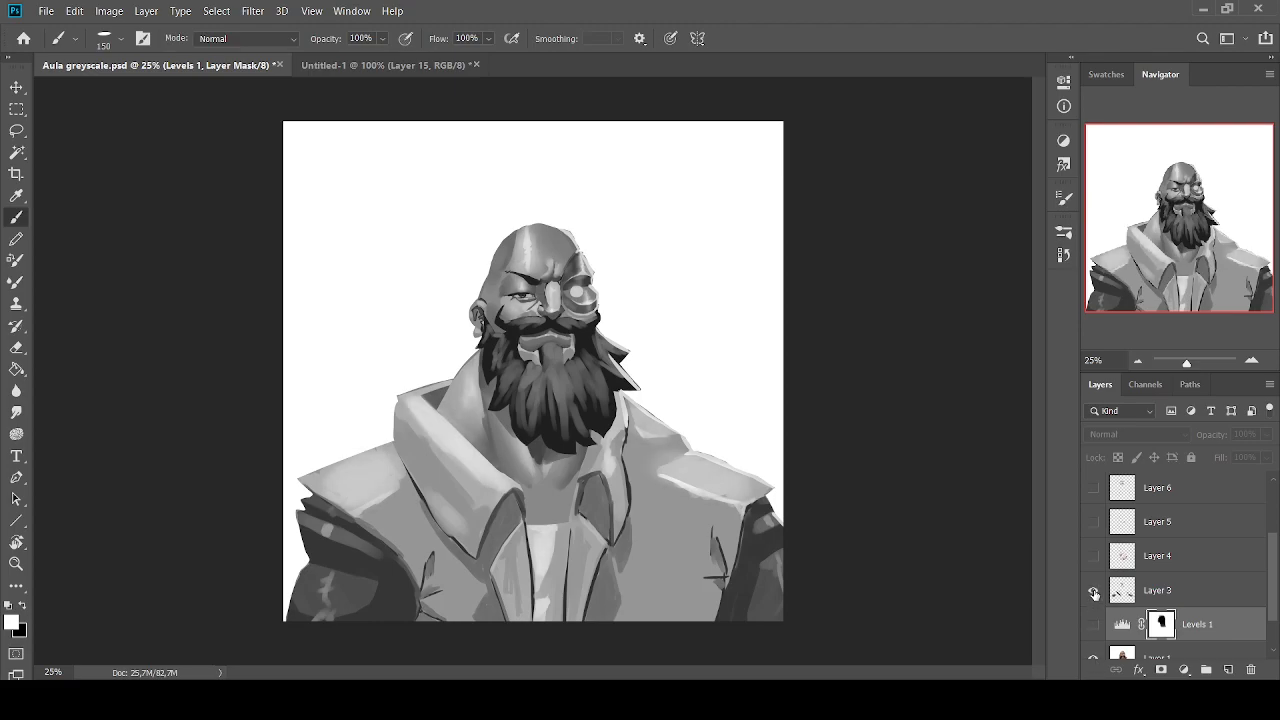
pyautogui.click(1093, 590)
pyautogui.click(1093, 590)
pyautogui.click(1093, 590)
pyautogui.click(1093, 590)
# Switch Layer 4 on and off to compare the beard's values, leaving Layer 4 visible
pyautogui.click(1092, 558)
pyautogui.click(1092, 558)
pyautogui.click(1092, 558)
pyautogui.click(1092, 560)
pyautogui.click(1092, 560)
pyautogui.click(1092, 560)
pyautogui.click(1092, 560)
pyautogui.click(1092, 560)
pyautogui.click(1092, 560)
pyautogui.click(1092, 560)
pyautogui.click(1092, 560)
pyautogui.click(1092, 560)
pyautogui.click(1092, 560)
pyautogui.click(1092, 560)
pyautogui.click(1092, 558)
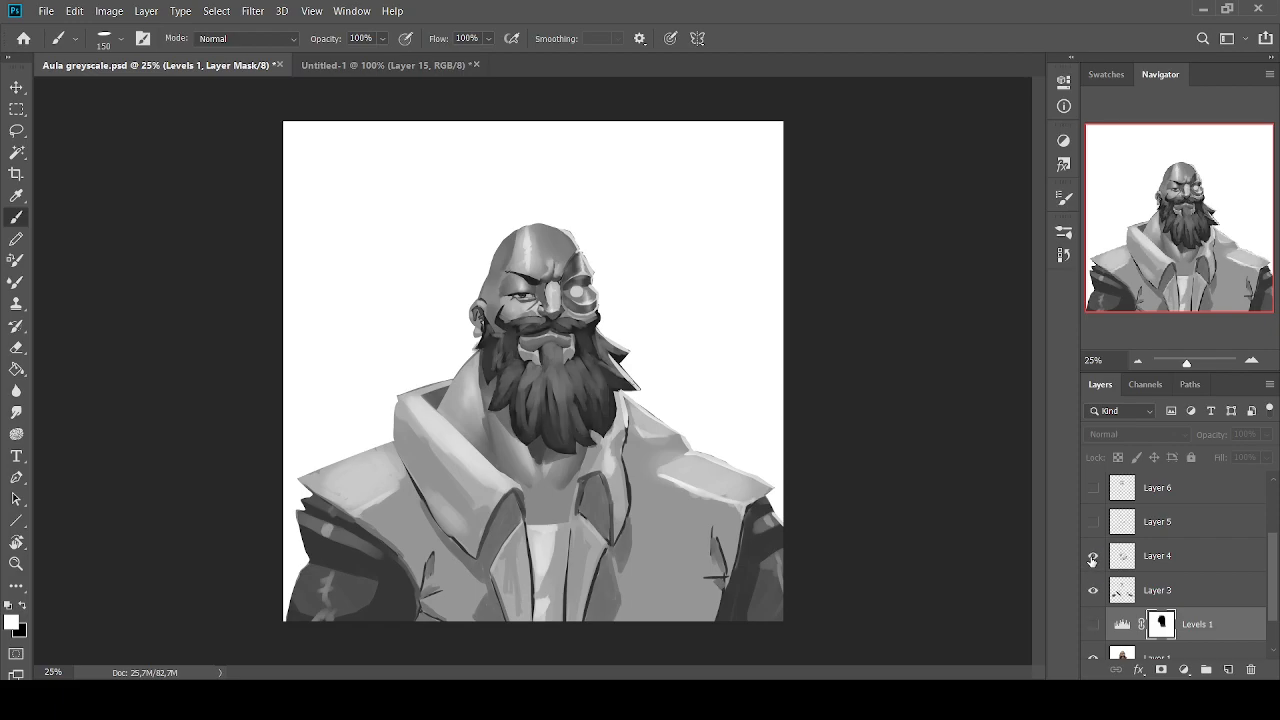
# Switch Layer 5 on and off to compare its effect on the portrait, leaving Layer 5 visible
pyautogui.click(1092, 522)
pyautogui.click(1092, 522)
pyautogui.click(1092, 522)
pyautogui.click(1092, 522)
pyautogui.click(1092, 522)
pyautogui.click(1092, 522)
pyautogui.click(1092, 522)
pyautogui.click(1092, 522)
pyautogui.click(1092, 522)
pyautogui.click(1092, 522)
pyautogui.click(1092, 522)
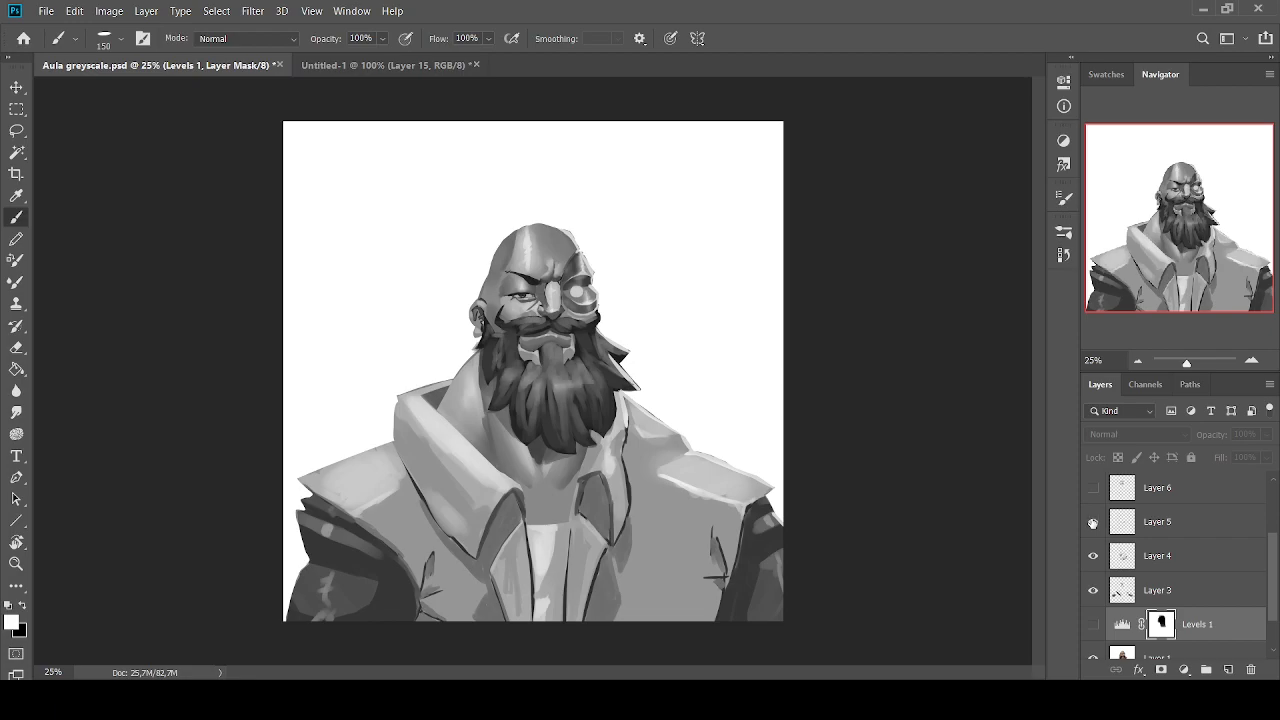
pyautogui.click(1092, 522)
pyautogui.click(1092, 522)
pyautogui.click(1092, 522)
pyautogui.click(1092, 522)
# Switch Layer 6 on and off to compare the face values around the brow and eye, leaving Layer 6 visible
pyautogui.click(1093, 488)
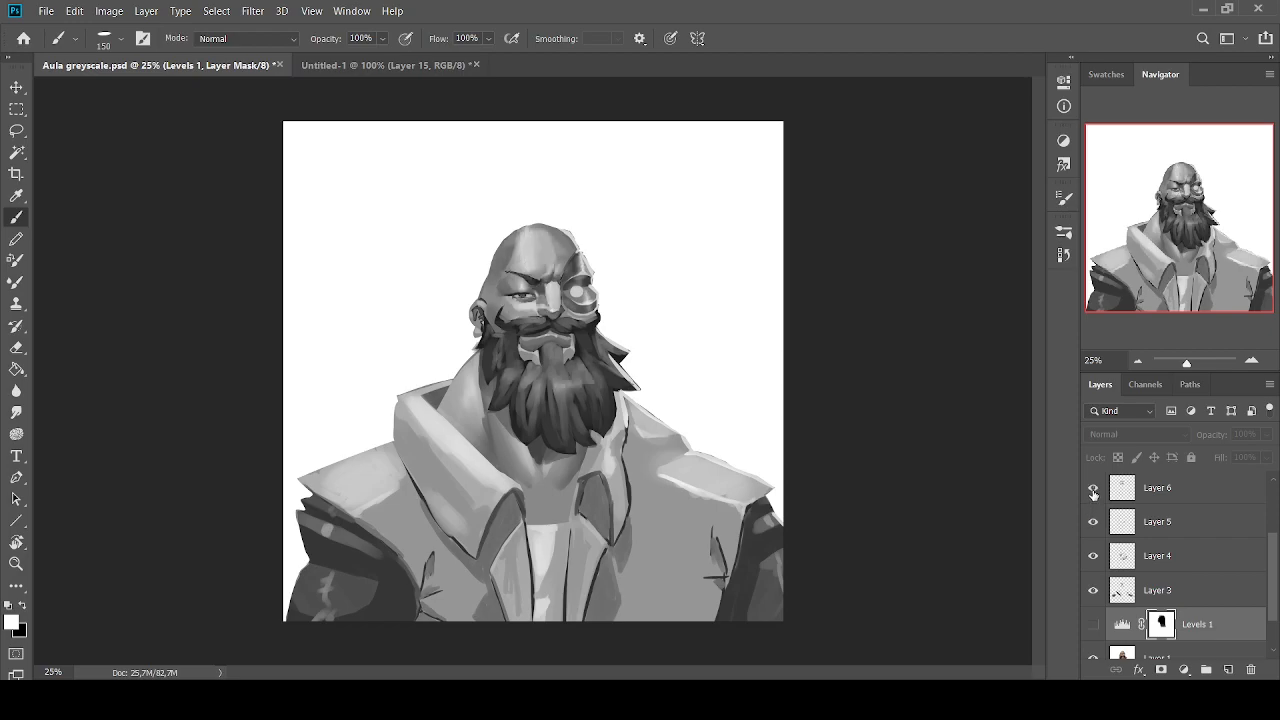
pyautogui.click(1093, 488)
pyautogui.click(1093, 488)
pyautogui.click(1093, 488)
pyautogui.click(1093, 488)
pyautogui.click(1093, 488)
pyautogui.click(1093, 488)
pyautogui.click(1093, 488)
pyautogui.click(1093, 488)
pyautogui.click(1093, 488)
pyautogui.click(1093, 488)
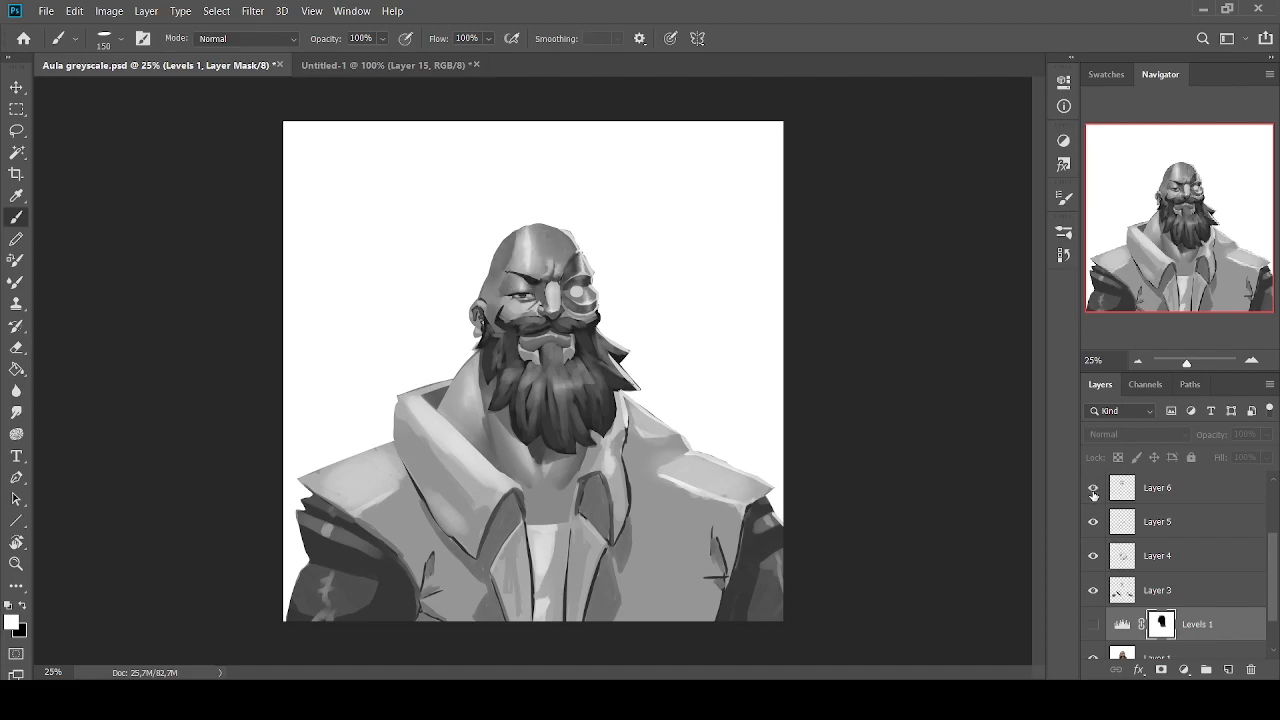
pyautogui.click(1093, 488)
pyautogui.click(1093, 488)
pyautogui.click(1093, 488)
pyautogui.click(1093, 488)
pyautogui.click(1093, 488)
pyautogui.click(1093, 490)
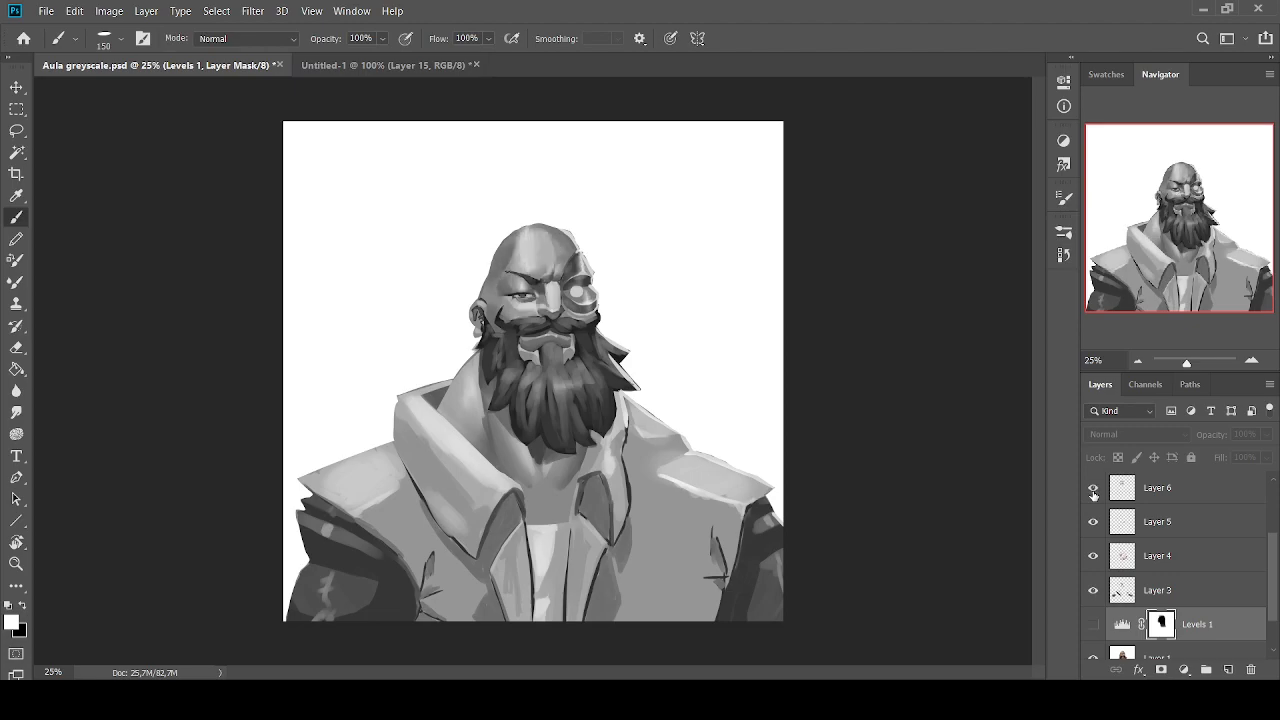
# Switch the Levels 2 adjustment on and off to compare the jacket's darkness, leaving Levels 2 visible
pyautogui.scroll(1, 1105, 525)
pyautogui.click(1093, 522)
pyautogui.click(1093, 522)
pyautogui.click(1093, 522)
pyautogui.click(1093, 522)
pyautogui.click(1093, 522)
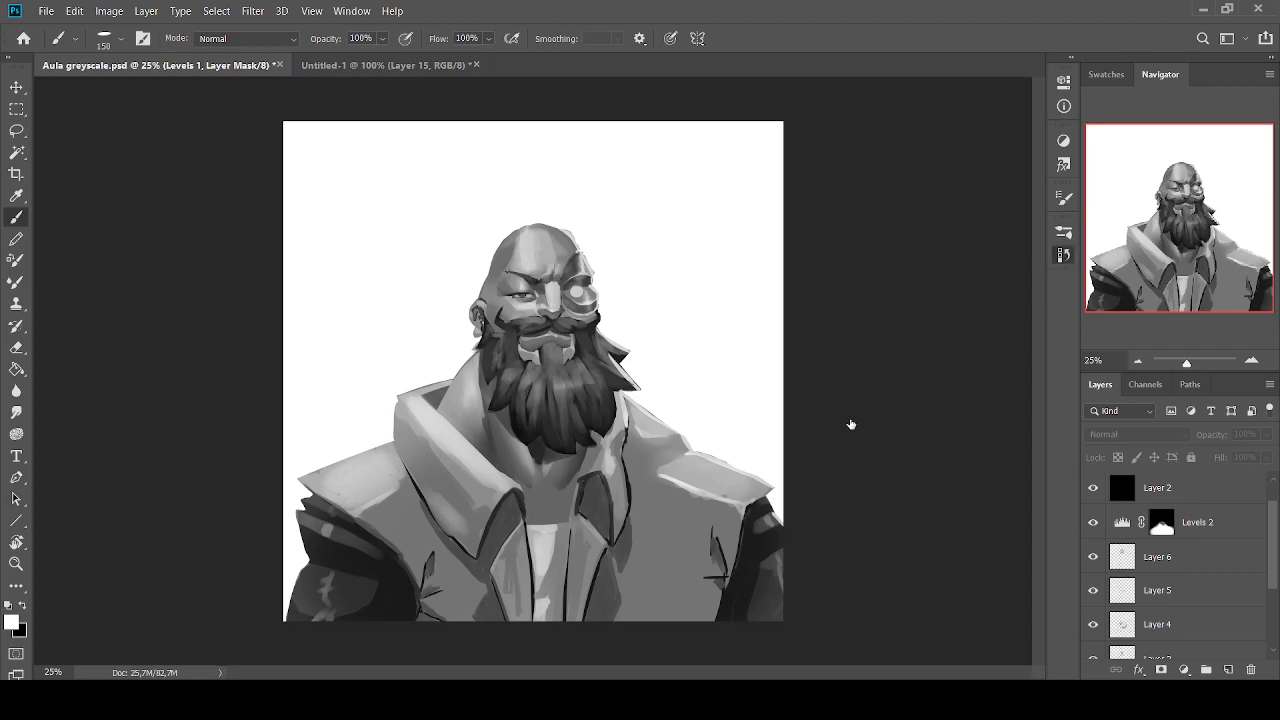
# Hide Levels 2 and Layers 6, 5, 4 and 3, and view the portrait at 8.33% zoom
pyautogui.moveTo(1094, 524); pyautogui.dragTo(1095, 680)
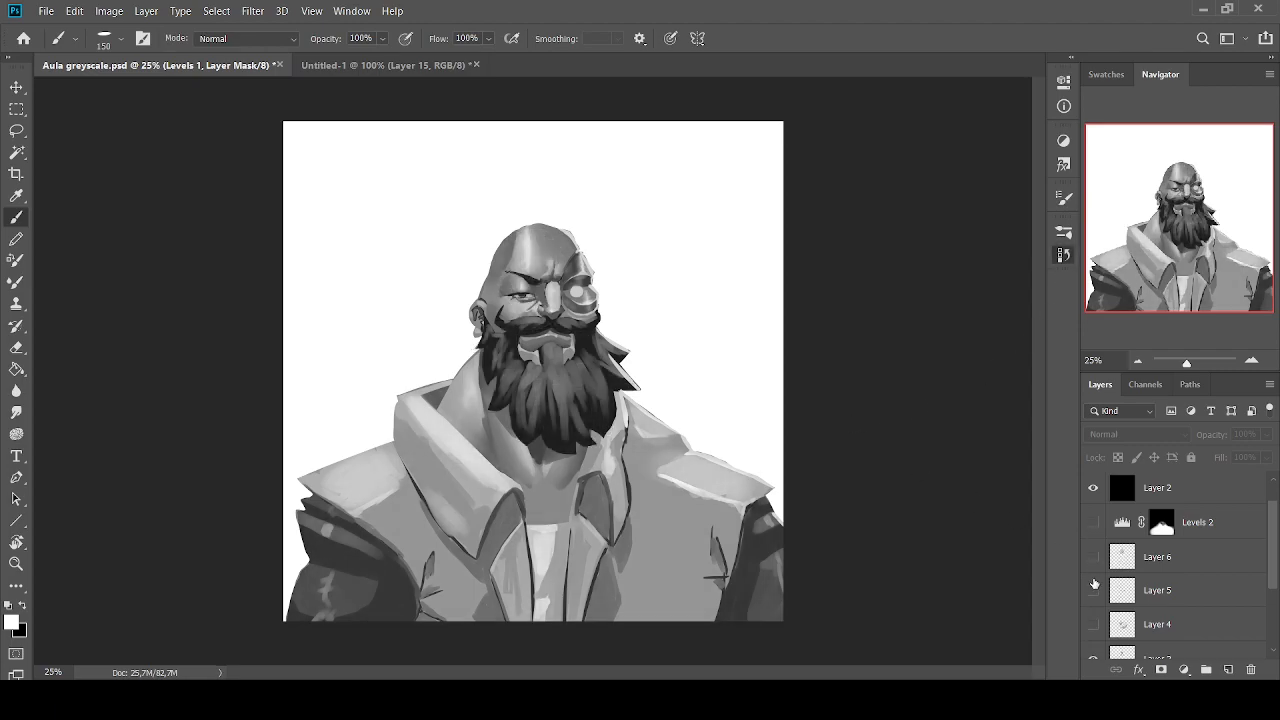
pyautogui.scroll(-3, 1095, 584)
pyautogui.click(1091, 542)
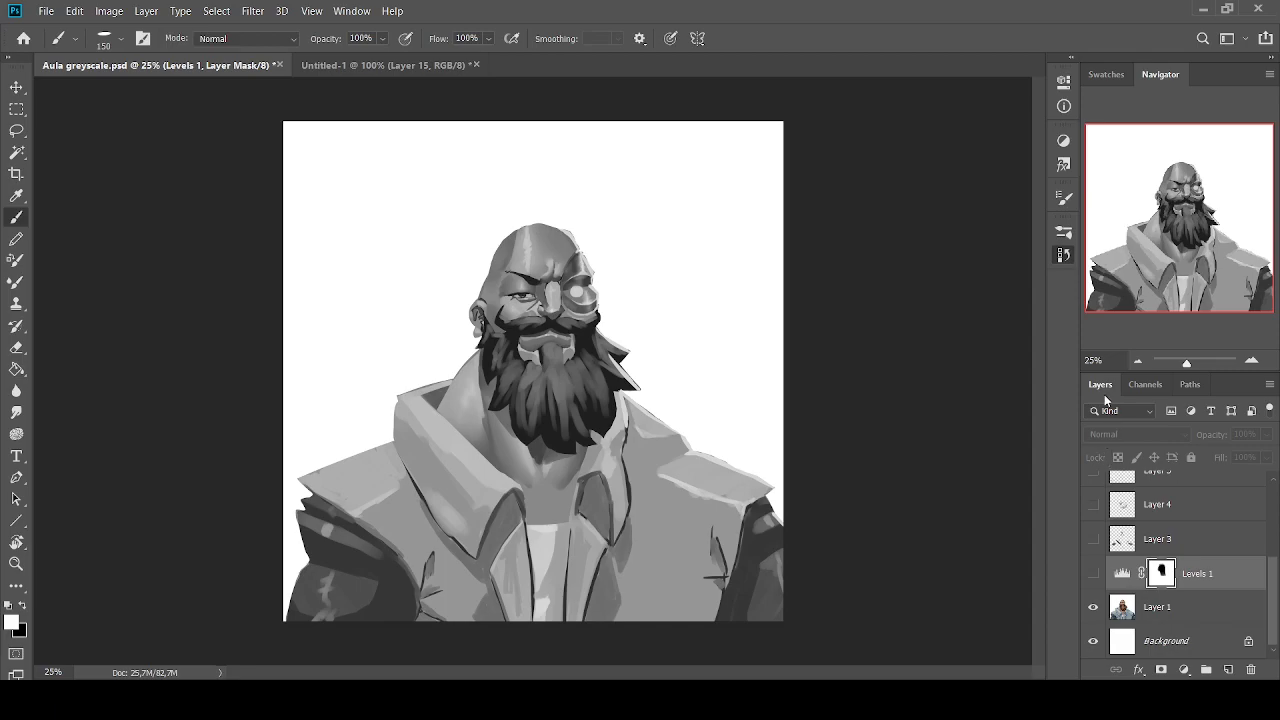
pyautogui.click(1137, 361)
pyautogui.click(1137, 361)
pyautogui.click(1137, 361)
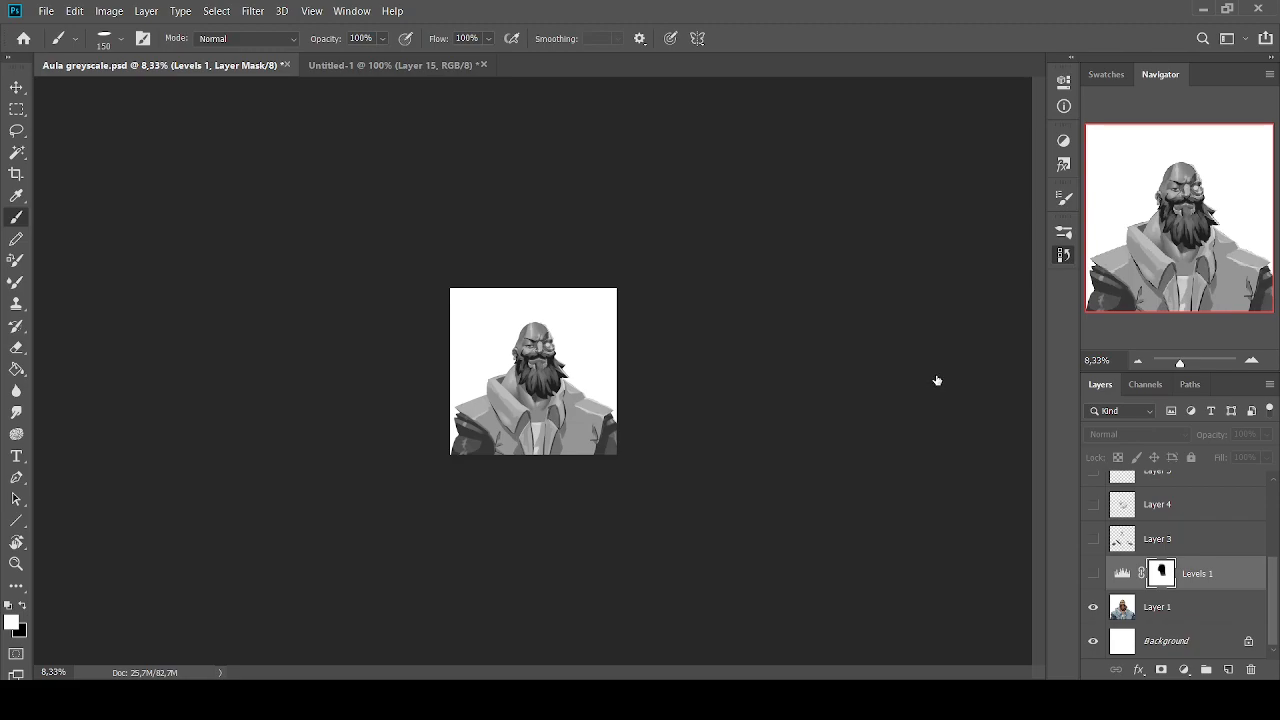
# Undo and redo the layer hiding to compare both greyscale versions at thumbnail size, ending with the correction layers shown
pyautogui.hotkey('ctrl', 'z')
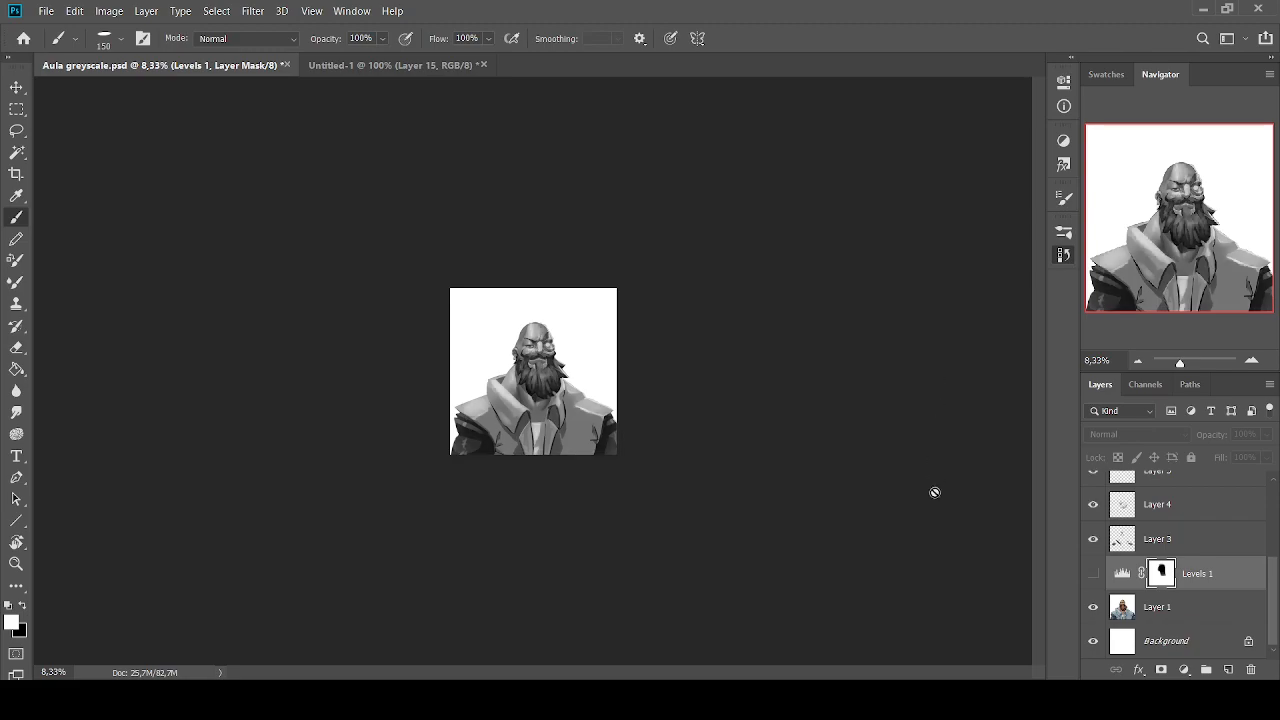
pyautogui.hotkey('ctrl', 'shift', 'z')
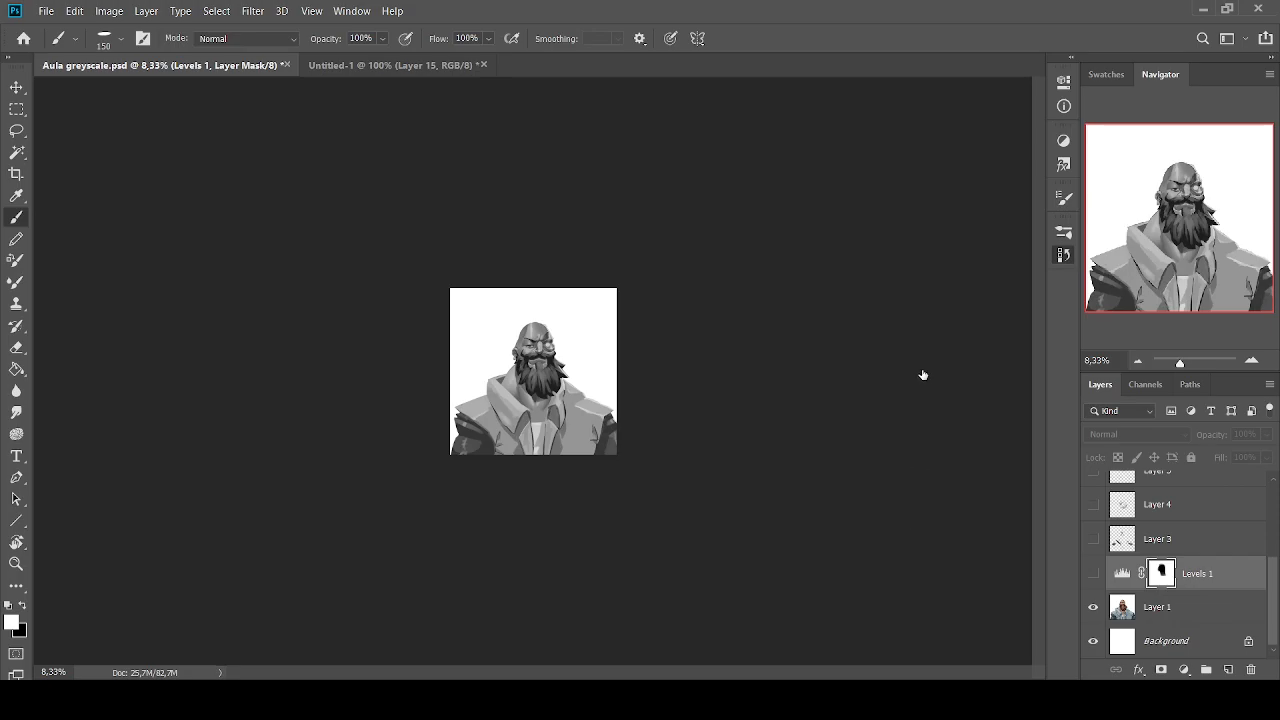
pyautogui.hotkey('ctrl', 'z')
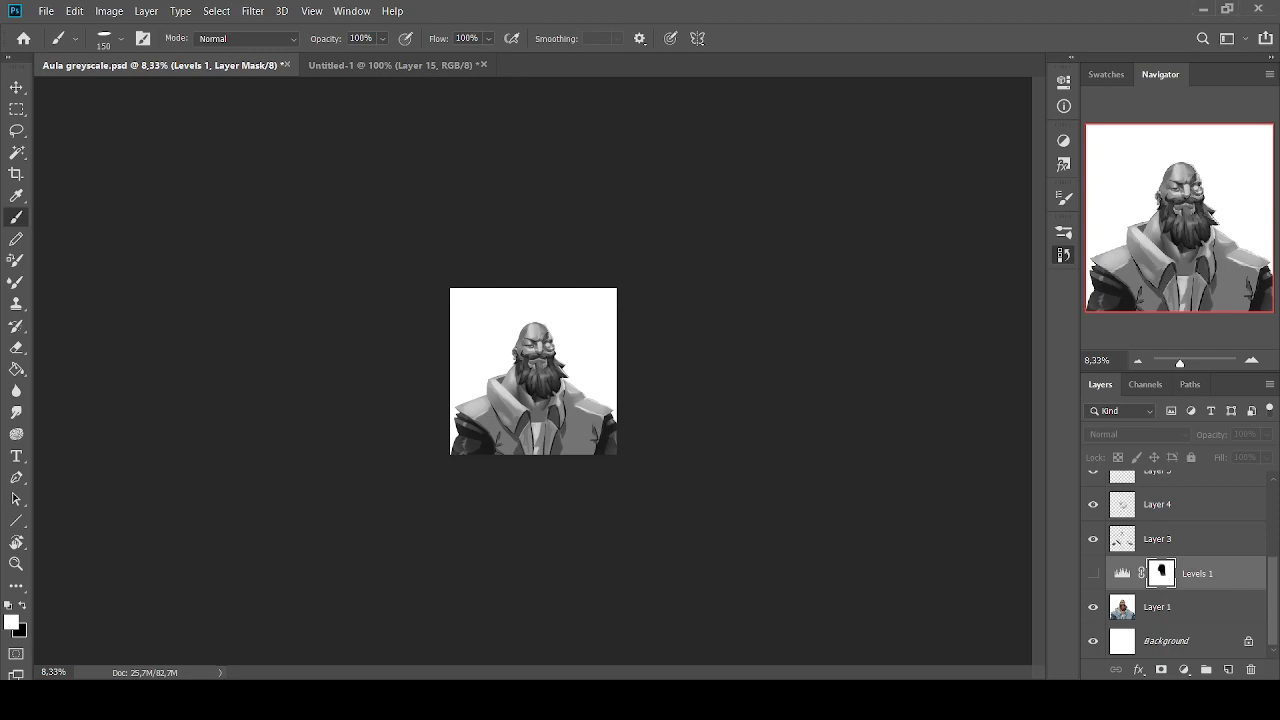
pyautogui.hotkey('ctrl', 'shift', 'z')
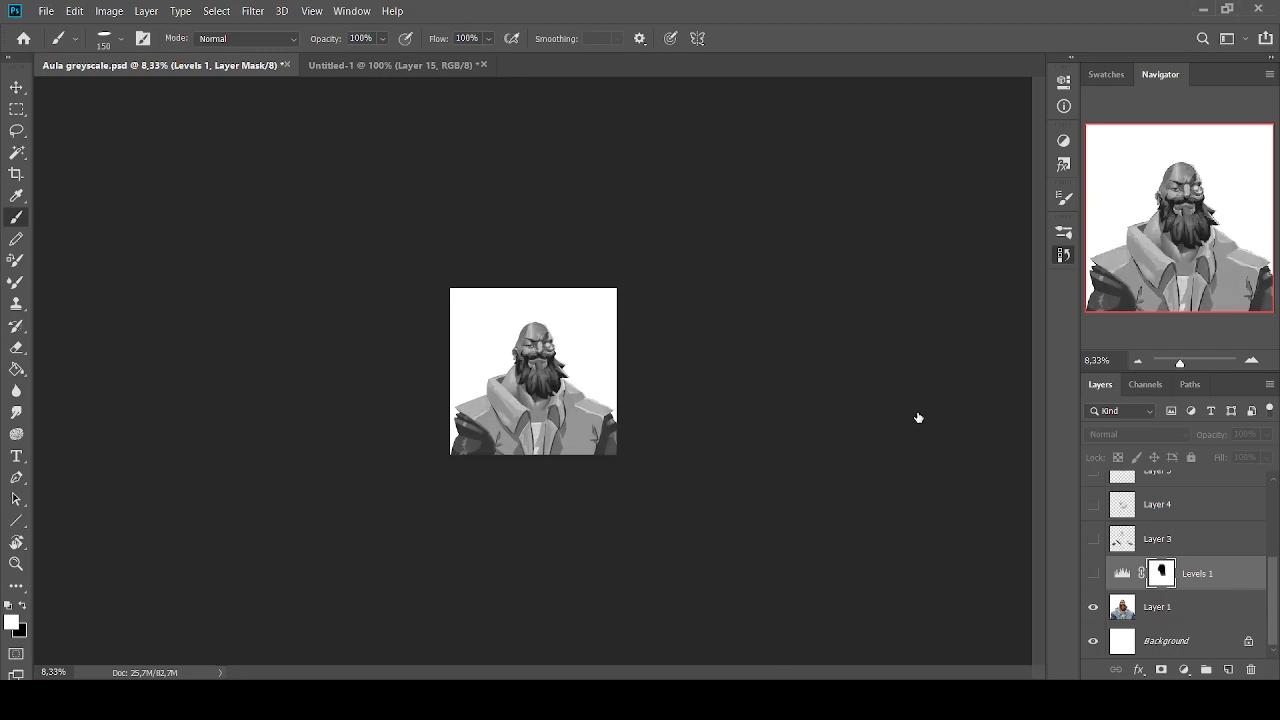
pyautogui.hotkey('ctrl', 'z')
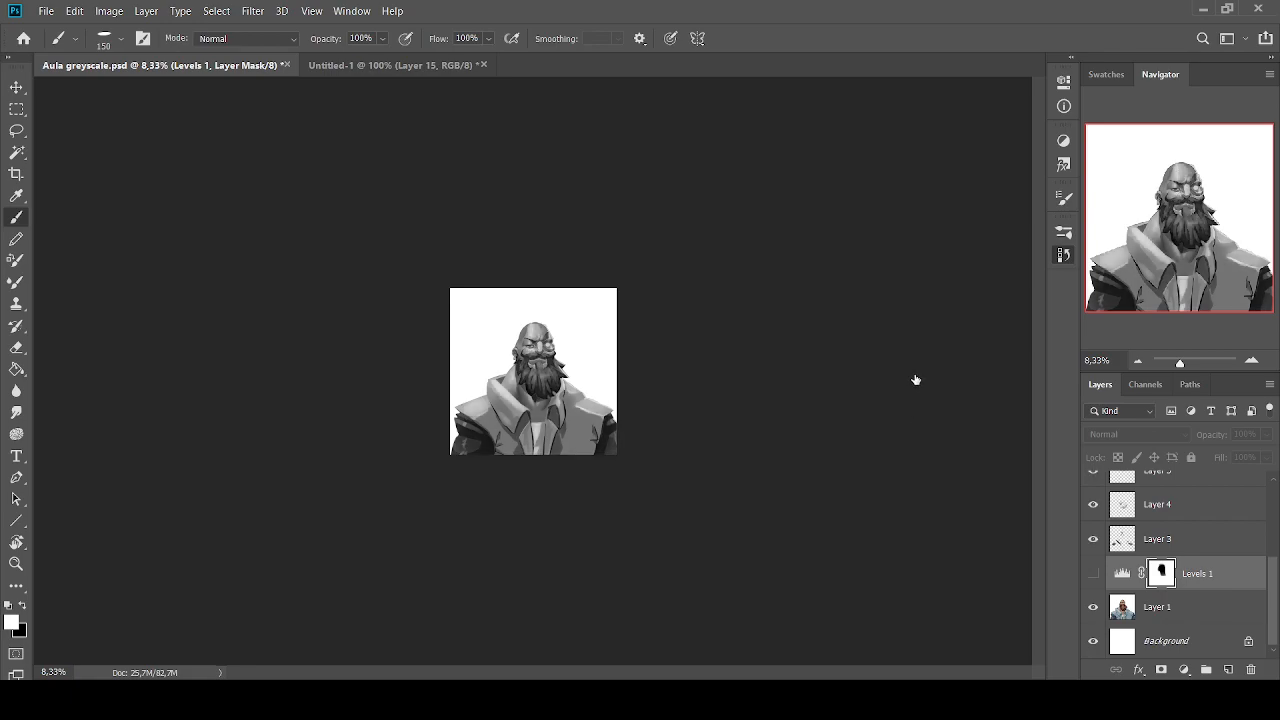
pyautogui.hotkey('ctrl', 'shift', 'z')
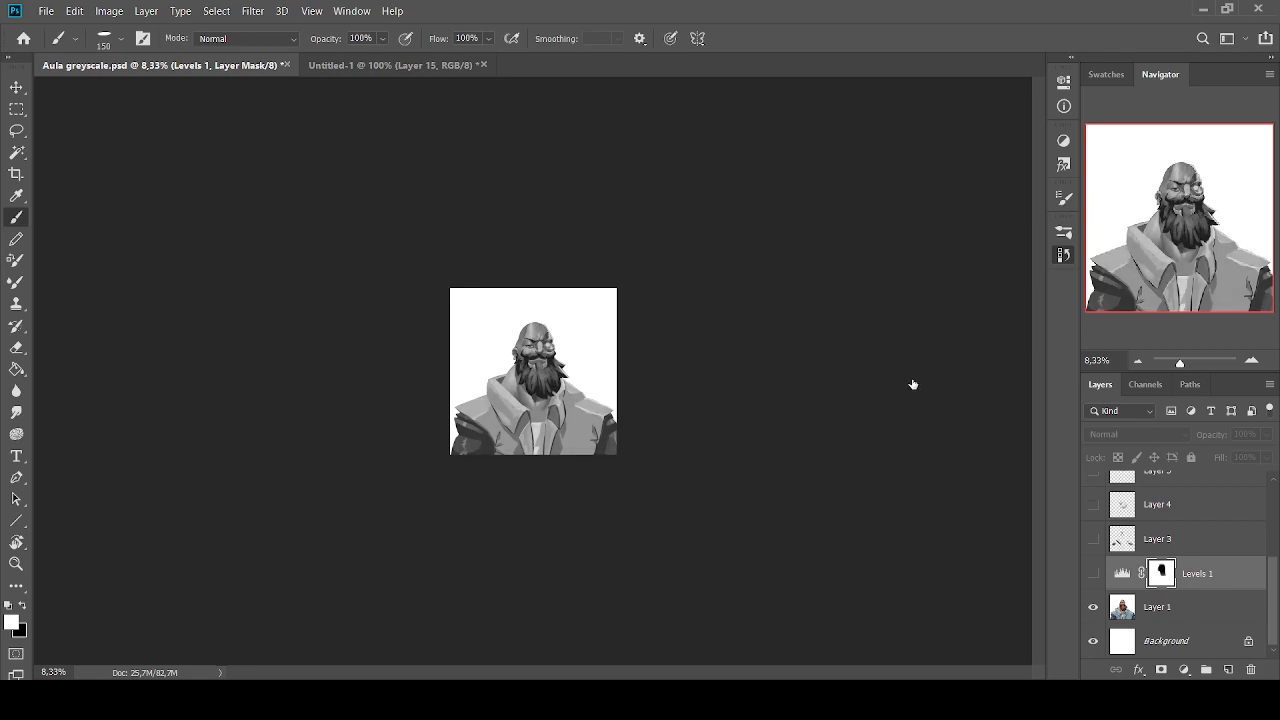
pyautogui.hotkey('ctrl', 'z')
# Hide Layer 7 and the black Color-mode Layer 2 to reveal the portrait's colours
pyautogui.scroll(4, 1124, 592)
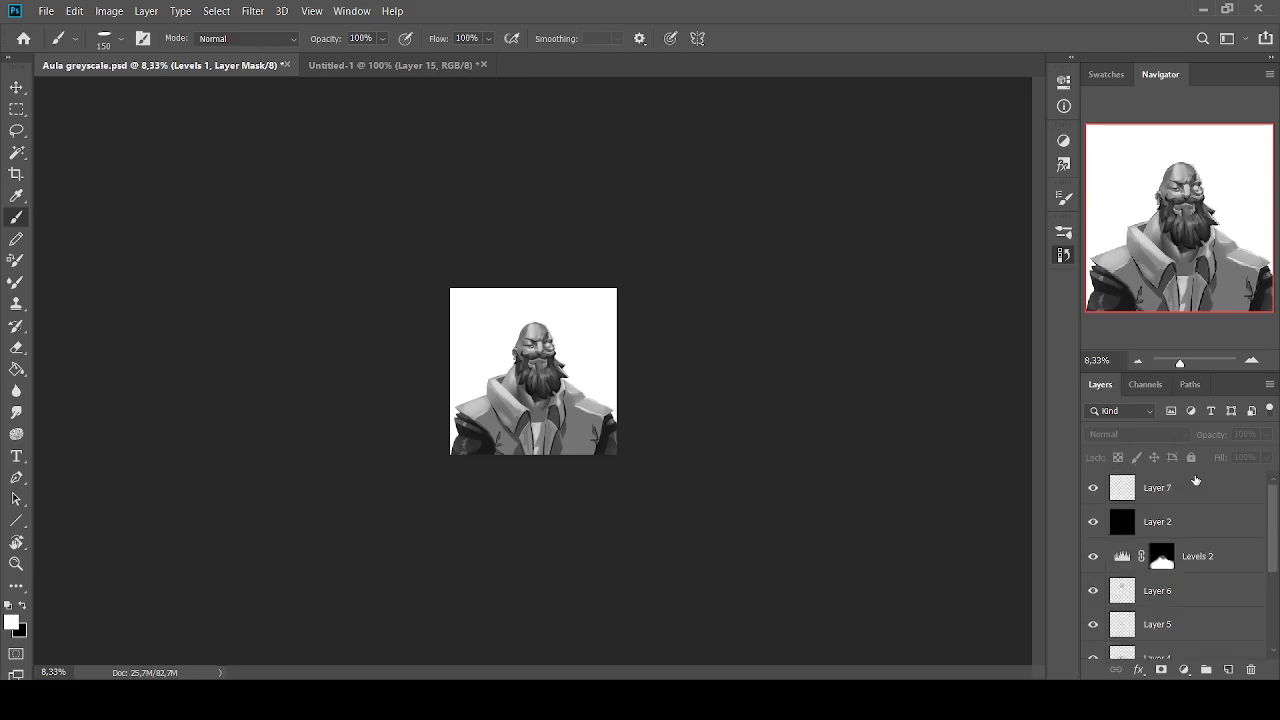
pyautogui.click(1122, 494)
pyautogui.click(1091, 489)
pyautogui.click(1170, 522)
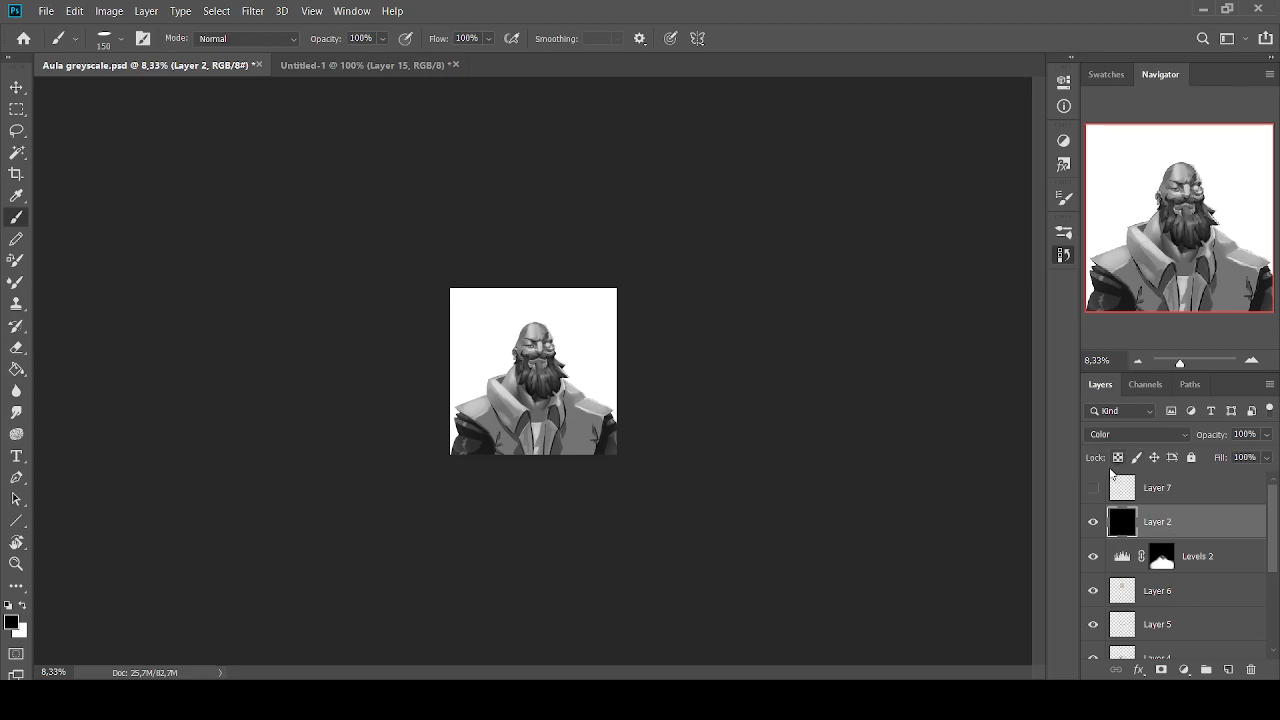
pyautogui.click(1093, 521)
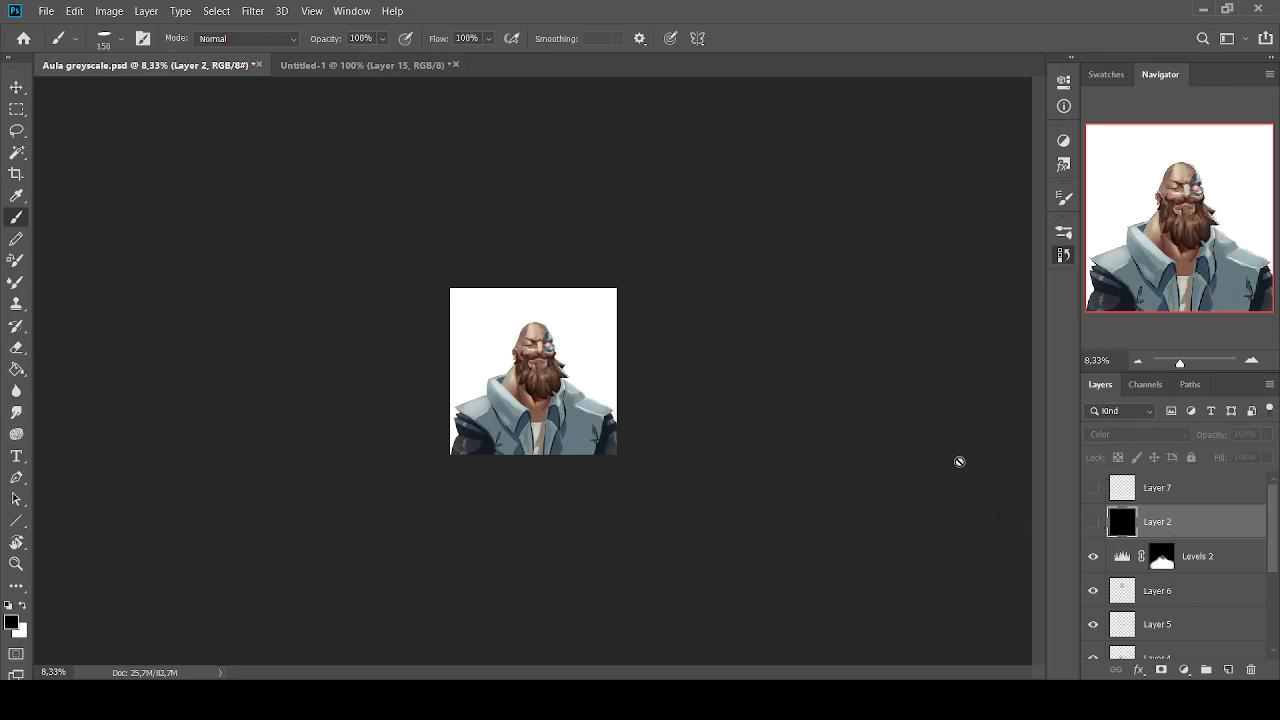
# Hide Levels 2 and Layers 6 to 3 so the colour portrait appears without the value corrections
pyautogui.scroll(-1, 1091, 563)
pyautogui.moveTo(1092, 525); pyautogui.dragTo(1101, 621)
pyautogui.scroll(-3, 1102, 620)
pyautogui.click(1093, 558)
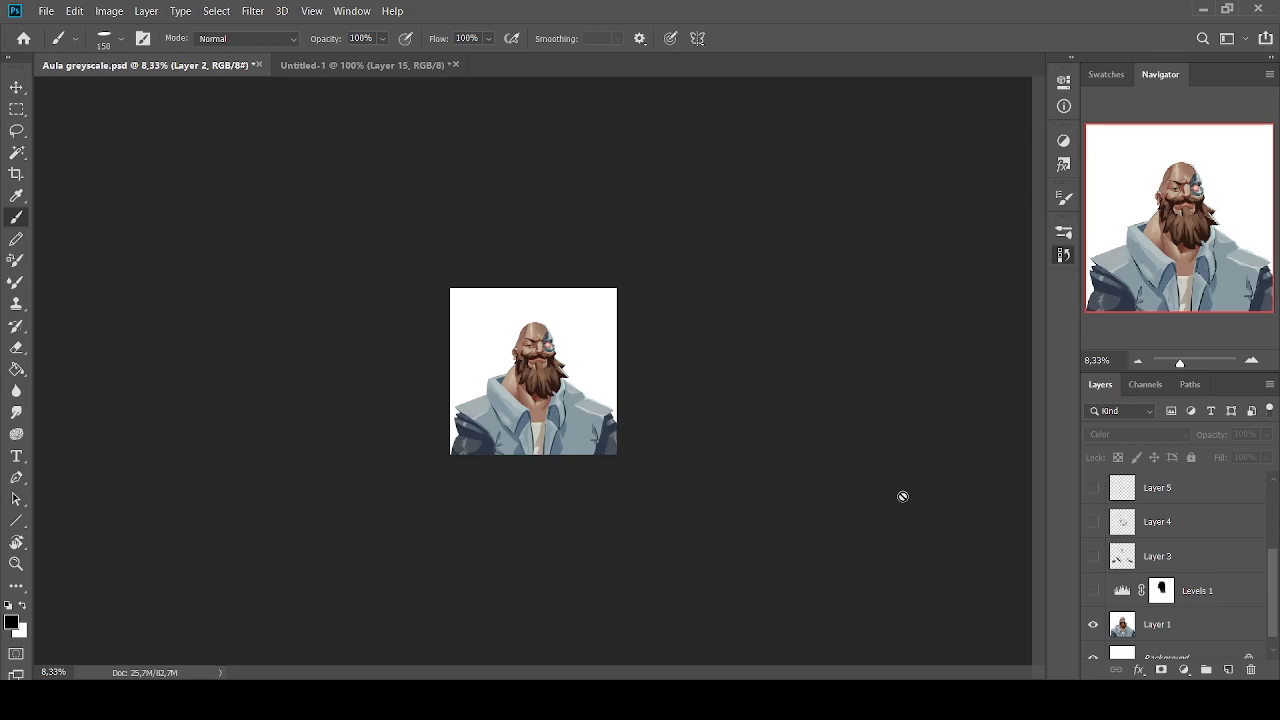
# Select Layer 3, Layer 4, Levels 1, Levels 2 and Layer 5 in turn to examine the correction layers
pyautogui.click(1163, 557)
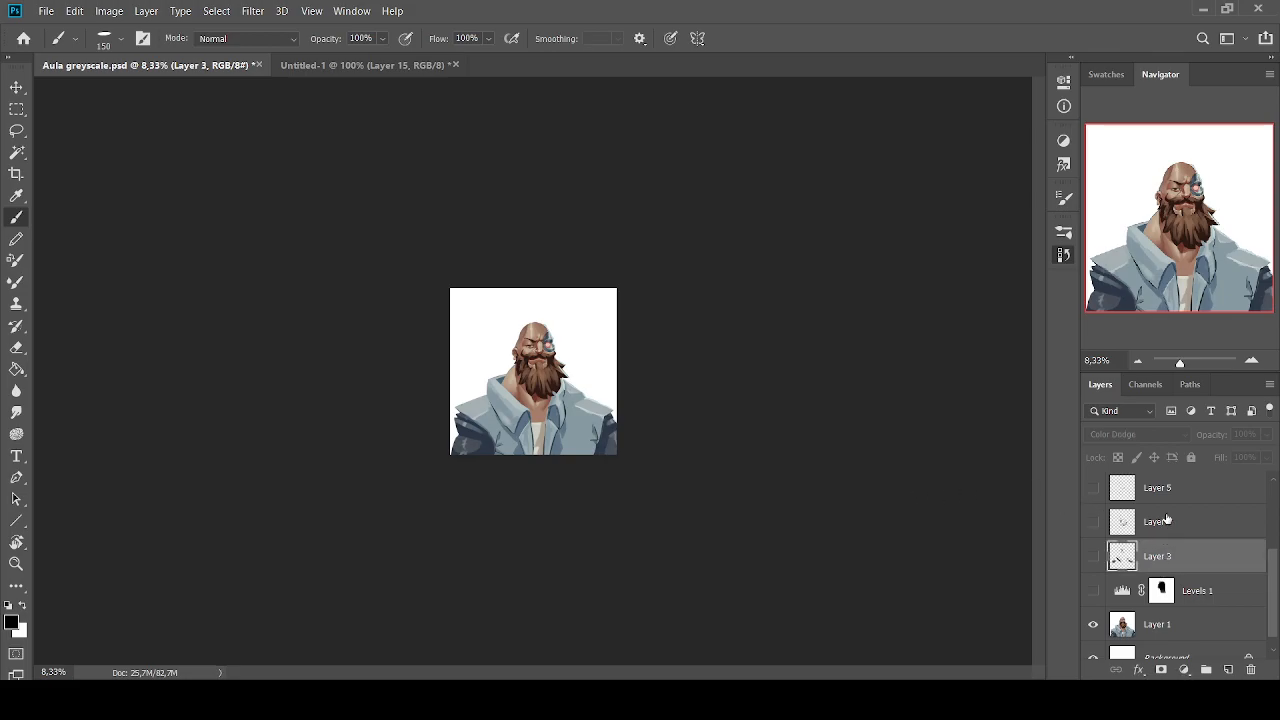
pyautogui.click(1167, 520)
pyautogui.click(1181, 592)
pyautogui.scroll(2, 1166, 550)
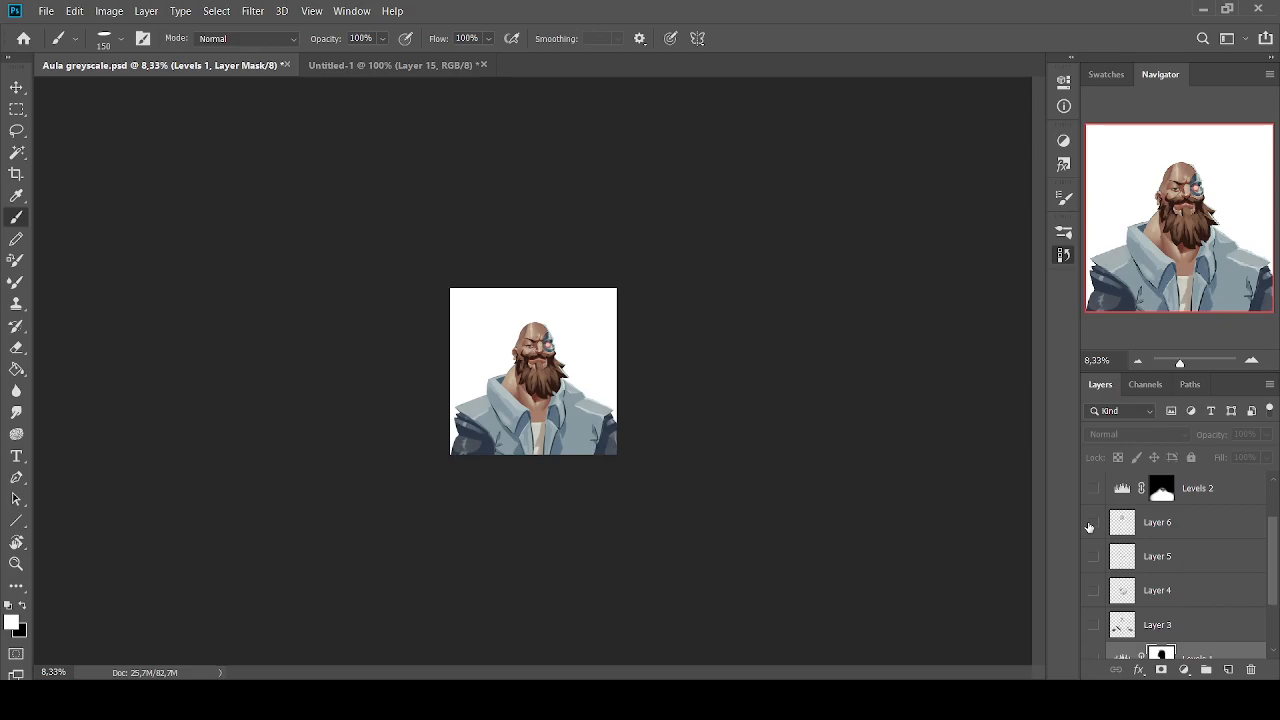
pyautogui.click(1209, 495)
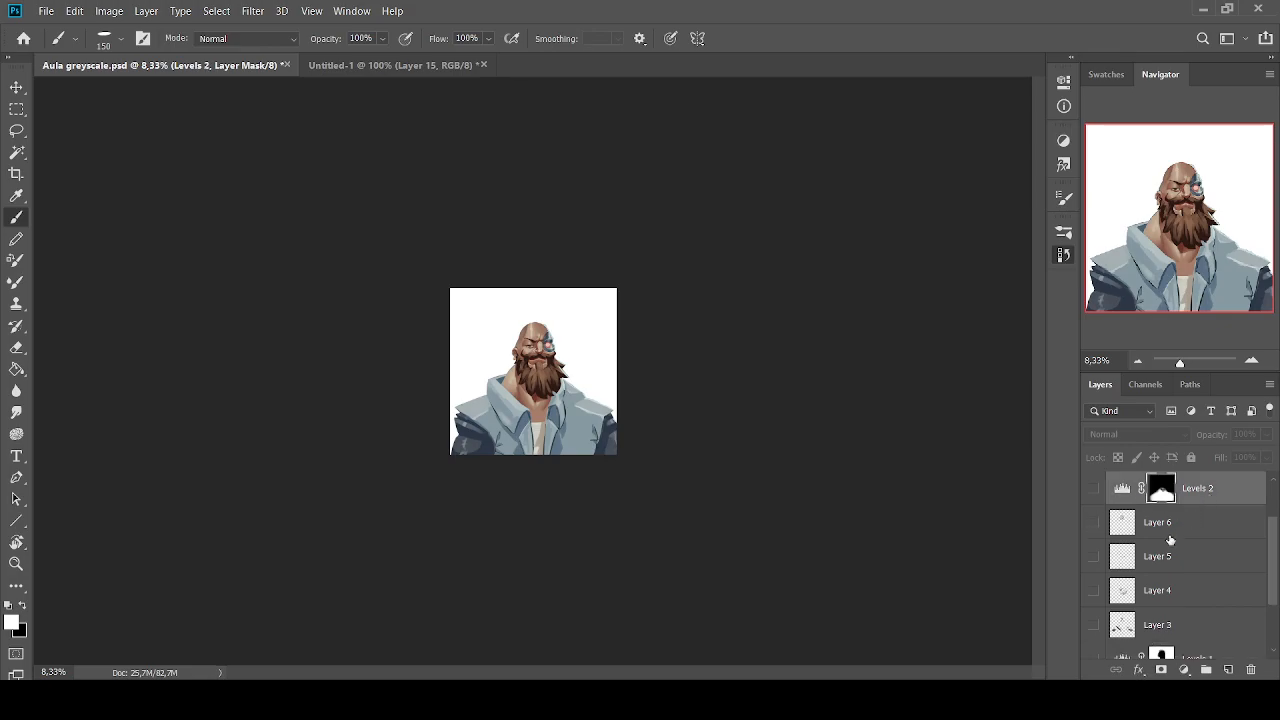
pyautogui.click(1182, 564)
pyautogui.click(1175, 588)
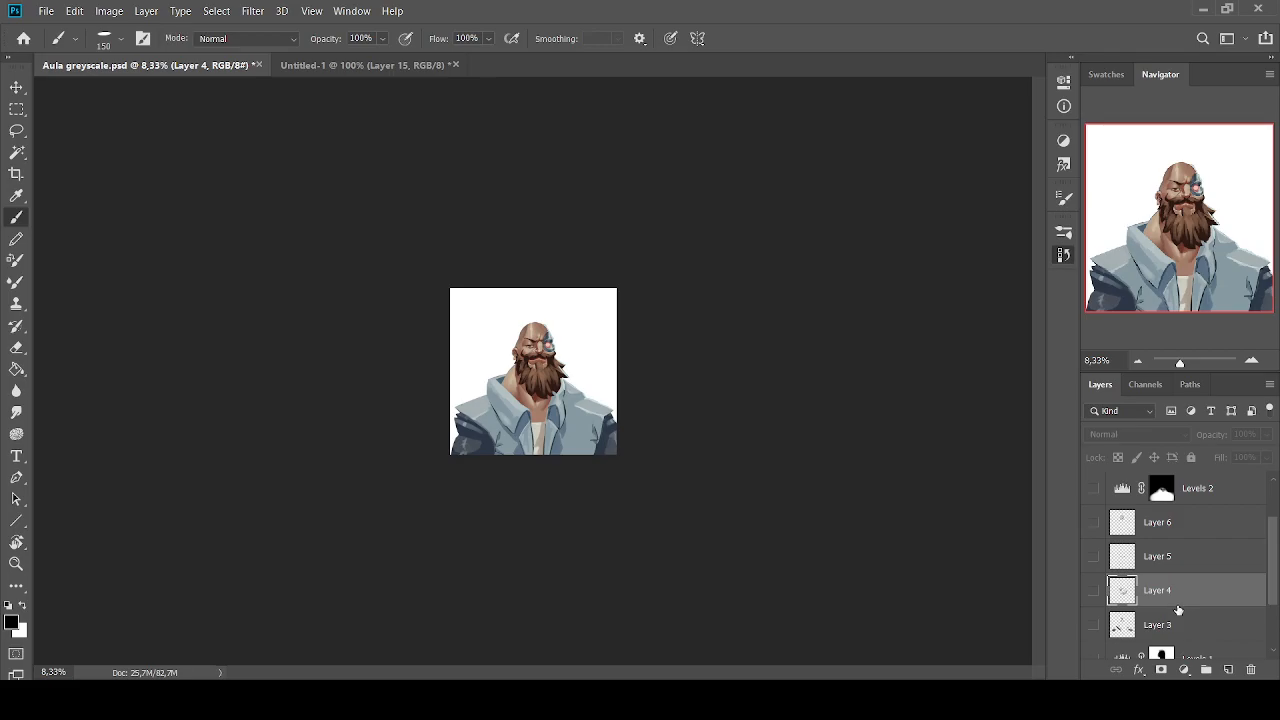
# Undo and redo the layer visibility changes to compare the colour portrait with and without corrections, ending with them shown
pyautogui.scroll(-1, 1178, 610)
pyautogui.scroll(1, 1178, 610)
pyautogui.hotkey('ctrl', 'z')
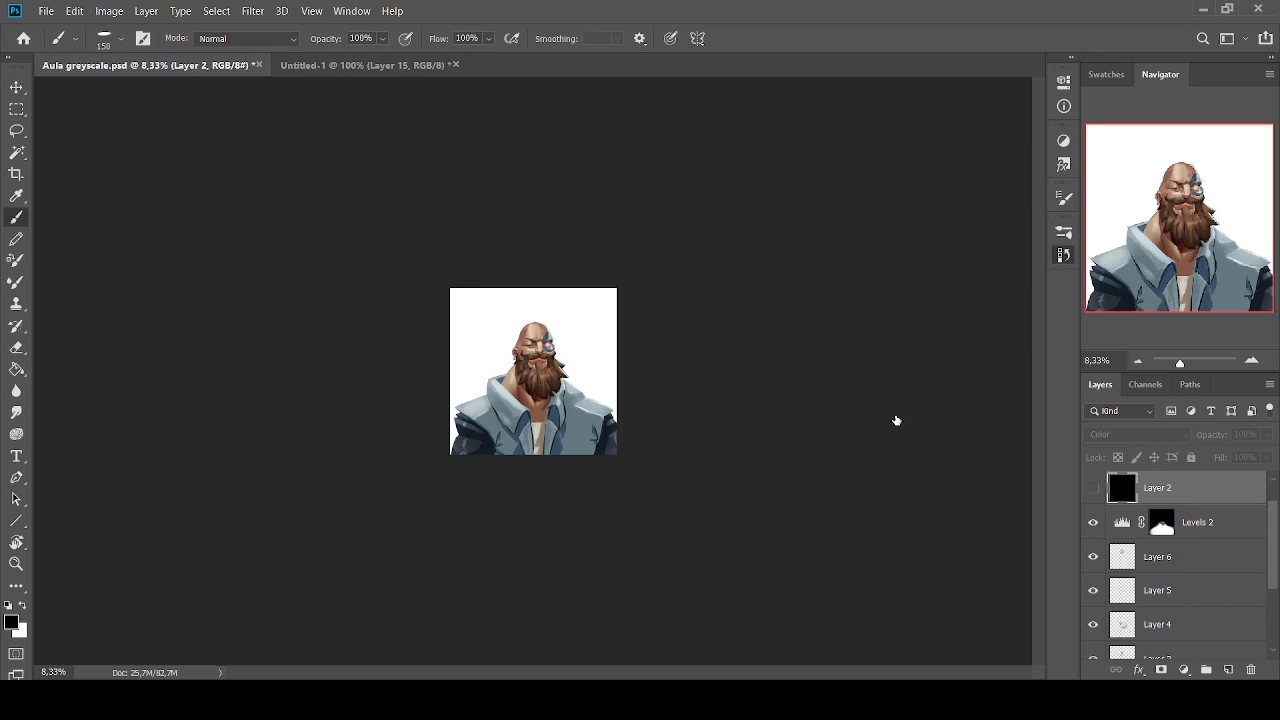
pyautogui.hotkey('ctrl', 'z')
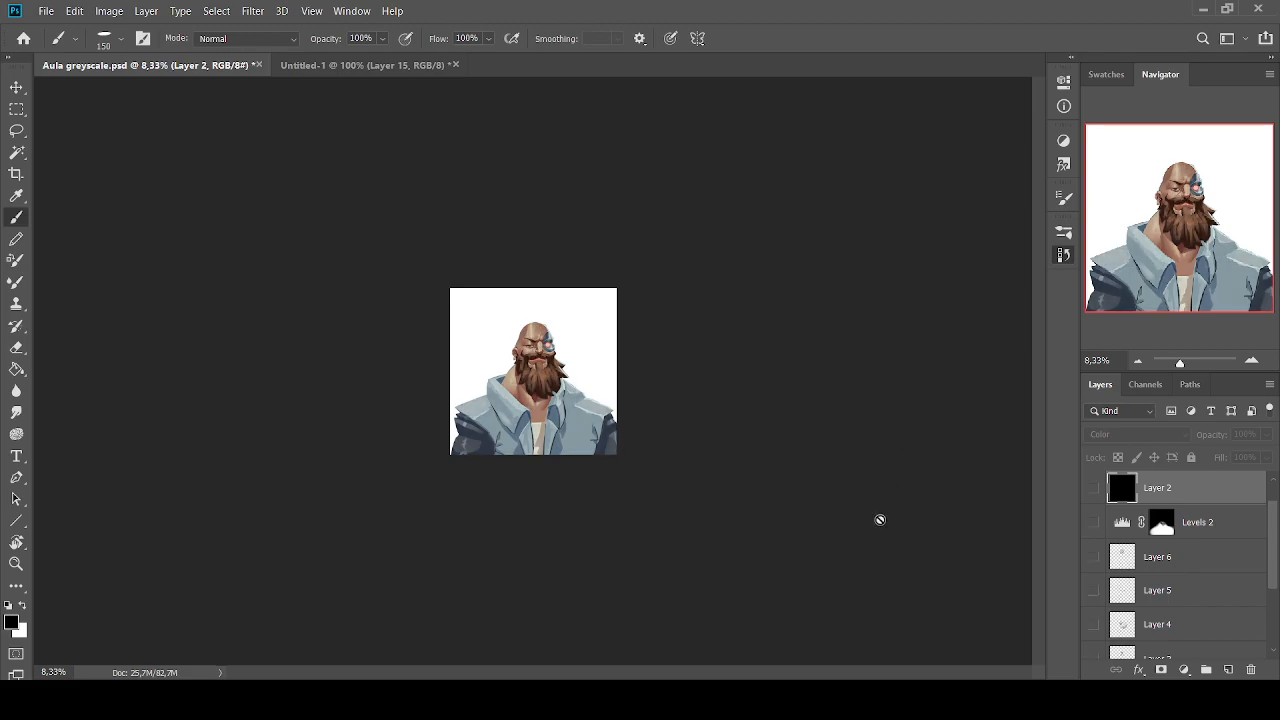
pyautogui.hotkey('ctrl', 'shift', 'z')
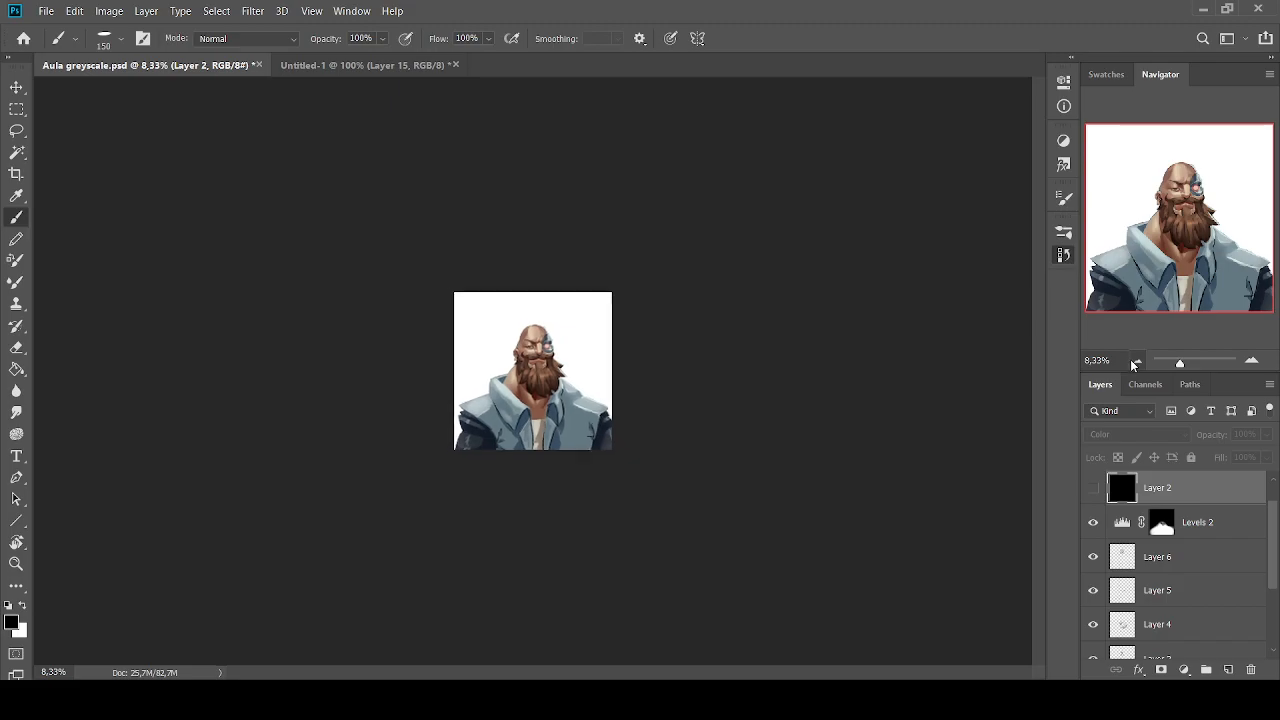
# Examine the corrected colour portrait at very small sizes, zooming out to 3% and back to 4%
pyautogui.click(1134, 363)
pyautogui.click(1134, 363)
pyautogui.click(1134, 363)
pyautogui.click(1134, 363)
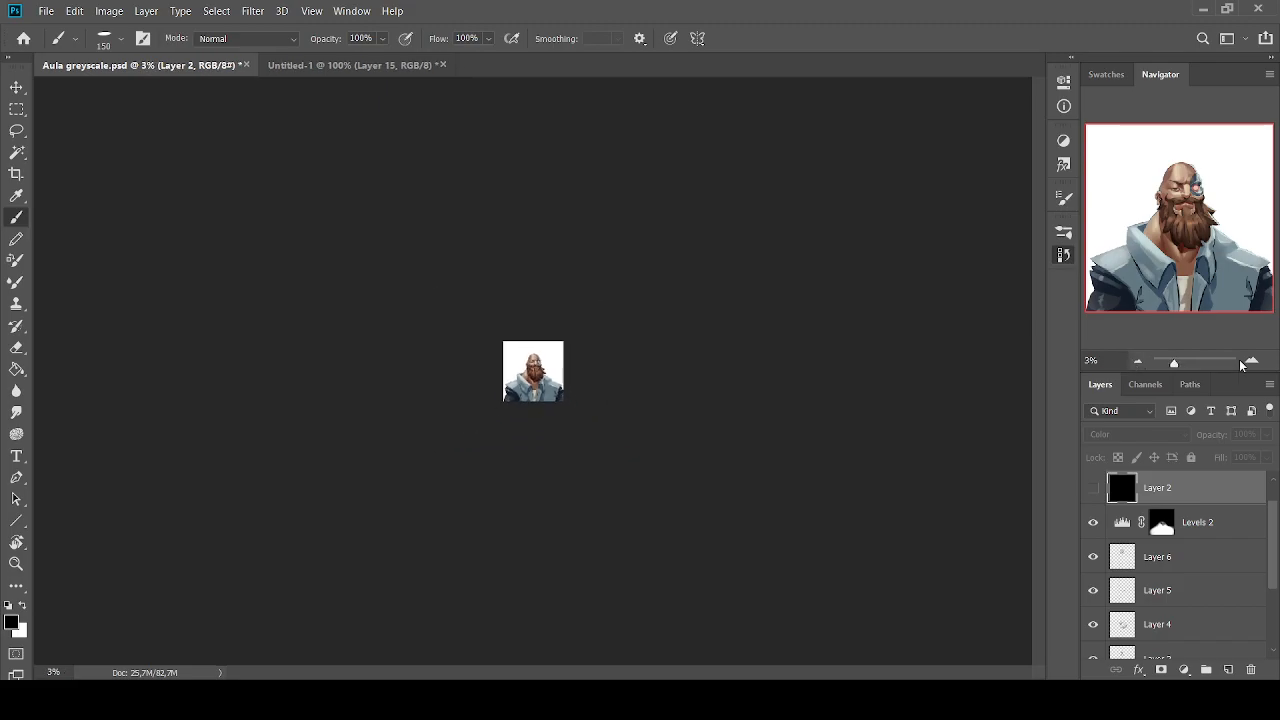
pyautogui.click(1251, 360)
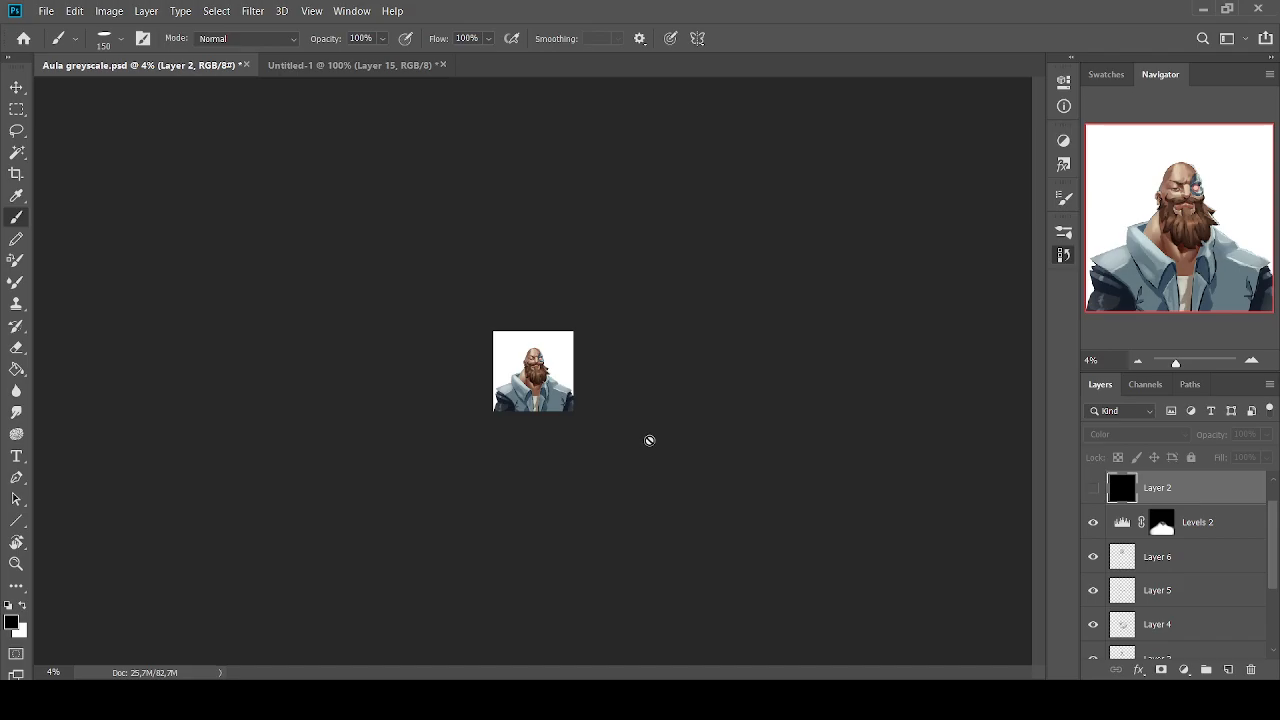
# Compare the thumbnail-sized colour portrait without and with the correction layers twice by undoing and redoing their visibility change
pyautogui.hotkey('ctrl', 'z')
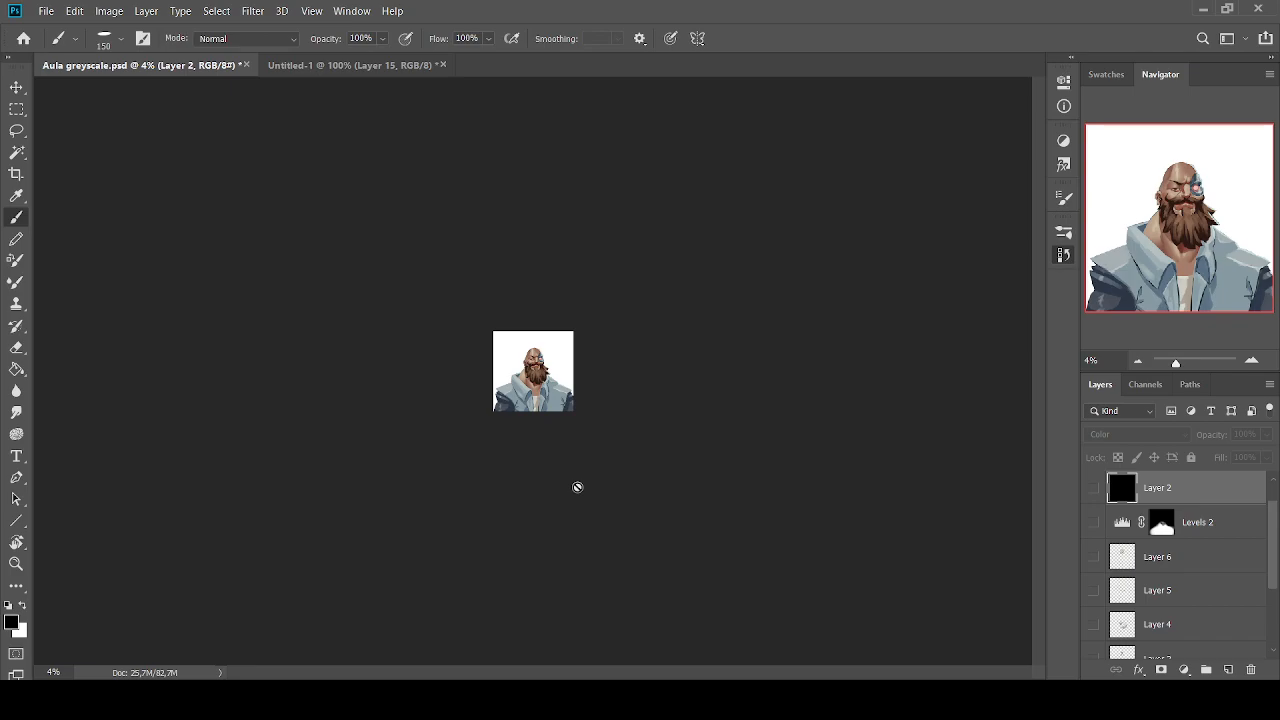
pyautogui.hotkey('ctrl', 'shift', 'z')
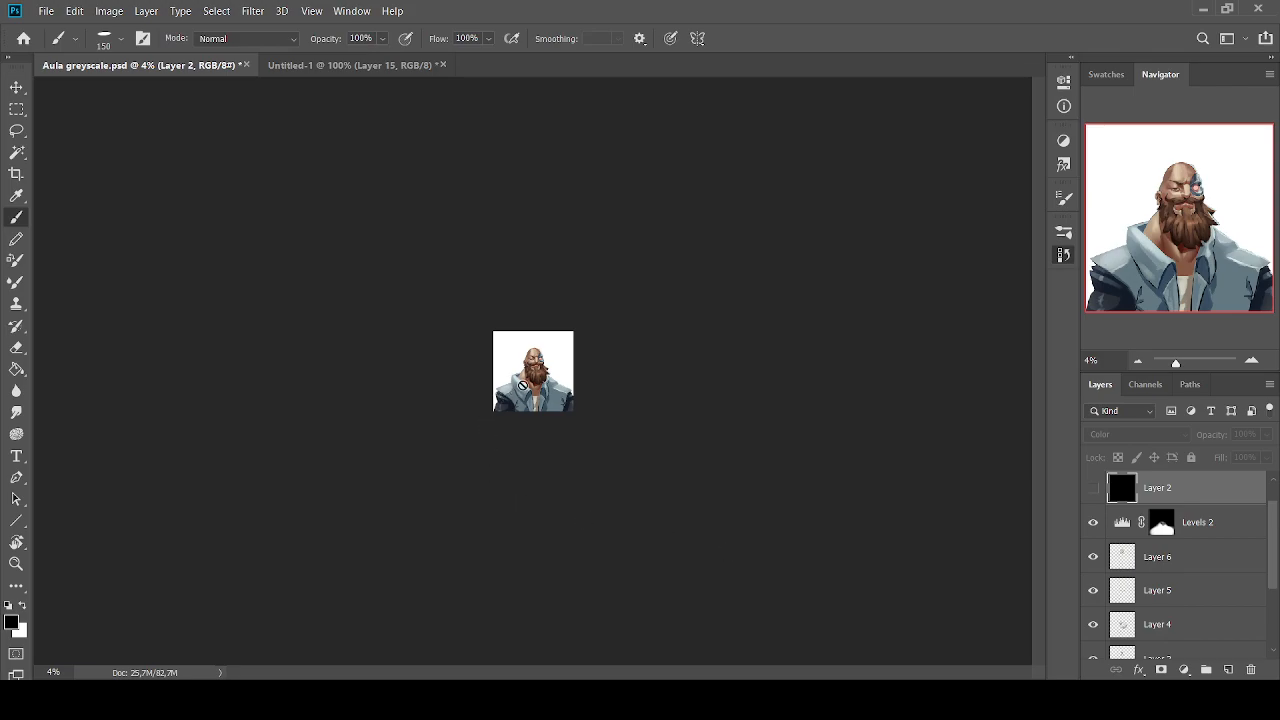
pyautogui.hotkey('ctrl', 'z')
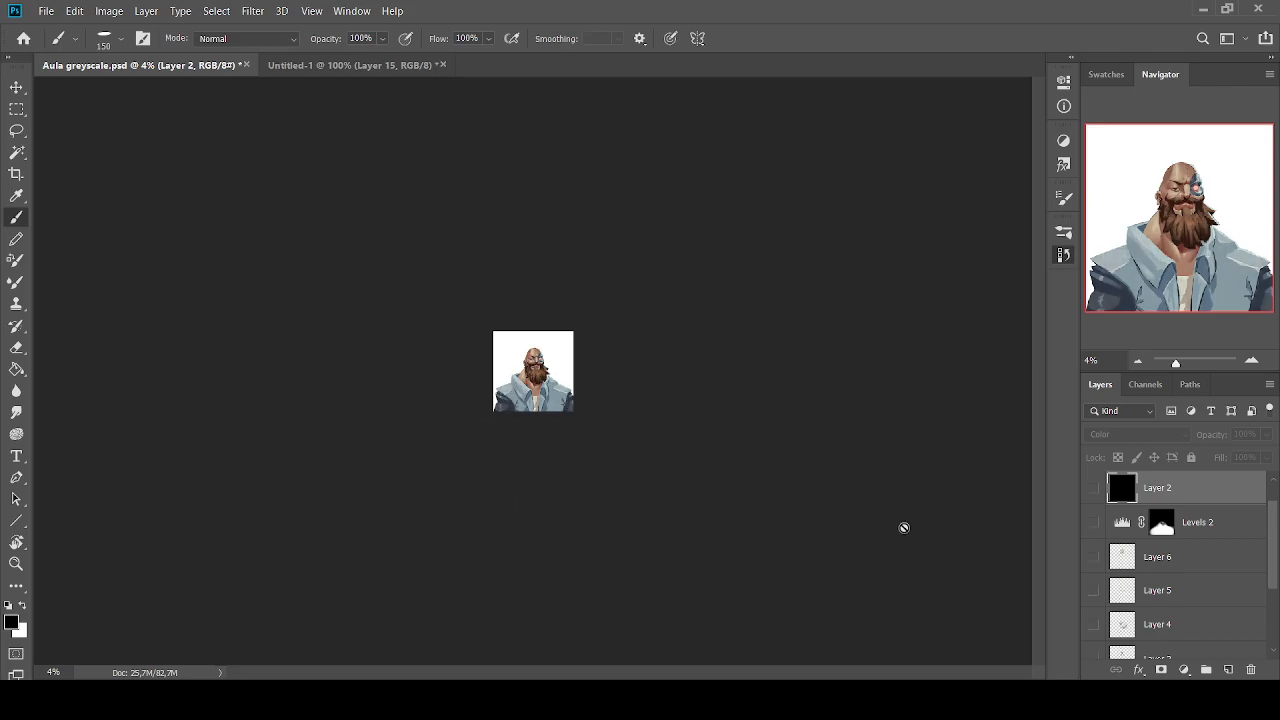
pyautogui.hotkey('ctrl', 'shift', 'z')
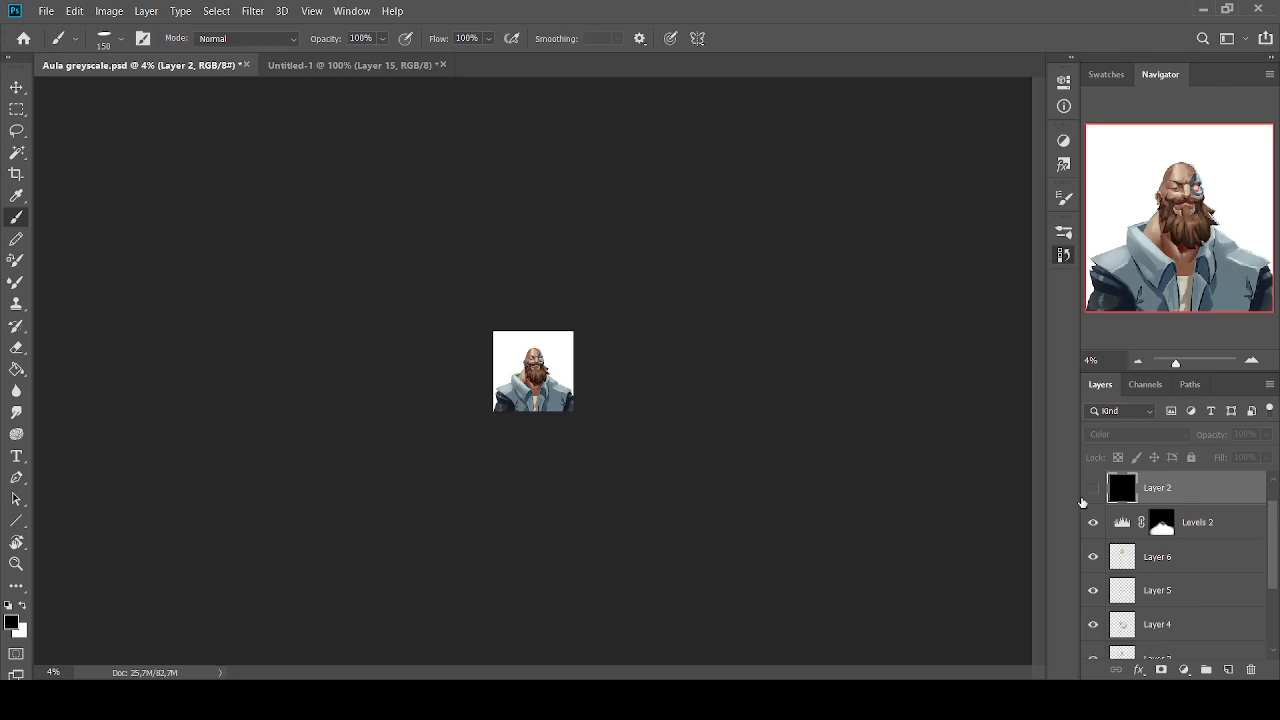
# Enlarge the portrait to 25% and undo and redo the correction layers' visibility change to compare both versions, ending with them shown
pyautogui.click(1252, 361)
pyautogui.click(1252, 361)
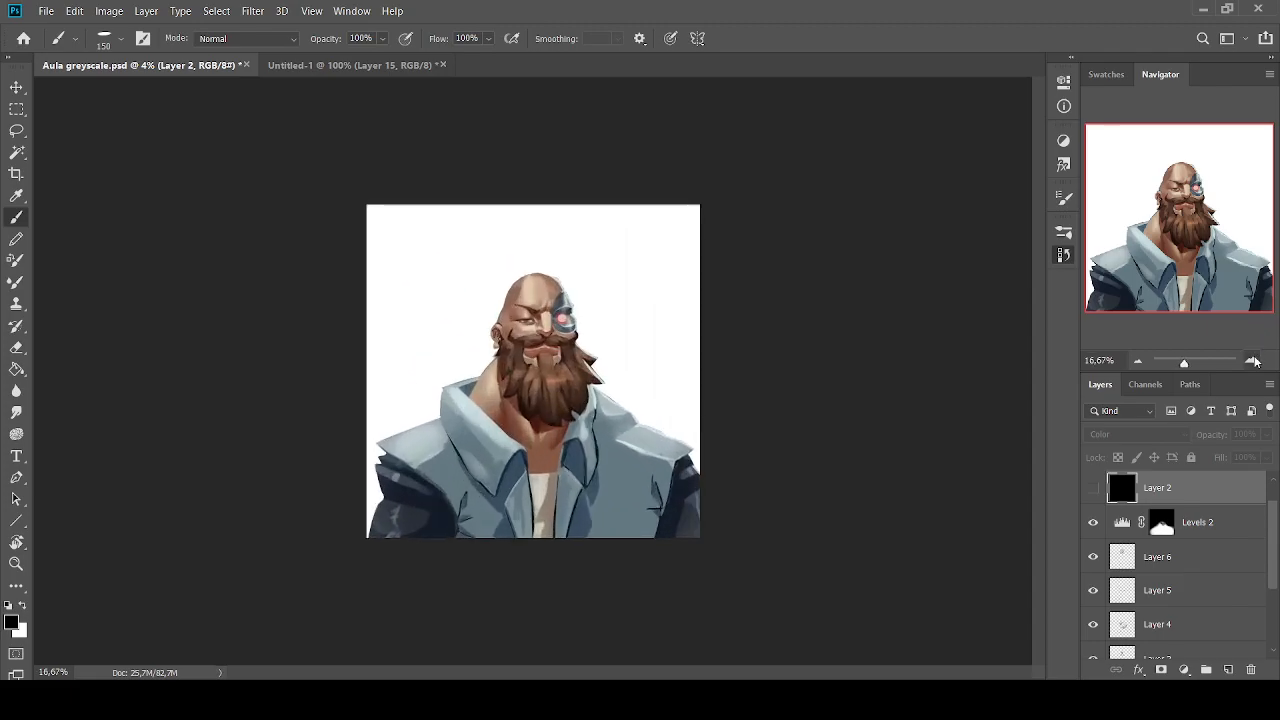
pyautogui.click(1252, 361)
pyautogui.hotkey('ctrl', 'z')
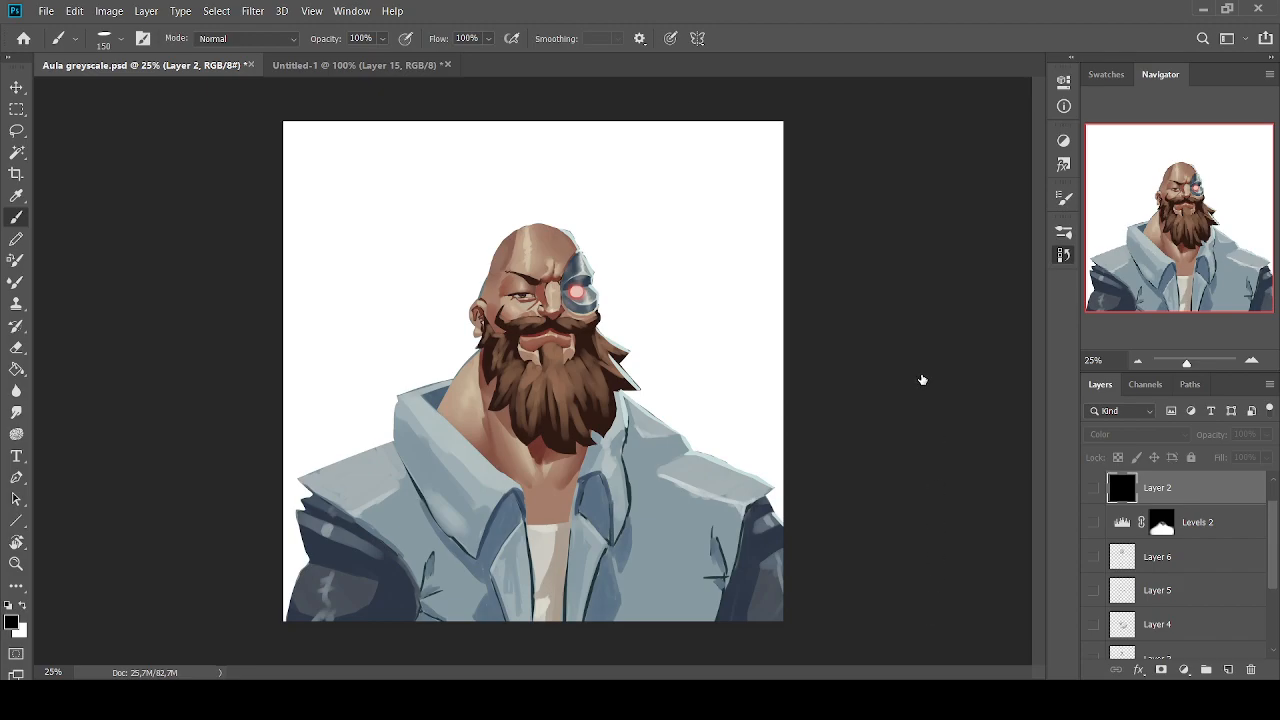
pyautogui.hotkey('ctrl', 'shift', 'z')
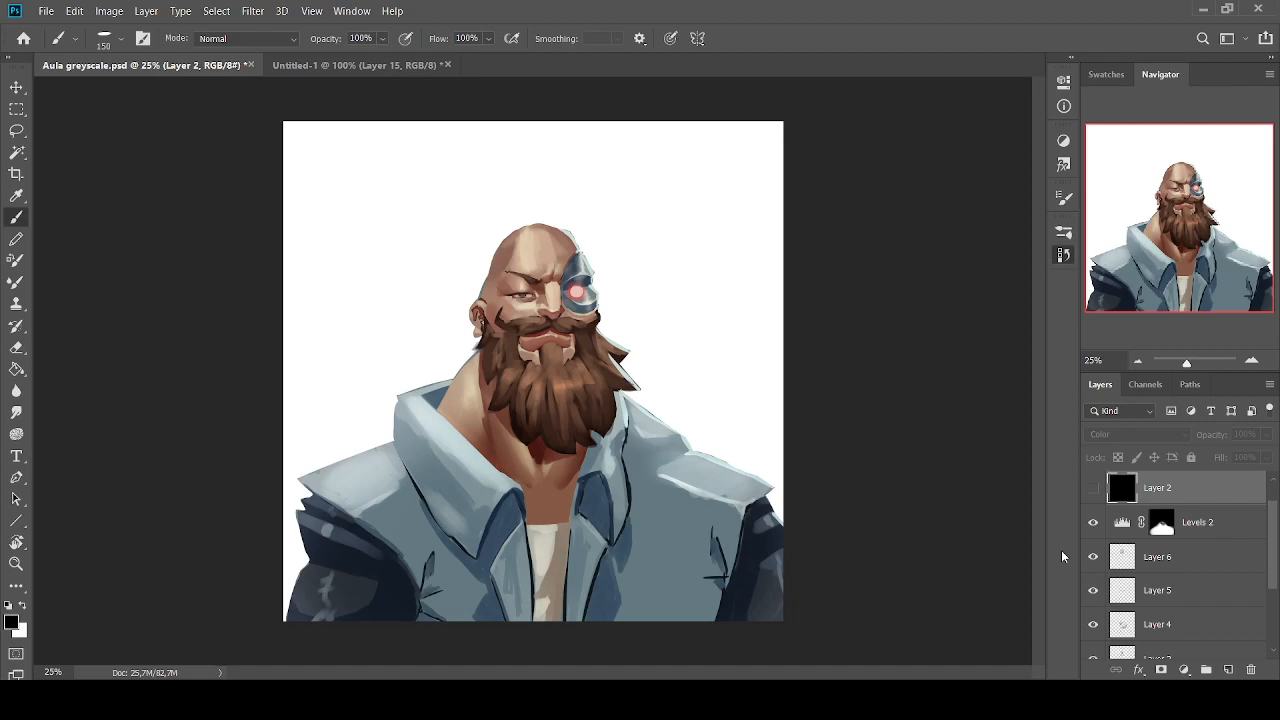
# Switch to the Untitled-1 notes document and review its Dicas and Valores lists
pyautogui.click(330, 65)
pyautogui.click(1137, 361)
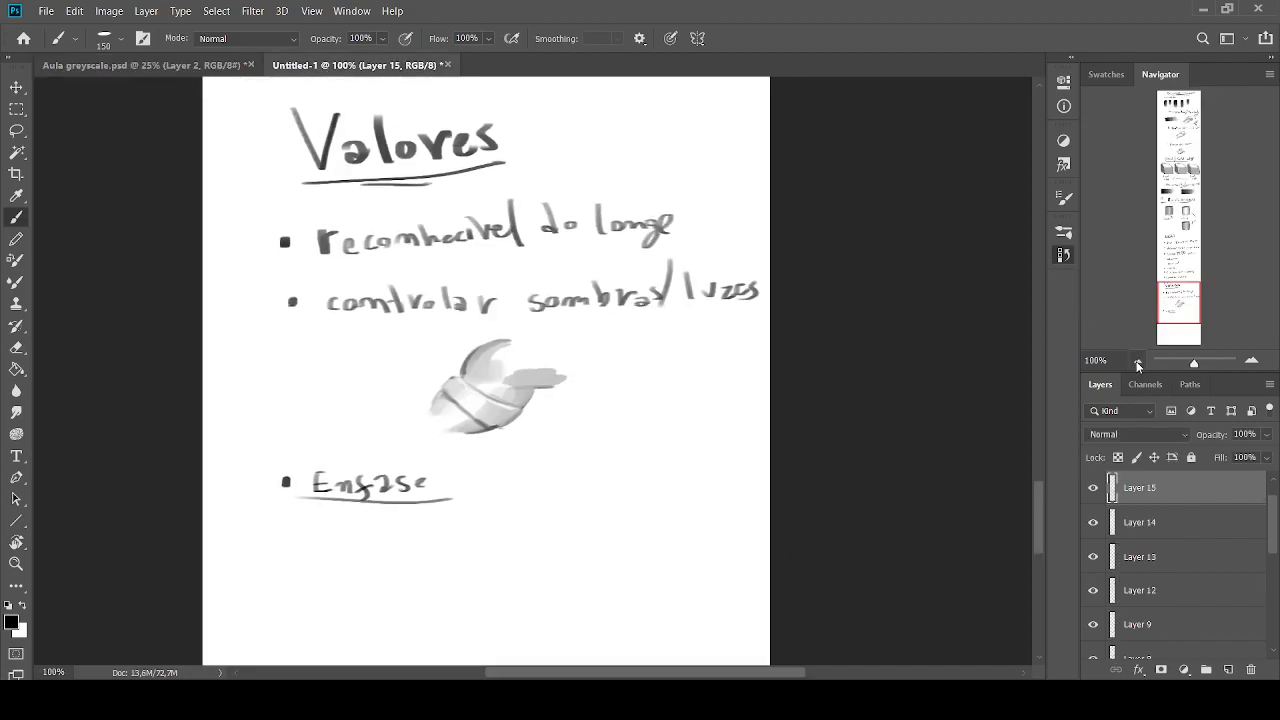
pyautogui.click(1137, 361)
pyautogui.moveTo(1181, 301)
pyautogui.mouseDown()
pyautogui.moveTo(1173, 116)
pyautogui.moveTo(1181, 268)
pyautogui.moveTo(1180, 248)
pyautogui.mouseUp()
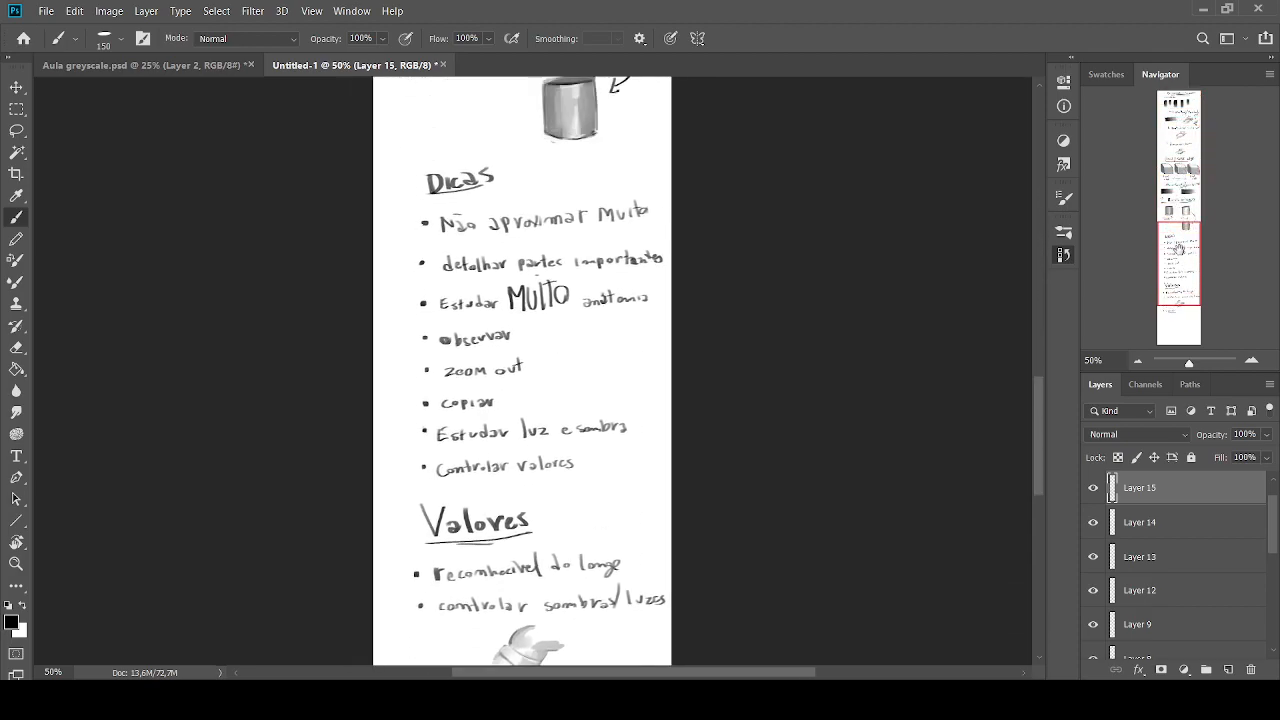
pyautogui.click(1251, 360)
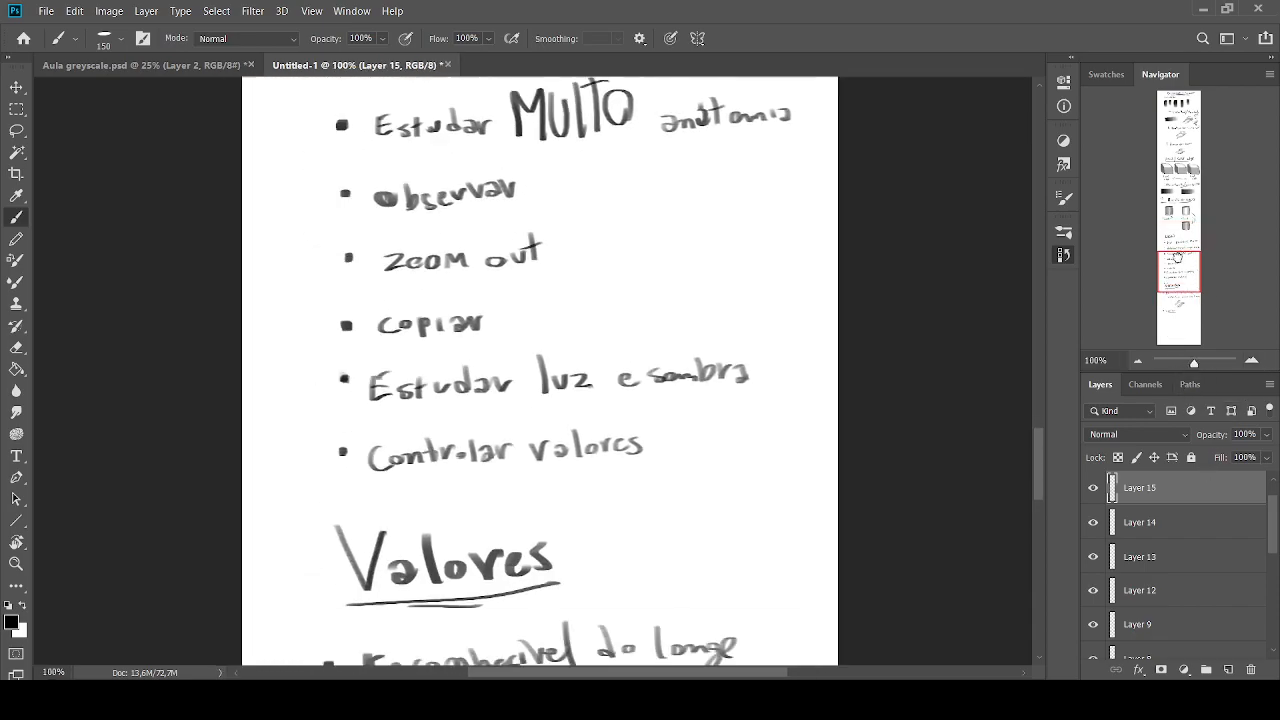
pyautogui.moveTo(1169, 268); pyautogui.dragTo(1168, 262)
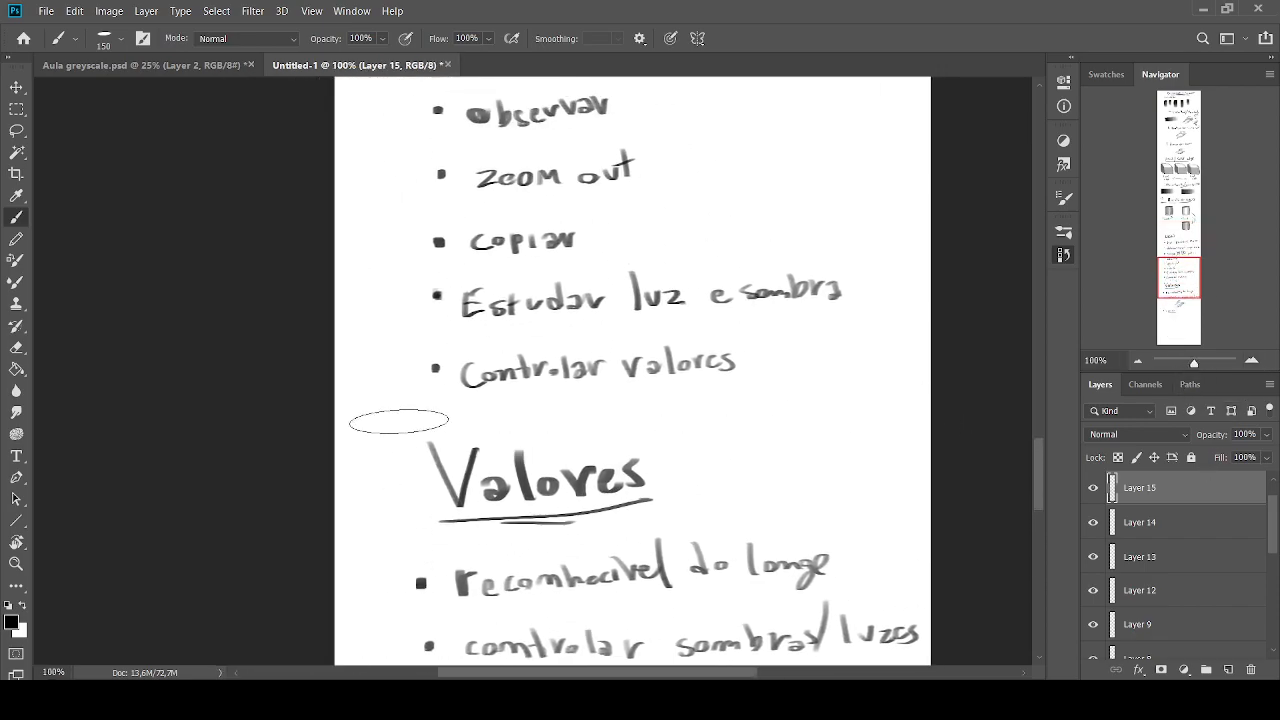
pyautogui.click(1137, 360)
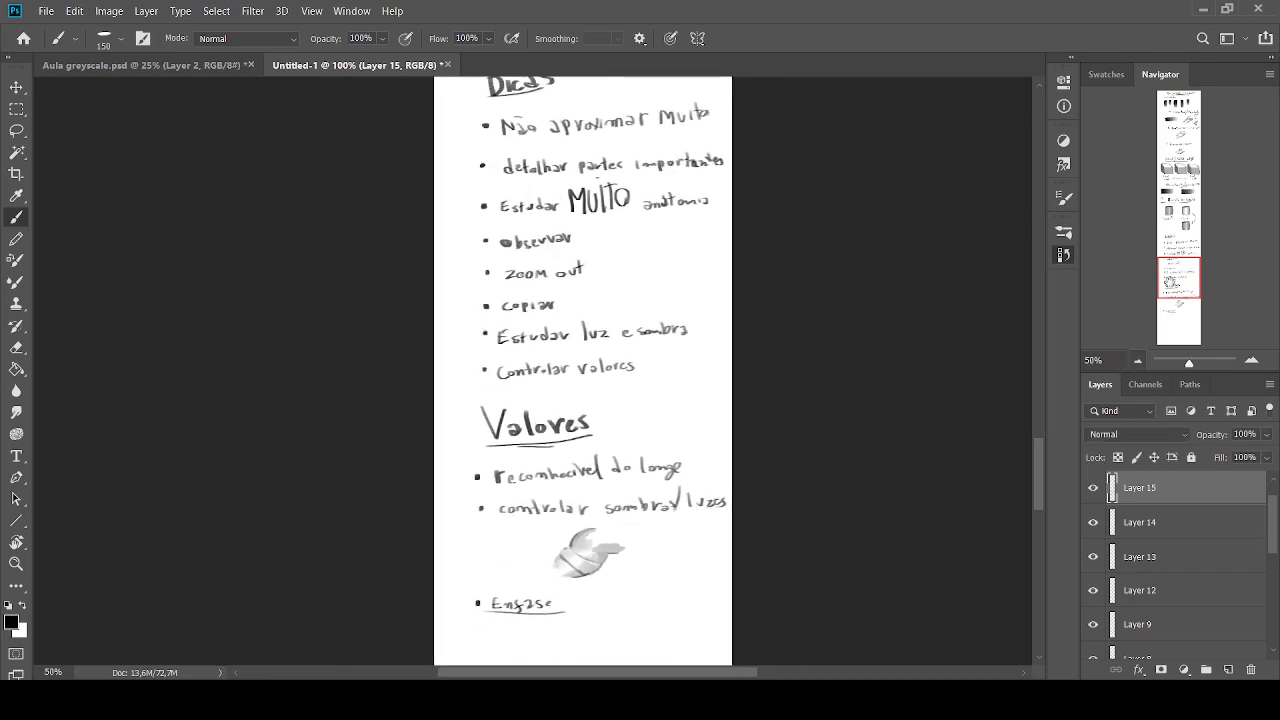
# Select the whole Valores section and move it down to leave room under the Dicas list
pyautogui.click(16, 109)
pyautogui.moveTo(442, 235); pyautogui.dragTo(706, 508)
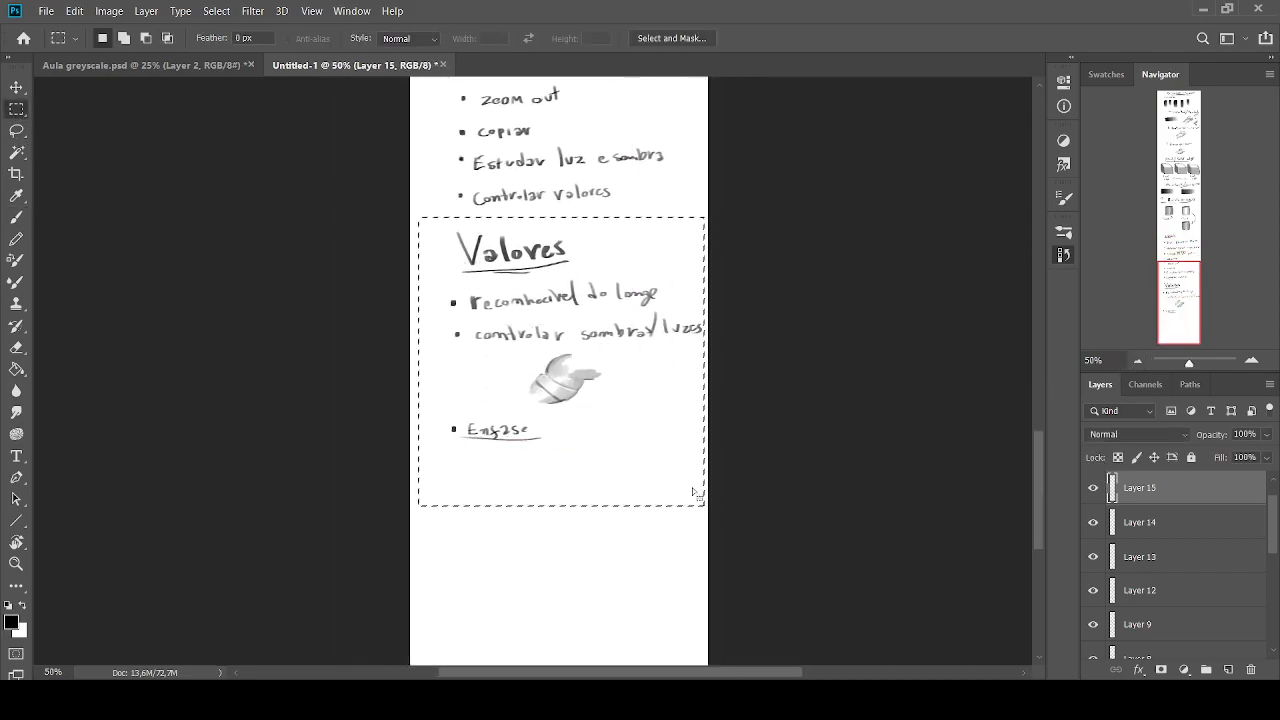
pyautogui.hotkey('ctrl', 't')
pyautogui.moveTo(550, 429); pyautogui.dragTo(568, 478)
pyautogui.press('Return')
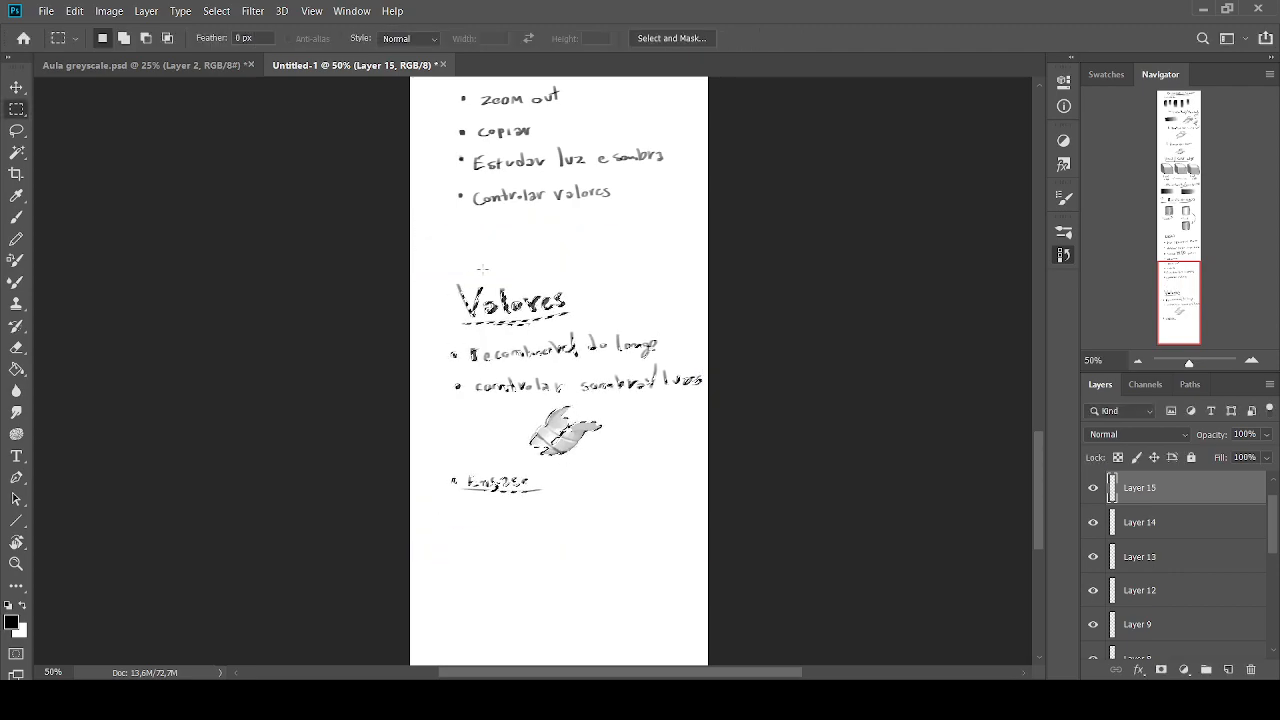
pyautogui.click(16, 130)
# Handwrite the bullet "Assistir artistas" with the brush at the end of the Dicas list and underline it twice
pyautogui.click(16, 216)
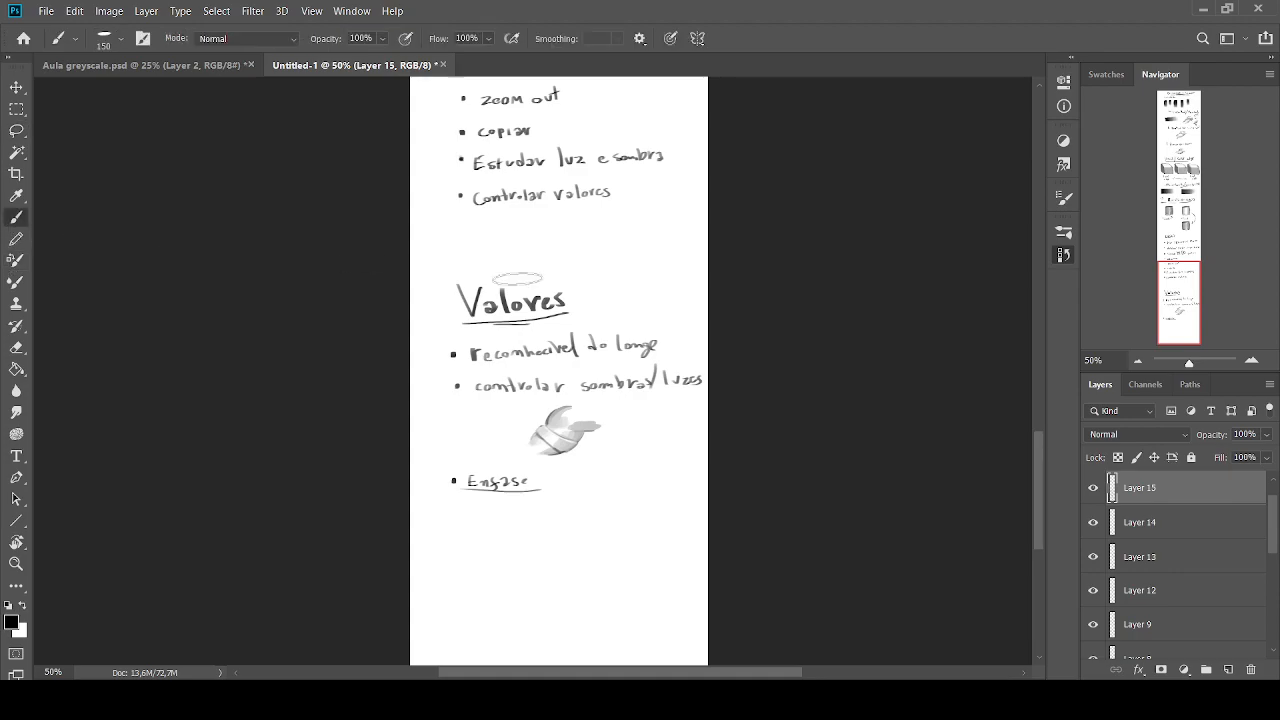
pyautogui.click(1251, 360)
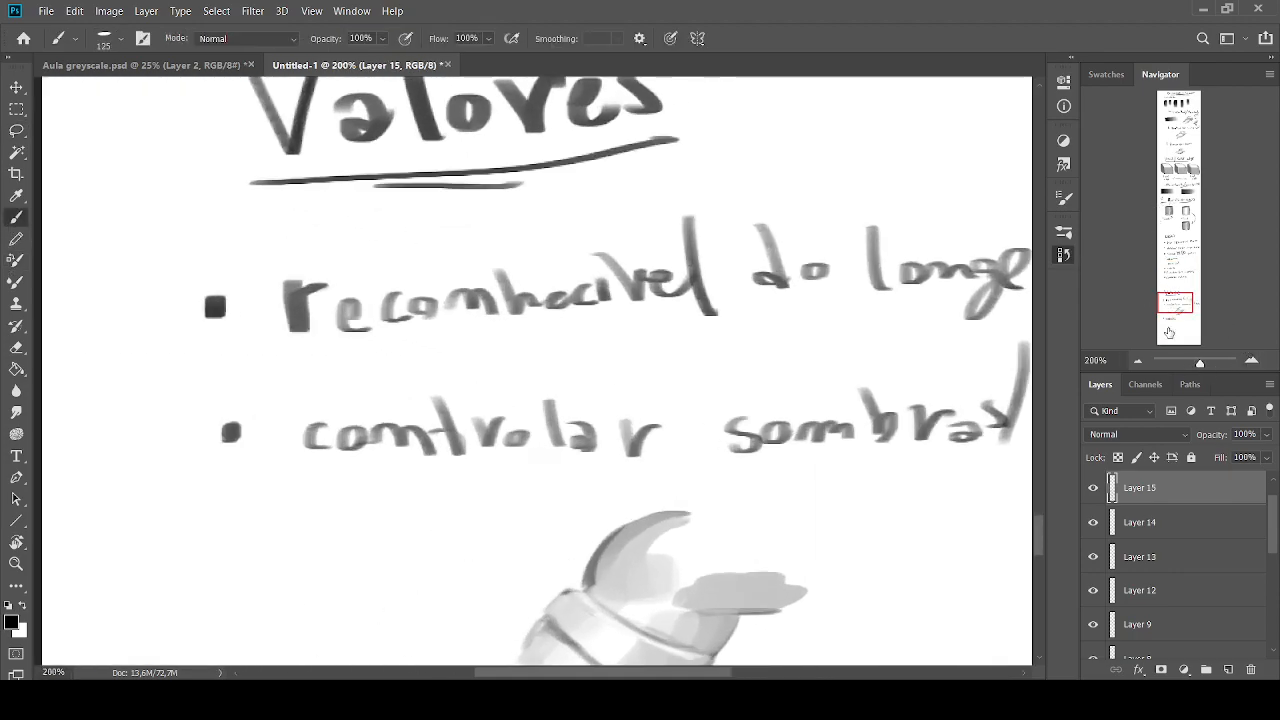
pyautogui.click(1166, 290)
pyautogui.moveTo(1166, 290); pyautogui.dragTo(1167, 289)
pyautogui.press('[')
pyautogui.press('[')
pyautogui.press('[')
pyautogui.press('[')
pyautogui.press('[')
pyautogui.press('[')
pyautogui.press('[')
pyautogui.press('[')
pyautogui.press('[')
pyautogui.press('[')
pyautogui.press('[')
pyautogui.press('[')
pyautogui.press('[')
pyautogui.press('[')
pyautogui.moveTo(339, 329)
pyautogui.mouseDown()
pyautogui.moveTo(398, 340)
pyautogui.moveTo(454, 322)
pyautogui.moveTo(482, 336)
pyautogui.moveTo(592, 318)
pyautogui.moveTo(626, 334)
pyautogui.moveTo(622, 320)
pyautogui.mouseUp()
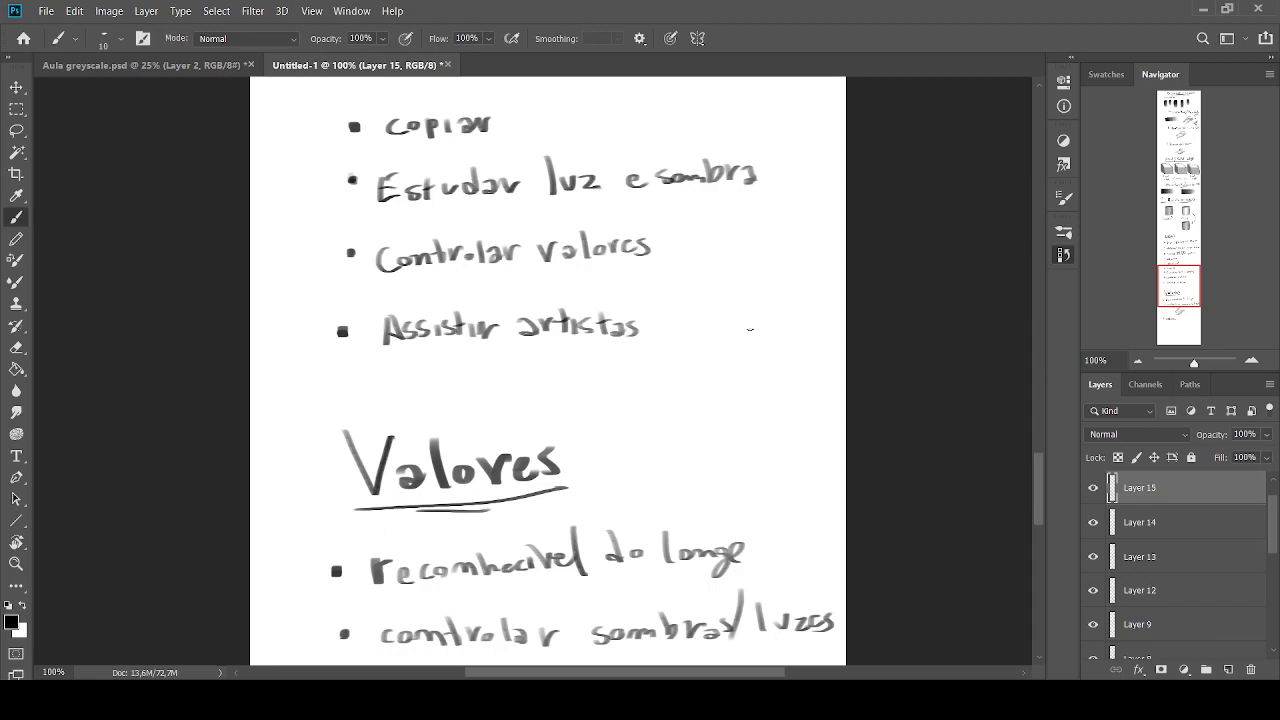
pyautogui.press(']')
pyautogui.moveTo(605, 346); pyautogui.dragTo(374, 350)
pyautogui.moveTo(574, 361); pyautogui.dragTo(421, 352)
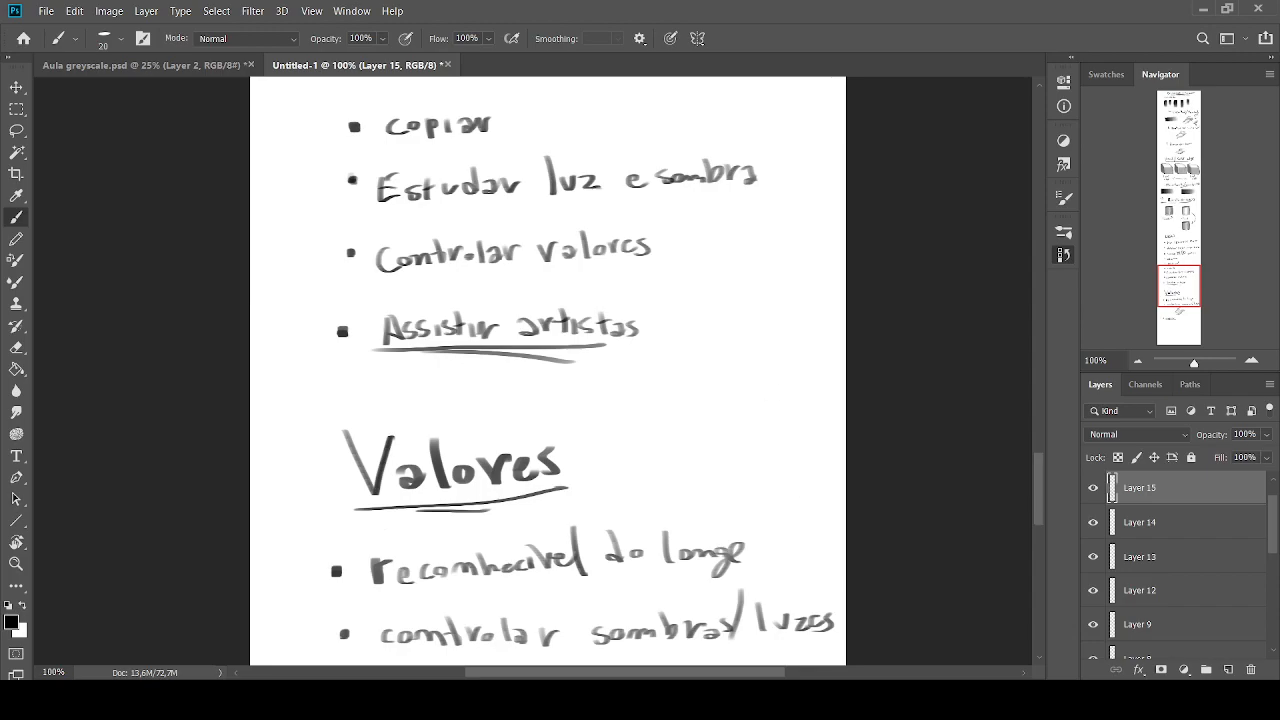
# Review the notes from the Lasso tool/Pen tool and painting methods sections down to the Valores section
pyautogui.click(1137, 360)
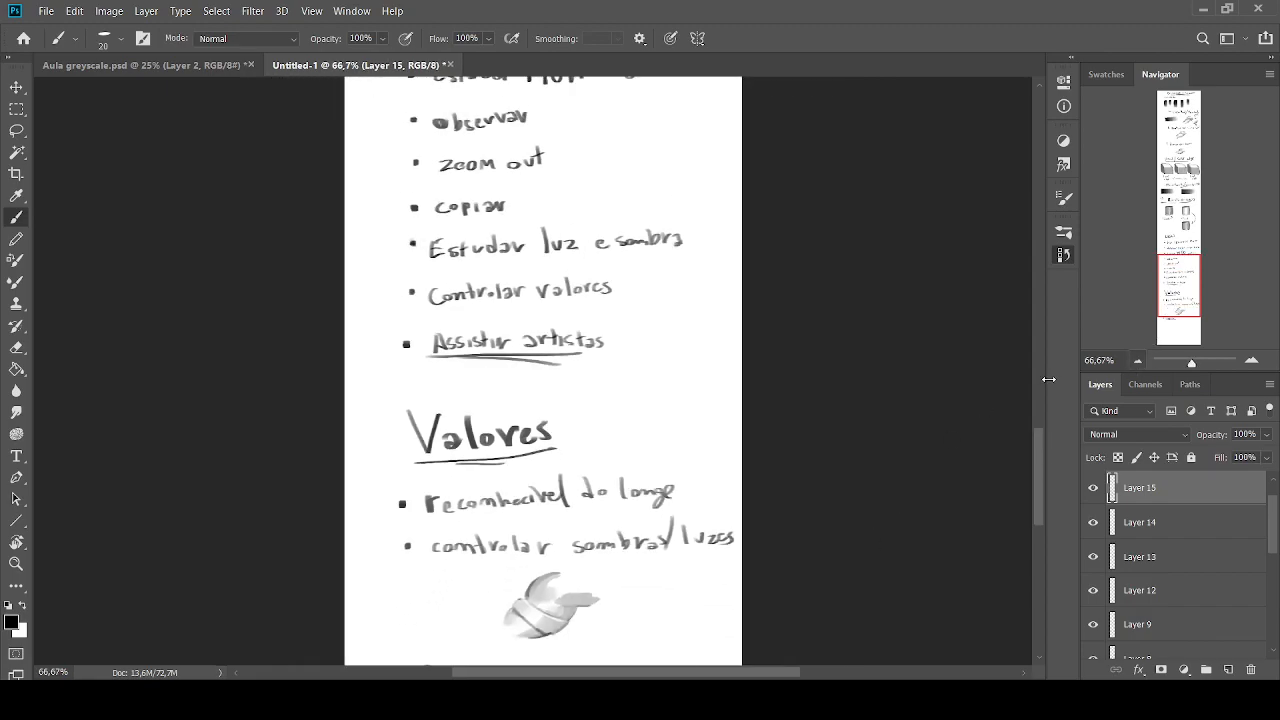
pyautogui.moveTo(1170, 277); pyautogui.dragTo(1170, 158)
pyautogui.moveTo(1170, 133)
pyautogui.mouseDown()
pyautogui.moveTo(1170, 121)
pyautogui.moveTo(1169, 298)
pyautogui.mouseUp()
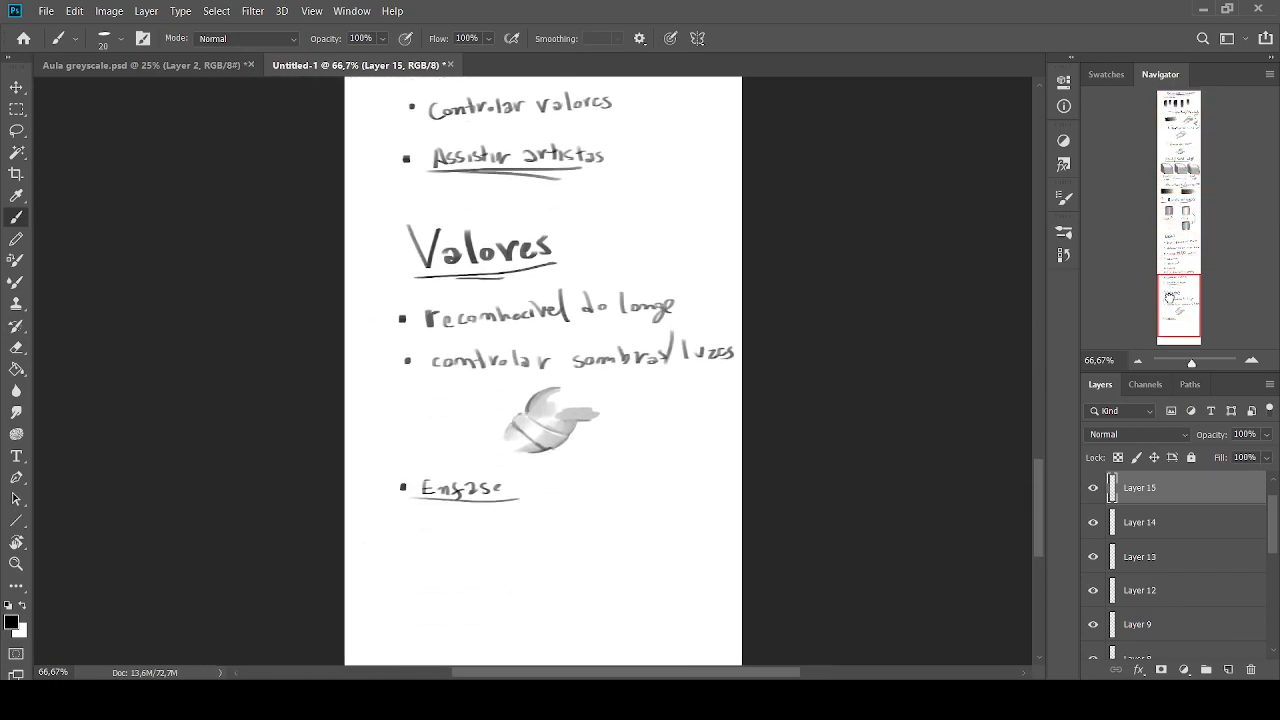
pyautogui.moveTo(1169, 298); pyautogui.dragTo(1163, 131)
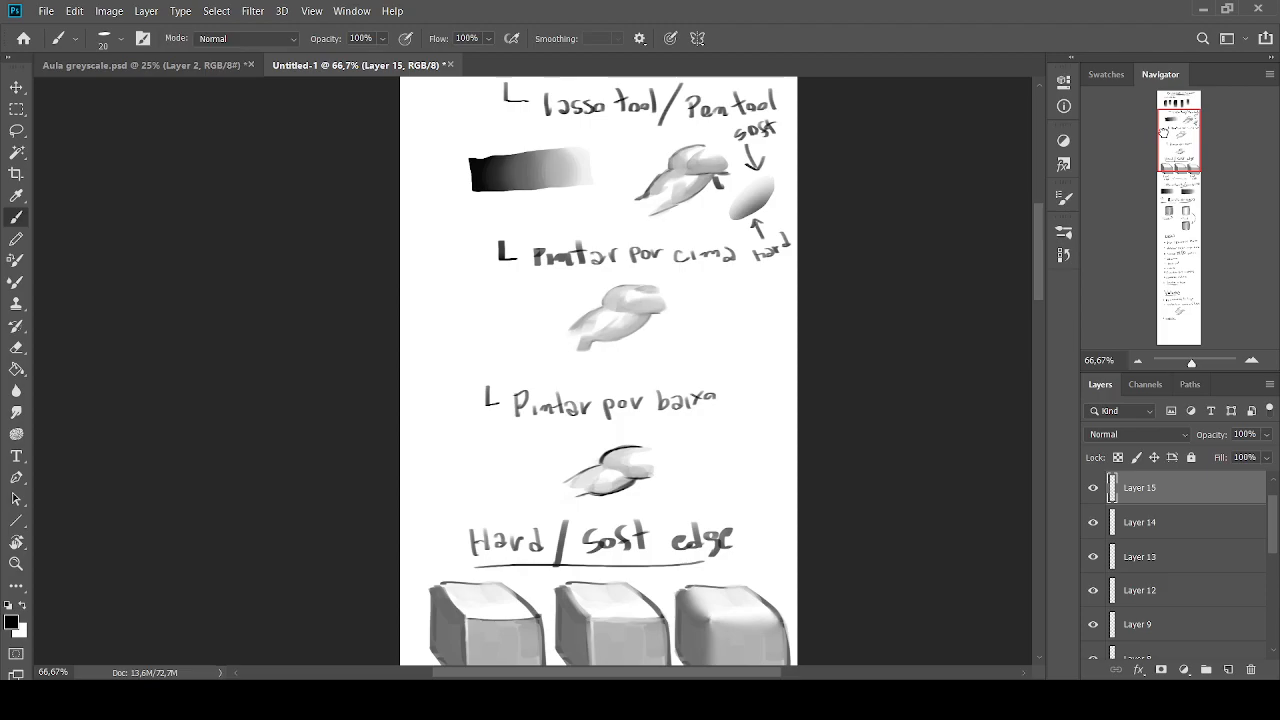
pyautogui.moveTo(1163, 130); pyautogui.dragTo(1166, 300)
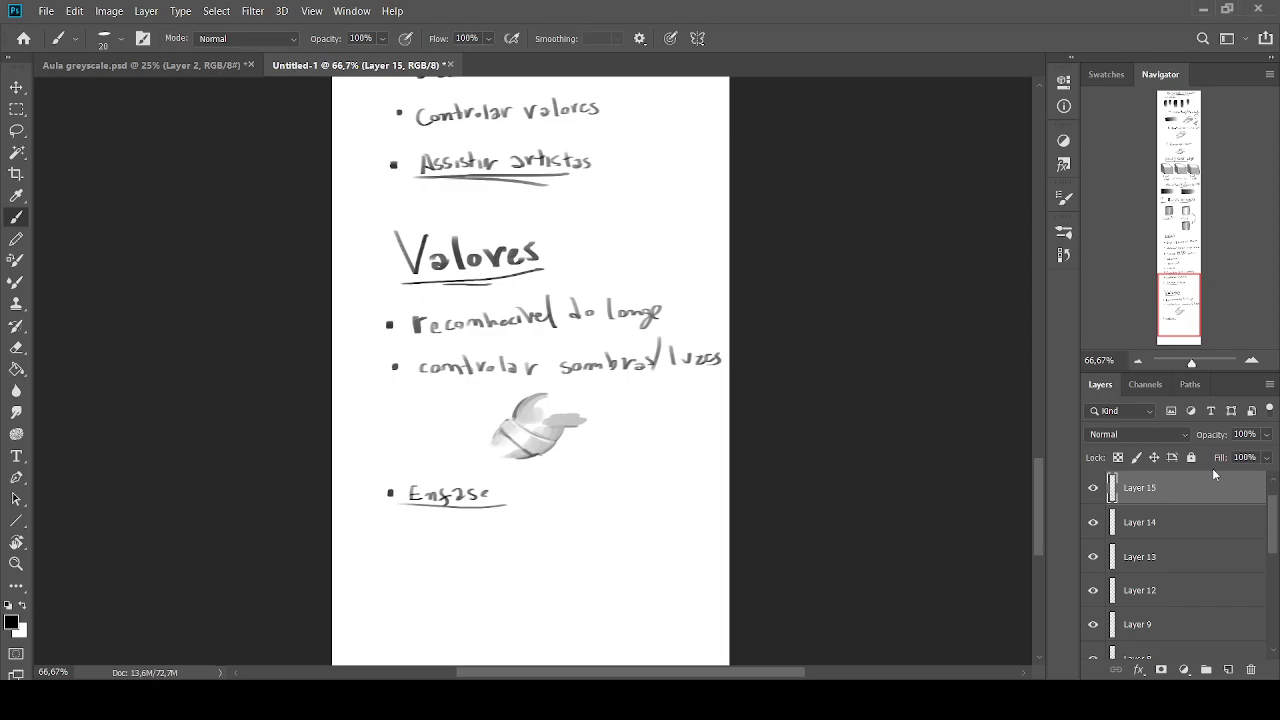
# Sketch a cylinder outline in black with the brush in the empty area below the Enfase heading
pyautogui.click(1251, 361)
pyautogui.click(1252, 365)
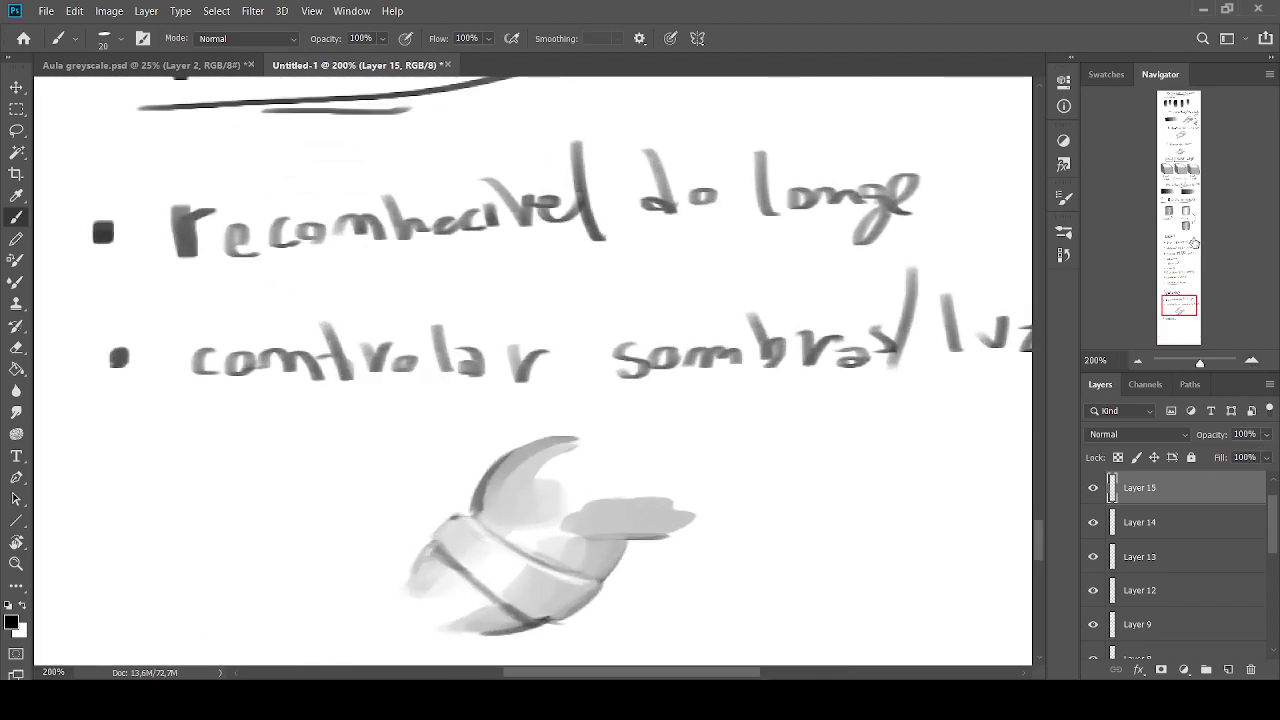
pyautogui.click(1138, 362)
pyautogui.scroll(-10, 734, 448)
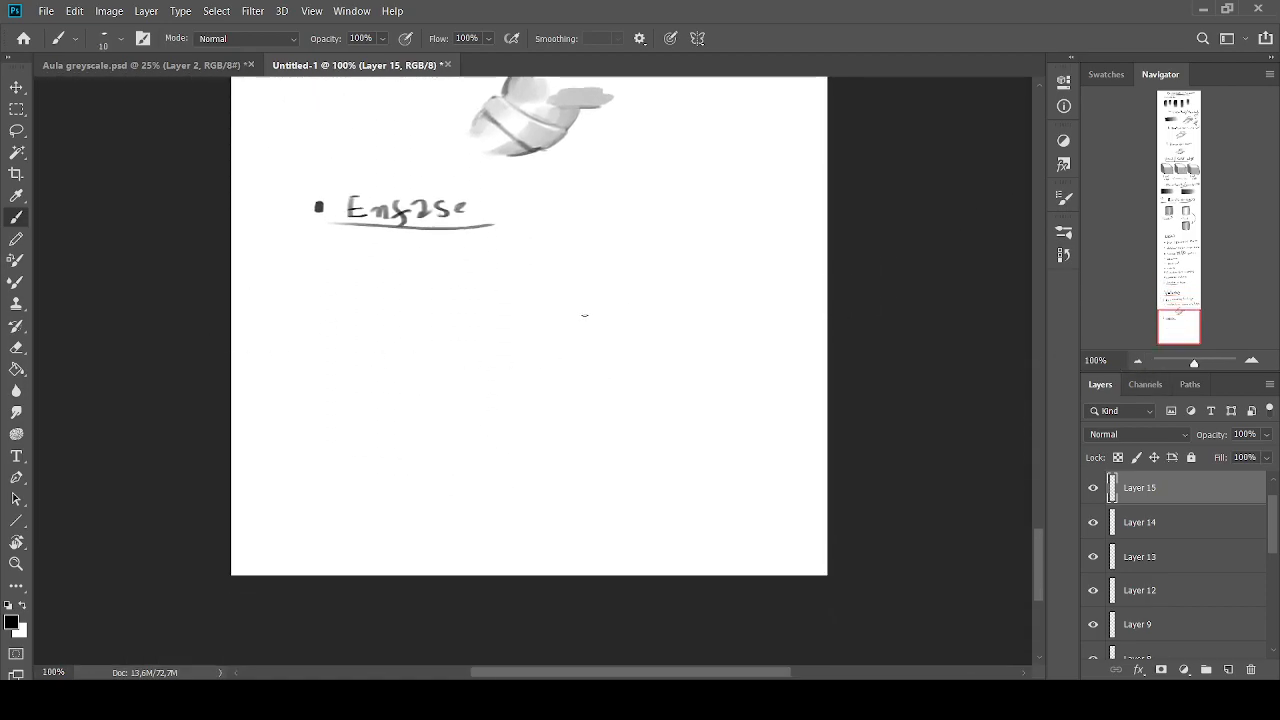
pyautogui.press(']')
pyautogui.press('[')
pyautogui.press('[')
pyautogui.moveTo(636, 312)
pyautogui.mouseDown()
pyautogui.moveTo(515, 325)
pyautogui.moveTo(638, 313)
pyautogui.moveTo(518, 318)
pyautogui.moveTo(642, 430)
pyautogui.mouseUp()
pyautogui.press(']')
pyautogui.moveTo(512, 324); pyautogui.dragTo(524, 450)
pyautogui.press(']')
pyautogui.moveTo(644, 434); pyautogui.dragTo(512, 446)
pyautogui.moveTo(512, 446); pyautogui.dragTo(640, 434)
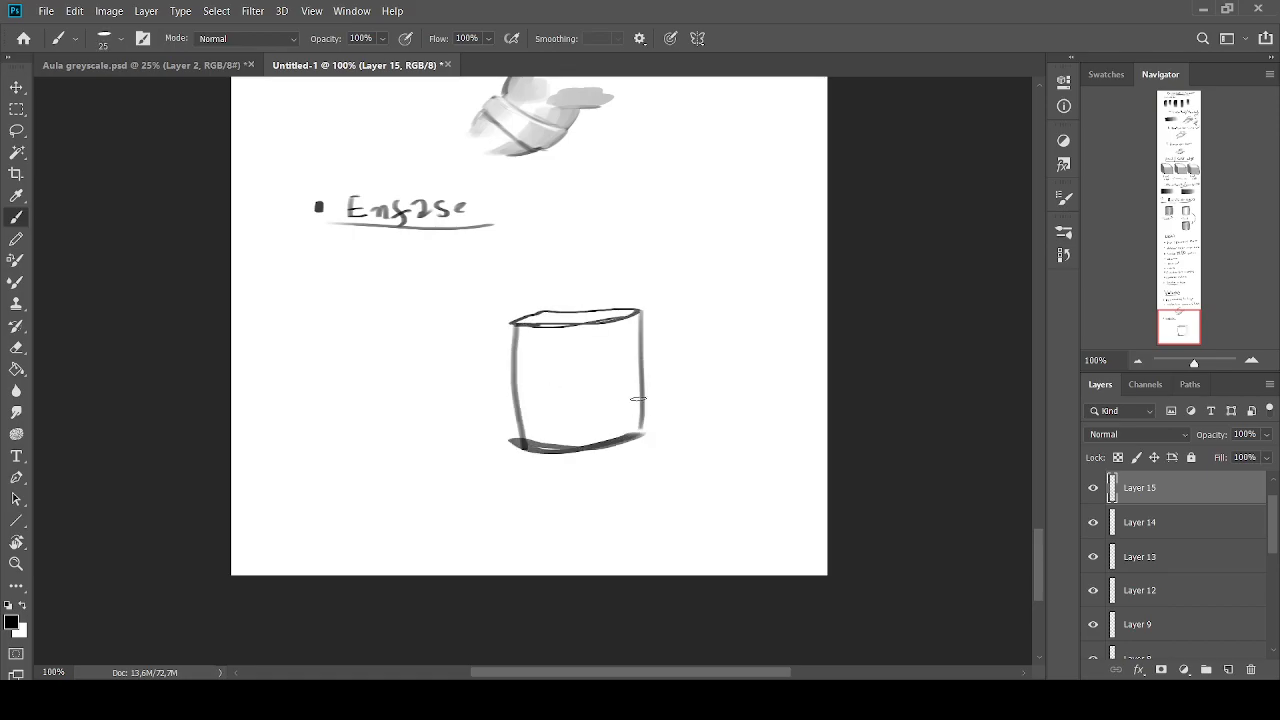
# Thicken the cylinder's side lines and rim, making the right edge the heaviest
pyautogui.moveTo(645, 316)
pyautogui.mouseDown()
pyautogui.moveTo(510, 326)
pyautogui.moveTo(545, 308)
pyautogui.moveTo(510, 312)
pyautogui.moveTo(630, 324)
pyautogui.moveTo(642, 424)
pyautogui.mouseUp()
pyautogui.press('[')
pyautogui.moveTo(512, 322); pyautogui.dragTo(514, 436)
pyautogui.press(']')
pyautogui.moveTo(642, 318); pyautogui.dragTo(642, 442)
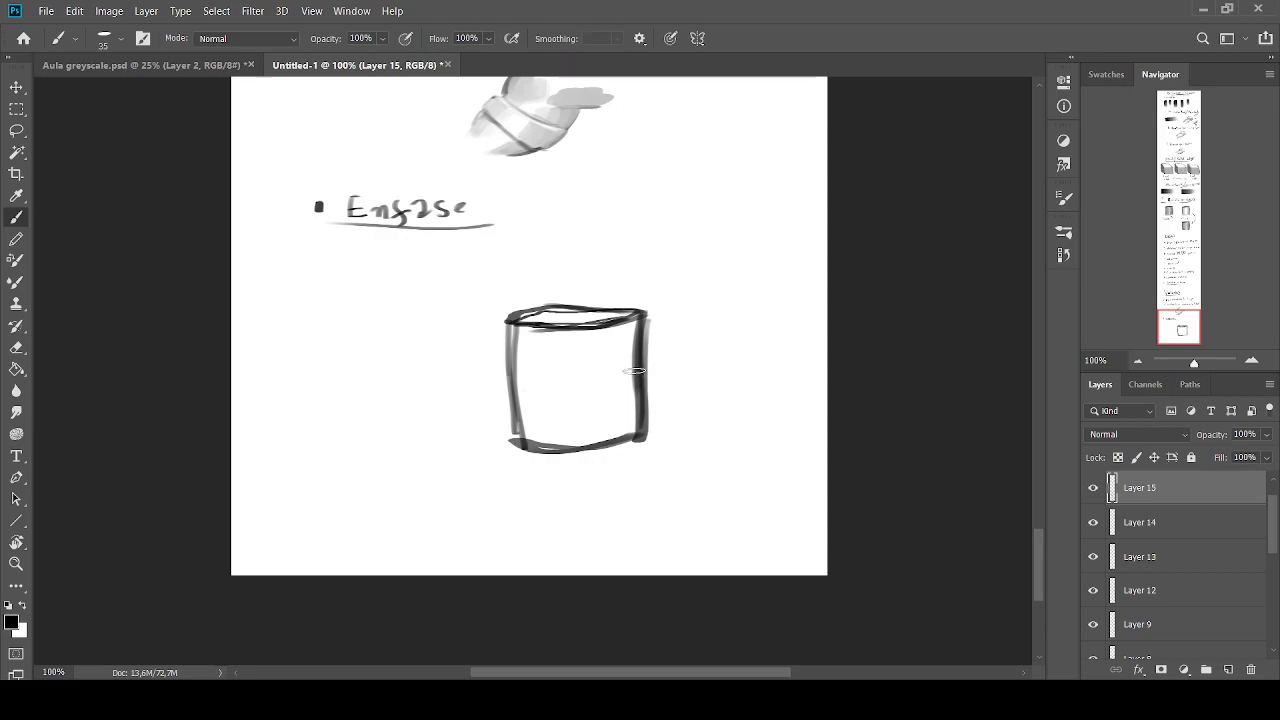
# Try an arrow pointing at the cylinder's right edge, and undo it
pyautogui.press('[')
pyautogui.press('[')
pyautogui.press('[')
pyautogui.moveTo(674, 341)
pyautogui.mouseDown()
pyautogui.moveTo(641, 364)
pyautogui.moveTo(640, 400)
pyautogui.moveTo(676, 428)
pyautogui.mouseUp()
pyautogui.moveTo(614, 378); pyautogui.dragTo(735, 388)
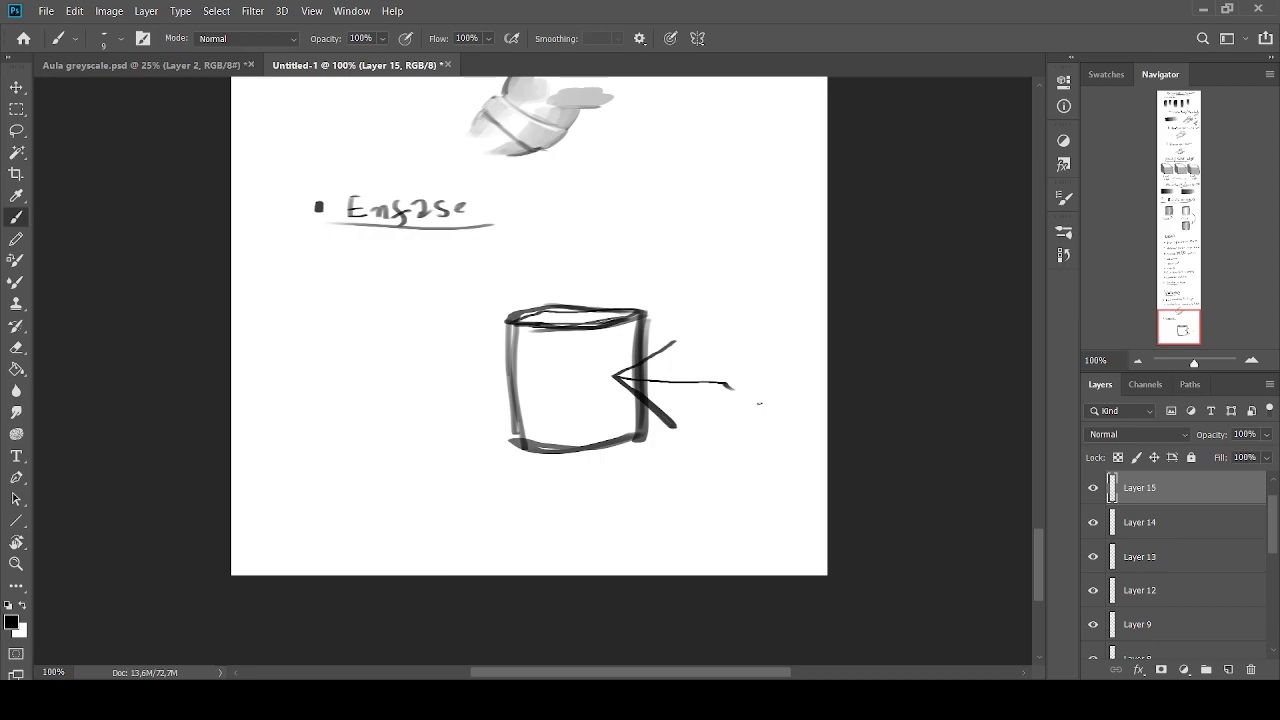
pyautogui.hotkey('ctrl', 'z')
pyautogui.hotkey('ctrl', 'z')
pyautogui.hotkey('ctrl', 'z')
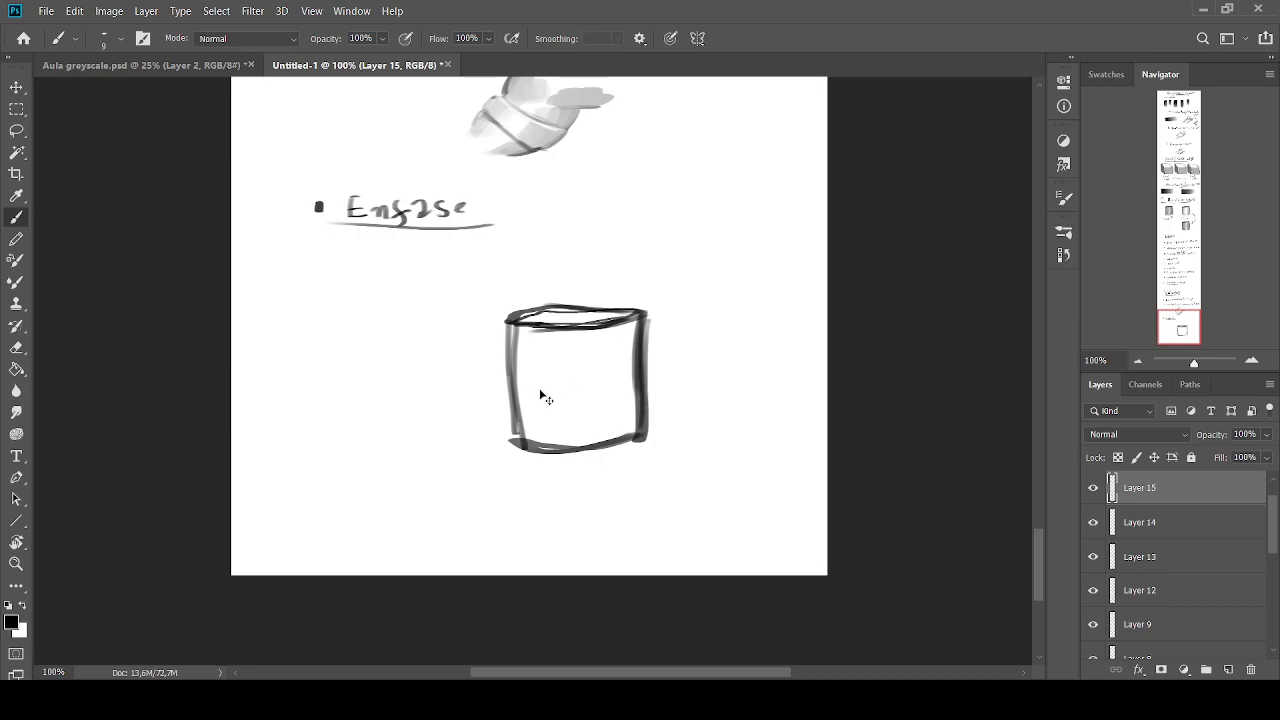
# Try an arrow from the Enfase heading toward the cylinder and a small mark above it, and undo both
pyautogui.press(']')
pyautogui.press(']')
pyautogui.press(']')
pyautogui.press(']')
pyautogui.press(']')
pyautogui.press('[')
pyautogui.press('[')
pyautogui.press('[')
pyautogui.press('[')
pyautogui.moveTo(455, 257)
pyautogui.mouseDown()
pyautogui.moveTo(459, 291)
pyautogui.moveTo(382, 273)
pyautogui.mouseUp()
pyautogui.moveTo(458, 290); pyautogui.dragTo(395, 236)
pyautogui.moveTo(644, 240); pyautogui.dragTo(688, 256)
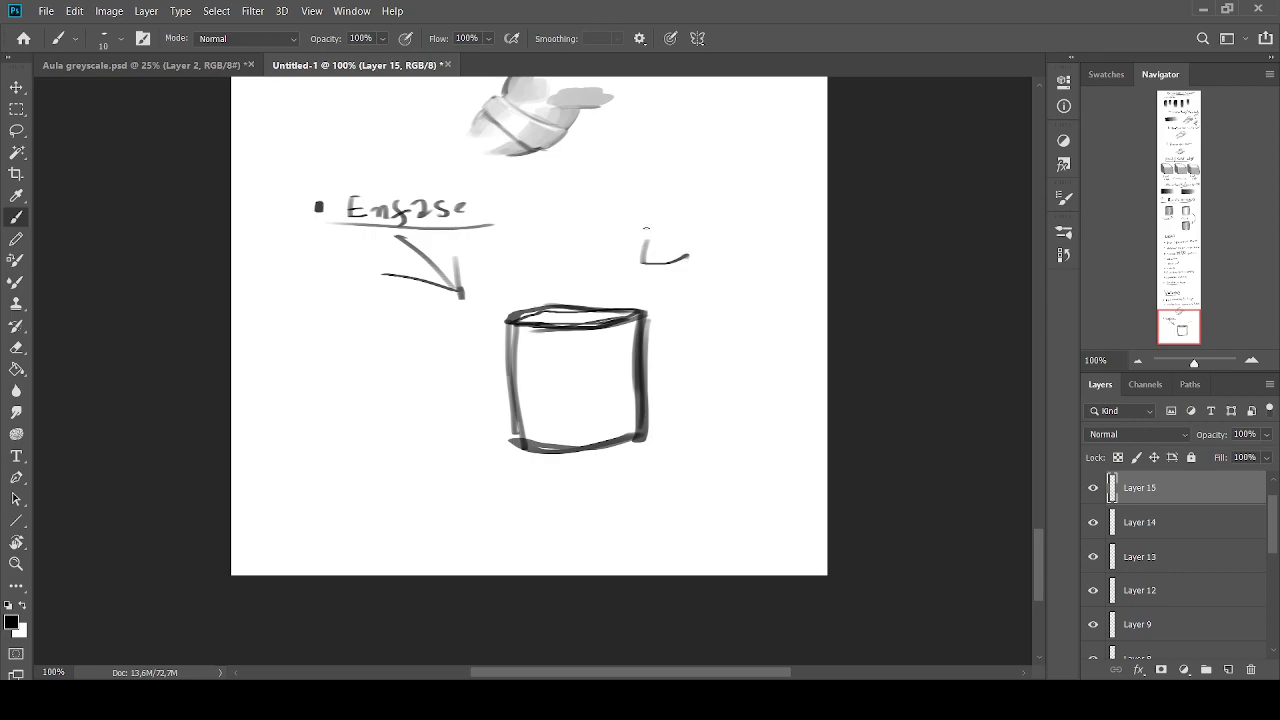
pyautogui.hotkey('ctrl', 'z')
pyautogui.hotkey('ctrl', 'z')
pyautogui.hotkey('ctrl', 'z')
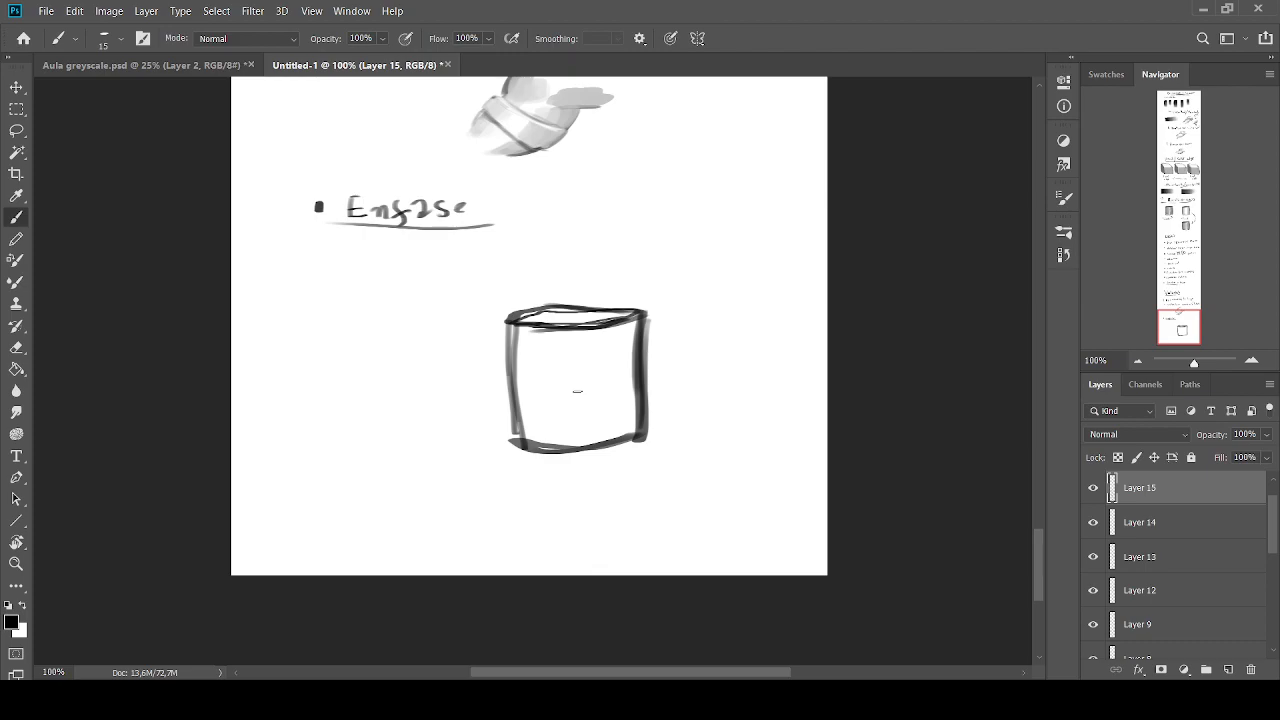
# Shade the right side of the cylinder with vertical grey bands that lighten toward the middle
pyautogui.press(']')
pyautogui.press(']')
pyautogui.press(']')
pyautogui.keyDown('alt'); pyautogui.click(639, 355); pyautogui.keyUp('alt')
pyautogui.moveTo(624, 322)
pyautogui.mouseDown()
pyautogui.moveTo(615, 384)
pyautogui.moveTo(627, 430)
pyautogui.mouseUp()
pyautogui.moveTo(616, 374)
pyautogui.mouseDown()
pyautogui.moveTo(609, 411)
pyautogui.moveTo(618, 380)
pyautogui.mouseUp()
pyautogui.keyDown('alt'); pyautogui.click(603, 421); pyautogui.keyUp('alt')
pyautogui.keyDown('alt'); pyautogui.click(618, 374); pyautogui.keyUp('alt')
pyautogui.moveTo(620, 330)
pyautogui.mouseDown()
pyautogui.moveTo(620, 432)
pyautogui.moveTo(630, 408)
pyautogui.moveTo(623, 327)
pyautogui.moveTo(602, 434)
pyautogui.mouseUp()
pyautogui.keyDown('alt'); pyautogui.click(603, 392); pyautogui.keyUp('alt')
pyautogui.moveTo(602, 346); pyautogui.dragTo(606, 432)
pyautogui.moveTo(610, 335); pyautogui.dragTo(614, 434)
pyautogui.keyDown('alt'); pyautogui.click(646, 434); pyautogui.keyUp('alt')
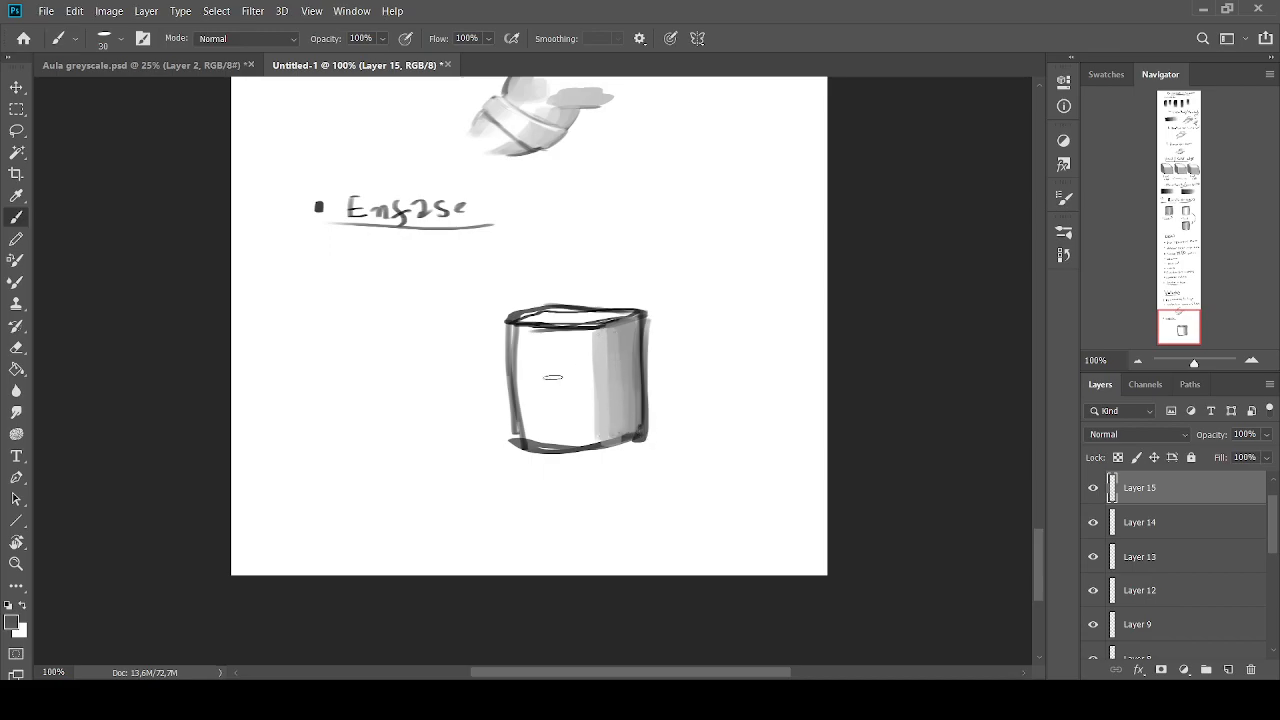
# Shade the left side of the cylinder with vertical grey strokes, leaving a light area in the middle
pyautogui.moveTo(528, 331); pyautogui.dragTo(527, 434)
pyautogui.moveTo(531, 334); pyautogui.dragTo(536, 438)
pyautogui.moveTo(540, 334)
pyautogui.mouseDown()
pyautogui.moveTo(548, 434)
pyautogui.moveTo(557, 418)
pyautogui.mouseUp()
pyautogui.moveTo(558, 334); pyautogui.dragTo(560, 440)
pyautogui.keyDown('alt'); pyautogui.click(576, 376); pyautogui.keyUp('alt')
pyautogui.moveTo(547, 336); pyautogui.dragTo(544, 438)
pyautogui.keyDown('alt'); pyautogui.click(559, 412); pyautogui.keyUp('alt')
pyautogui.keyDown('alt'); pyautogui.click(537, 356); pyautogui.keyUp('alt')
pyautogui.moveTo(522, 364); pyautogui.dragTo(523, 336)
# Fill the cylinder's top face with dark grey
pyautogui.keyDown('alt'); pyautogui.click(608, 318); pyautogui.keyUp('alt')
pyautogui.keyDown('alt'); pyautogui.click(601, 323); pyautogui.keyUp('alt')
pyautogui.moveTo(622, 316); pyautogui.dragTo(574, 321)
pyautogui.moveTo(628, 316)
pyautogui.mouseDown()
pyautogui.moveTo(548, 323)
pyautogui.moveTo(564, 321)
pyautogui.moveTo(554, 308)
pyautogui.moveTo(588, 316)
pyautogui.mouseUp()
pyautogui.keyDown('alt'); pyautogui.click(599, 320); pyautogui.keyUp('alt')
pyautogui.keyDown('alt'); pyautogui.click(522, 317); pyautogui.keyUp('alt')
# Blend the vertical greys on both sides of the cylinder around a bright central highlight
pyautogui.moveTo(588, 316)
pyautogui.mouseDown()
pyautogui.moveTo(626, 318)
pyautogui.moveTo(612, 316)
pyautogui.moveTo(567, 440)
pyautogui.mouseUp()
pyautogui.keyDown('alt'); pyautogui.click(578, 378); pyautogui.keyUp('alt')
pyautogui.moveTo(591, 342); pyautogui.dragTo(600, 432)
pyautogui.moveTo(597, 342); pyautogui.dragTo(599, 434)
pyautogui.keyDown('alt'); pyautogui.click(602, 366); pyautogui.keyUp('alt')
pyautogui.keyDown('alt'); pyautogui.click(568, 372); pyautogui.keyUp('alt')
pyautogui.moveTo(567, 372)
pyautogui.mouseDown()
pyautogui.moveTo(561, 437)
pyautogui.moveTo(549, 424)
pyautogui.mouseUp()
pyautogui.keyDown('alt'); pyautogui.click(553, 374); pyautogui.keyUp('alt')
pyautogui.moveTo(542, 342); pyautogui.dragTo(539, 438)
pyautogui.keyDown('alt'); pyautogui.click(523, 371); pyautogui.keyUp('alt')
pyautogui.moveTo(522, 370); pyautogui.dragTo(520, 452)
# Draw a grey arrow beneath the cylinder pointing up at its highlight
pyautogui.press('[')
pyautogui.press('[')
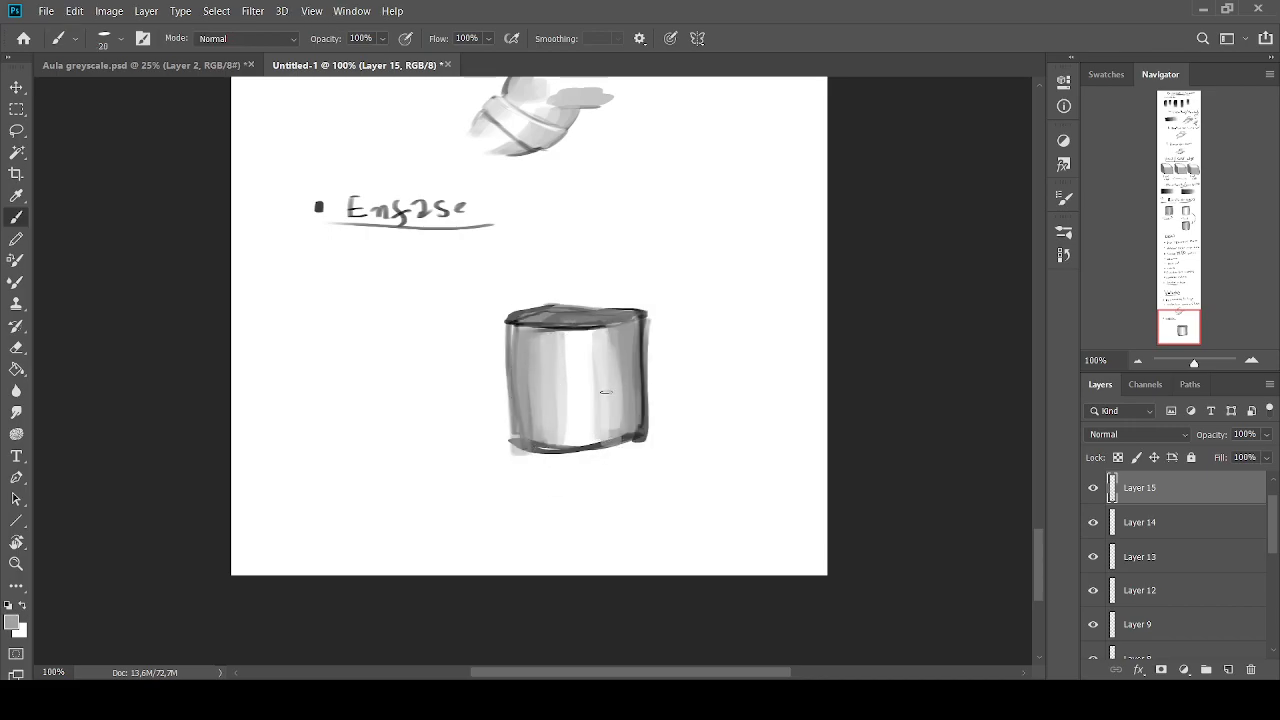
pyautogui.moveTo(567, 488)
pyautogui.mouseDown()
pyautogui.moveTo(606, 490)
pyautogui.moveTo(601, 518)
pyautogui.mouseUp()
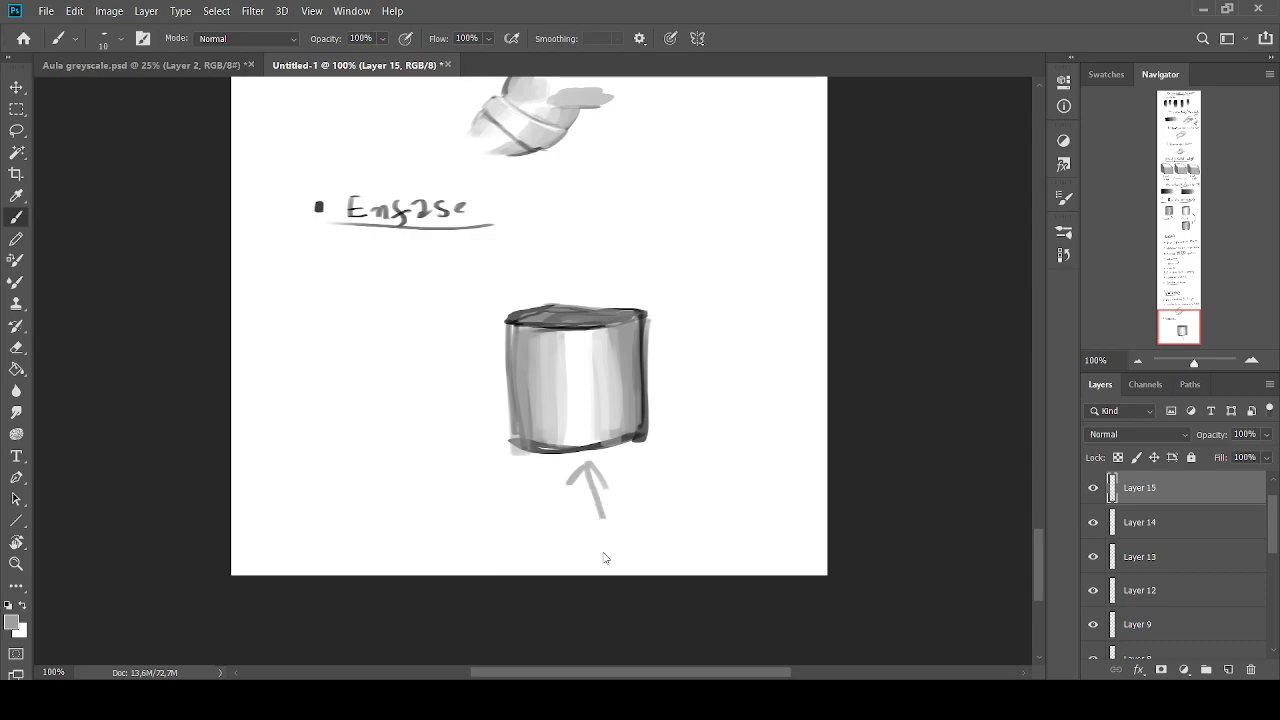
# Paint over the cylinder and its arrow in white with a larger brush until the area is blank
pyautogui.press(']')
pyautogui.press(']')
pyautogui.keyDown('alt'); pyautogui.click(600, 294); pyautogui.keyUp('alt')
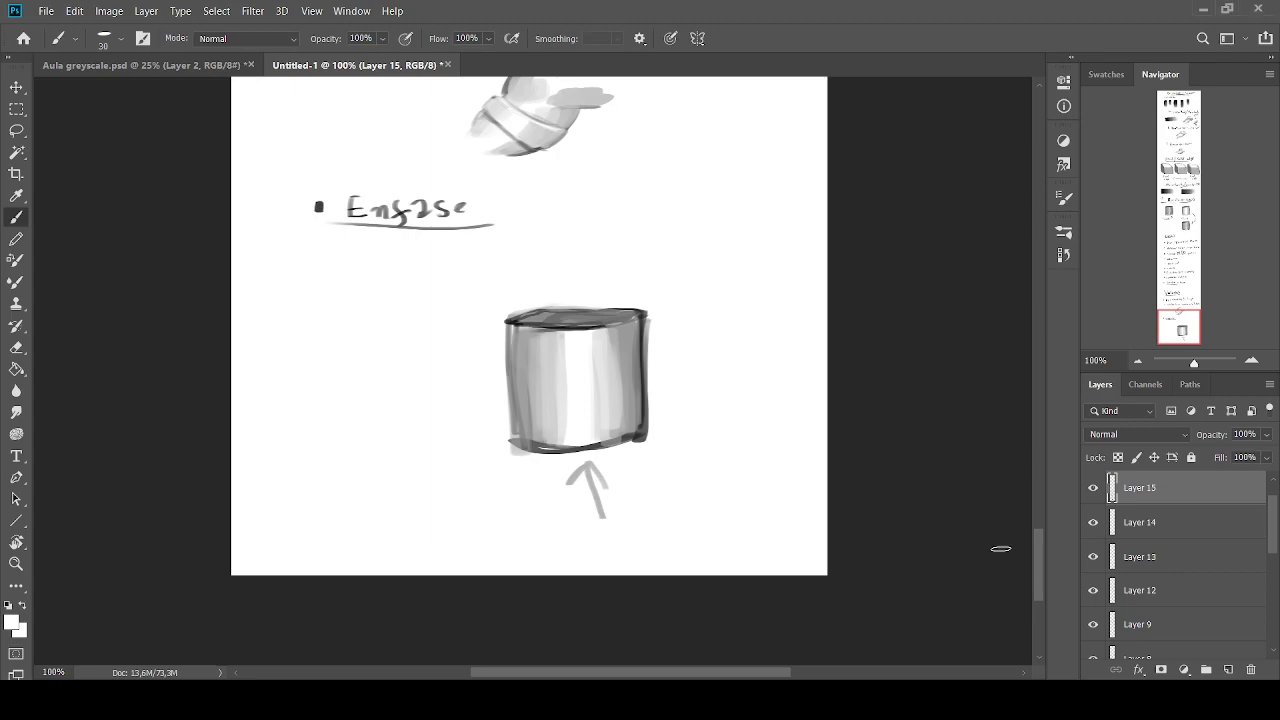
pyautogui.moveTo(538, 262)
pyautogui.mouseDown()
pyautogui.moveTo(672, 276)
pyautogui.moveTo(522, 286)
pyautogui.mouseUp()
pyautogui.moveTo(604, 269)
pyautogui.mouseDown()
pyautogui.moveTo(562, 273)
pyautogui.moveTo(554, 379)
pyautogui.mouseUp()
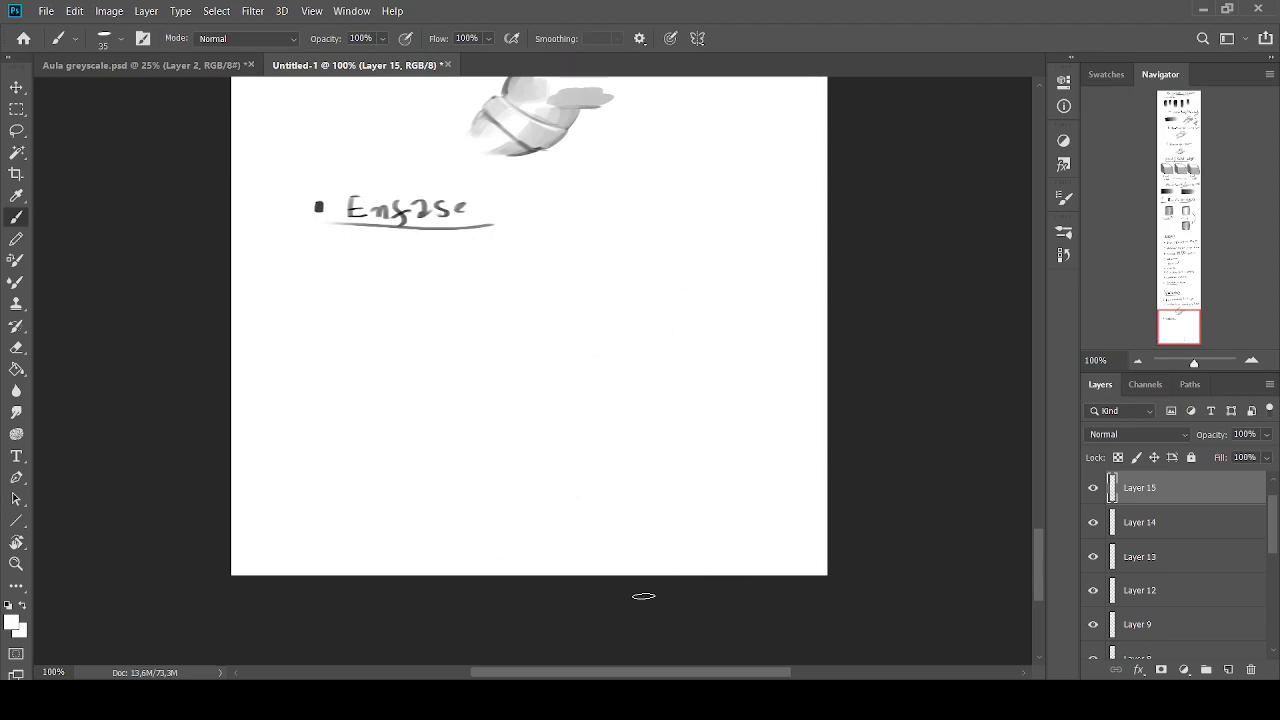
# Sketch a pointed V-shaped form in black with a smaller brush below the Enfase heading
pyautogui.click(9, 606)
pyautogui.press('[')
pyautogui.press('[')
pyautogui.moveTo(595, 281)
pyautogui.mouseDown()
pyautogui.moveTo(527, 350)
pyautogui.moveTo(510, 402)
pyautogui.mouseUp()
pyautogui.moveTo(646, 302); pyautogui.dragTo(516, 400)
pyautogui.moveTo(646, 304); pyautogui.dragTo(508, 400)
pyautogui.moveTo(646, 300); pyautogui.dragTo(502, 402)
pyautogui.moveTo(596, 261); pyautogui.dragTo(507, 390)
pyautogui.moveTo(570, 289); pyautogui.dragTo(498, 415)
pyautogui.moveTo(532, 334); pyautogui.dragTo(492, 413)
# Add a zigzag line across the V-shaped form, and undo the zigzag and the whole form
pyautogui.press('[')
pyautogui.press('[')
pyautogui.press('[')
pyautogui.moveTo(599, 315)
pyautogui.mouseDown()
pyautogui.moveTo(604, 382)
pyautogui.moveTo(627, 318)
pyautogui.moveTo(658, 398)
pyautogui.mouseUp()
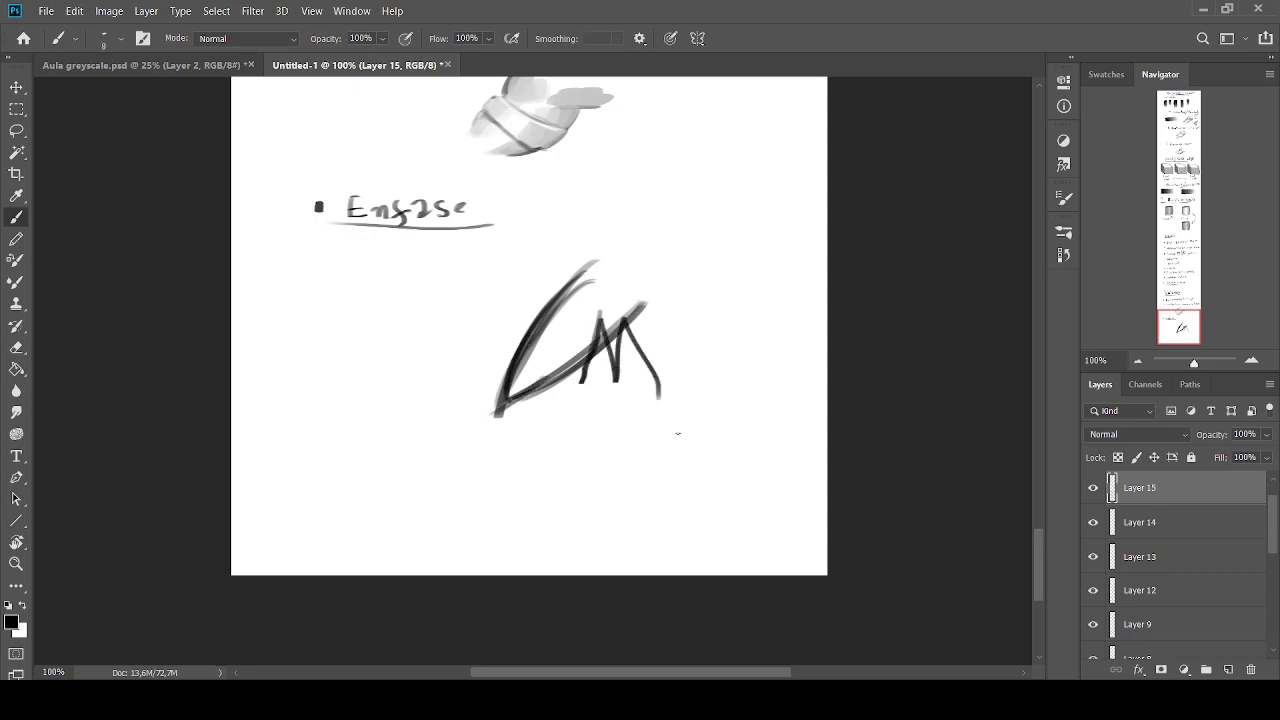
pyautogui.hotkey('ctrl', 'z')
pyautogui.hotkey('ctrl', 'z')
pyautogui.hotkey('ctrl', 'z')
pyautogui.hotkey('ctrl', 'z')
pyautogui.hotkey('ctrl', 'z')
pyautogui.hotkey('ctrl', 'z')
pyautogui.hotkey('ctrl', 'z')
pyautogui.hotkey('ctrl', 'z')
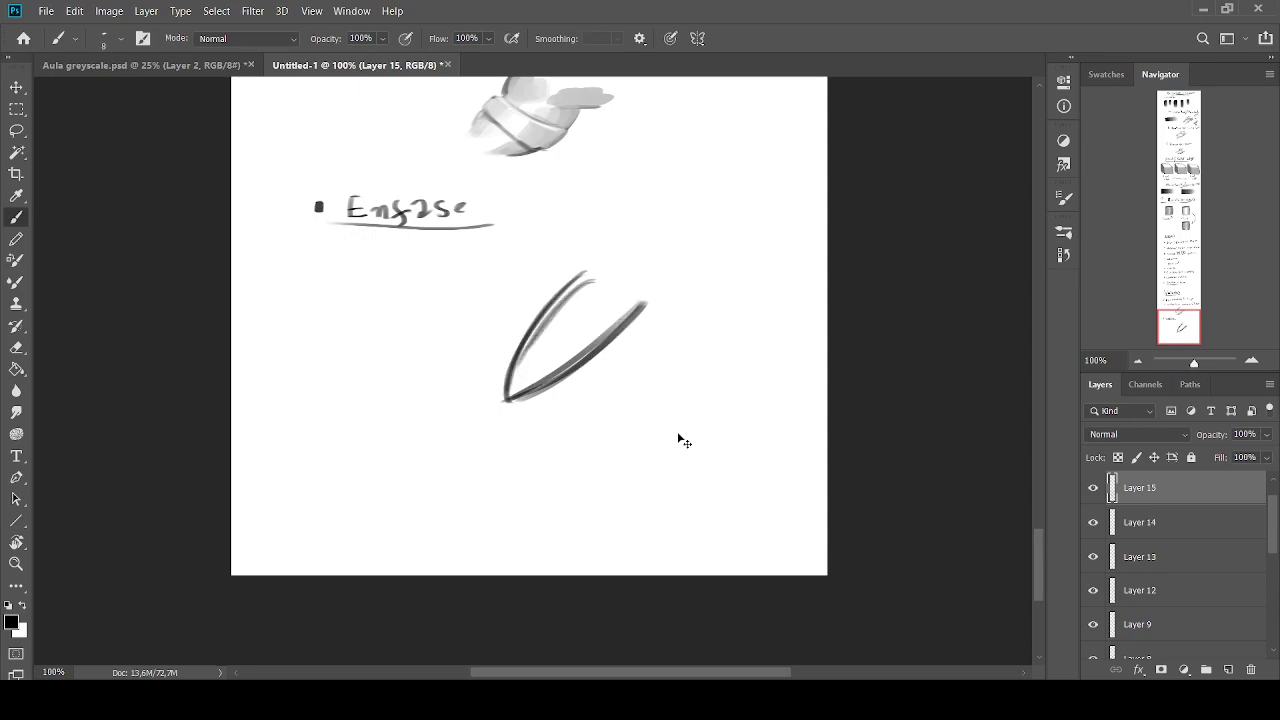
pyautogui.hotkey('ctrl', 'z')
pyautogui.hotkey('ctrl', 'z')
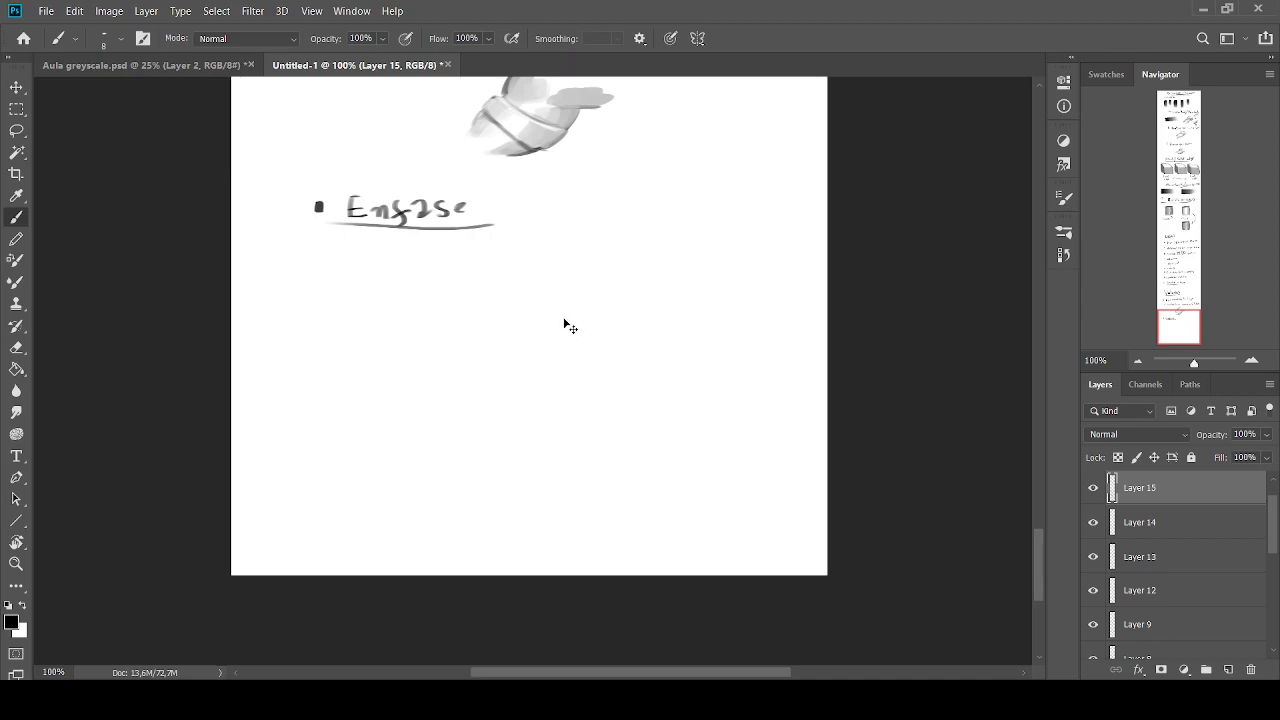
# Sketch a V-shaped form in black below the Enfase heading, with a small squiggle and oval beside it
pyautogui.moveTo(596, 300); pyautogui.dragTo(522, 386)
pyautogui.moveTo(530, 285); pyautogui.dragTo(506, 397)
pyautogui.moveTo(572, 340); pyautogui.dragTo(514, 397)
pyautogui.click(611, 298)
pyautogui.press(']')
pyautogui.moveTo(628, 310); pyautogui.dragTo(668, 346)
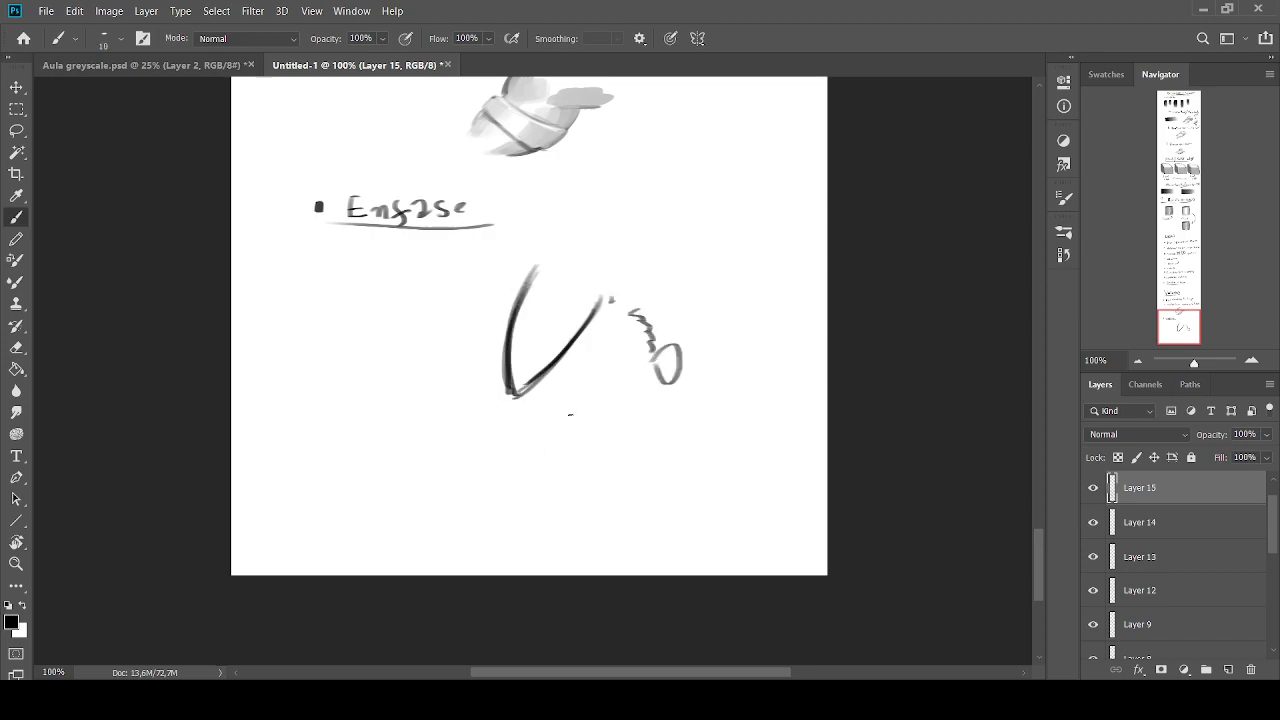
# Thicken both sides of the V-shaped outline with repeated dark strokes
pyautogui.press(']')
pyautogui.moveTo(611, 292); pyautogui.dragTo(518, 388)
pyautogui.moveTo(611, 290); pyautogui.dragTo(524, 385)
pyautogui.moveTo(544, 253); pyautogui.dragTo(496, 386)
pyautogui.moveTo(465, 327); pyautogui.dragTo(453, 284)
pyautogui.press('[')
pyautogui.press('[')
pyautogui.press('[')
pyautogui.moveTo(517, 260)
pyautogui.mouseDown()
pyautogui.moveTo(478, 378)
pyautogui.moveTo(505, 355)
pyautogui.mouseUp()
pyautogui.press('[')
pyautogui.press('[')
# Add parallel dark strokes along both sides of the V-shaped form, and undo the last stroke
pyautogui.moveTo(609, 296); pyautogui.dragTo(553, 382)
pyautogui.moveTo(577, 340); pyautogui.dragTo(545, 390)
pyautogui.moveTo(522, 297); pyautogui.dragTo(506, 396)
pyautogui.moveTo(518, 300); pyautogui.dragTo(506, 396)
pyautogui.moveTo(540, 262)
pyautogui.mouseDown()
pyautogui.moveTo(501, 314)
pyautogui.moveTo(541, 265)
pyautogui.moveTo(498, 354)
pyautogui.mouseUp()
pyautogui.press(']')
pyautogui.moveTo(520, 304); pyautogui.dragTo(499, 352)
pyautogui.moveTo(514, 310); pyautogui.dragTo(502, 342)
pyautogui.press(']')
pyautogui.press(']')
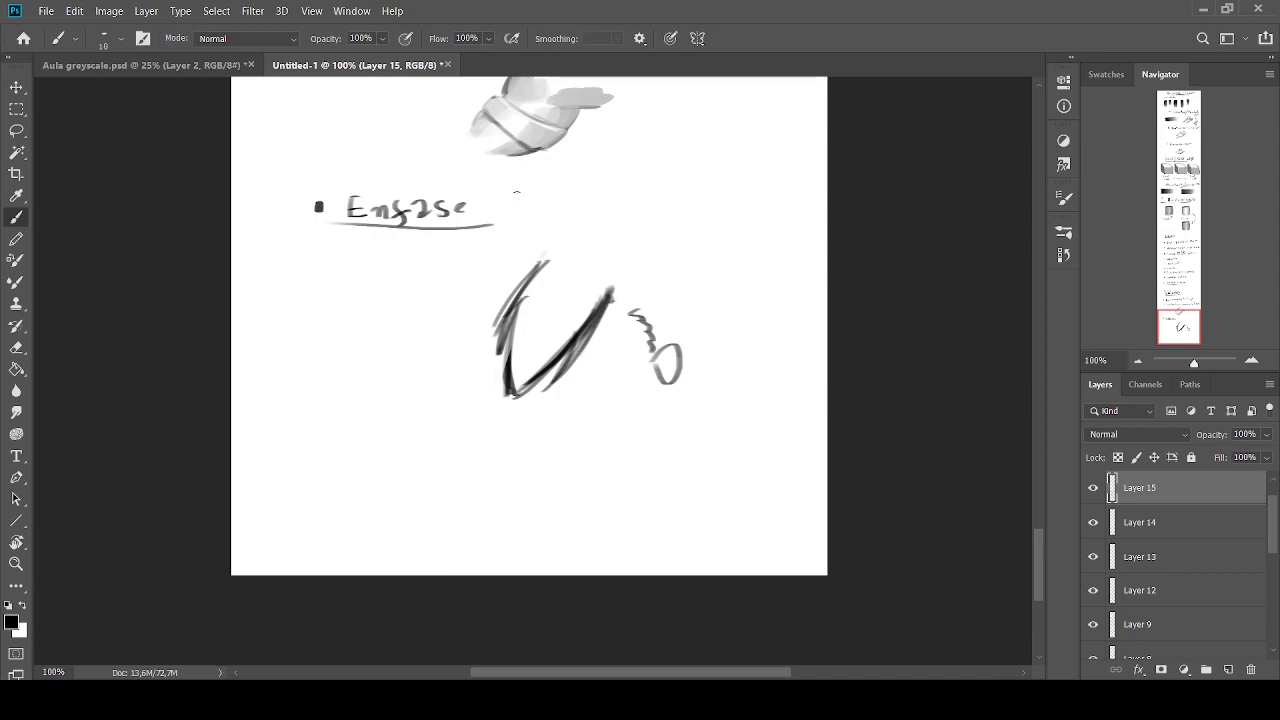
pyautogui.hotkey('ctrl', 'z')
# Draw two thick arrows pointing at the V's lower tip, and undo them along with the last left-side stroke
pyautogui.moveTo(540, 418)
pyautogui.mouseDown()
pyautogui.moveTo(566, 404)
pyautogui.moveTo(541, 424)
pyautogui.mouseUp()
pyautogui.moveTo(553, 399); pyautogui.dragTo(560, 432)
pyautogui.moveTo(490, 368); pyautogui.dragTo(465, 385)
pyautogui.moveTo(455, 361)
pyautogui.mouseDown()
pyautogui.moveTo(490, 368)
pyautogui.moveTo(449, 384)
pyautogui.mouseUp()
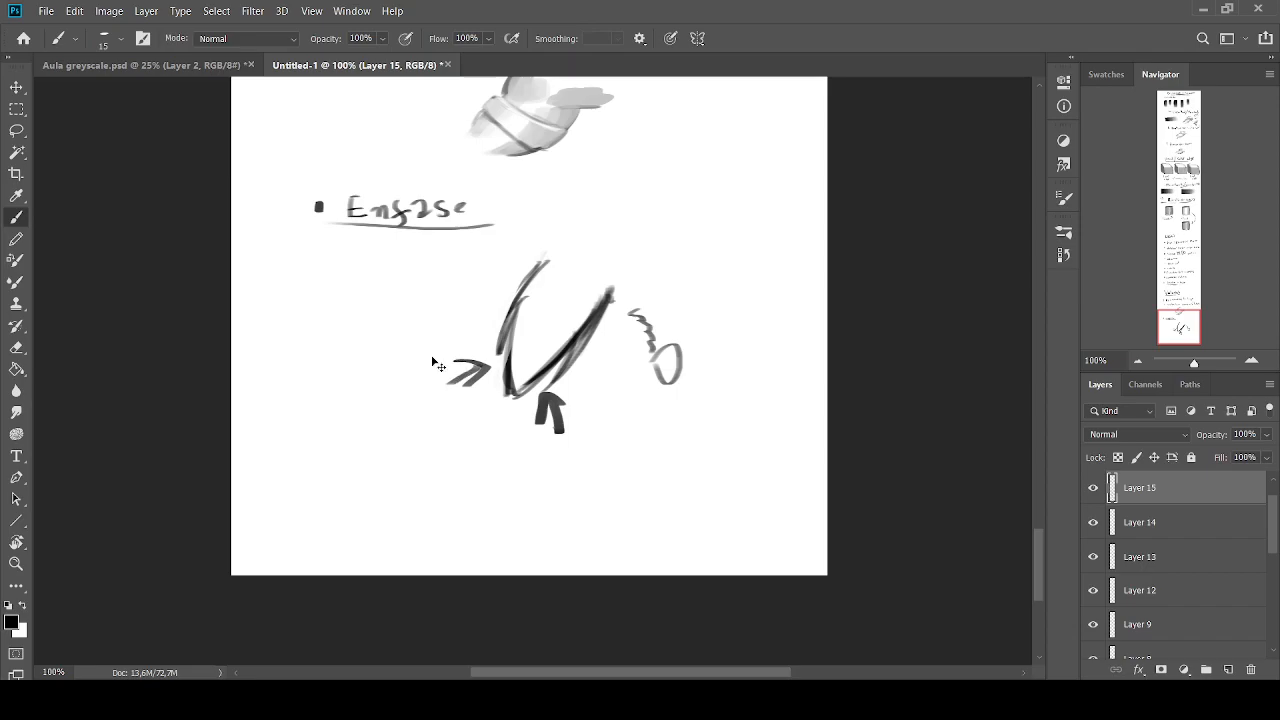
pyautogui.hotkey('ctrl', 'z')
pyautogui.hotkey('ctrl', 'z')
pyautogui.hotkey('ctrl', 'z')
pyautogui.hotkey('ctrl', 'z')
pyautogui.hotkey('ctrl', 'z')
pyautogui.hotkey('ctrl', 'z')
pyautogui.hotkey('ctrl', 'z')
pyautogui.hotkey('ctrl', 'z')
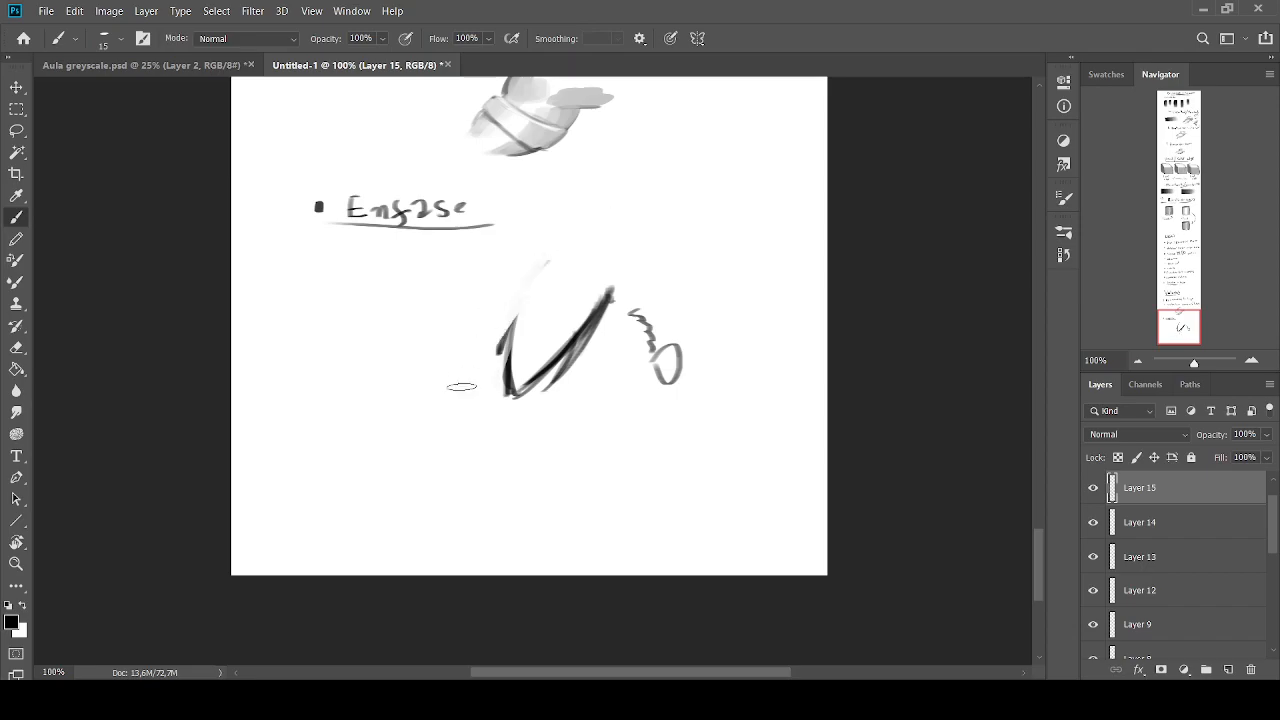
# Redraw the left side of the V-shaped form as one long dark curve with a smaller brush
pyautogui.press('[')
pyautogui.press('[')
pyautogui.moveTo(548, 265)
pyautogui.mouseDown()
pyautogui.moveTo(501, 348)
pyautogui.moveTo(504, 367)
pyautogui.mouseUp()
pyautogui.moveTo(526, 296); pyautogui.dragTo(508, 396)
# Scribble a dark grey zigzag on the blank canvas left of the form, and undo it
pyautogui.press(']')
pyautogui.moveTo(395, 354)
pyautogui.mouseDown()
pyautogui.moveTo(358, 373)
pyautogui.moveTo(312, 352)
pyautogui.mouseUp()
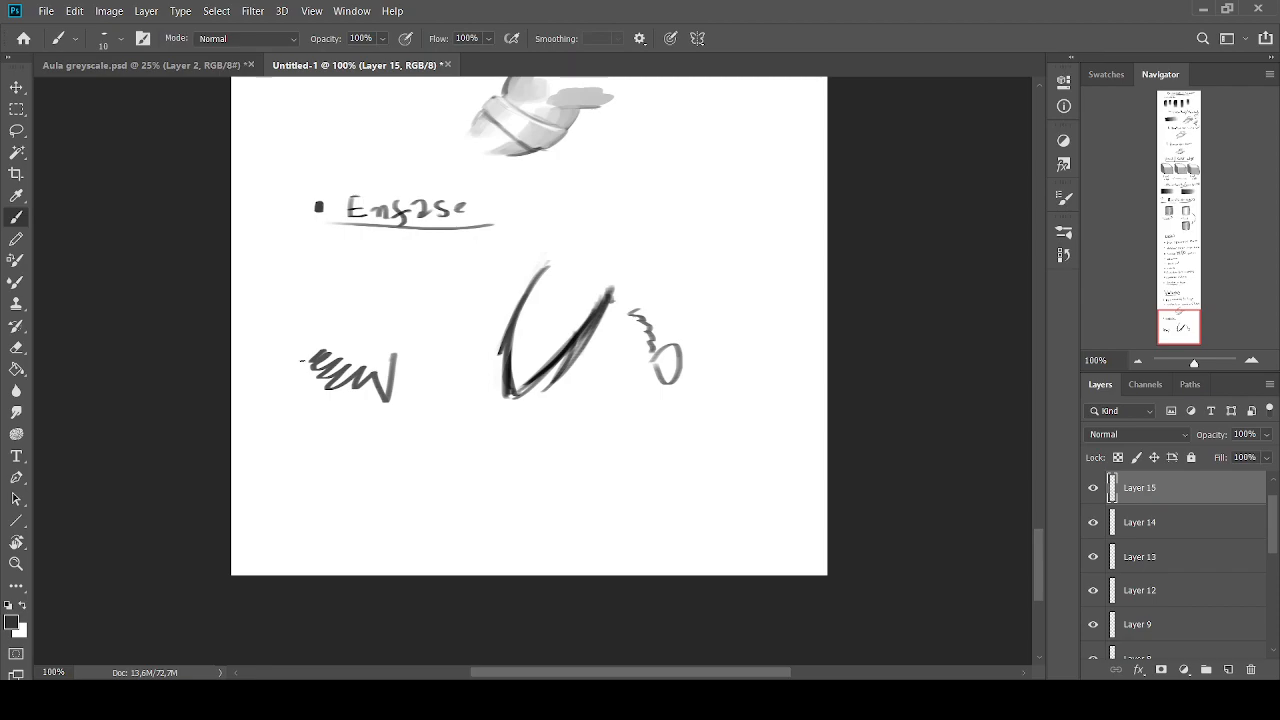
pyautogui.hotkey('ctrl', 'z')
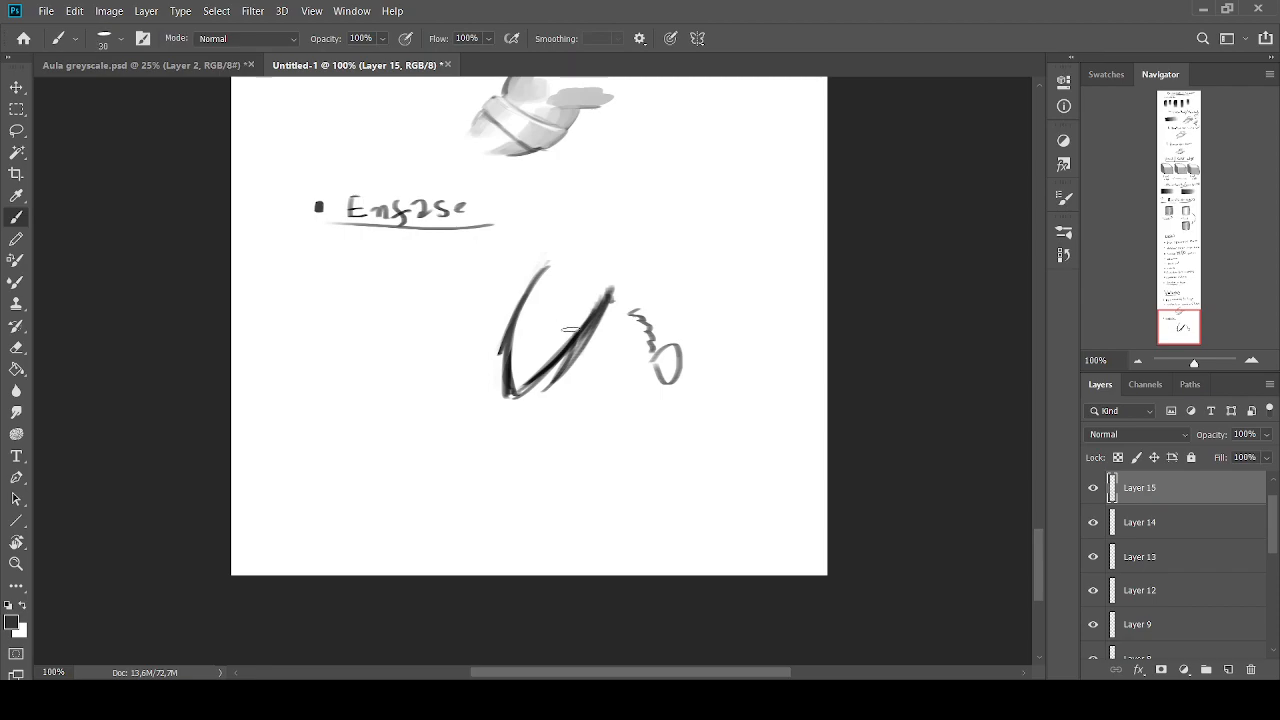
# Draw curved contour lines across the V-shaped form, and undo them
pyautogui.press('[')
pyautogui.press('[')
pyautogui.moveTo(548, 366)
pyautogui.mouseDown()
pyautogui.moveTo(508, 346)
pyautogui.moveTo(542, 323)
pyautogui.moveTo(516, 326)
pyautogui.moveTo(536, 298)
pyautogui.moveTo(524, 300)
pyautogui.mouseUp()
pyautogui.moveTo(598, 316)
pyautogui.mouseDown()
pyautogui.moveTo(577, 281)
pyautogui.moveTo(540, 280)
pyautogui.mouseUp()
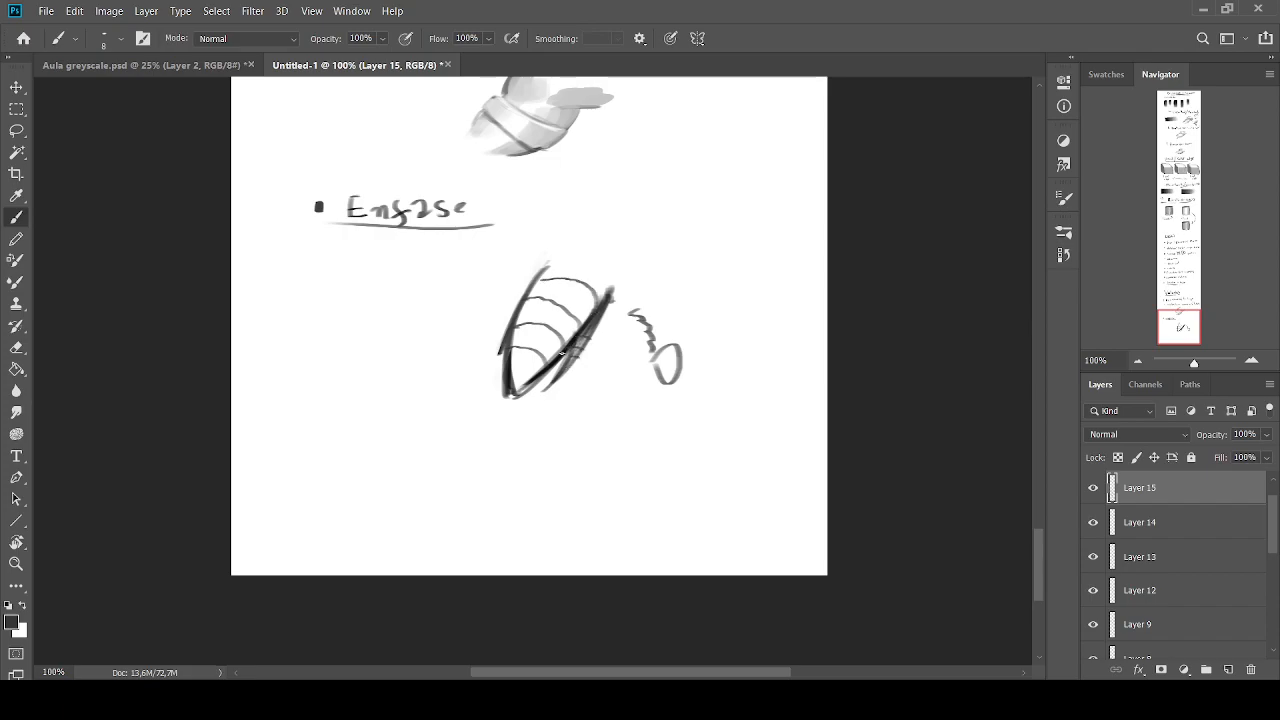
pyautogui.hotkey('ctrl', 'z')
pyautogui.hotkey('ctrl', 'z')
pyautogui.hotkey('ctrl', 'z')
pyautogui.hotkey('ctrl', 'z')
# Paint grey along the inner upper-right side of the V-shaped form, using tones sampled from the sketch
pyautogui.press(']')
pyautogui.press(']')
pyautogui.press(']')
pyautogui.press(']')
pyautogui.press(']')
pyautogui.press(']')
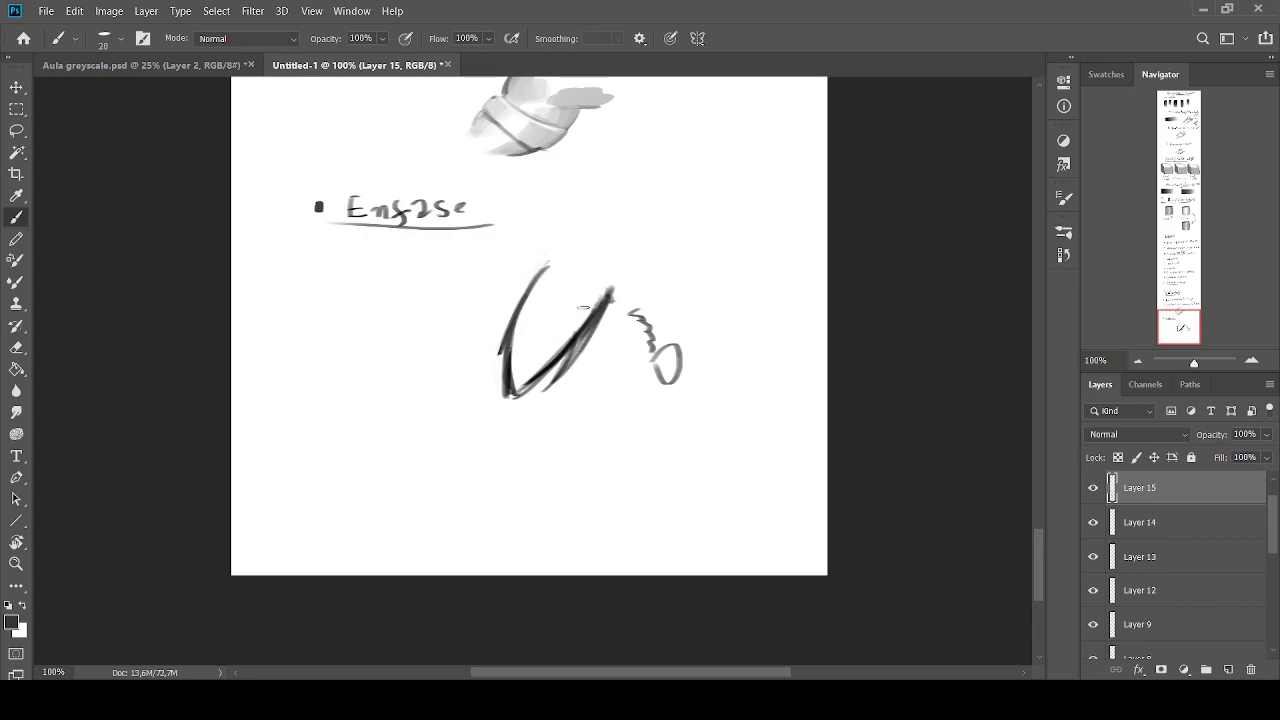
pyautogui.moveTo(601, 292)
pyautogui.mouseDown()
pyautogui.moveTo(518, 390)
pyautogui.moveTo(584, 318)
pyautogui.moveTo(520, 389)
pyautogui.moveTo(514, 330)
pyautogui.moveTo(512, 358)
pyautogui.moveTo(534, 298)
pyautogui.moveTo(515, 392)
pyautogui.moveTo(572, 308)
pyautogui.mouseUp()
pyautogui.keyDown('alt'); pyautogui.click(584, 310); pyautogui.keyUp('alt')
pyautogui.keyDown('alt'); pyautogui.click(592, 272); pyautogui.keyUp('alt')
pyautogui.keyDown('alt'); pyautogui.click(574, 320); pyautogui.keyUp('alt')
pyautogui.press('[')
pyautogui.press('[')
pyautogui.press('[')
# Sample greys around the V-shaped form and lay light shading inside its lower part
pyautogui.keyDown('alt'); pyautogui.click(518, 388); pyautogui.keyUp('alt')
pyautogui.keyDown('alt'); pyautogui.click(542, 289); pyautogui.keyUp('alt')
pyautogui.keyDown('alt'); pyautogui.click(521, 331); pyautogui.keyUp('alt')
pyautogui.keyDown('alt'); pyautogui.click(547, 279); pyautogui.keyUp('alt')
pyautogui.keyDown('alt'); pyautogui.click(516, 340); pyautogui.keyUp('alt')
pyautogui.keyDown('alt'); pyautogui.click(528, 376); pyautogui.keyUp('alt')
pyautogui.press(']')
pyautogui.press(']')
pyautogui.press(']')
pyautogui.moveTo(536, 358)
pyautogui.mouseDown()
pyautogui.moveTo(598, 282)
pyautogui.moveTo(538, 371)
pyautogui.mouseUp()
pyautogui.keyDown('alt'); pyautogui.click(597, 261); pyautogui.keyUp('alt')
pyautogui.keyDown('alt'); pyautogui.click(596, 269); pyautogui.keyUp('alt')
pyautogui.keyDown('alt'); pyautogui.click(582, 297); pyautogui.keyUp('alt')
# Build up a grey band along the inside of the form's right edge down to the tip
pyautogui.press('[')
pyautogui.press('[')
pyautogui.press('[')
pyautogui.press('[')
pyautogui.press('[')
pyautogui.press('[')
pyautogui.keyDown('alt'); pyautogui.click(591, 328); pyautogui.keyUp('alt')
pyautogui.keyDown('alt'); pyautogui.click(577, 340); pyautogui.keyUp('alt')
pyautogui.moveTo(580, 346); pyautogui.dragTo(601, 302)
pyautogui.press(']')
pyautogui.press(']')
pyautogui.moveTo(601, 304); pyautogui.dragTo(568, 360)
pyautogui.press(']')
pyautogui.keyDown('alt'); pyautogui.click(571, 346); pyautogui.keyUp('alt')
pyautogui.press(']')
pyautogui.moveTo(596, 300); pyautogui.dragTo(508, 395)
# Blend sampled greys over the dark lines at the form's lower tip and lower-left edge
pyautogui.keyDown('alt'); pyautogui.click(570, 318); pyautogui.keyUp('alt')
pyautogui.moveTo(545, 369); pyautogui.dragTo(505, 399)
pyautogui.keyDown('alt'); pyautogui.click(509, 332); pyautogui.keyUp('alt')
pyautogui.moveTo(509, 346); pyautogui.dragTo(506, 391)
pyautogui.keyDown('alt'); pyautogui.click(519, 320); pyautogui.keyUp('alt')
pyautogui.moveTo(519, 320); pyautogui.dragTo(506, 397)
pyautogui.keyDown('alt'); pyautogui.click(527, 322); pyautogui.keyUp('alt')
pyautogui.moveTo(523, 318); pyautogui.dragTo(507, 395)
pyautogui.moveTo(512, 335); pyautogui.dragTo(506, 404)
pyautogui.keyDown('alt'); pyautogui.click(537, 316); pyautogui.keyUp('alt')
pyautogui.moveTo(527, 318); pyautogui.dragTo(513, 390)
pyautogui.keyDown('alt'); pyautogui.click(538, 368); pyautogui.keyUp('alt')
pyautogui.moveTo(541, 336); pyautogui.dragTo(503, 388)
# Trim the outside of the form's left edge with white to clean up its outline
pyautogui.keyDown('alt'); pyautogui.click(485, 329); pyautogui.keyUp('alt')
pyautogui.moveTo(529, 268); pyautogui.dragTo(491, 377)
pyautogui.moveTo(503, 305); pyautogui.dragTo(487, 393)
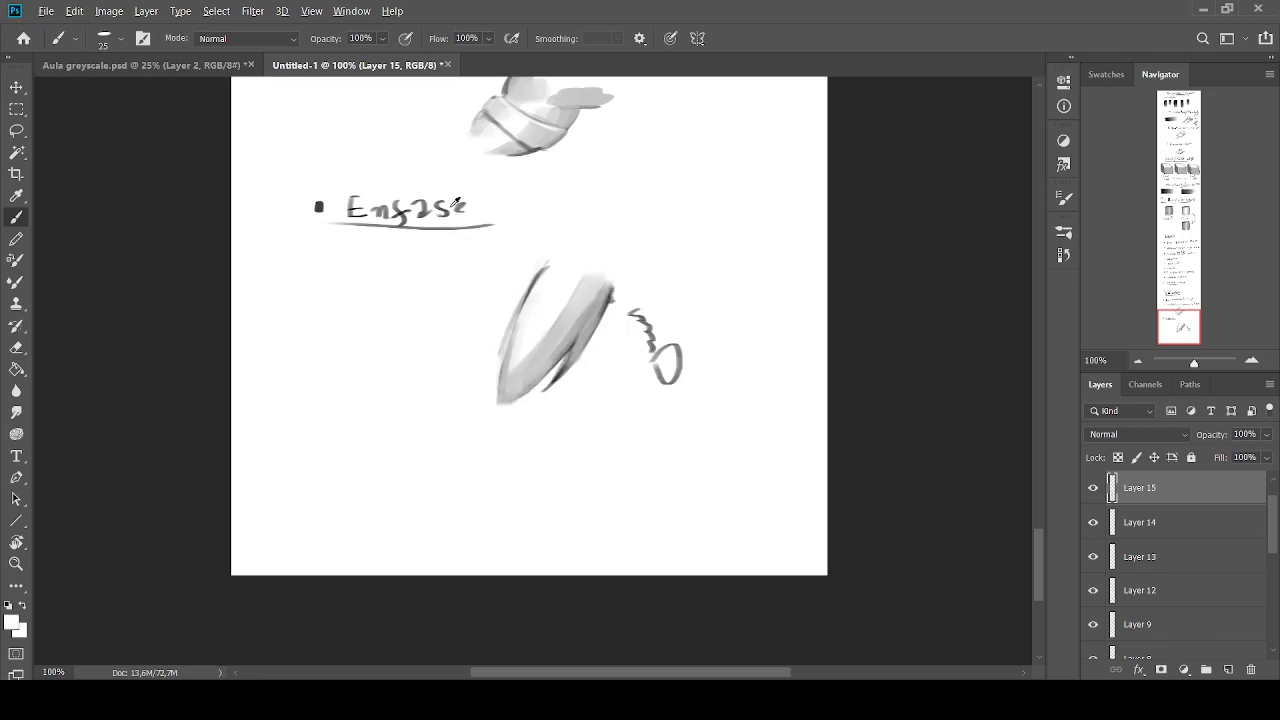
# Refine the shading inside the form's right side with thin strokes from a small brush
pyautogui.keyDown('alt'); pyautogui.click(320, 208); pyautogui.keyUp('alt')
pyautogui.press('[')
pyautogui.press('[')
pyautogui.press('[')
pyautogui.press('[')
pyautogui.press('[')
pyautogui.press('[')
pyautogui.keyDown('alt'); pyautogui.click(567, 278); pyautogui.keyUp('alt')
pyautogui.press('[')
pyautogui.press('[')
pyautogui.press(']')
pyautogui.moveTo(554, 348); pyautogui.dragTo(540, 368)
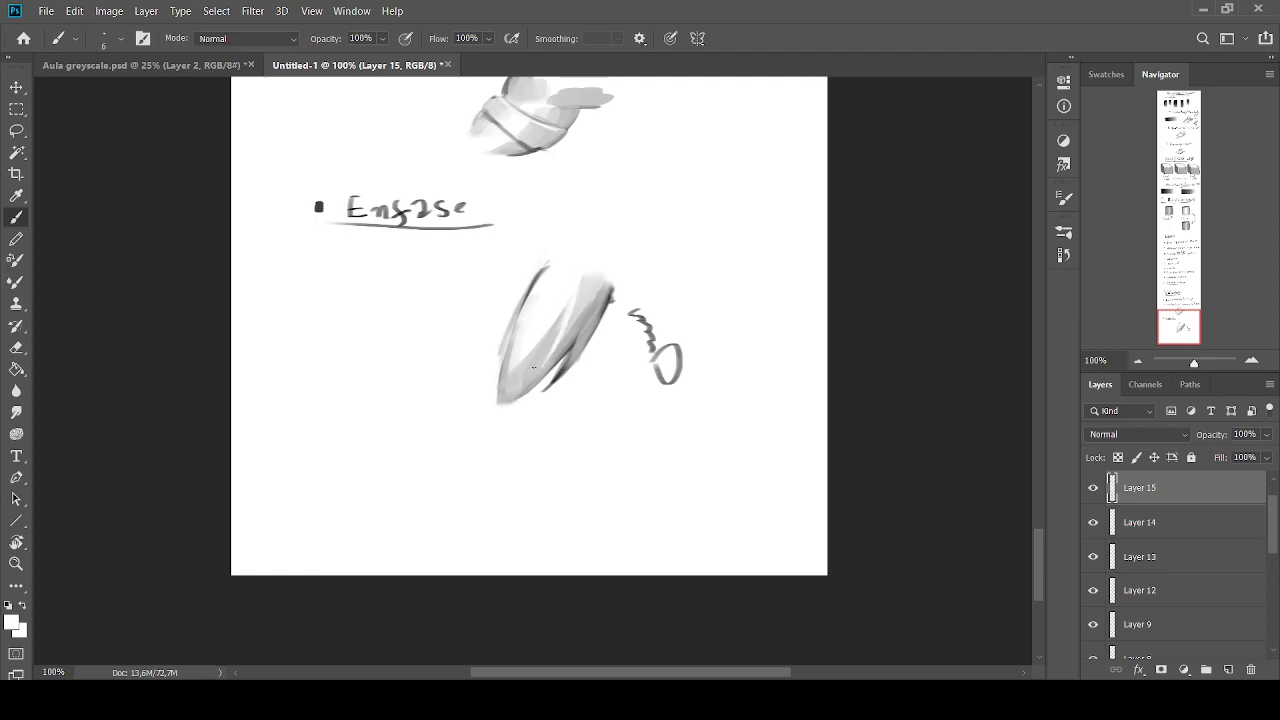
# Extend the grey shading up the right side to round off the form's top with sampled tones
pyautogui.keyDown('alt'); pyautogui.click(546, 337); pyautogui.keyUp('alt')
pyautogui.press(']')
pyautogui.press(']')
pyautogui.press(']')
pyautogui.press(']')
pyautogui.press(']')
pyautogui.keyDown('alt'); pyautogui.click(592, 306); pyautogui.keyUp('alt')
pyautogui.moveTo(583, 276)
pyautogui.mouseDown()
pyautogui.moveTo(600, 285)
pyautogui.moveTo(606, 264)
pyautogui.moveTo(597, 253)
pyautogui.moveTo(598, 276)
pyautogui.moveTo(598, 251)
pyautogui.moveTo(558, 265)
pyautogui.moveTo(576, 255)
pyautogui.mouseUp()
pyautogui.keyDown('alt'); pyautogui.click(590, 244); pyautogui.keyUp('alt')
pyautogui.keyDown('alt'); pyautogui.click(597, 267); pyautogui.keyUp('alt')
pyautogui.keyDown('alt'); pyautogui.click(584, 298); pyautogui.keyUp('alt')
pyautogui.keyDown('alt'); pyautogui.click(596, 313); pyautogui.keyUp('alt')
pyautogui.press(']')
pyautogui.press(']')
# Paint light grey across the form's top and down the inside of its left edge
pyautogui.moveTo(584, 254)
pyautogui.mouseDown()
pyautogui.moveTo(540, 272)
pyautogui.moveTo(538, 290)
pyautogui.mouseUp()
pyautogui.keyDown('alt'); pyautogui.click(550, 288); pyautogui.keyUp('alt')
pyautogui.press('[')
pyautogui.press('[')
pyautogui.press('[')
pyautogui.press('[')
pyautogui.keyDown('alt'); pyautogui.click(567, 260); pyautogui.keyUp('alt')
pyautogui.moveTo(562, 268)
pyautogui.mouseDown()
pyautogui.moveTo(513, 383)
pyautogui.moveTo(527, 311)
pyautogui.moveTo(512, 355)
pyautogui.mouseUp()
# Blend the left and right shading with sampled greys, leaving light streaks along the form's middle
pyautogui.keyDown('alt'); pyautogui.click(534, 335); pyautogui.keyUp('alt')
pyautogui.press('[')
pyautogui.press(']')
pyautogui.press(']')
pyautogui.press(']')
pyautogui.press(']')
pyautogui.press(']')
pyautogui.press(']')
pyautogui.keyDown('alt'); pyautogui.click(511, 369); pyautogui.keyUp('alt')
pyautogui.keyDown('alt'); pyautogui.click(534, 294); pyautogui.keyUp('alt')
pyautogui.moveTo(530, 301); pyautogui.dragTo(514, 345)
pyautogui.keyDown('alt'); pyautogui.click(574, 284); pyautogui.keyUp('alt')
pyautogui.moveTo(589, 277); pyautogui.dragTo(550, 376)
pyautogui.keyDown('alt'); pyautogui.click(595, 291); pyautogui.keyUp('alt')
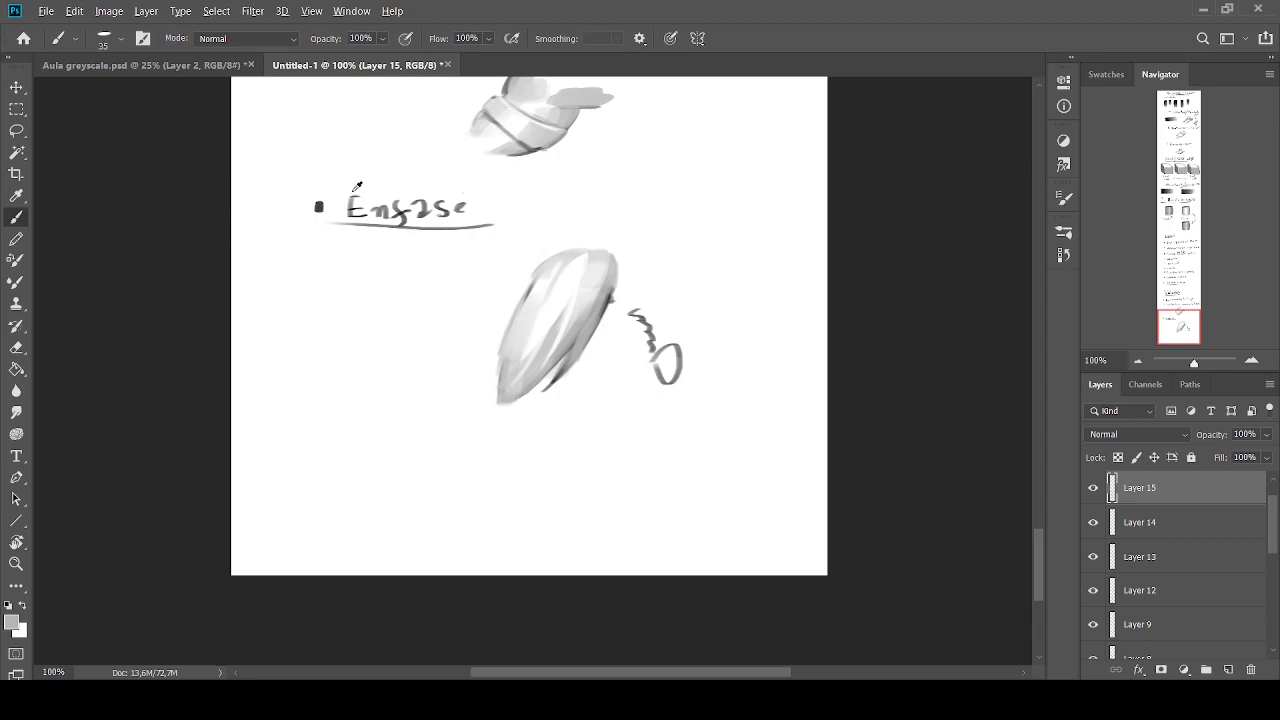
# Darken the form's left edge with a thin stroke in the dark tone sampled from the heading's bullet
pyautogui.keyDown('alt'); pyautogui.click(321, 208); pyautogui.keyUp('alt')
pyautogui.press('[')
pyautogui.press('[')
pyautogui.press('[')
pyautogui.press('[')
pyautogui.press('[')
pyautogui.press('[')
pyautogui.press('[')
pyautogui.moveTo(549, 254)
pyautogui.mouseDown()
pyautogui.moveTo(501, 340)
pyautogui.moveTo(495, 408)
pyautogui.mouseUp()
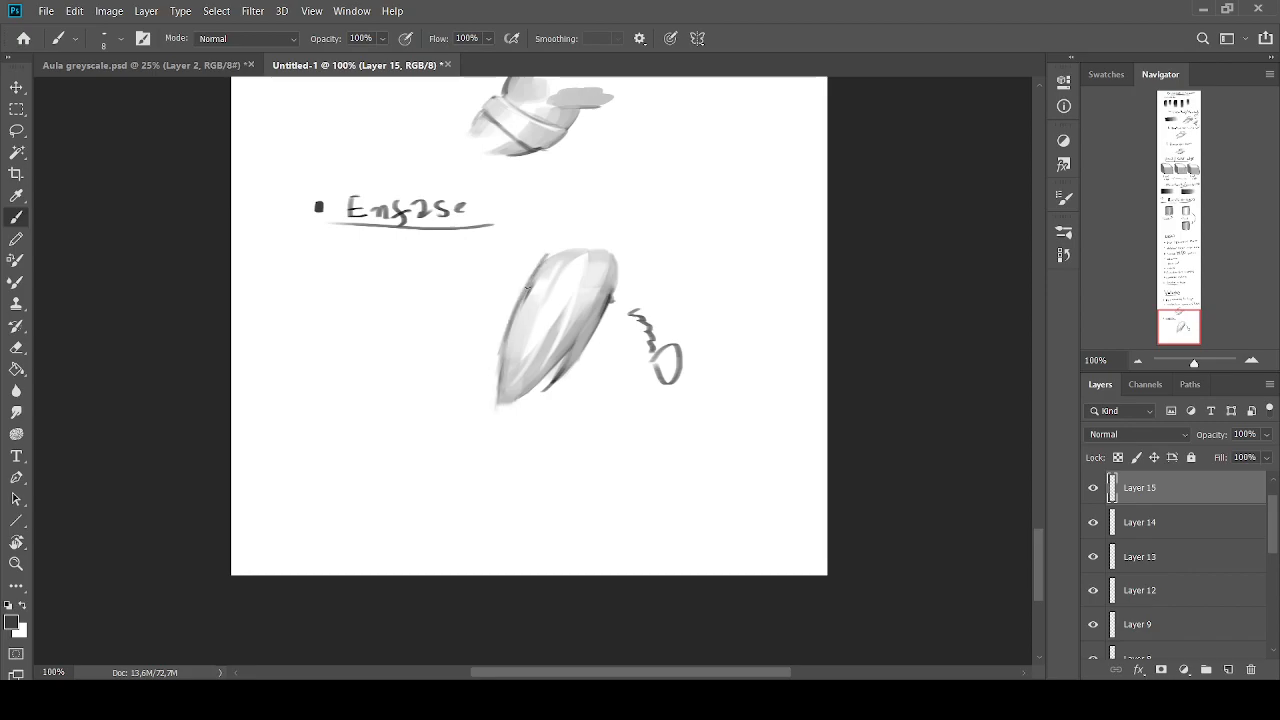
# Soften the tapered form's upper-left edge with loose light grey and white strokes that extend past its outline
pyautogui.moveTo(572, 248); pyautogui.dragTo(501, 301)
pyautogui.moveTo(555, 261)
pyautogui.mouseDown()
pyautogui.moveTo(503, 297)
pyautogui.moveTo(517, 287)
pyautogui.mouseUp()
pyautogui.keyDown('alt'); pyautogui.click(540, 281); pyautogui.keyUp('alt')
pyautogui.moveTo(543, 265)
pyautogui.mouseDown()
pyautogui.moveTo(496, 303)
pyautogui.moveTo(531, 263)
pyautogui.moveTo(489, 314)
pyautogui.mouseUp()
pyautogui.keyDown('alt'); pyautogui.click(503, 281); pyautogui.keyUp('alt')
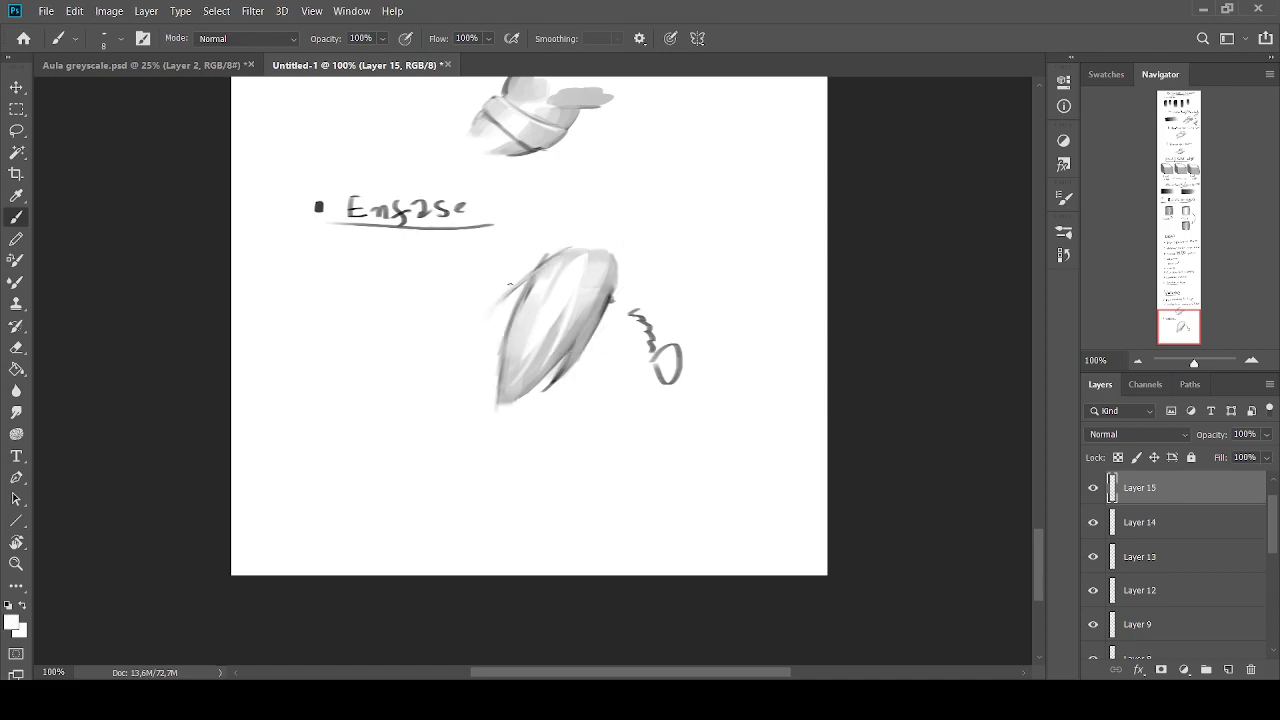
pyautogui.keyDown('alt'); pyautogui.click(532, 271); pyautogui.keyUp('alt')
pyautogui.moveTo(533, 272); pyautogui.dragTo(493, 323)
pyautogui.moveTo(503, 296)
pyautogui.mouseDown()
pyautogui.moveTo(490, 326)
pyautogui.moveTo(494, 310)
pyautogui.mouseUp()
pyautogui.keyDown('alt'); pyautogui.click(505, 279); pyautogui.keyUp('alt')
pyautogui.keyDown('alt'); pyautogui.click(515, 287); pyautogui.keyUp('alt')
pyautogui.moveTo(563, 246); pyautogui.dragTo(505, 295)
# Soften the form's lower-right edge with a slightly larger brush and add more sampled light strokes outside its left edge
pyautogui.press(']')
pyautogui.press(']')
pyautogui.keyDown('alt'); pyautogui.click(578, 337); pyautogui.keyUp('alt')
pyautogui.keyDown('alt'); pyautogui.click(600, 340); pyautogui.keyUp('alt')
pyautogui.keyDown('alt'); pyautogui.click(584, 308); pyautogui.keyUp('alt')
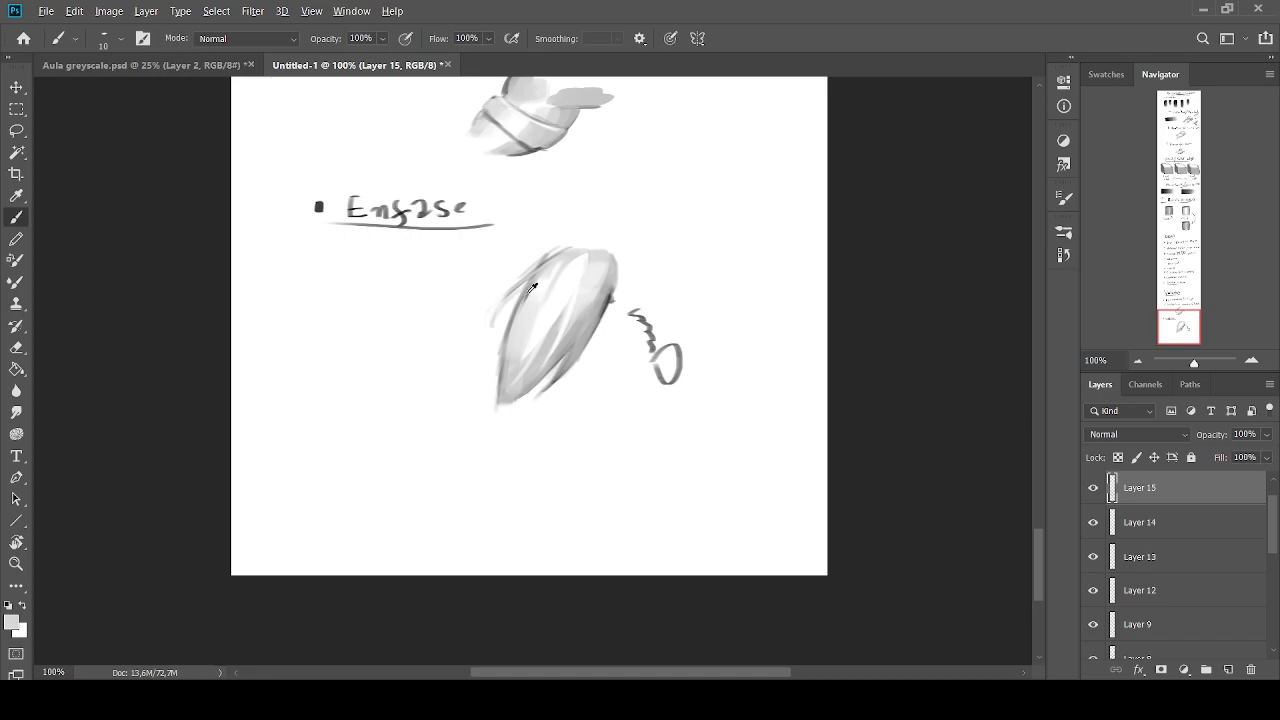
pyautogui.keyDown('alt'); pyautogui.click(609, 299); pyautogui.keyUp('alt')
pyautogui.press('[')
pyautogui.moveTo(530, 276); pyautogui.dragTo(492, 326)
pyautogui.keyDown('alt'); pyautogui.click(505, 279); pyautogui.keyUp('alt')
pyautogui.keyDown('alt'); pyautogui.click(510, 300); pyautogui.keyUp('alt')
# Draw a small upward arrow beneath the left gradient bar in the Mixer brush/smudge tool notes and sample a mid grey
pyautogui.press('i')
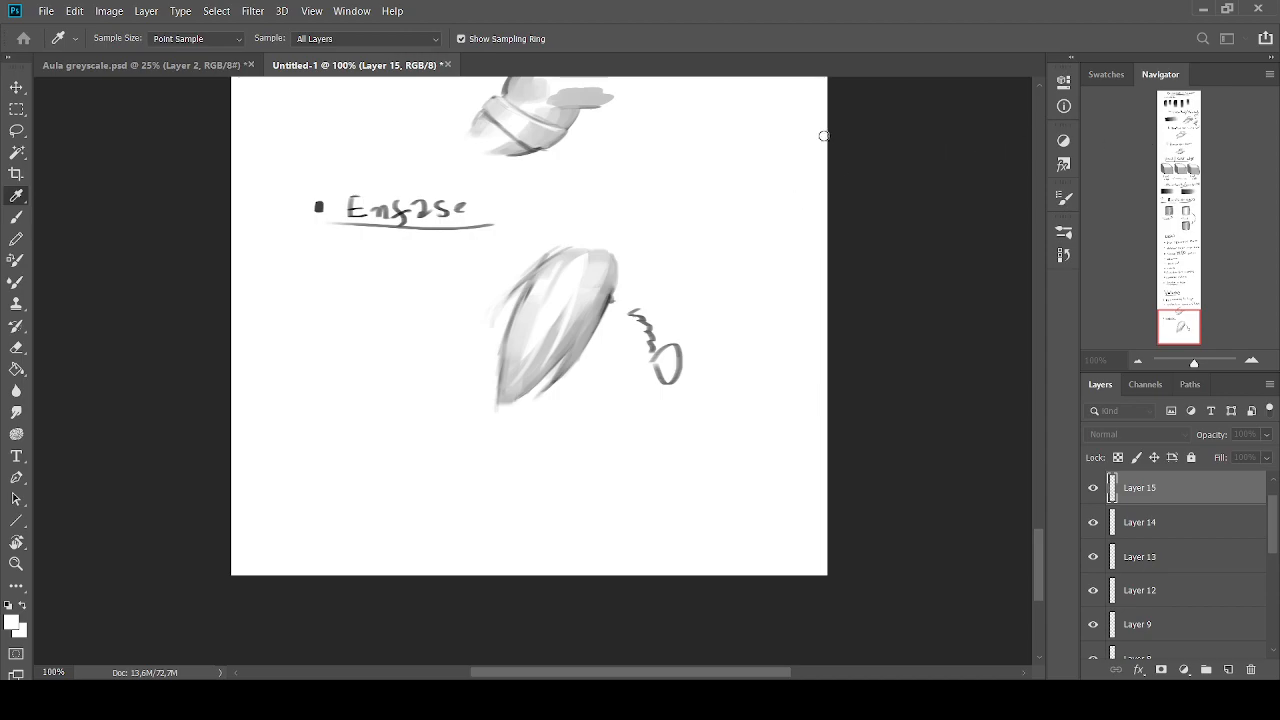
pyautogui.press('b')
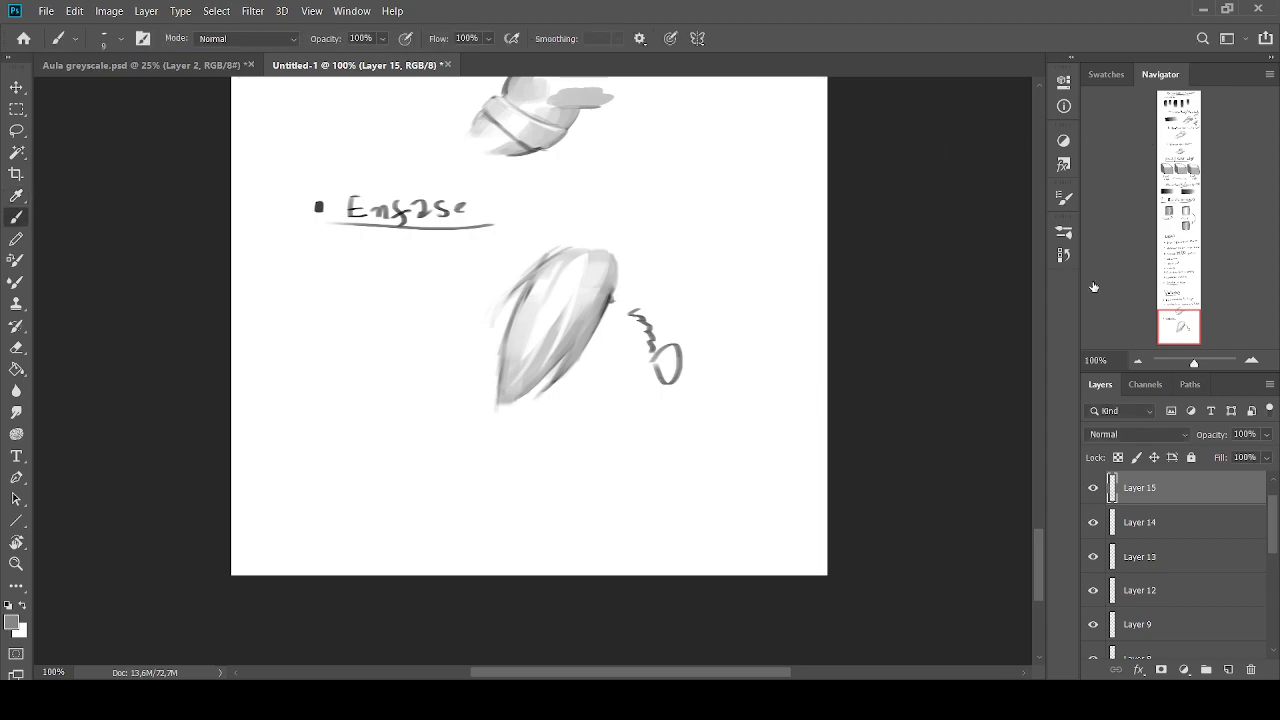
pyautogui.moveTo(1180, 209); pyautogui.dragTo(1177, 193)
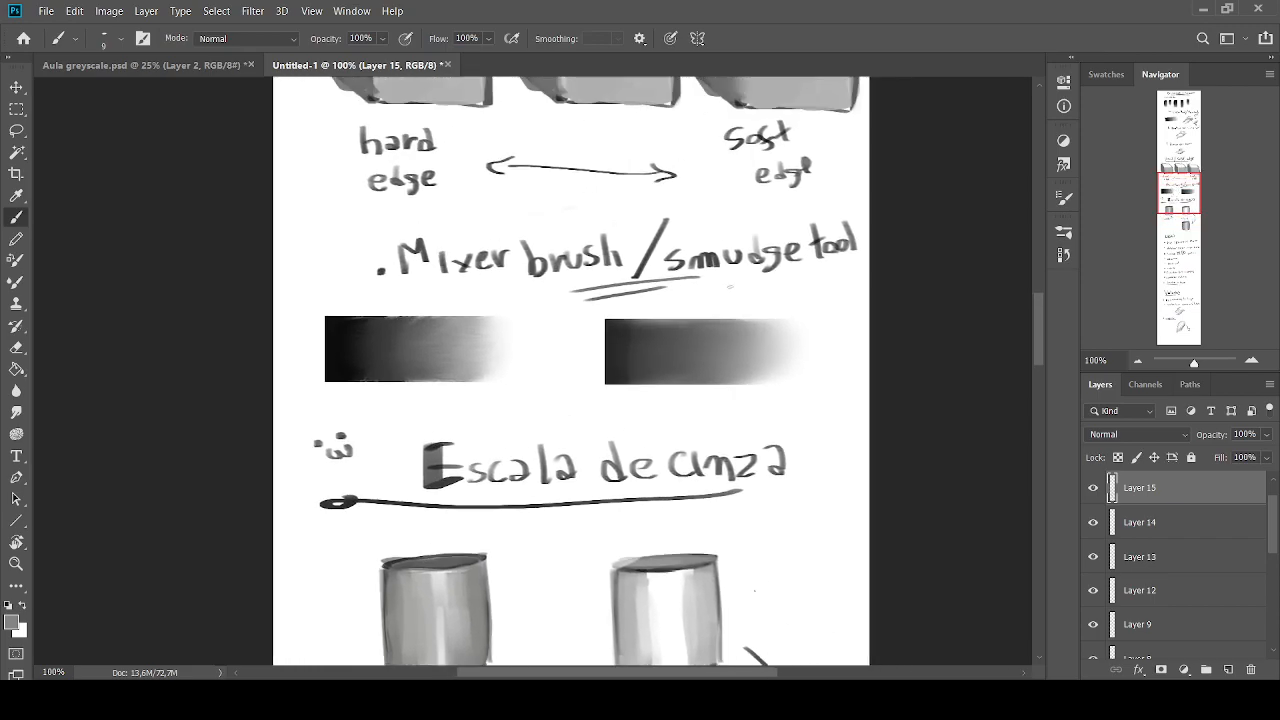
pyautogui.press('i')
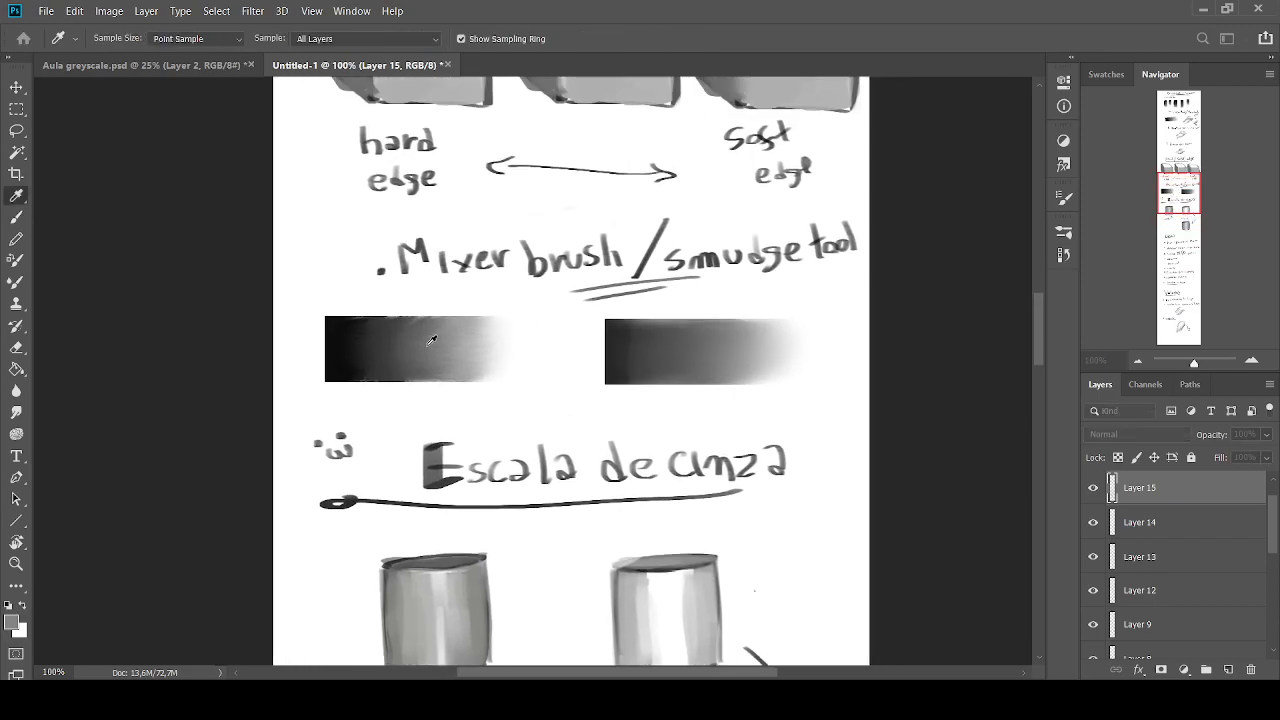
pyautogui.press('b')
pyautogui.click(8, 606)
pyautogui.moveTo(442, 408); pyautogui.dragTo(430, 393)
pyautogui.moveTo(430, 393); pyautogui.dragTo(430, 421)
pyautogui.press('i')
pyautogui.click(810, 184)
pyautogui.press('b')
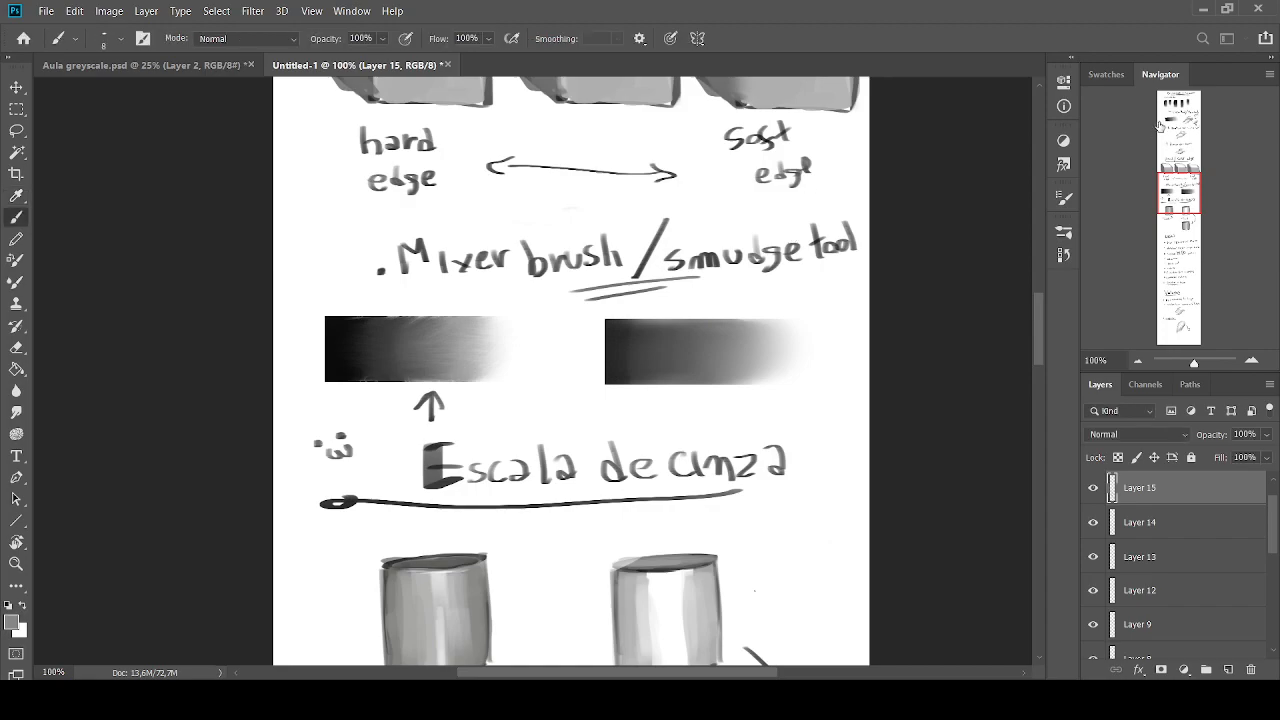
# Try painting a thick mid-grey band around the tapered form under the Enfase heading with an enlarged brush
pyautogui.moveTo(1176, 204)
pyautogui.mouseDown()
pyautogui.moveTo(1170, 298)
pyautogui.moveTo(1179, 218)
pyautogui.moveTo(1183, 308)
pyautogui.mouseUp()
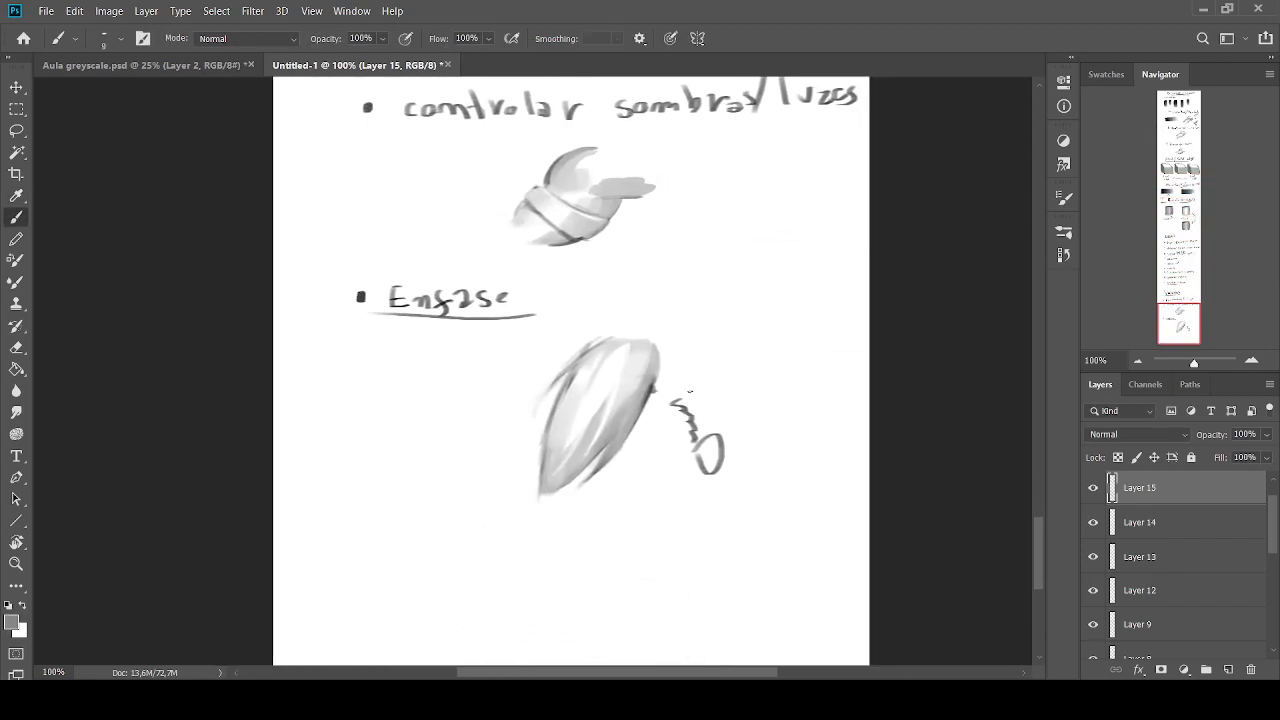
pyautogui.press(']')
pyautogui.moveTo(672, 381)
pyautogui.mouseDown()
pyautogui.moveTo(680, 360)
pyautogui.moveTo(650, 430)
pyautogui.moveTo(615, 470)
pyautogui.moveTo(665, 398)
pyautogui.moveTo(576, 496)
pyautogui.moveTo(601, 454)
pyautogui.mouseUp()
pyautogui.press('[')
pyautogui.press('[')
pyautogui.press('[')
pyautogui.press('[')
pyautogui.press('[')
pyautogui.press('[')
pyautogui.press('[')
pyautogui.press(']')
pyautogui.press(']')
pyautogui.press(']')
pyautogui.press(']')
pyautogui.press(']')
pyautogui.press(']')
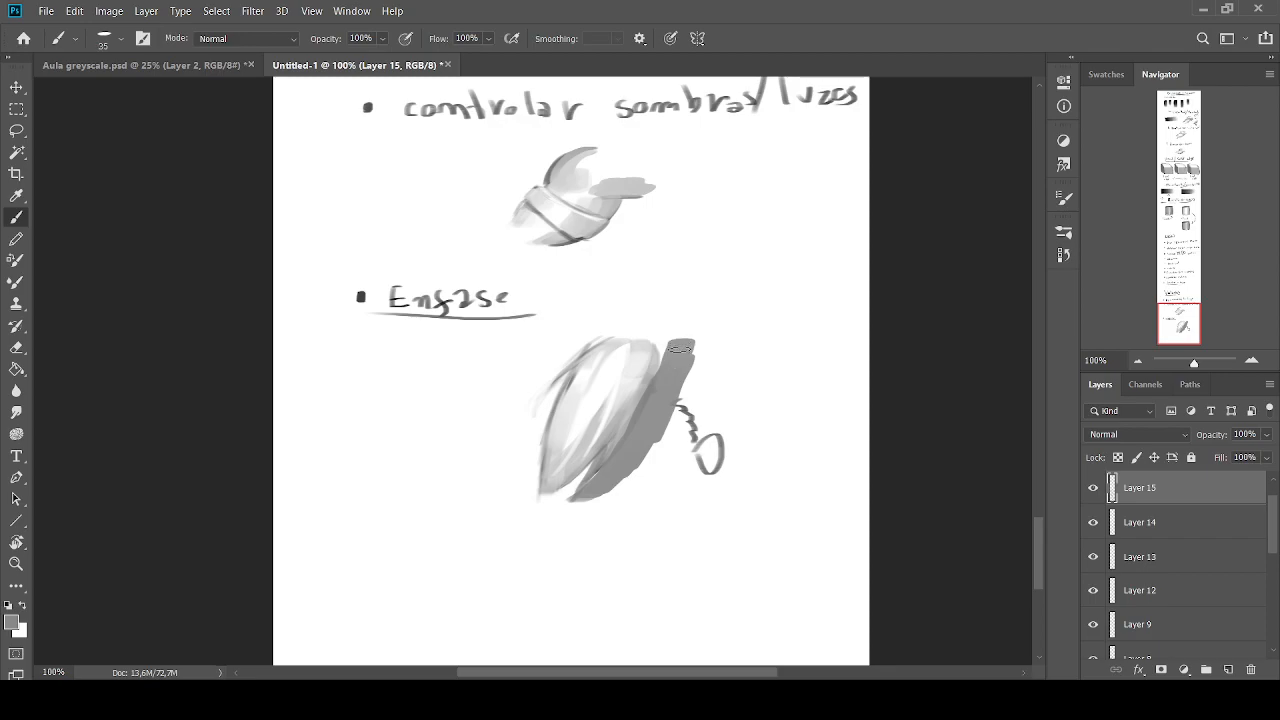
pyautogui.press(']')
pyautogui.press(']')
pyautogui.press(']')
pyautogui.press(']')
pyautogui.moveTo(668, 370)
pyautogui.mouseDown()
pyautogui.moveTo(641, 428)
pyautogui.moveTo(682, 353)
pyautogui.moveTo(610, 470)
pyautogui.moveTo(563, 505)
pyautogui.mouseUp()
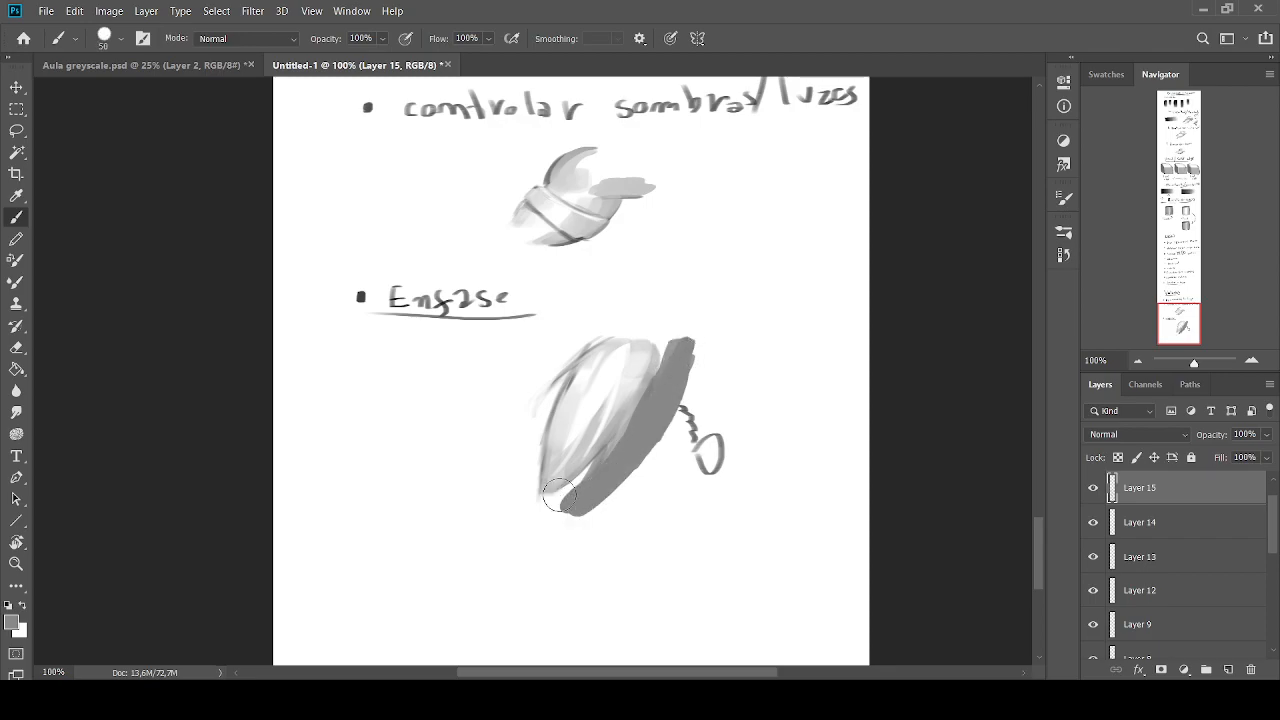
pyautogui.moveTo(584, 326)
pyautogui.mouseDown()
pyautogui.moveTo(528, 436)
pyautogui.moveTo(557, 370)
pyautogui.moveTo(537, 518)
pyautogui.moveTo(530, 509)
pyautogui.moveTo(590, 483)
pyautogui.moveTo(602, 497)
pyautogui.moveTo(587, 490)
pyautogui.moveTo(559, 514)
pyautogui.moveTo(650, 451)
pyautogui.moveTo(693, 326)
pyautogui.moveTo(588, 336)
pyautogui.moveTo(683, 353)
pyautogui.moveTo(591, 331)
pyautogui.moveTo(535, 377)
pyautogui.moveTo(523, 513)
pyautogui.moveTo(518, 384)
pyautogui.moveTo(509, 392)
pyautogui.moveTo(597, 305)
pyautogui.moveTo(684, 305)
pyautogui.moveTo(677, 318)
pyautogui.moveTo(668, 307)
pyautogui.moveTo(670, 374)
pyautogui.mouseUp()
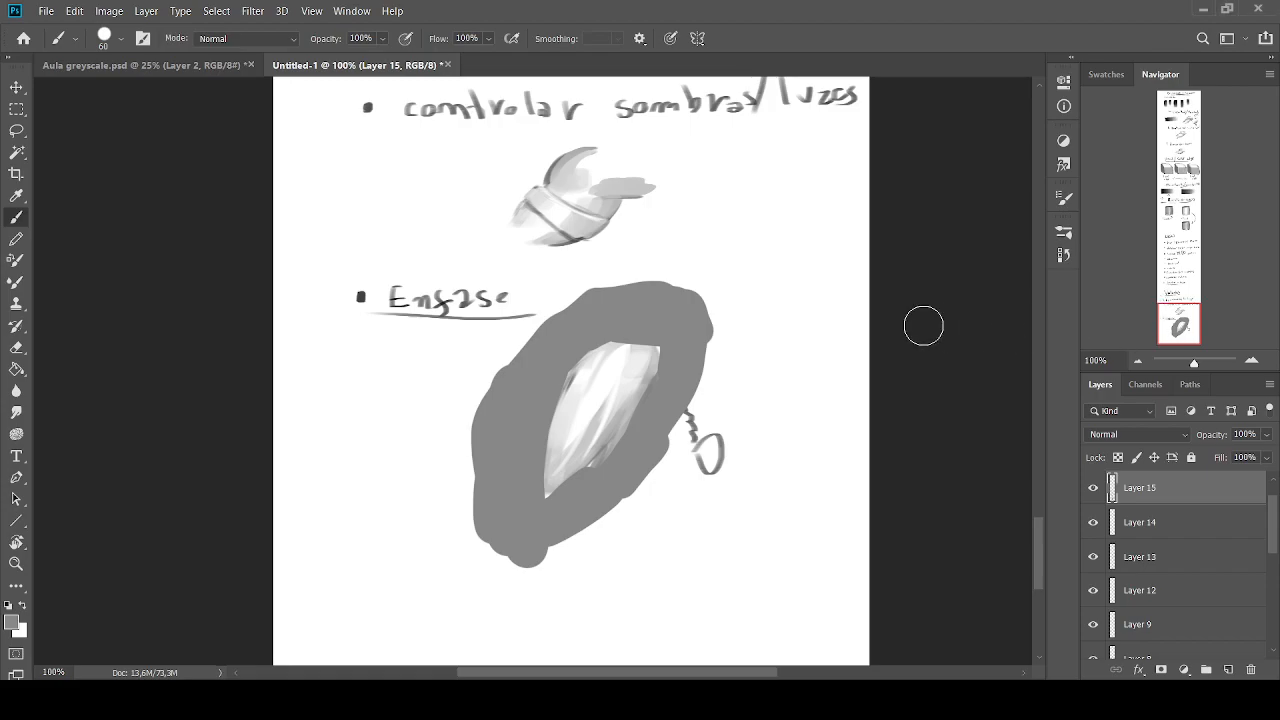
# Undo all the mid-grey band strokes around the tapered form
pyautogui.hotkey('ctrl', 'z')
pyautogui.hotkey('ctrl', 'z')
pyautogui.hotkey('ctrl', 'z')
pyautogui.hotkey('ctrl', 'z')
pyautogui.hotkey('ctrl', 'z')
pyautogui.hotkey('ctrl', 'z')
pyautogui.hotkey('ctrl', 'z')
pyautogui.hotkey('ctrl', 'z')
pyautogui.hotkey('ctrl', 'z')
pyautogui.hotkey('ctrl', 'z')
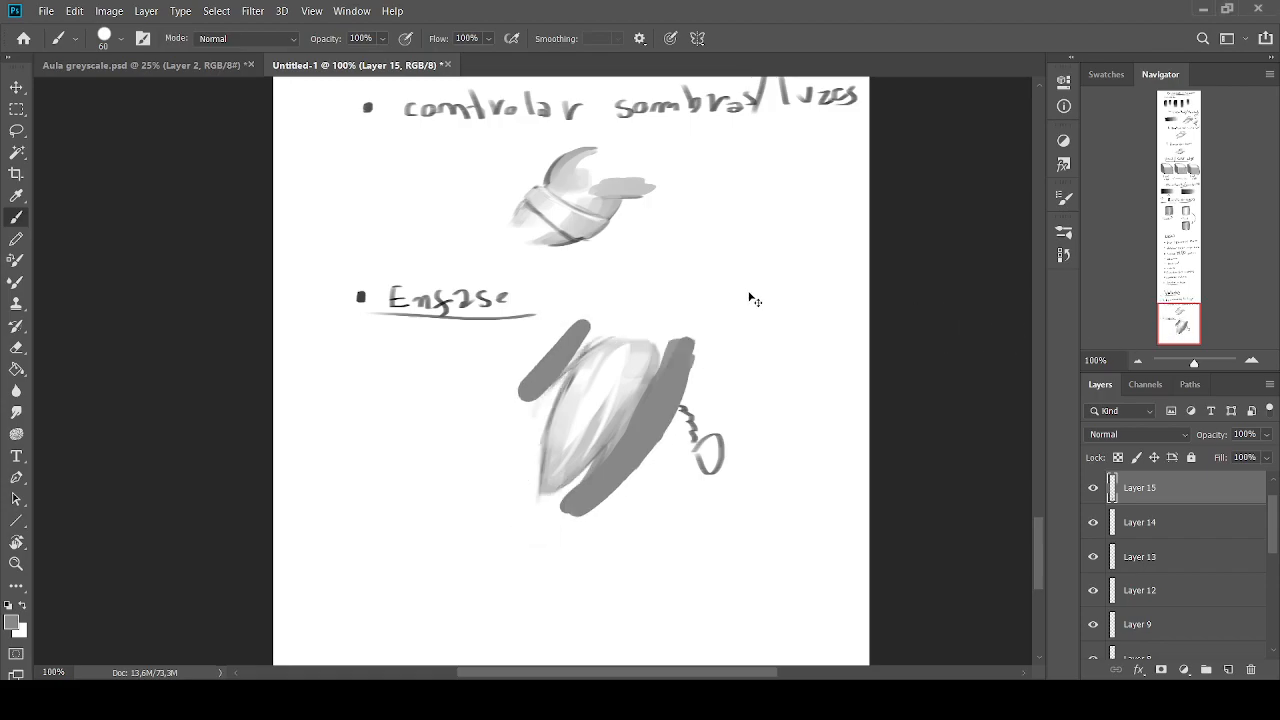
pyautogui.hotkey('ctrl', 'z')
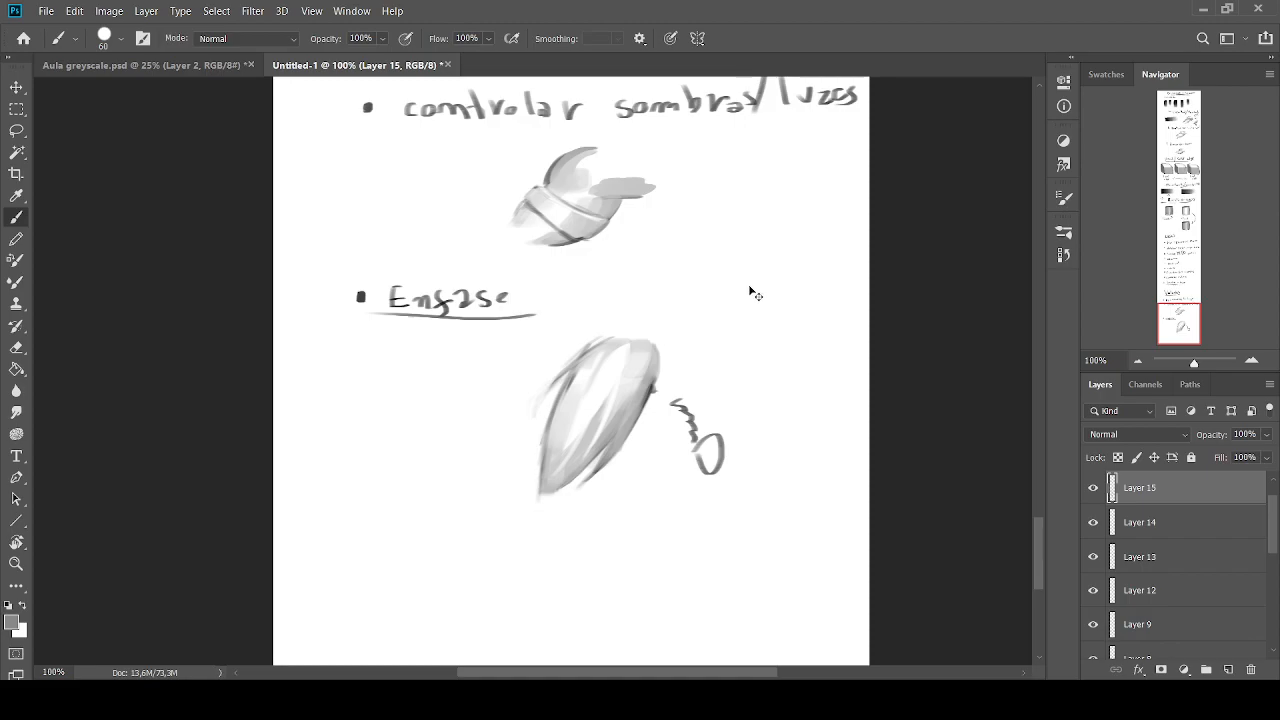
# Trace a closed Pen path around the shaded rounded figure below the light and shadow control note
pyautogui.click(1251, 360)
pyautogui.moveTo(1175, 331); pyautogui.dragTo(1175, 315)
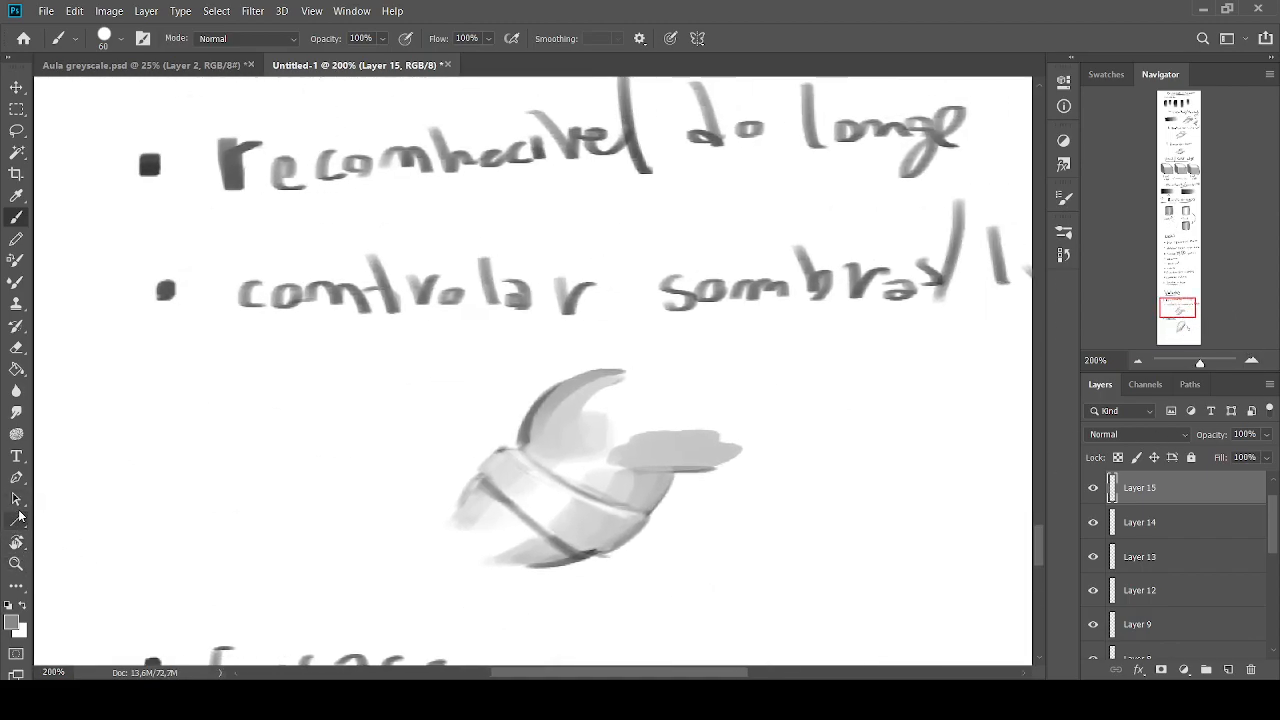
pyautogui.click(16, 477)
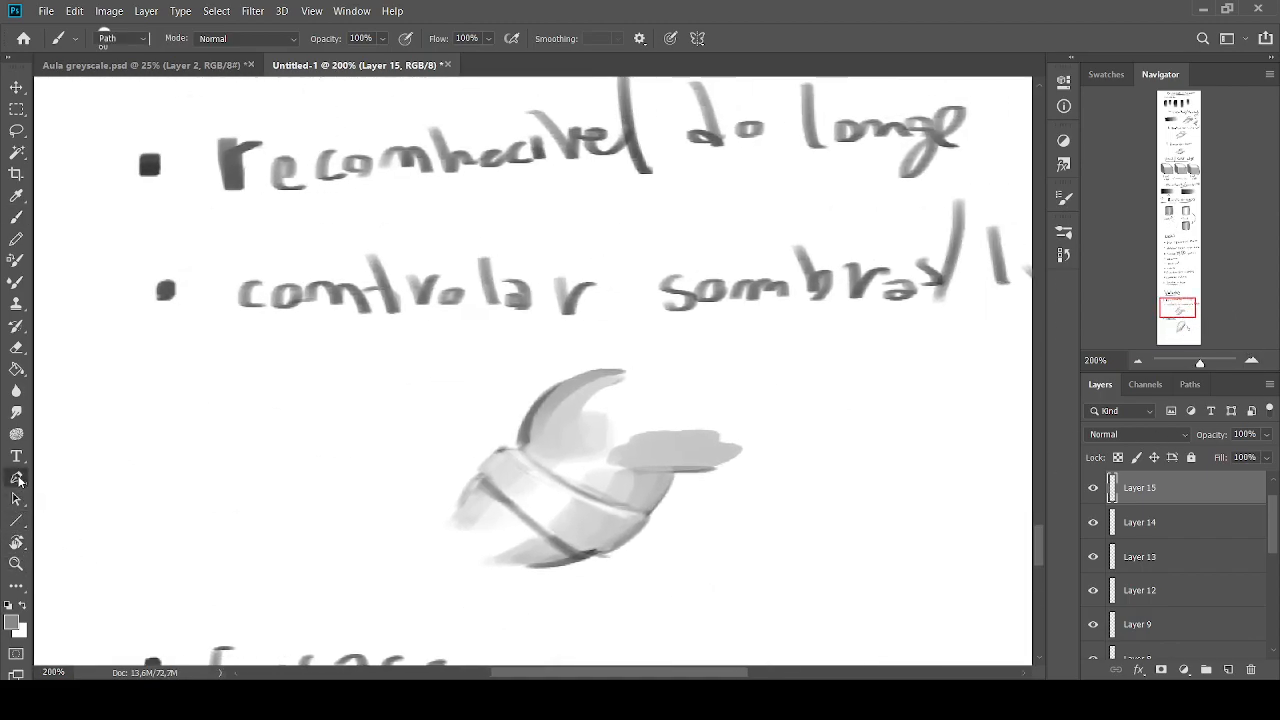
pyautogui.click(621, 371)
pyautogui.moveTo(521, 446); pyautogui.dragTo(503, 447)
pyautogui.click(477, 469)
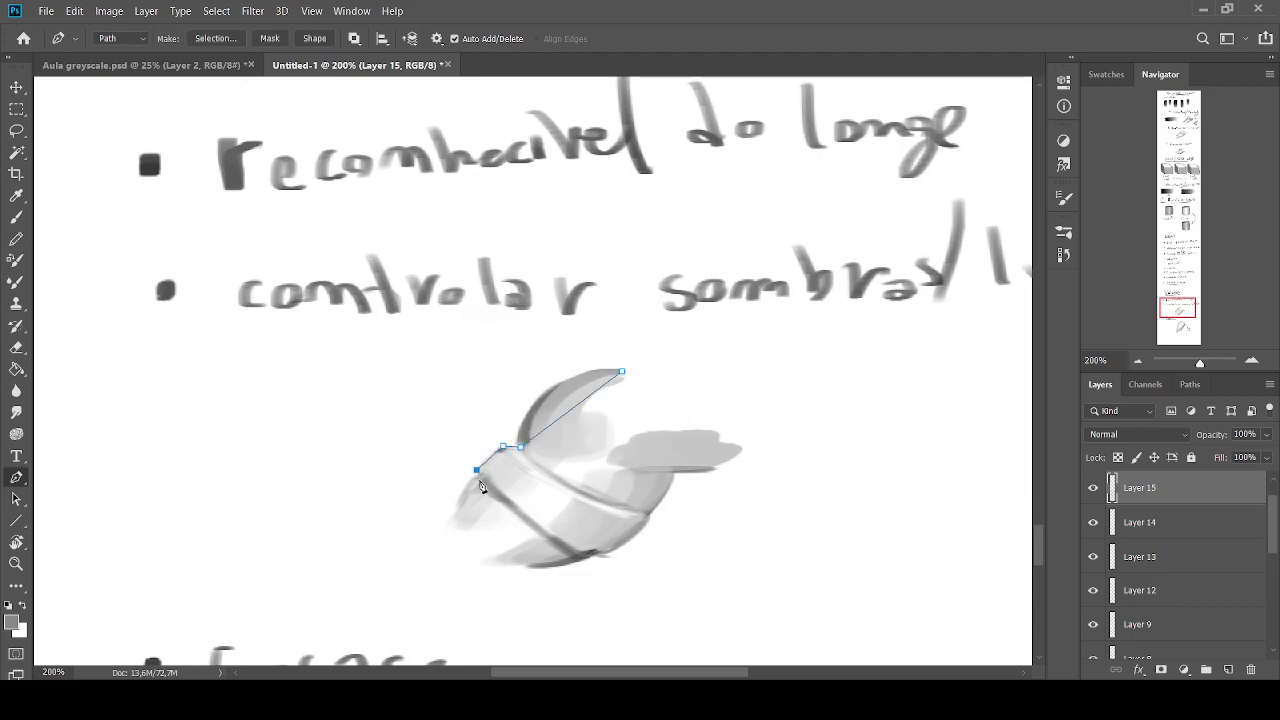
pyautogui.click(452, 517)
pyautogui.click(527, 567)
pyautogui.click(583, 556)
pyautogui.click(646, 514)
pyautogui.click(671, 471)
pyautogui.click(720, 464)
pyautogui.click(706, 398)
pyautogui.click(622, 371)
# Curve the path segments with the Curvature Pen tool so they follow the figure's rounded contours
pyautogui.rightClick(18, 479)
pyautogui.click(116, 515)
pyautogui.moveTo(560, 421); pyautogui.dragTo(551, 383)
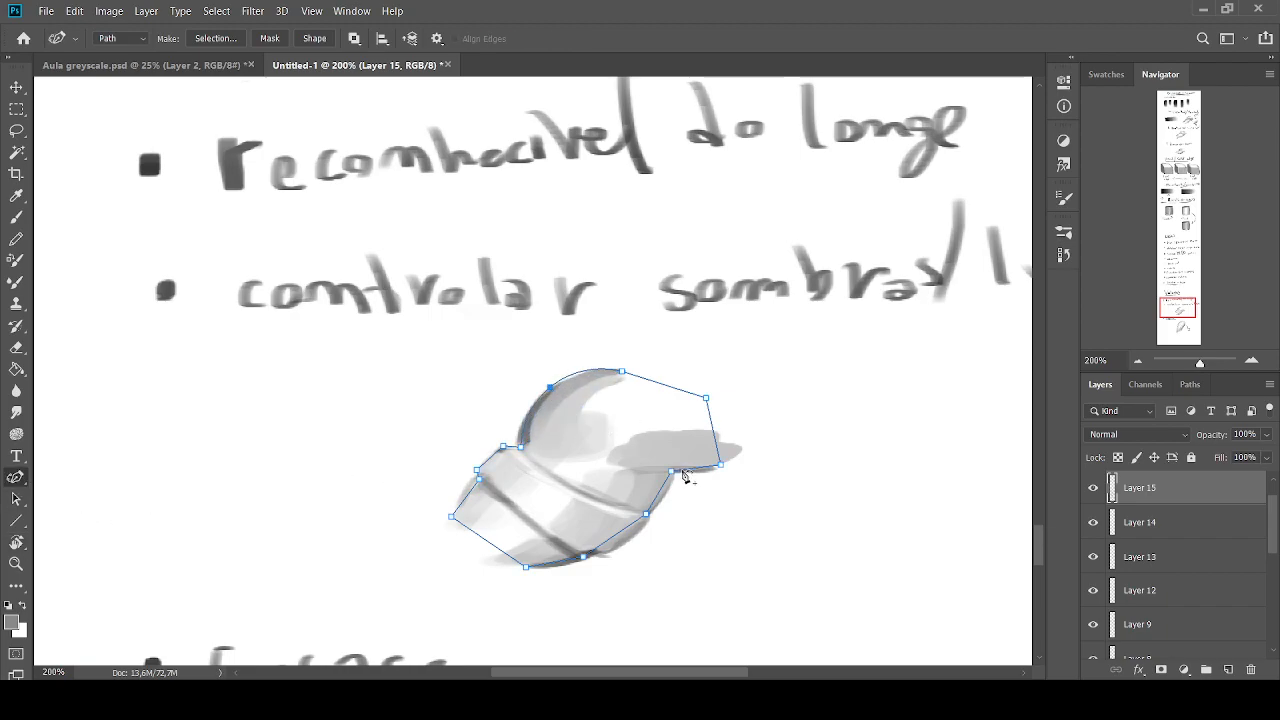
pyautogui.moveTo(691, 469); pyautogui.dragTo(705, 468)
pyautogui.click(662, 497)
pyautogui.moveTo(621, 531)
pyautogui.mouseDown()
pyautogui.moveTo(650, 515)
pyautogui.moveTo(607, 554)
pyautogui.mouseUp()
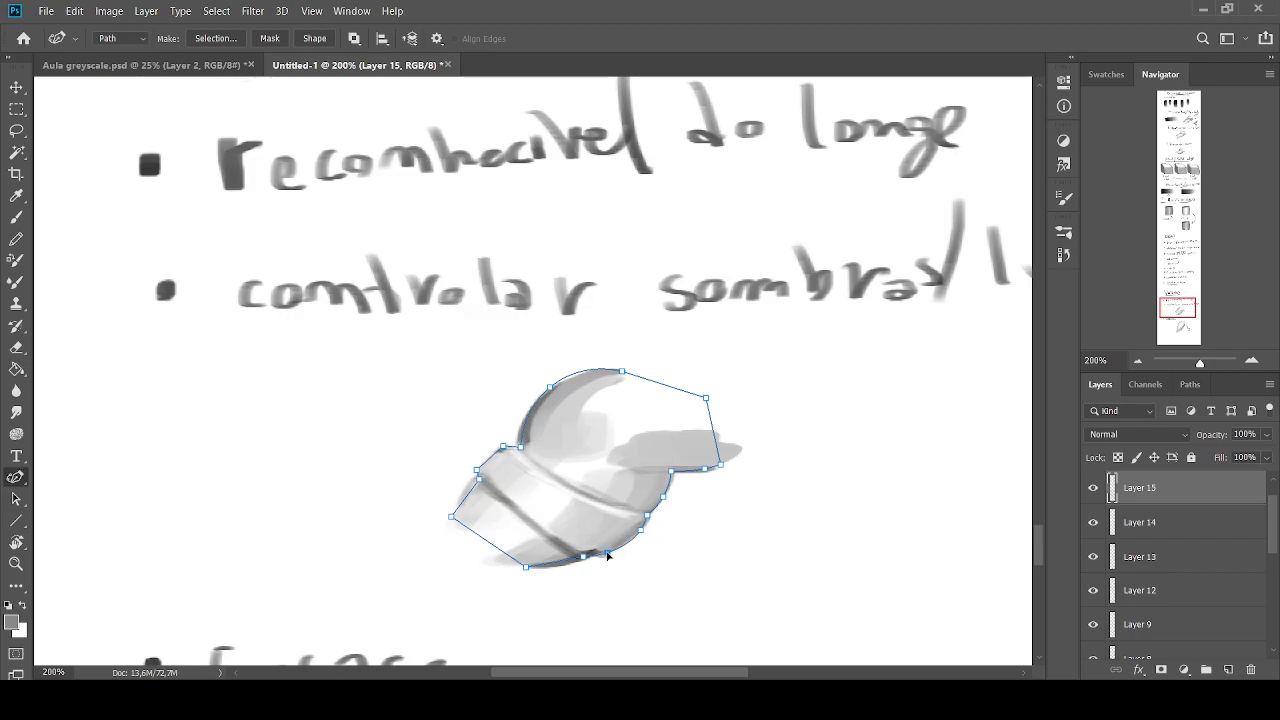
pyautogui.click(561, 566)
pyautogui.click(463, 498)
pyautogui.moveTo(487, 542); pyautogui.dragTo(491, 565)
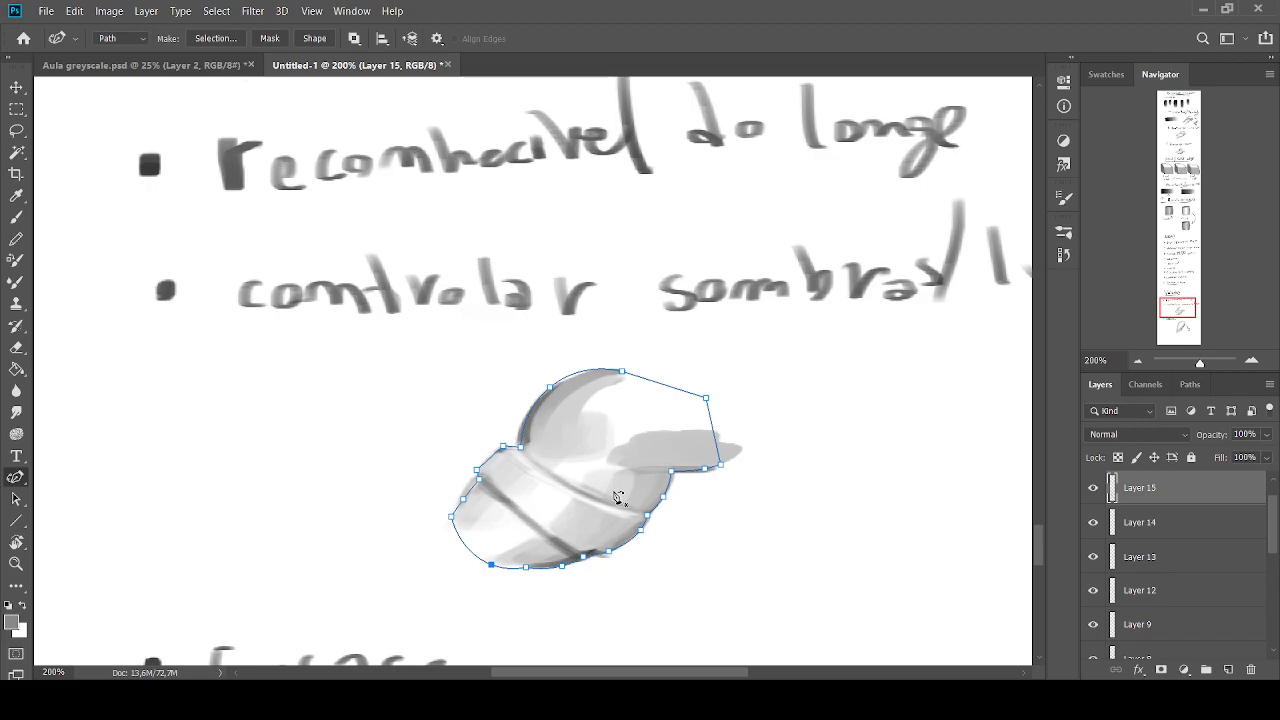
# Convert the path around the figure into a selection
pyautogui.press('i')
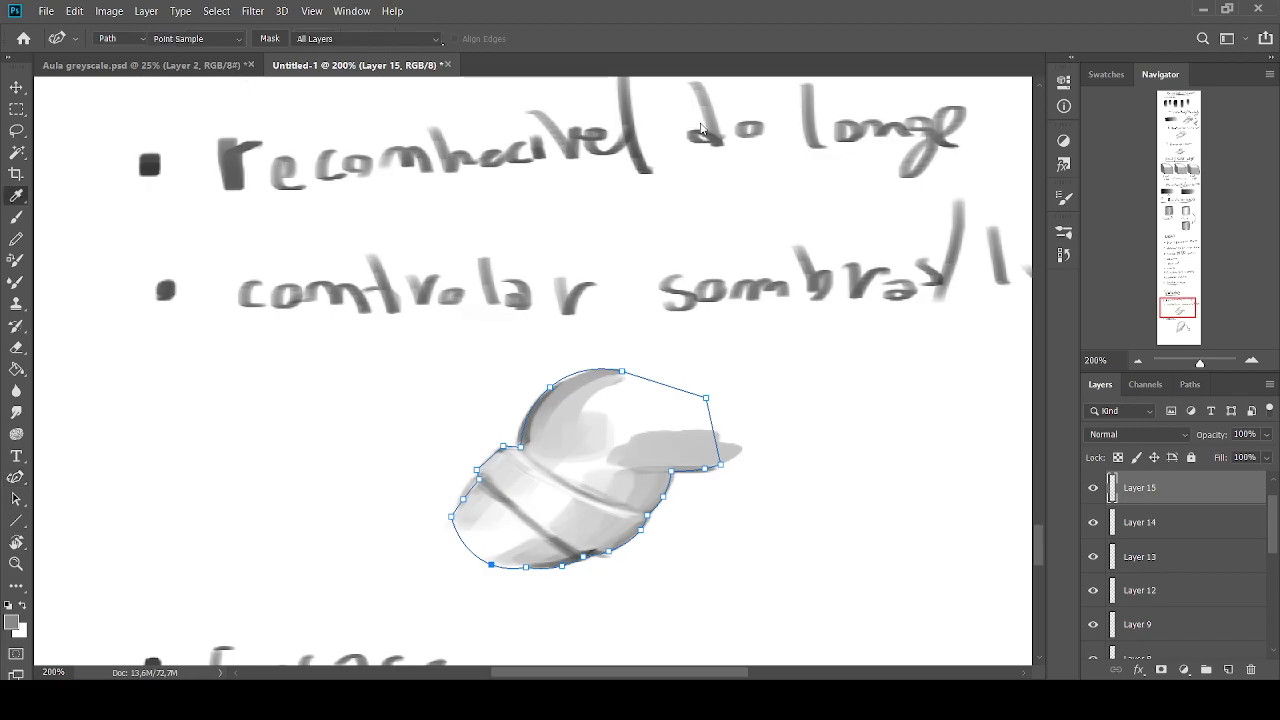
pyautogui.press('p')
pyautogui.hotkey('ctrl', 'Return')
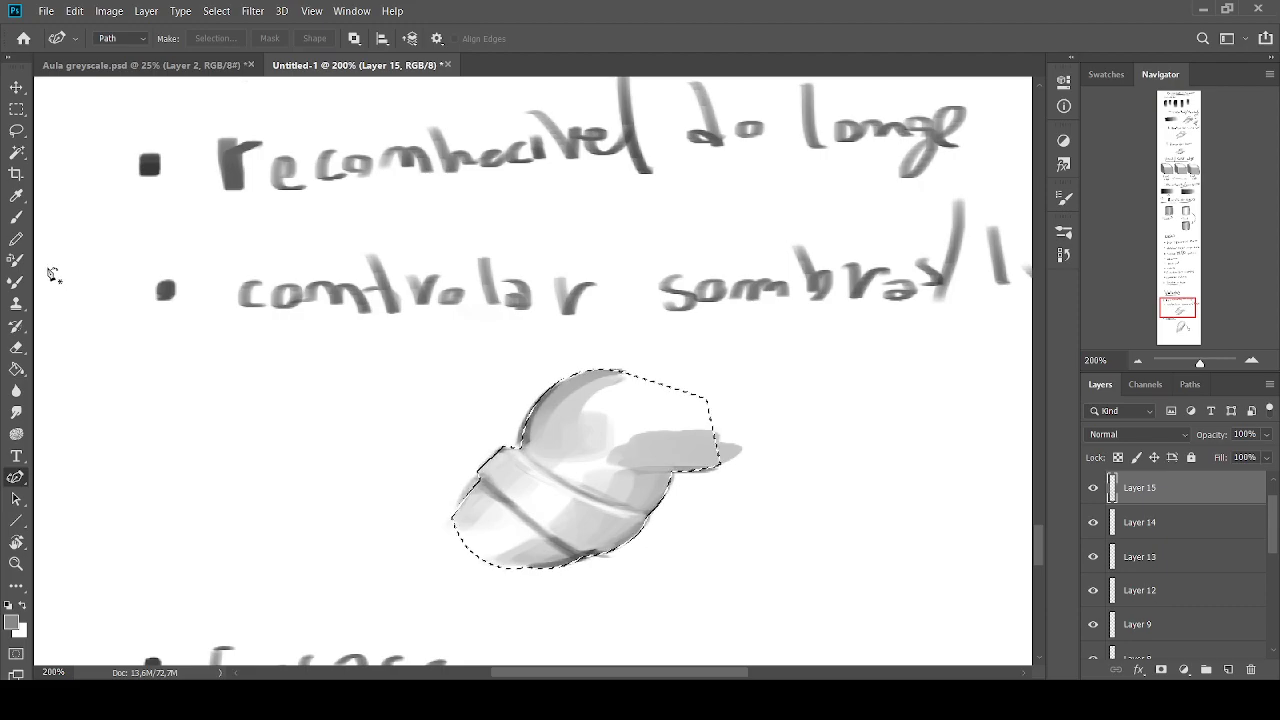
# Fill the selected silhouette with white brush strokes on a new layer
pyautogui.click(23, 606)
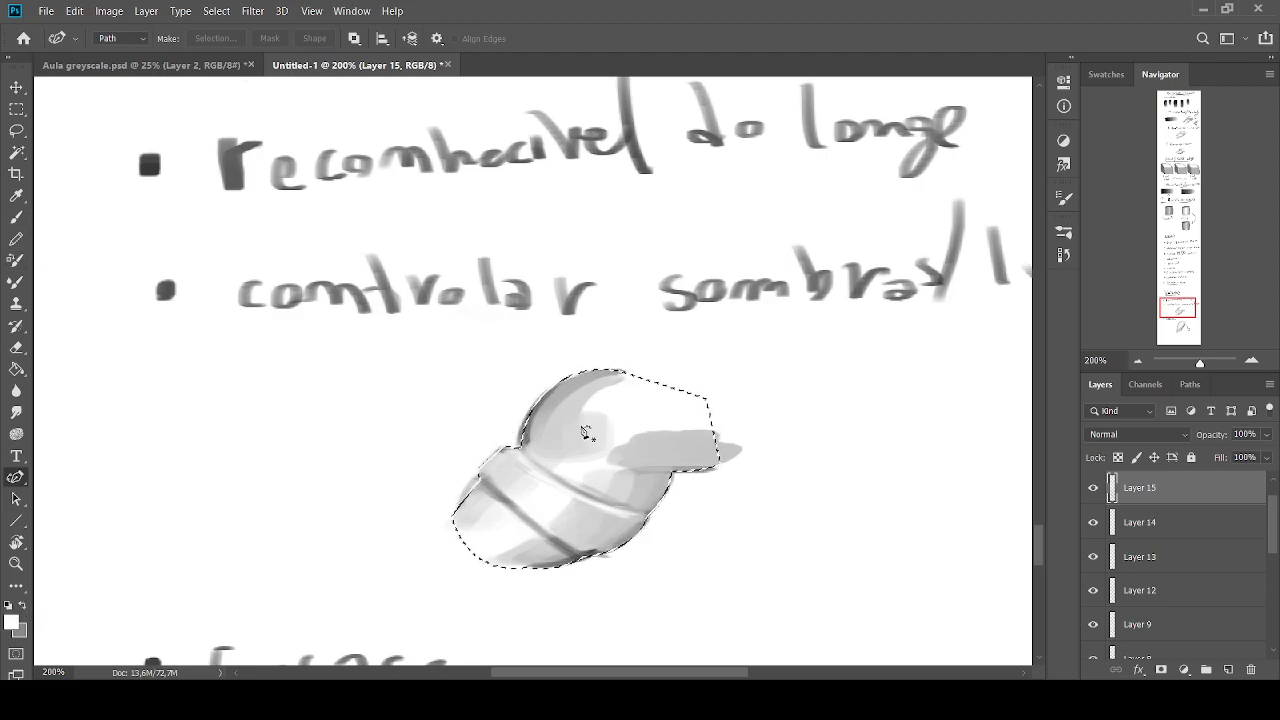
pyautogui.click(18, 219)
pyautogui.press(']')
pyautogui.moveTo(520, 398)
pyautogui.mouseDown()
pyautogui.moveTo(434, 434)
pyautogui.moveTo(366, 486)
pyautogui.moveTo(606, 463)
pyautogui.mouseUp()
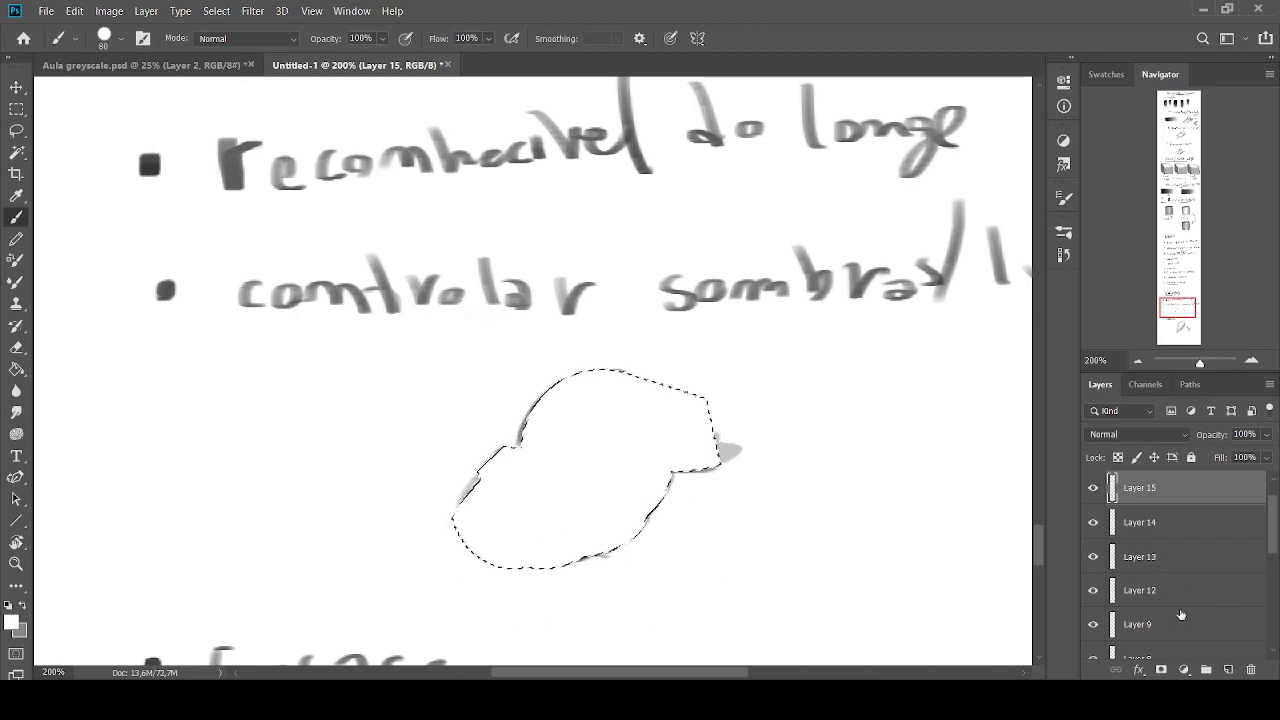
pyautogui.click(1228, 669)
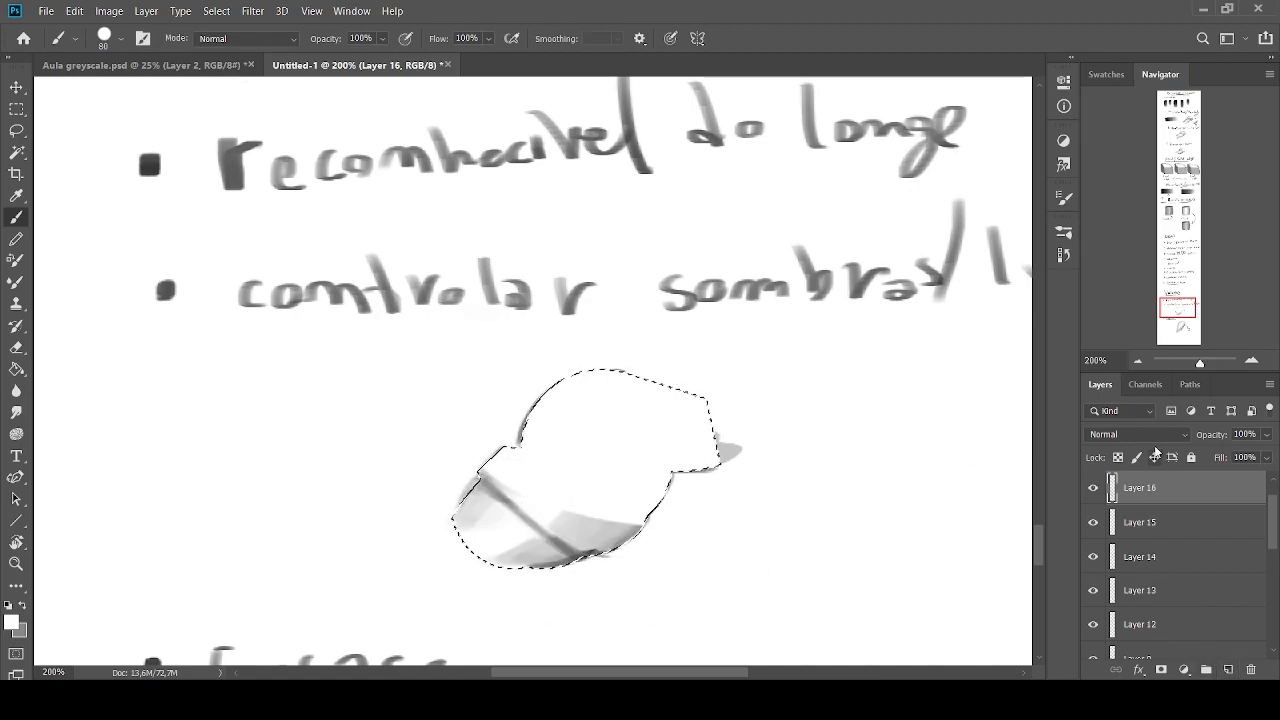
pyautogui.hotkey('ctrl', 'z')
# Move Layer 15 above Layer 16 and set its blend mode to Multiply
pyautogui.click(1095, 523)
pyautogui.click(1095, 523)
pyautogui.moveTo(1118, 530); pyautogui.dragTo(1124, 478)
pyautogui.click(1116, 435)
pyautogui.click(1093, 315)
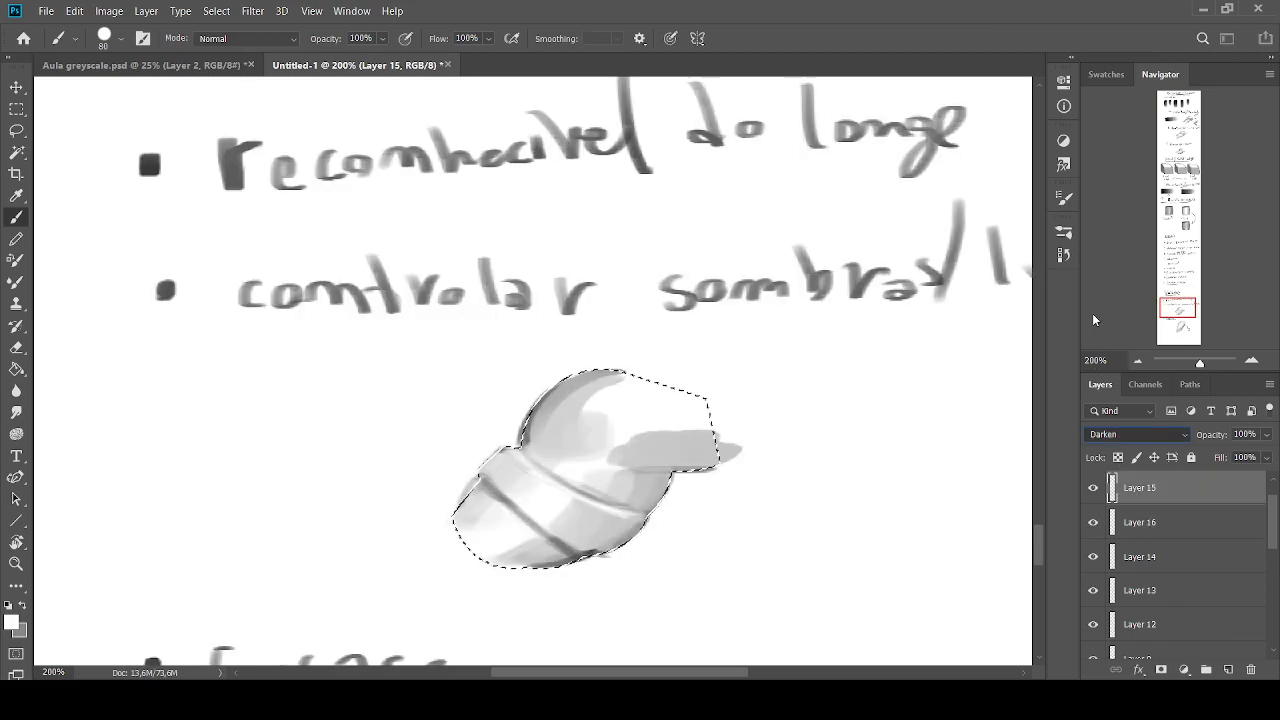
# Reapply the Multiply blend mode to Layer 15 and clear the silhouette selection
pyautogui.click(1140, 522)
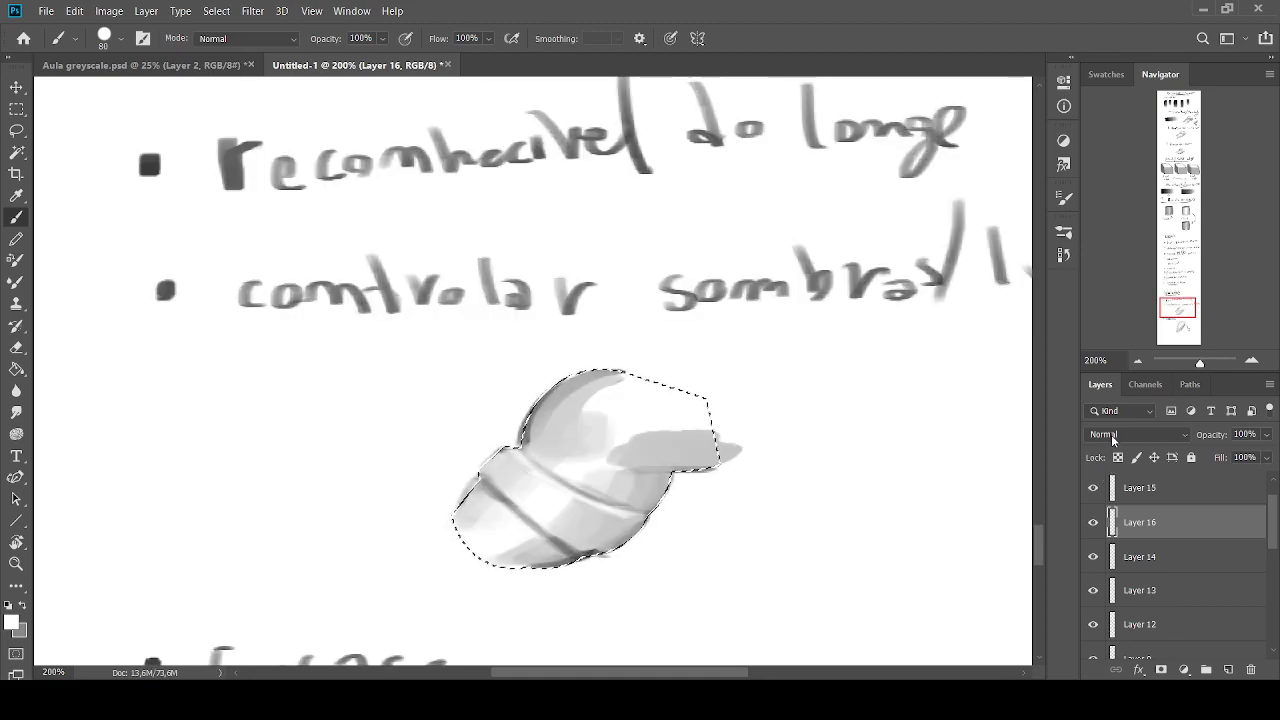
pyautogui.click(1134, 494)
pyautogui.click(1112, 436)
pyautogui.press('Down')
pyautogui.press('Down')
pyautogui.press('Down')
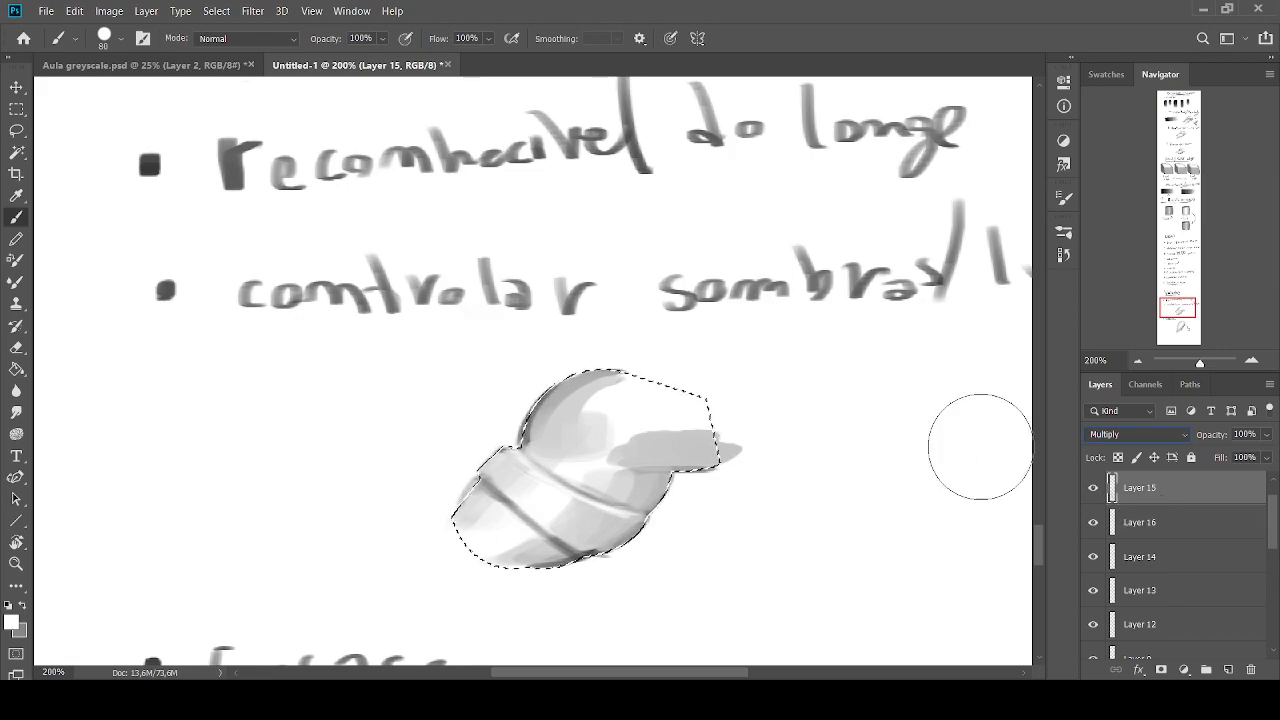
pyautogui.click(16, 130)
pyautogui.hotkey('ctrl', 'd')
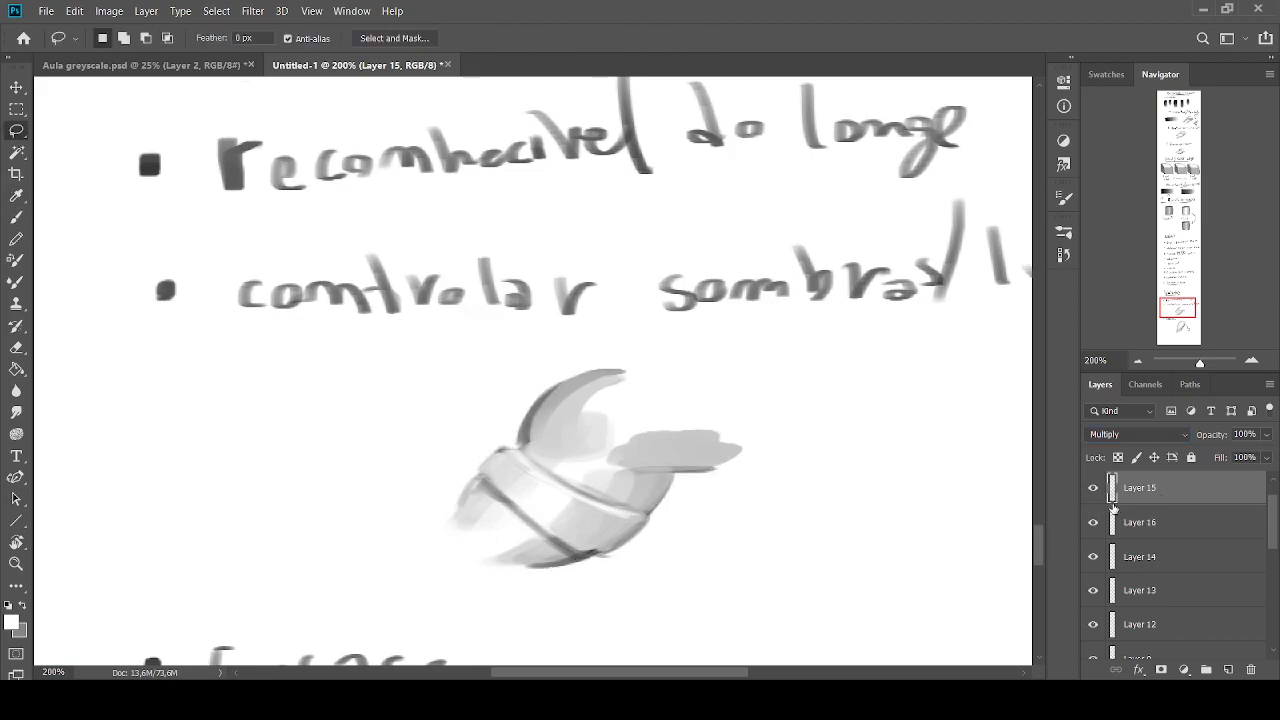
# Add a new layer beneath Layer 16 and paint a large mid-grey oval behind the figure
pyautogui.click(1140, 530)
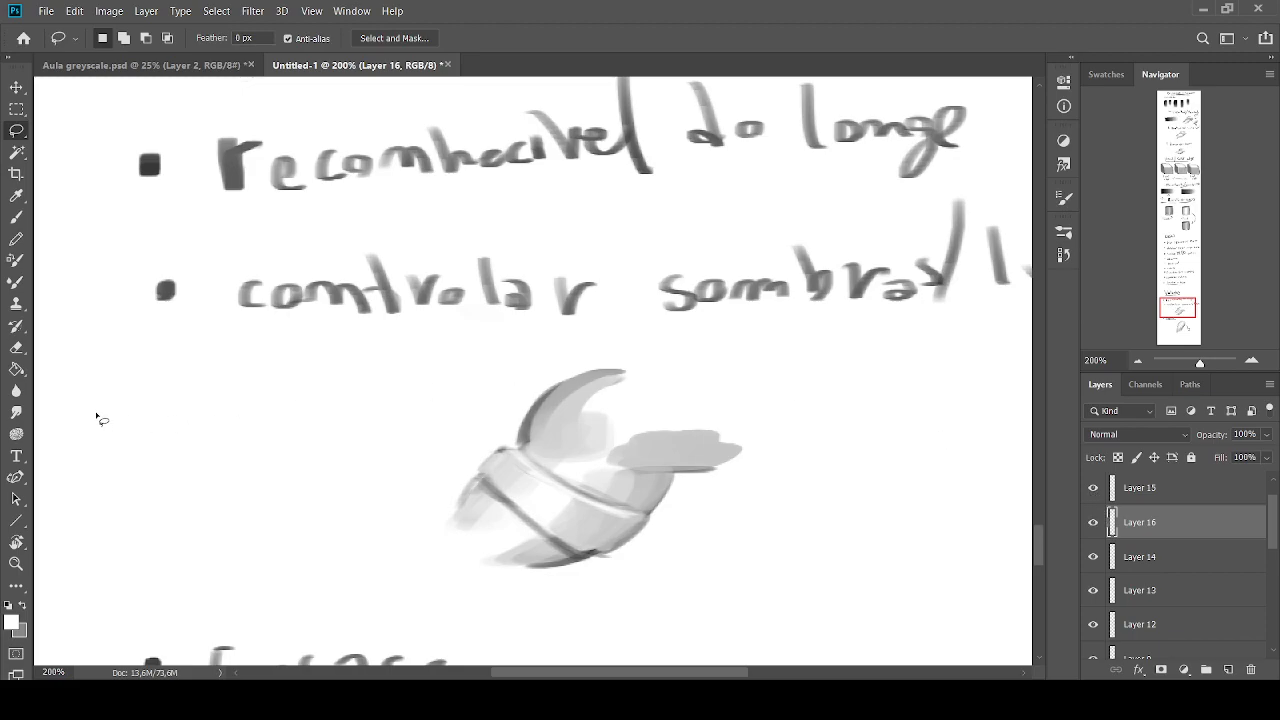
pyautogui.click(1156, 547)
pyautogui.click(1228, 669)
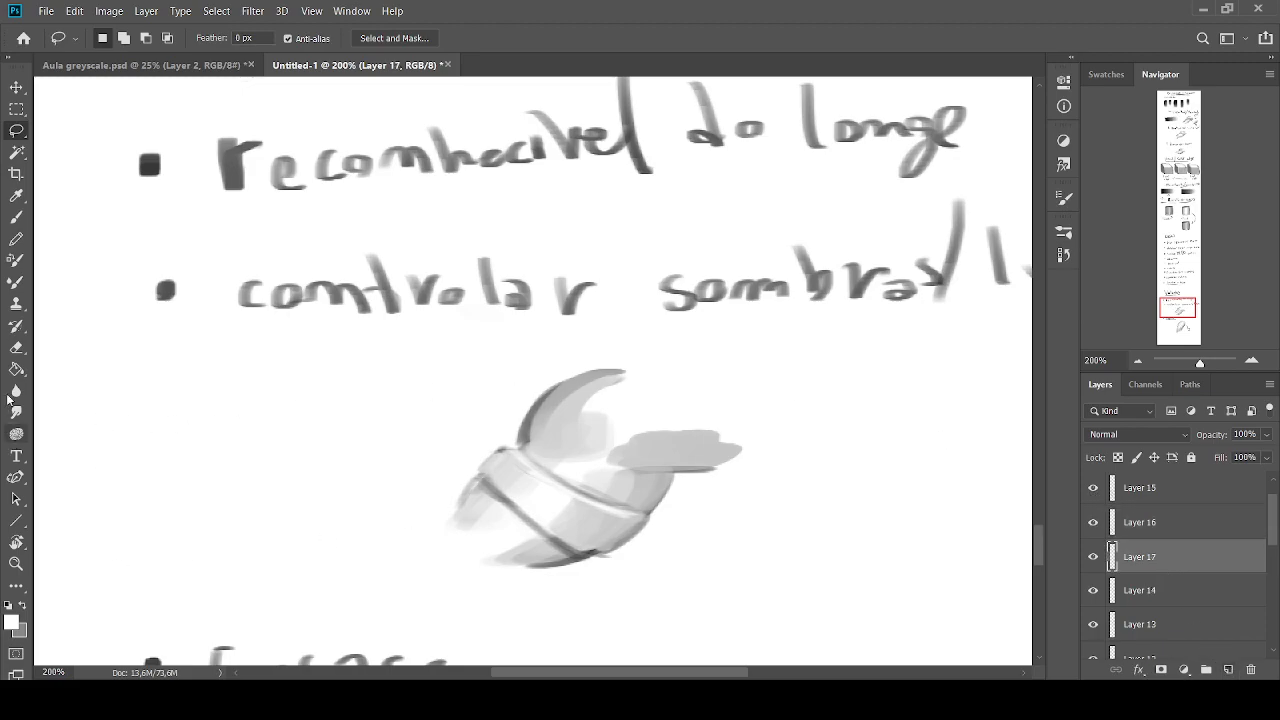
pyautogui.click(16, 218)
pyautogui.click(22, 606)
pyautogui.press(']')
pyautogui.press(']')
pyautogui.moveTo(543, 557)
pyautogui.mouseDown()
pyautogui.moveTo(626, 554)
pyautogui.moveTo(406, 526)
pyautogui.moveTo(861, 499)
pyautogui.moveTo(461, 489)
pyautogui.moveTo(580, 413)
pyautogui.moveTo(671, 526)
pyautogui.moveTo(286, 471)
pyautogui.mouseUp()
# Toggle Layer 15's visibility to check the white silhouette and clip Layer 15 to Layer 16
pyautogui.click(1093, 487)
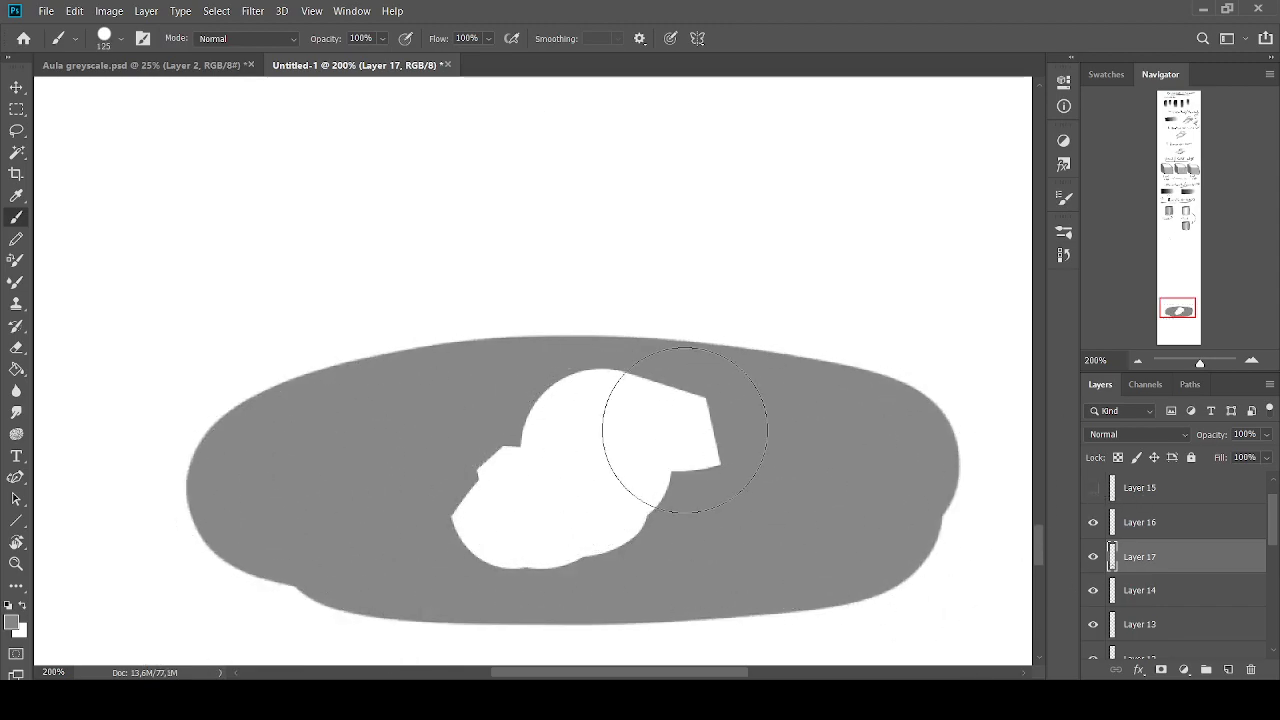
pyautogui.click(1093, 487)
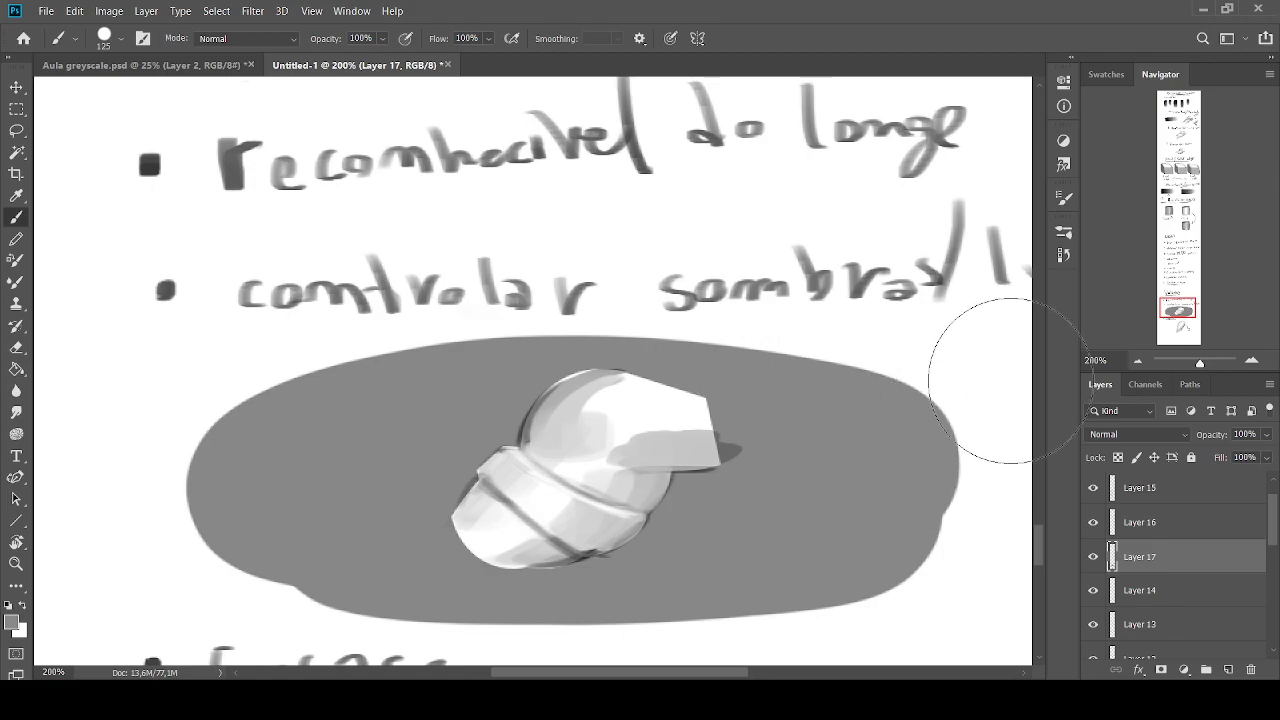
pyautogui.click(1133, 489)
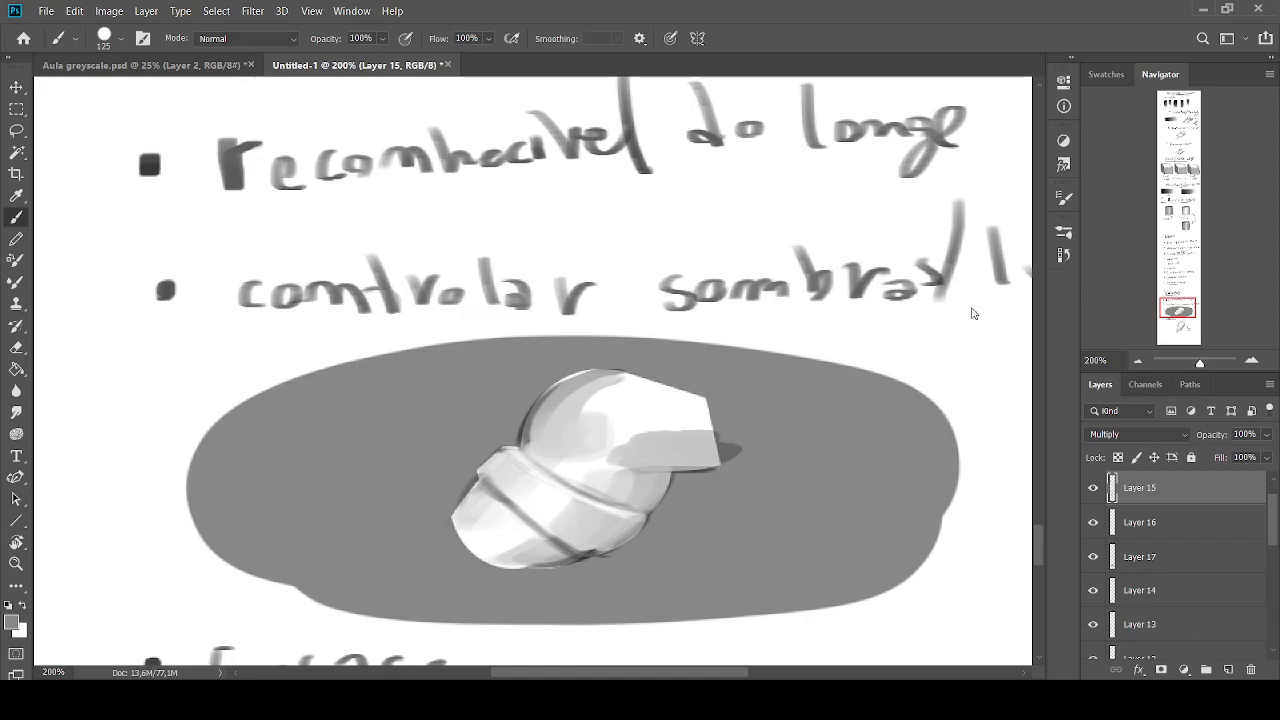
pyautogui.hotkey('ctrl', 'alt', 'g')
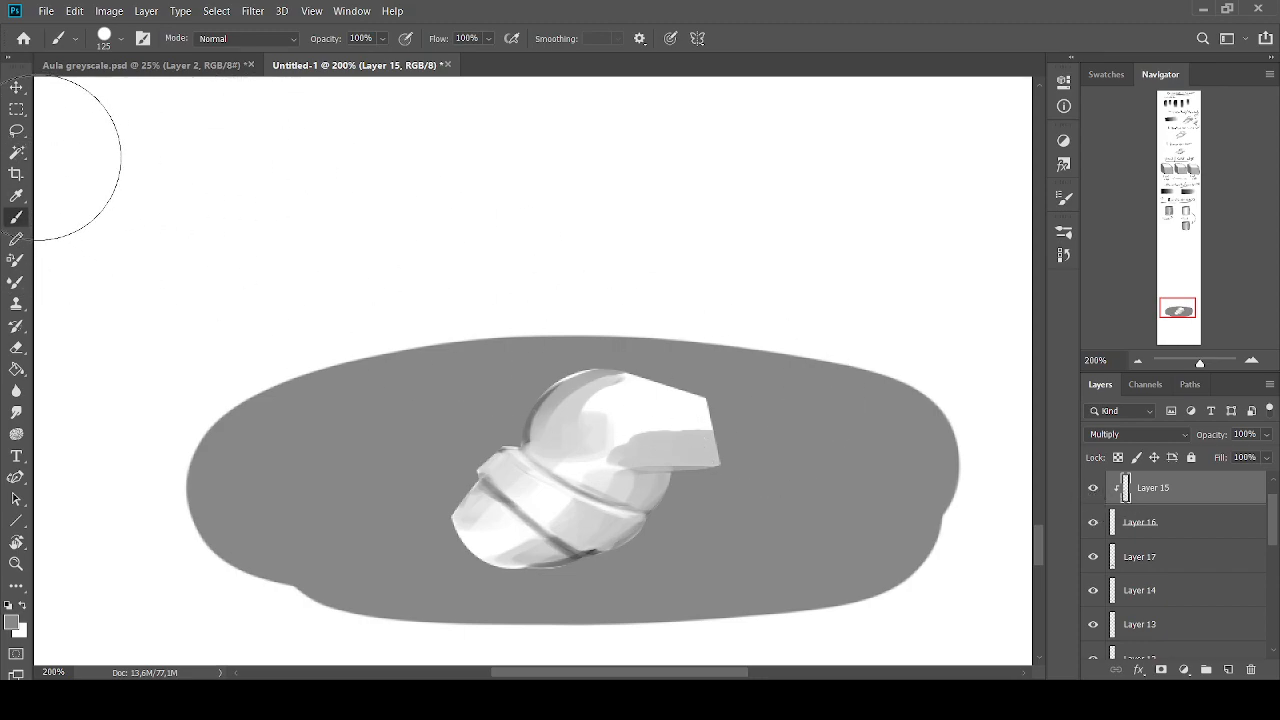
# Paint sampled grey along the upper-left edge of the figure's round part on the clipped Layer 15
pyautogui.press('[')
pyautogui.press('[')
pyautogui.press('[')
pyautogui.press('[')
pyautogui.press('[')
pyautogui.press('[')
pyautogui.press('[')
pyautogui.press('[')
pyautogui.press('[')
pyautogui.keyDown('alt'); pyautogui.click(573, 387); pyautogui.keyUp('alt')
pyautogui.moveTo(588, 375); pyautogui.dragTo(529, 411)
pyautogui.press(']')
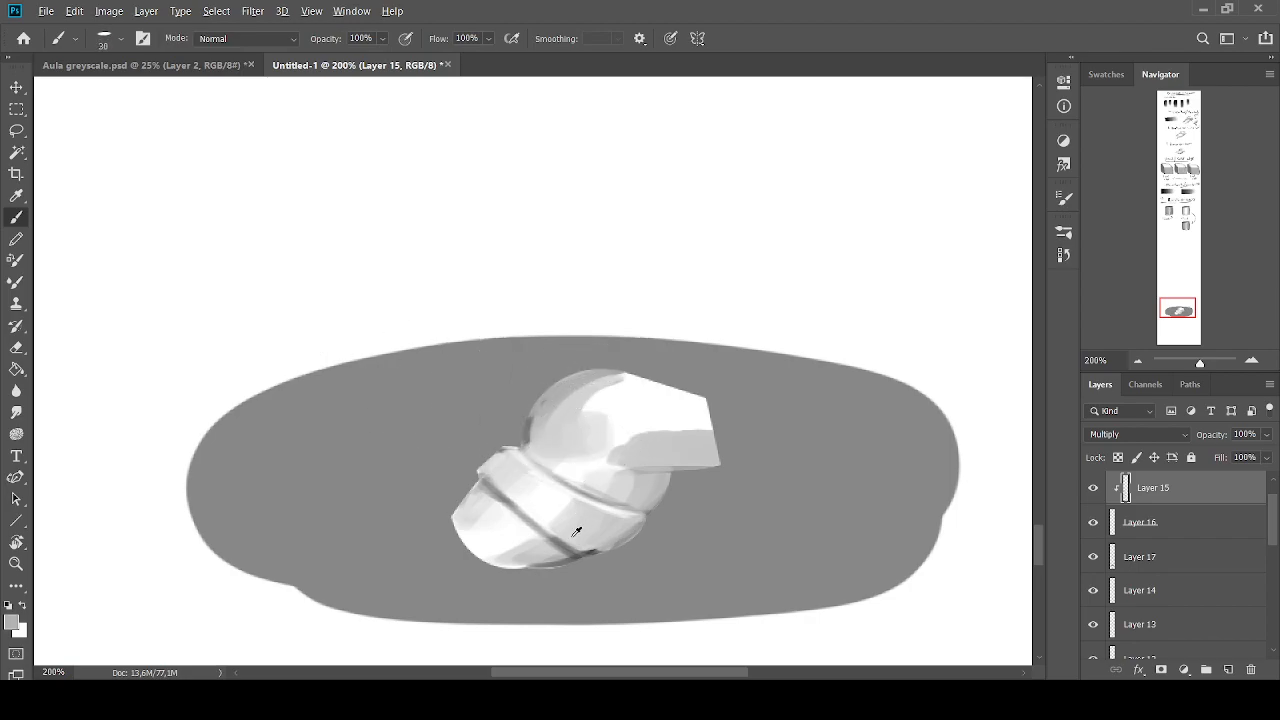
# Try painting bright red diagonal strokes across the figure on the clipped Layer 15
pyautogui.click(12, 625)
pyautogui.moveTo(974, 220); pyautogui.dragTo(1110, 88)
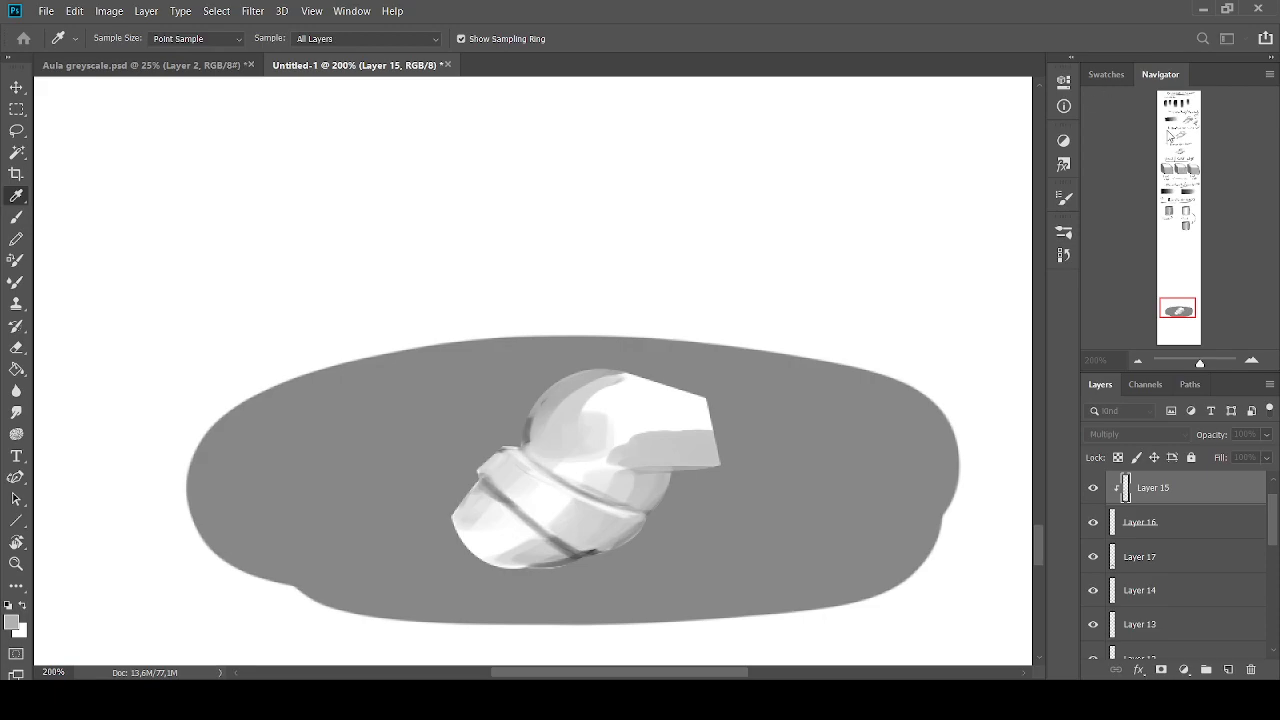
pyautogui.click(1171, 137)
pyautogui.moveTo(615, 378); pyautogui.dragTo(708, 455)
pyautogui.moveTo(540, 408); pyautogui.dragTo(665, 490)
pyautogui.moveTo(483, 466); pyautogui.dragTo(635, 536)
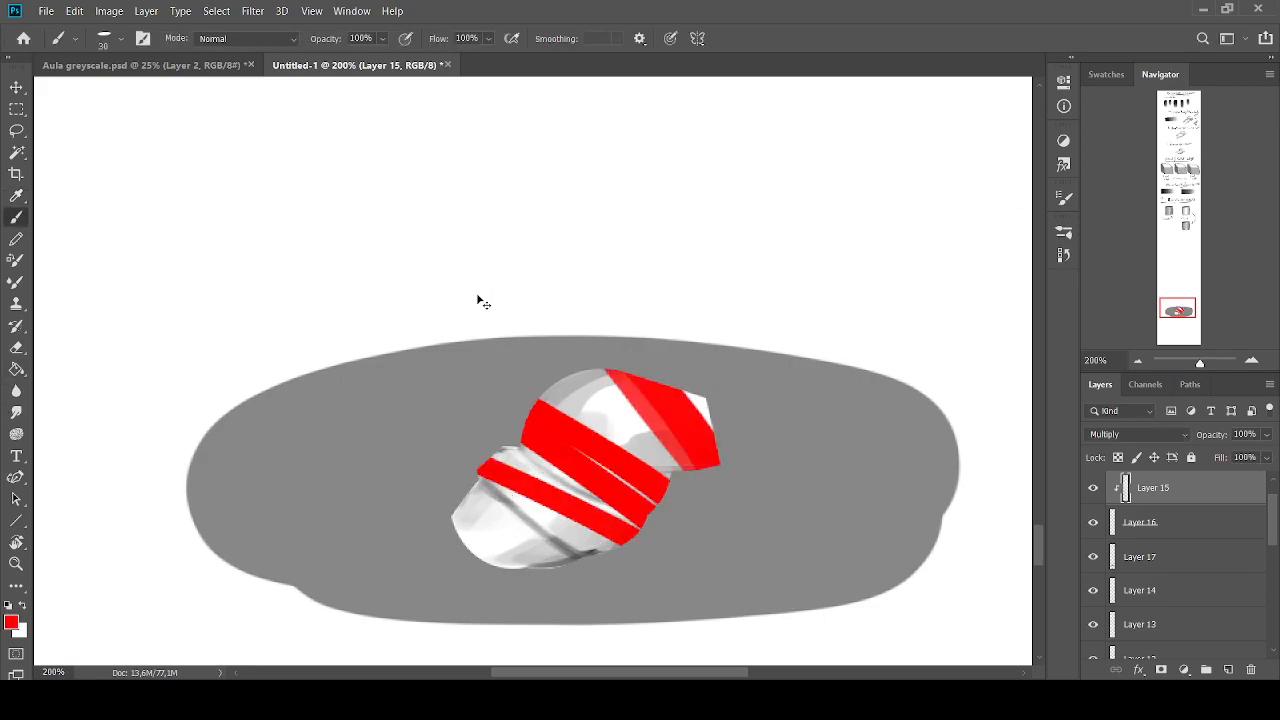
# Undo the red strokes across the figure
pyautogui.hotkey('ctrl', 'z')
pyautogui.hotkey('ctrl', 'z')
pyautogui.hotkey('ctrl', 'z')
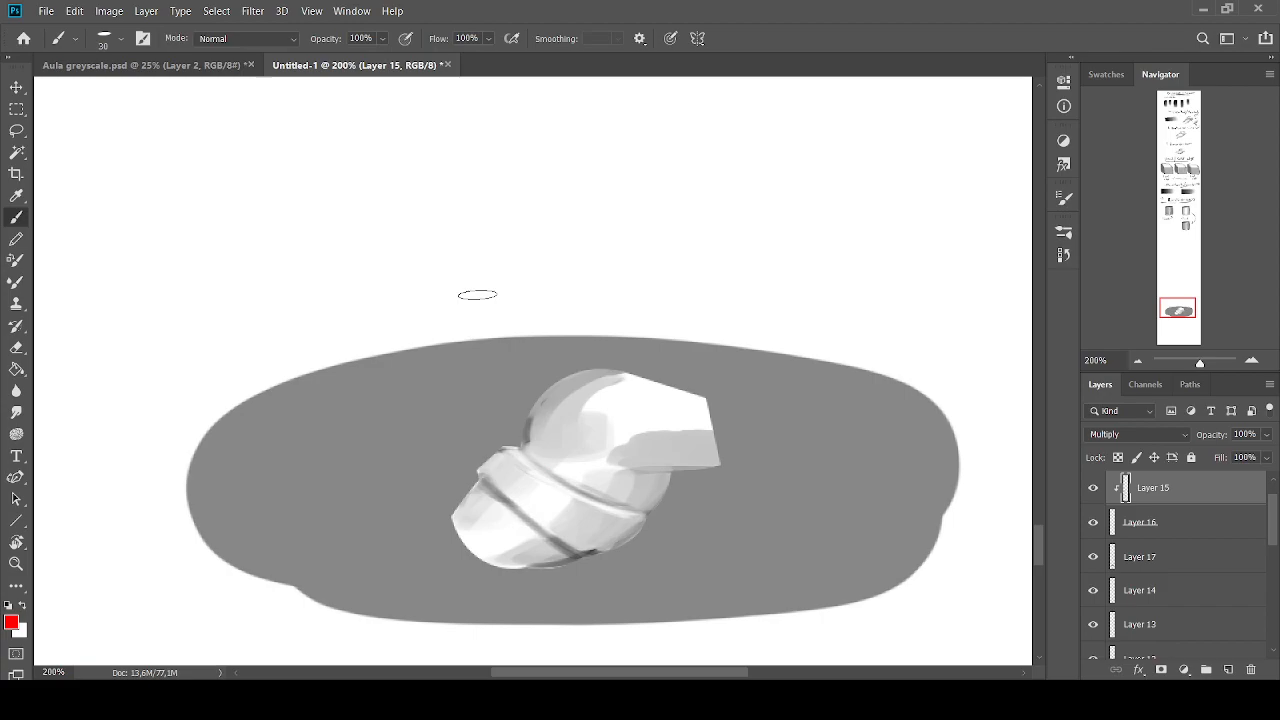